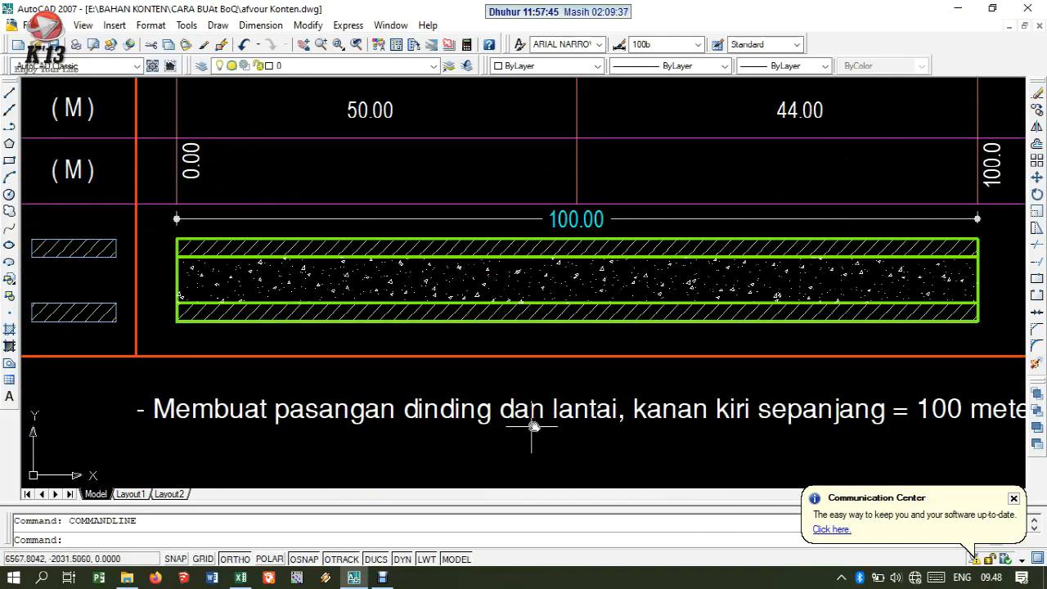
Step: Examine the 100 m channel plan and the dimensioned cross-sections at stations 0+00 and 0+50
left_click_drag(708, 430, 428, 407)
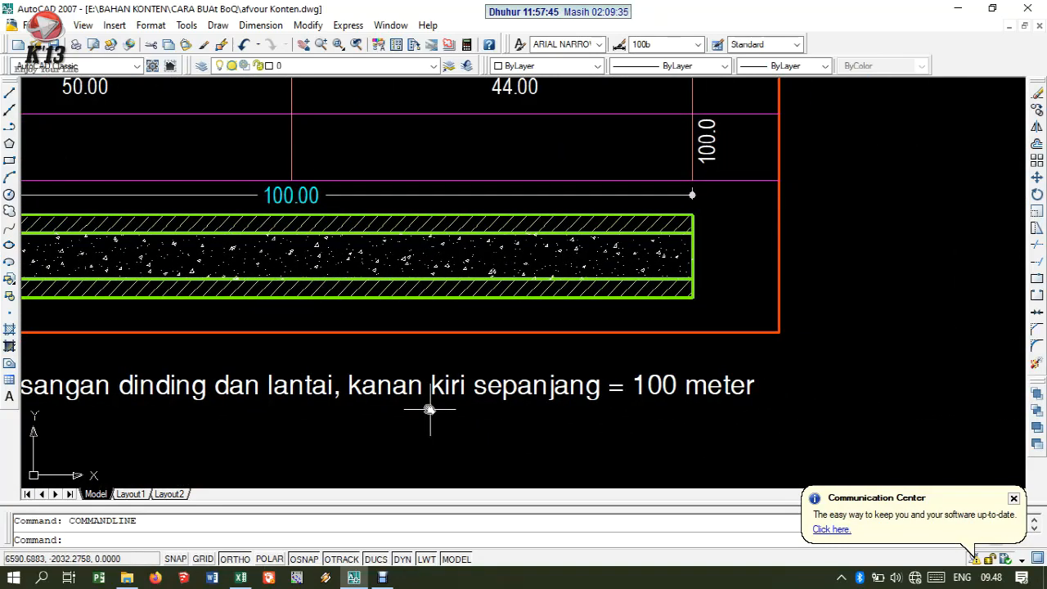
scroll(430, 409, "down", 4)
left_click_drag(769, 267, 319, 431)
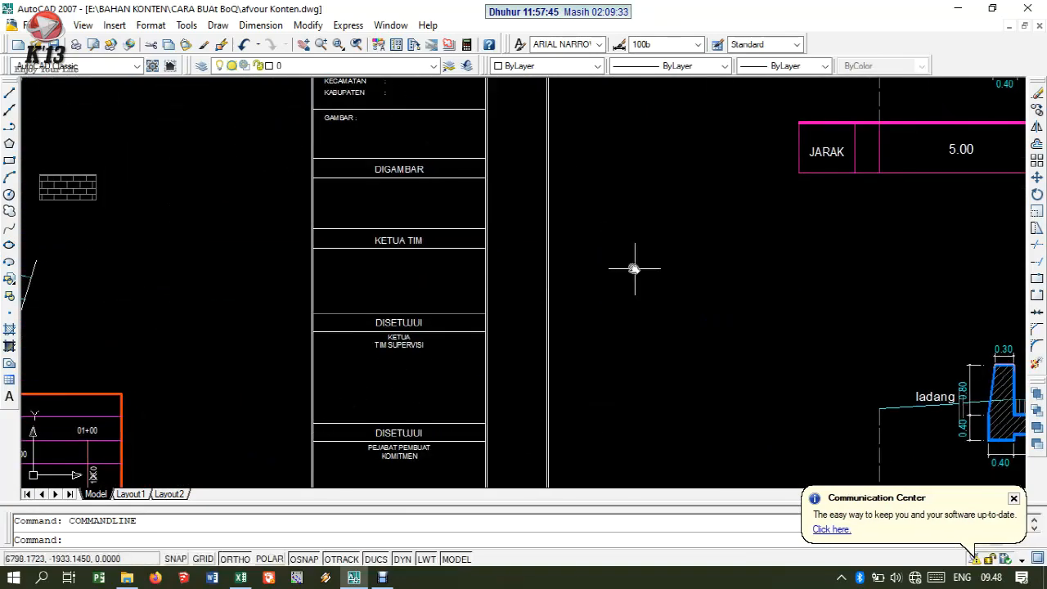
scroll(634, 268, "down", 4)
left_click_drag(698, 262, 388, 339)
scroll(484, 276, "up", 5)
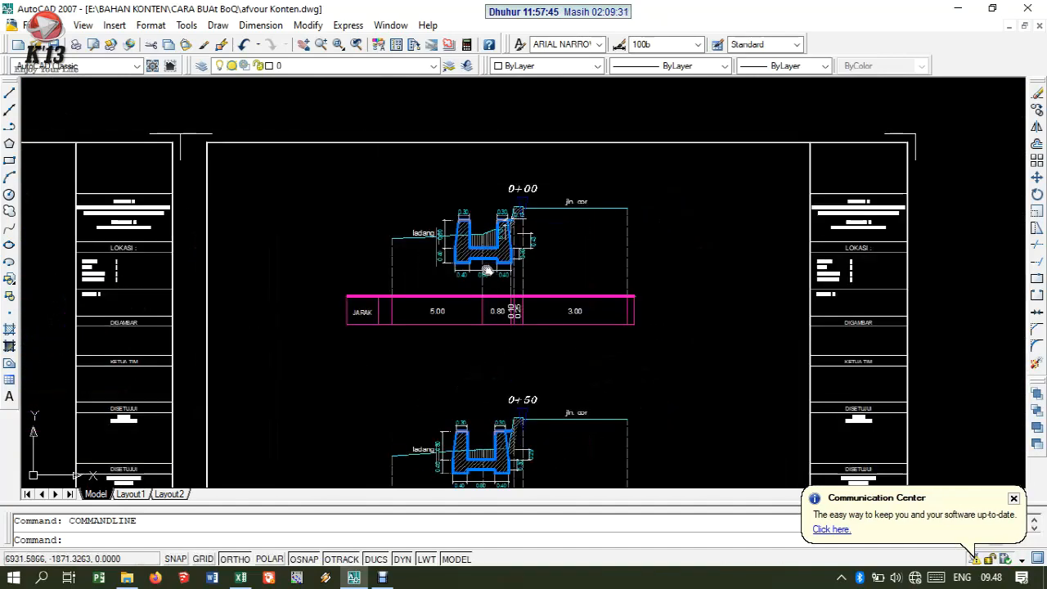
left_click_drag(487, 271, 522, 331)
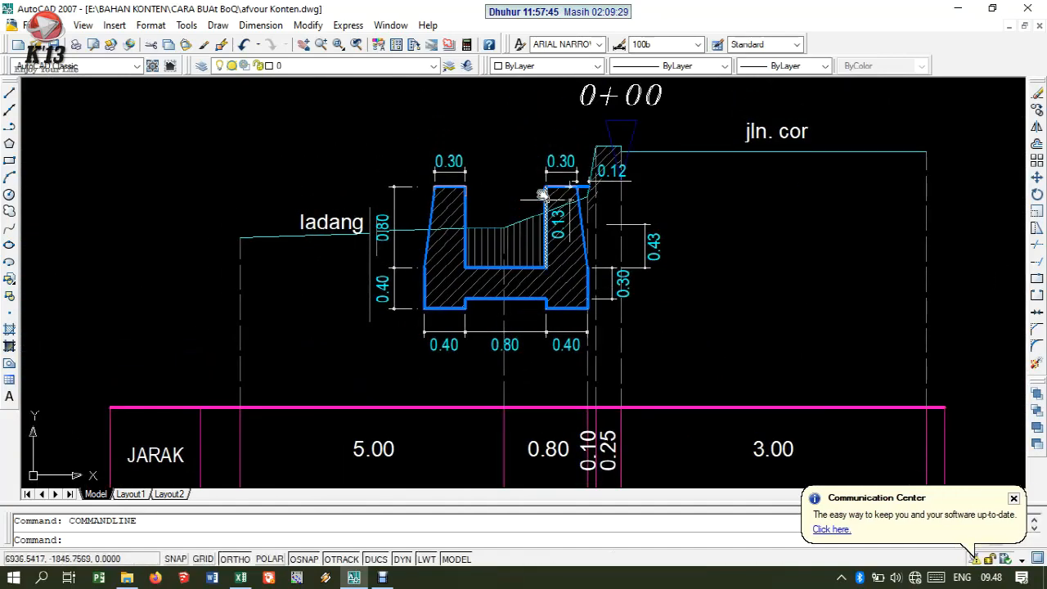
mouse_move(676, 216)
left_mouse_down()
mouse_move(687, 316)
mouse_move(705, 255)
left_mouse_up()
scroll(704, 260, "down", 2)
left_click_drag(701, 356, 624, 85)
left_click_drag(627, 317, 679, 193)
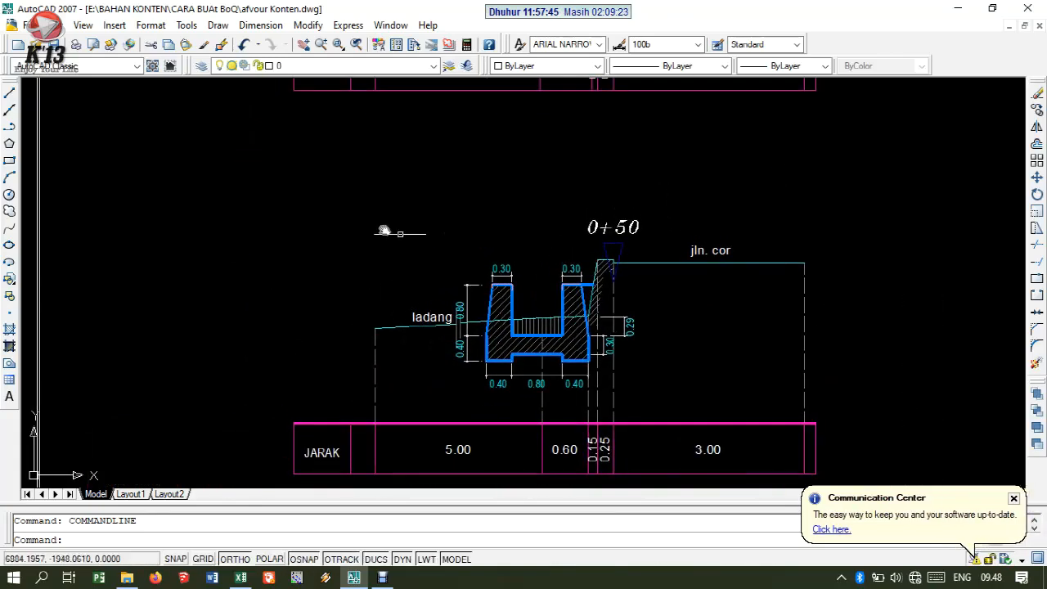
left_click_drag(378, 229, 532, 245)
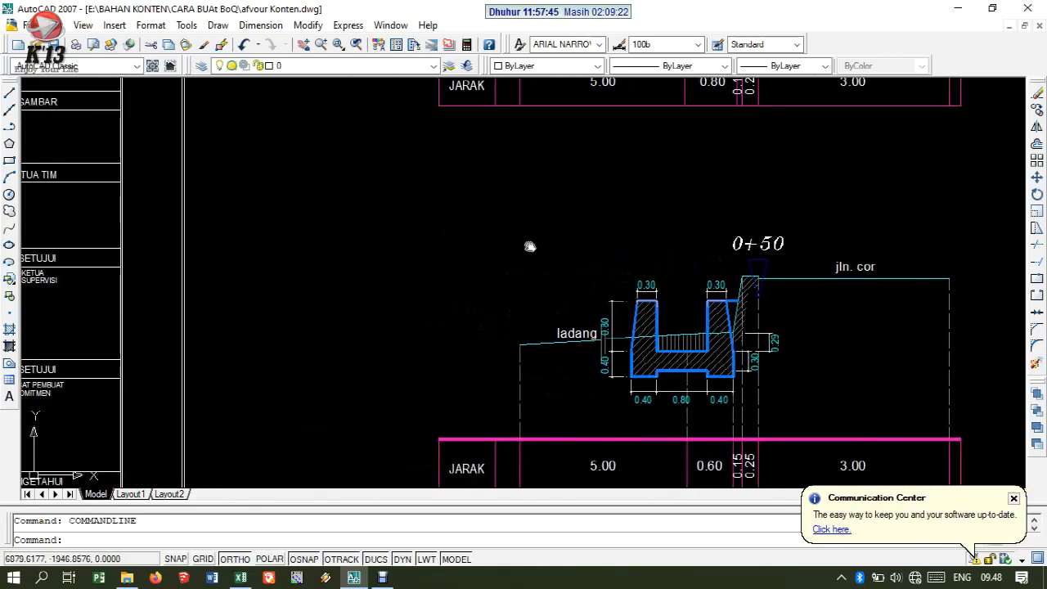
Step: Switch to Excel and look through the channel volume sheet's sketch area and work items, from PASANGAN BATU KALI to GALIAN
left_click(240, 577)
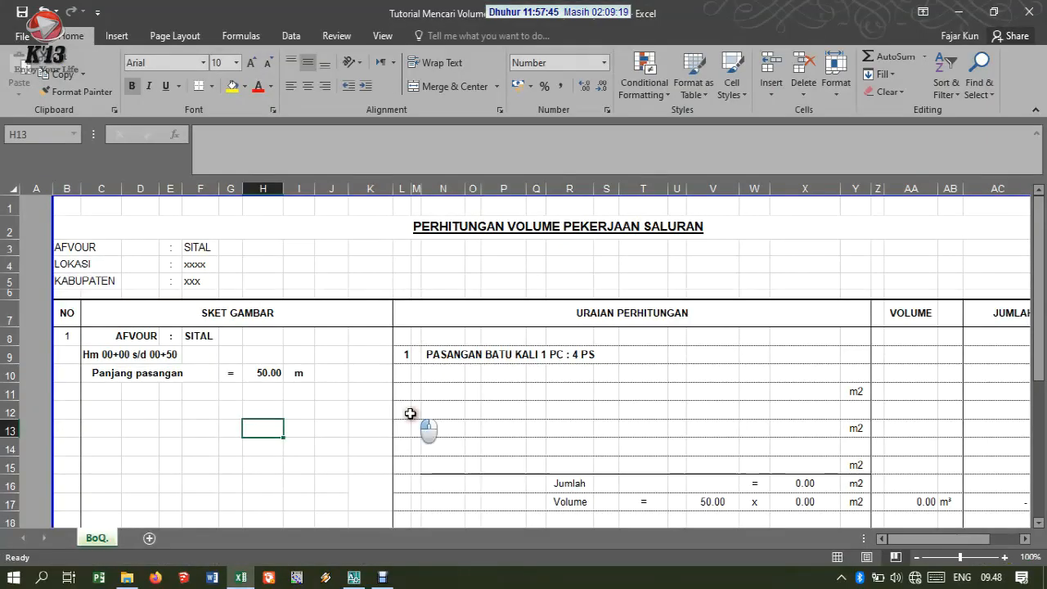
left_click(412, 411)
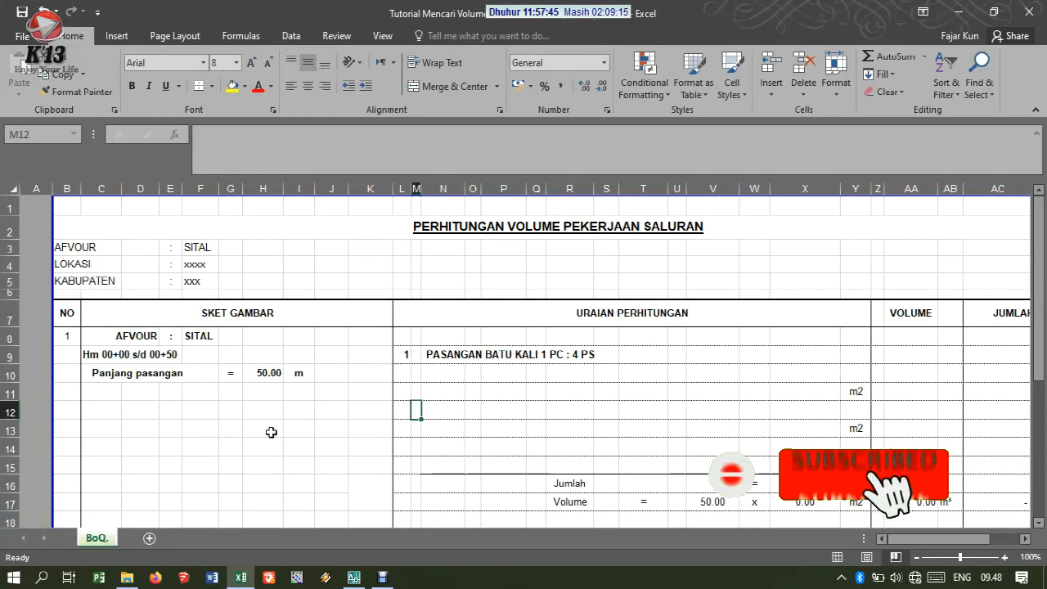
mouse_move(354, 577)
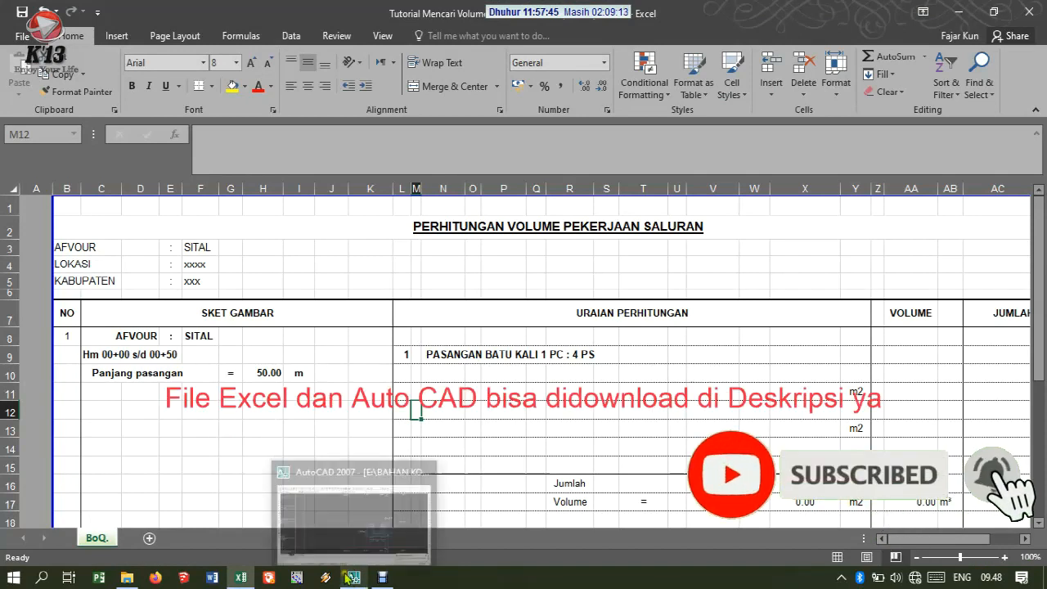
left_click(296, 429)
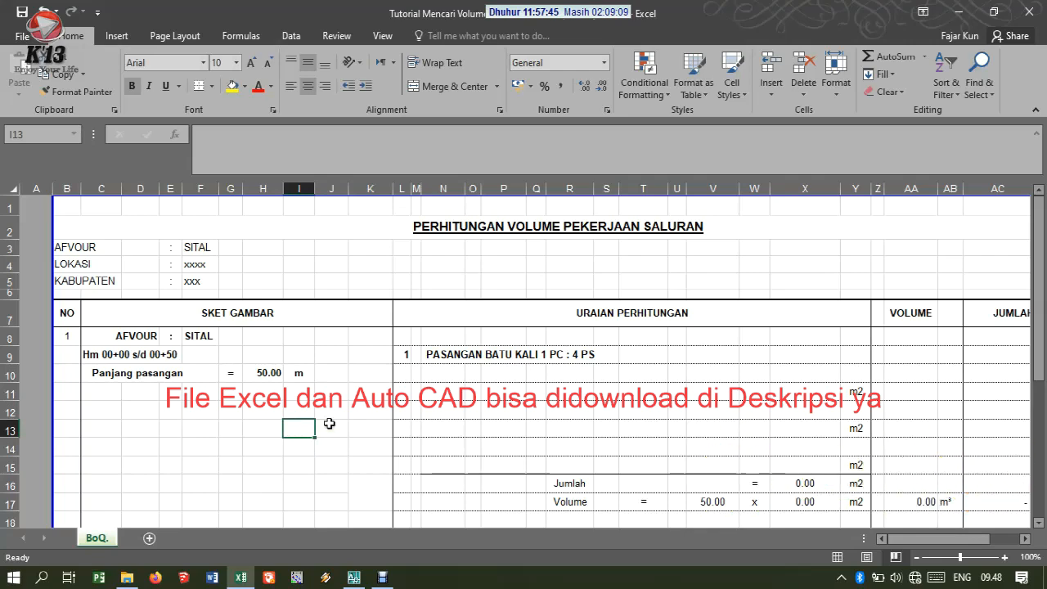
scroll(347, 419, "down", 1)
scroll(347, 419, "down", 2)
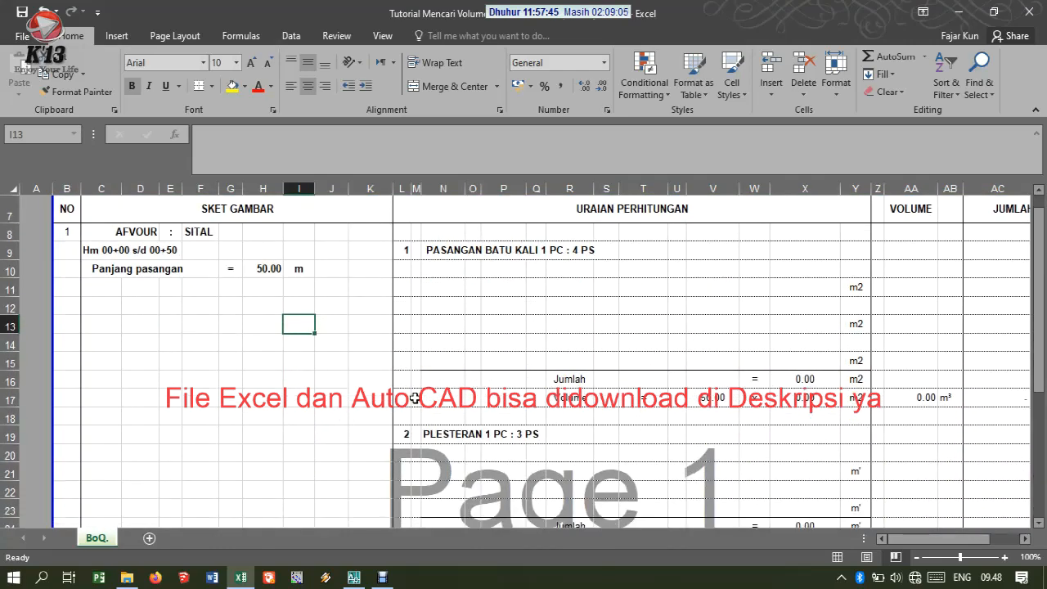
scroll(352, 382, "down", 1)
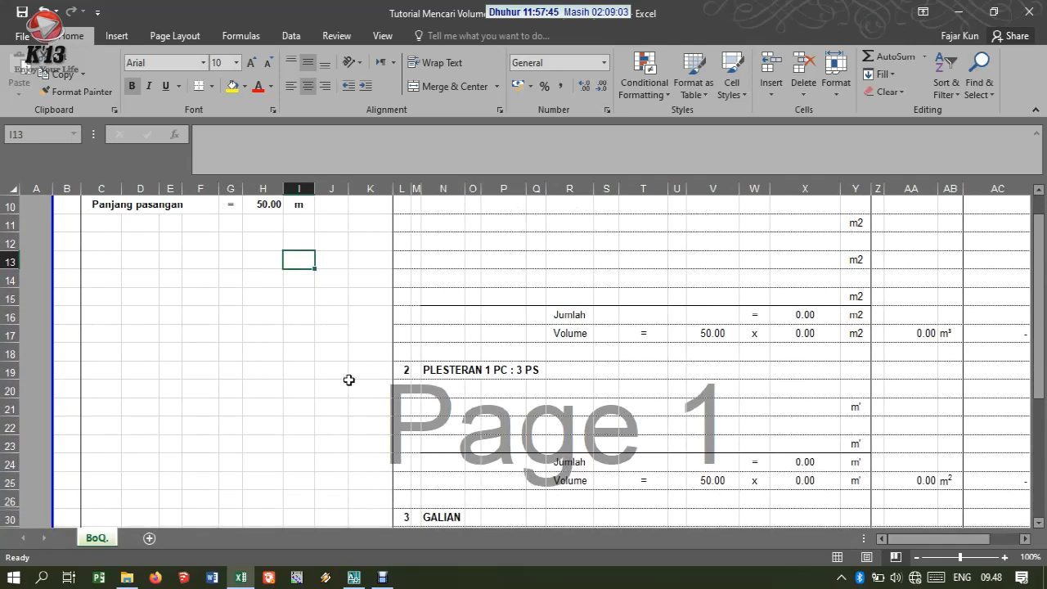
Step: Compare the 0+00 cross-section in AutoCAD with the first SKET GAMBAR section of the Excel volume sheet
left_click(360, 580)
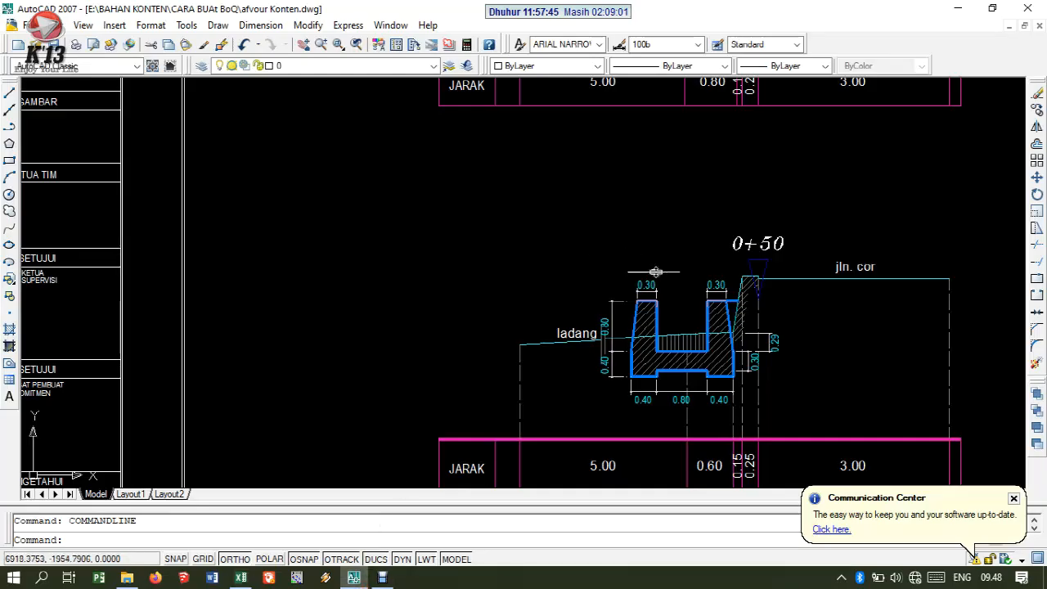
left_click_drag(695, 244, 669, 447)
left_click_drag(736, 212, 713, 292)
scroll(713, 292, "up", 4)
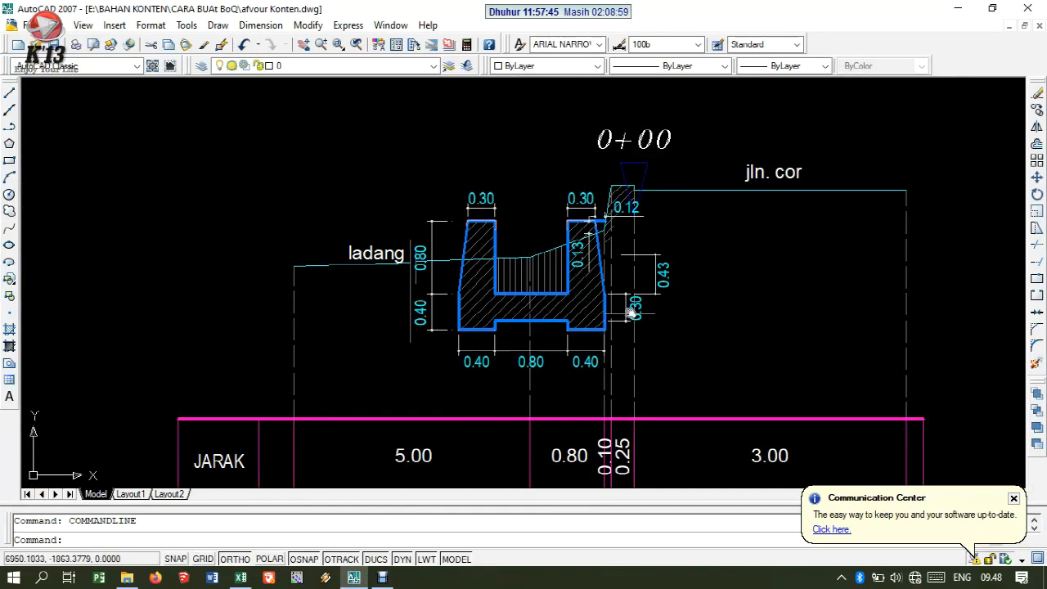
scroll(587, 255, "down", 2)
scroll(598, 226, "up", 2)
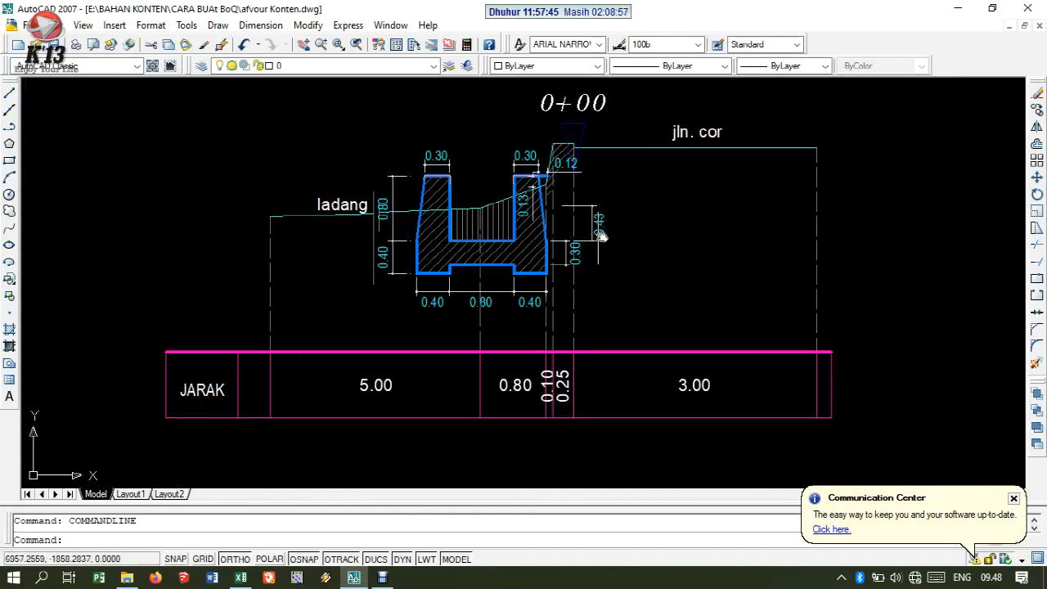
left_click(242, 578)
scroll(250, 370, "up", 2)
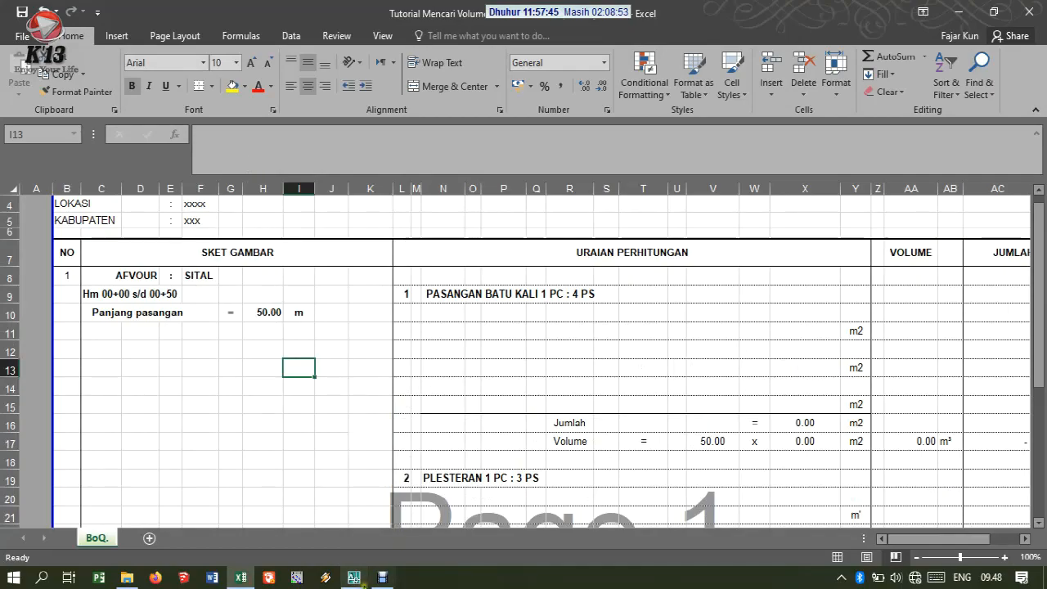
Step: In AutoCAD, erase the vertical dashed guide lines linking the 0+00 cross-section to its JARAK table
left_click(353, 577)
left_click(884, 102)
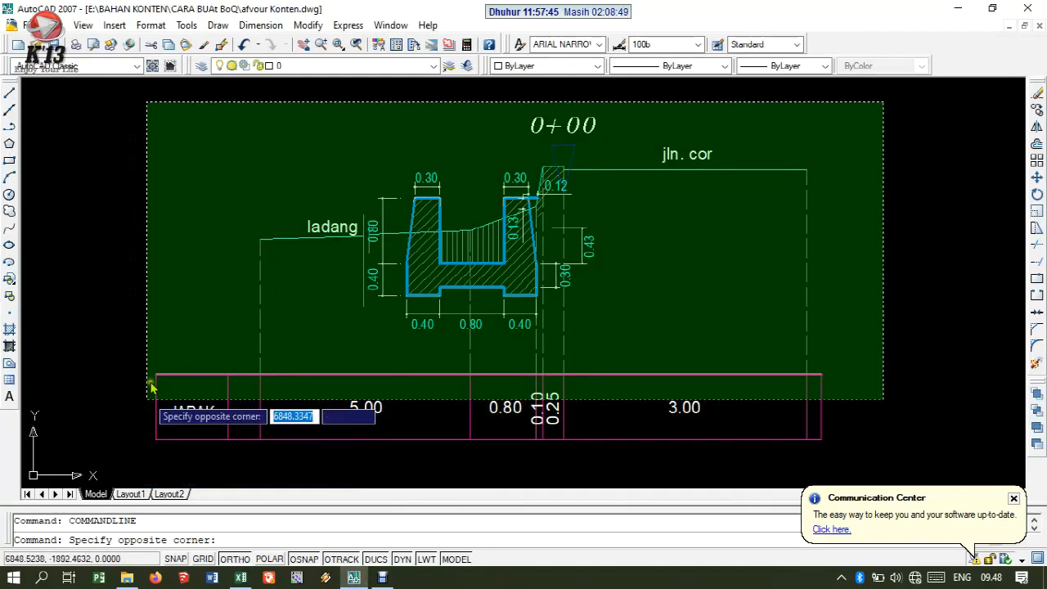
left_click(818, 182)
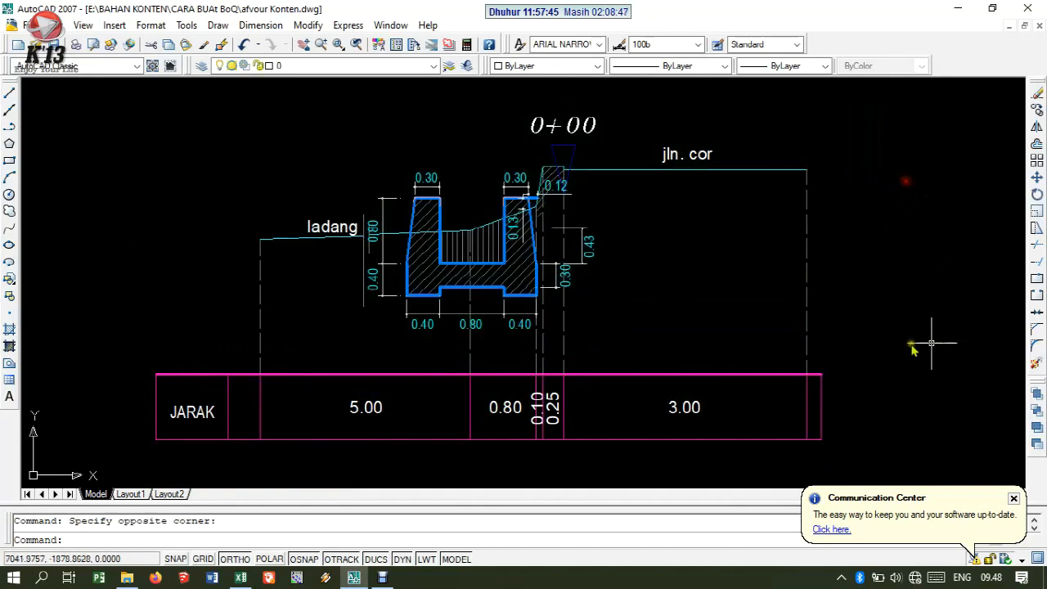
left_click(833, 326)
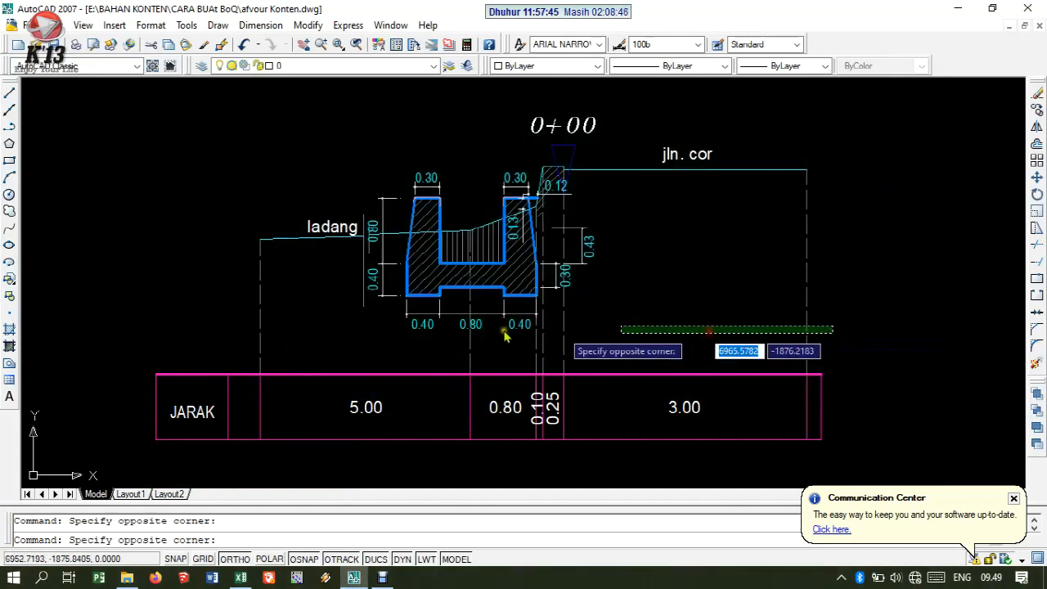
left_click(754, 373)
left_click(696, 346)
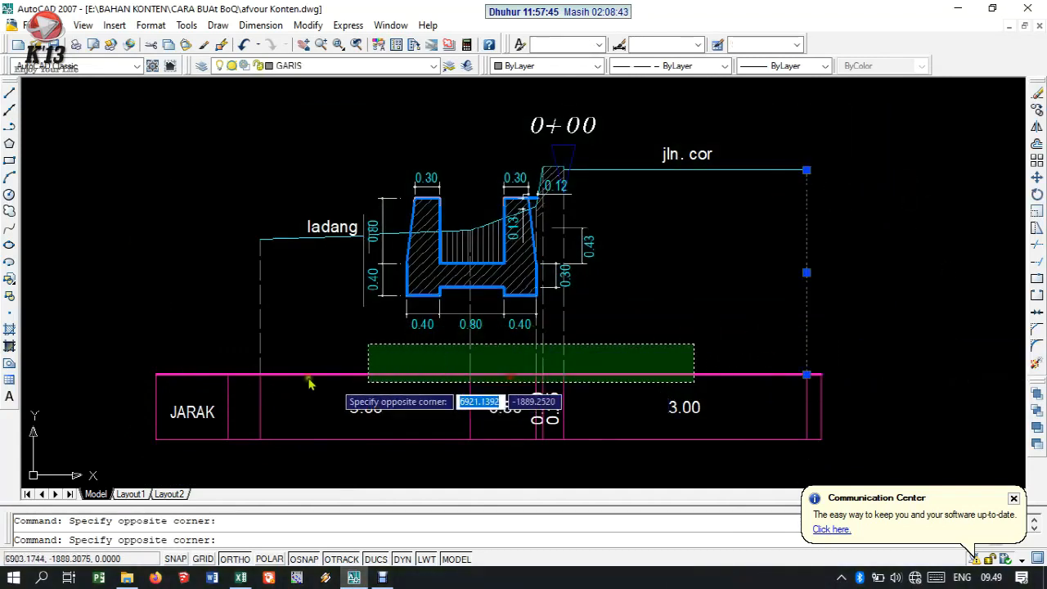
left_click(194, 358)
key("Delete")
Step: Copy the whole 0+00 cross-section with its labels and dimensions, without the JARAK table, to the clipboard
left_click(774, 119)
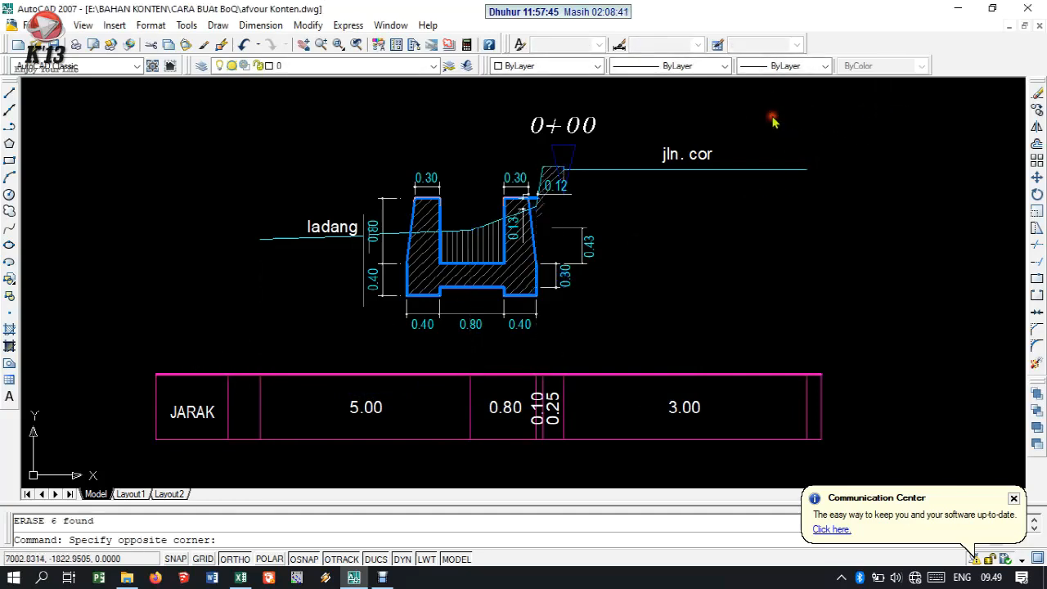
left_click(266, 339)
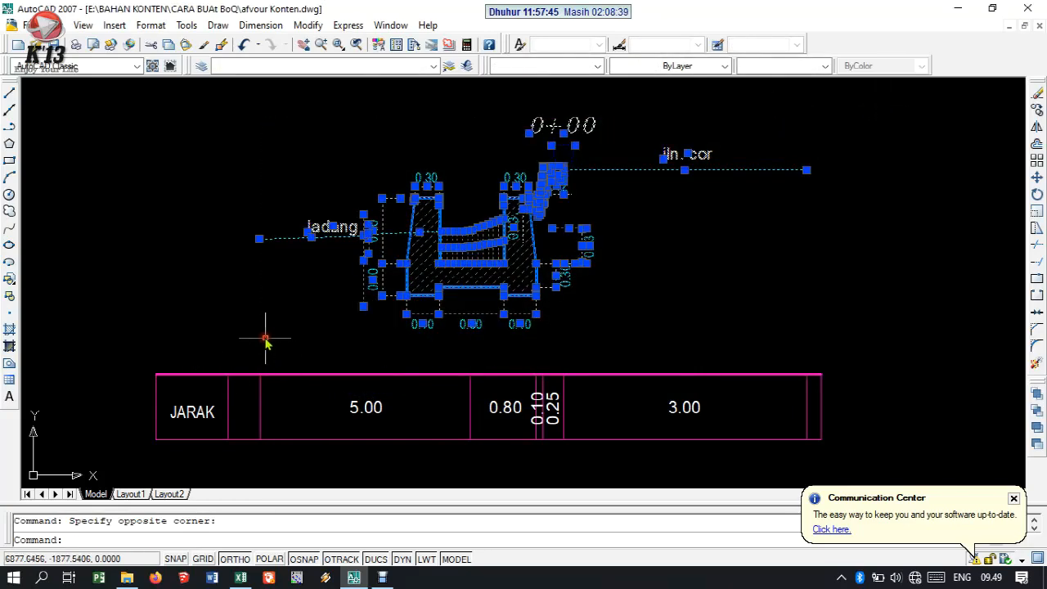
key("ctrl+c")
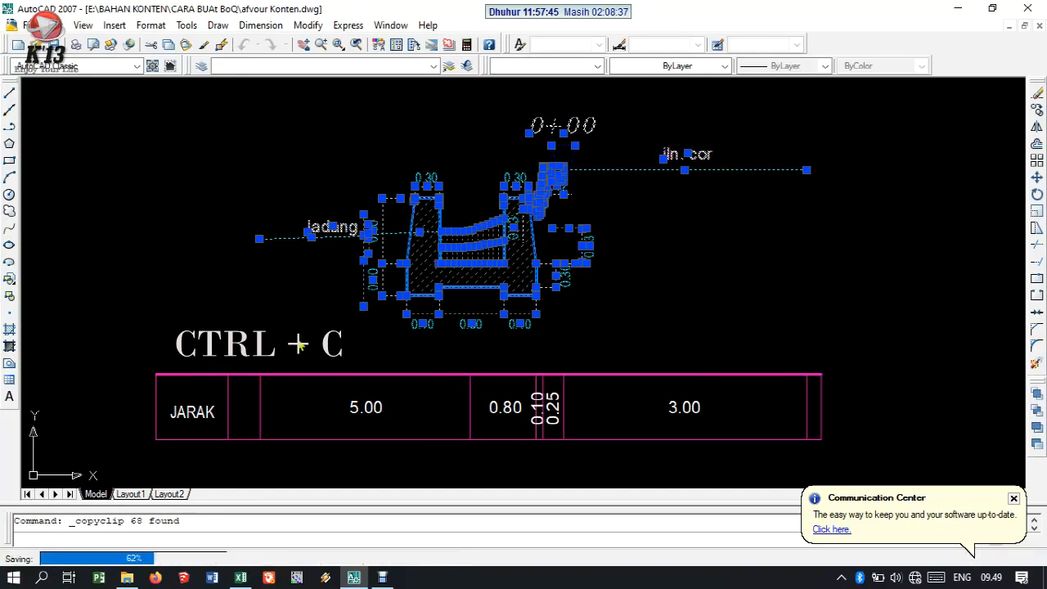
Step: Switch to Excel and paste the copied cross-section at cell D12 as a Picture (Enhanced Metafile)
left_click(240, 578)
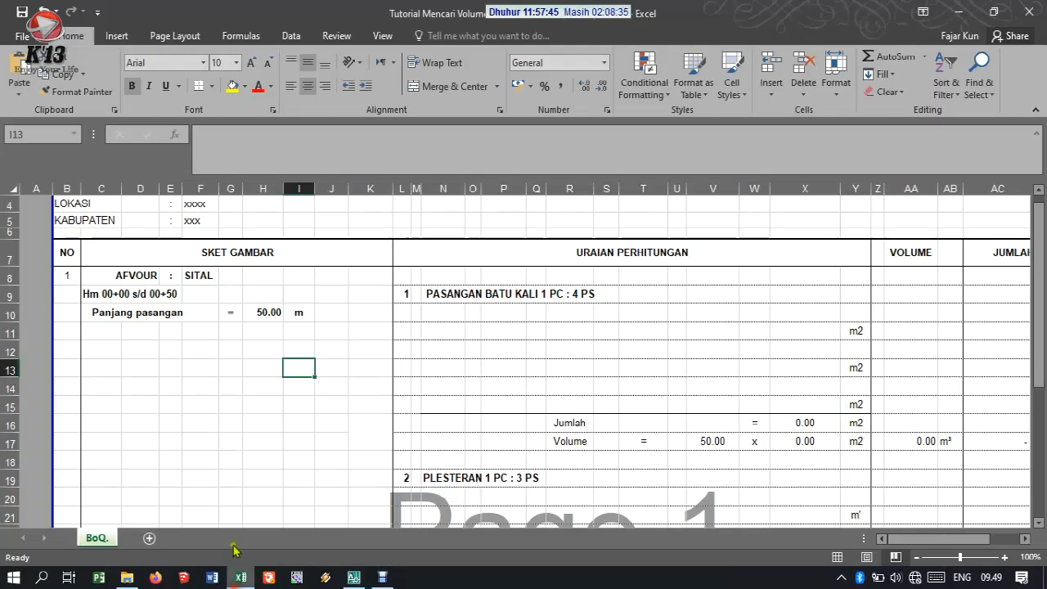
left_click(148, 351)
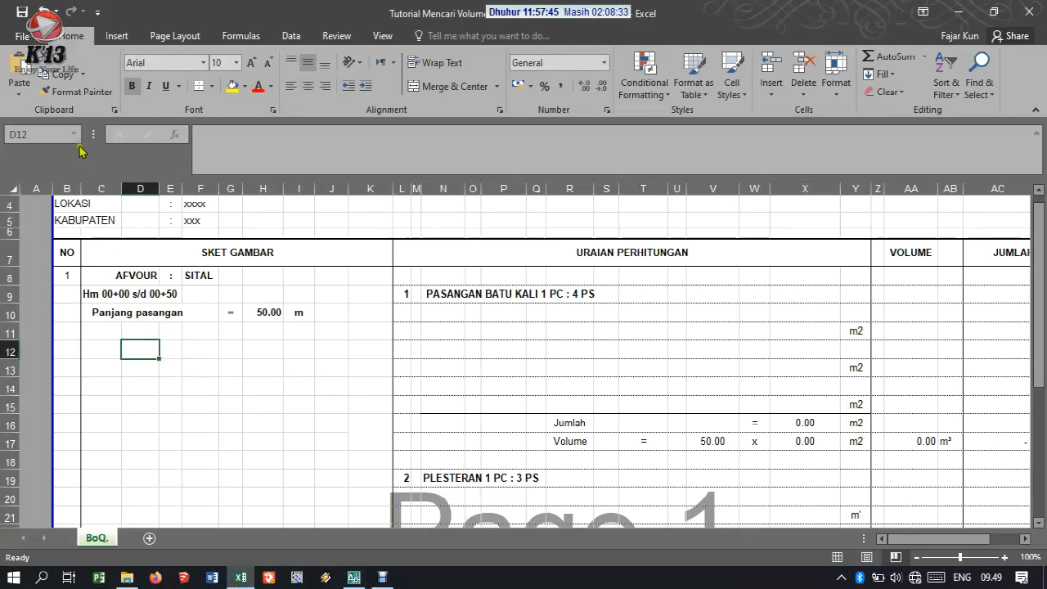
right_click(148, 350)
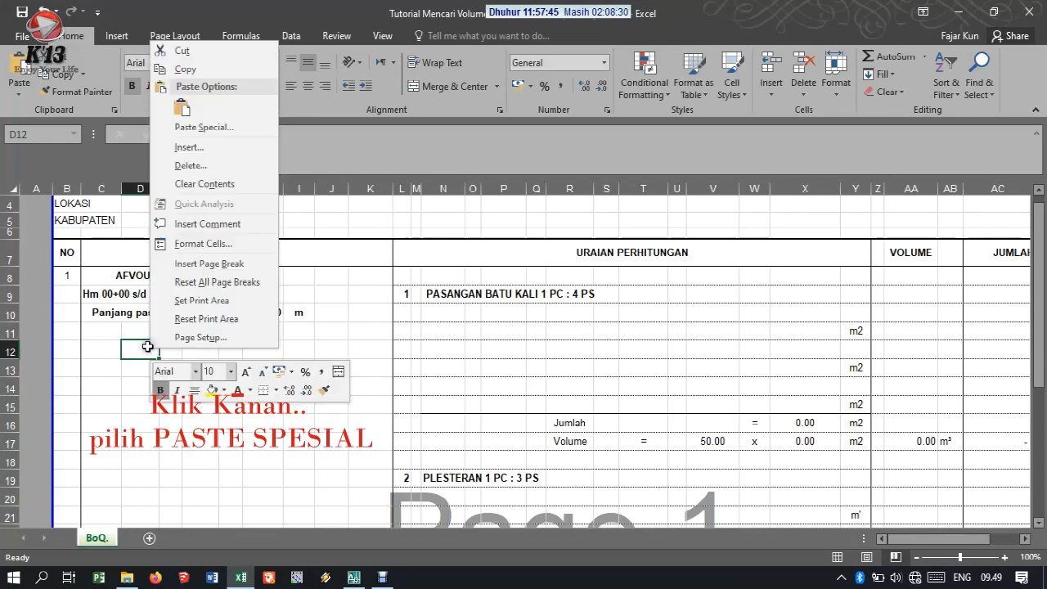
left_click(197, 129)
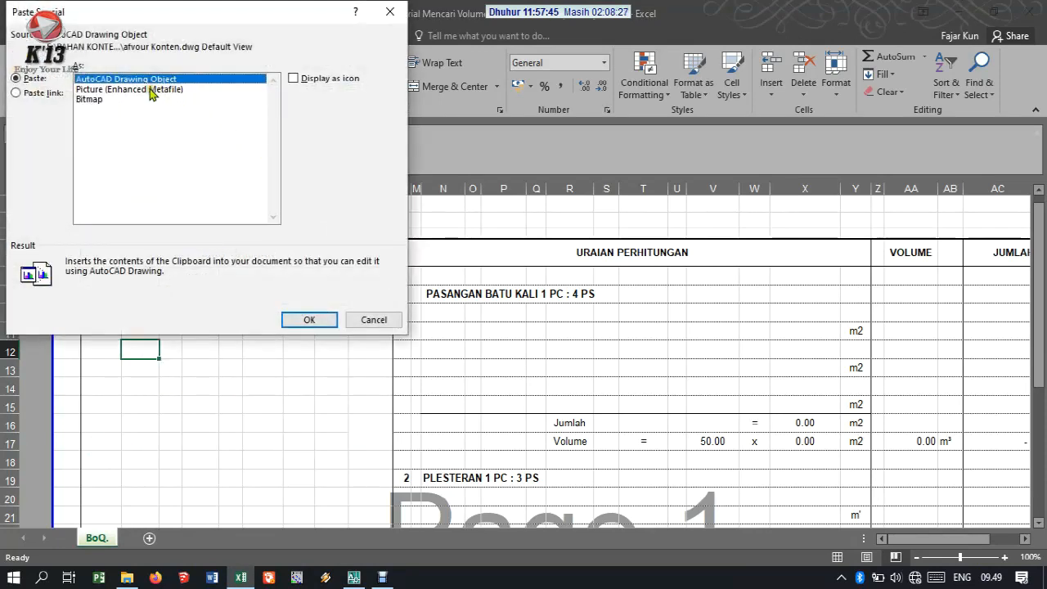
left_click(151, 89)
left_click(309, 320)
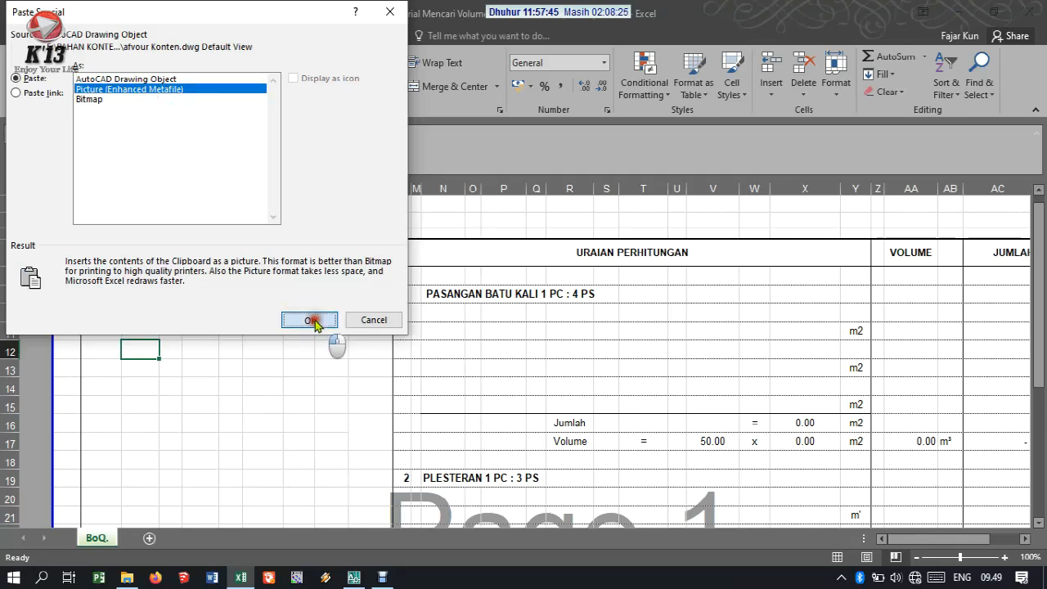
Step: Crop the pasted 0+00 picture closely around the channel section and its dimensions
left_click_drag(579, 461, 530, 300)
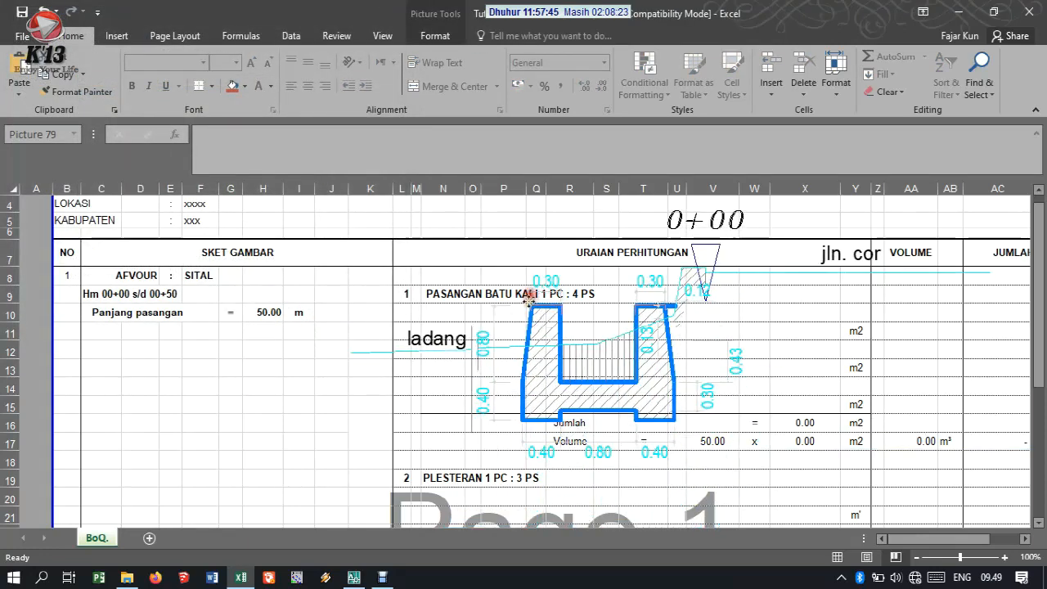
left_click(436, 36)
left_click_drag(542, 397, 489, 425)
left_click(867, 70)
scroll(464, 376, "up", 1)
left_click_drag(368, 360, 477, 369)
left_click_drag(128, 265, 479, 407)
left_click_drag(708, 503, 423, 346)
left_click_drag(191, 251, 460, 361)
left_click_drag(655, 433, 487, 328)
left_click(867, 70)
Step: Shrink the cropped 0+00 picture to about 4.55 by 5.56 cm and place it under Panjang pasangan in the SKET GAMBAR column
left_click_drag(426, 359, 227, 301)
left_click_drag(100, 202, 426, 271)
left_click_drag(533, 418, 533, 399)
left_click_drag(643, 336, 620, 336)
left_click_drag(426, 338, 457, 337)
left_click(868, 72)
left_click_drag(538, 343, 240, 473)
Step: Recolor the 0+00 picture with the dark blue accent variation
left_click(88, 73)
left_click(129, 72)
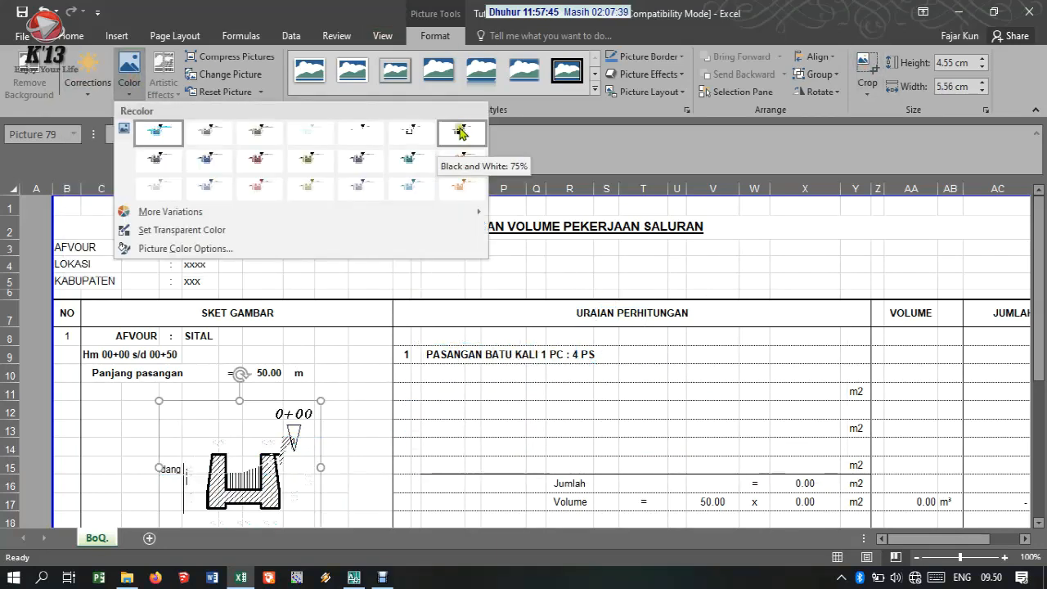
left_click(208, 155)
Step: Reposition the 0+00 picture in the sketch column and enlarge it to about 6.72 cm high by 8.2 cm wide
scroll(368, 358, "down", 3)
left_click_drag(270, 319, 227, 330)
left_click_drag(278, 376, 354, 439)
scroll(328, 409, "down", 2)
left_click(297, 409)
scroll(297, 398, "up", 2)
left_click(297, 376)
Step: Crop the cut-off ladang label from the side of the 0+00 picture and shift the picture within the sketch column
left_click(869, 65)
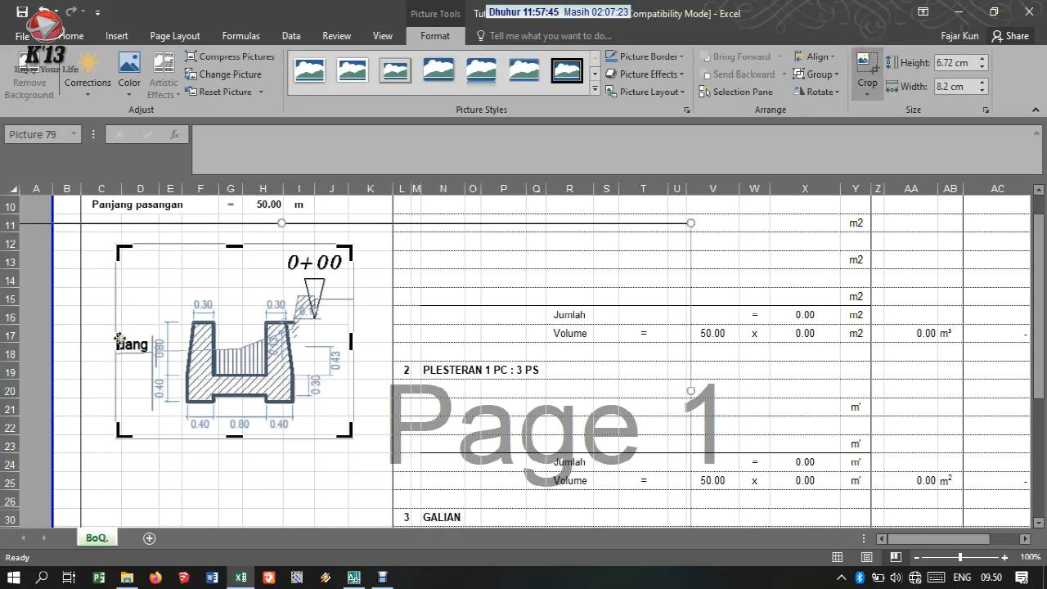
left_click_drag(117, 337, 151, 344)
left_click(859, 64)
left_click_drag(276, 383, 245, 382)
Step: Switch to AutoCAD and erase the vertical dashed guide lines below the 0+50 cross-section
left_click(359, 580)
scroll(621, 393, "down", 2)
mouse_move(625, 394)
left_mouse_down()
mouse_move(571, 248)
mouse_move(557, 101)
left_mouse_up()
scroll(560, 383, "up", 3)
key("Escape")
left_click(836, 377)
left_click(79, 385)
type("e")
key("space")
Step: Copy the whole 0+50 cross-section with its labels and dimensions to the clipboard
mouse_move(673, 242)
left_mouse_down()
mouse_move(701, 349)
mouse_move(706, 329)
left_mouse_up()
left_click(792, 125)
left_click(122, 469)
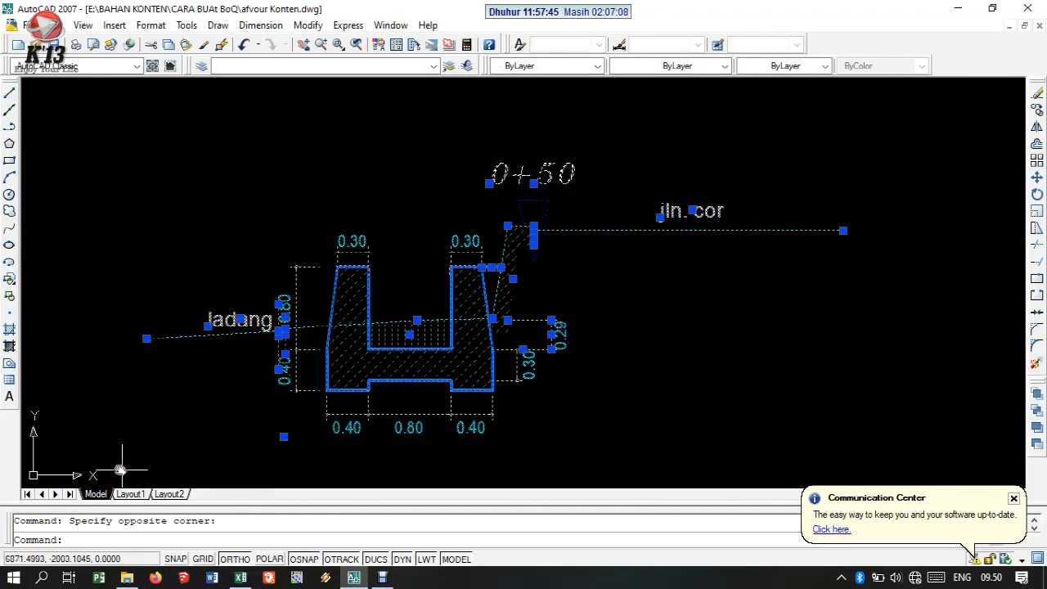
key("ctrl+c")
Step: Switch to Excel and paste the 0+50 cross-section at cell D57 as a Picture (Enhanced Metafile)
left_click(240, 578)
scroll(219, 421, "down", 15)
scroll(196, 348, "up", 3)
left_click(136, 381)
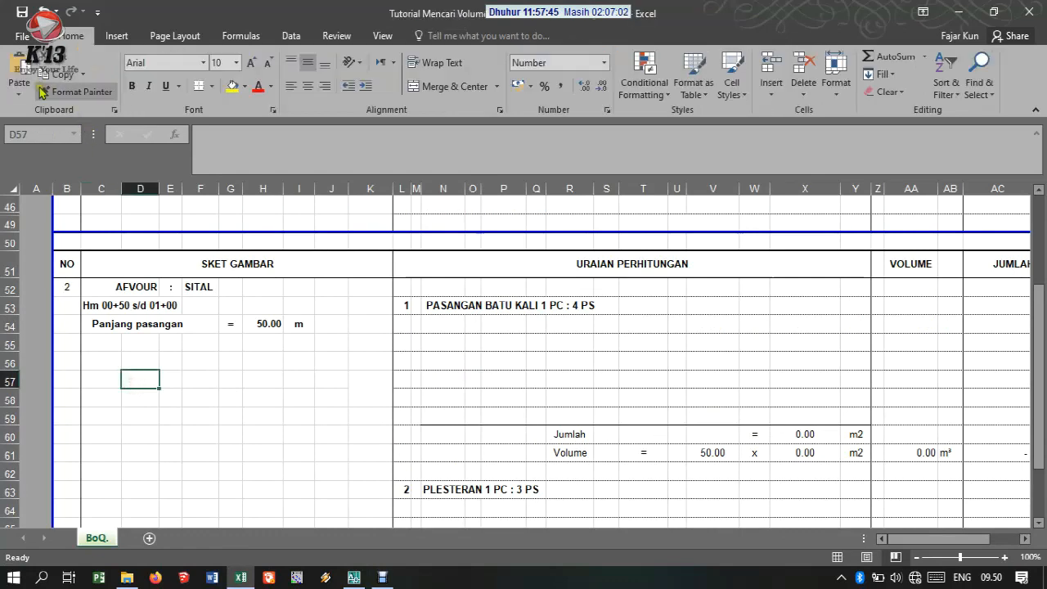
left_click(18, 94)
left_click(40, 145)
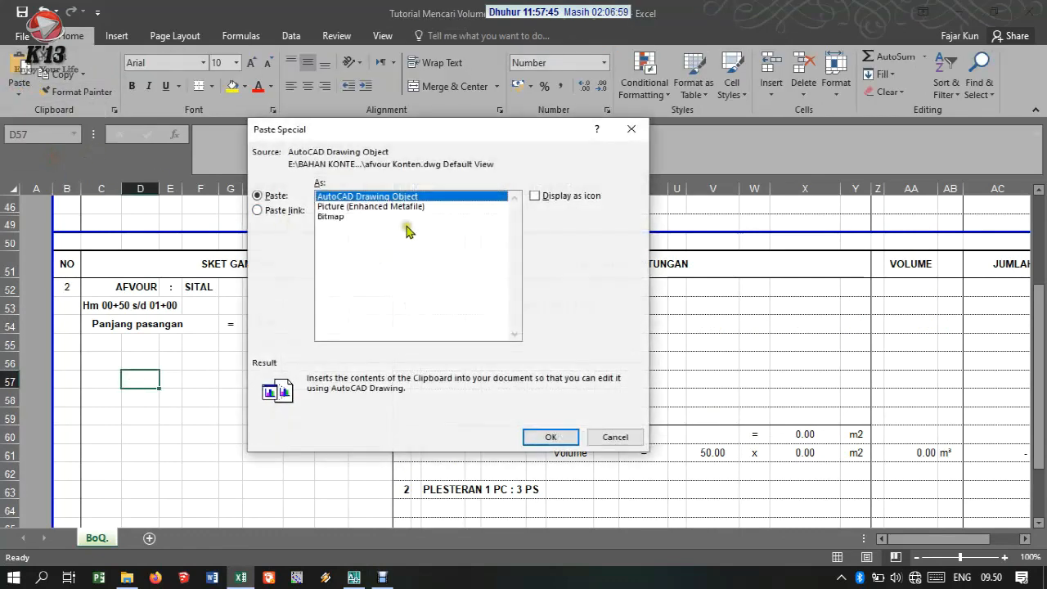
left_click(392, 207)
left_click(548, 437)
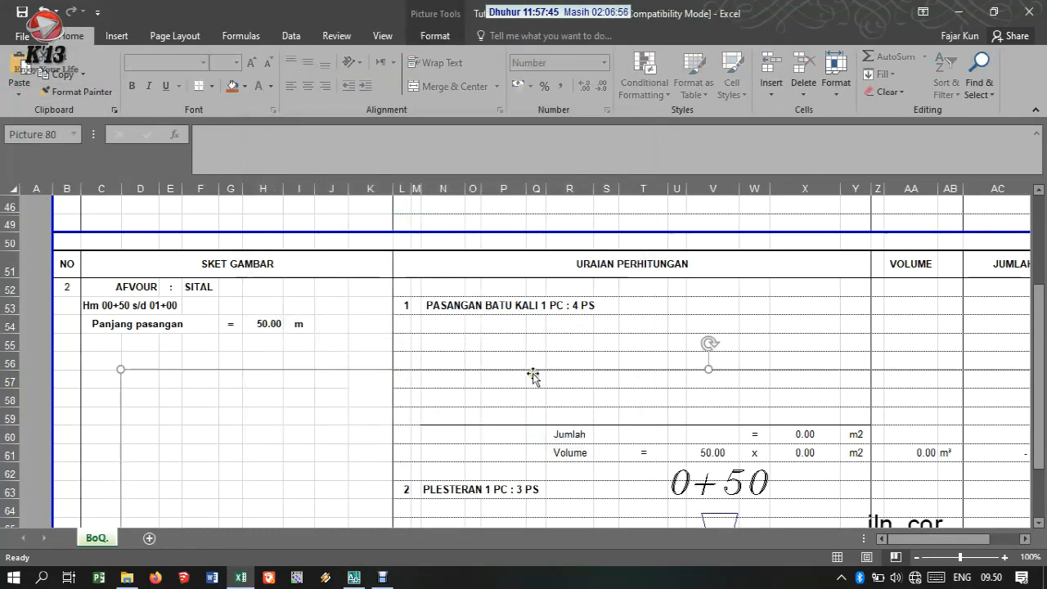
Step: Shrink the pasted 0+50 cross-section picture from its corner and move it higher on the sheet
left_click_drag(121, 368, 390, 477)
left_click_drag(686, 502, 533, 288)
left_click_drag(651, 412, 611, 328)
Step: Crop the empty margins above, beside and below the 0+50 cross-section picture
left_click(435, 36)
left_click(867, 72)
scroll(351, 306, "up", 2)
scroll(351, 306, "down", 1)
left_click_drag(199, 238, 352, 334)
scroll(729, 328, "down", 3)
scroll(729, 328, "up", 3)
left_click_drag(725, 340, 727, 299)
left_click(868, 72)
Step: Shrink the 0+50 picture into the sketch column and crop away its jln. cor and ladang sides
left_click_drag(351, 301, 616, 410)
left_click_drag(720, 470, 305, 360)
left_click(867, 72)
left_click_drag(685, 400, 419, 427)
left_click_drag(312, 497, 316, 472)
left_click_drag(202, 388, 249, 388)
left_click_drag(335, 304, 336, 308)
left_click_drag(419, 400, 439, 391)
left_click(867, 72)
Step: Resize the 0+50 picture to about 7.17 cm high by 7.99 cm wide and place it below segment 2's Panjang pasangan row
scroll(342, 327, "down", 2)
left_click_drag(341, 328, 201, 431)
scroll(262, 434, "down", 1)
left_click_drag(299, 449, 341, 487)
scroll(312, 416, "up", 1)
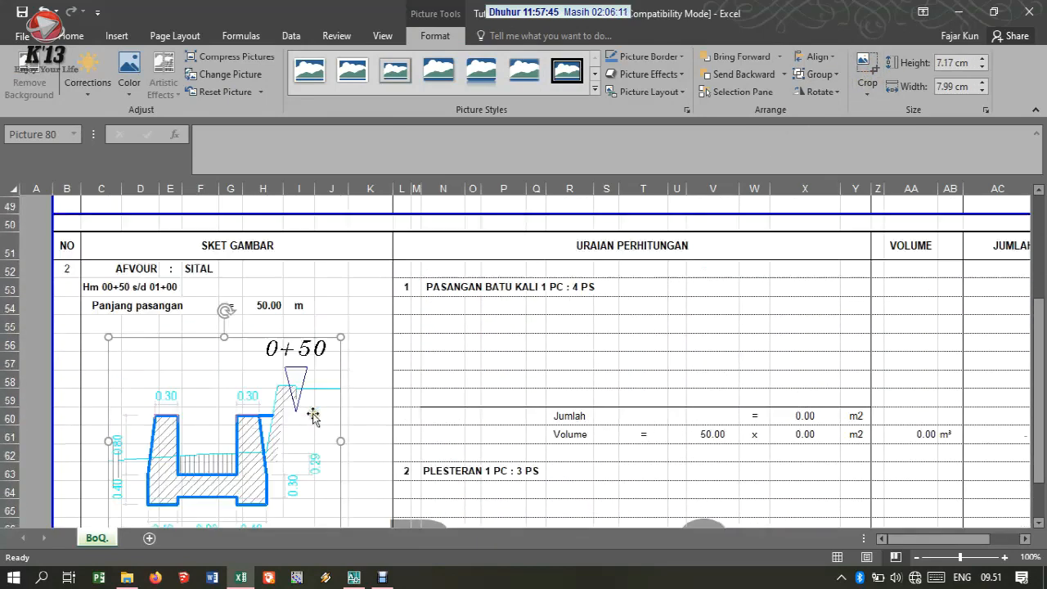
left_click(437, 405)
Step: Copy the 0+00 picture's formatting onto the 0+50 picture with Format Painter
scroll(385, 384, "up", 15)
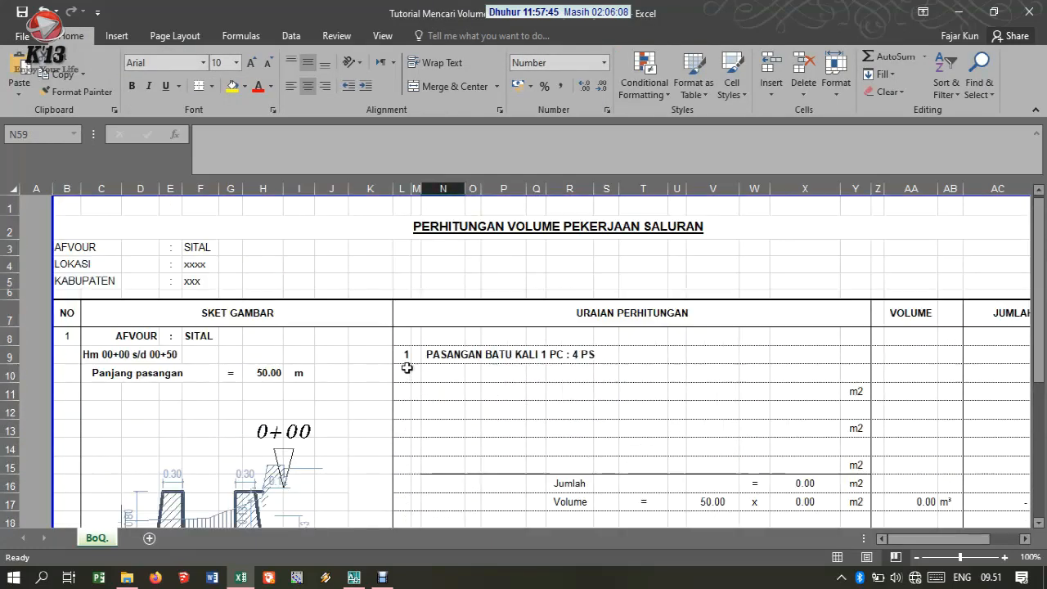
scroll(409, 372, "down", 2)
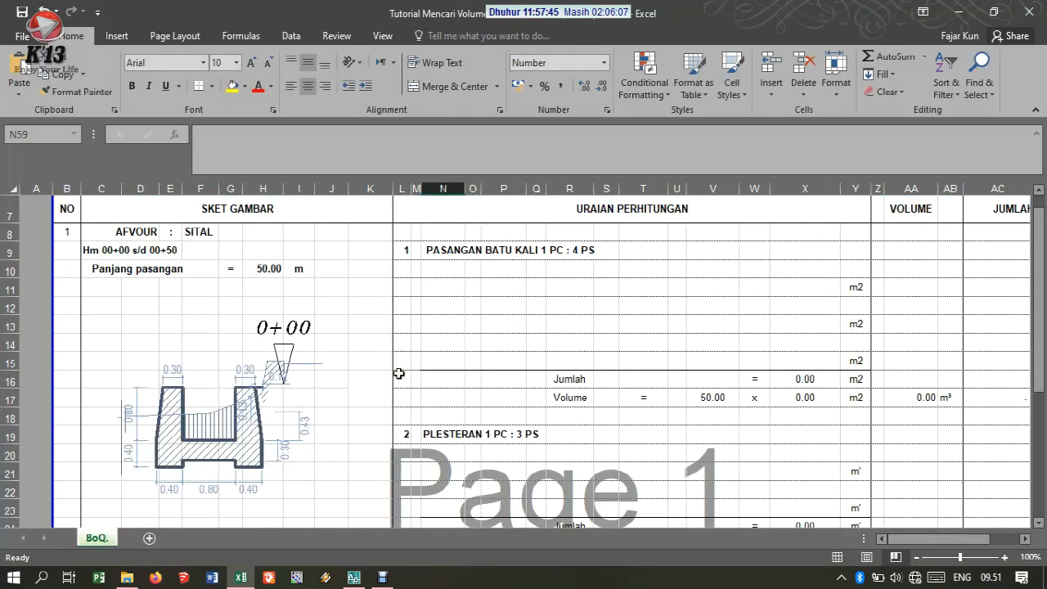
left_click(248, 433)
left_click(77, 91)
scroll(317, 357, "down", 5)
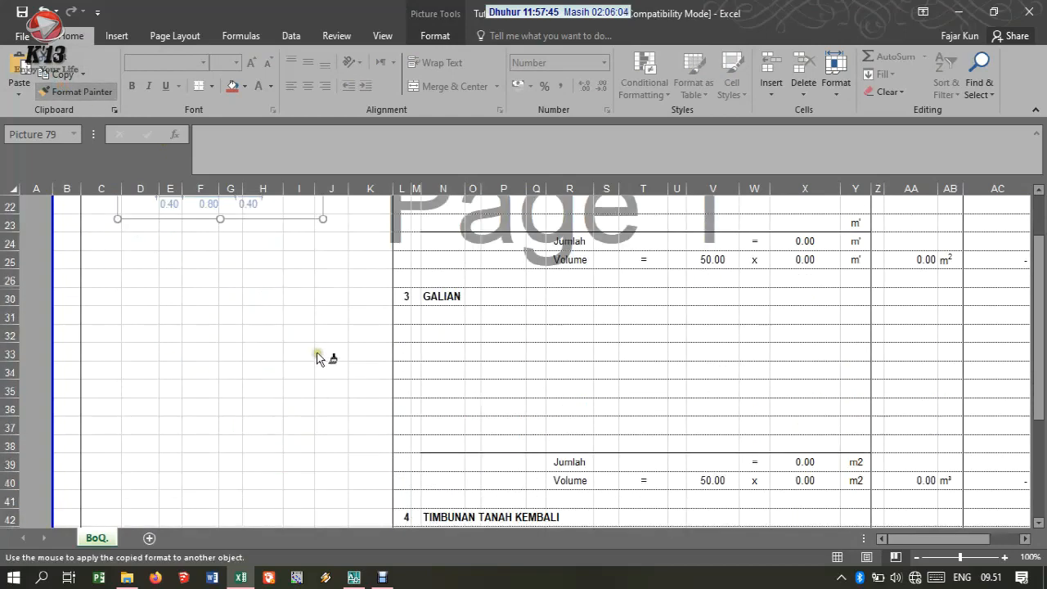
scroll(320, 369, "down", 9)
left_click(264, 432)
Step: Examine segment 1's 0+00 sketch and its dimensions alongside the stone masonry, plastering and excavation calculation items
scroll(309, 433, "up", 4)
scroll(310, 433, "up", 10)
scroll(225, 466, "down", 1)
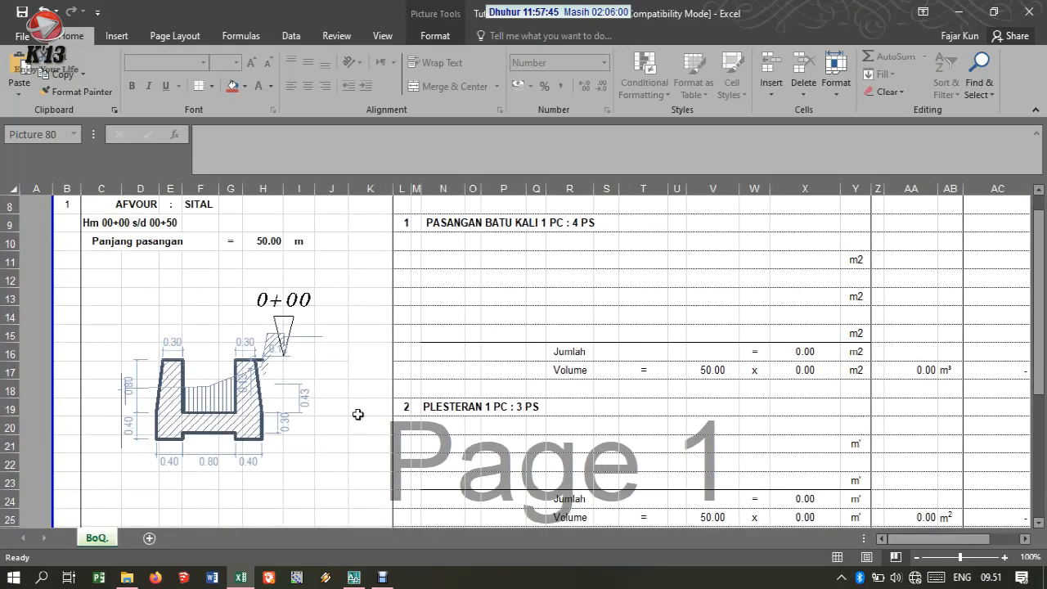
scroll(472, 315, "up", 3)
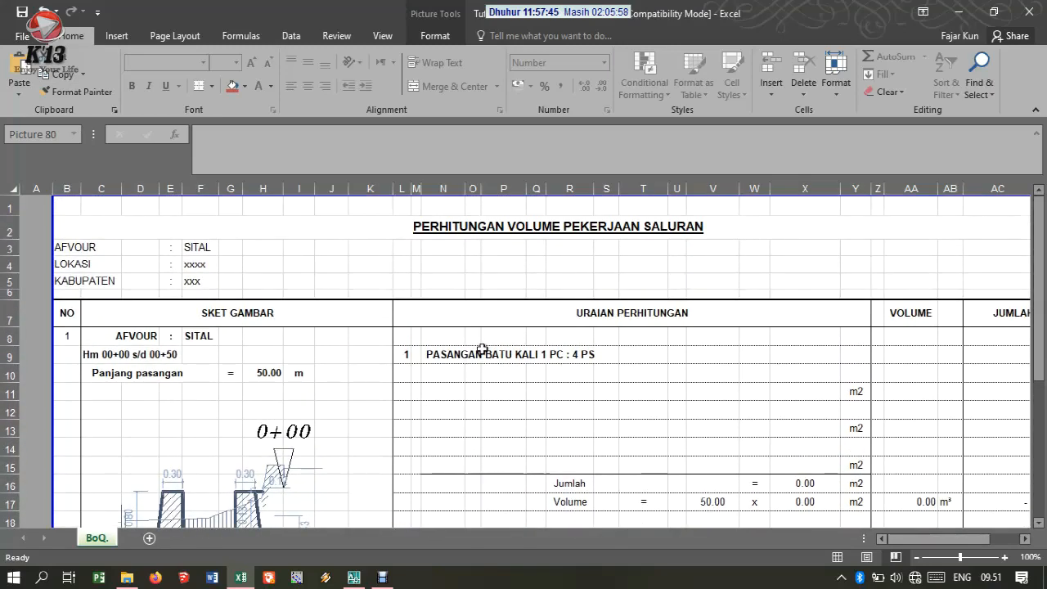
scroll(481, 352, "down", 1)
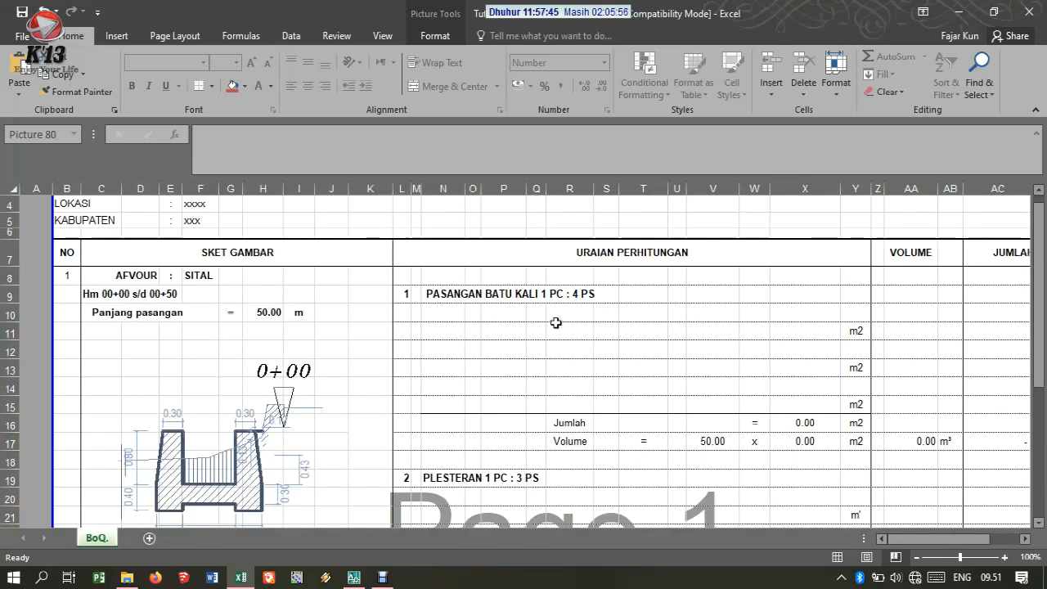
scroll(555, 323, "down", 1)
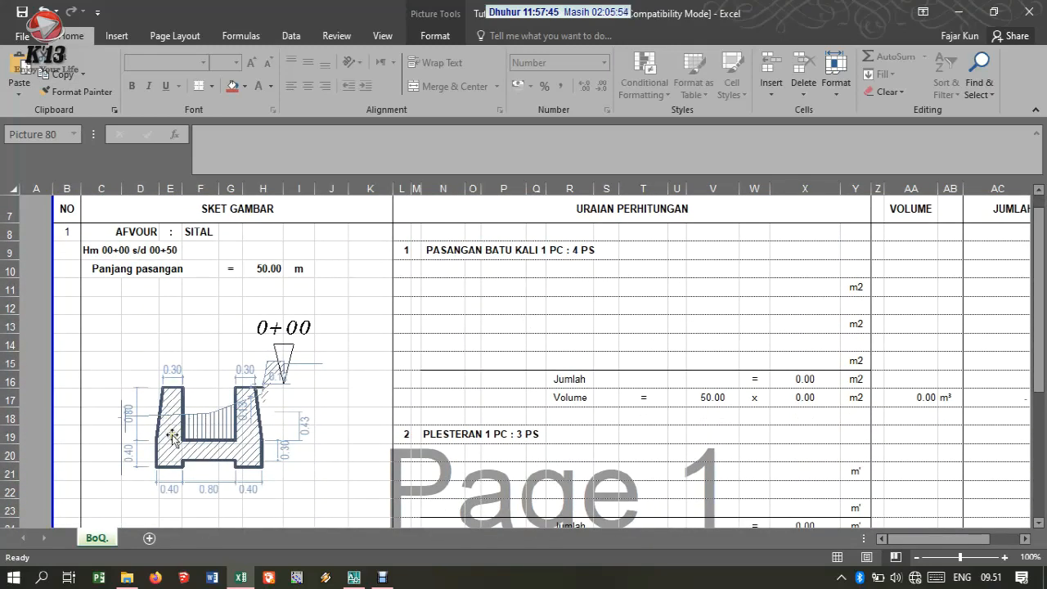
scroll(403, 387, "down", 1)
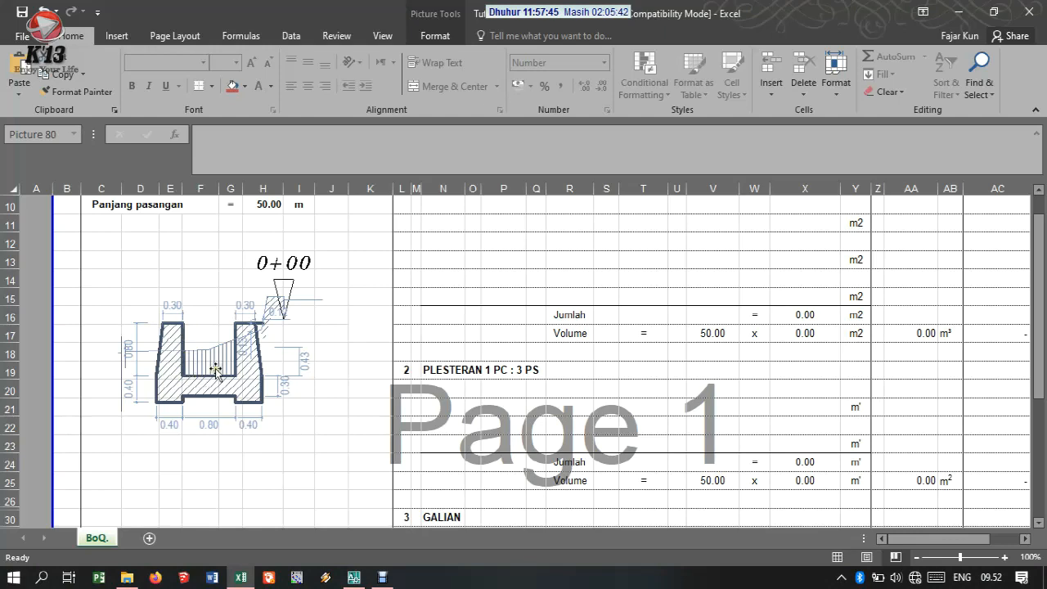
scroll(444, 363, "down", 3)
scroll(445, 368, "up", 1)
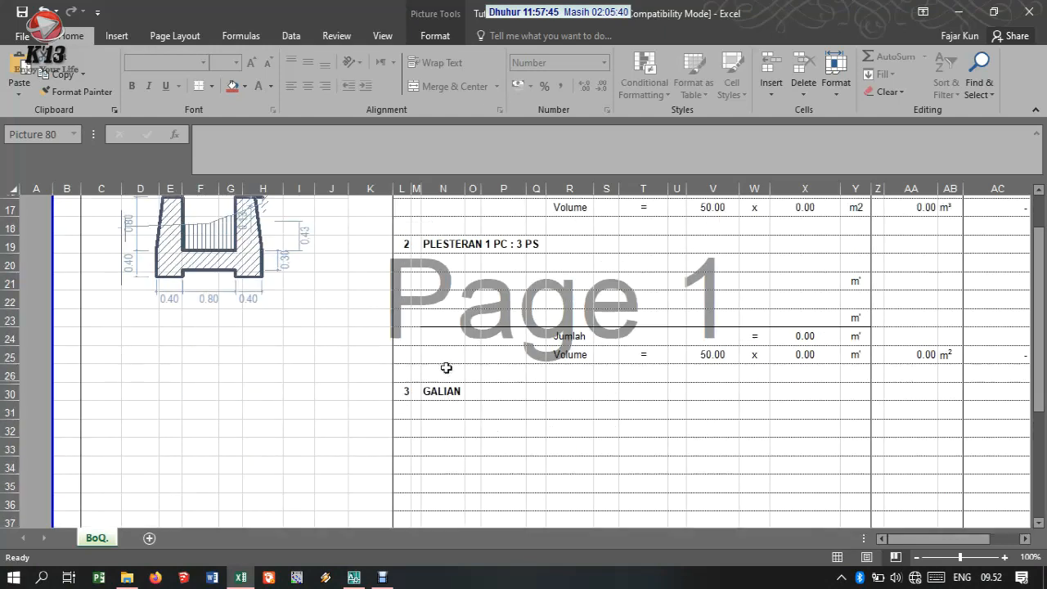
left_click(213, 249)
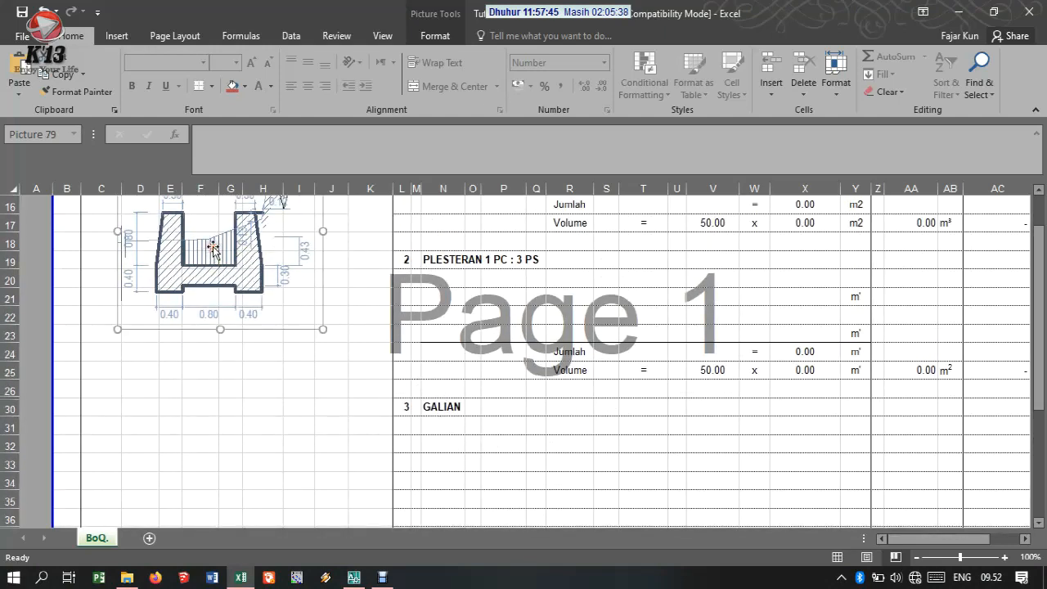
scroll(208, 292, "up", 2)
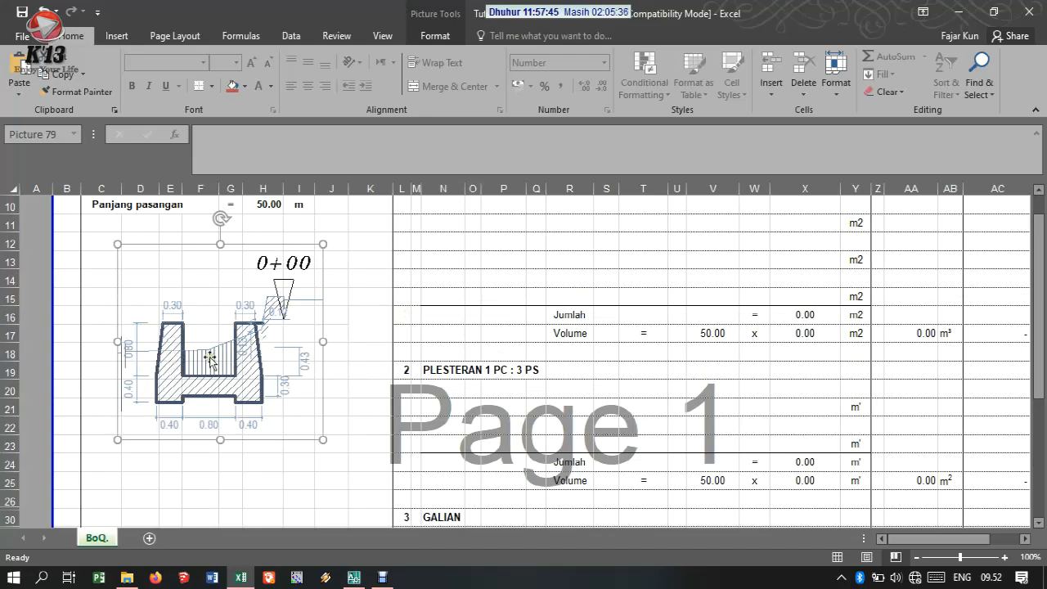
Step: Switch to AutoCAD and examine the 0+50 cross-section's dimensions, hatched areas and surrounding drawing sheet
left_click(341, 577)
key("Escape")
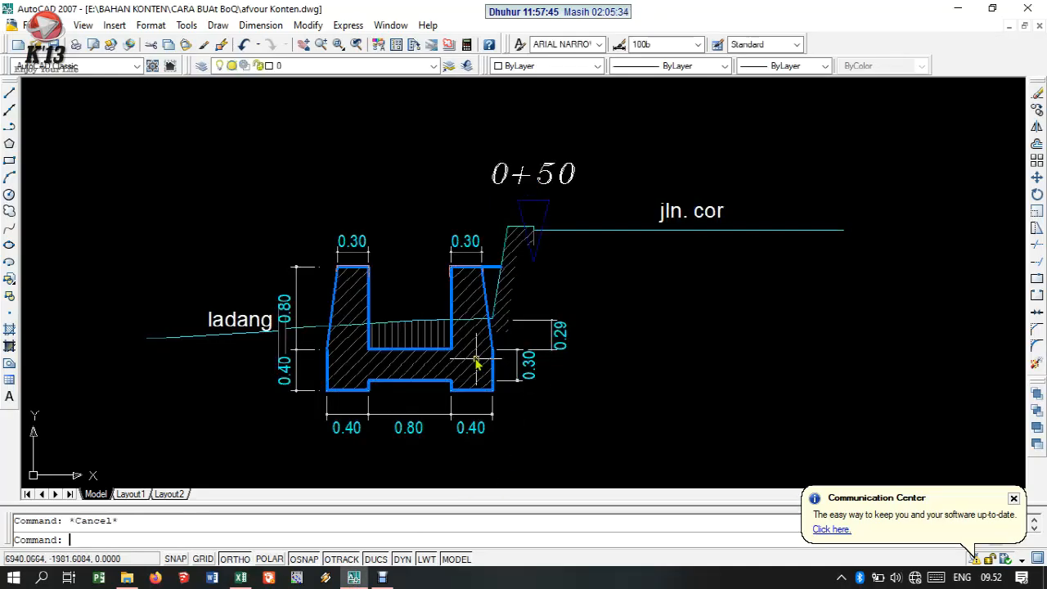
scroll(481, 337, "down", 5)
scroll(481, 336, "up", 8)
scroll(416, 271, "down", 2)
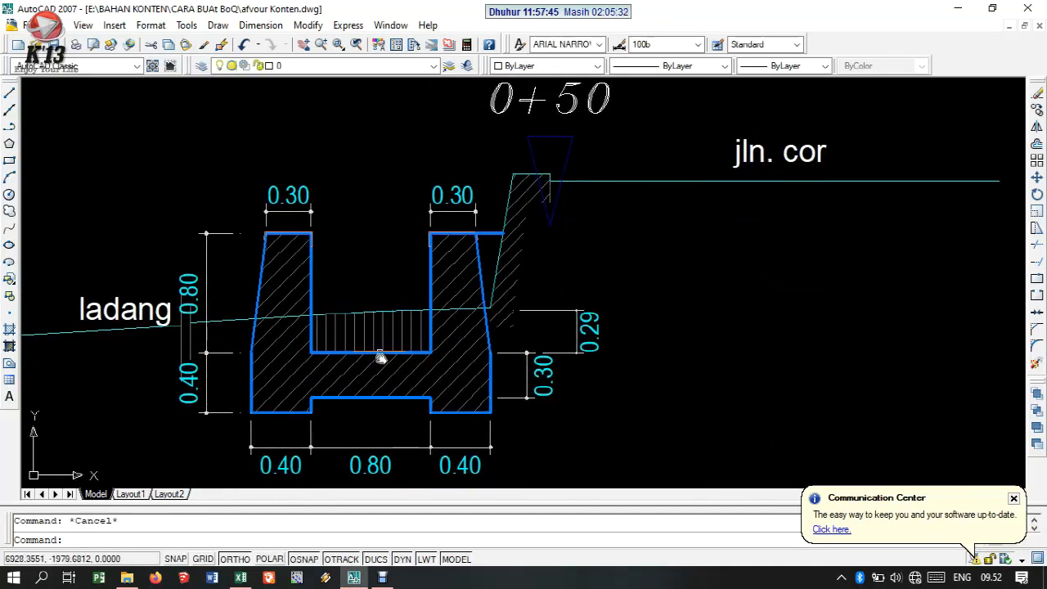
left_click(390, 327)
key("Escape")
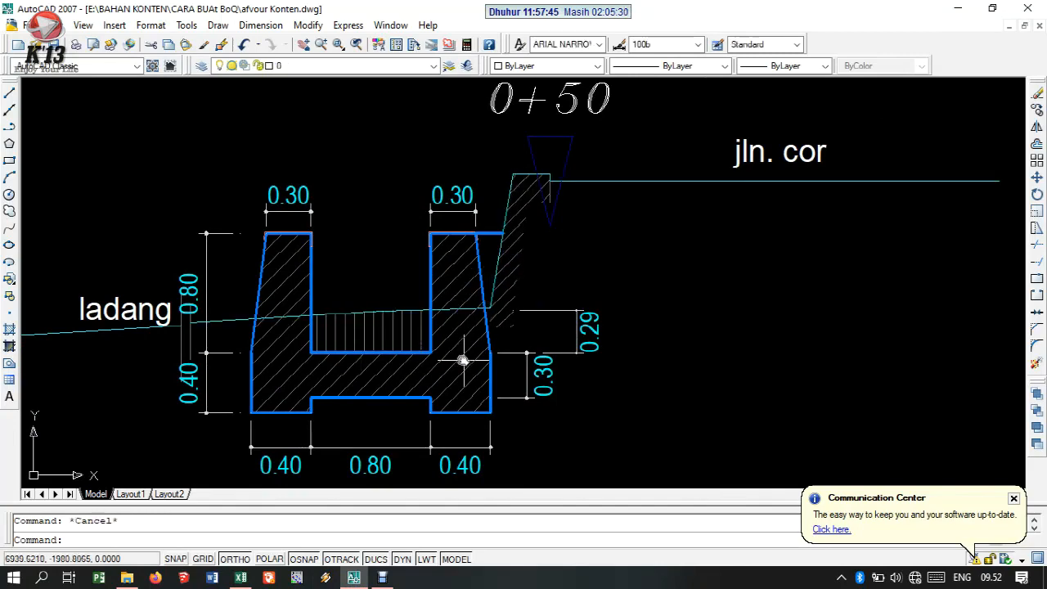
scroll(463, 358, "down", 5)
scroll(470, 413, "up", 2)
left_click_drag(470, 413, 480, 210)
scroll(480, 221, "down", 3)
scroll(479, 229, "up", 5)
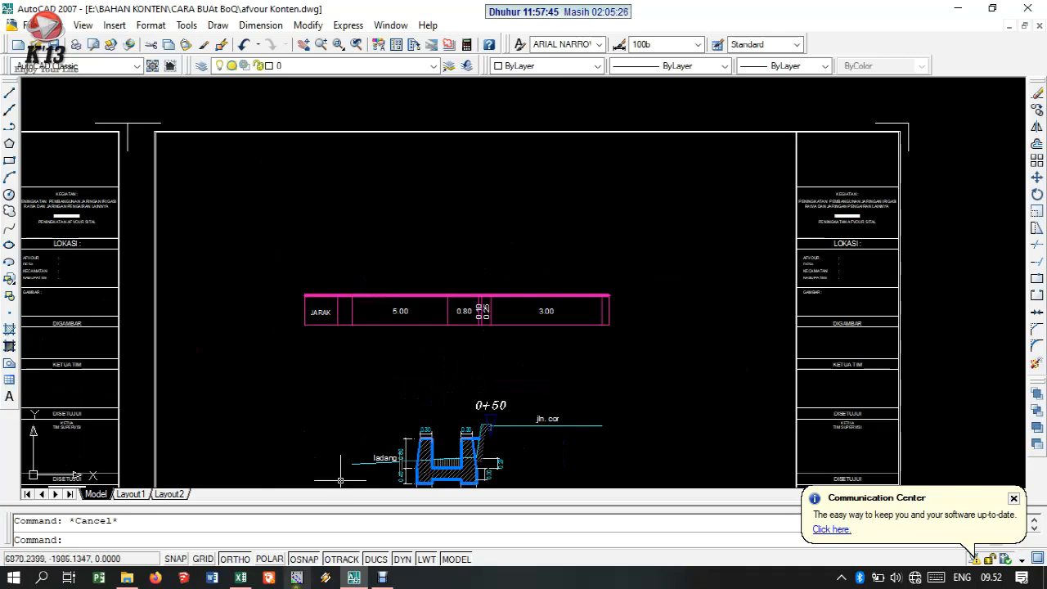
Step: Compare the 0+00 sketch in Excel with the 0+50 cross-section and its sheet layout in AutoCAD
left_click(237, 578)
left_click(596, 384)
scroll(594, 378, "down", 5)
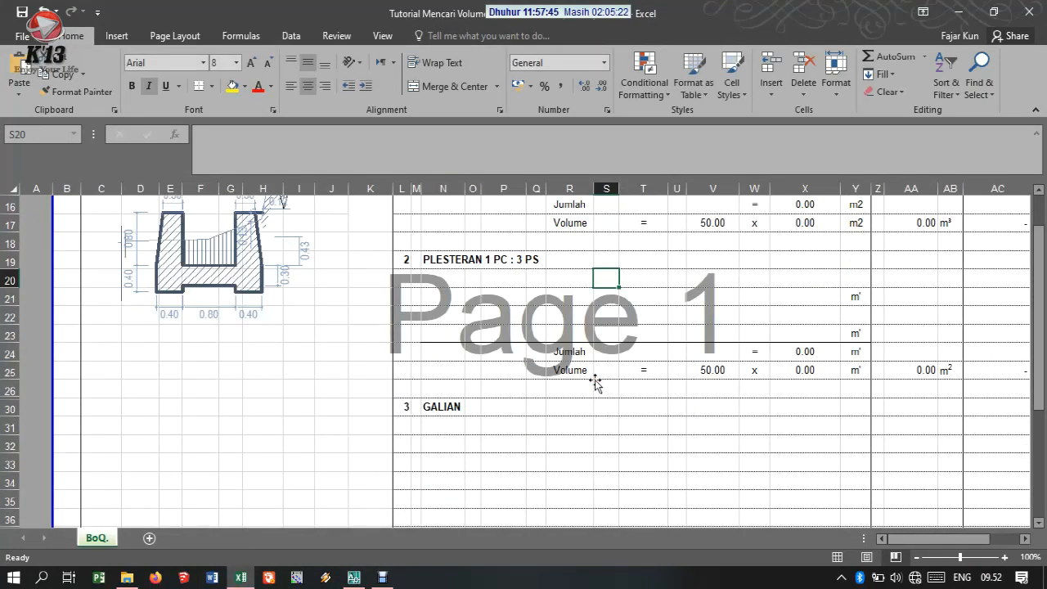
scroll(594, 378, "up", 5)
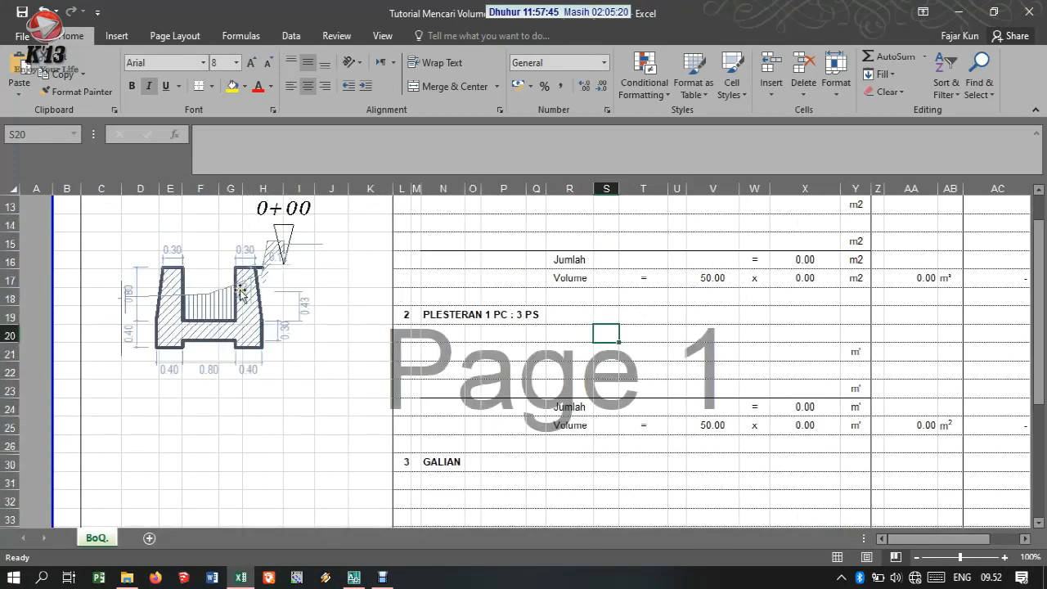
scroll(274, 375, "down", 1)
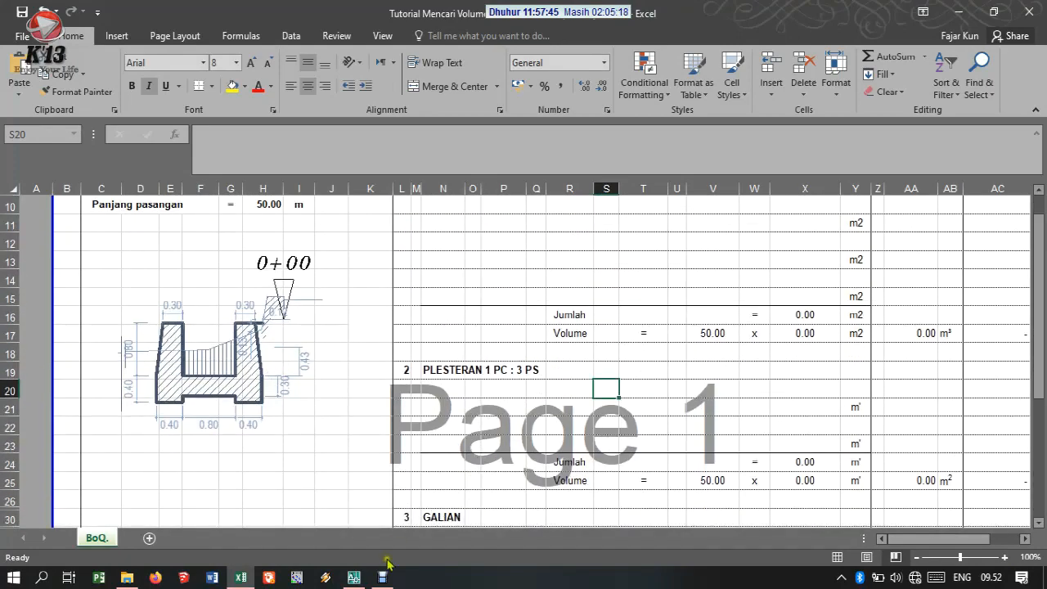
left_click(353, 578)
scroll(475, 434, "up", 6)
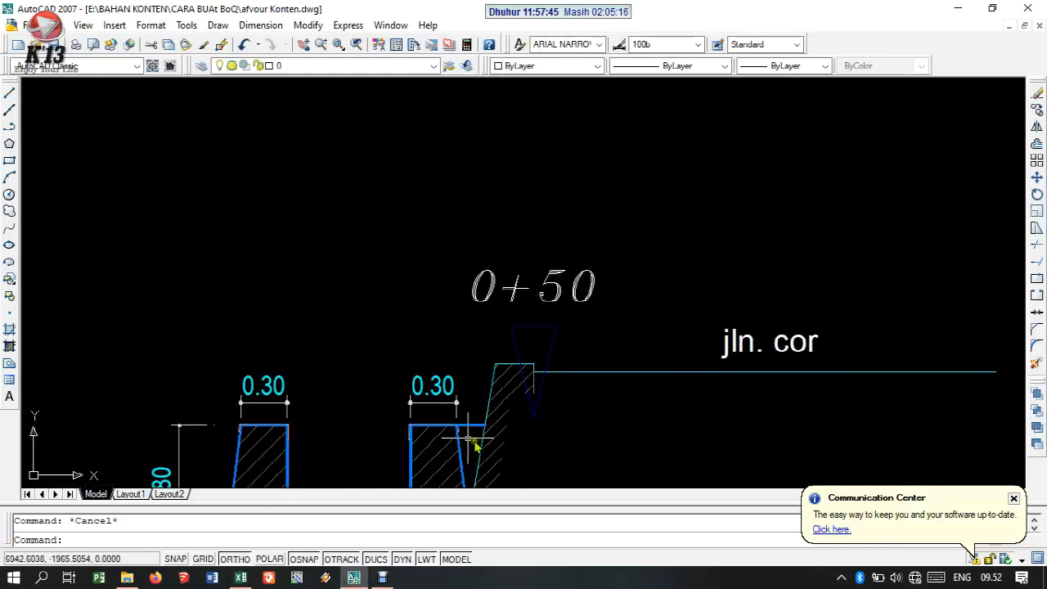
scroll(450, 298, "up", 1)
scroll(446, 311, "down", 6)
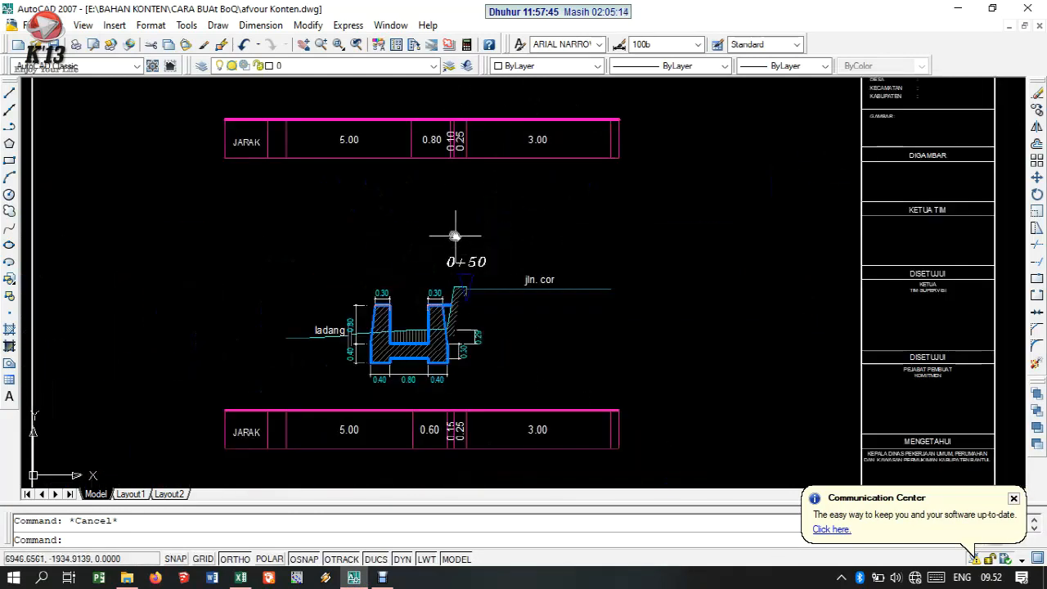
scroll(524, 344, "down", 5)
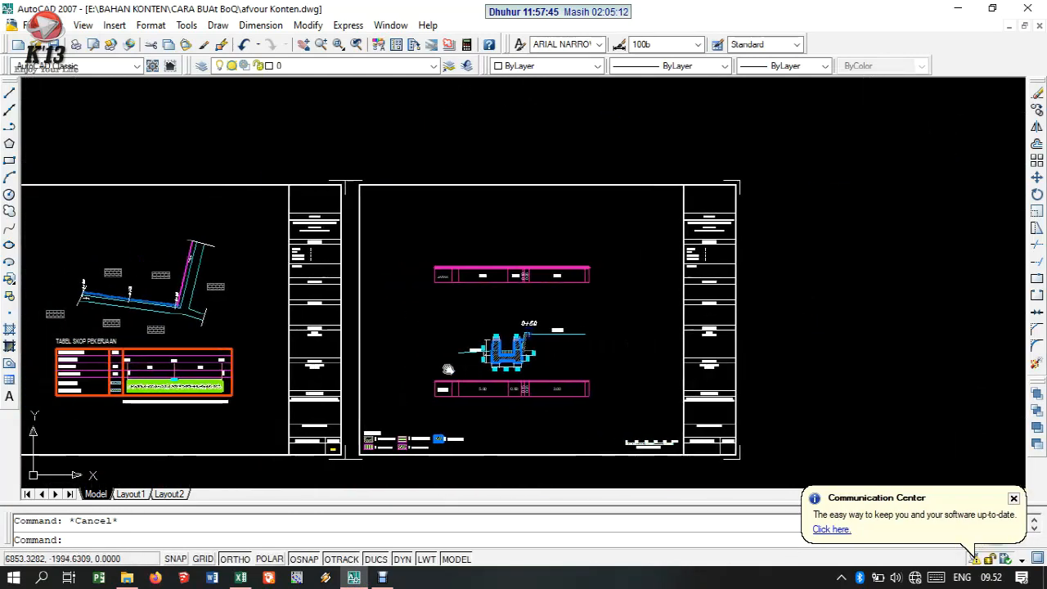
left_click_drag(448, 369, 471, 369)
Step: Switch to Excel and review the calculation blocks of segment 1 down to the start of segment 2
left_click(244, 581)
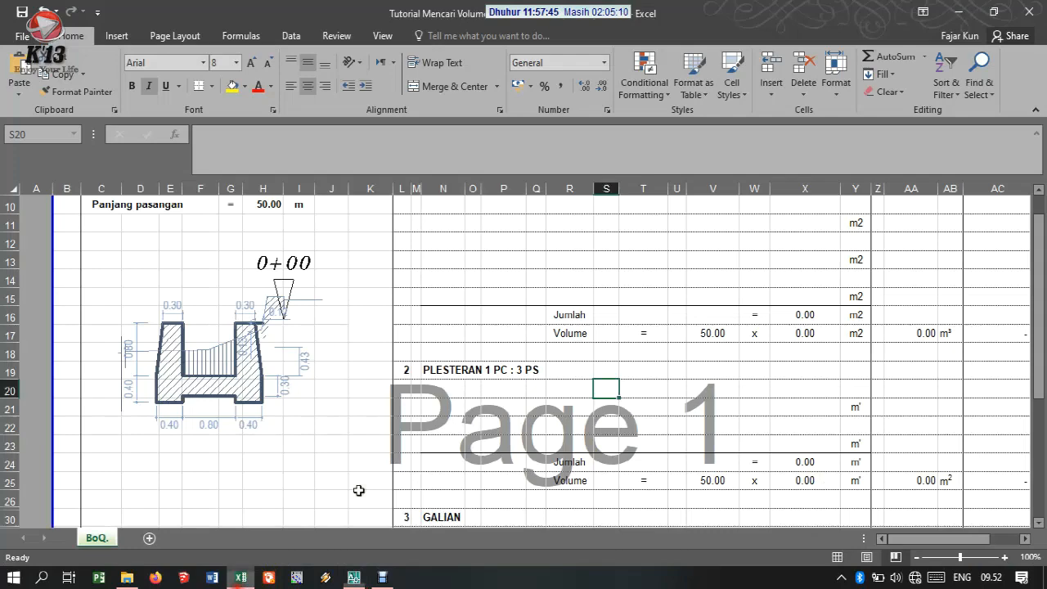
scroll(577, 405, "down", 7)
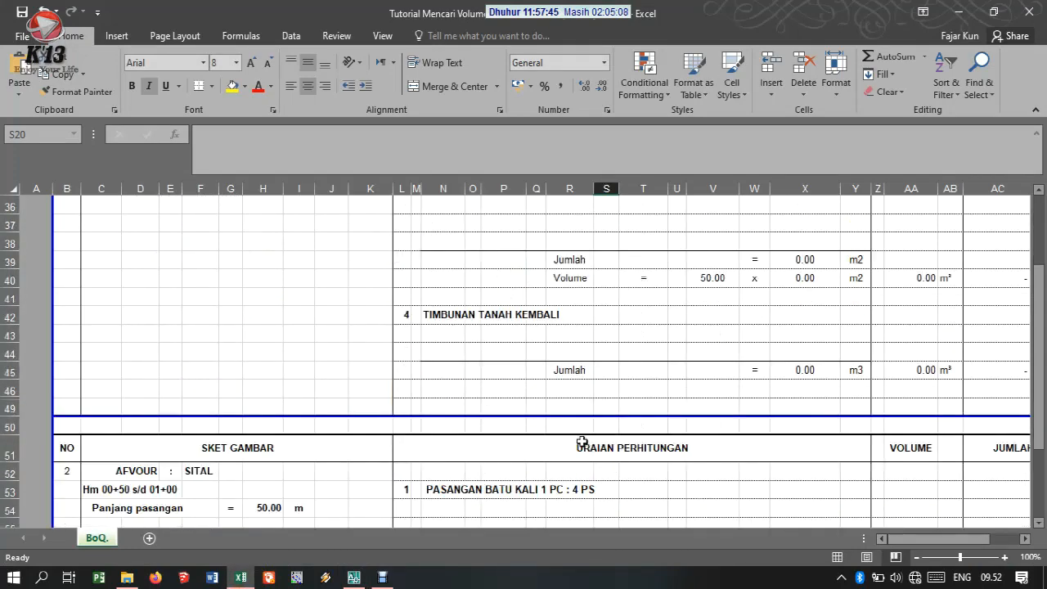
scroll(561, 421, "down", 1)
scroll(561, 426, "up", 11)
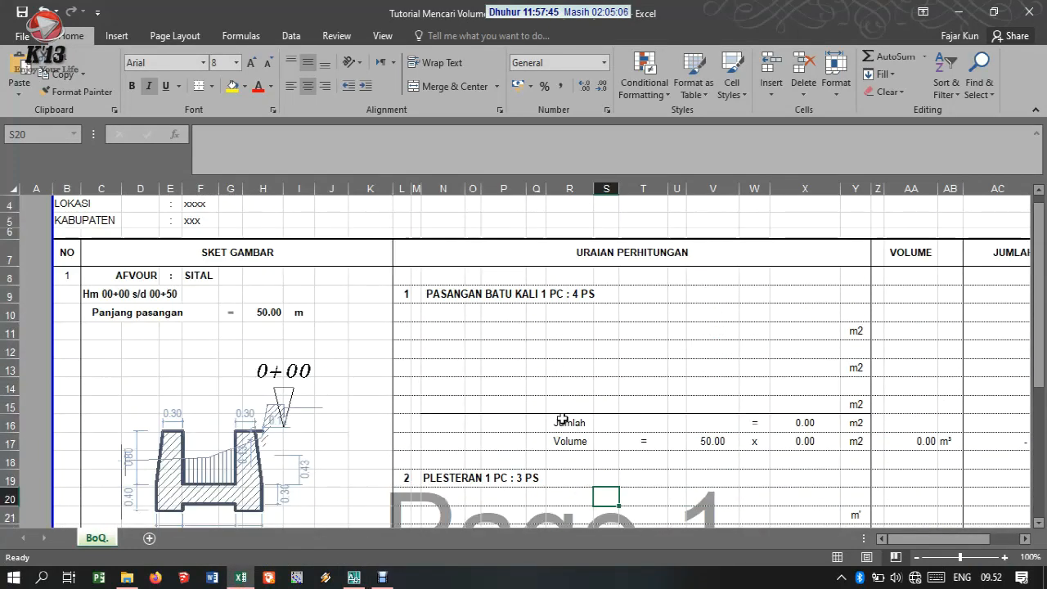
scroll(562, 419, "up", 1)
scroll(561, 417, "down", 2)
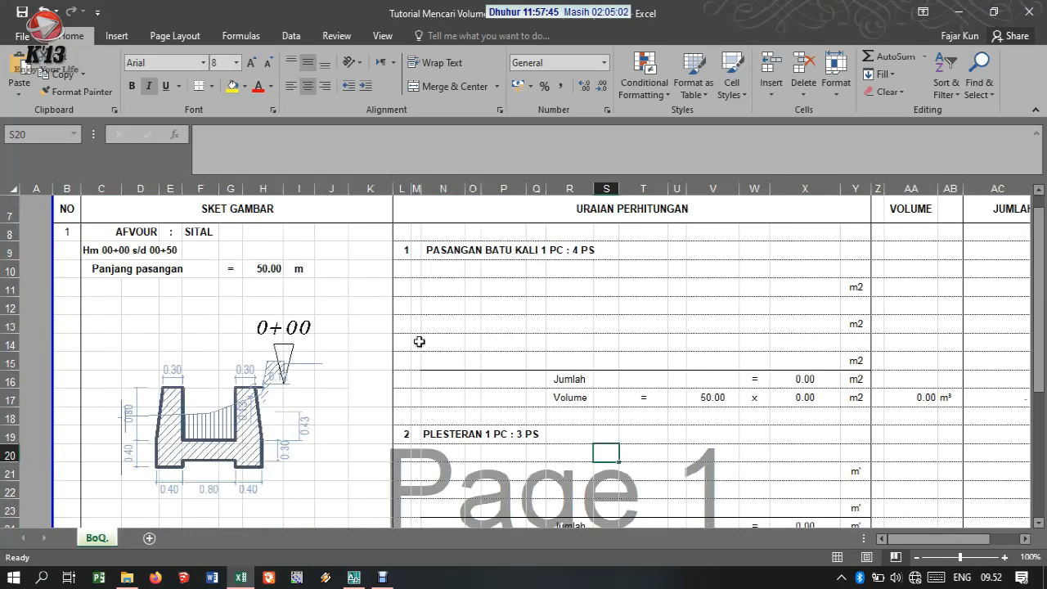
Step: Draw a rectangle shape over the left 0.40 by 0.40 footing block of the 0+00 cross-section sketch
left_click(187, 442)
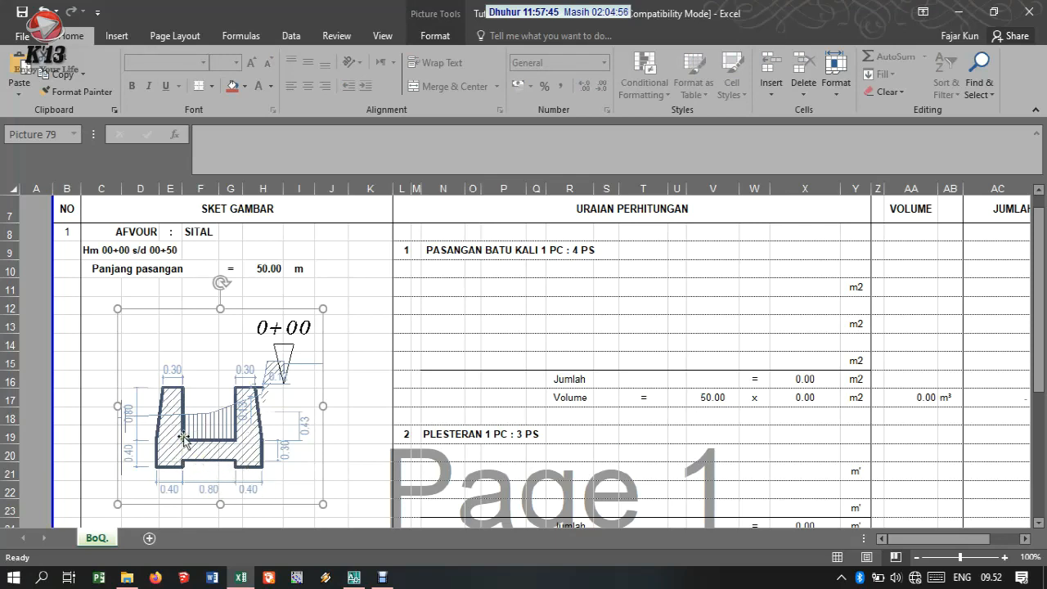
scroll(150, 378, "down", 1)
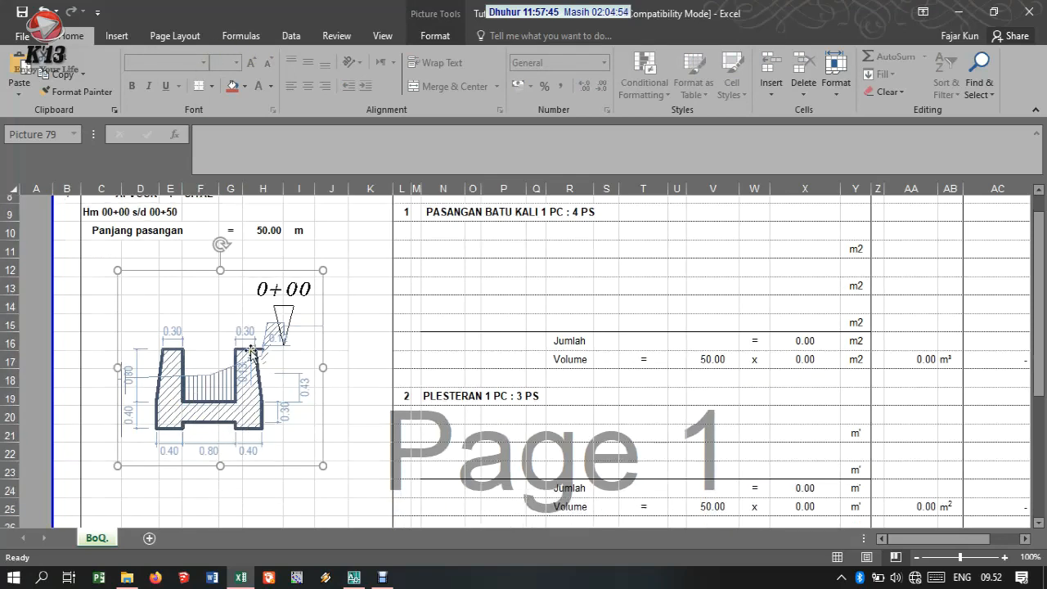
scroll(149, 379, "up", 3)
scroll(149, 379, "up", 1)
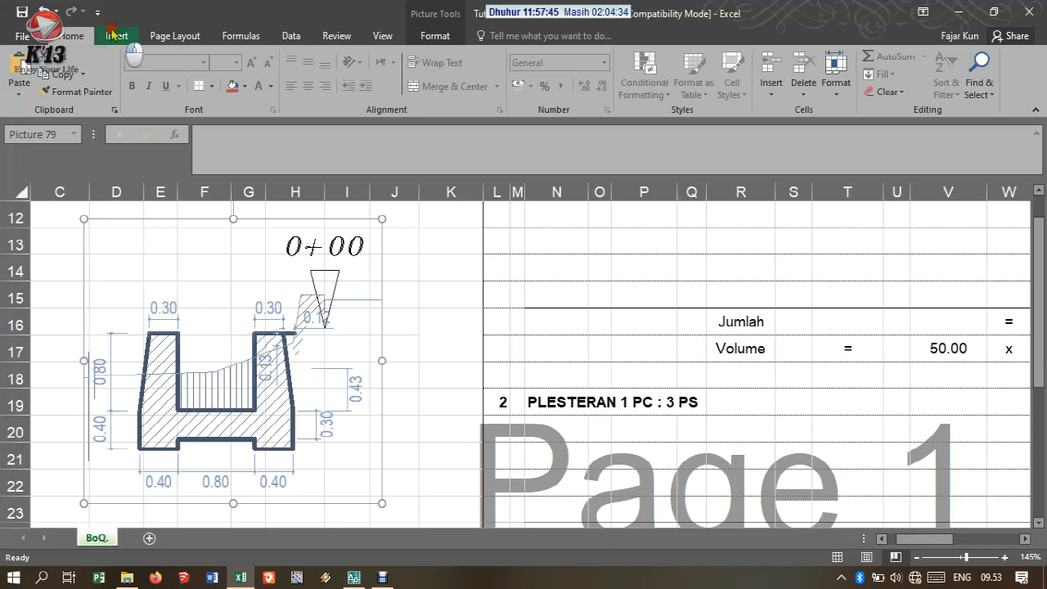
scroll(217, 82, "down", 1)
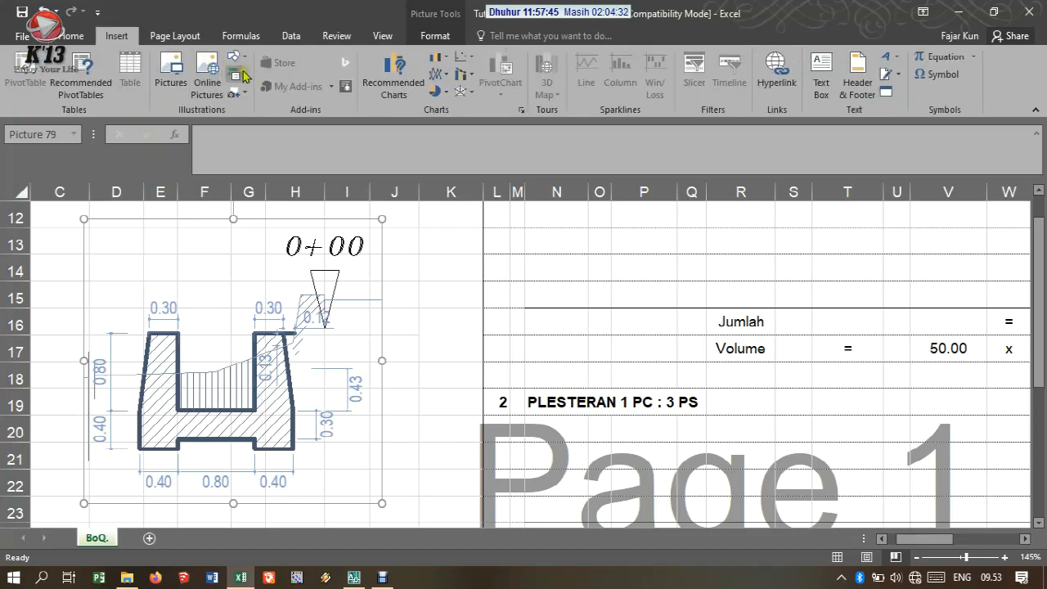
left_click(239, 57)
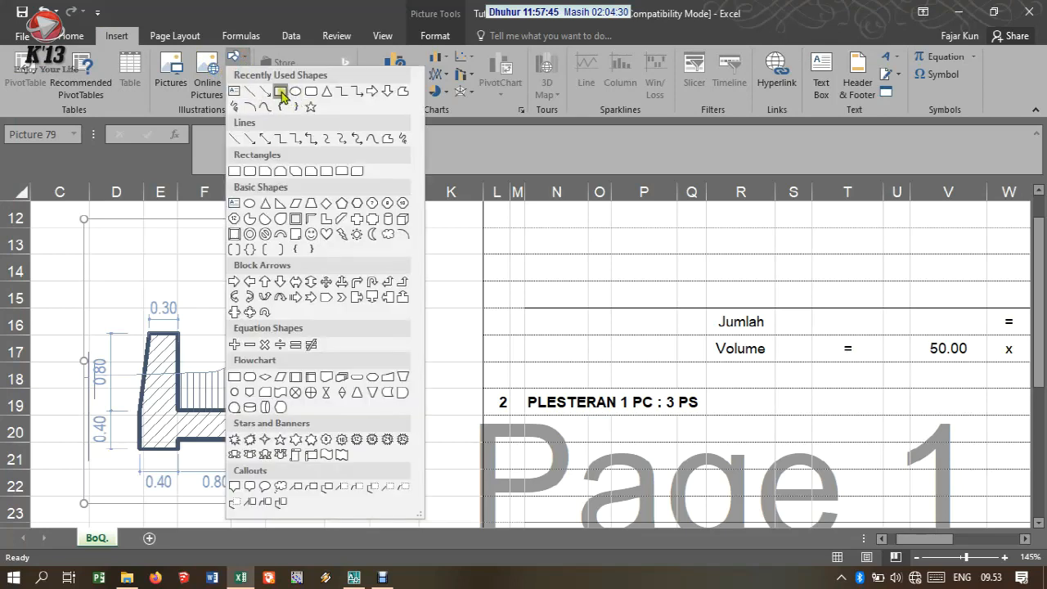
left_click(278, 90)
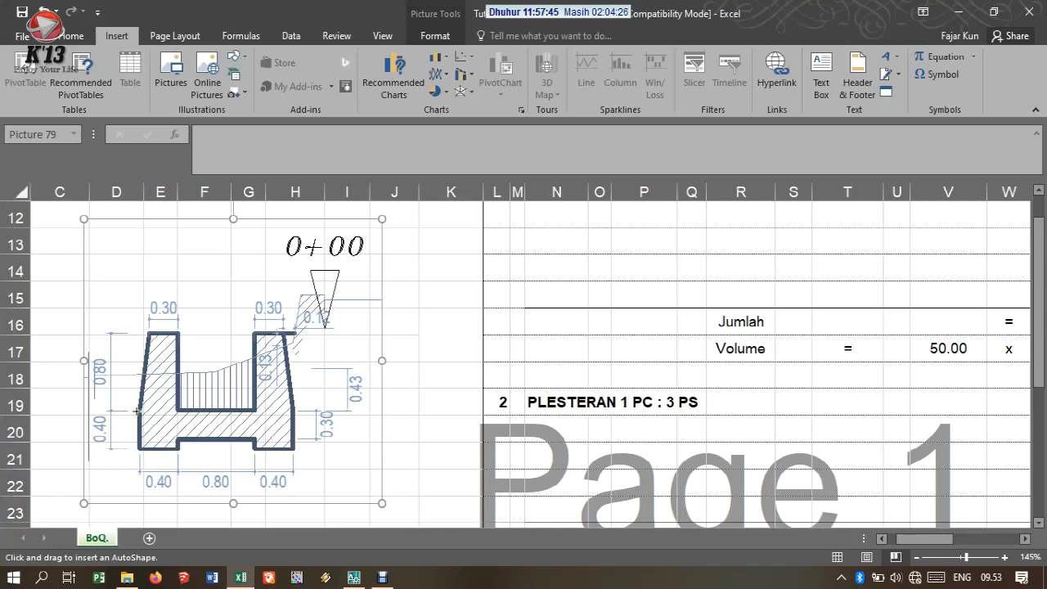
mouse_move(137, 411)
left_mouse_down()
mouse_move(168, 413)
mouse_move(178, 447)
left_mouse_up()
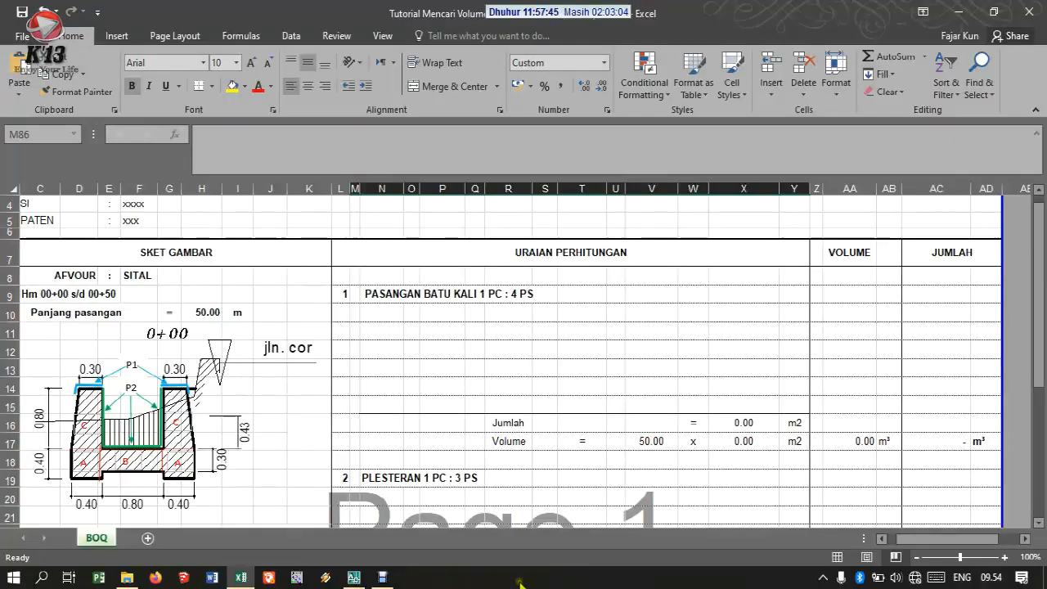
Step: Review the annotated 0+00 sketches with areas A, B, C and plaster lengths P1 and P2 in segment 1
scroll(211, 401, "down", 2)
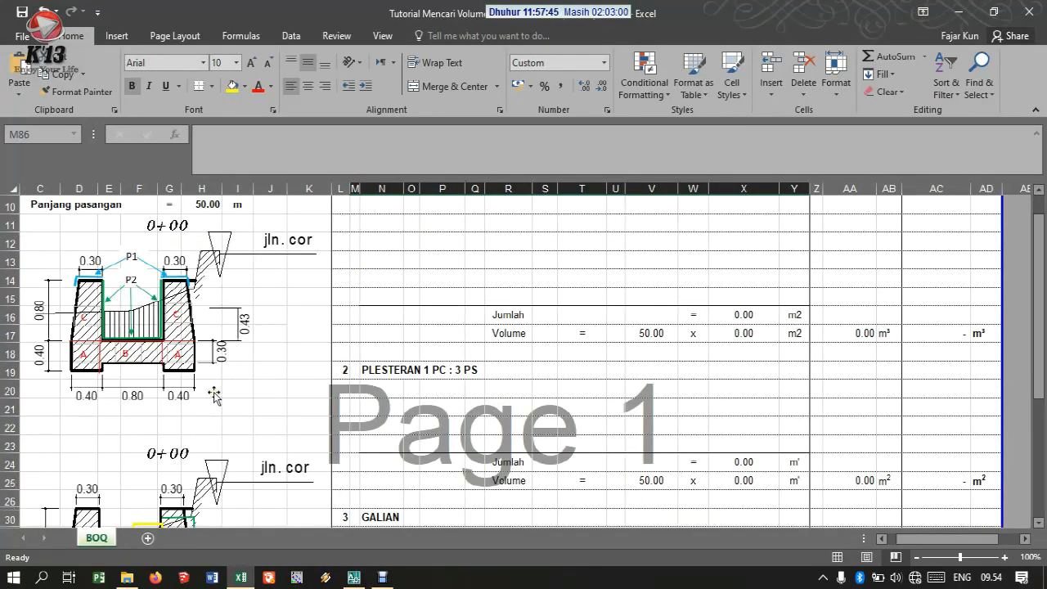
scroll(195, 304, "down", 2)
scroll(288, 355, "up", 5)
scroll(333, 359, "down", 1)
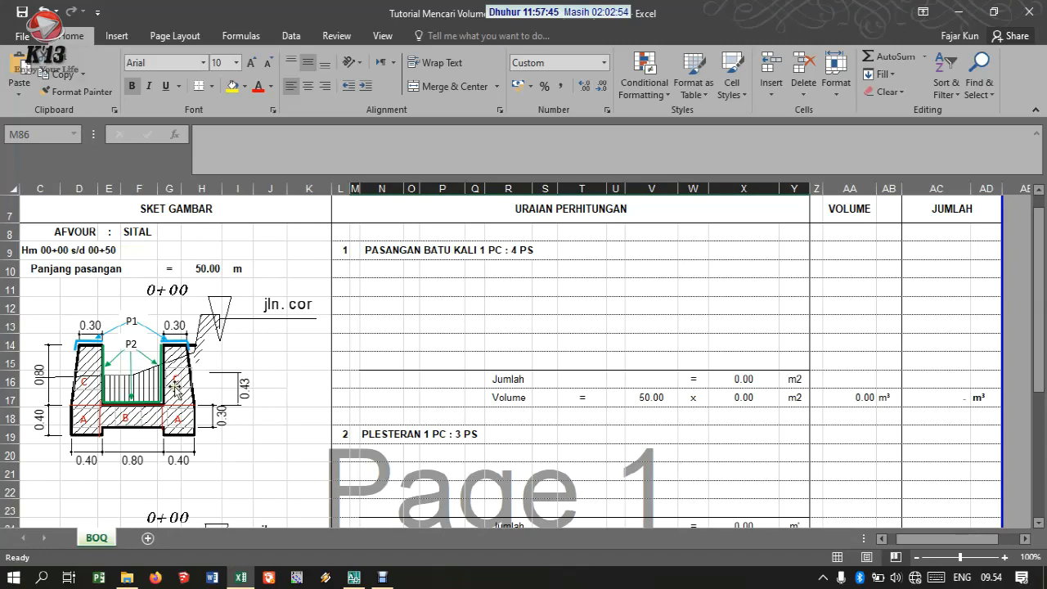
Step: Review the excavation areas g1 to g4 and backfill area t1 on the 0+00 sketches, then the corresponding 0+50 sketches
scroll(175, 389, "down", 6)
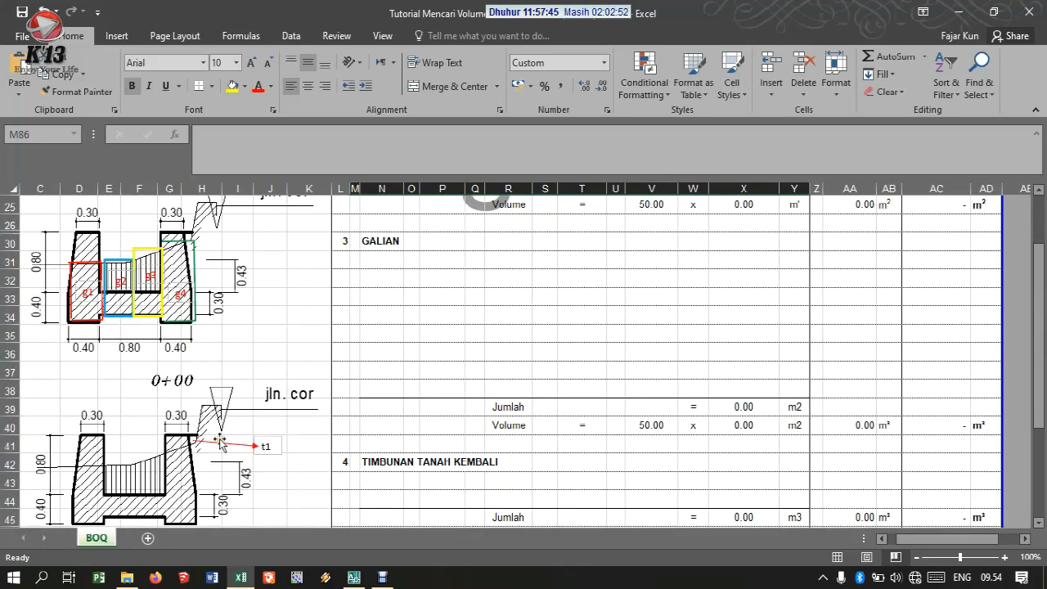
scroll(237, 426, "down", 3)
scroll(260, 401, "up", 2)
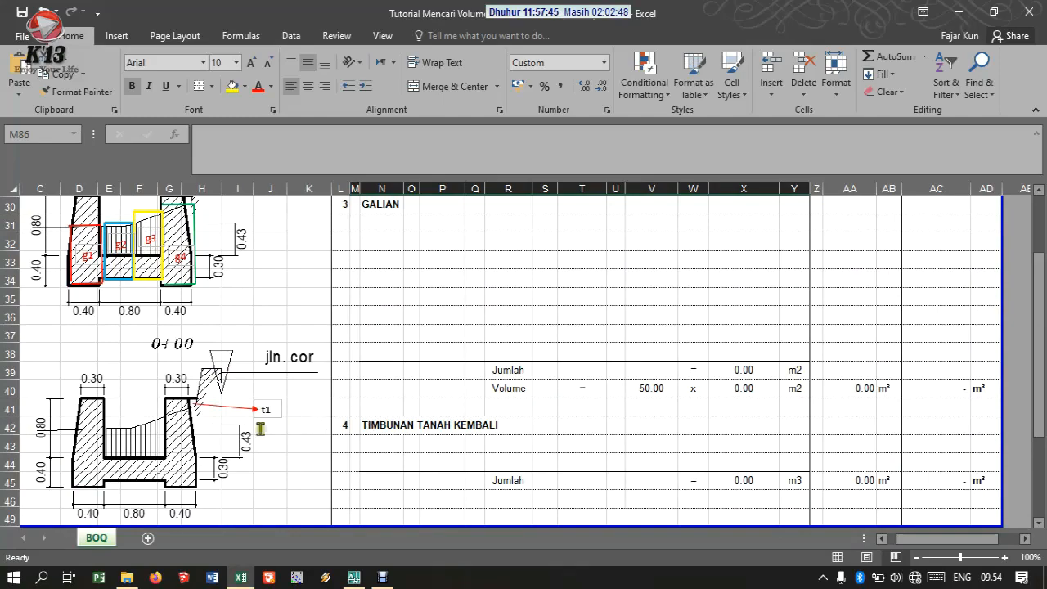
scroll(270, 417, "up", 2)
scroll(253, 415, "down", 14)
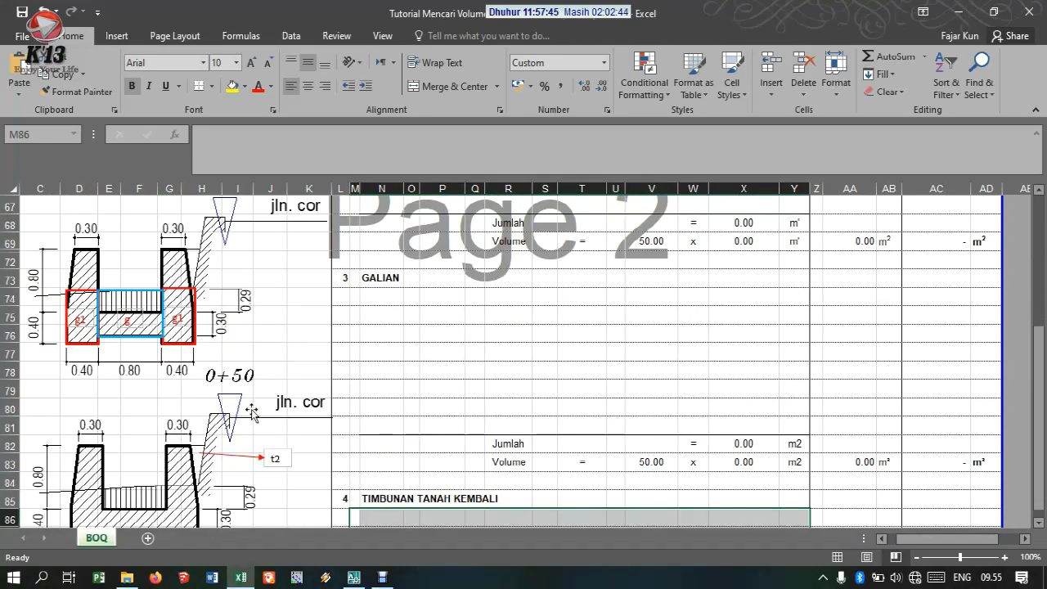
scroll(253, 415, "down", 3)
scroll(278, 401, "up", 10)
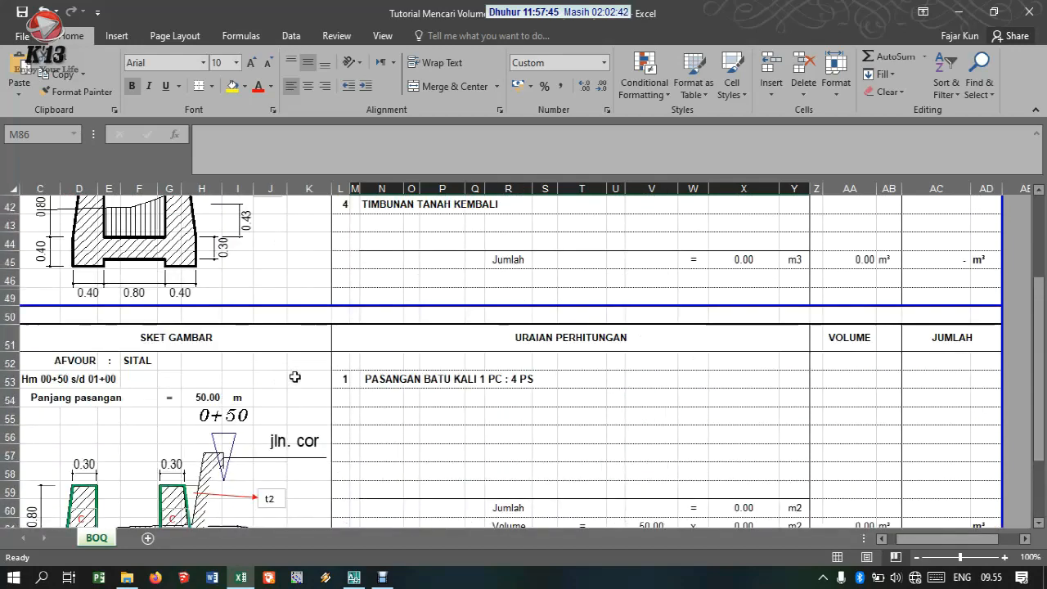
Step: Compare the annotated 0+00 sketches and calculation headings of segment 1 with those of segment 2
left_click(304, 391)
scroll(303, 390, "up", 2)
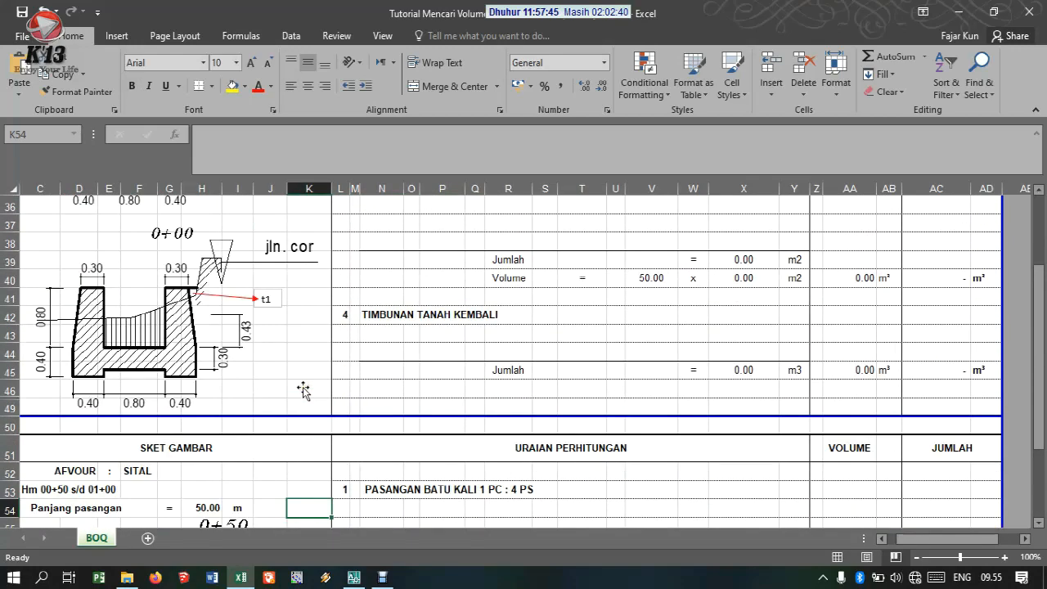
scroll(304, 391, "up", 2)
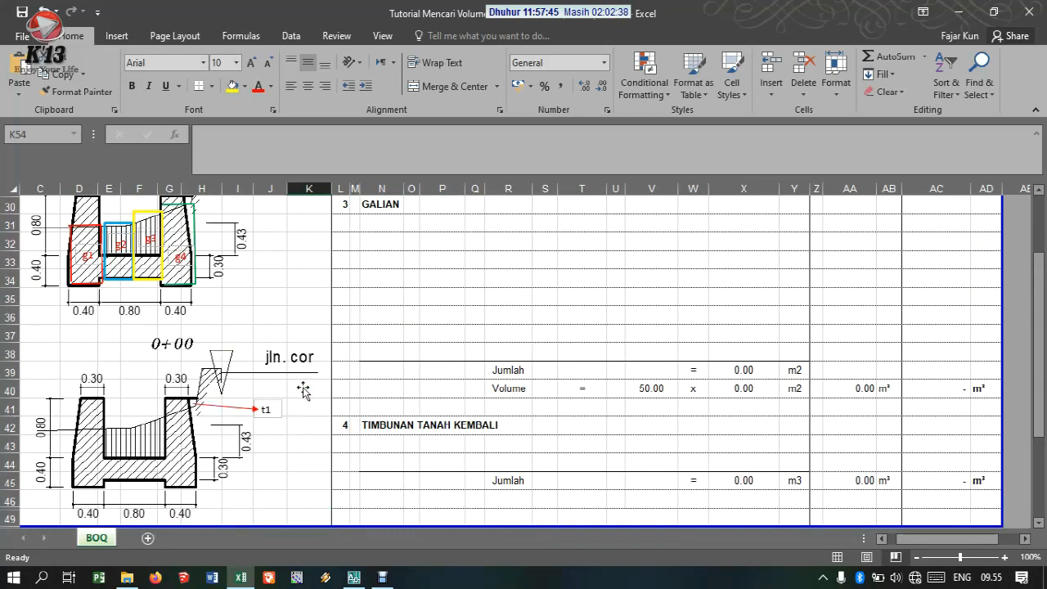
scroll(303, 391, "up", 9)
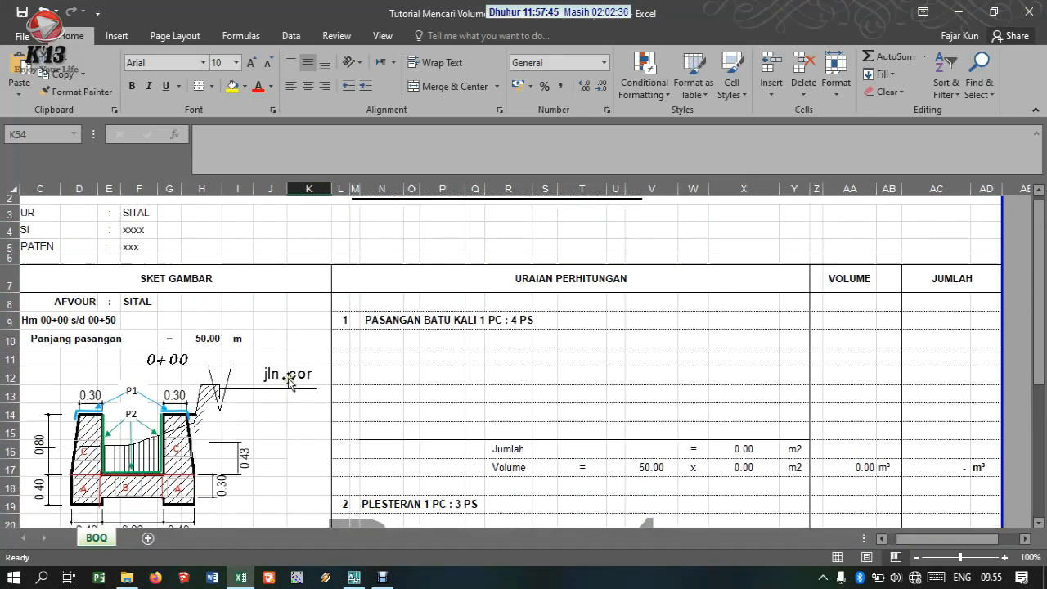
scroll(288, 378, "up", 1)
scroll(187, 442, "down", 1)
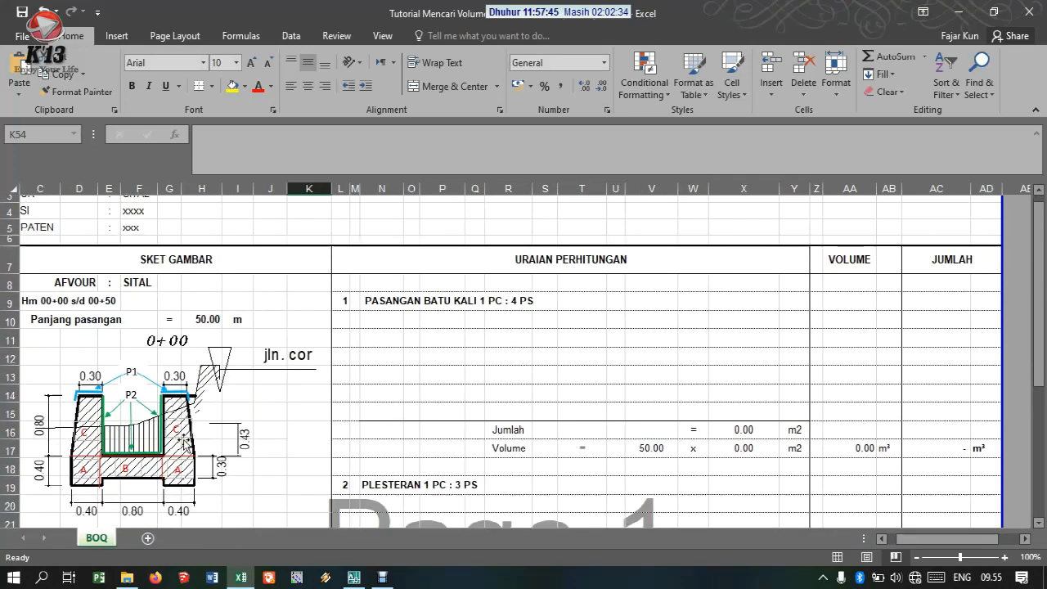
scroll(186, 441, "down", 1)
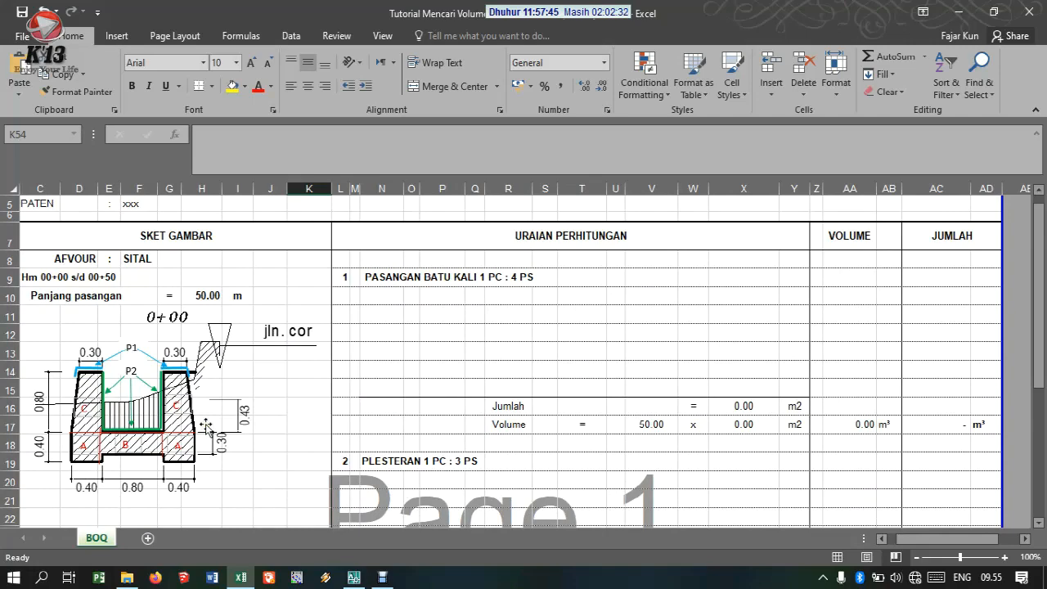
scroll(258, 456, "down", 1)
scroll(257, 453, "down", 3)
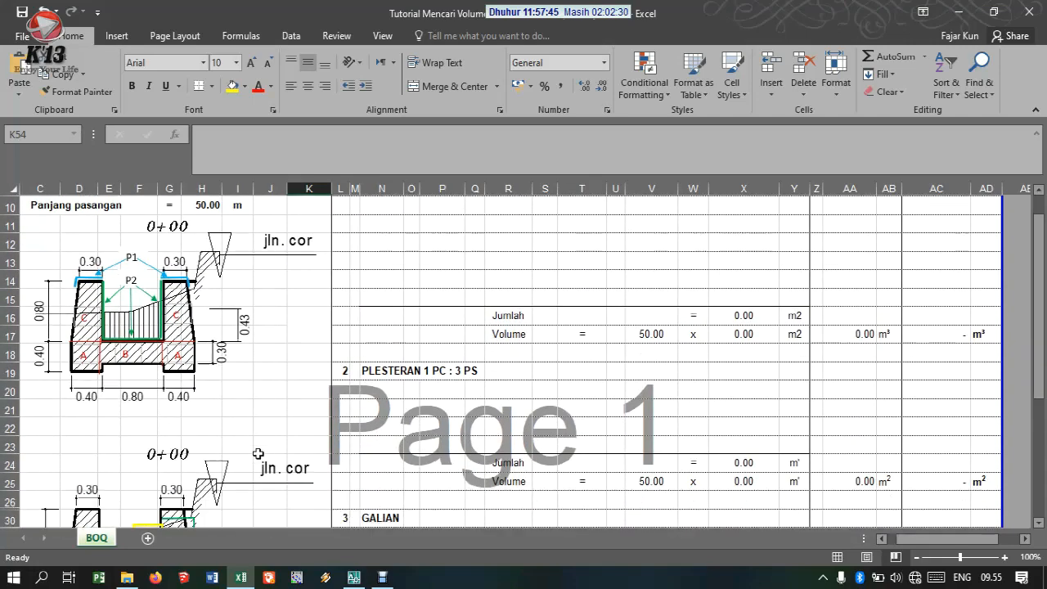
scroll(257, 454, "down", 6)
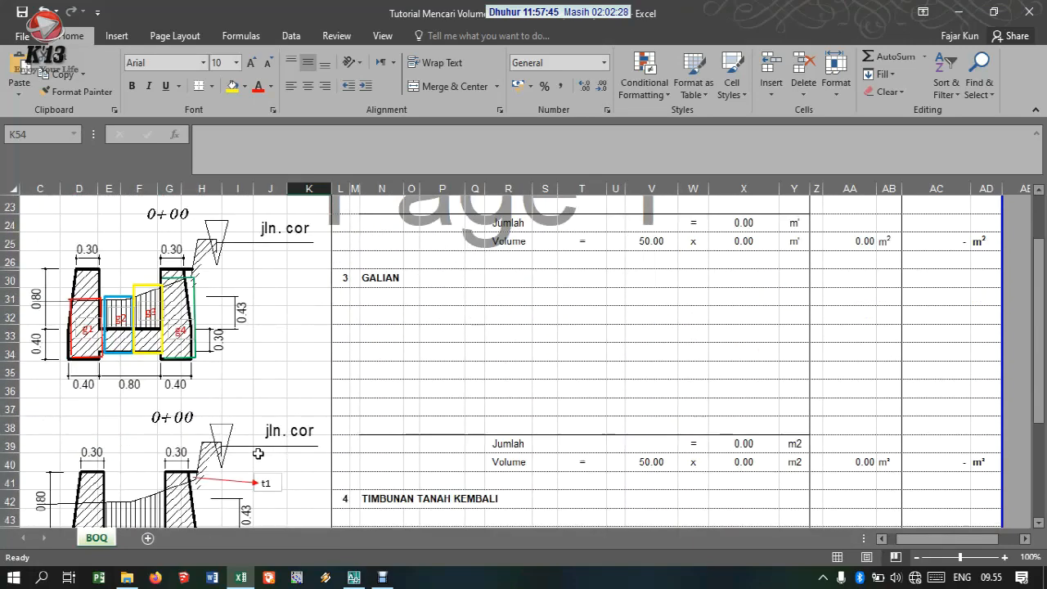
scroll(258, 453, "down", 6)
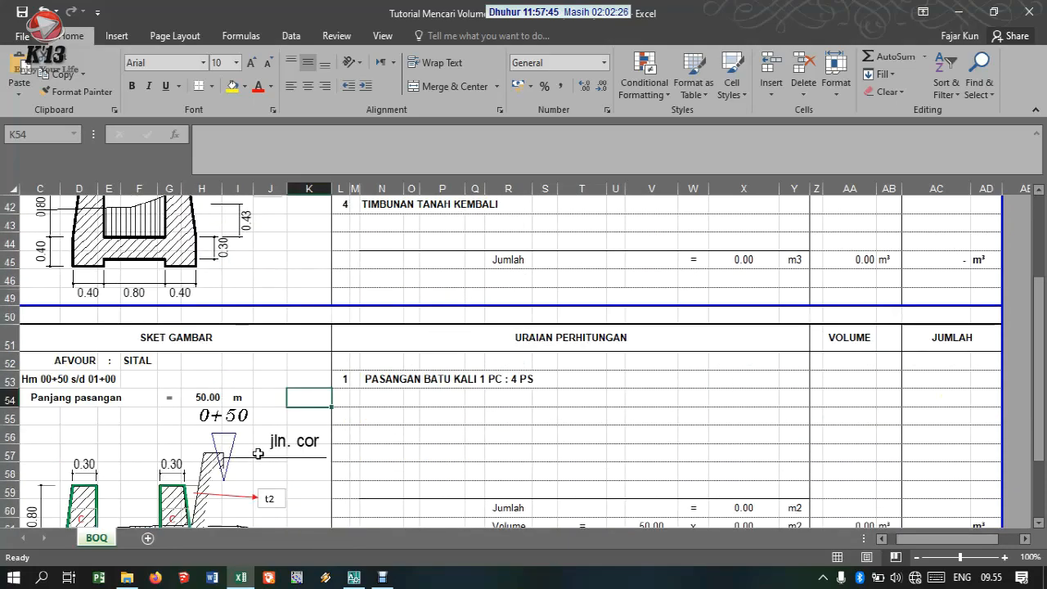
scroll(258, 453, "down", 3)
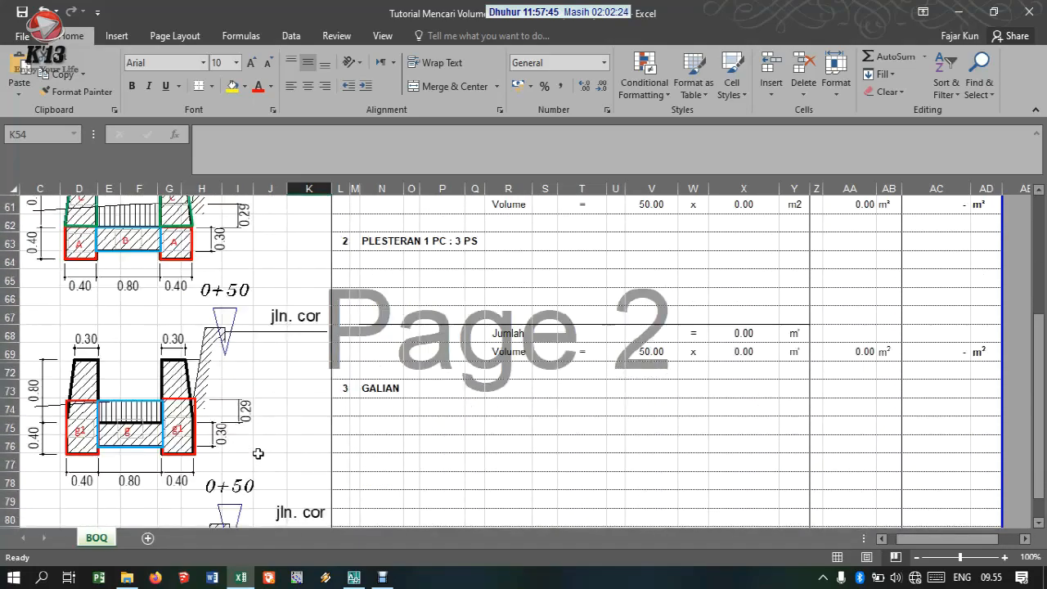
Step: Under PASANGAN BATU KALI in segment 1, label row 10 "a" and enter the formula wording "panjang x lebar" across N10:P10
scroll(259, 453, "up", 20)
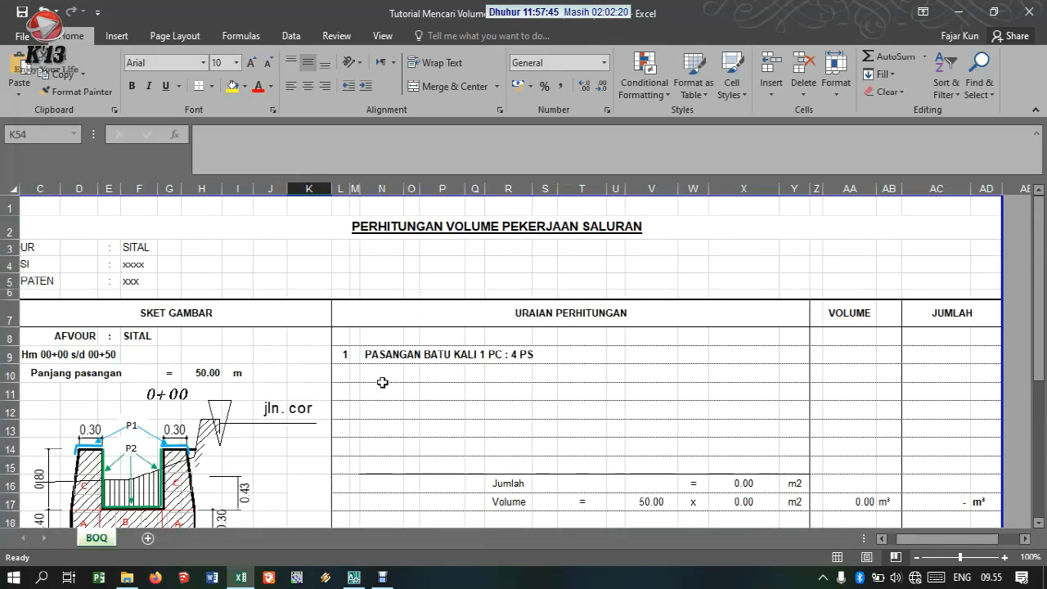
scroll(380, 376, "down", 1)
left_click(343, 312)
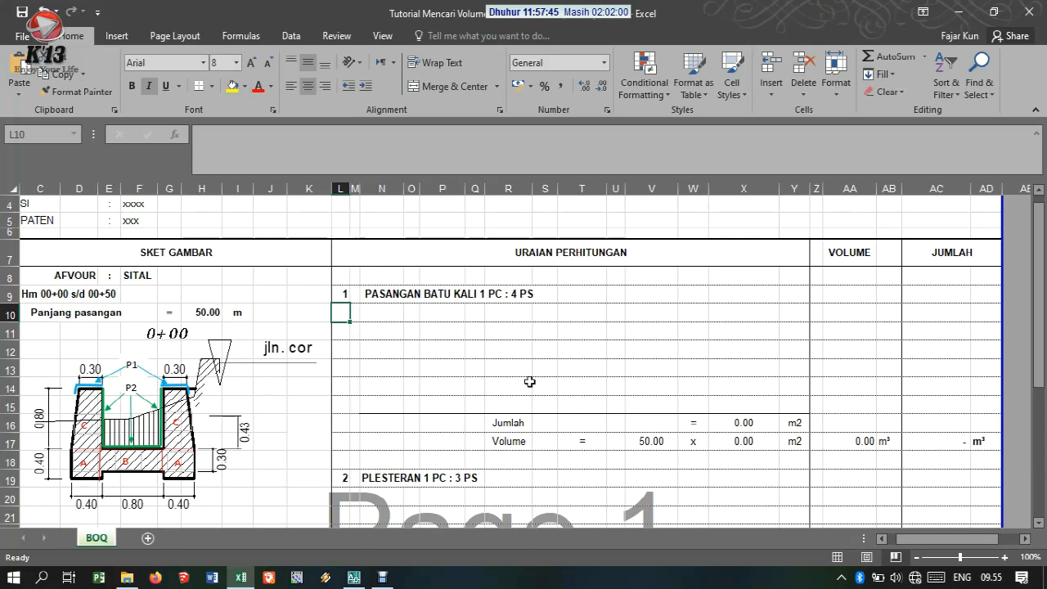
type("a")
key("Tab")
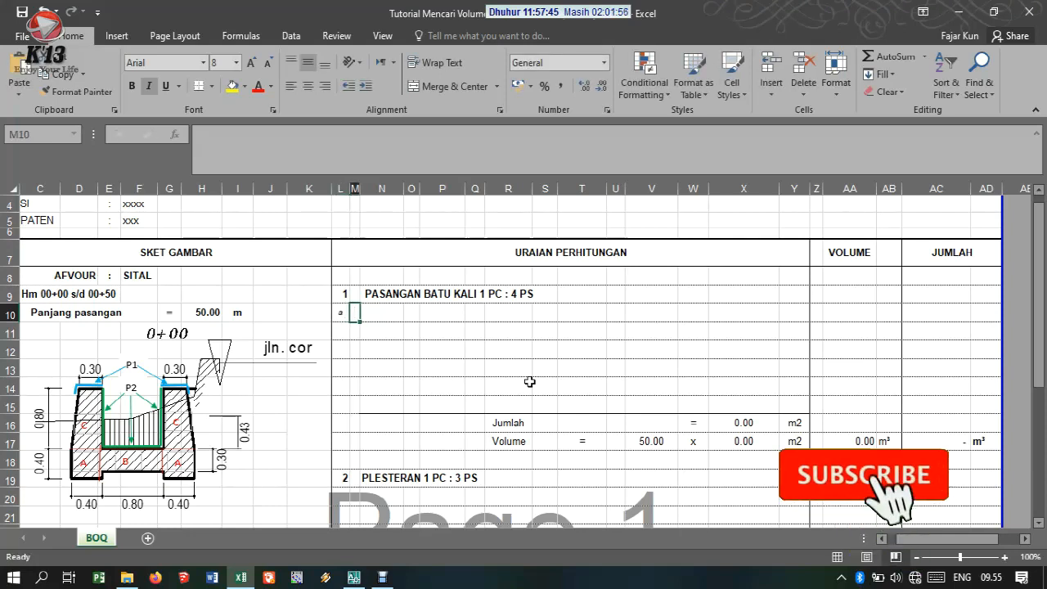
key("Tab")
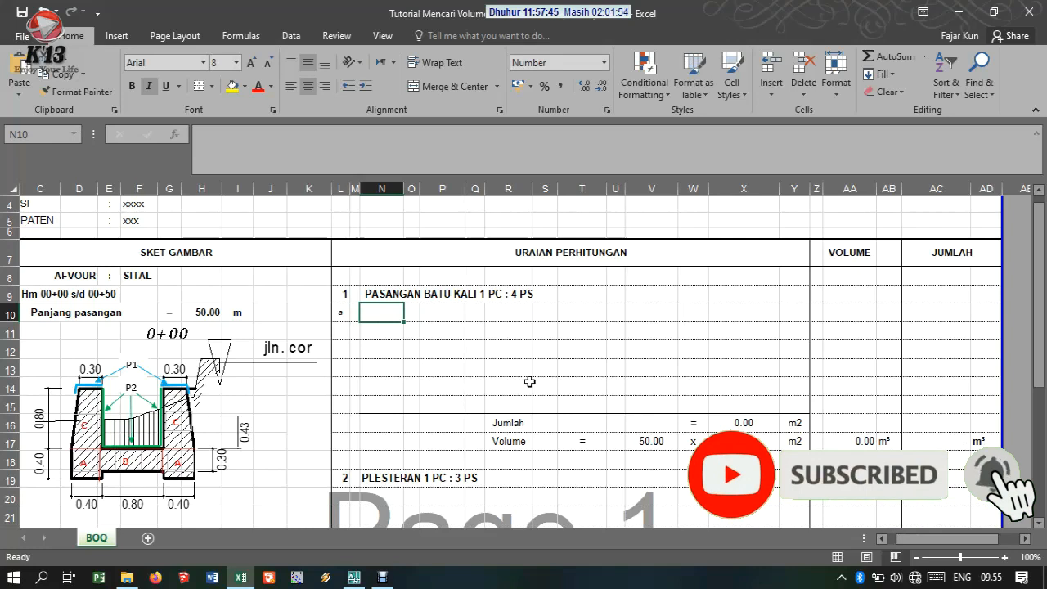
type("p")
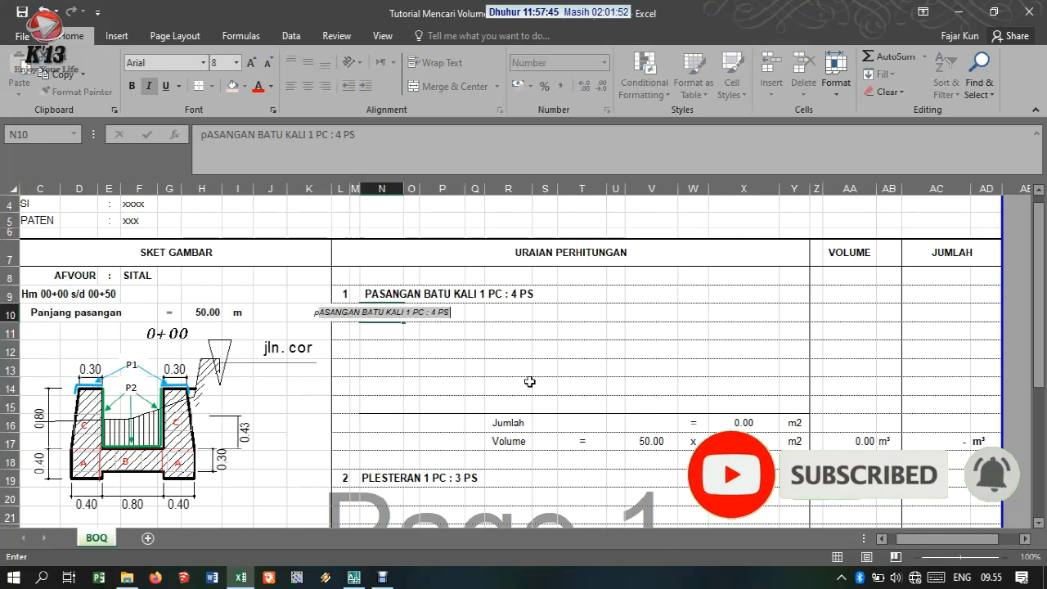
type("anjang")
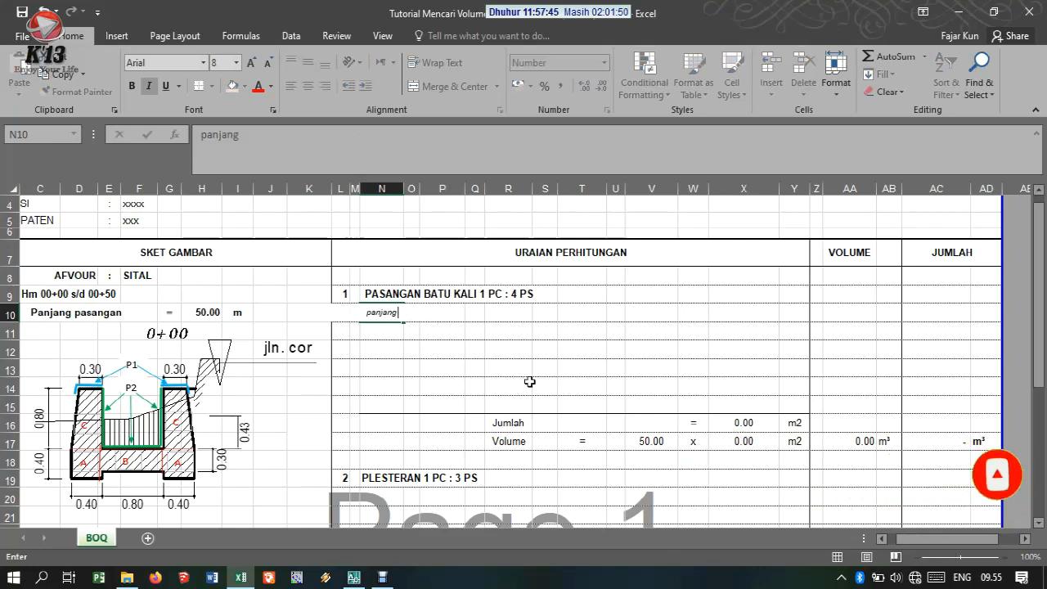
key("Tab")
type("x")
key("Tab")
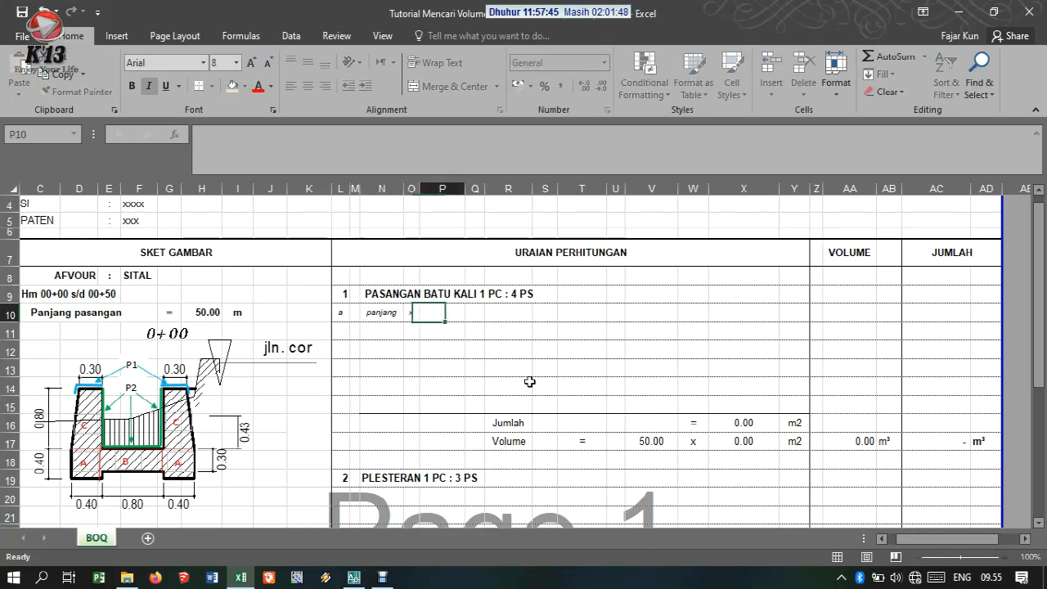
type("lebar")
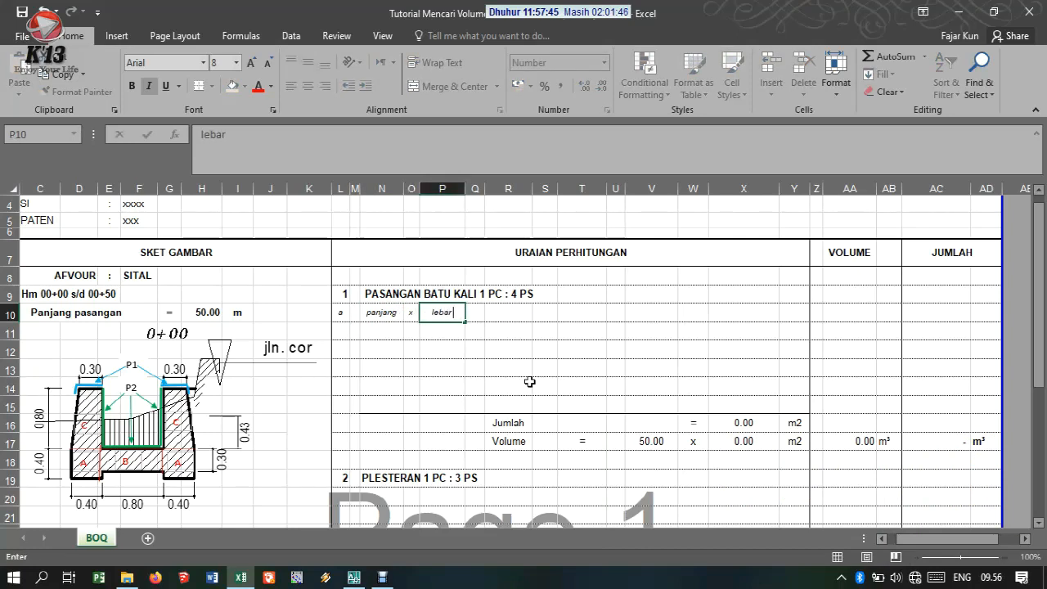
key("Tab")
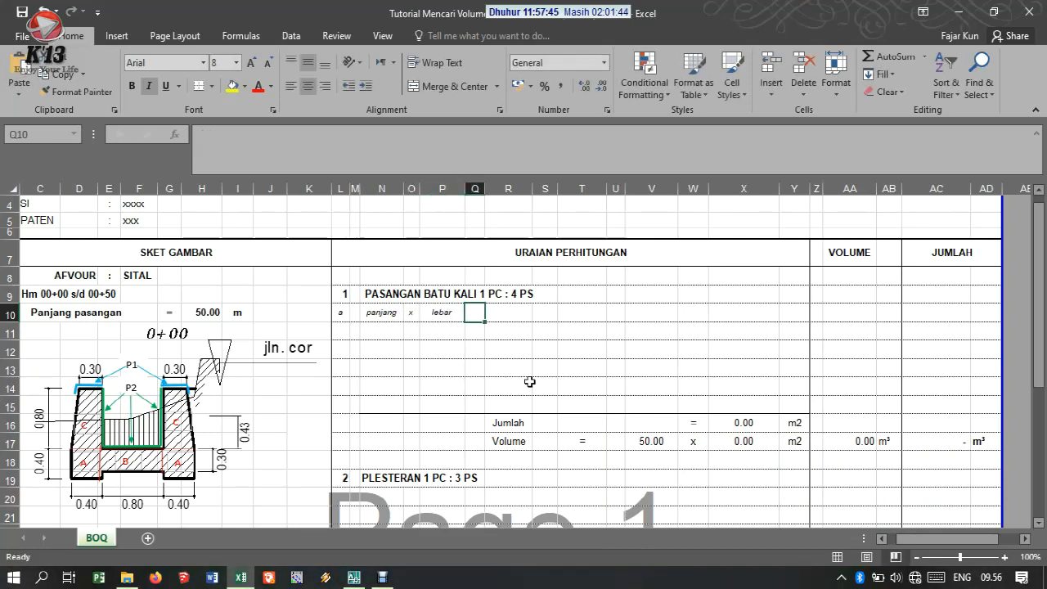
Step: Enclose row 10's "panjang x lebar" in parentheses using M10 and Q10, and append the multiplication "x 2"
key("Left")
key("Left")
key("Left")
key("Left")
type("(")
key("Right")
key("Right")
key("Right")
key("Right")
type("(")
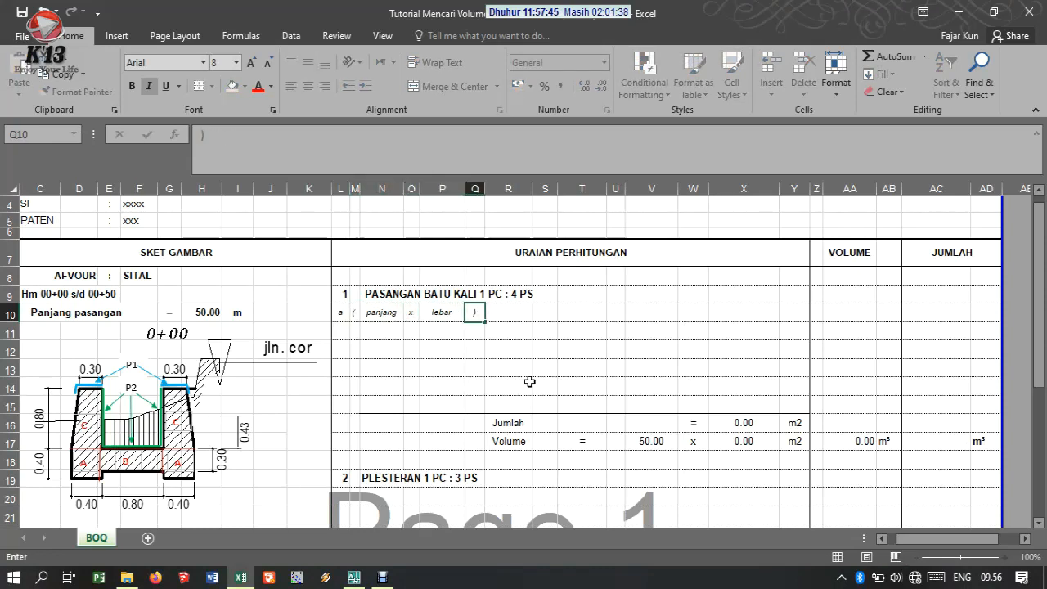
type(" x")
key("Right")
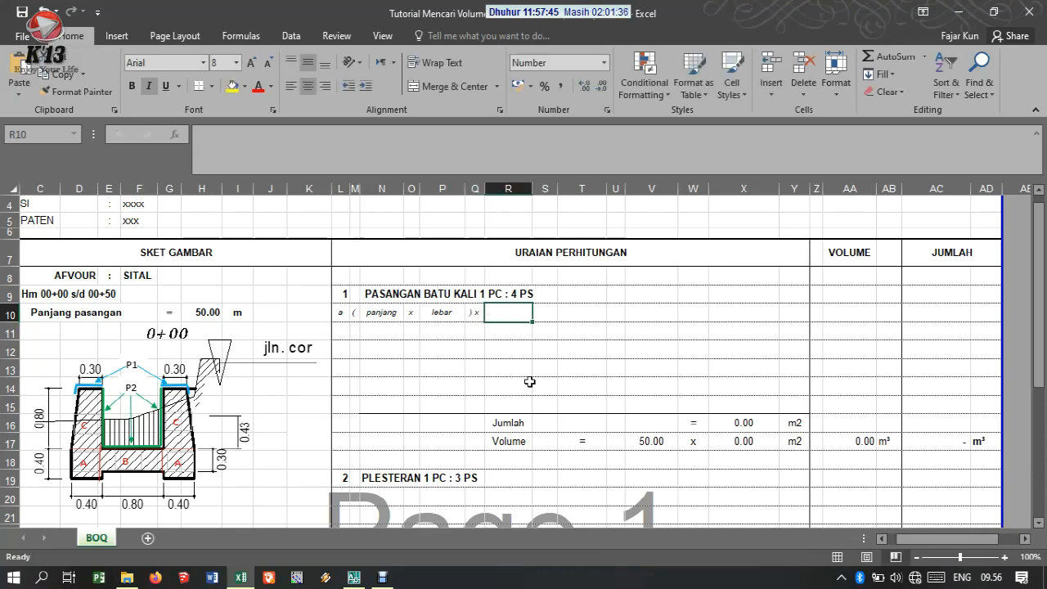
type("2")
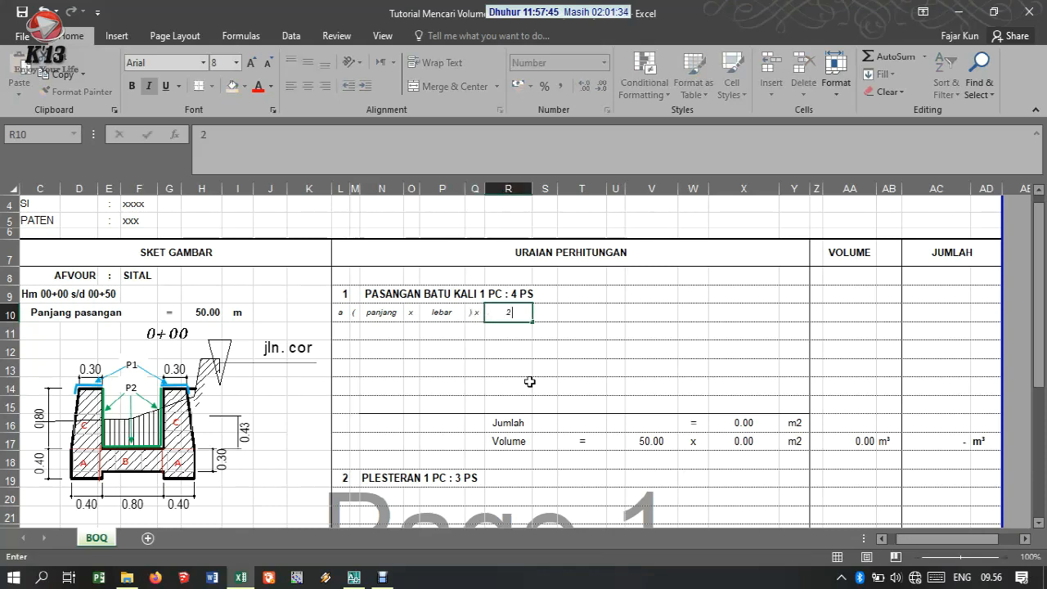
key("Return")
Step: Label row 12 "b" in column L and enter its formula wording "panjang x lebar" across N12:P12
key("Left")
key("Left")
key("Left")
key("Left")
key("Left")
key("Down")
key("Left")
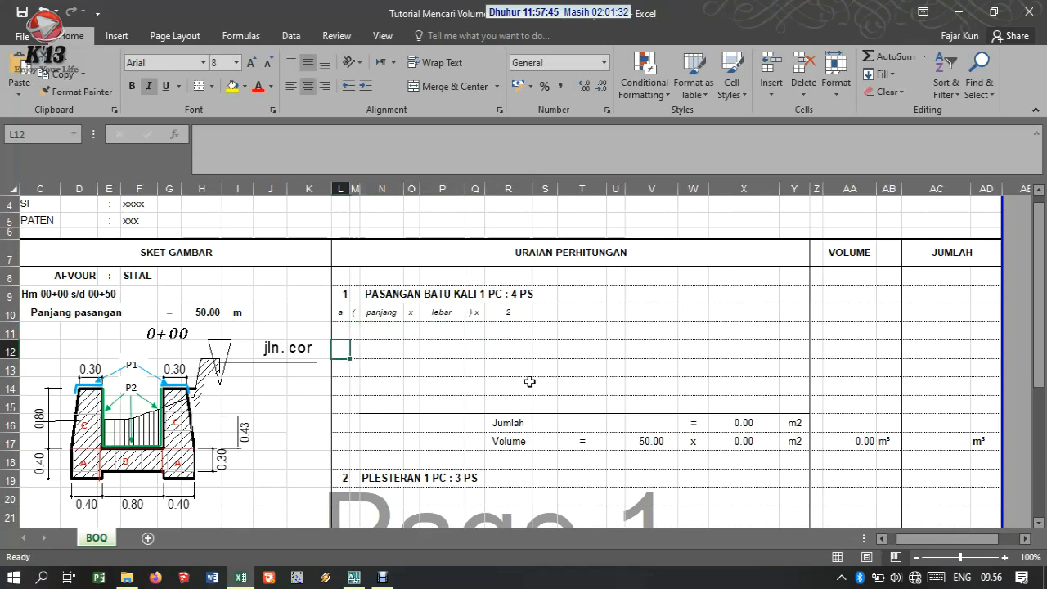
type("b")
key("Right")
key("Right")
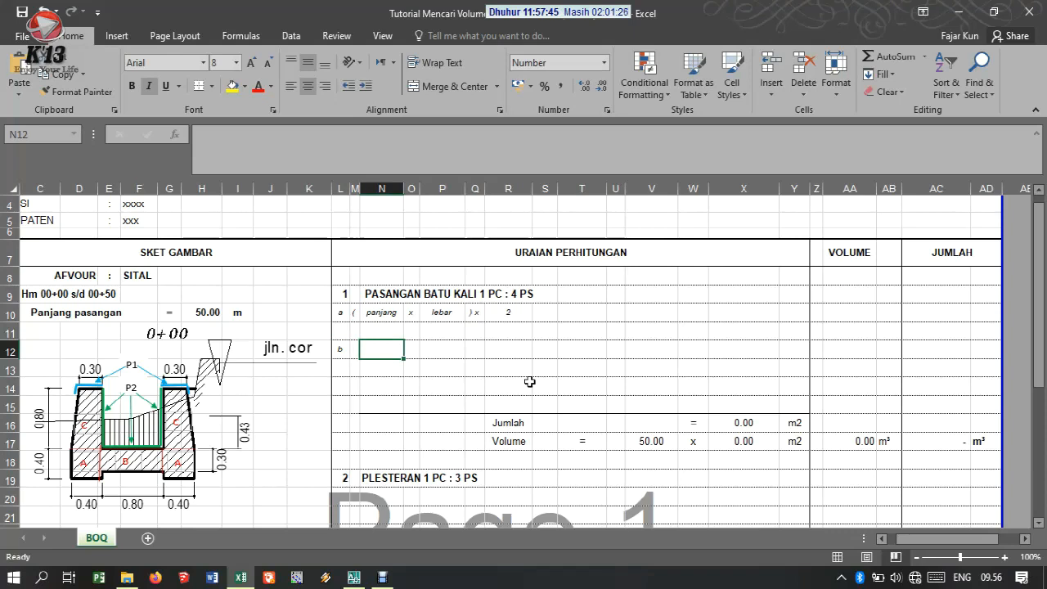
type("panjang")
key("Right")
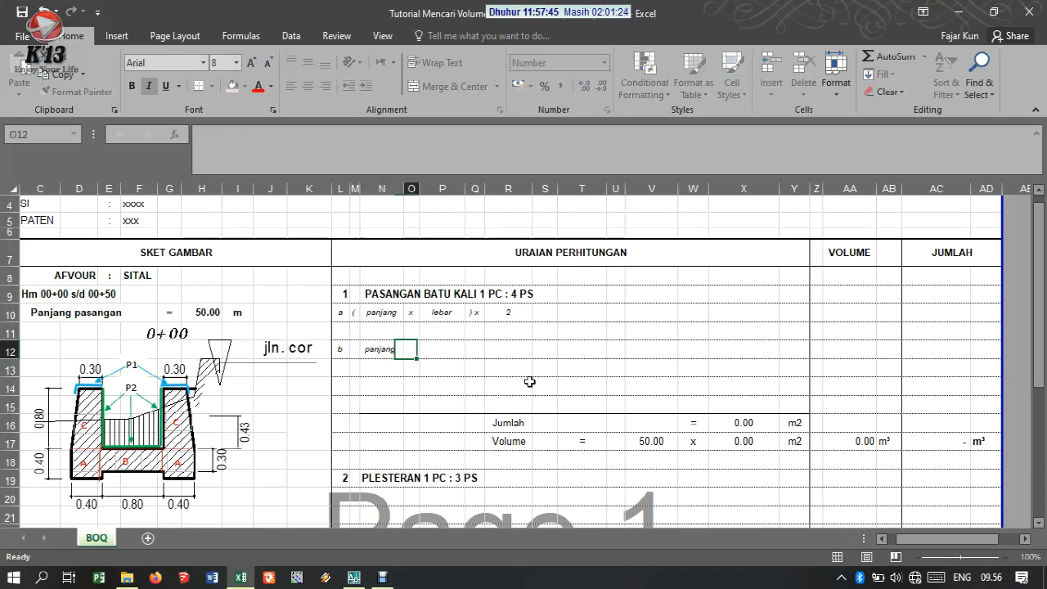
type("x")
key("Right")
type("leb")
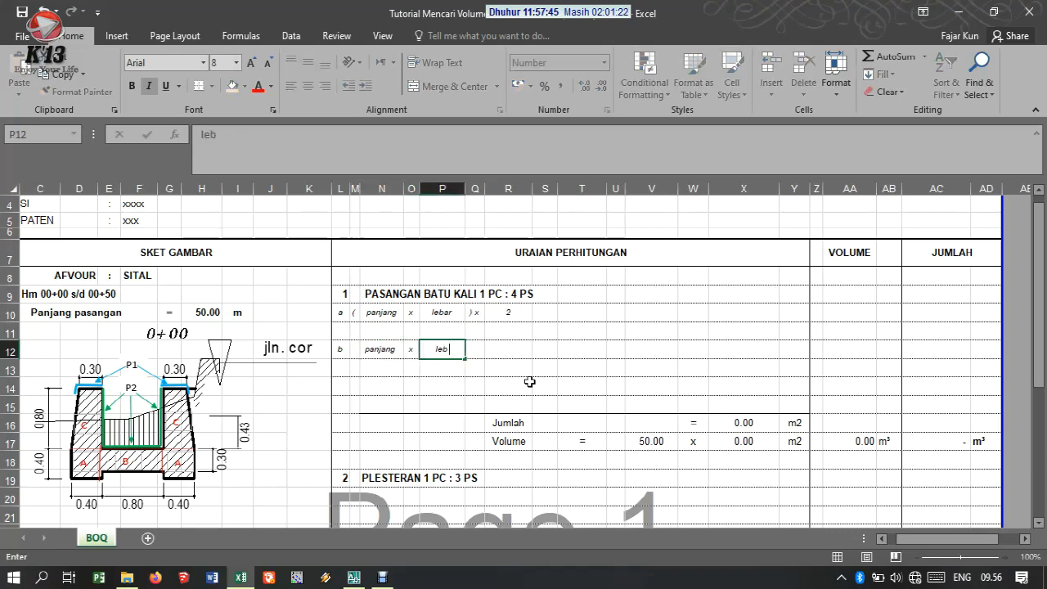
type("ar")
Step: Label row 14 "c" in column L and put an opening parenthesis in M14
key("Down")
key("Left")
key("Down")
key("Left")
key("Left")
key("Left")
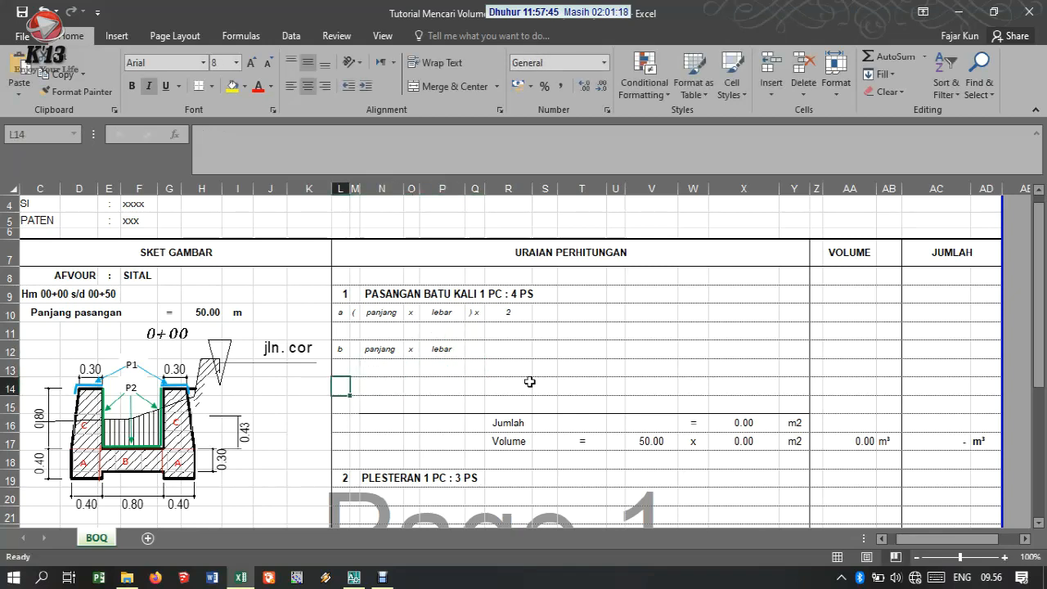
type("c")
key("Right")
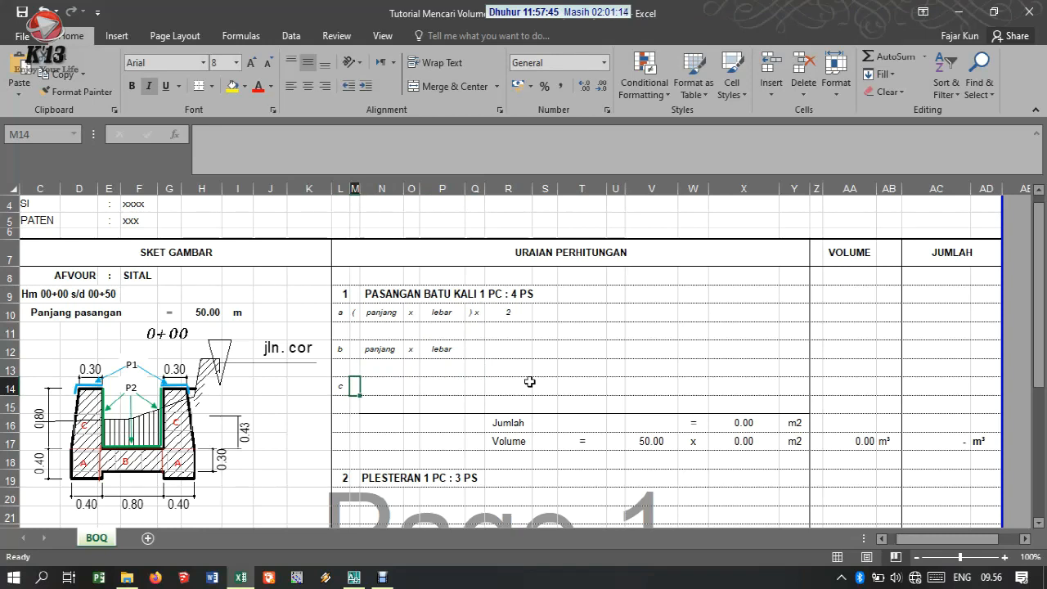
type("(")
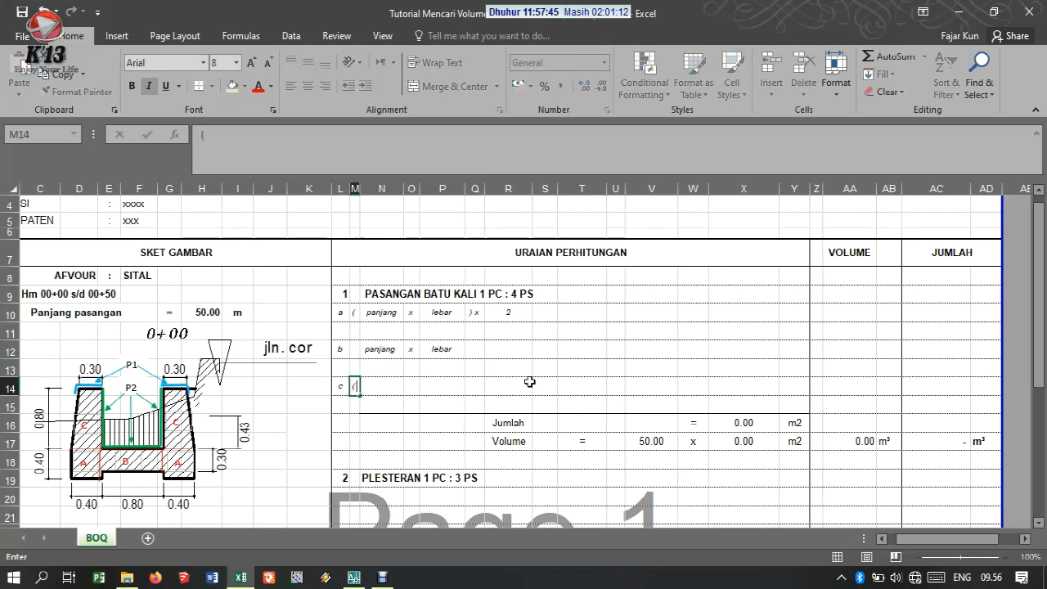
Step: Enter "sisi atas" in N14 as the first term of formula c
key("Right")
type("s")
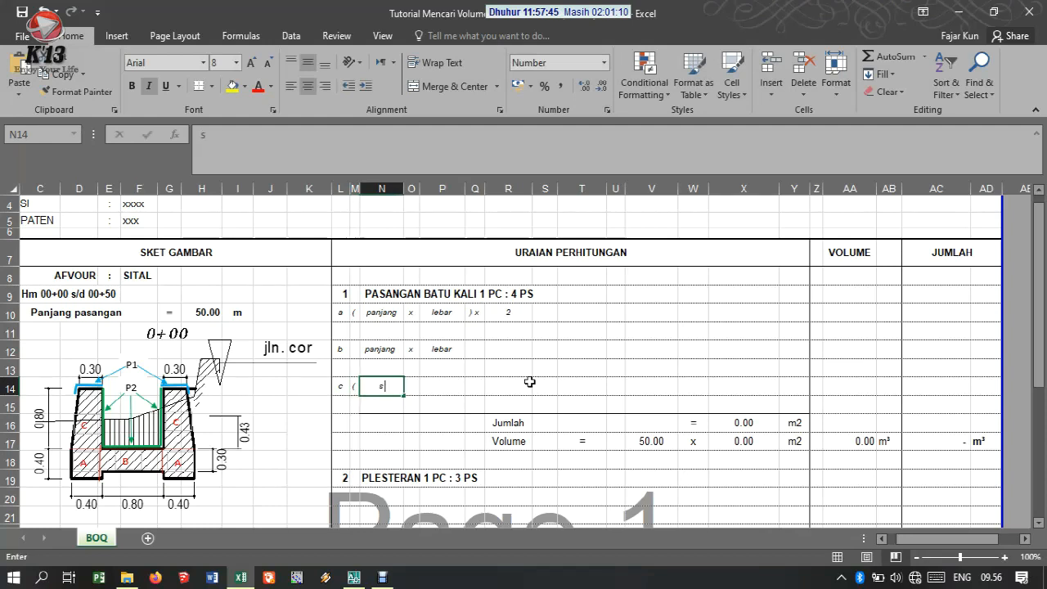
type("isi tana")
key("BackSpace")
key("BackSpace")
key("BackSpace")
type("atas")
key("Right")
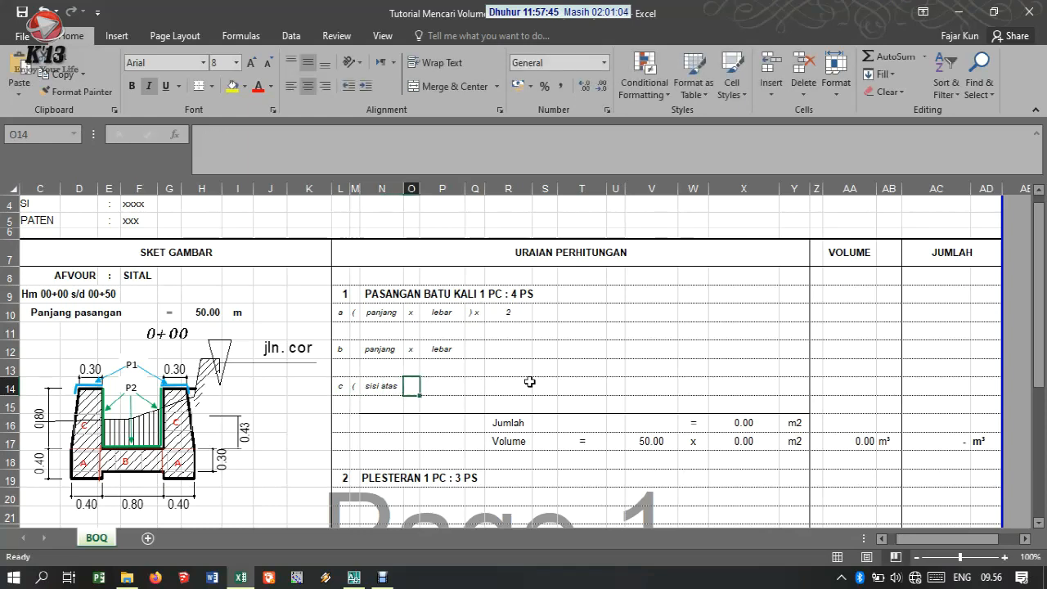
Step: Continue formula c with "+" in O14 and "sis bawah)" in P14
type("+")
key("Right")
key("BackSpace")
key("BackSpace")
key("BackSpace")
key("Return")
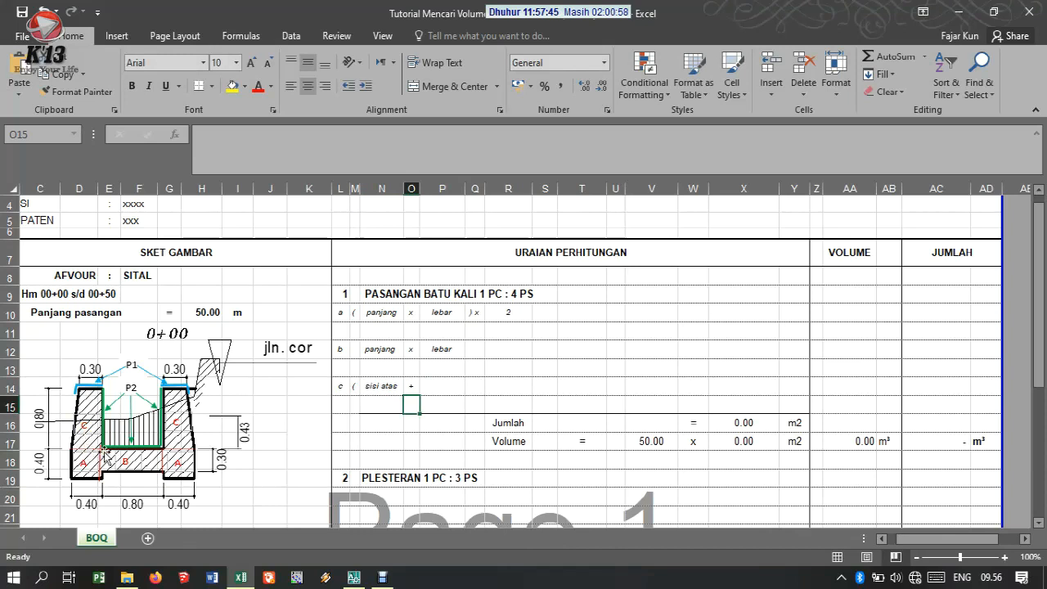
key("Right")
key("Up")
type("s")
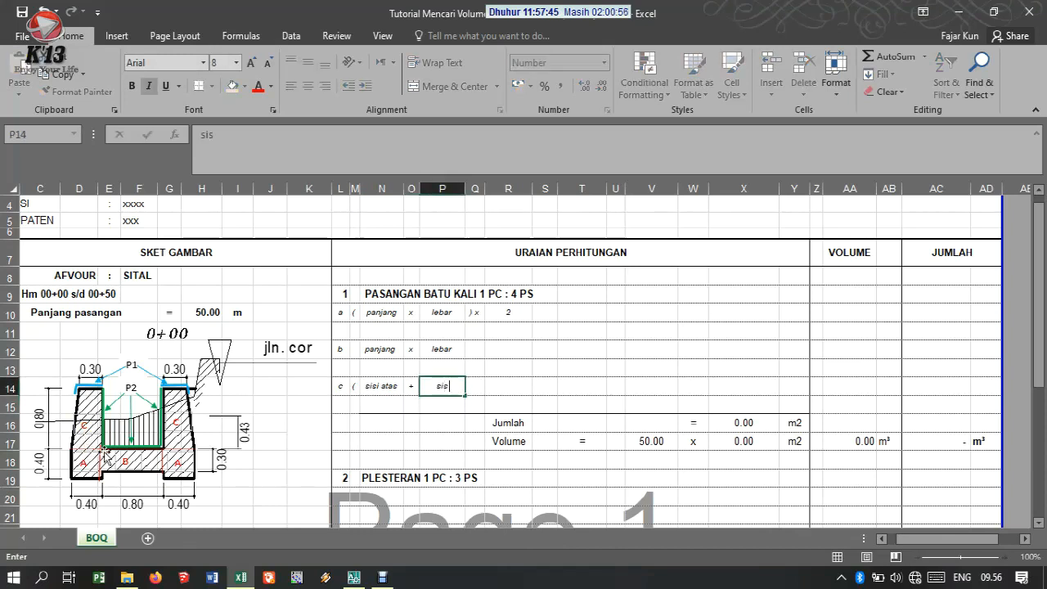
type("is bawah)")
key("Right")
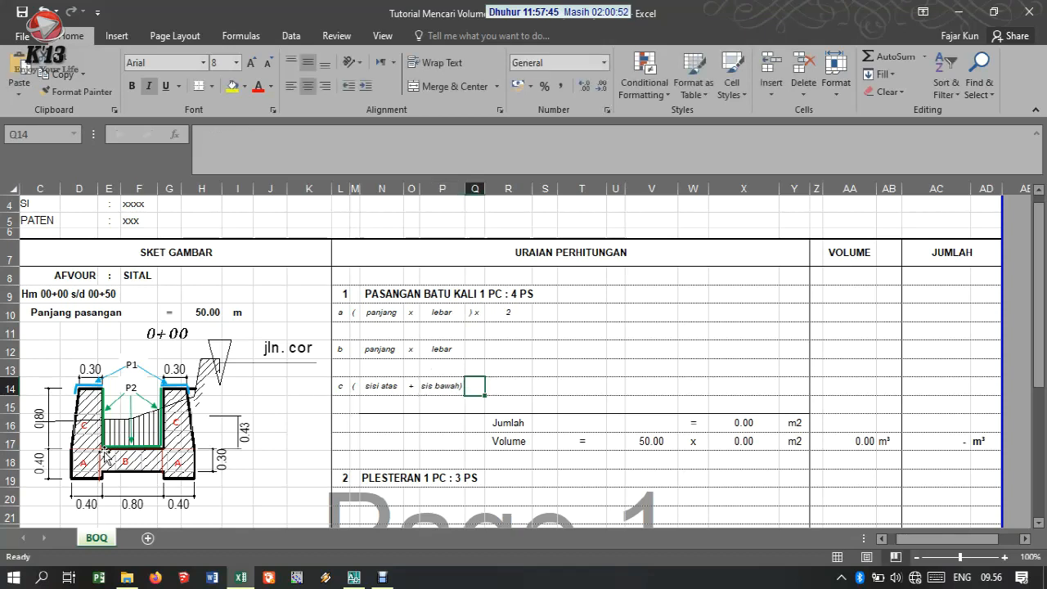
key("alt")
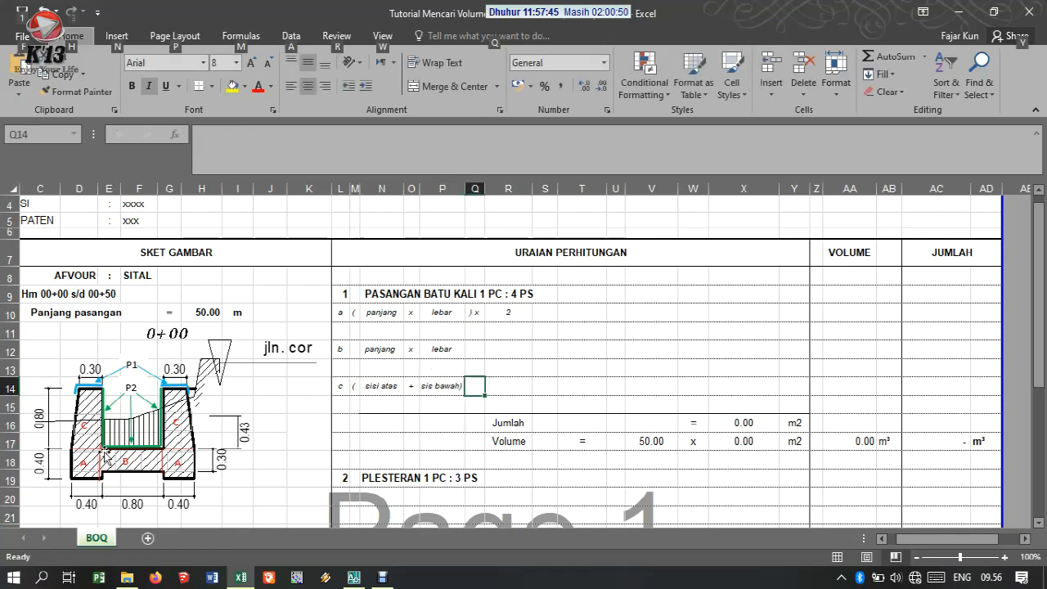
key("n")
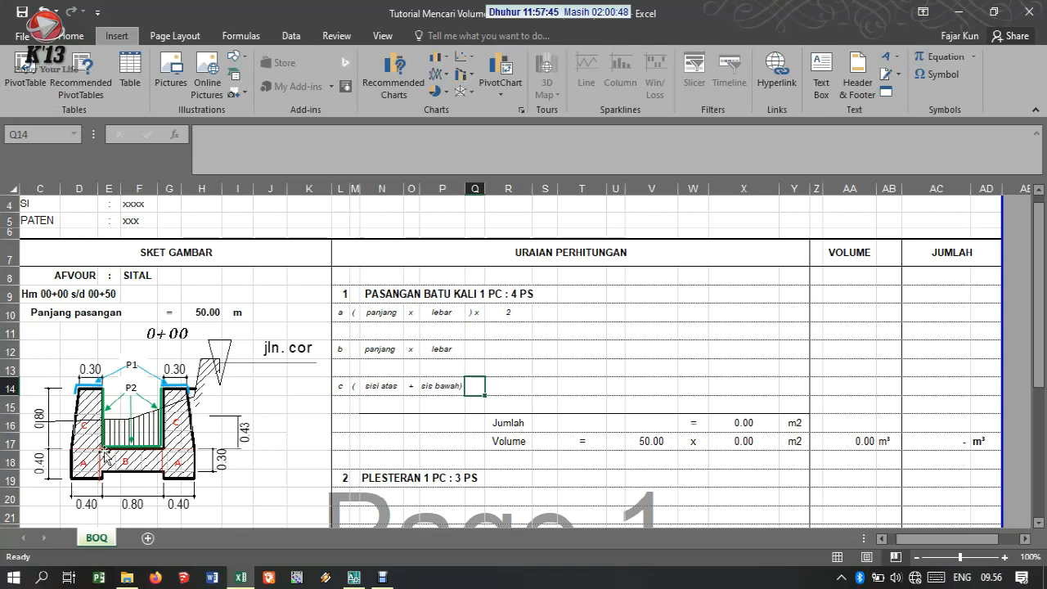
left_click(528, 386)
left_click(475, 383)
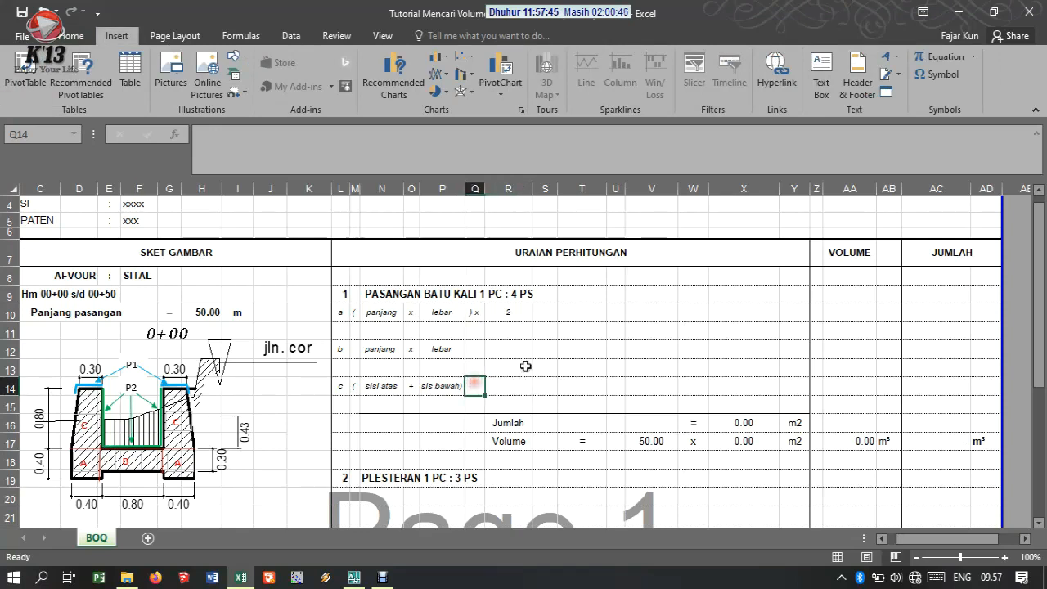
left_click(476, 367)
left_click(475, 385)
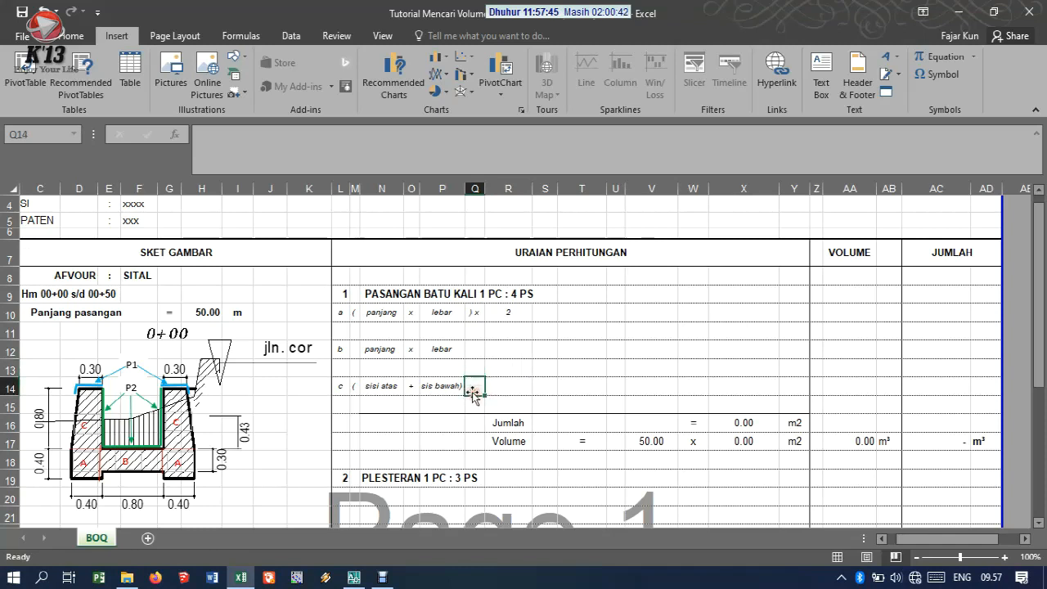
key("alt")
left_click(511, 385)
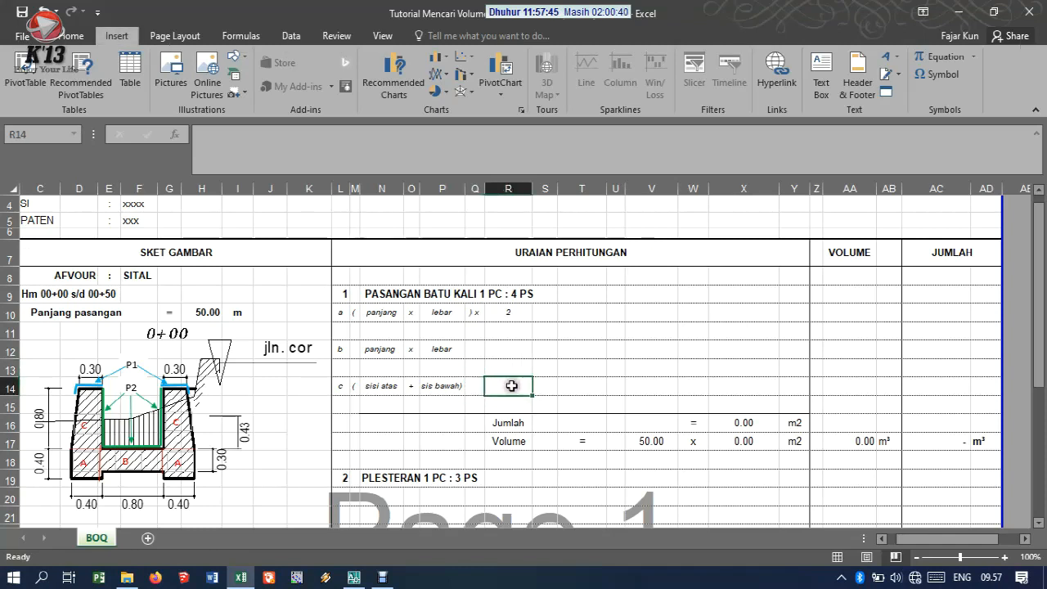
Step: Append the division to formula c with "/" in Q14 and 2 in R14
left_click(480, 382)
type("g")
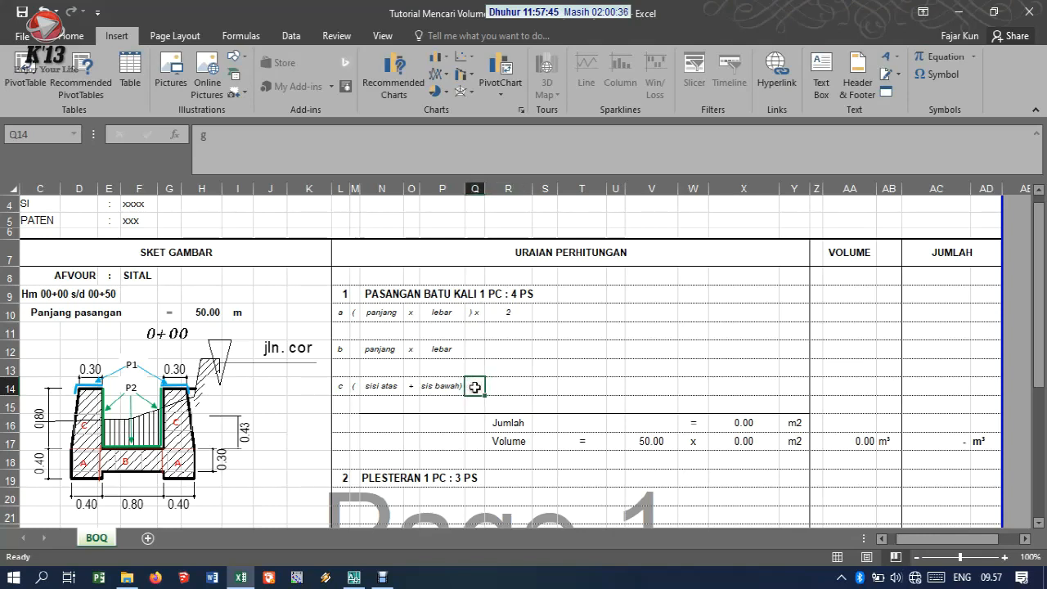
type("?")
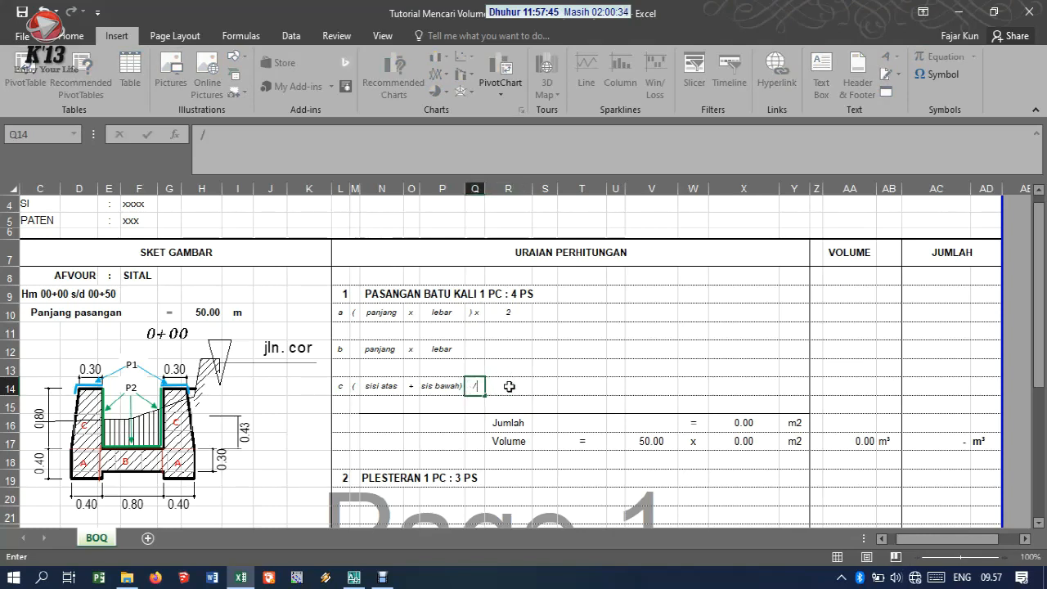
left_click(516, 384)
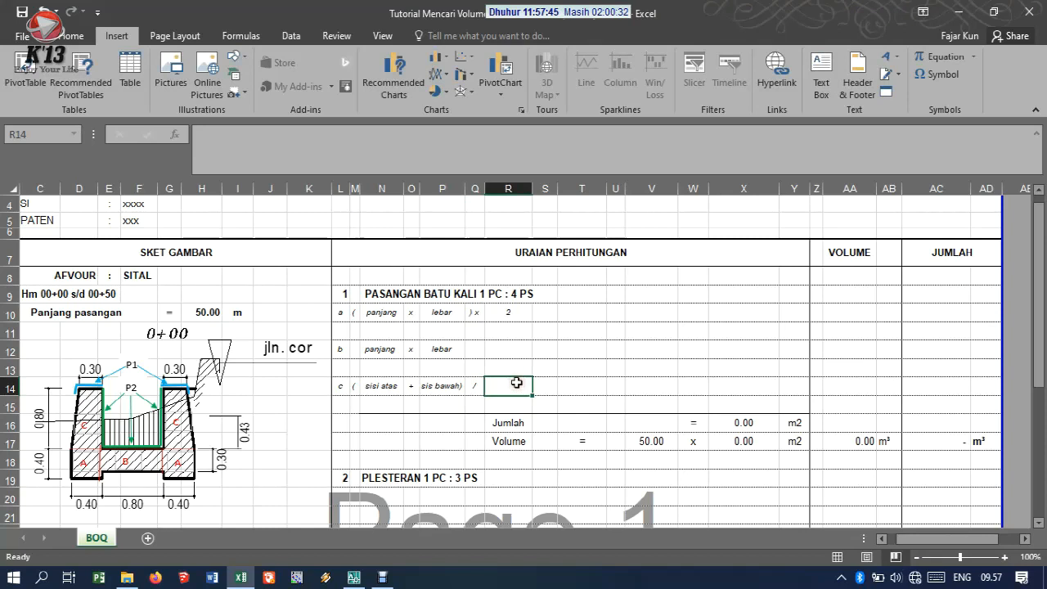
type("2")
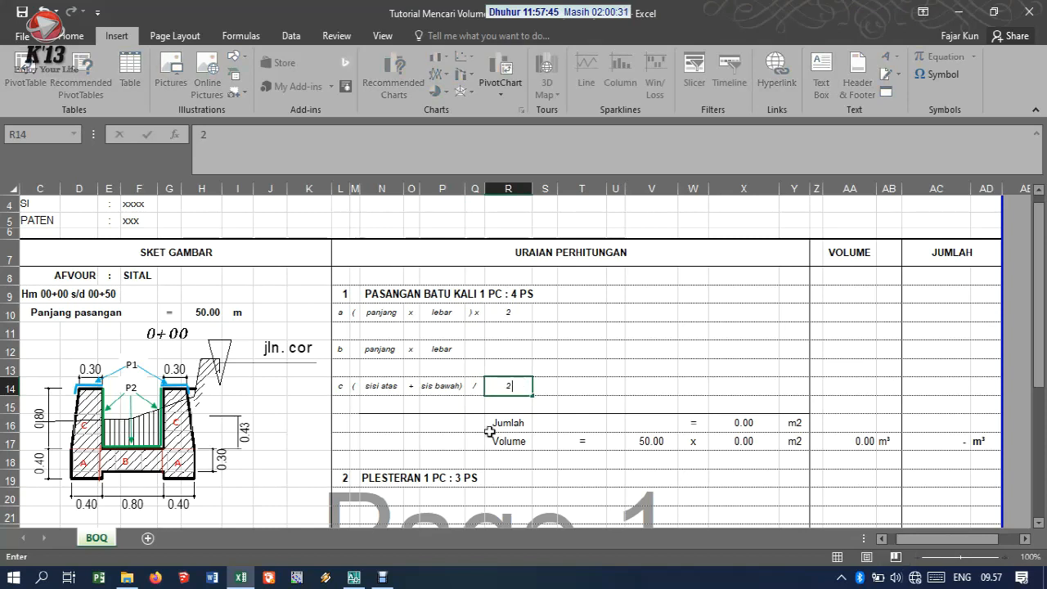
left_click(583, 408)
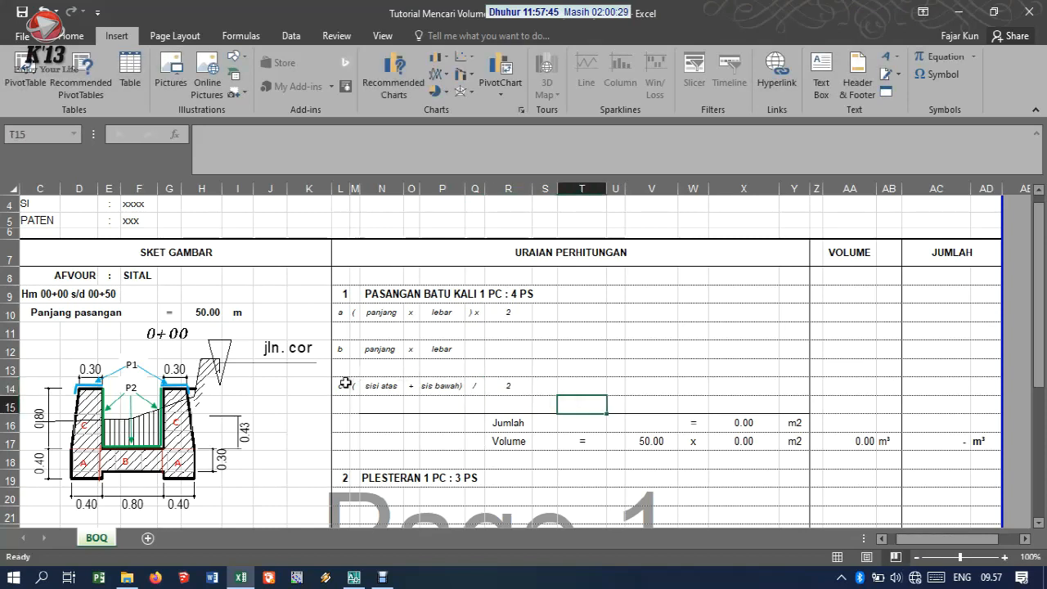
Step: Add the height factor to formula c with "x" in S14 and "tinggi" in T14
left_click(546, 391)
type("x")
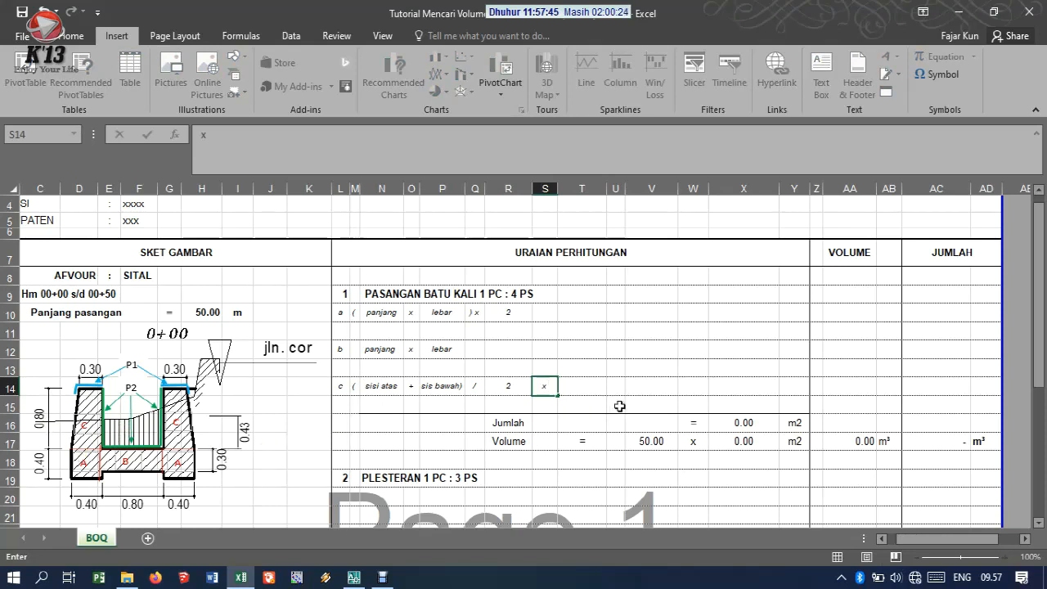
key("Tab")
type("tingg")
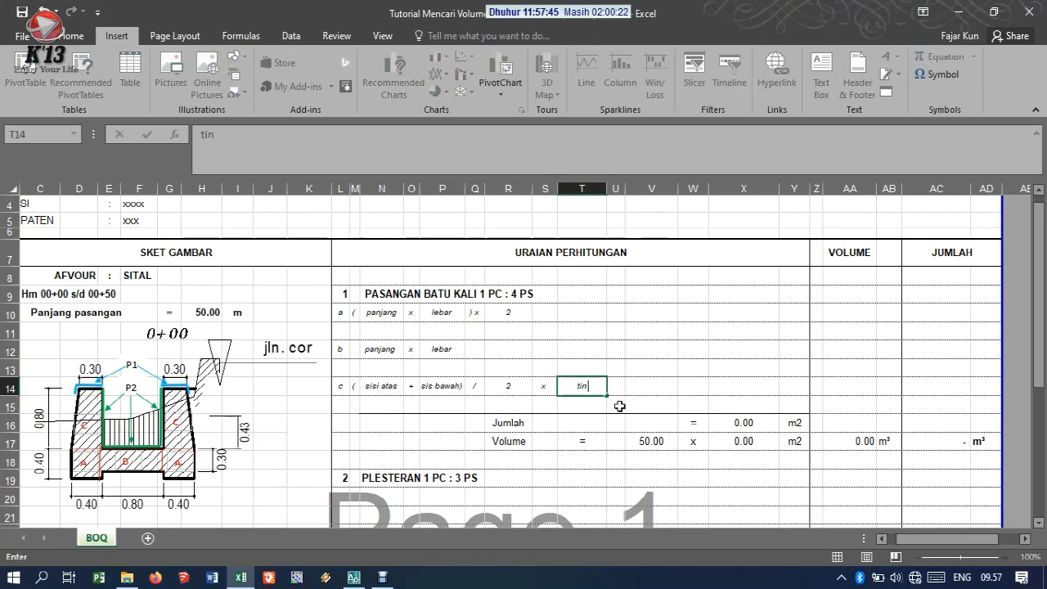
Step: Change the opening bracket of formula c in M14 to "(("
key("Left")
key("Left")
key("Left")
key("Left")
key("Left")
key("Left")
key("Left")
key("Left")
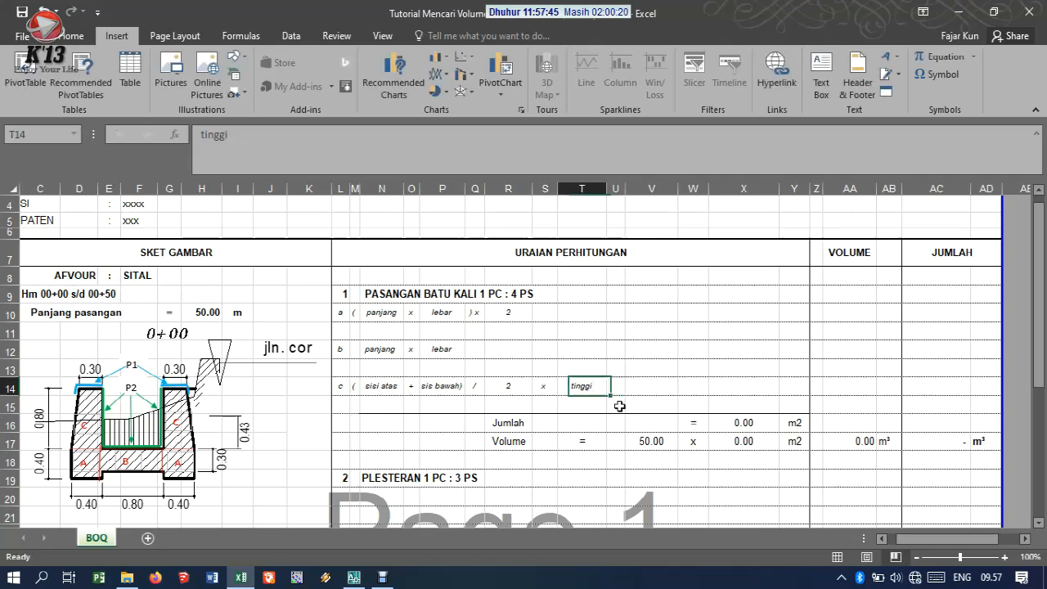
type("((")
Step: Close formula c with ") x" in U14 and the multiplier 2 in V14
key("Right")
key("Right")
key("Right")
key("Right")
key("Right")
key("Right")
key("Right")
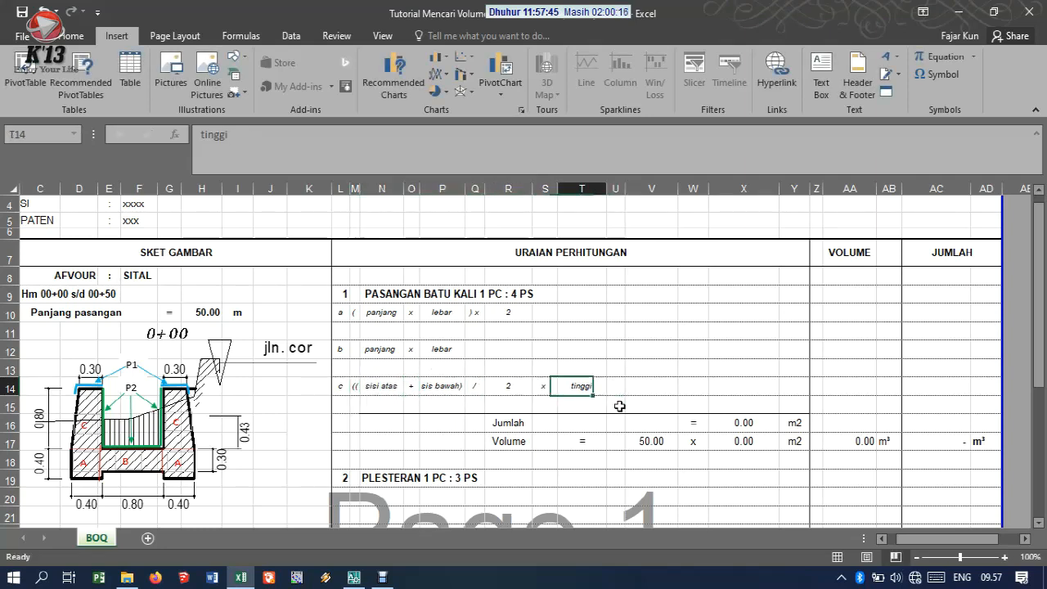
key("Right")
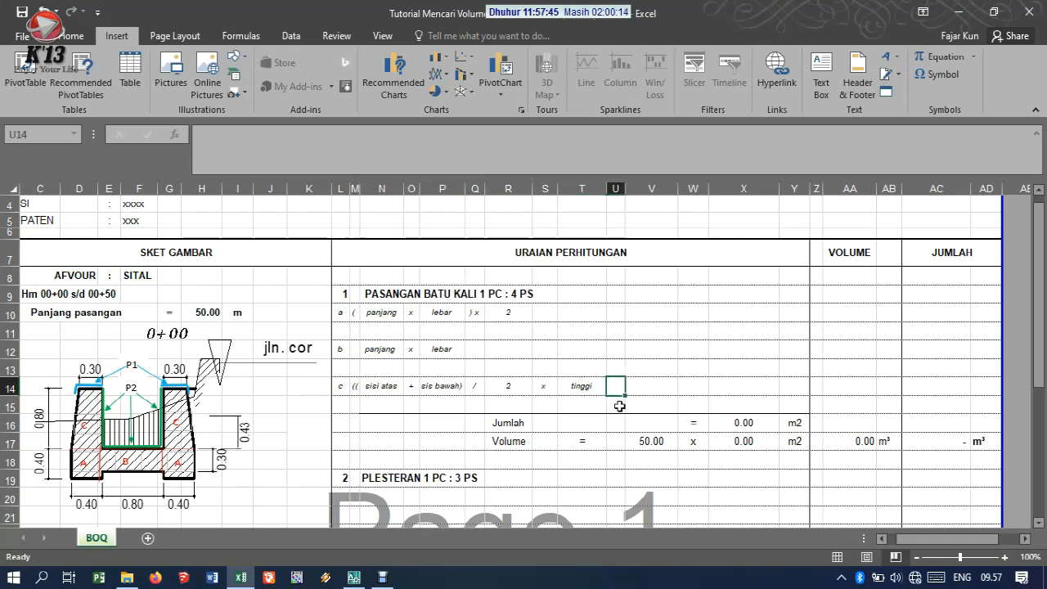
type(") x")
key("Right")
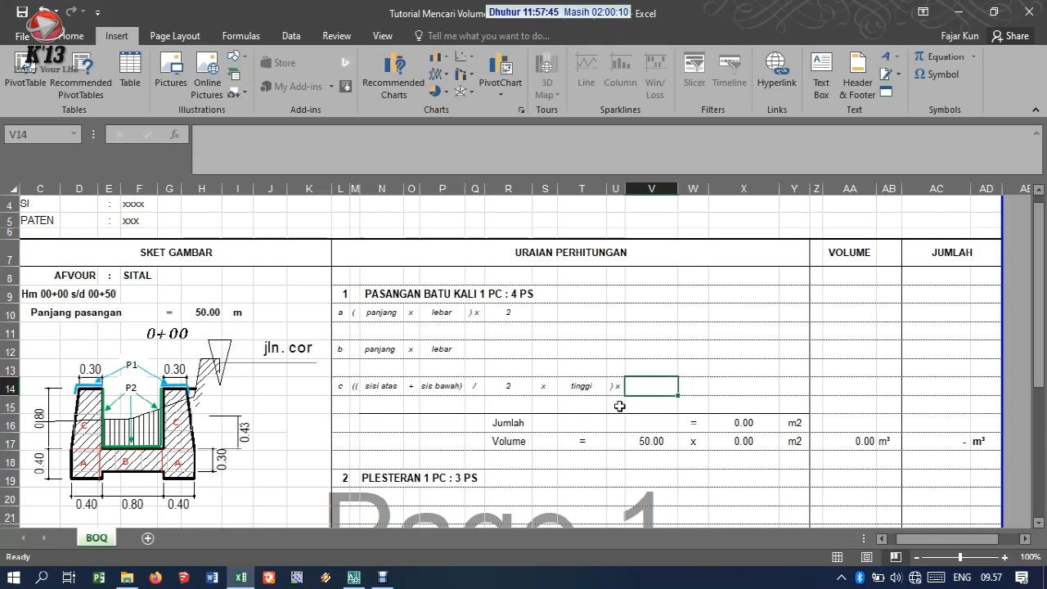
type("2")
left_click(722, 406)
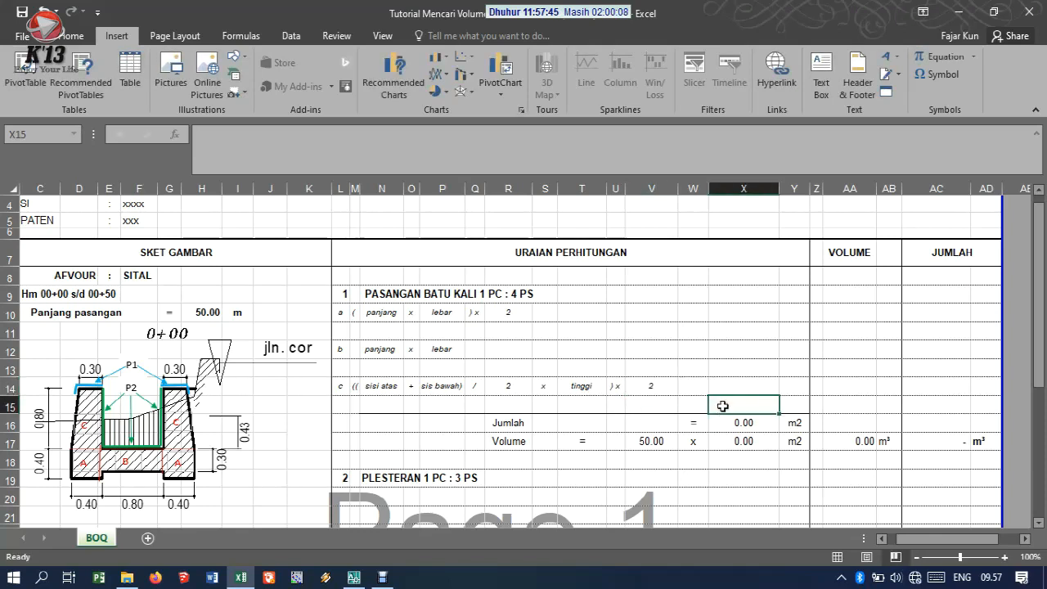
Step: Below formula a, enter the dimensions 0.40 x 0.40 across N11:P11
left_click(398, 333)
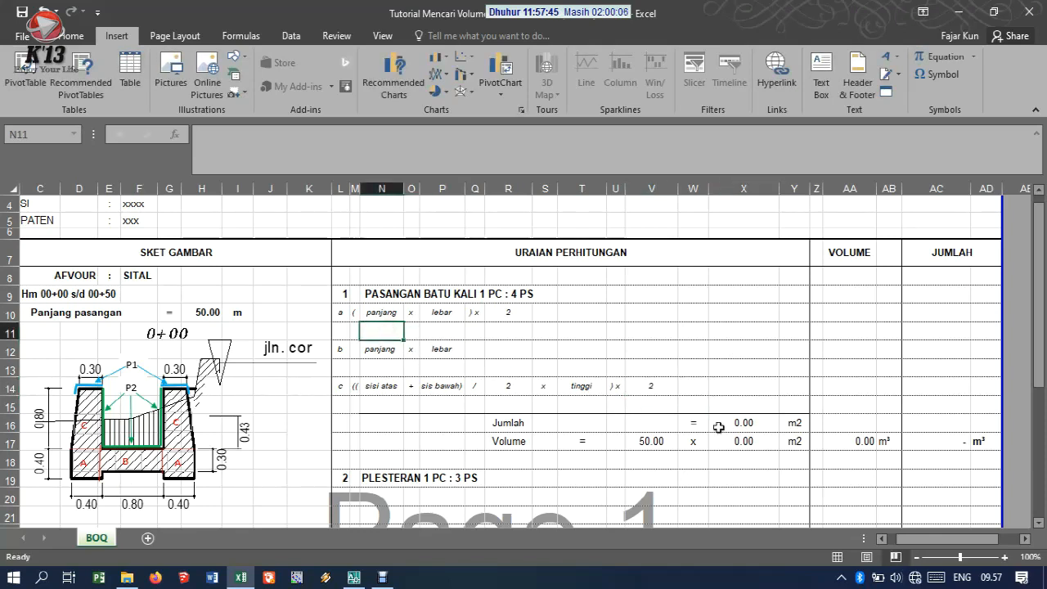
type("0.40")
key("Right")
type("x")
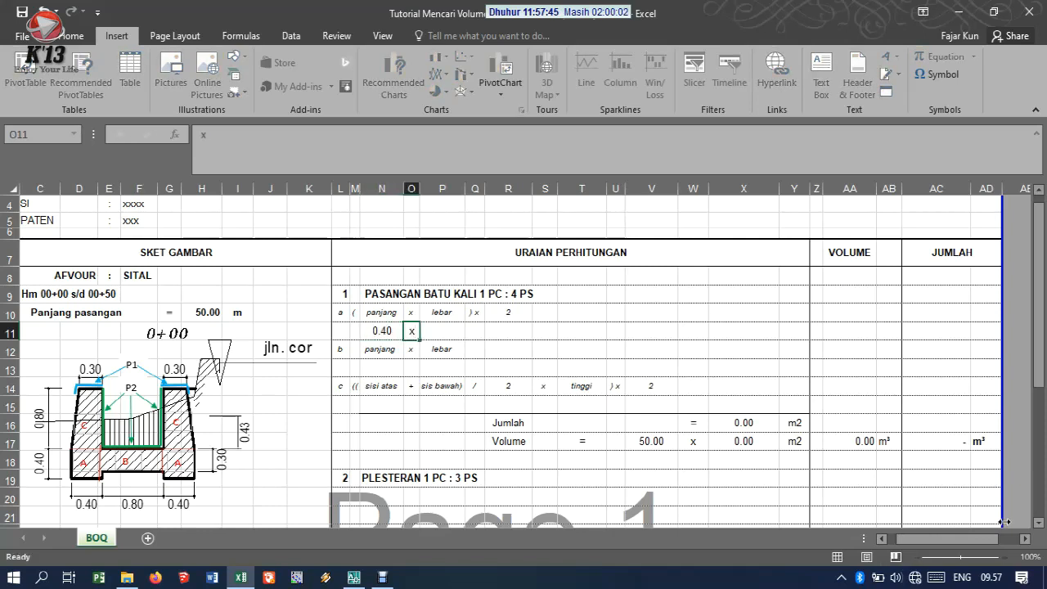
key("Right")
type(".")
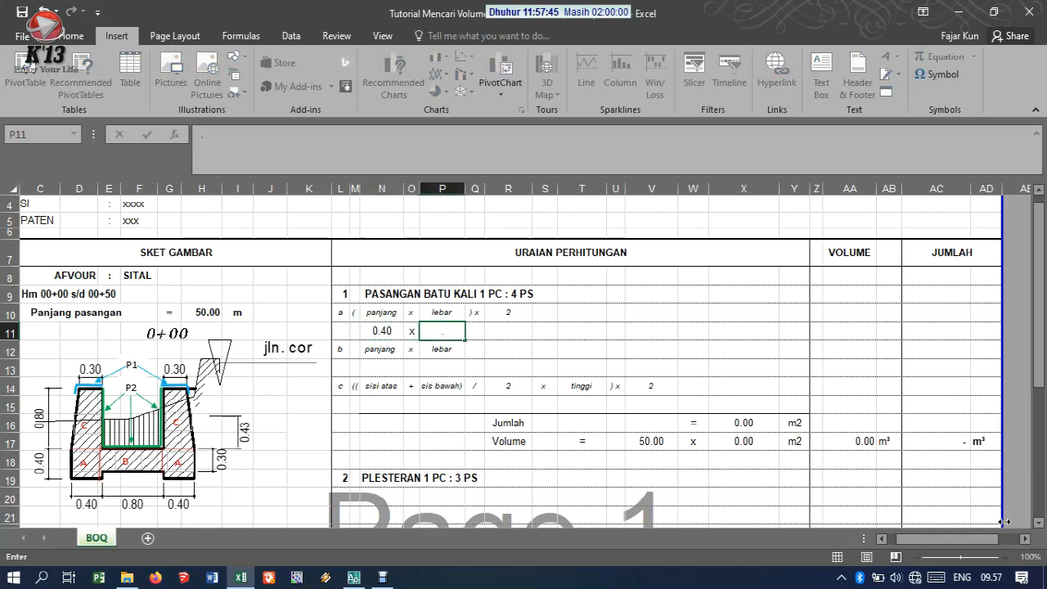
type("40")
Step: Enclose row 11's dimensions in parentheses using M11 and Q11, and append the multiplication "x" with 2 in R11
key("Right")
key("Left")
key("Left")
key("Left")
key("Left")
type("(")
key("Right")
key("Right")
key("Right")
key("Right")
type(") x")
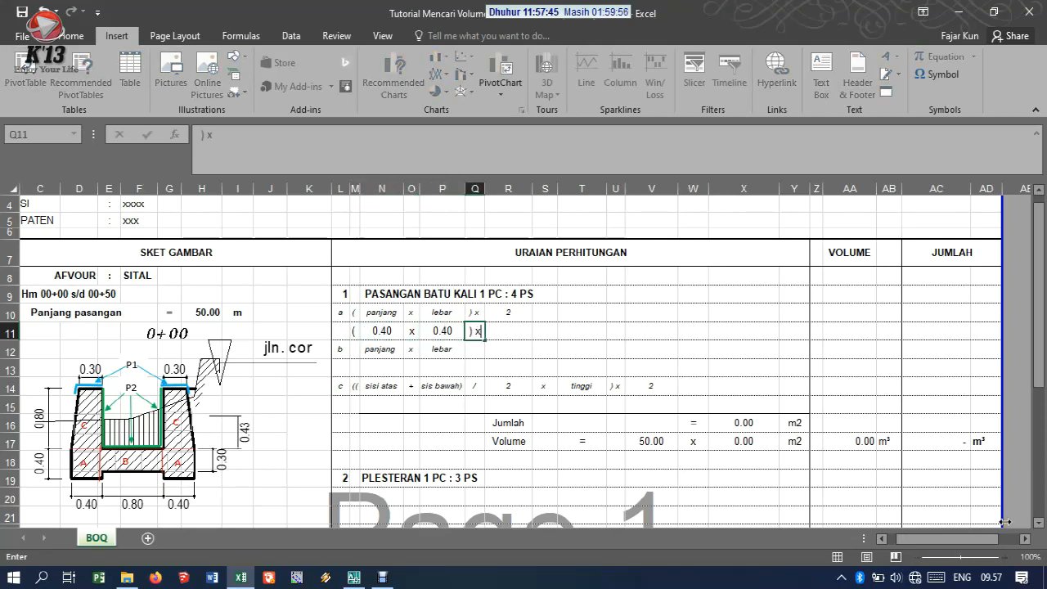
key("Right")
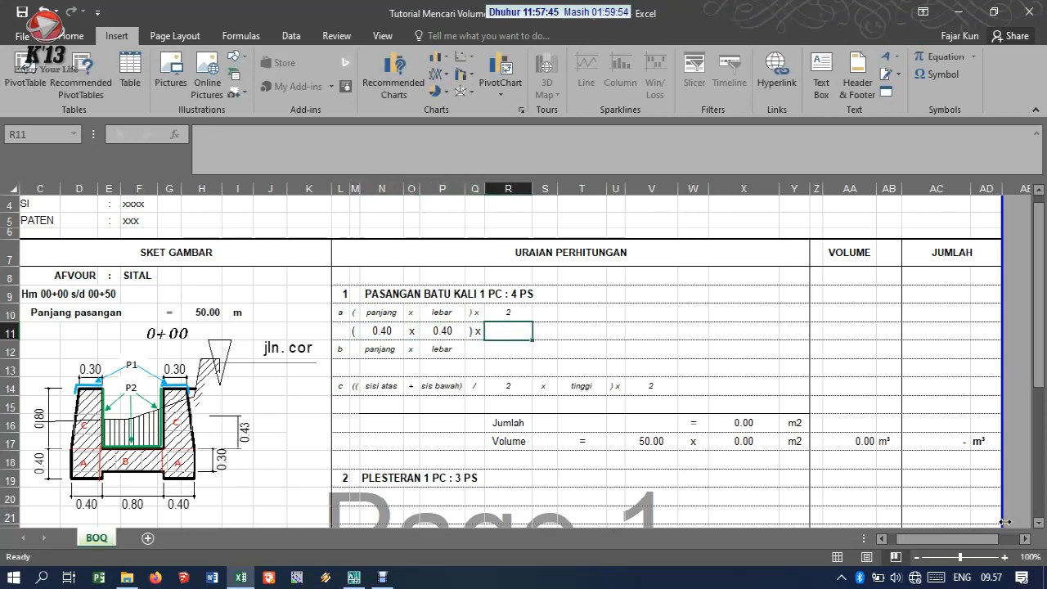
type("2")
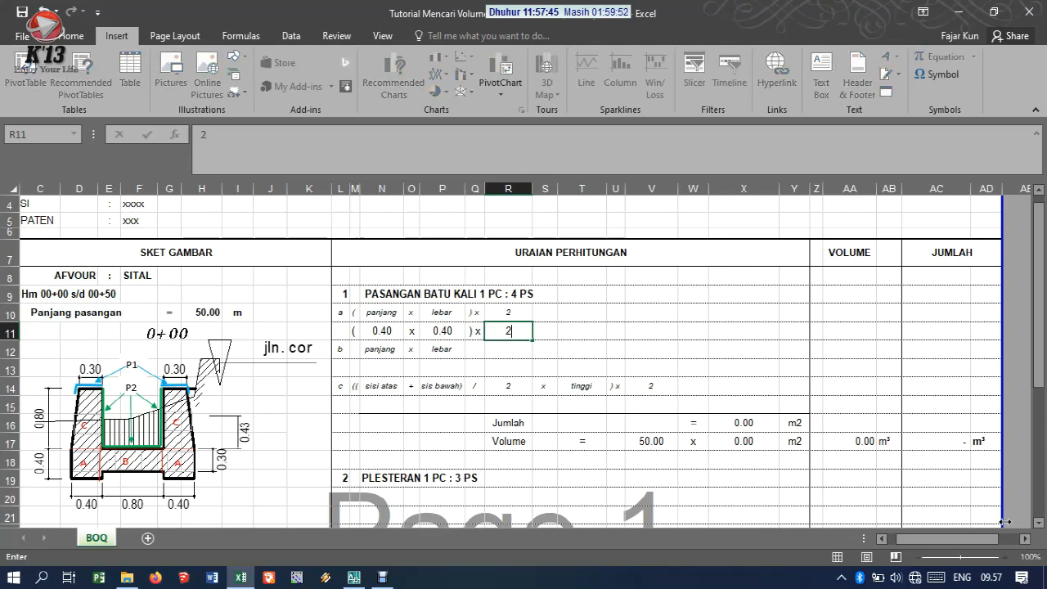
Step: Put a plain equals sign in W11 ahead of the result cell
key("Right")
key("Right")
key("Right")
key("Right")
key("Right")
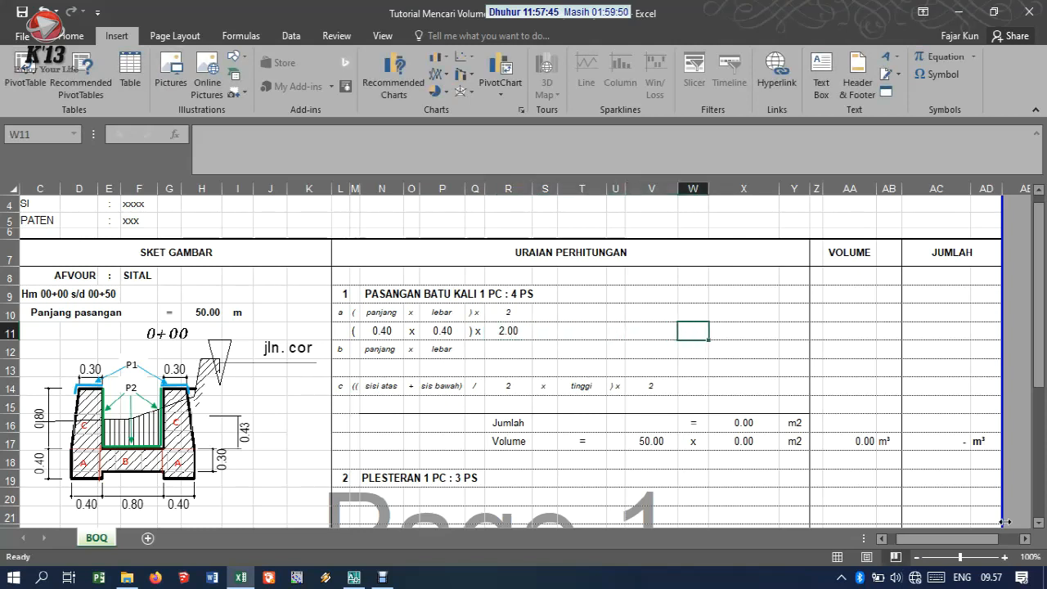
type("=")
key("Right")
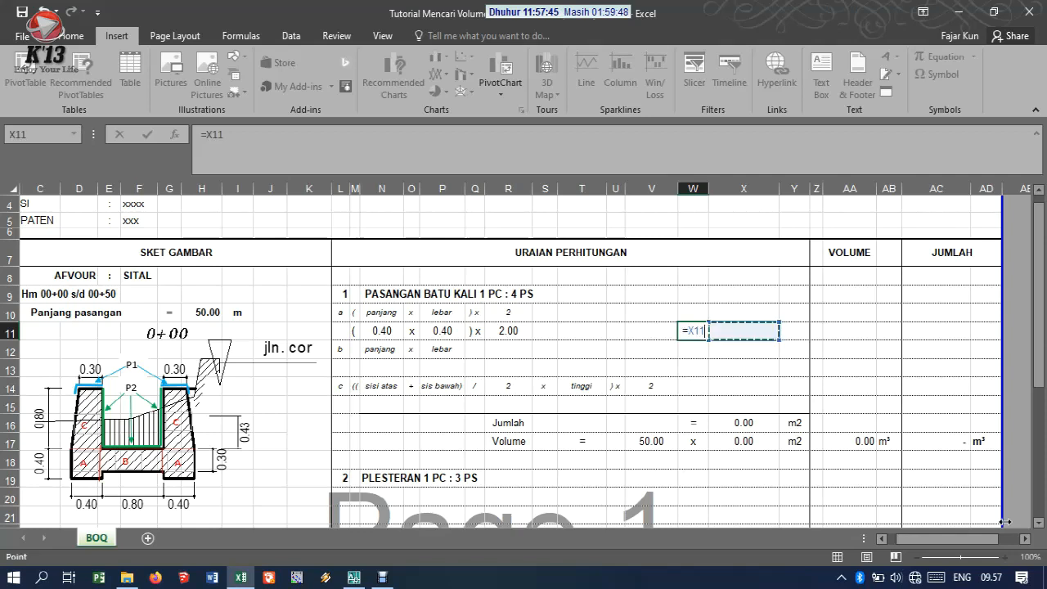
key("BackSpace")
key("BackSpace")
key("BackSpace")
key("Right")
key("BackSpace")
key("BackSpace")
key("BackSpace")
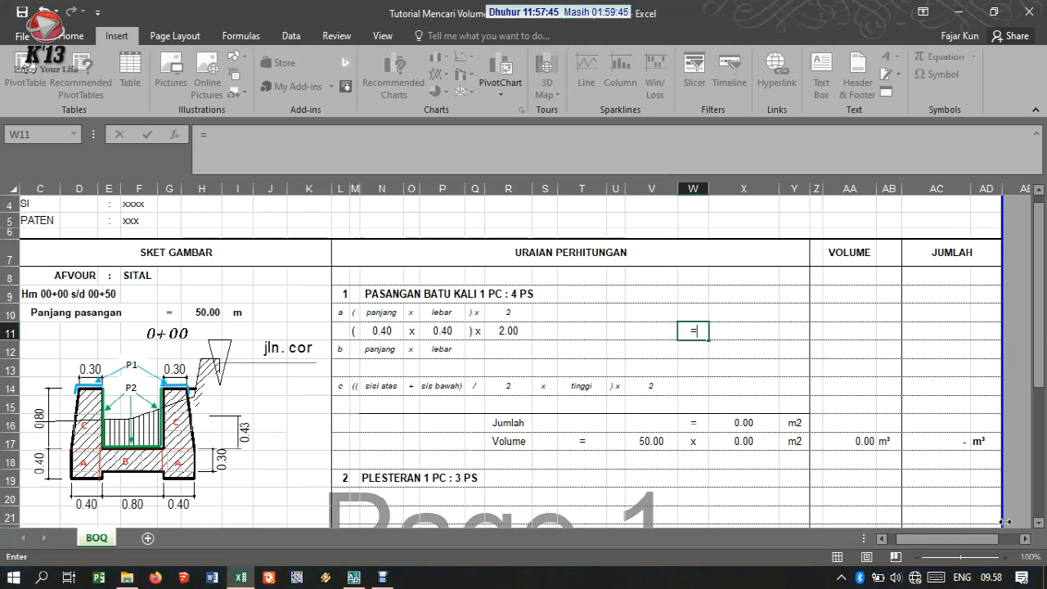
key("Return")
key("Right")
key("Right")
key("Up")
key("Left")
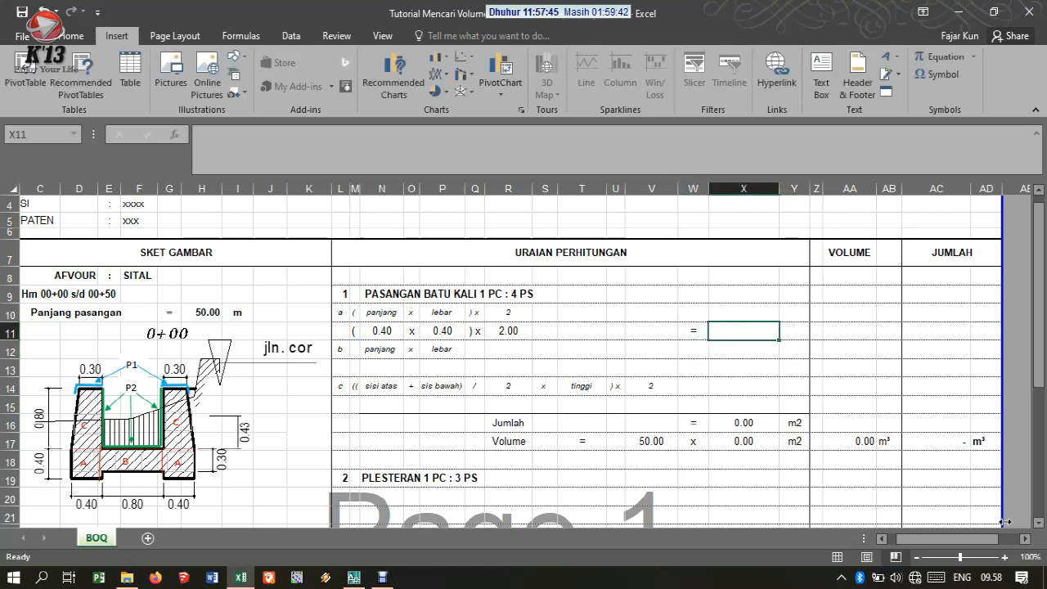
Step: Calculate area a in X11 by multiplying N11, P11 and R11
type("=")
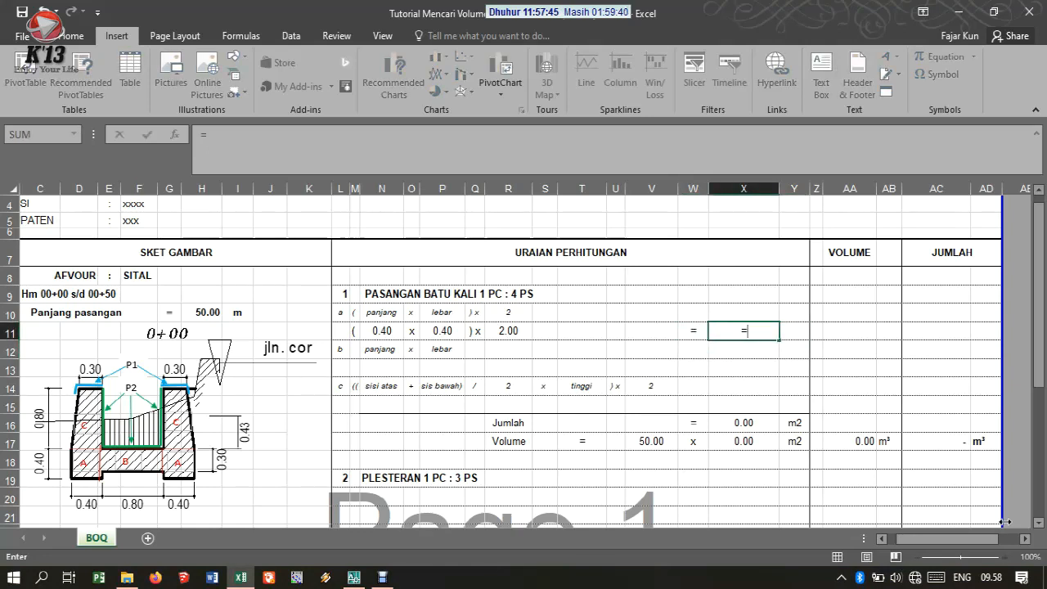
left_click(382, 328)
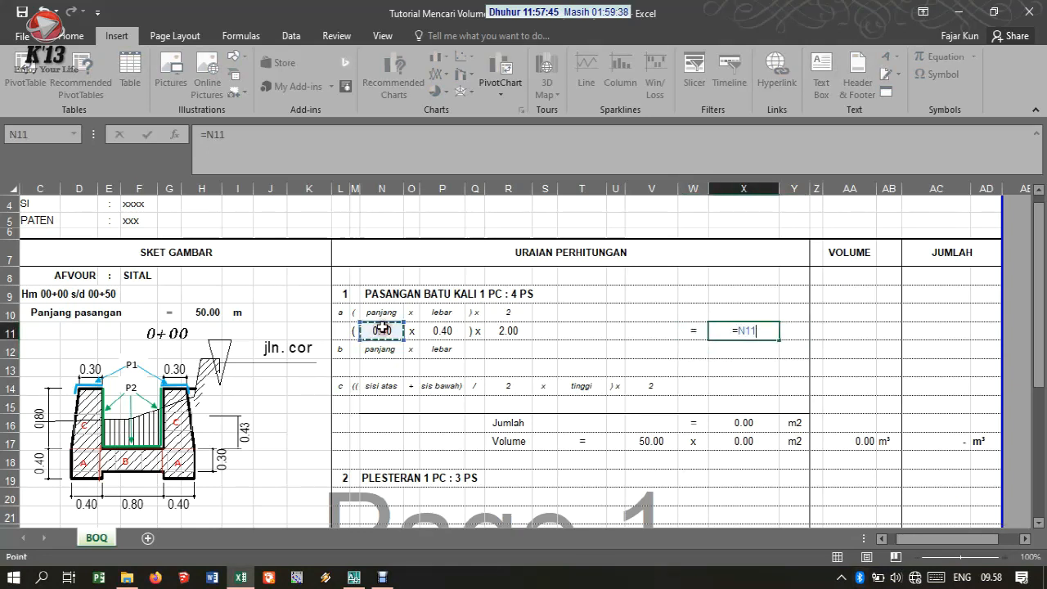
type("*")
left_click(442, 330)
type("*")
left_click(509, 330)
key("ctrl+Return")
left_click(795, 331)
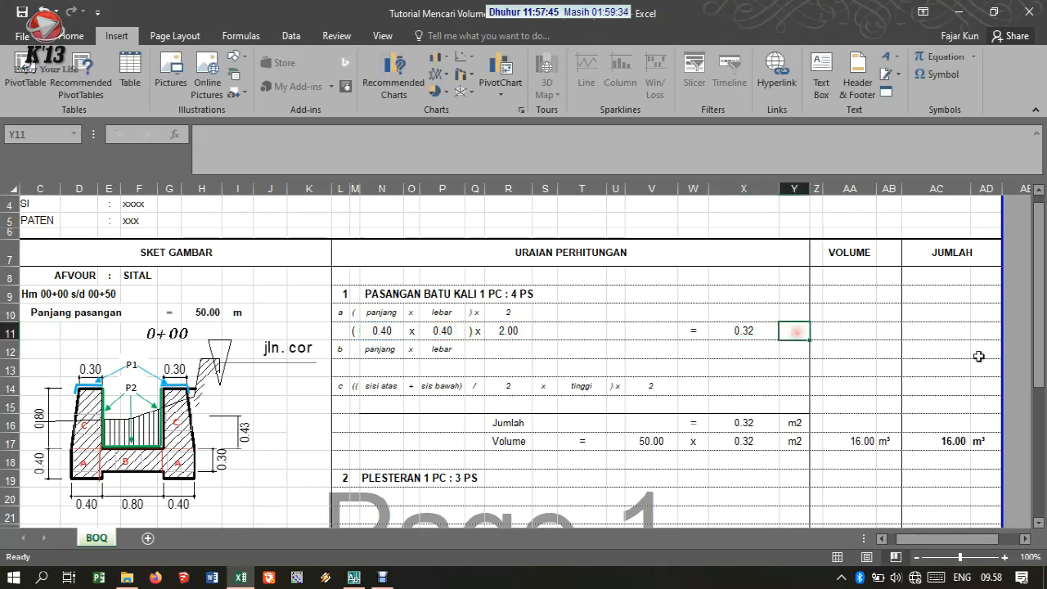
Step: Enter the unit m2 in Y11 beside area a's result
type("m2")
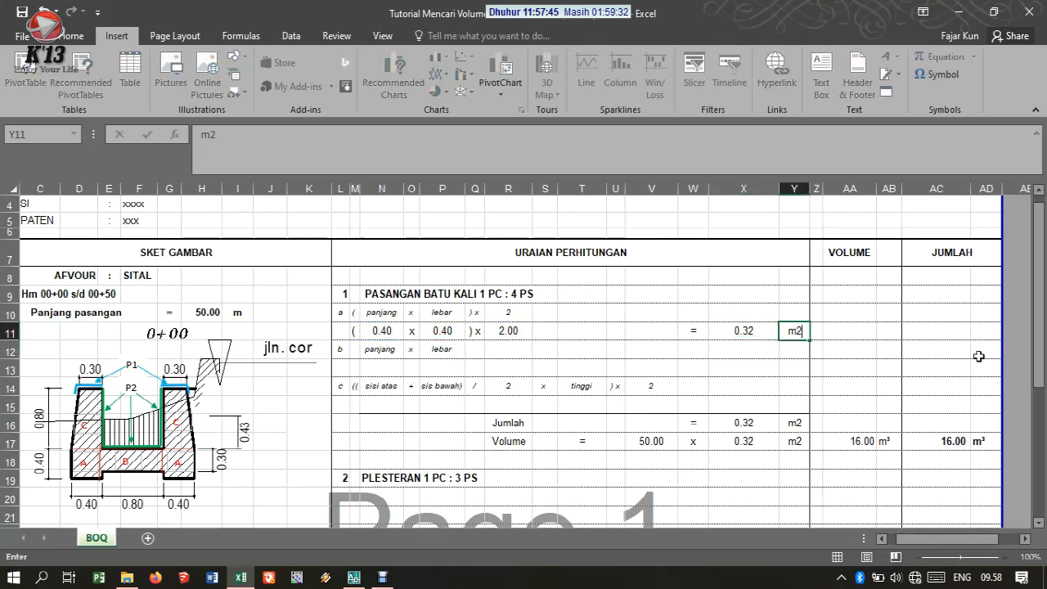
key("Return")
Step: Below formula b, enter the dimensions 0.80 x 0.40 across N13:P13
key("Left")
key("Left")
key("Left")
key("Left")
key("Left")
key("Left")
key("Left")
key("Left")
key("Left")
key("Left")
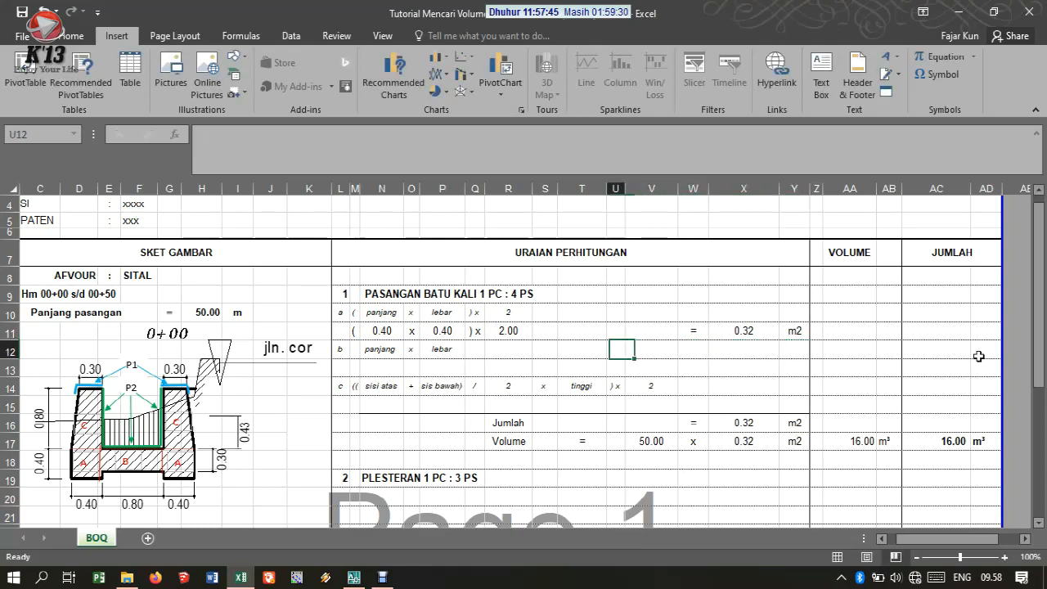
key("Left")
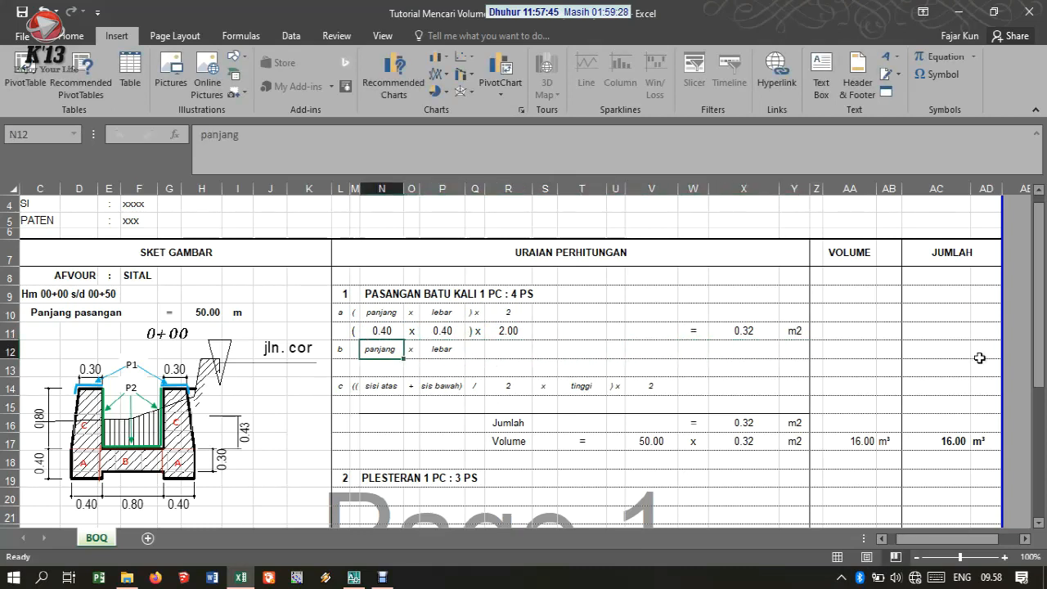
key("Down")
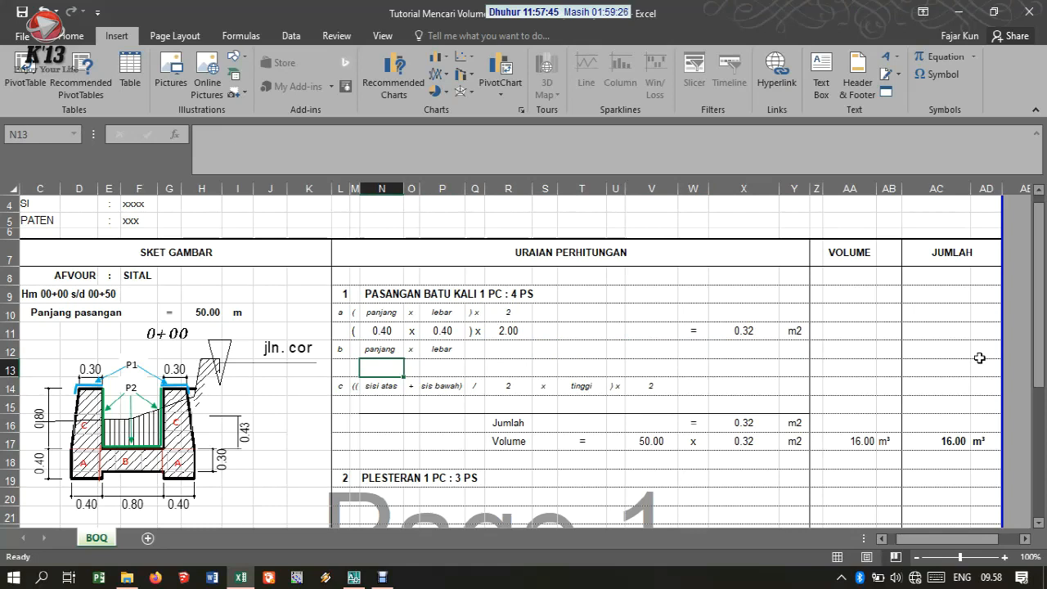
type(".")
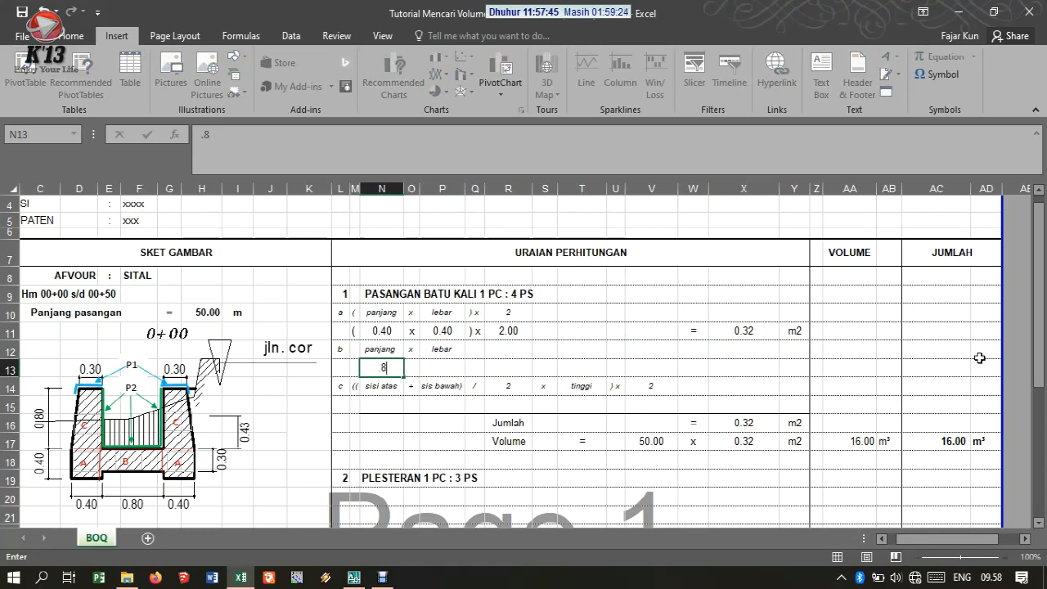
type("8")
key("Right")
type("x")
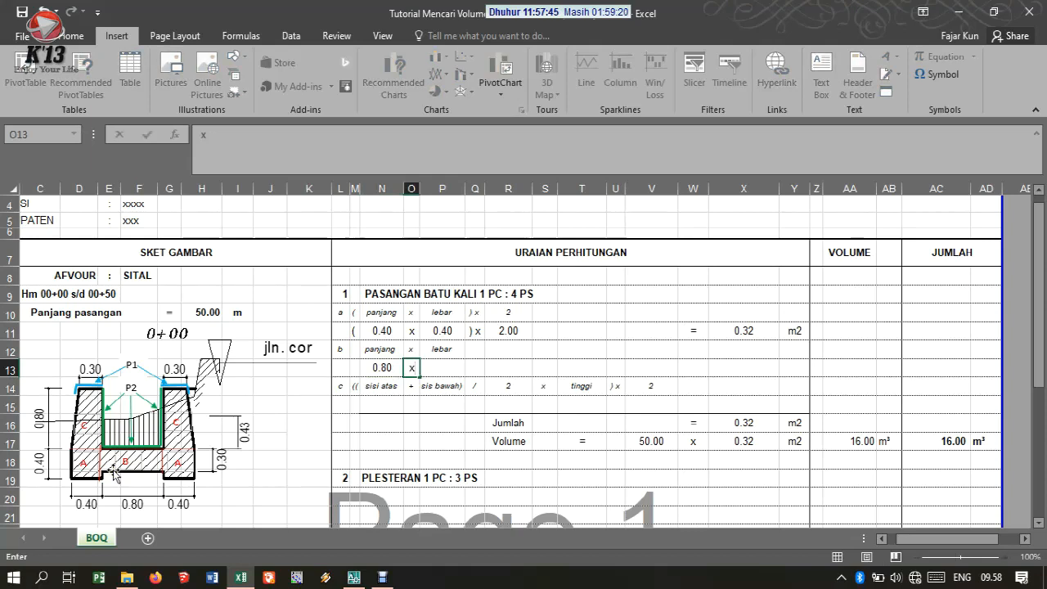
key("Right")
type(".4")
left_click(542, 353)
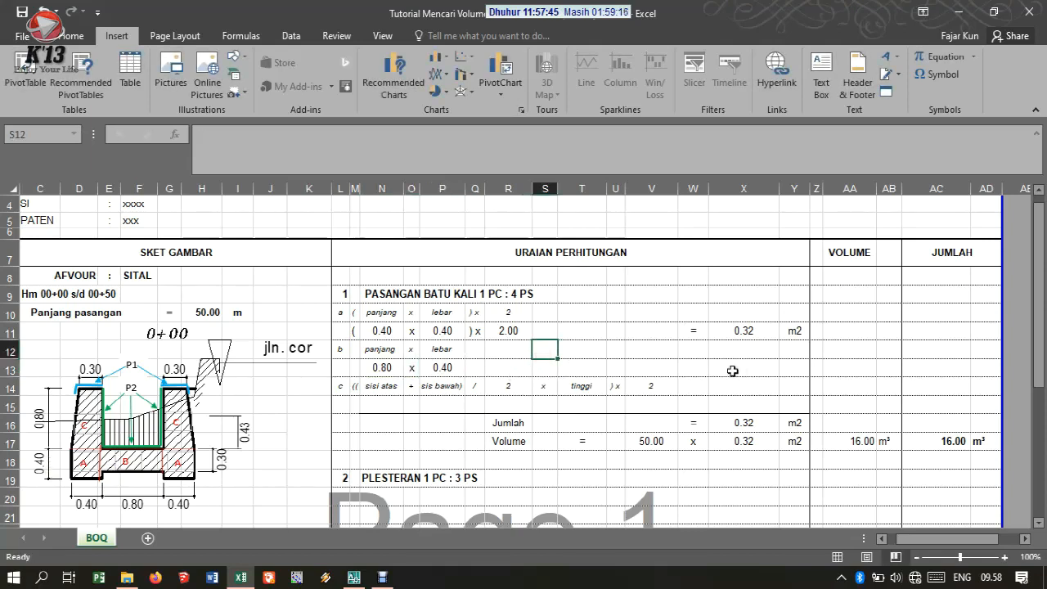
Step: Put a plain equals sign in W13 ahead of area b's result cell
left_click(691, 372)
type("=")
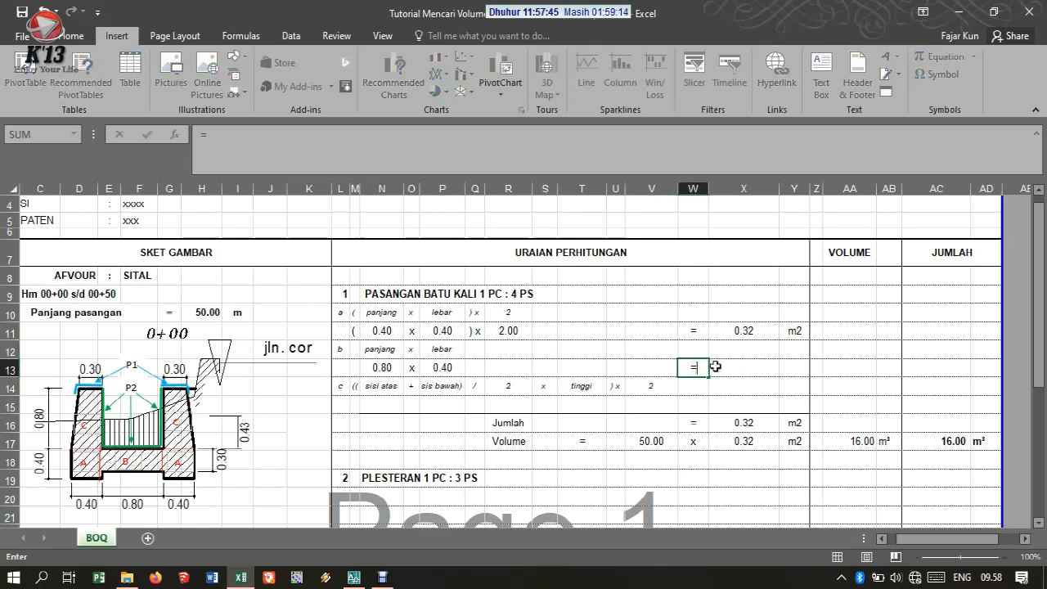
left_click(739, 328)
key("BackSpace")
key("BackSpace")
key("BackSpace")
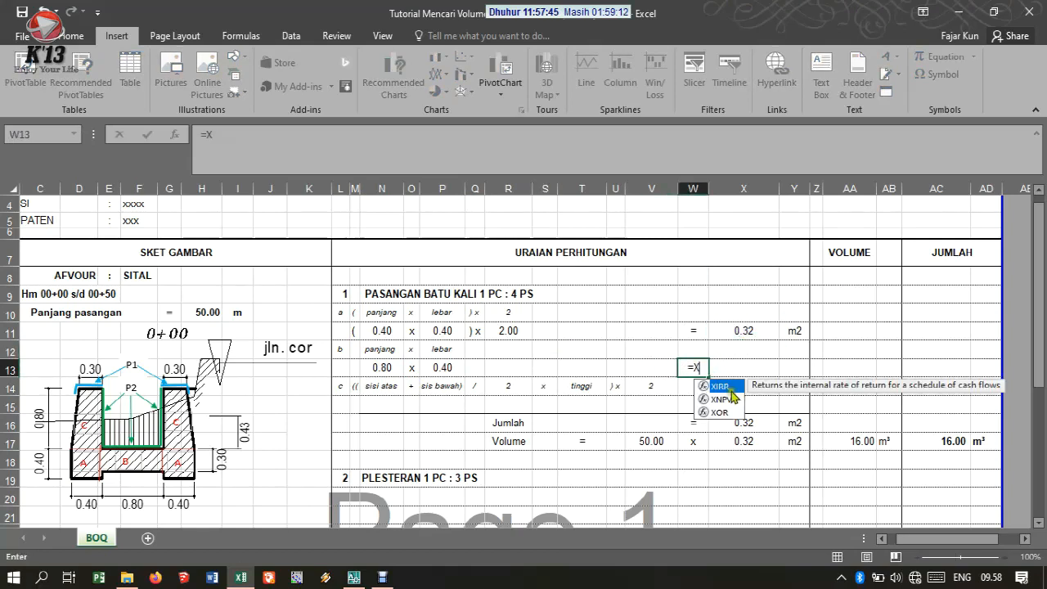
key("Escape")
Step: Calculate area b in X13 by multiplying N13 by P13, and enter the unit m2 in Y13
left_click(742, 361)
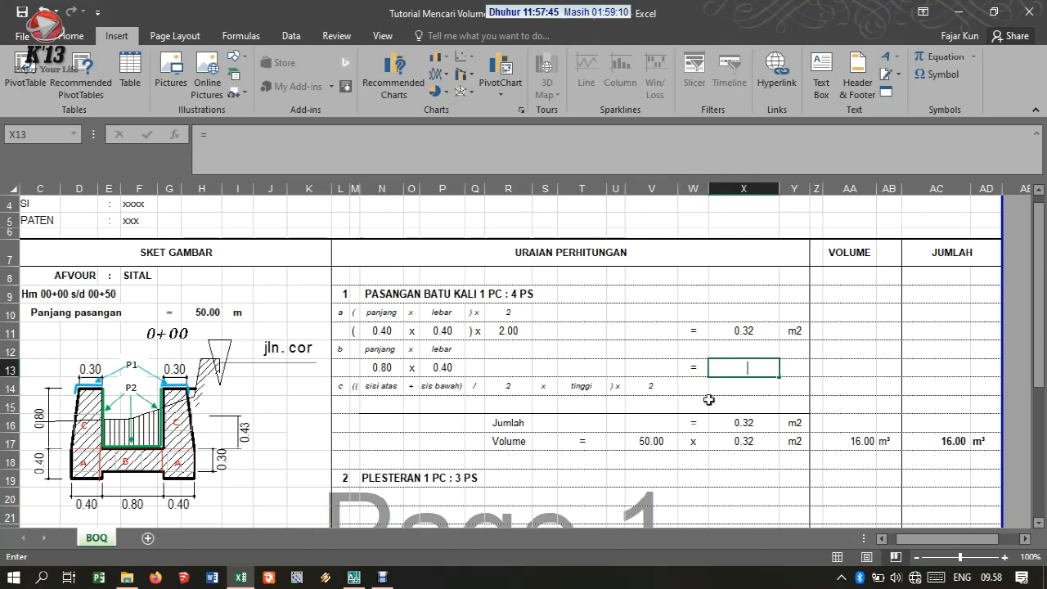
type("=")
left_click(370, 370)
type("*")
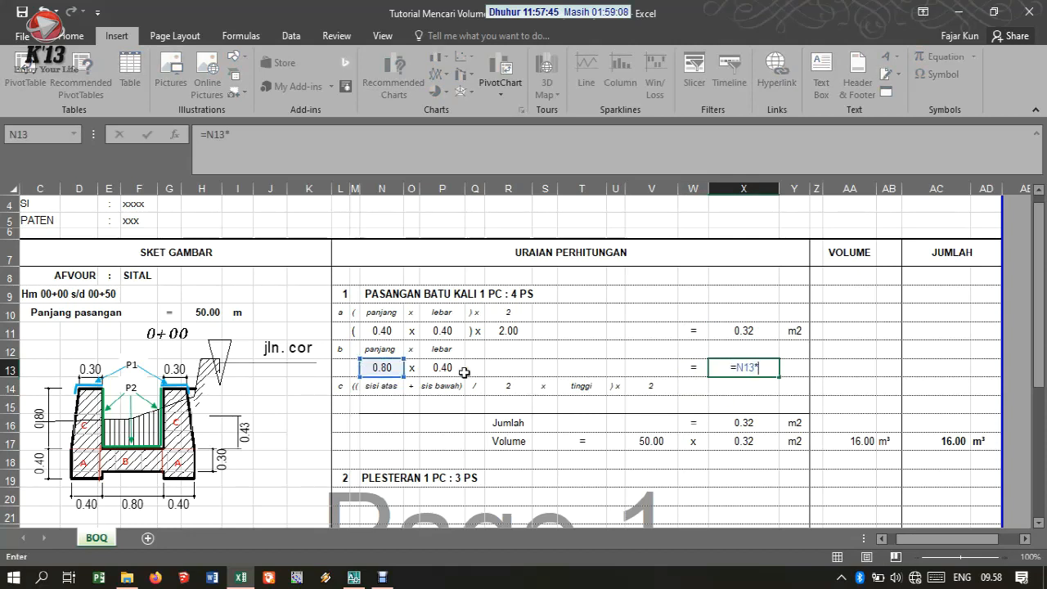
left_click(456, 369)
key("Return")
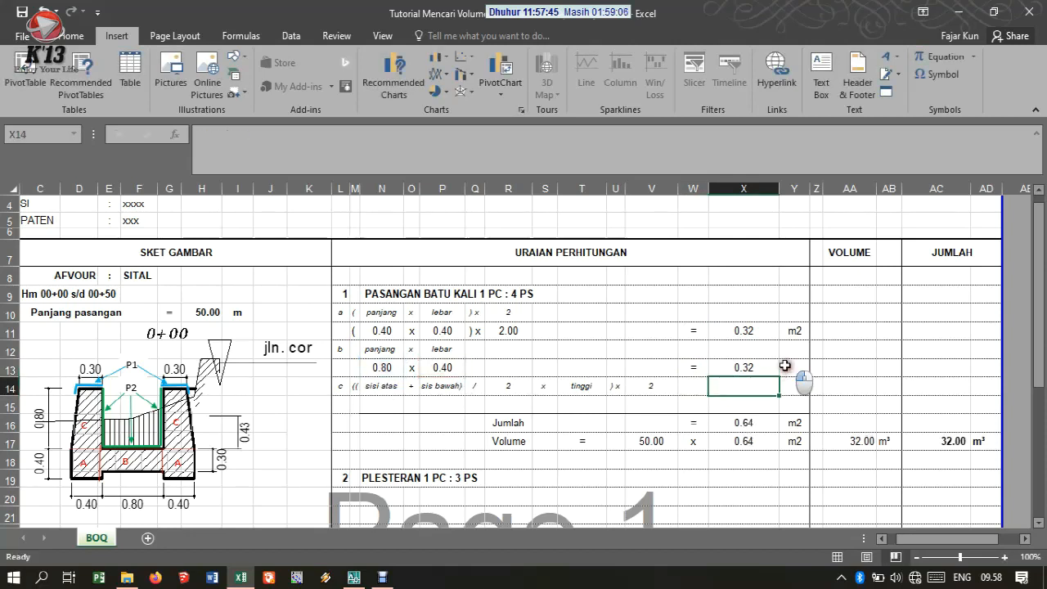
left_click(784, 367)
type("m2")
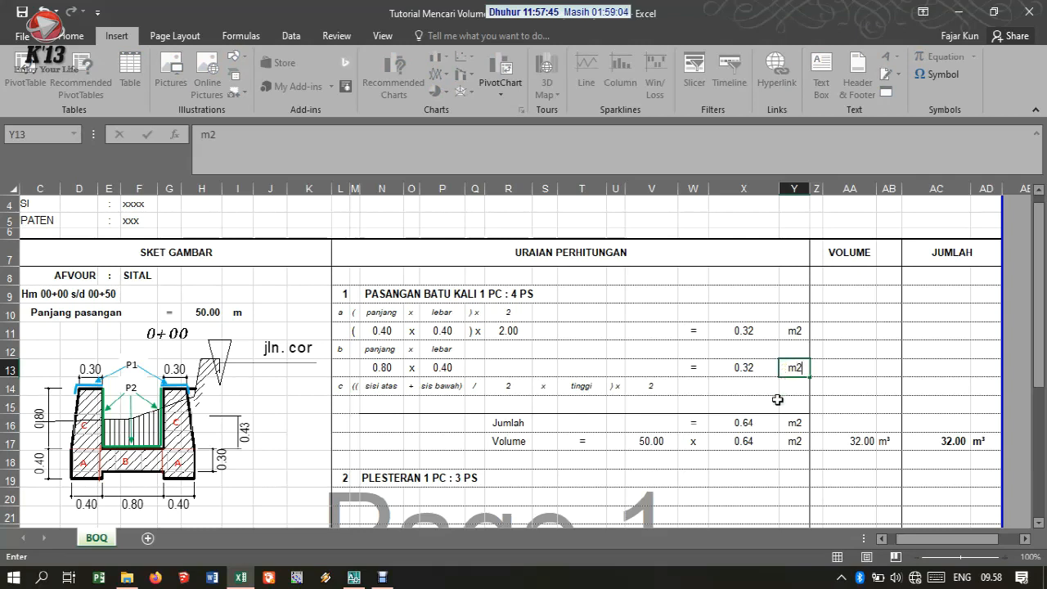
left_click(776, 402)
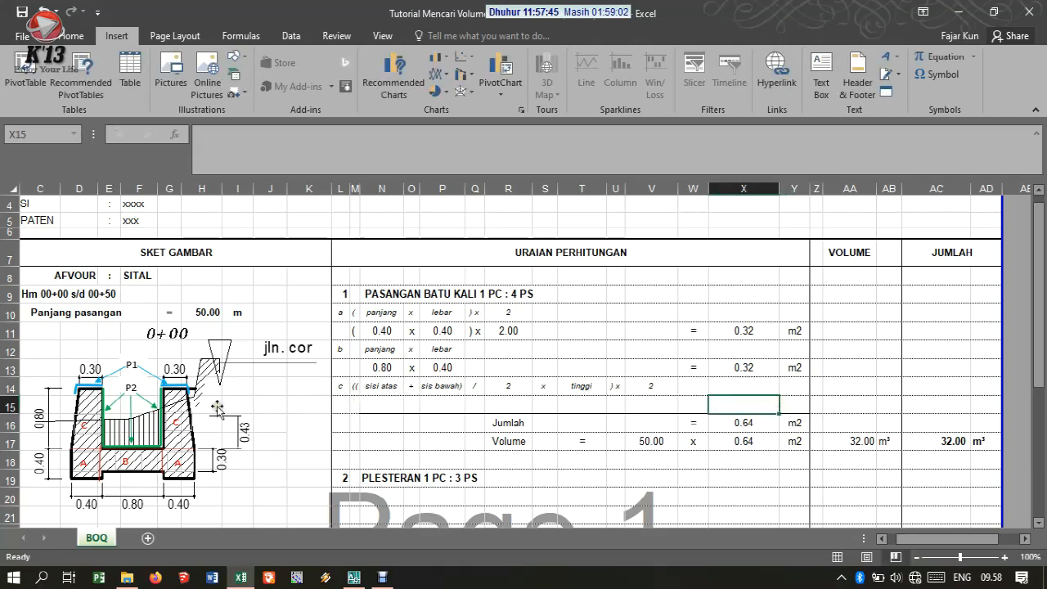
Step: Below formula c, enter the opening double parenthesis in M15, 0.30 in N15 and a plain plus sign in O15
left_click(357, 404)
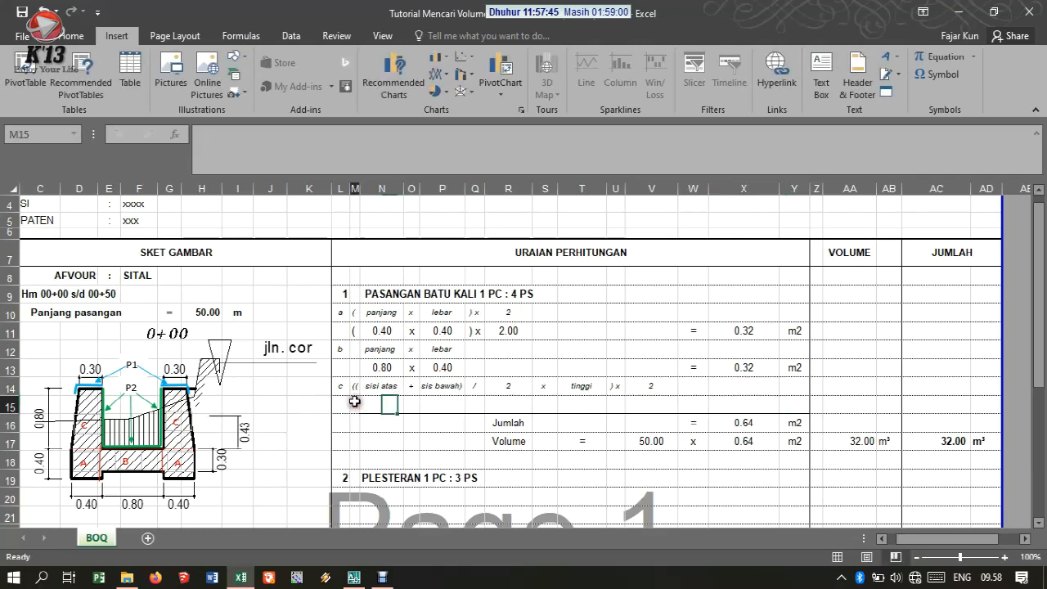
type("((")
key("Tab")
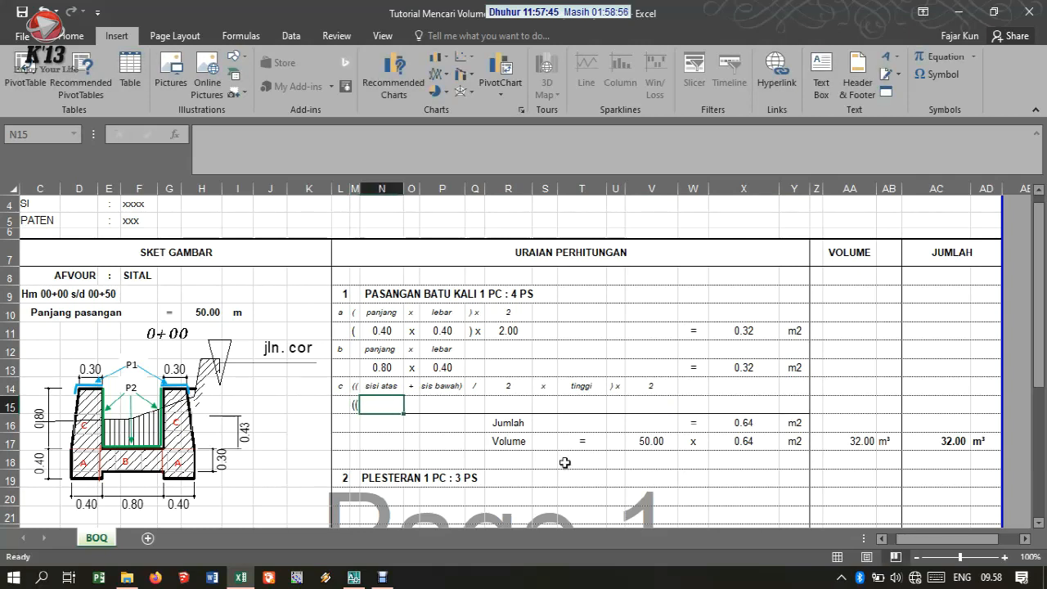
type("0.3")
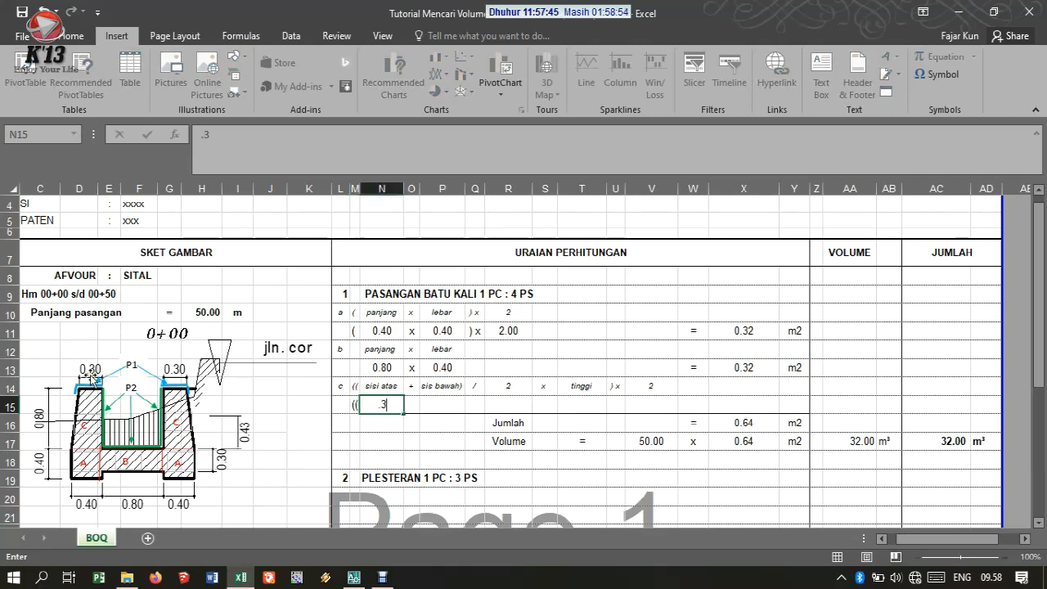
key("Tab")
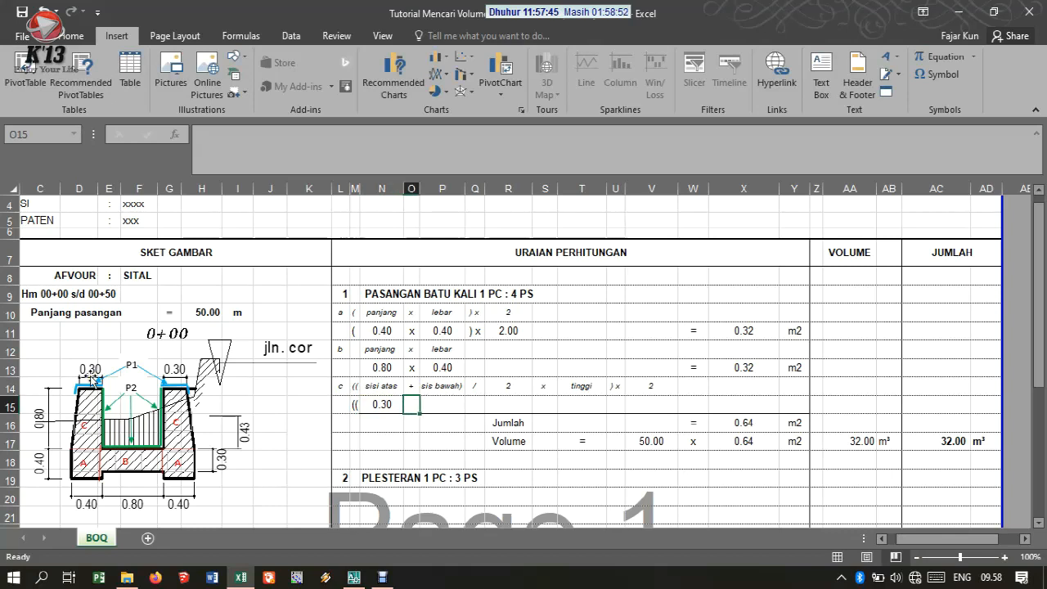
type("+")
key("Right")
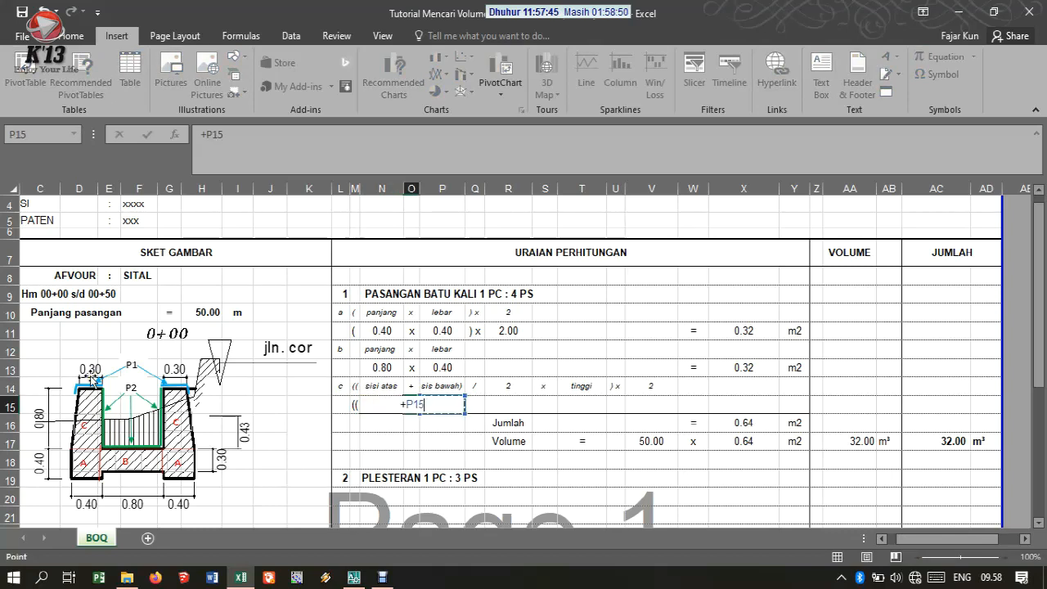
key("BackSpace")
key("Return")
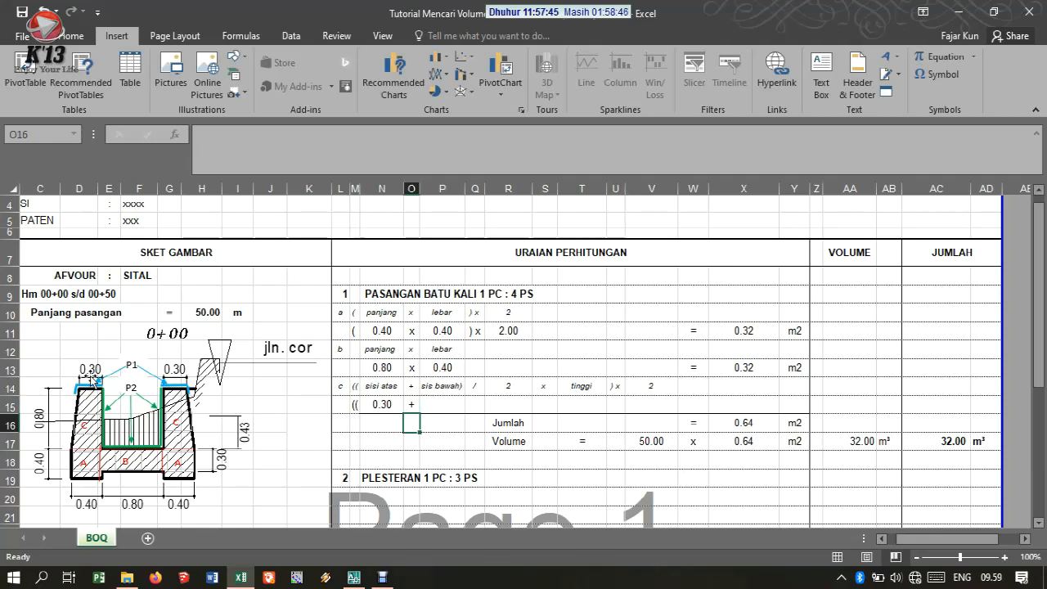
key("Up")
key("Right")
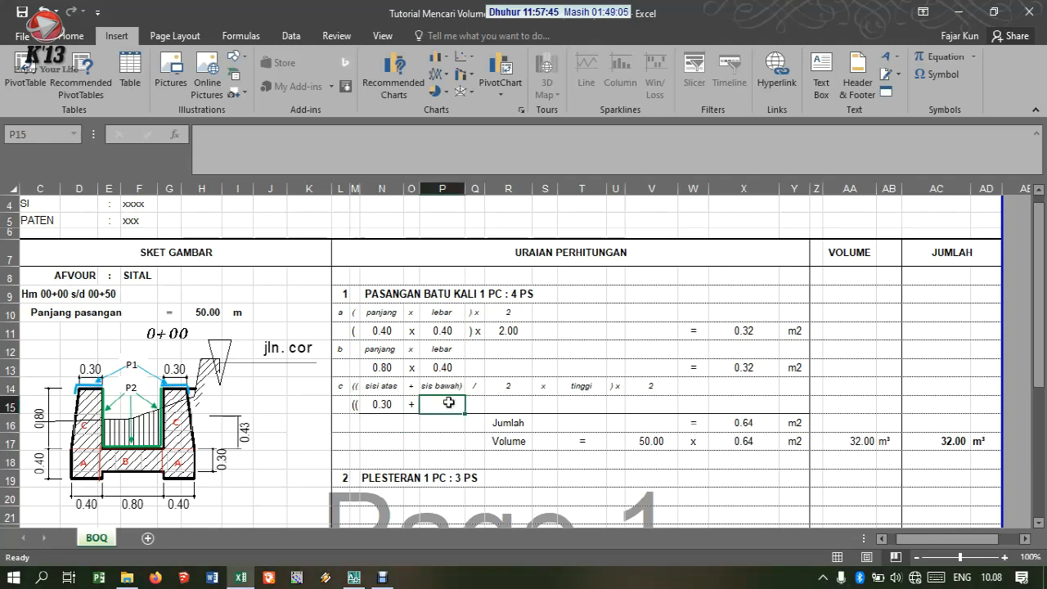
Step: Correct the misspelled label in P14 to "sisi bawah)" and enter 0.40 below it in P15
left_click(438, 381)
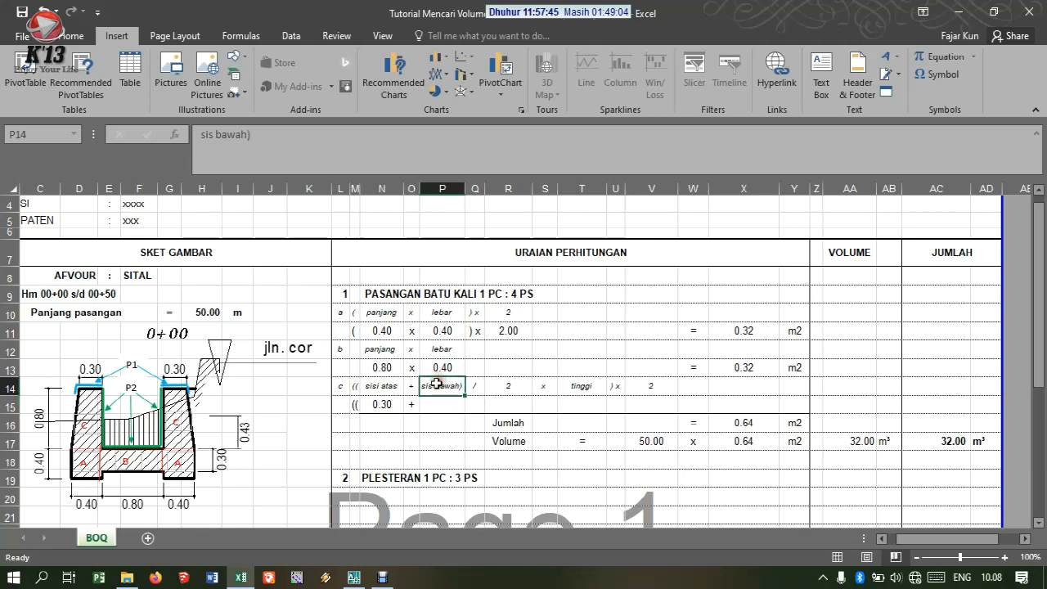
left_click(211, 134)
type("i")
key("Return")
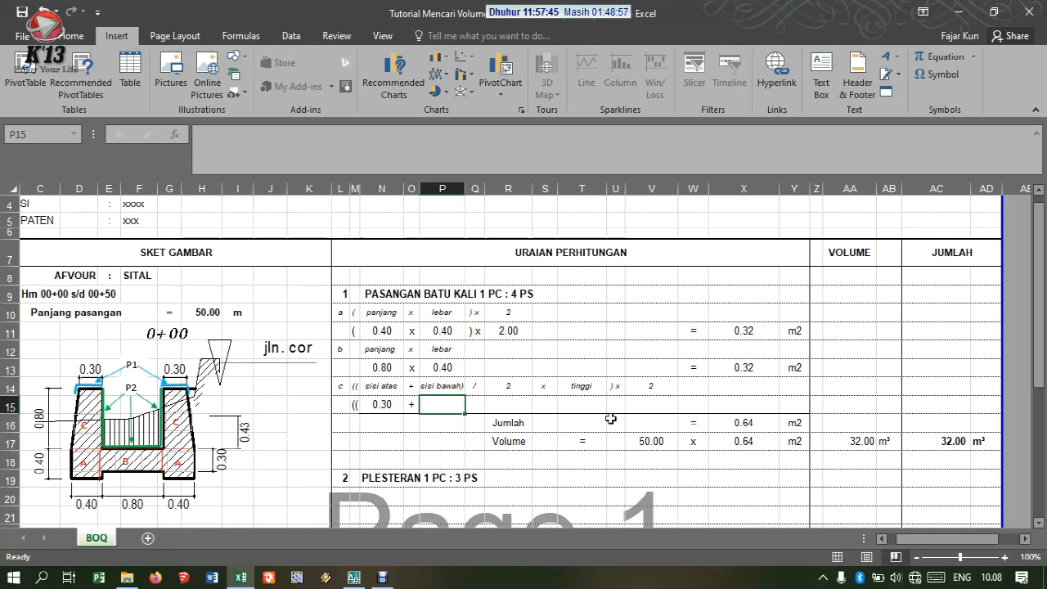
type(".4")
key("Tab")
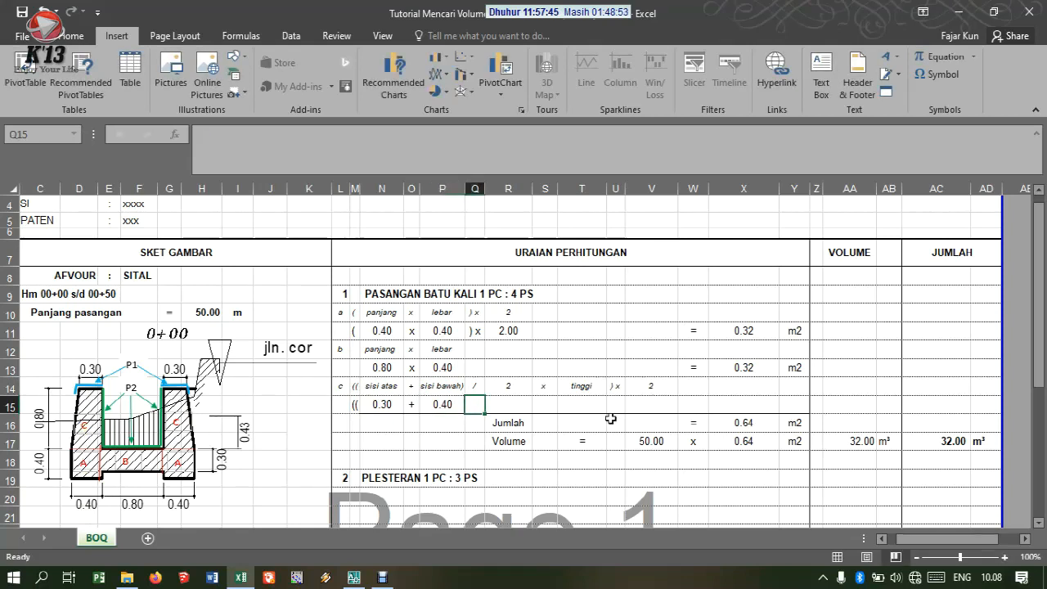
Step: Move the closing parenthesis of formula c from P14 into Q14 so that Q14 holds ") /"
double_click(424, 387)
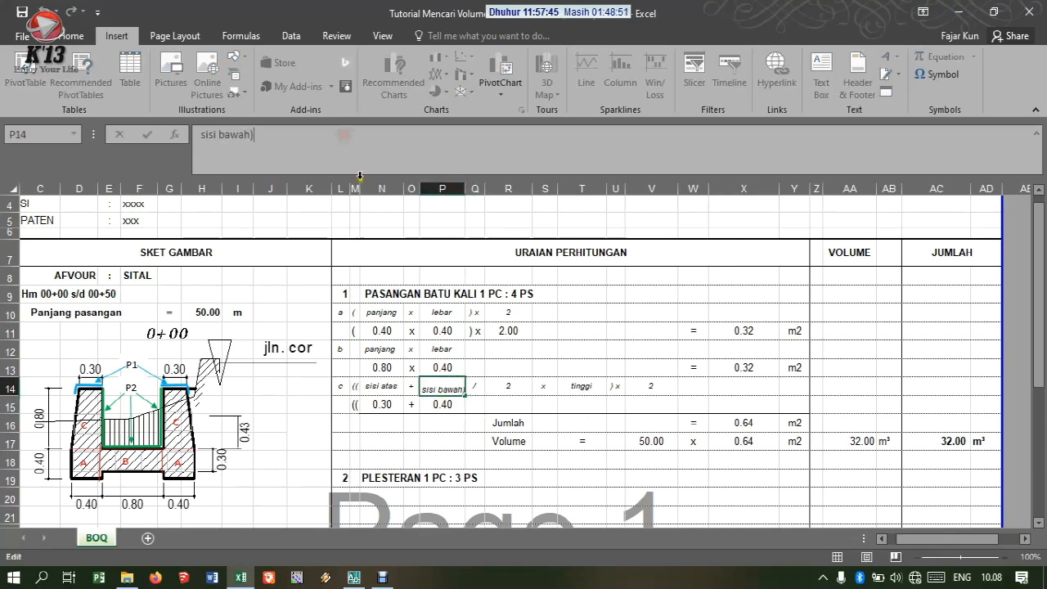
left_click(475, 385)
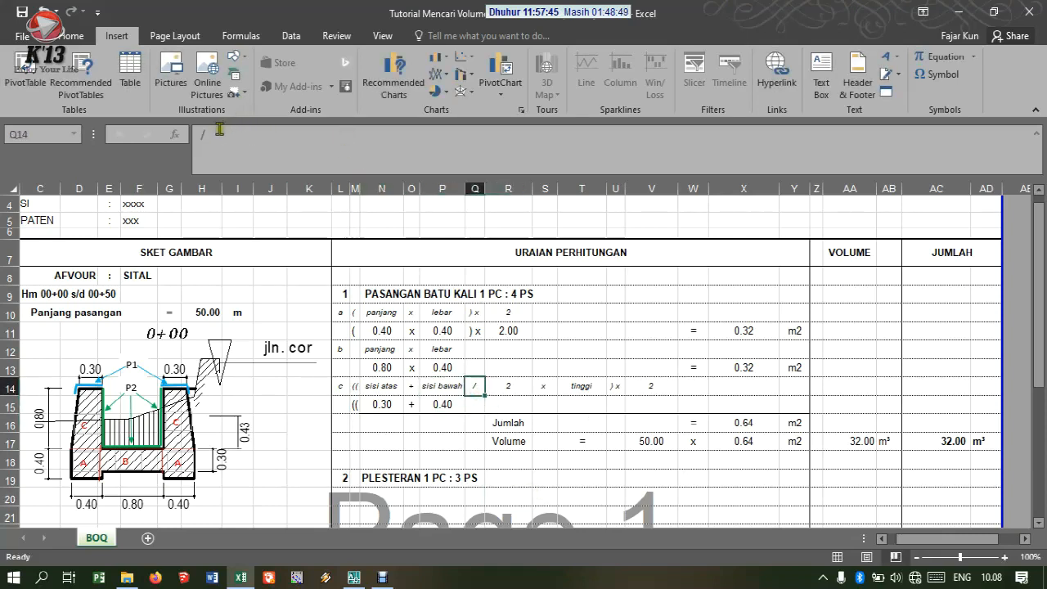
left_click(195, 135)
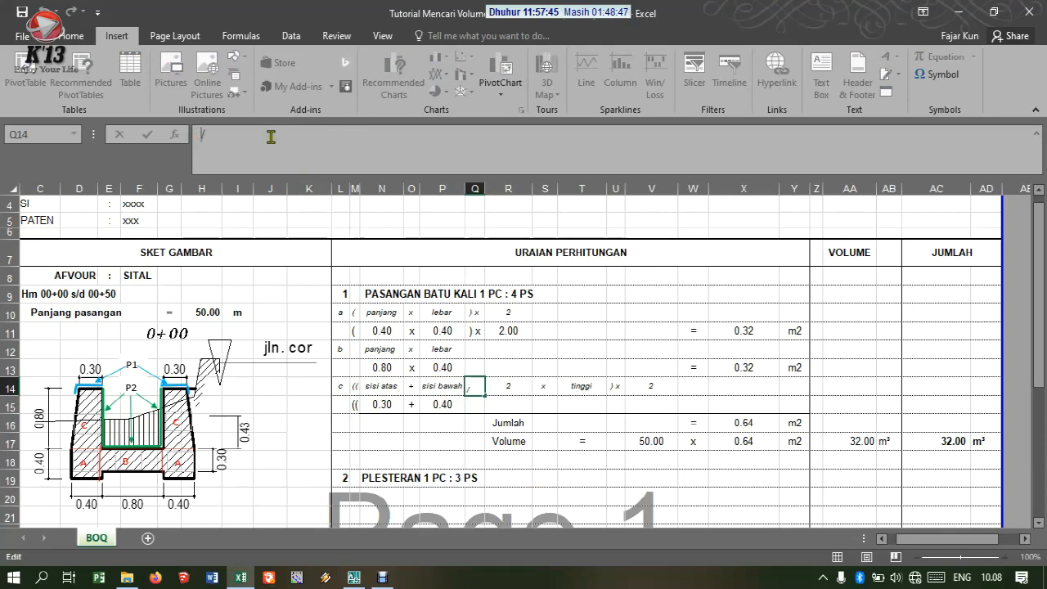
key("Return")
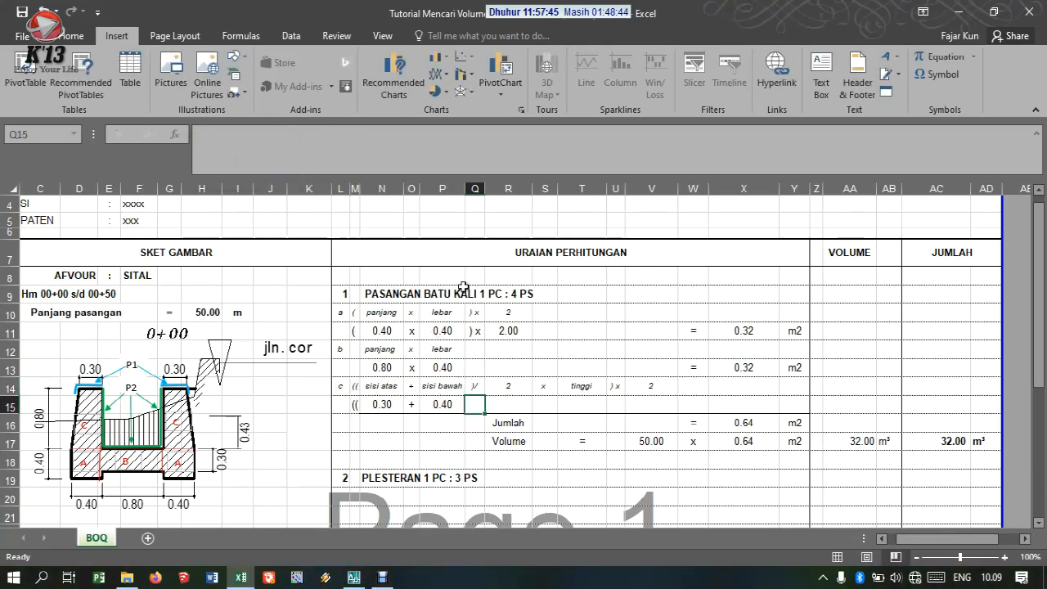
left_click(475, 385)
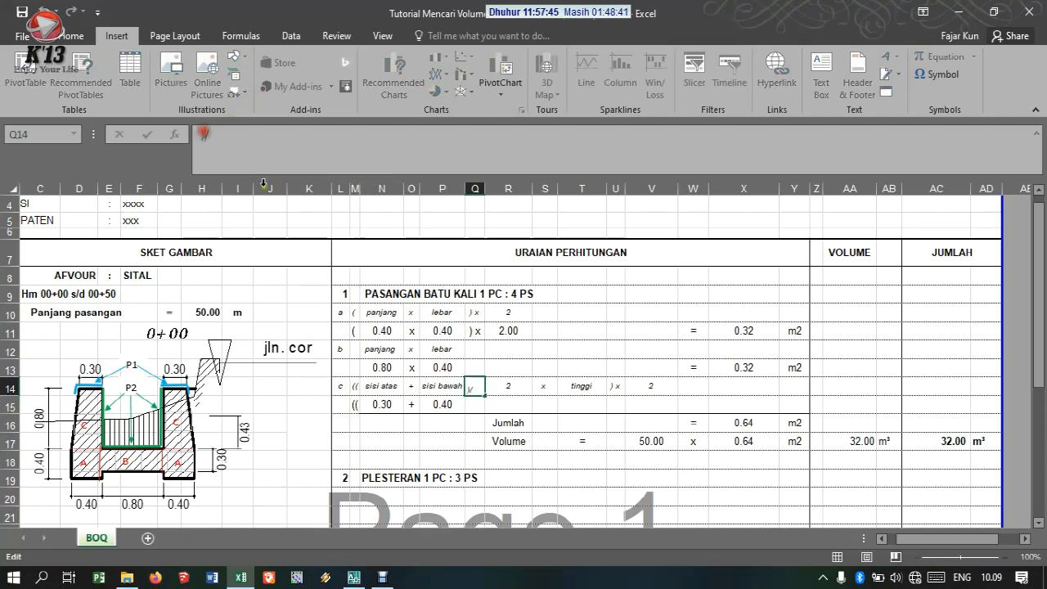
left_click_drag(446, 311, 471, 311)
Step: Continue row 15 of formula c with ") /" in Q15 and the divisor 2 in R15
left_click(476, 404)
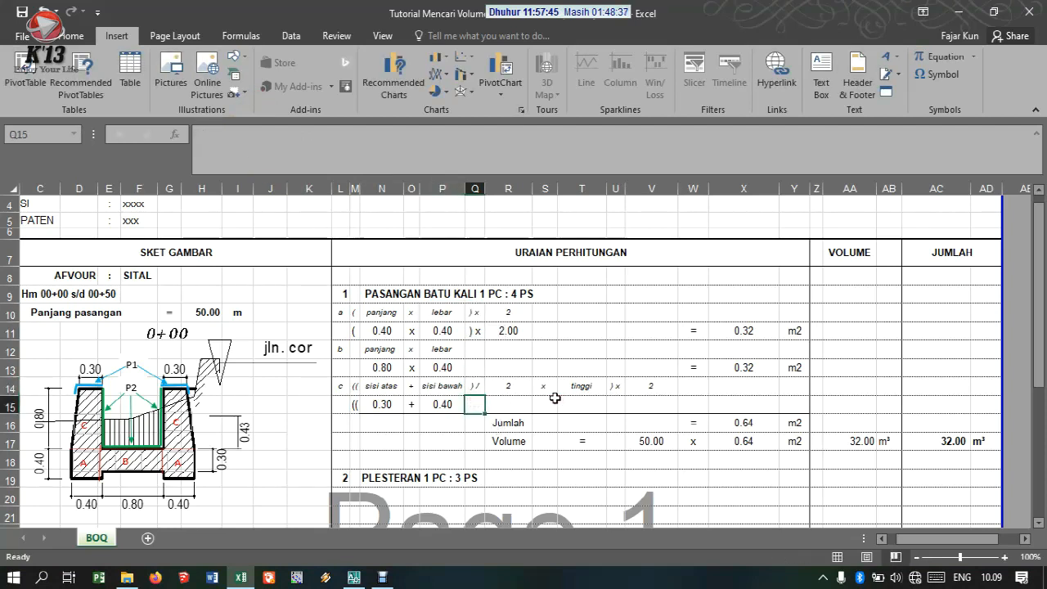
type(") /")
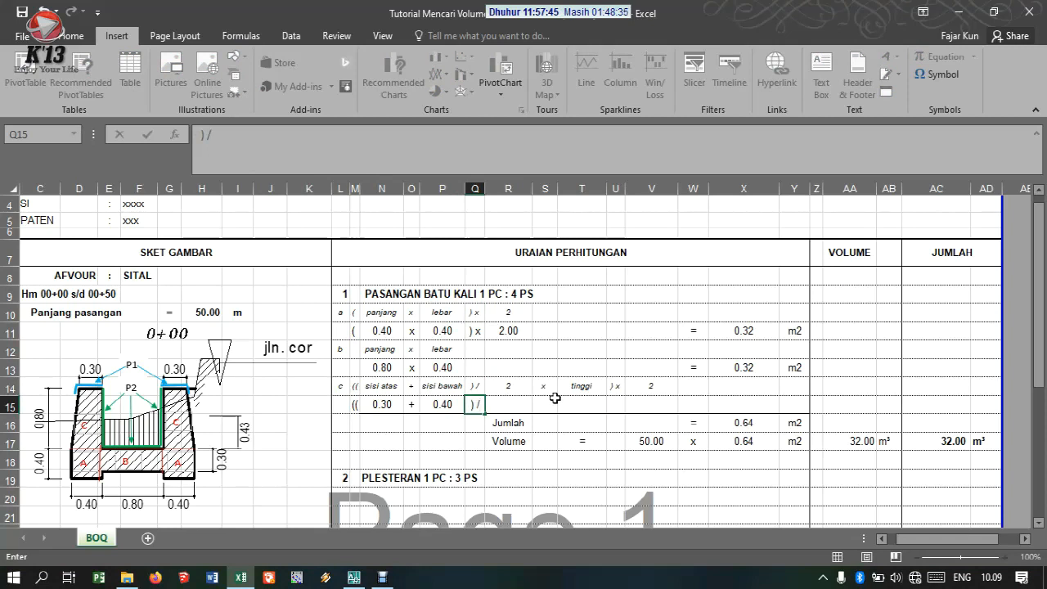
key("Tab")
type("2")
key("Tab")
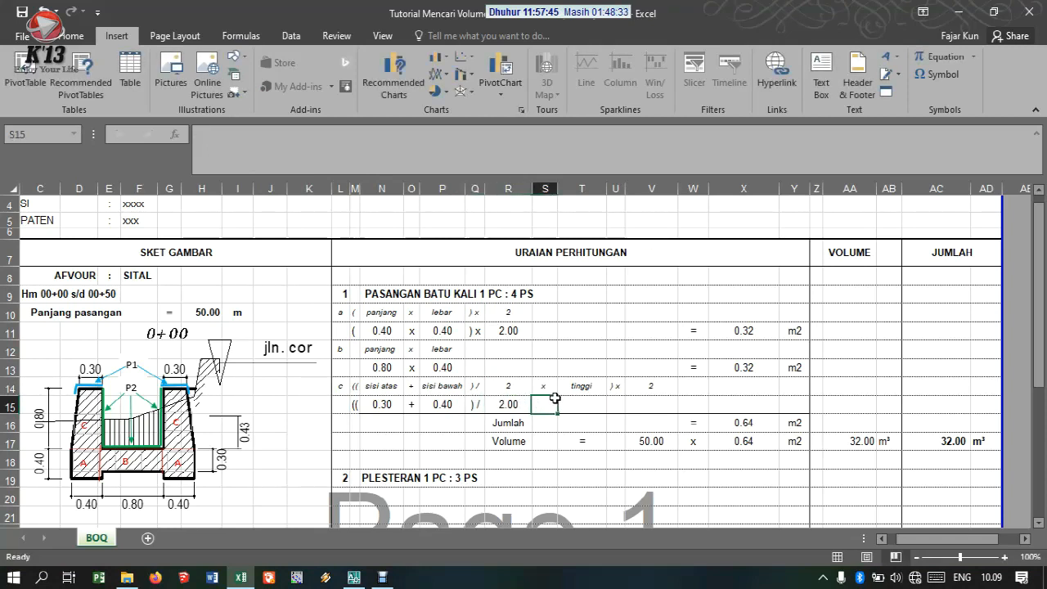
Step: Copy the formatting of the 2 in R14 onto the divisor in R15
key("Left")
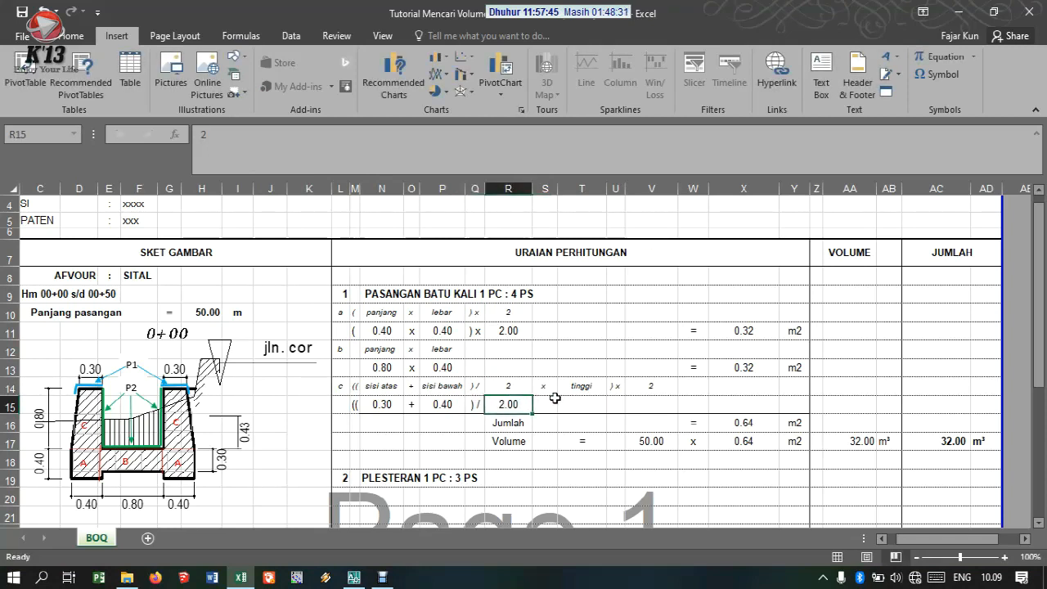
key("Up")
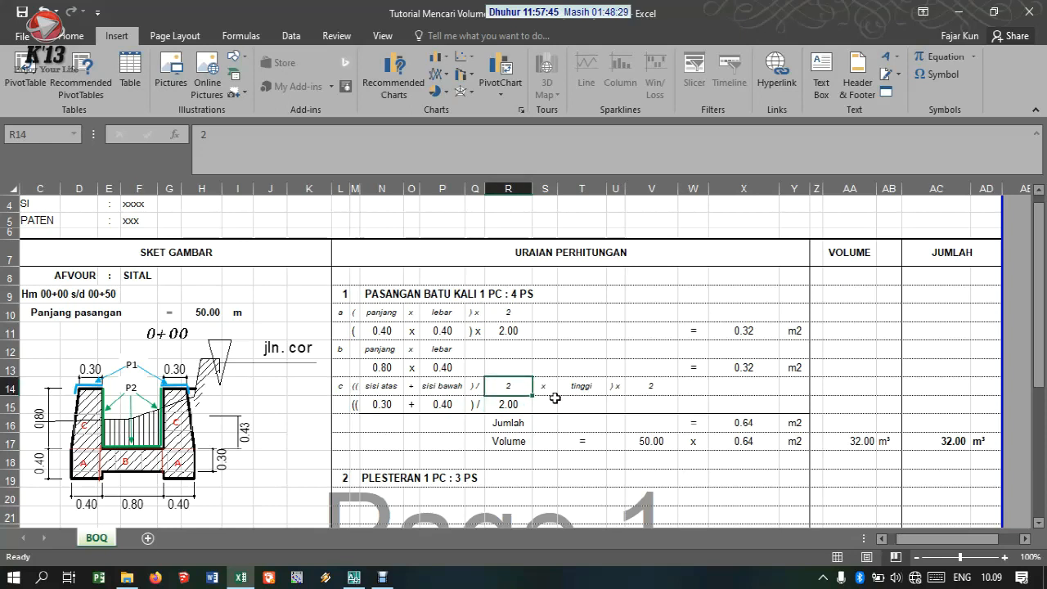
left_click(71, 36)
left_click(51, 96)
left_click(528, 403)
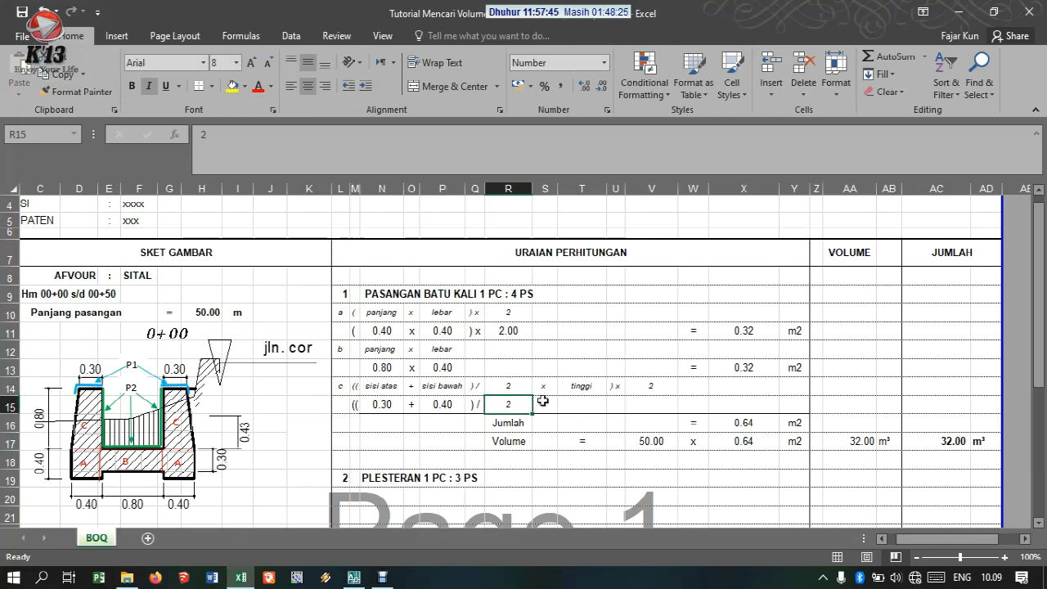
Step: Continue row 15 of formula c with "x" in S15, 0.80 in T15, ") x" in U15 and 2 in V15
left_click(544, 388)
left_click(518, 405)
left_click(536, 407)
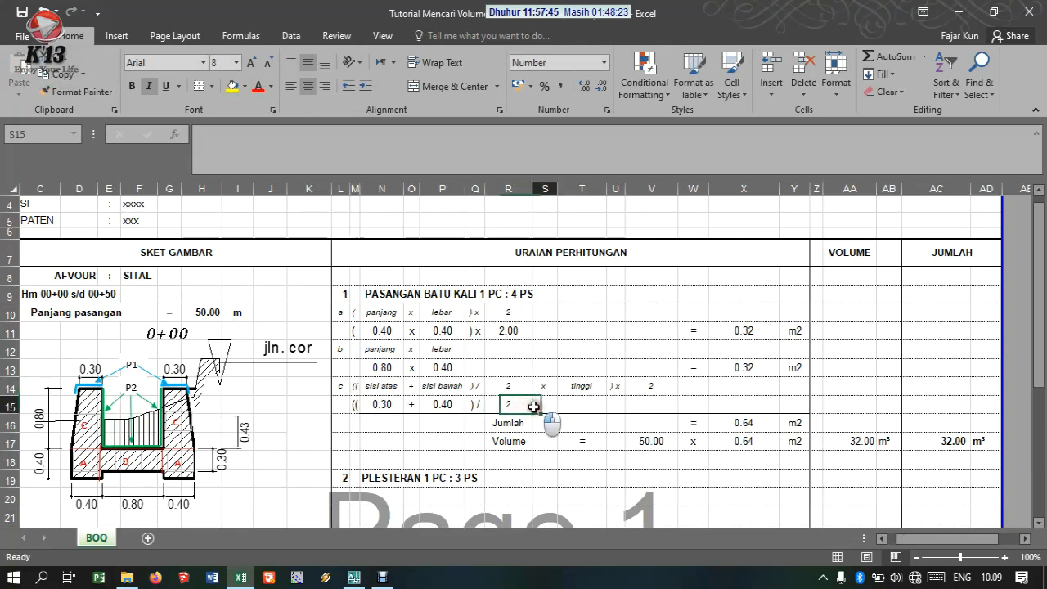
left_click(582, 408)
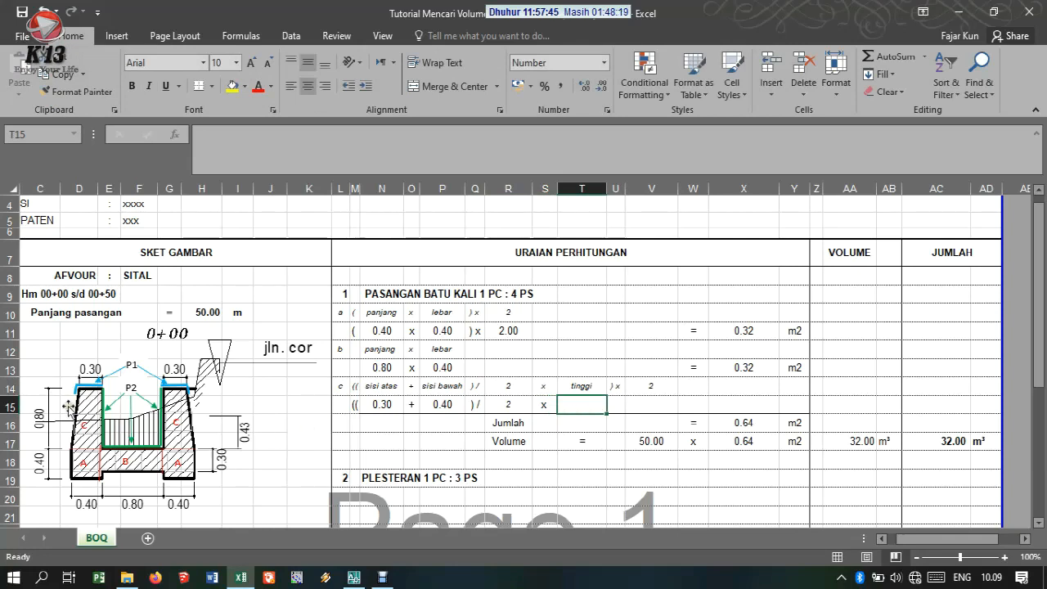
type(".8")
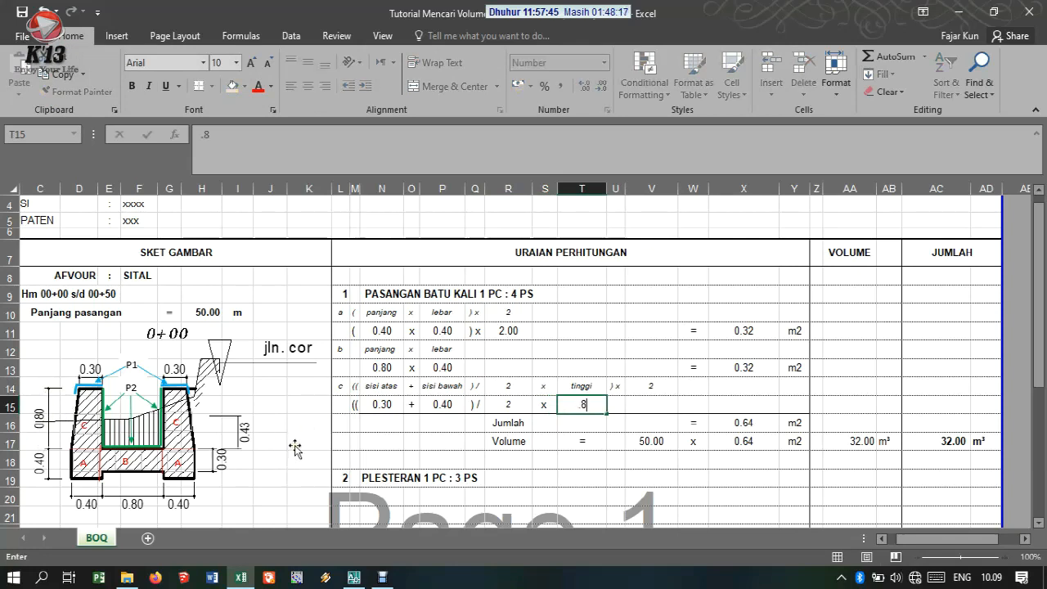
key("Tab")
type(")")
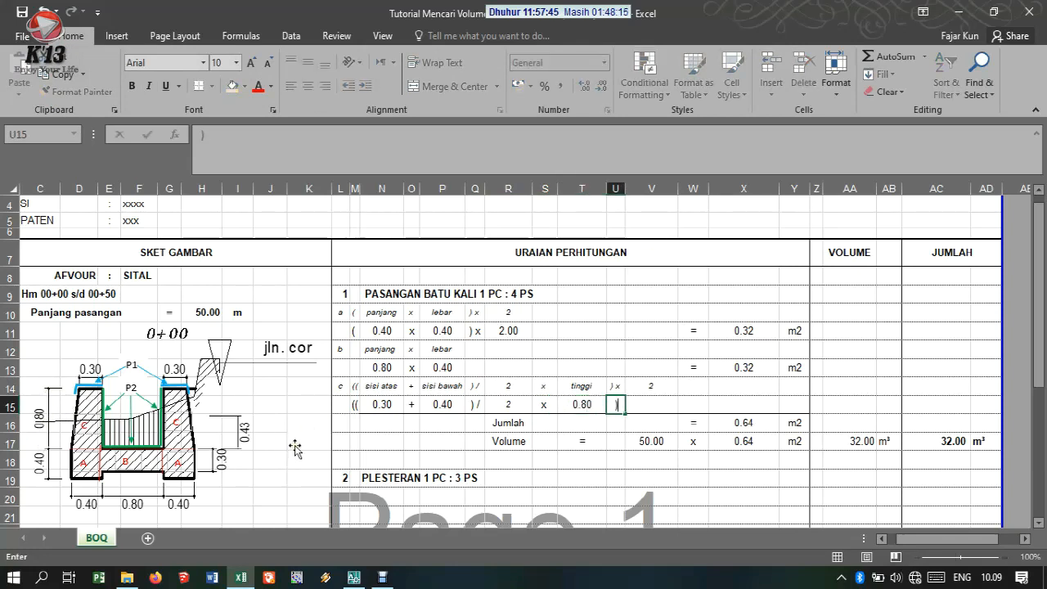
type(" x")
key("Tab")
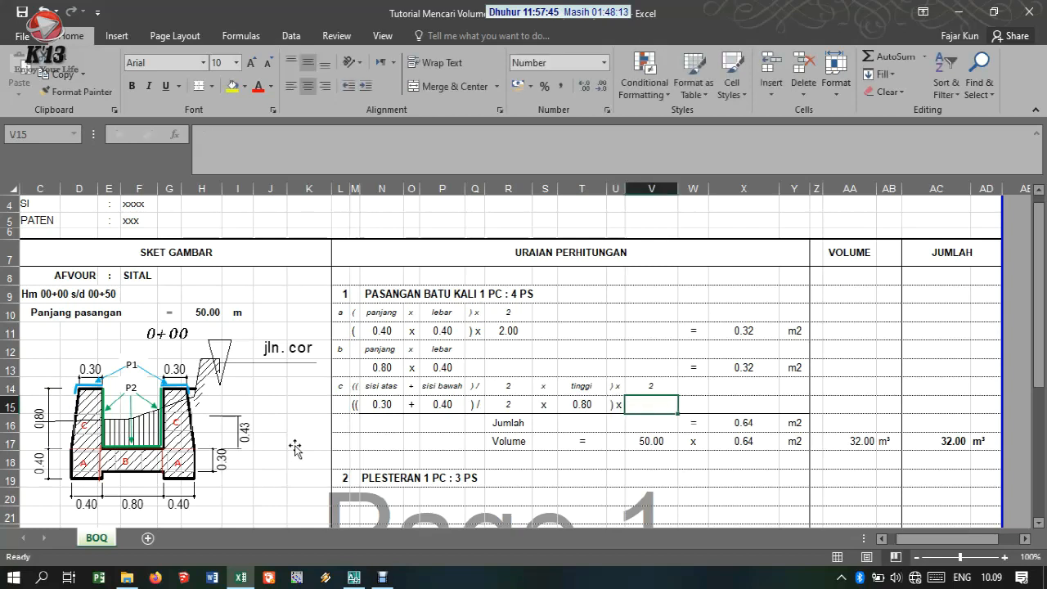
type("2")
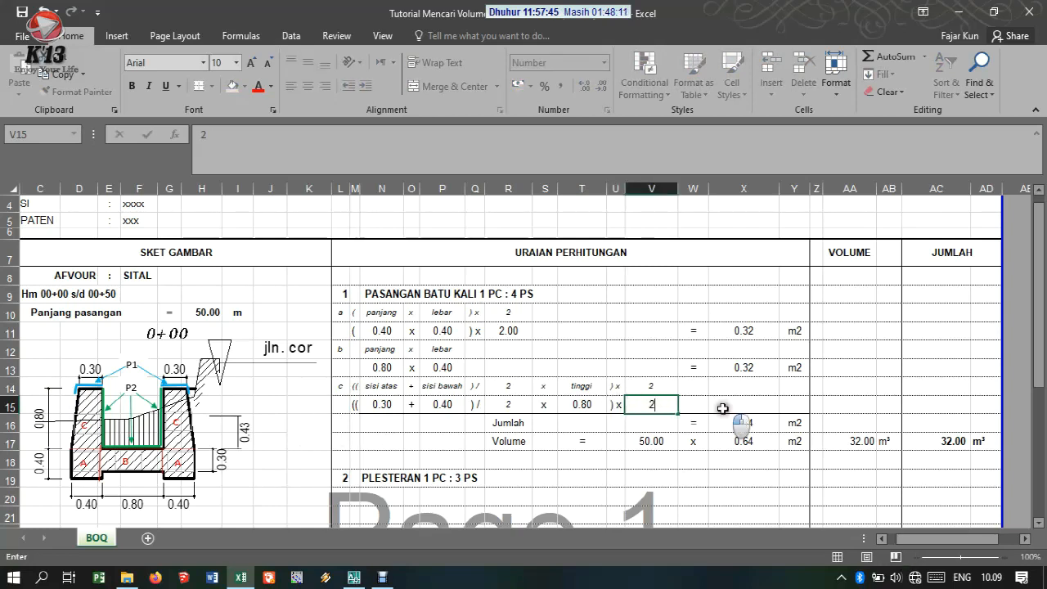
Step: Enter a plain equals sign in W15 of formula c, discarding any cell reference picked up while entering it
left_click(692, 407)
type("=")
left_click(742, 405)
left_click(747, 393)
left_click(745, 403)
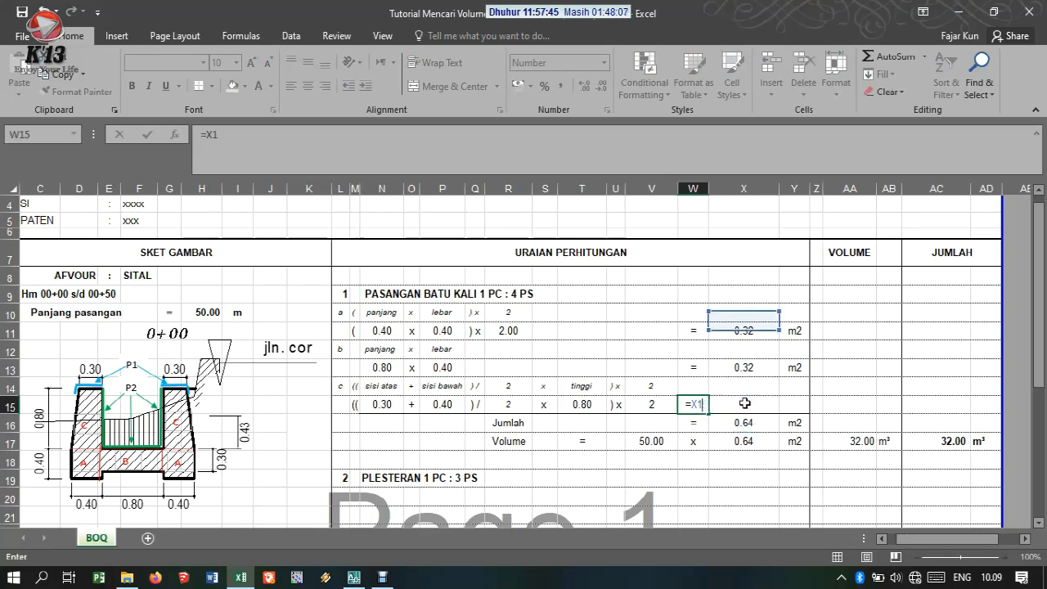
key("BackSpace")
key("BackSpace")
key("BackSpace")
key("Escape")
Step: Enter the formula =(N15+P15)/R15 in X15, accepting the correction that drops the surplus closing parenthesis
left_click(746, 403)
type("=(")
left_click(384, 402)
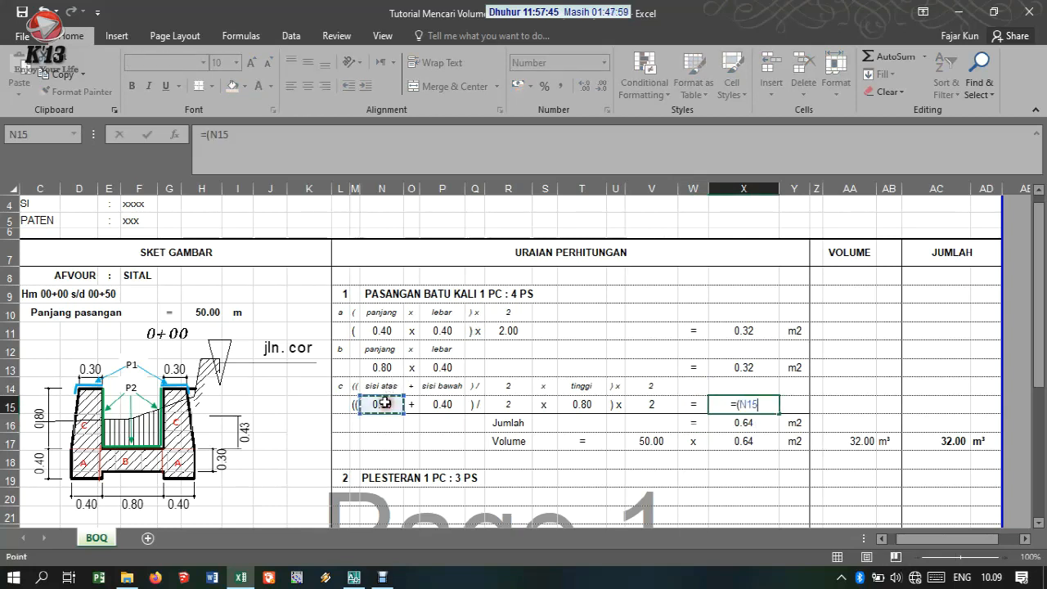
type("+")
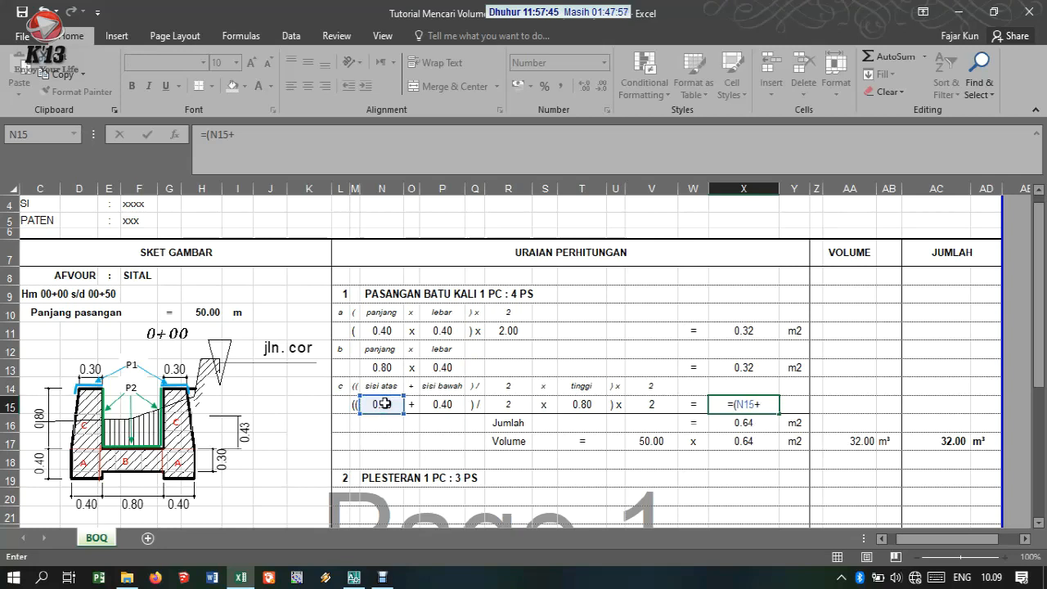
left_click(441, 403)
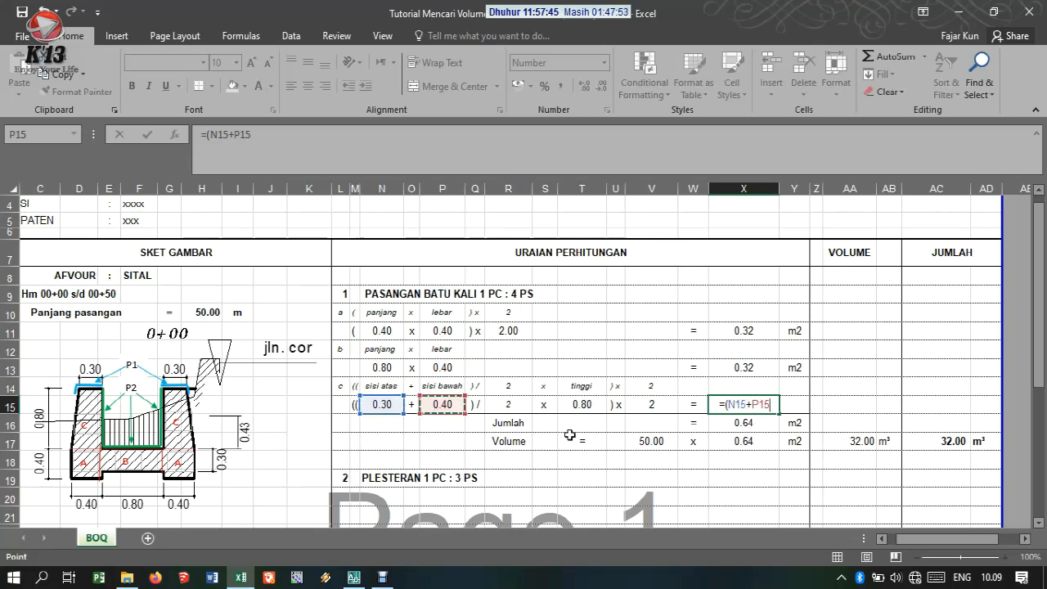
type(")/2")
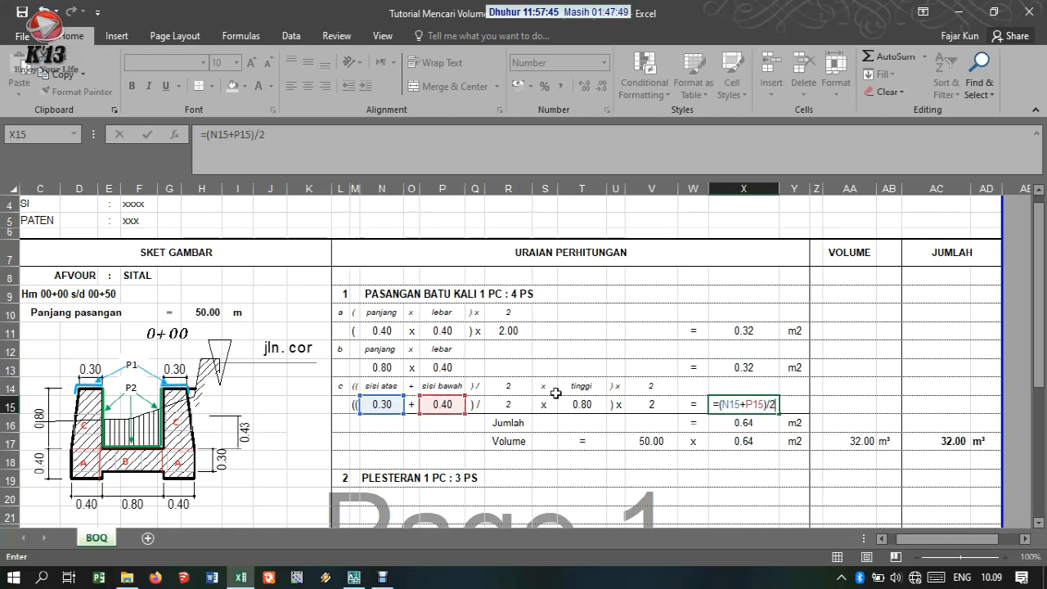
key("BackSpace")
left_click(523, 403)
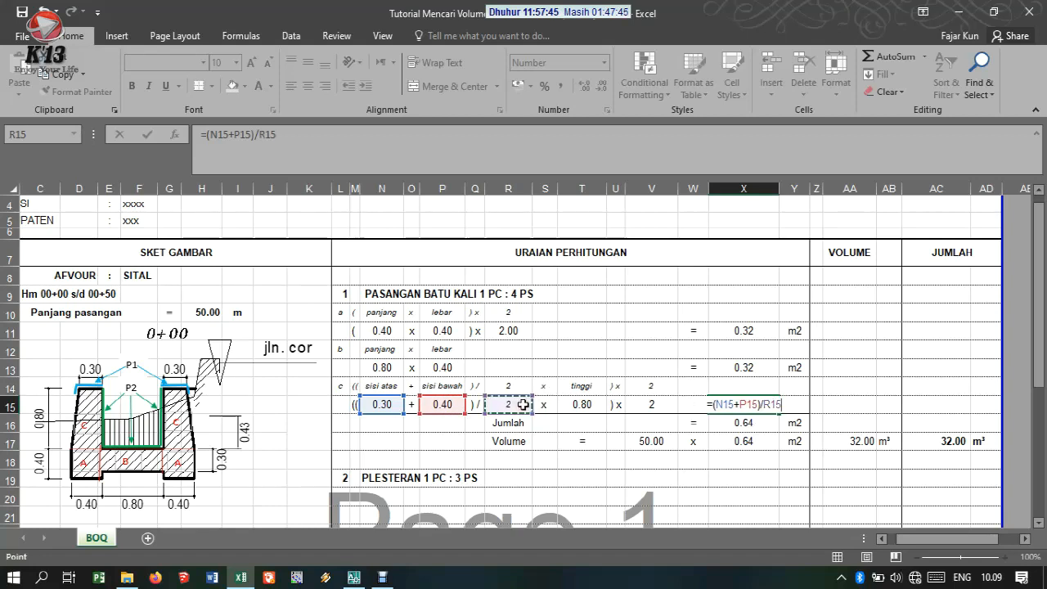
type(")")
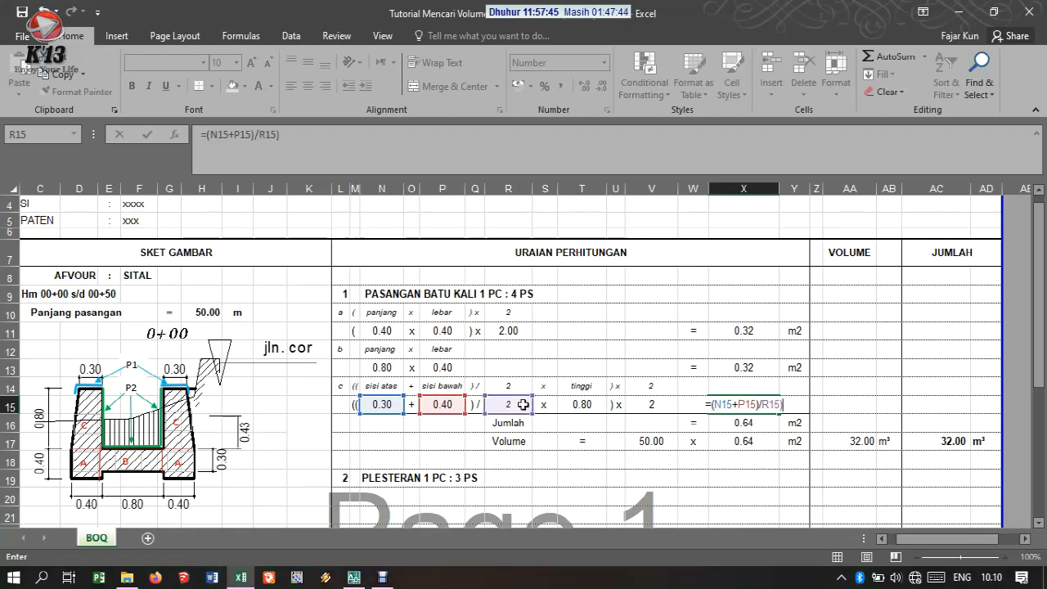
key("Return")
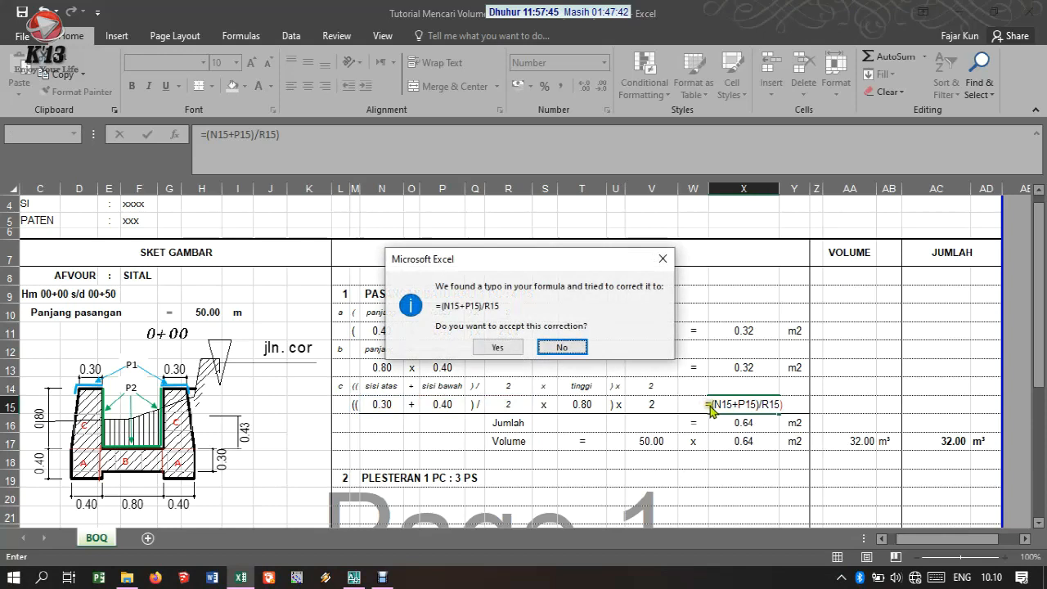
left_click(521, 351)
Step: Extend the X15 formula with the height and the multiplier so it reads =(((N15+P15)/R15)*T15)*V15
left_click(736, 404)
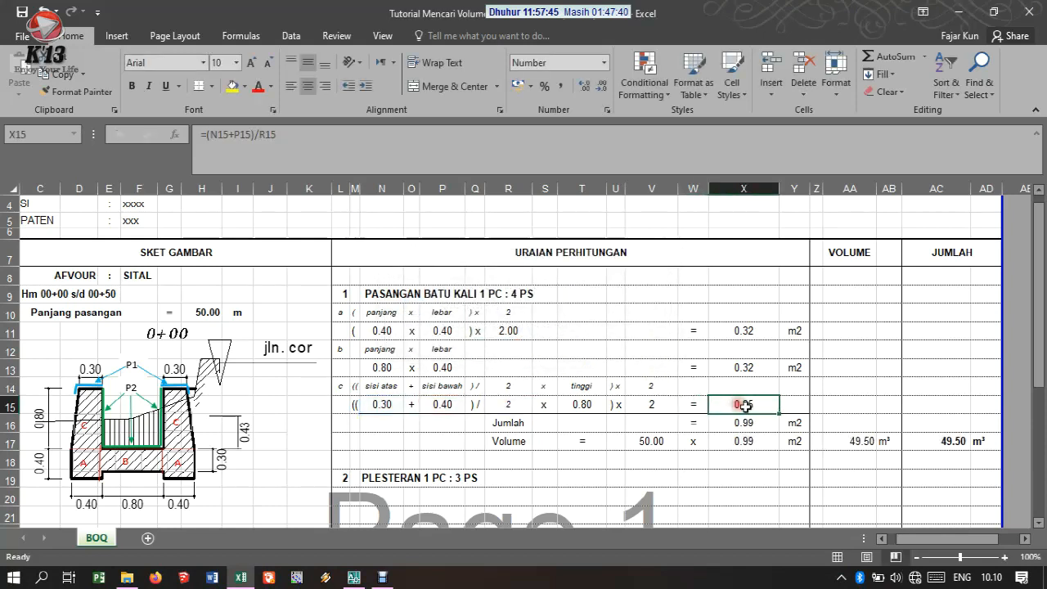
left_click(207, 134)
type("(")
left_click(381, 133)
type(")")
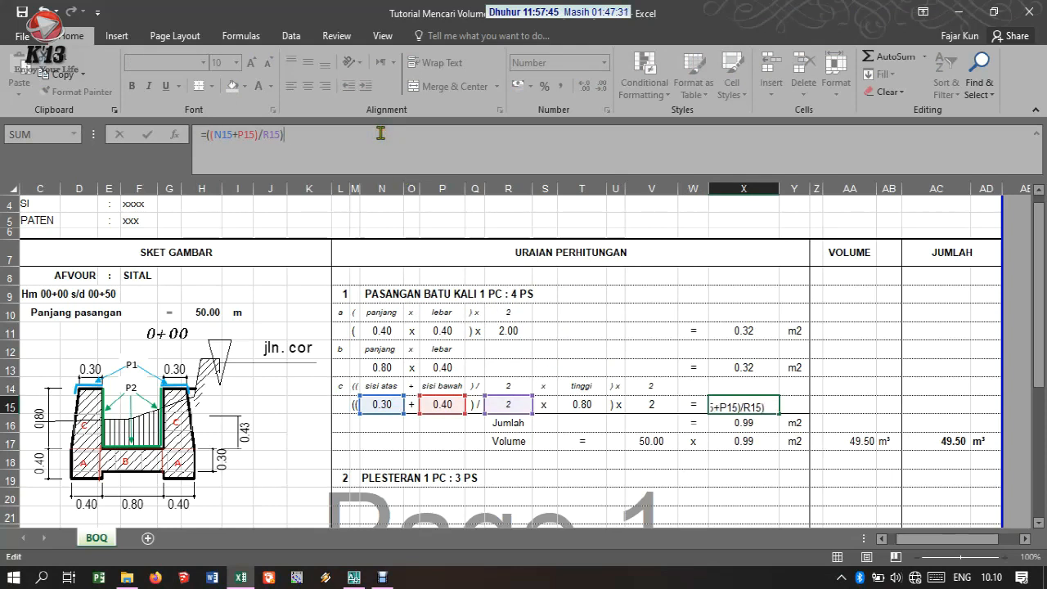
type("*")
left_click(577, 403)
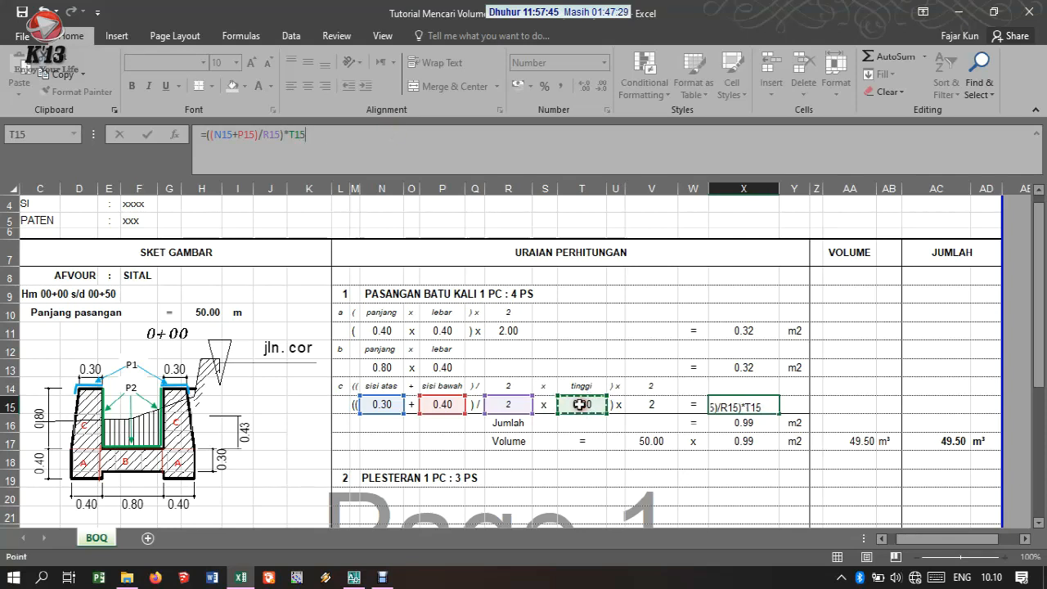
type(")")
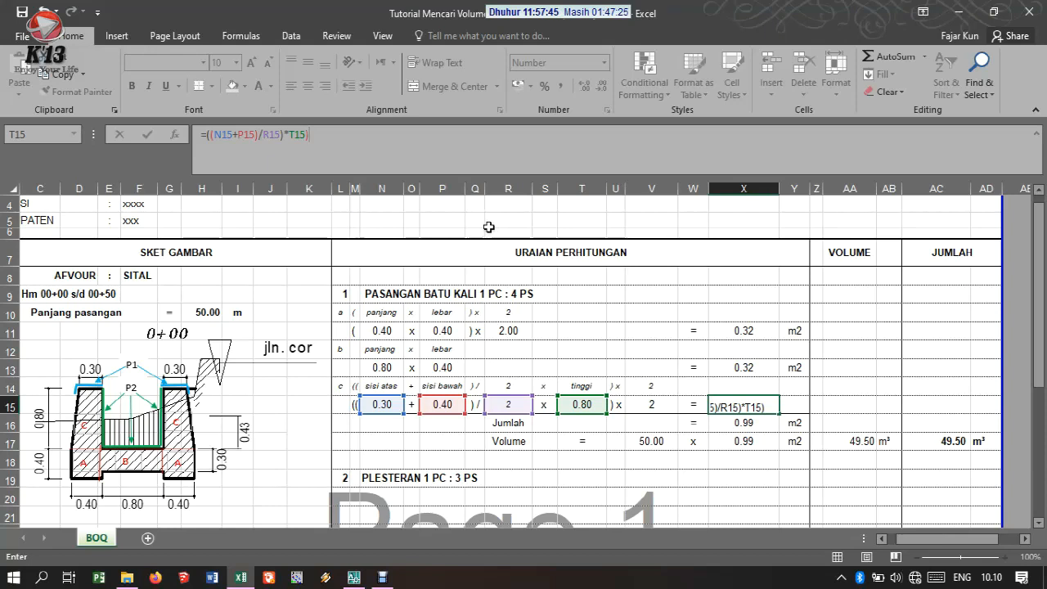
left_click(212, 135)
type("(")
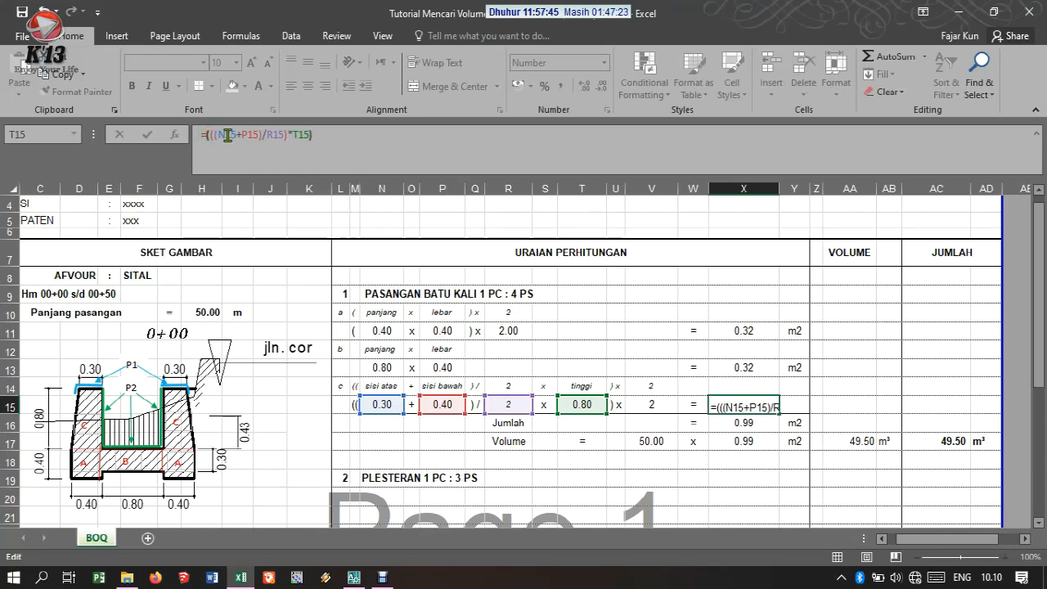
left_click(386, 157)
type("*")
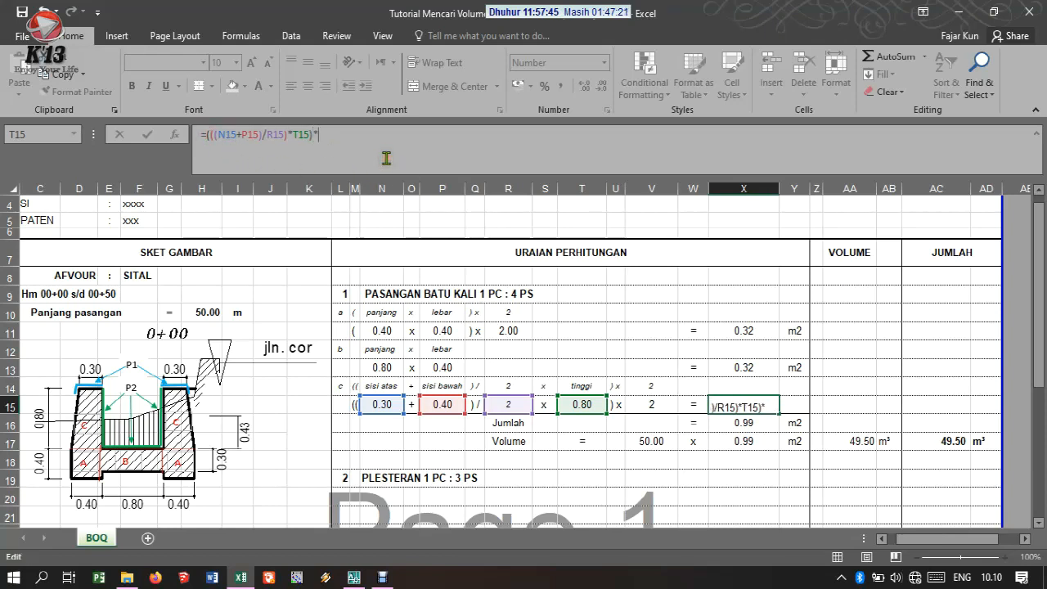
left_click(647, 401)
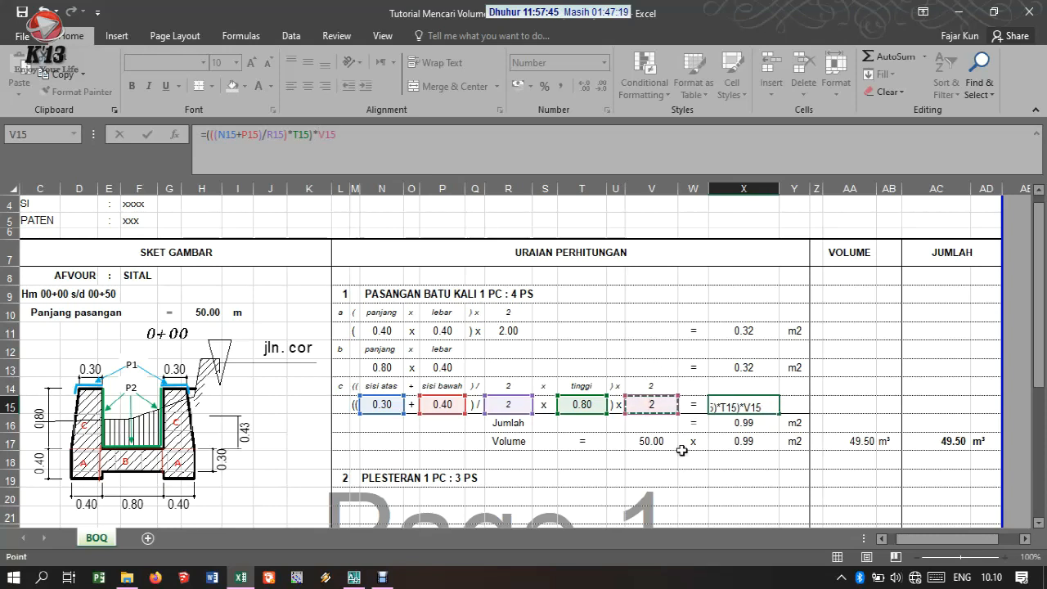
key("Return")
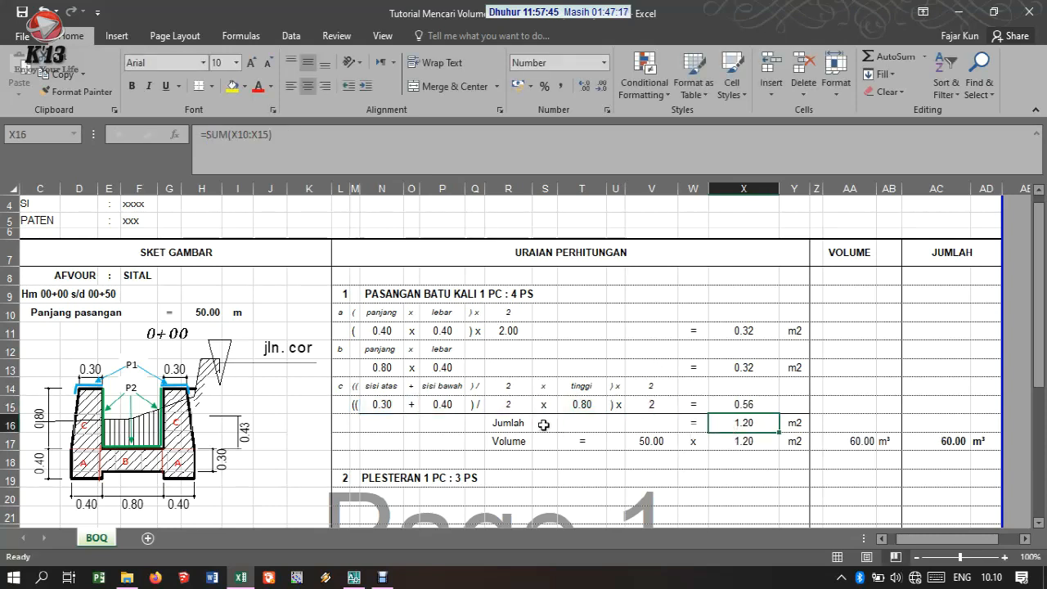
Step: Review the formulas behind the Jumlah total in X16 and the Volume row cells V17, X17 and AA17
double_click(738, 423)
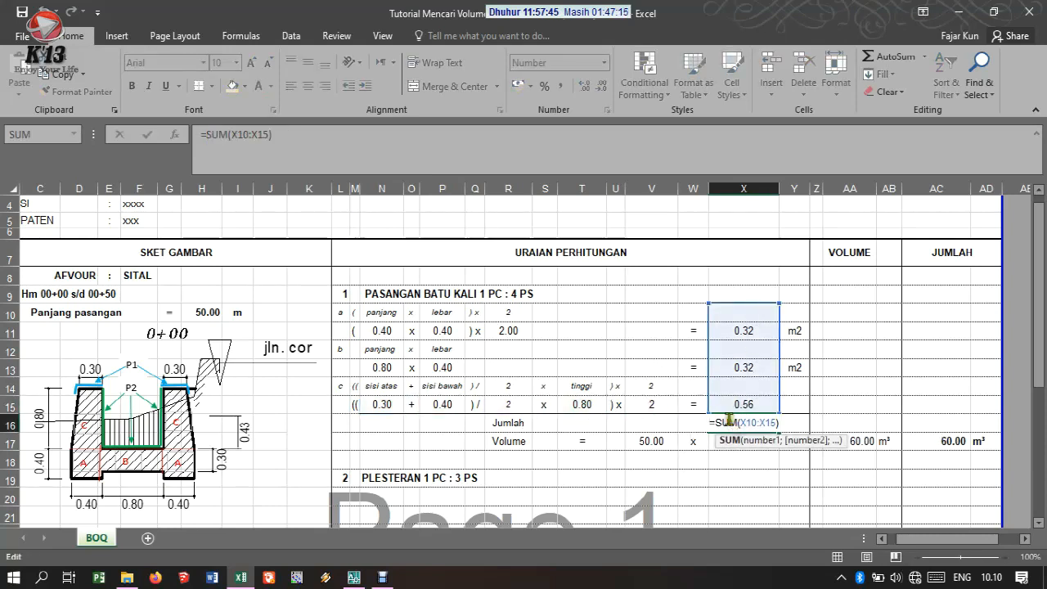
key("Escape")
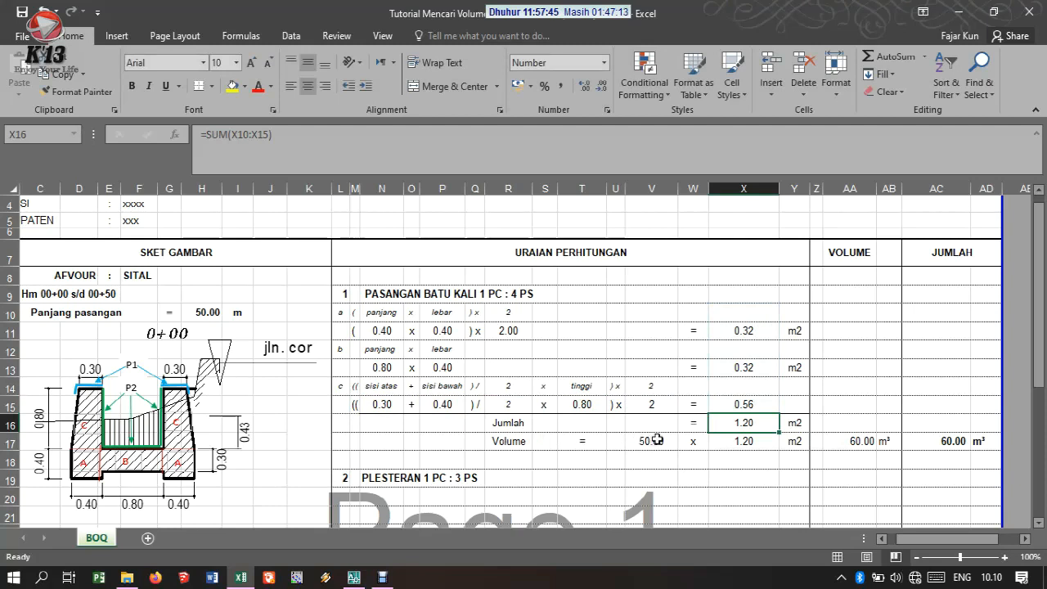
left_click(662, 439)
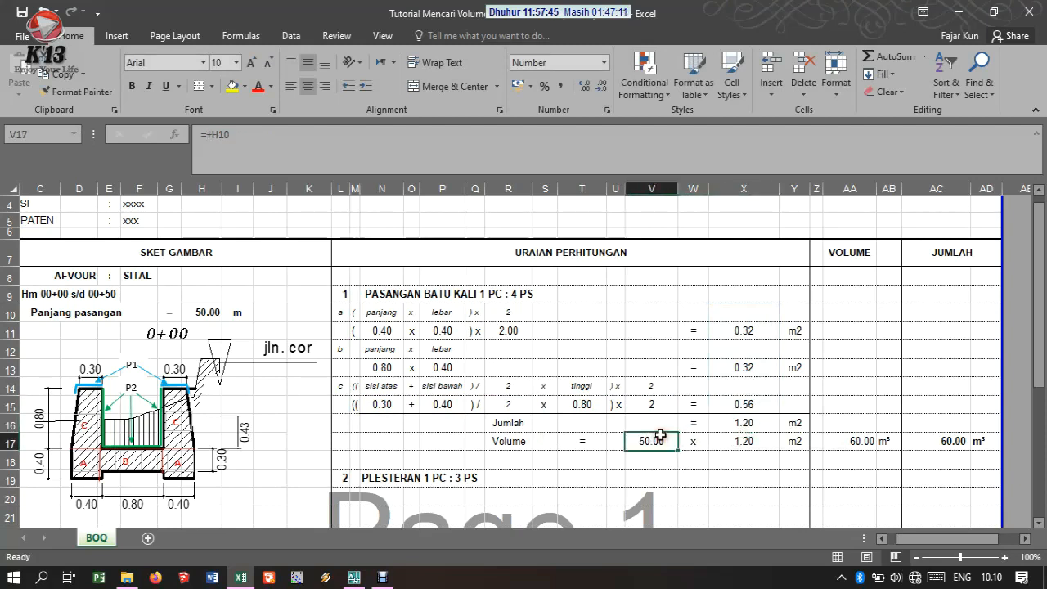
double_click(660, 440)
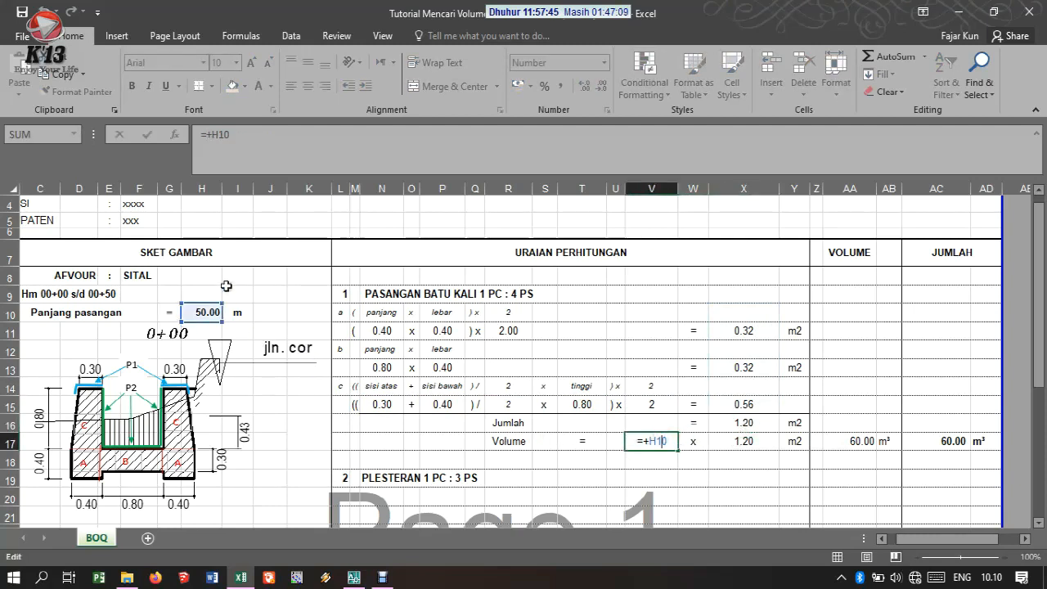
key("Escape")
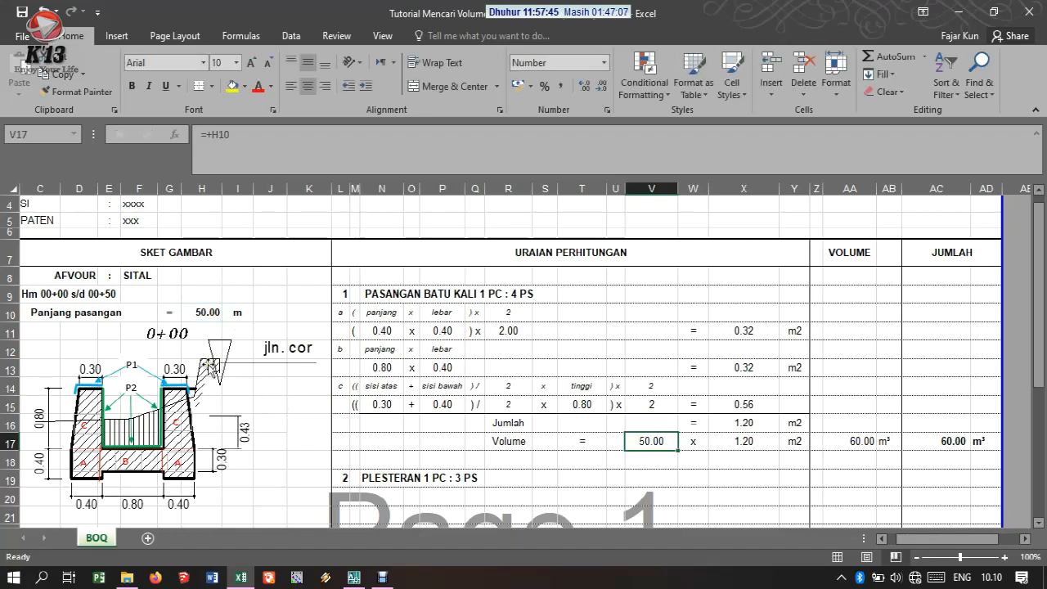
scroll(185, 342, "down", 3)
scroll(204, 381, "down", 7)
scroll(211, 385, "up", 10)
scroll(211, 385, "down", 16)
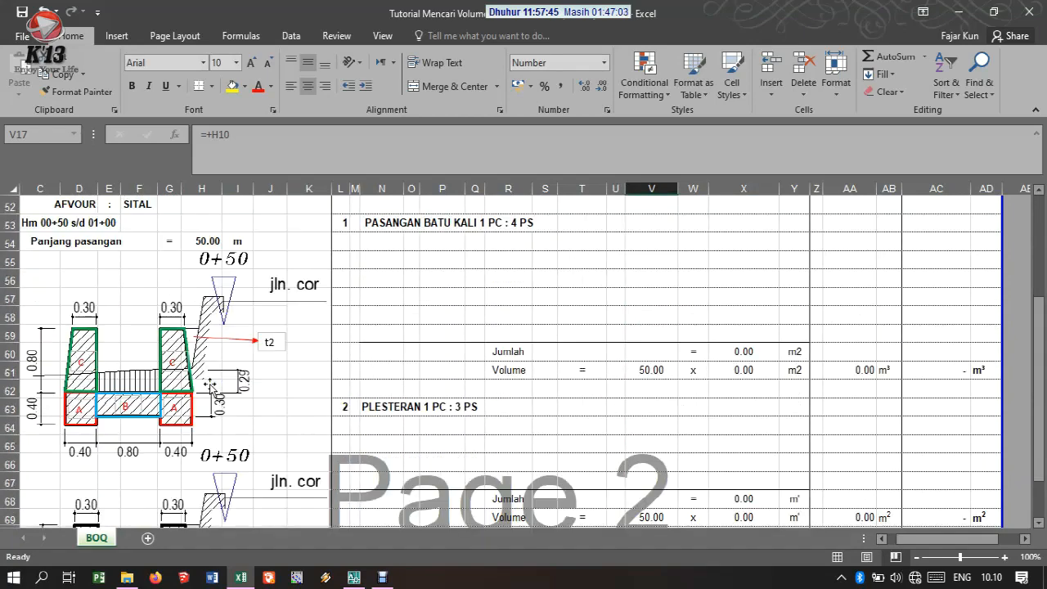
scroll(211, 391, "up", 9)
scroll(211, 390, "up", 7)
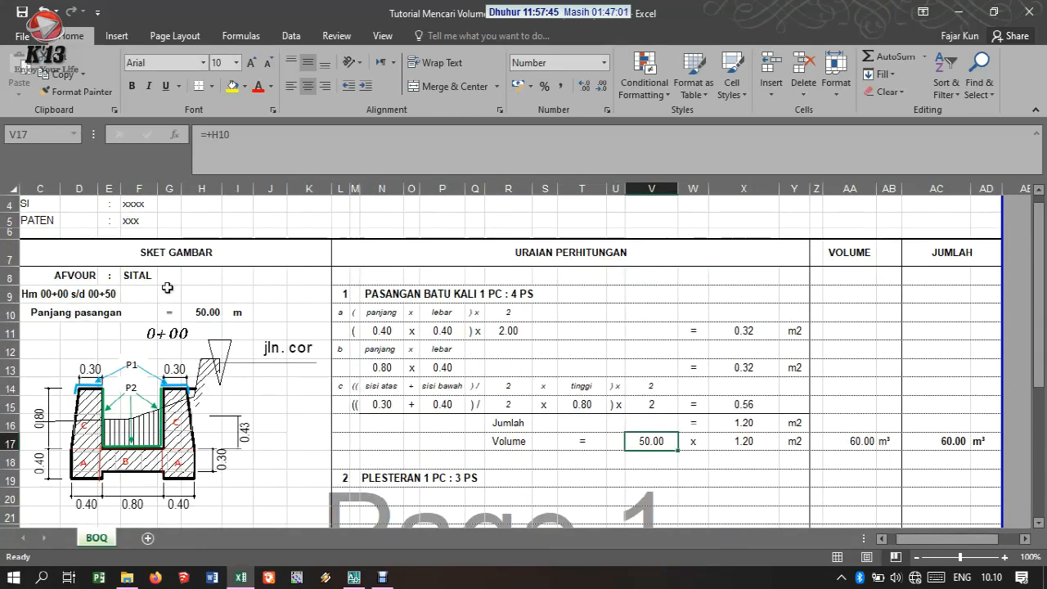
left_click(745, 441)
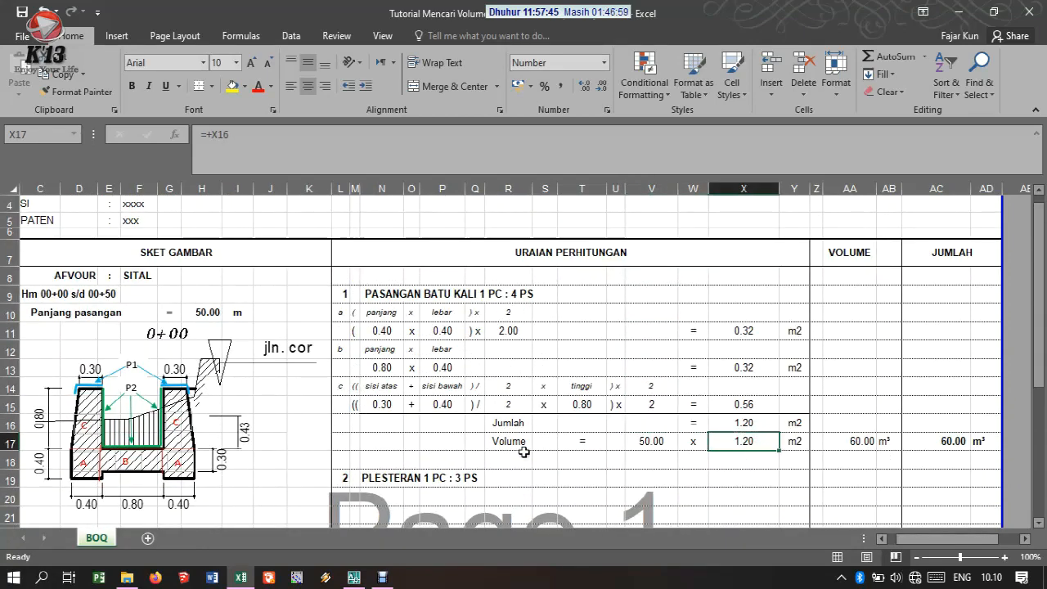
double_click(856, 441)
key("Escape")
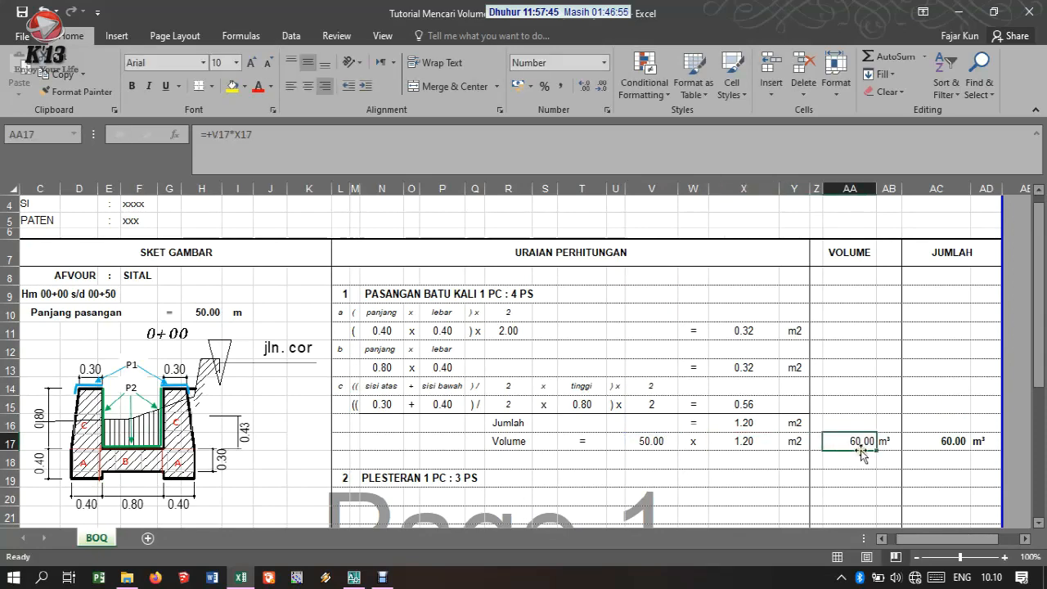
Step: Enter the label "p1" in L20 under the PLESTERAN 1 PC : 3 PS heading
scroll(573, 353, "down", 3)
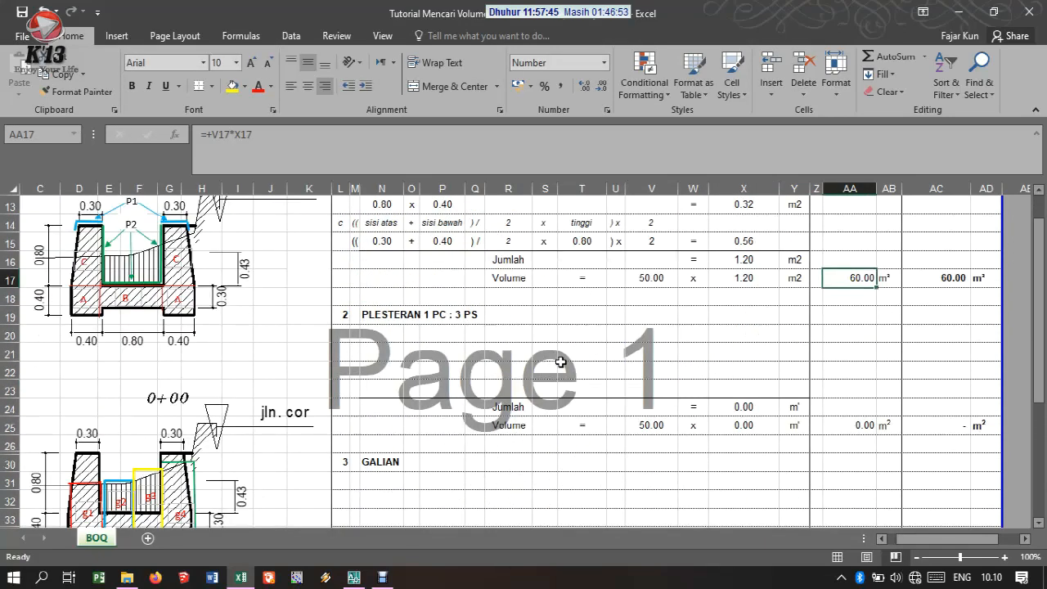
scroll(484, 360, "up", 1)
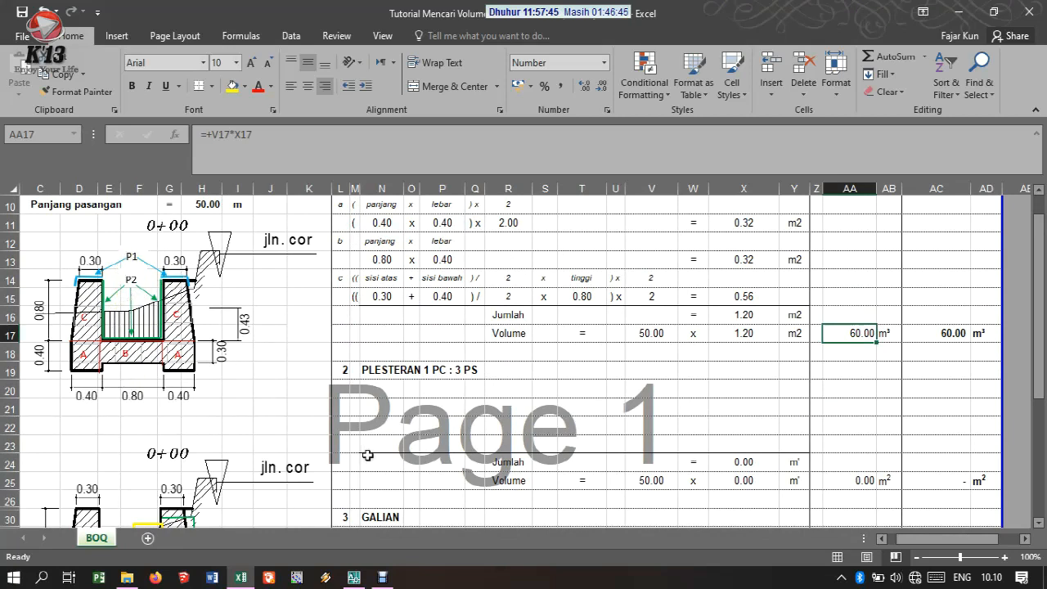
left_click(345, 396)
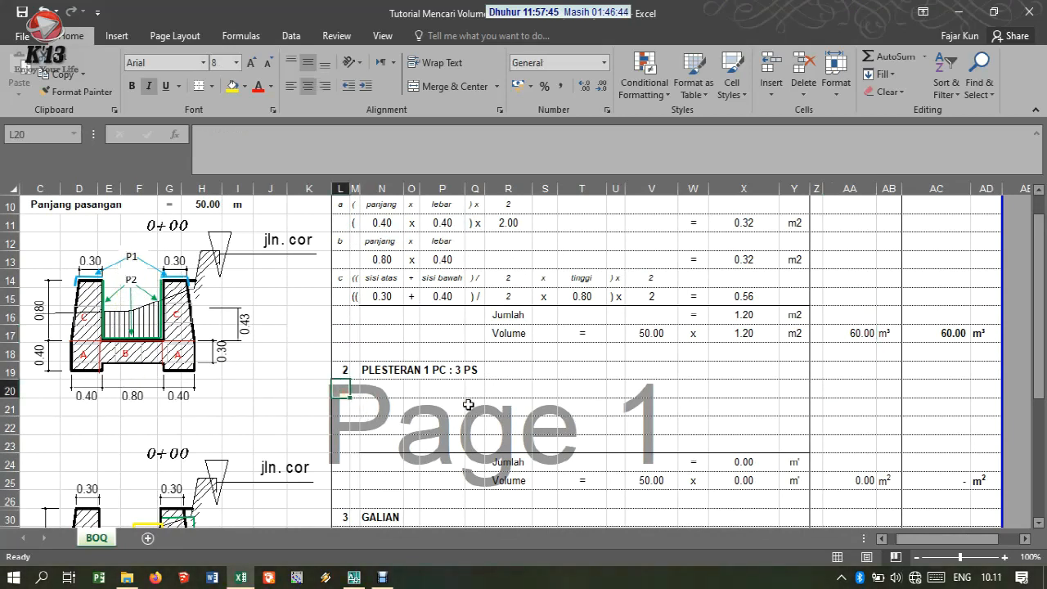
type("p1")
key("Tab")
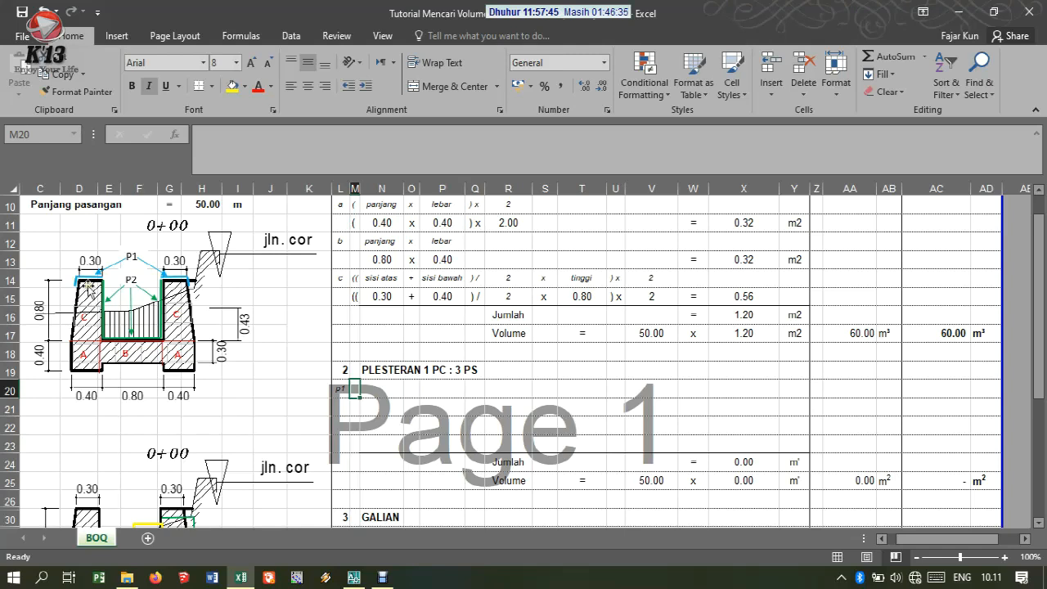
Step: Label N20 "sisi samping" in the p1 row, with an opening parenthesis in M20 and a plus sign in O20
key("Tab")
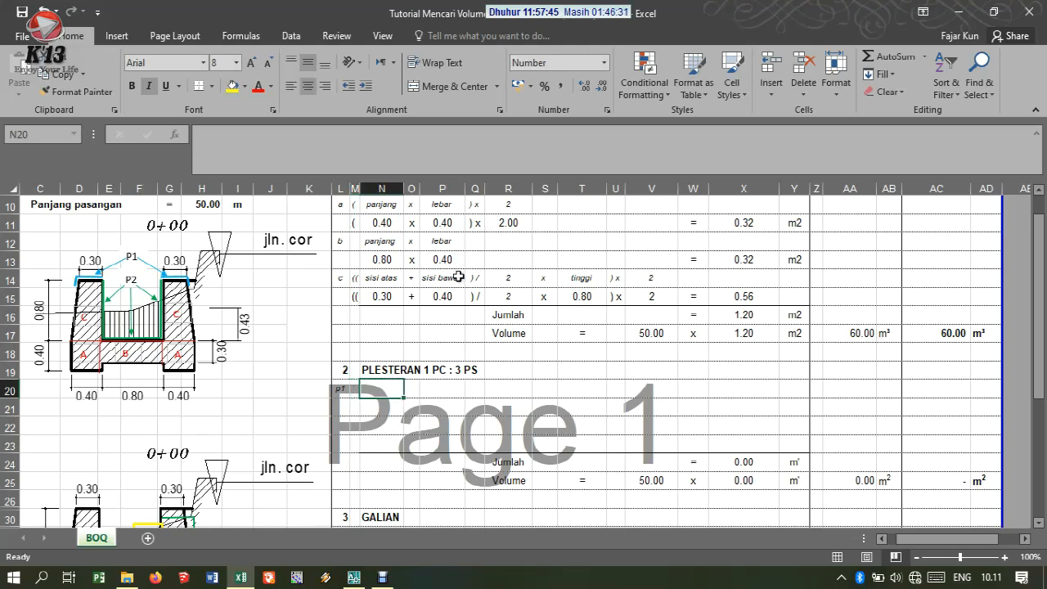
type("sisi samping")
key("Return")
key("Tab")
key("Left")
key("Left")
type("(")
key("Right")
key("Right")
key("Right")
key("Left")
type("+")
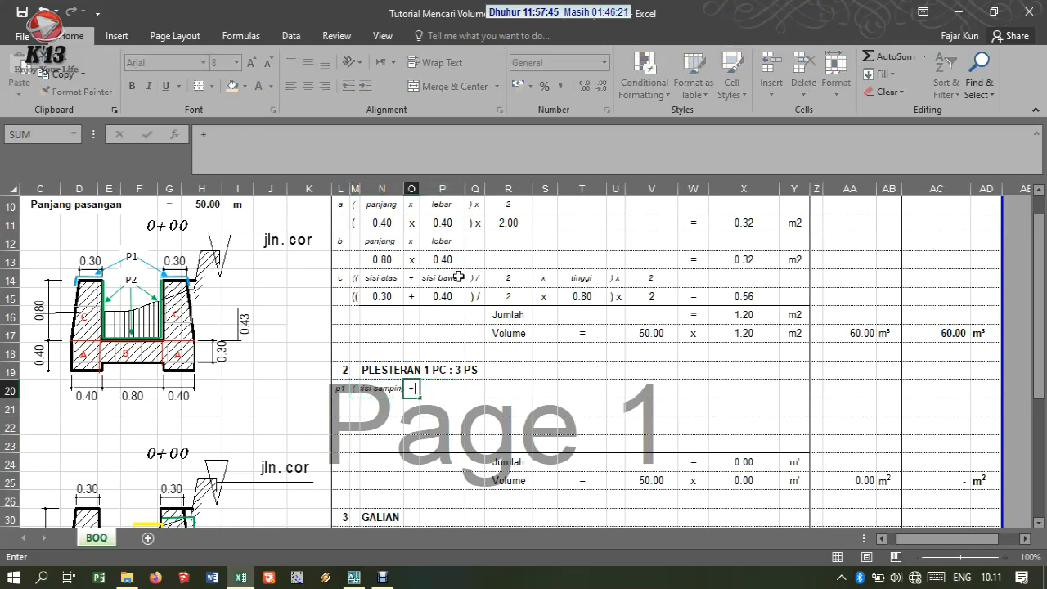
key("Right")
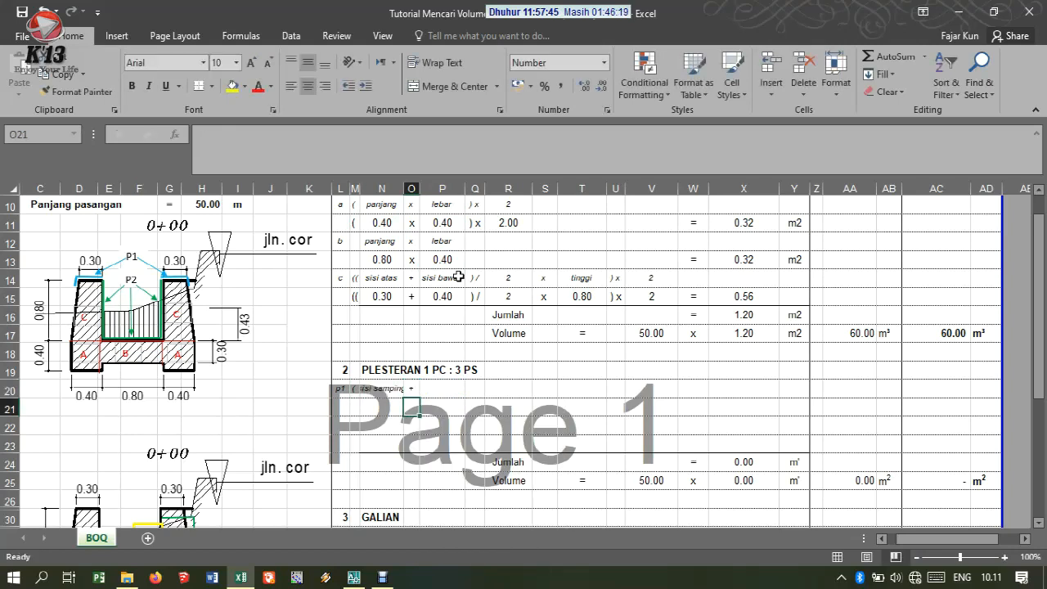
key("Left")
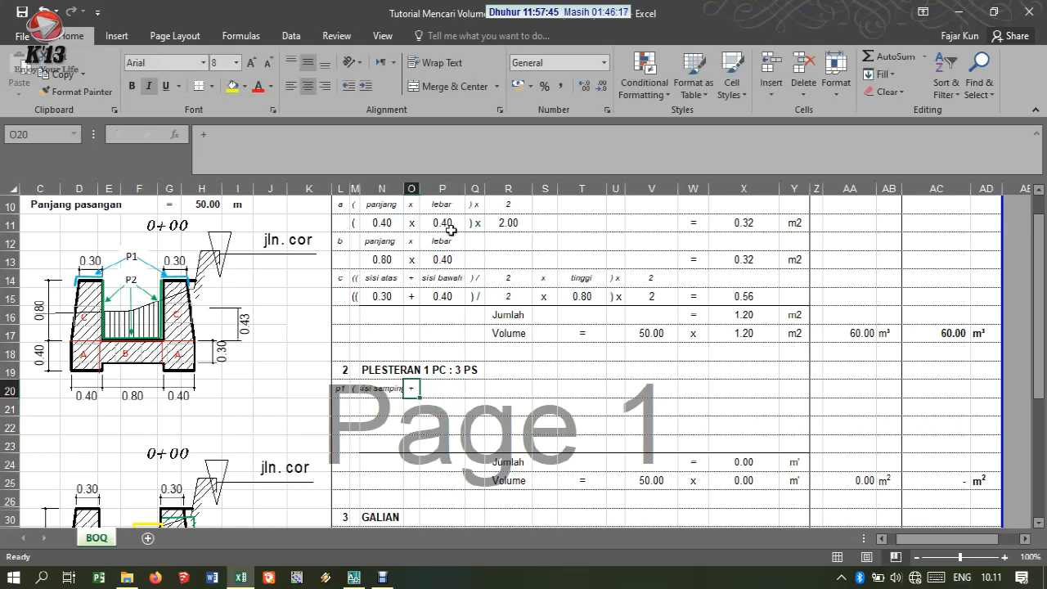
Step: Widen column N slightly and shorten the N20 label to "samping", keeping the parenthesis and plus sign around it
left_click_drag(403, 183, 407, 183)
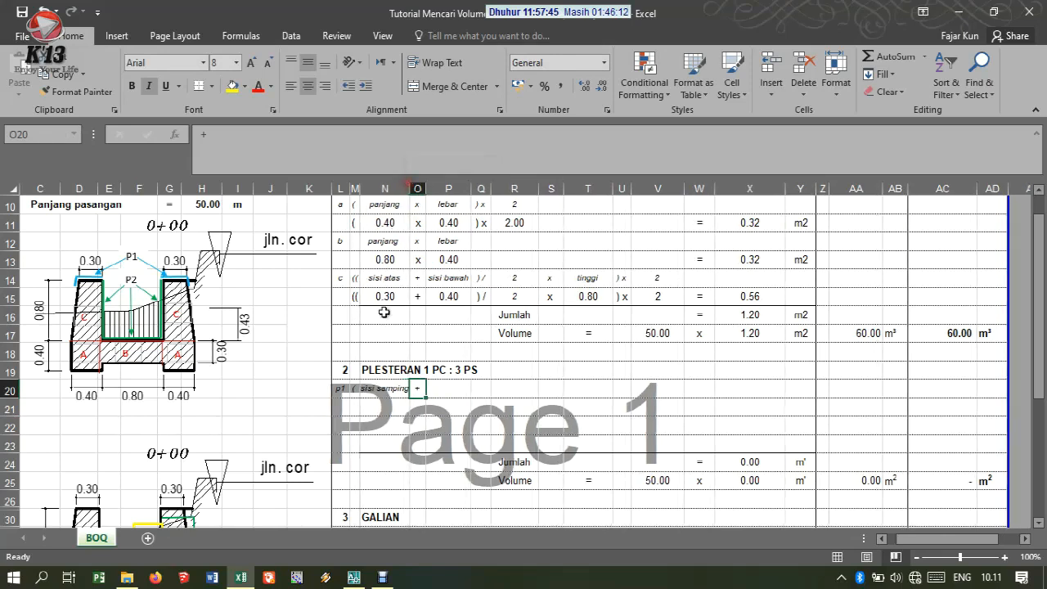
left_click(382, 388)
type("samping")
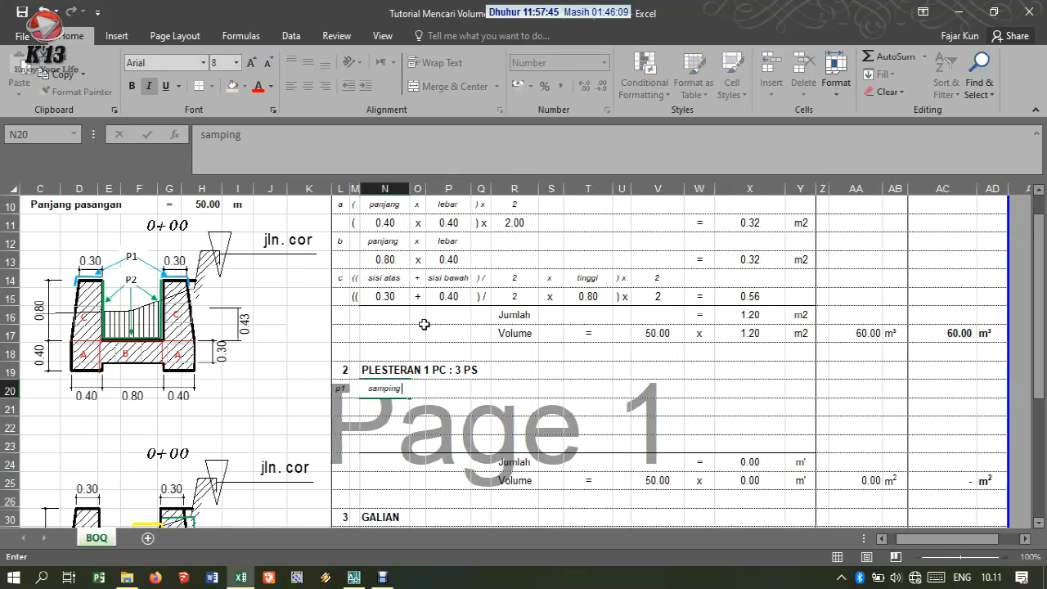
key("Left")
type("(")
key("Right")
key("Right")
type("+")
key("Right")
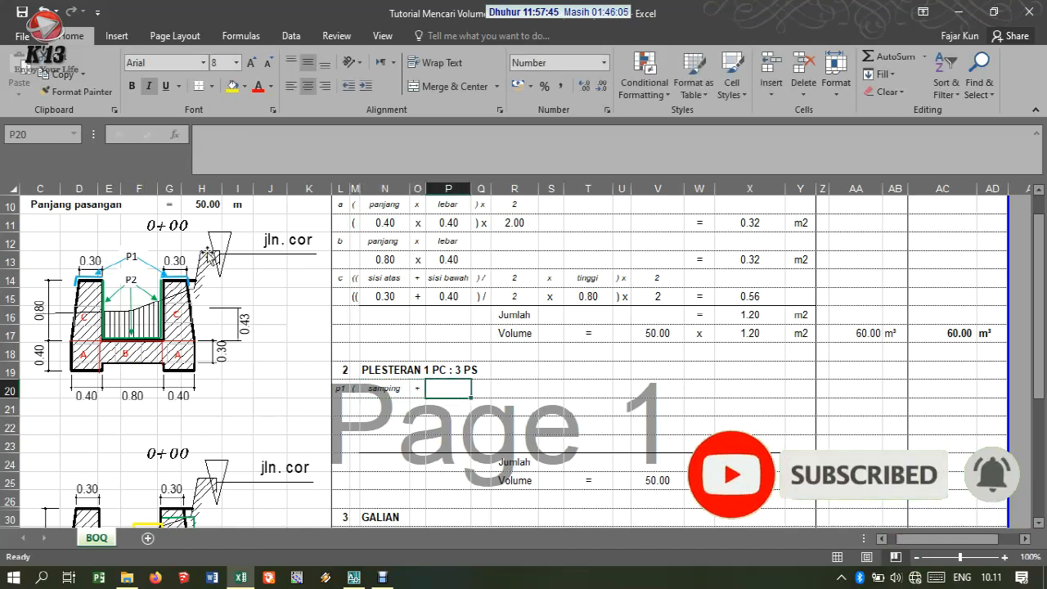
Step: Complete the p1 label row with "atas" in P20, ") x" in Q20 and 2 in R20
type("atas")
key("Right")
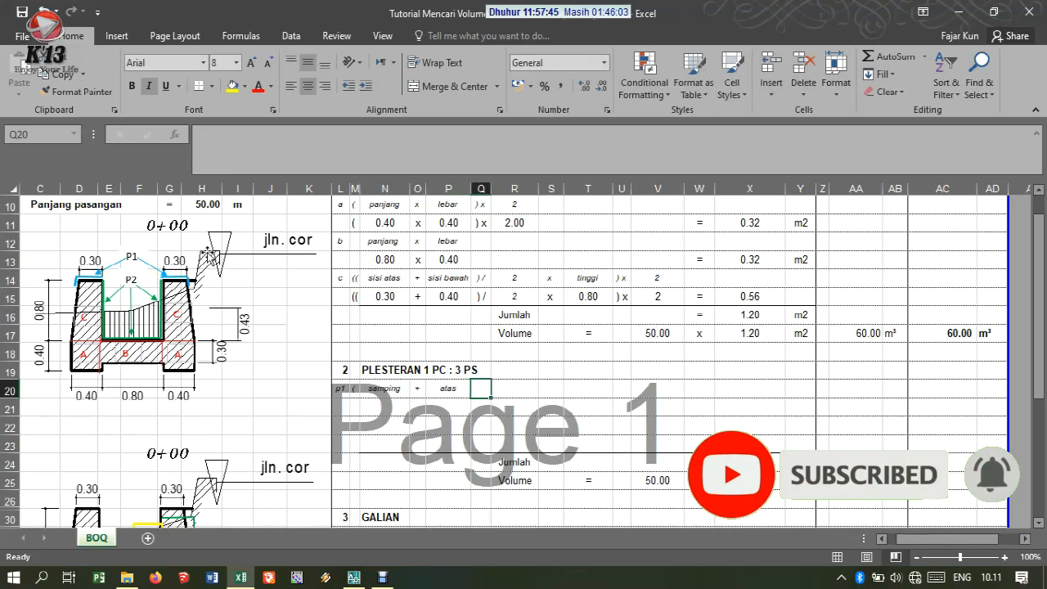
type(") x")
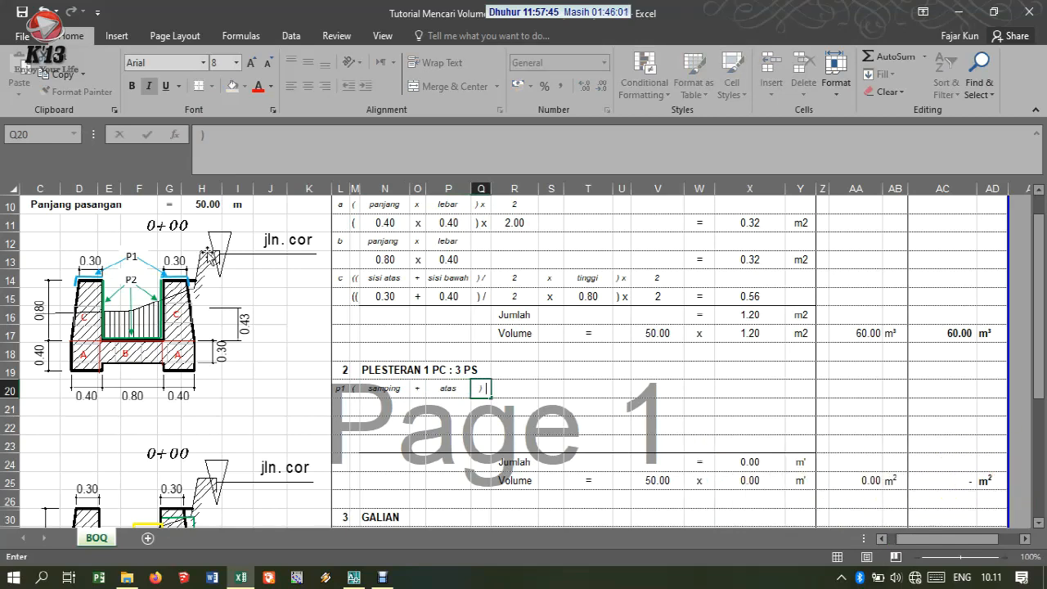
key("Right")
type("2")
key("Right")
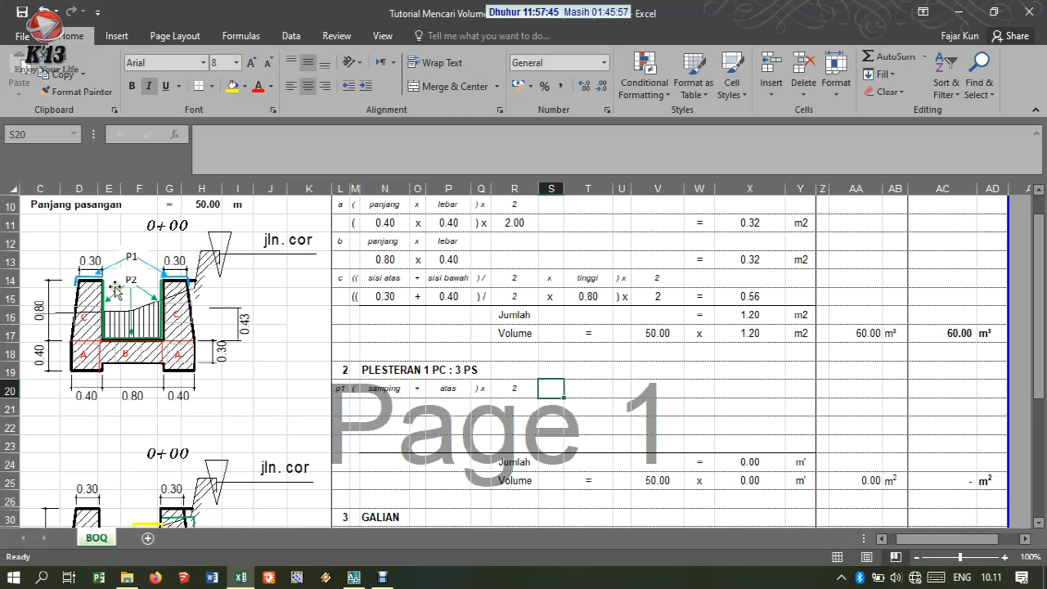
Step: Start the second plastering label row with "p2" in L22, "kiri" in N22 and a plus sign in O22
left_click(342, 426)
type("p2")
key("Return")
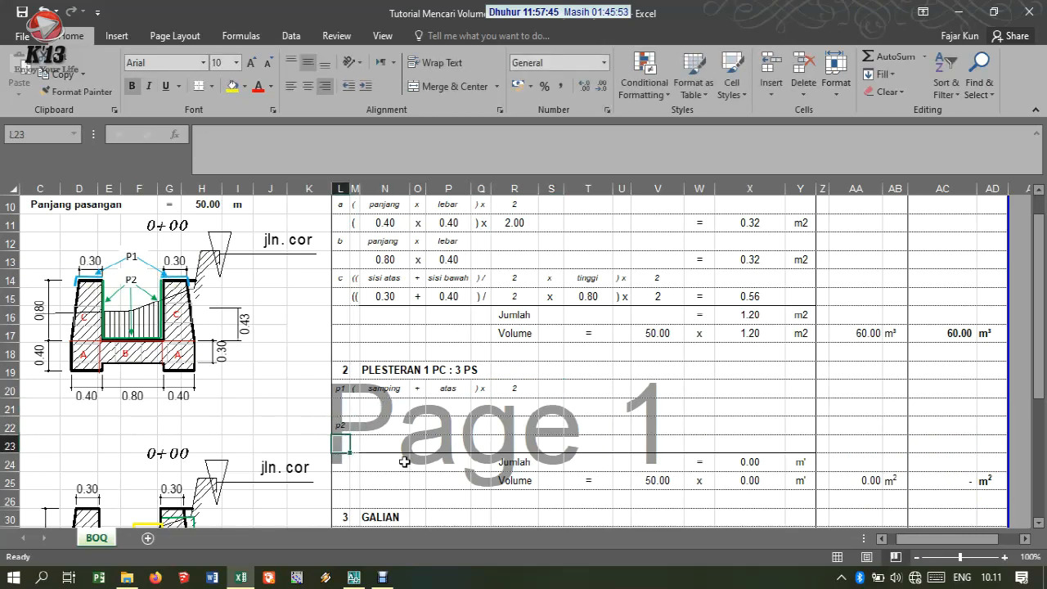
key("Up")
key("Right")
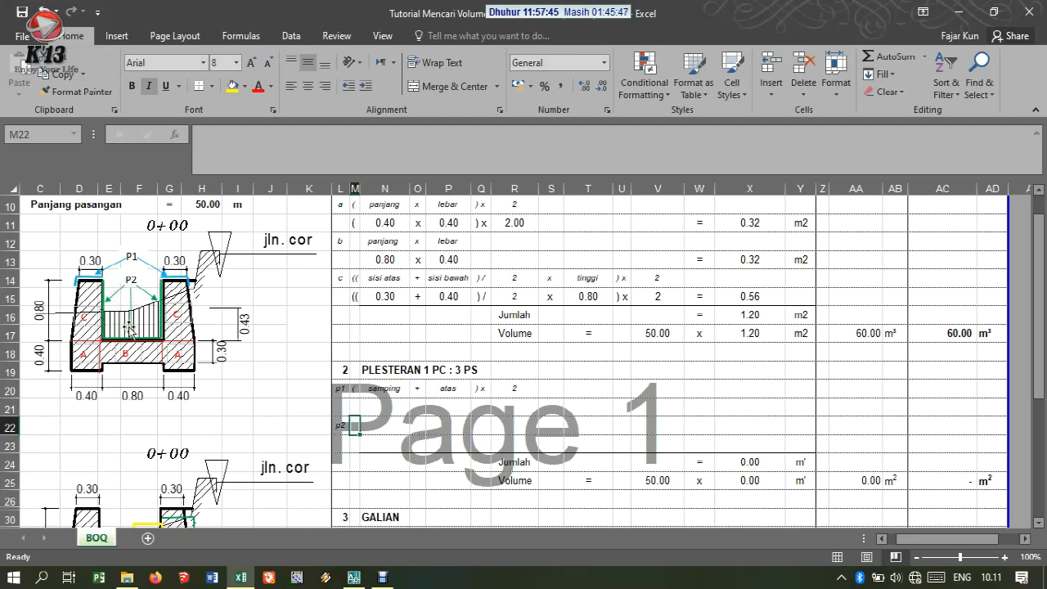
key("Right")
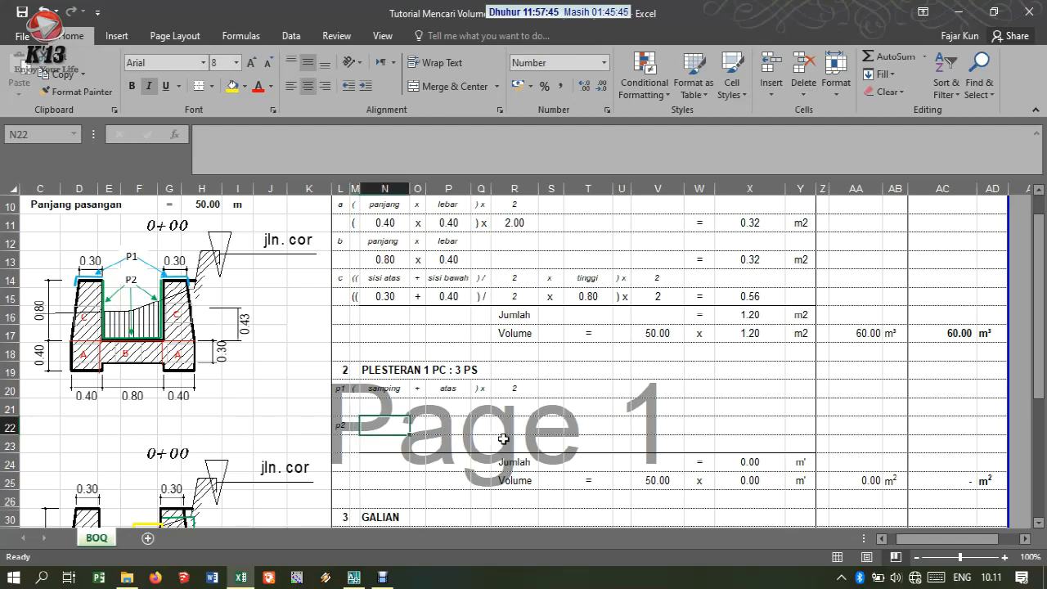
type("sam")
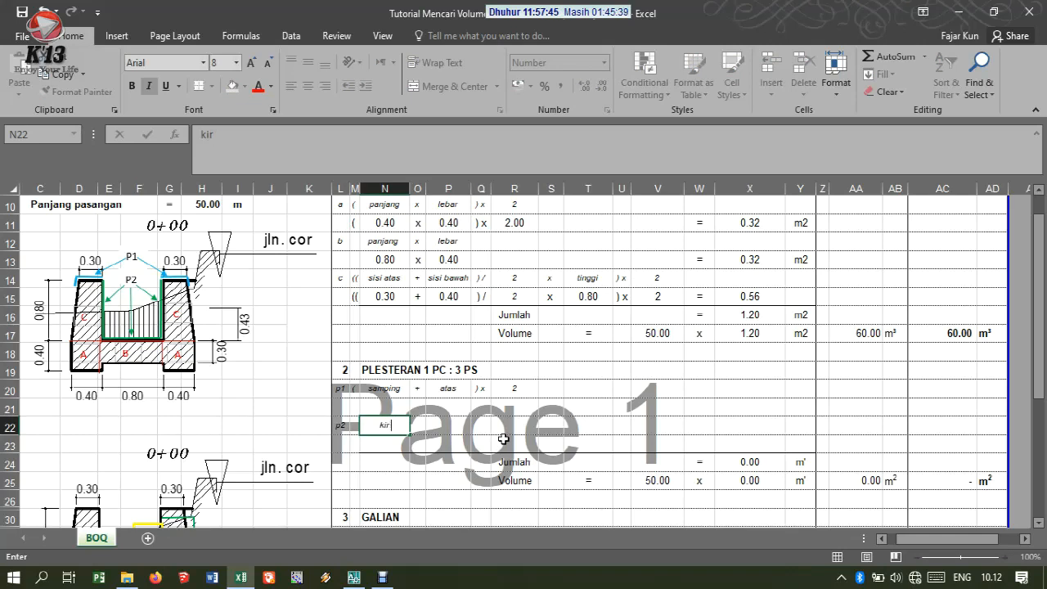
key("Right")
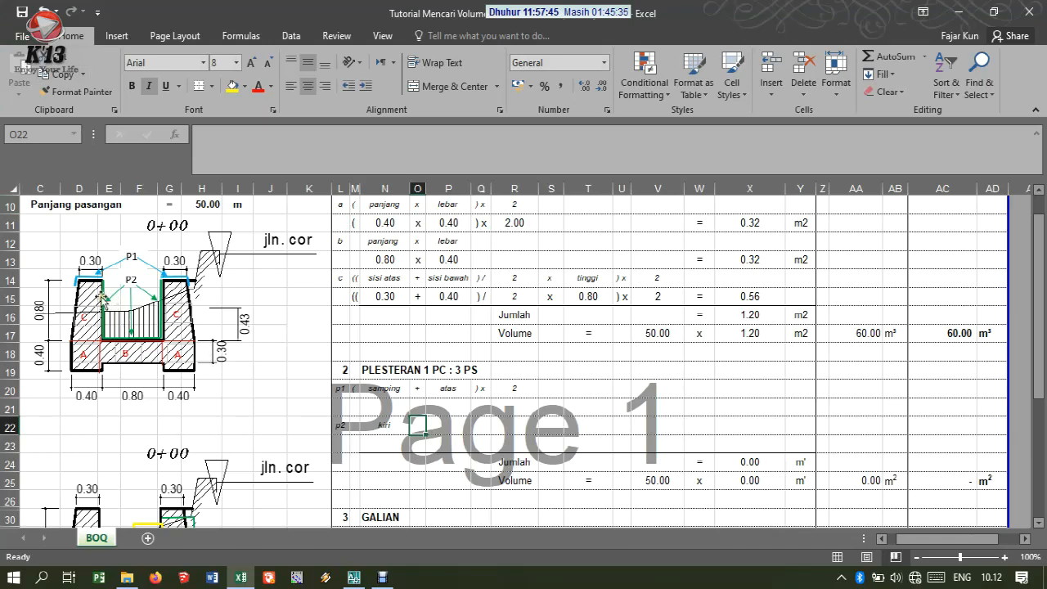
type("+")
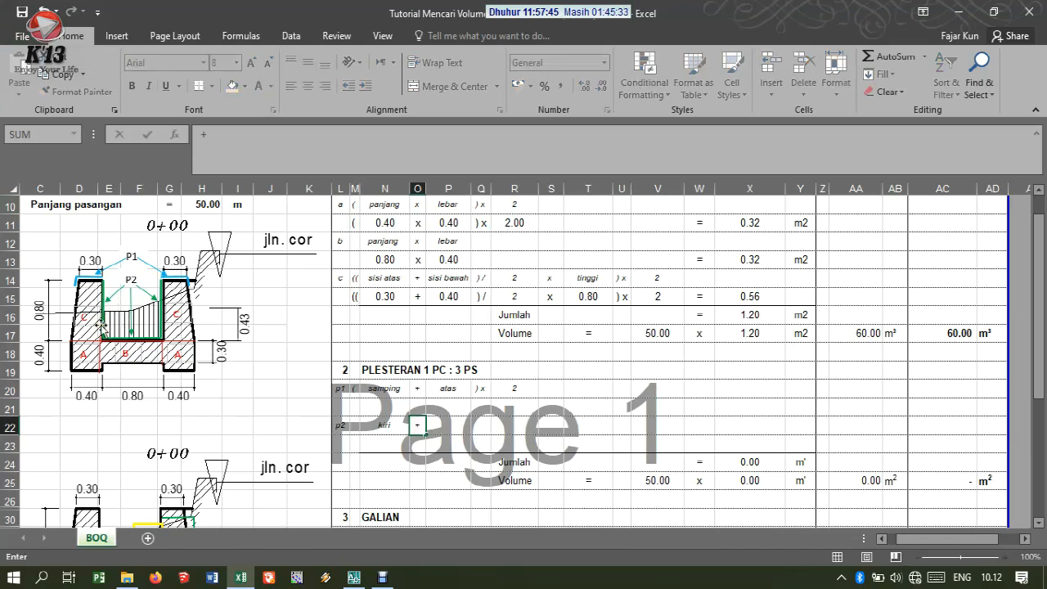
key("Return")
key("Right")
key("Up")
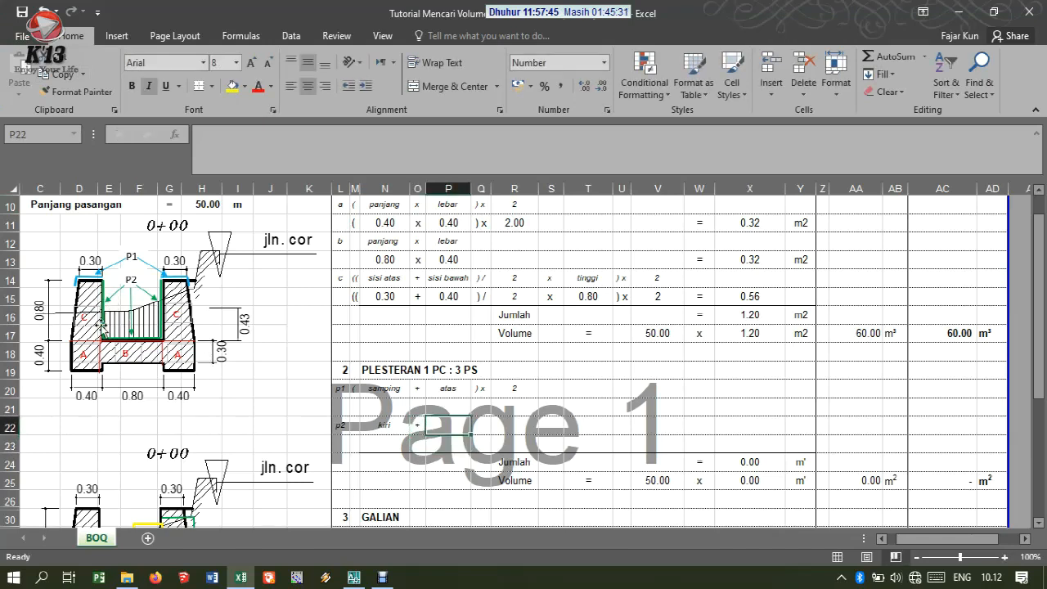
Step: Complete the p2 label row with "bawah" in P22, a plus sign in Q22 and "kanan" in R22
type("bawah")
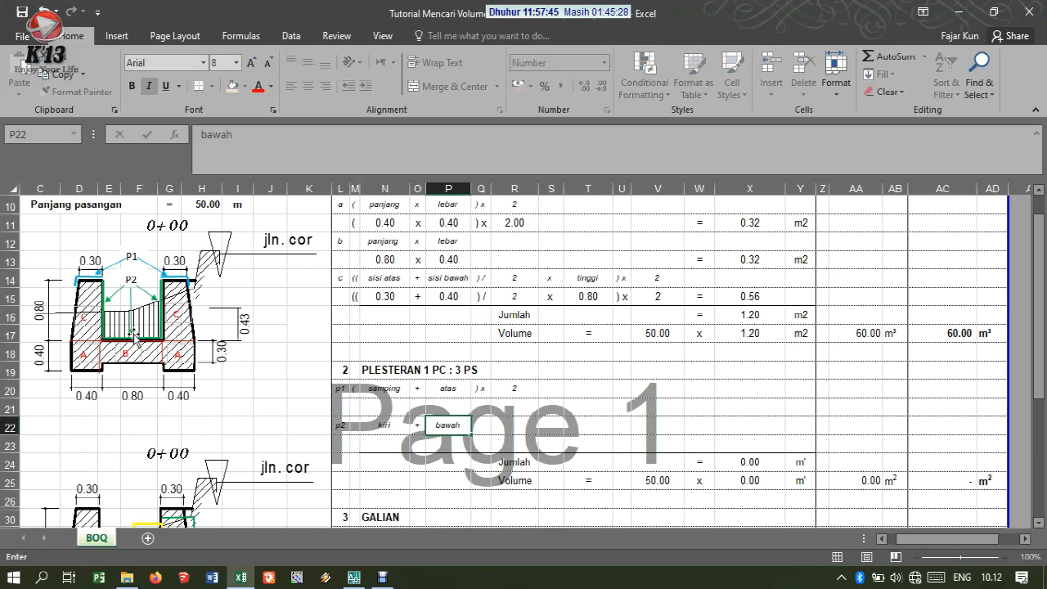
key("Tab")
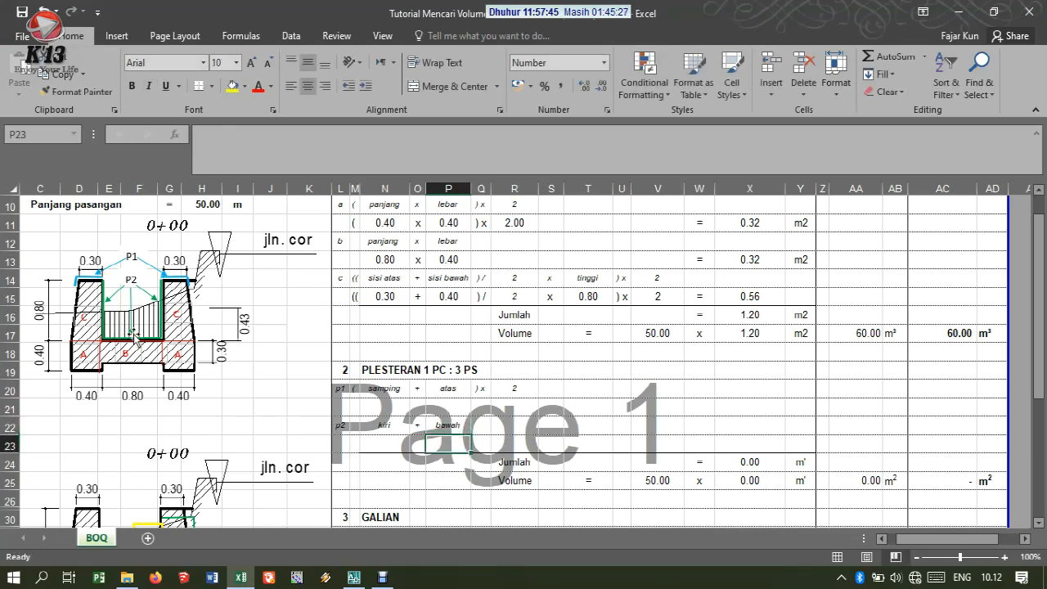
type("+")
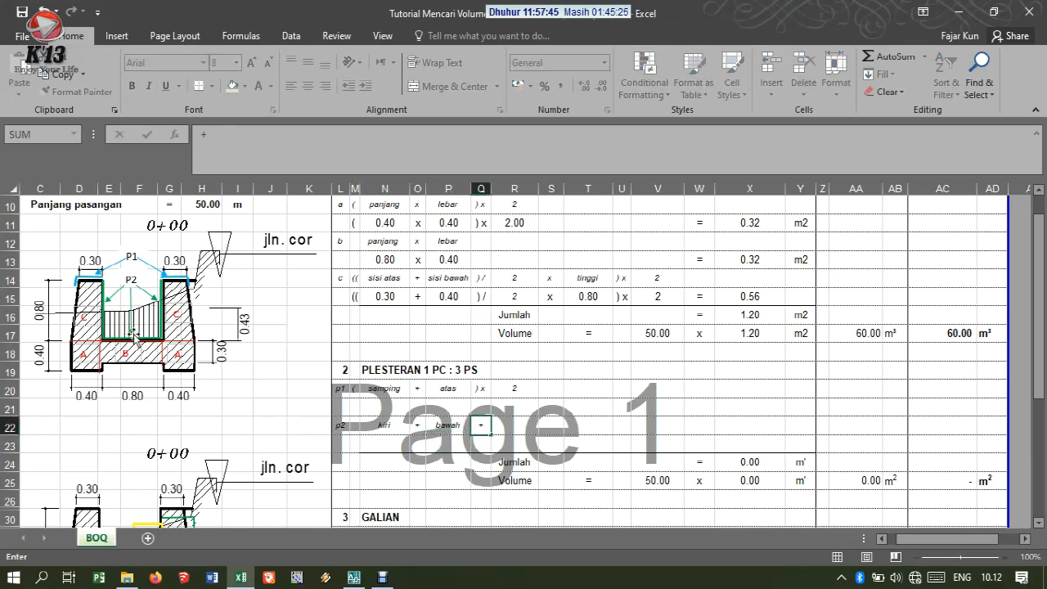
key("Tab")
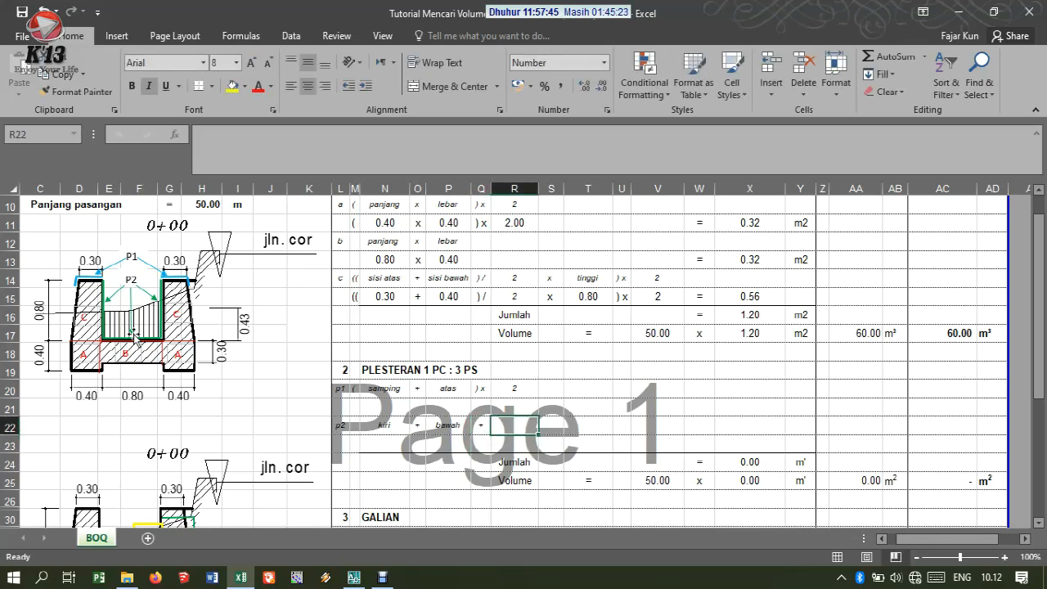
type("kanan")
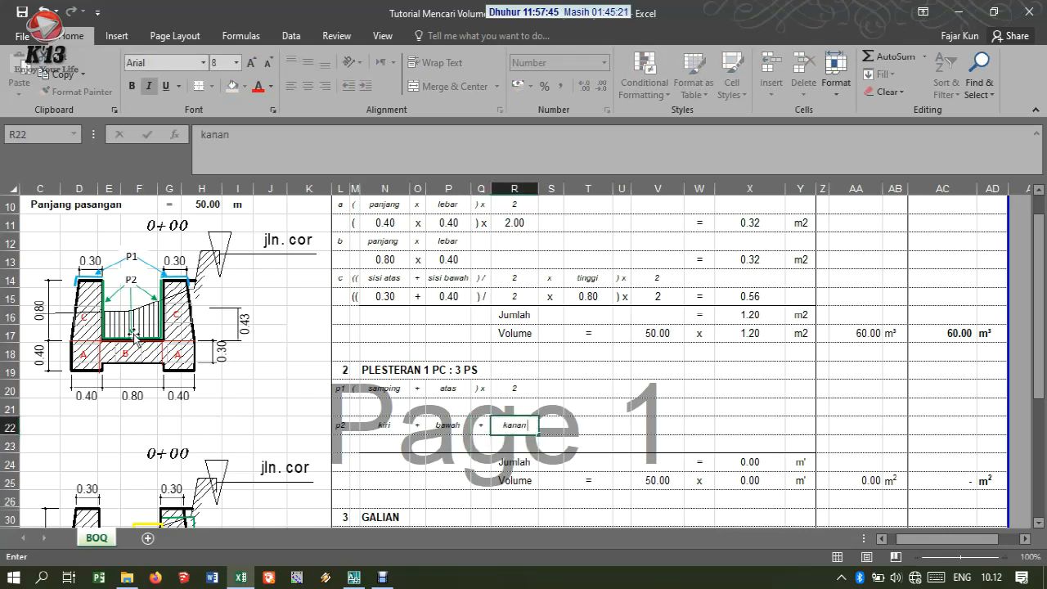
key("Tab")
key("Left")
key("Left")
key("Left")
key("Left")
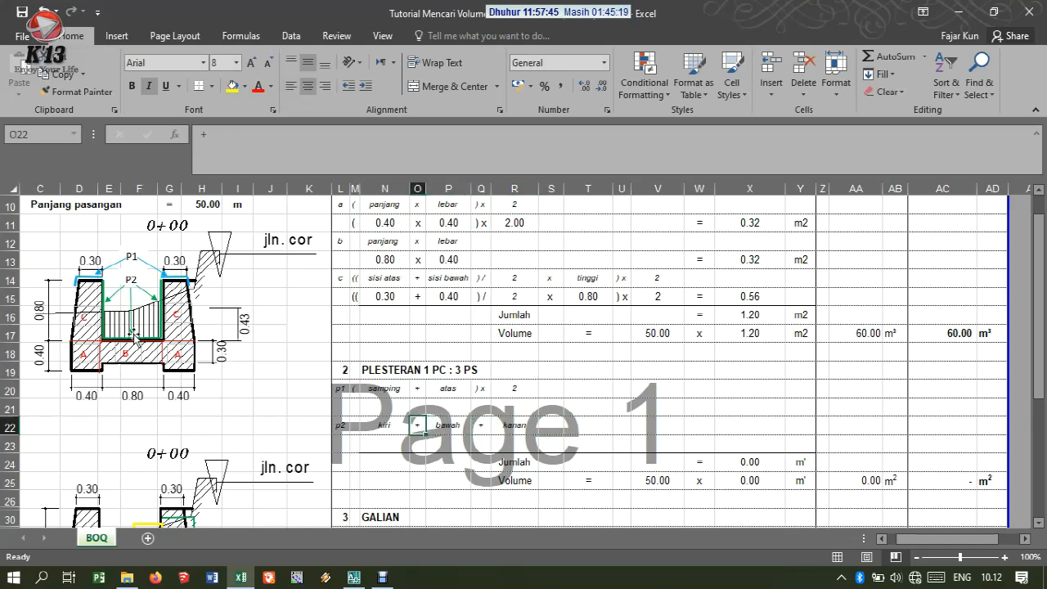
key("Right")
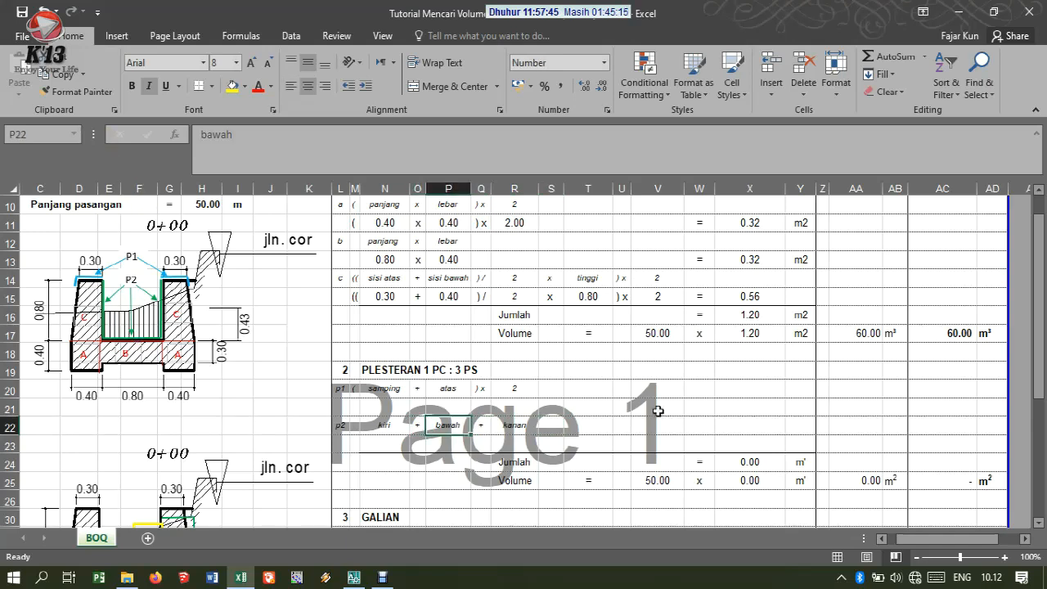
Step: Enter the p1 dimensions below their labels: 0.1 in N21, a plus sign in O21 and 0.3 in P21
left_click(372, 406)
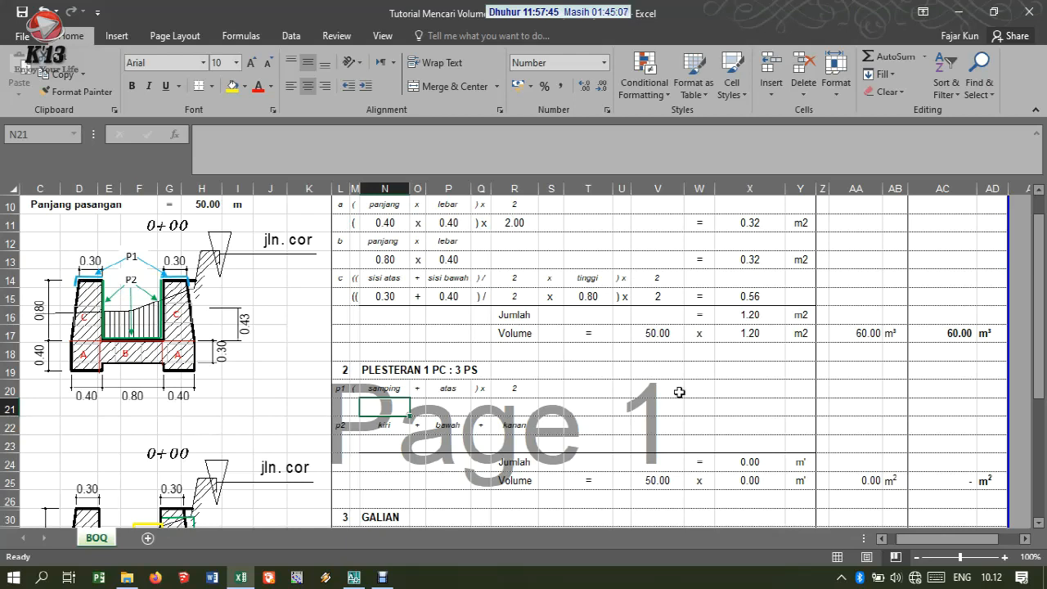
type("0.1")
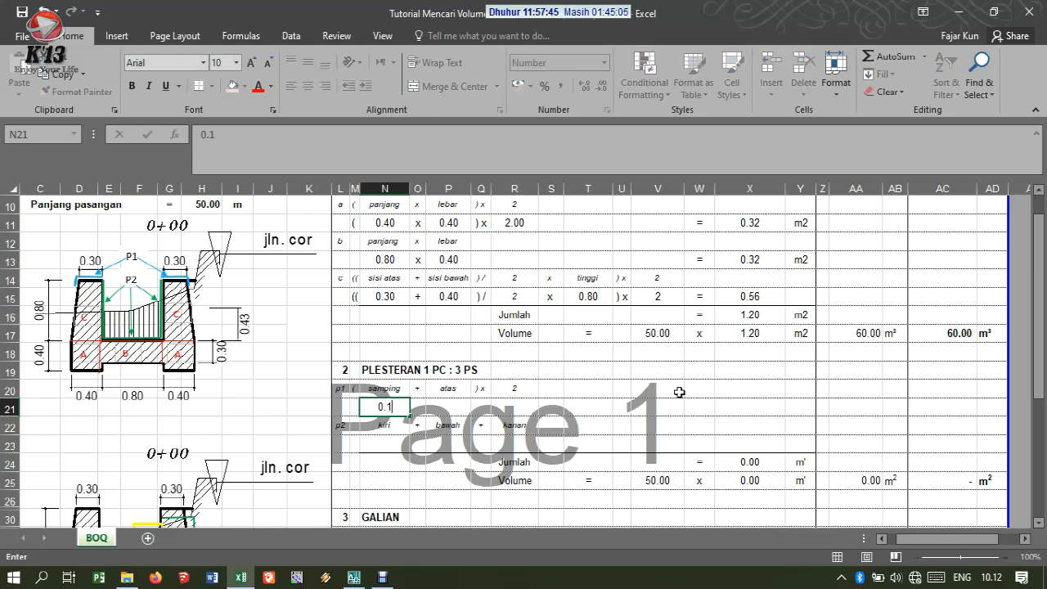
key("Tab")
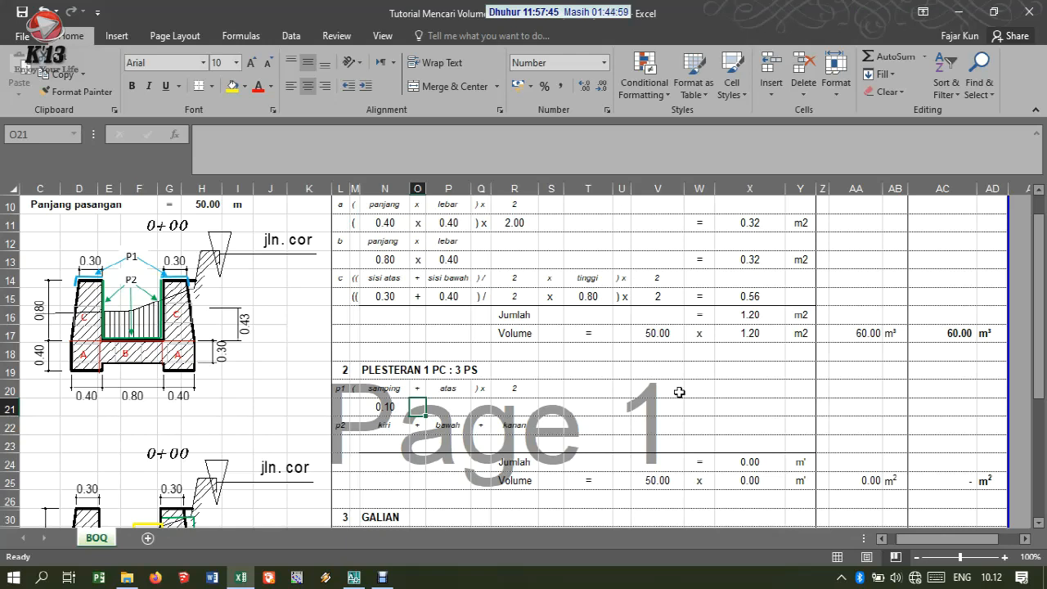
type("+")
key("Tab")
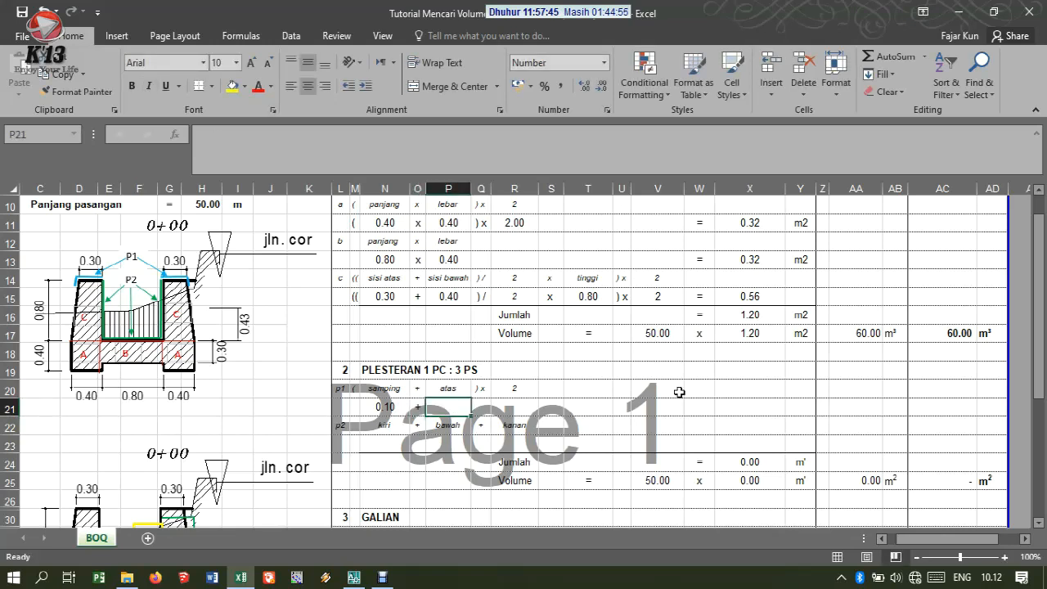
type(".")
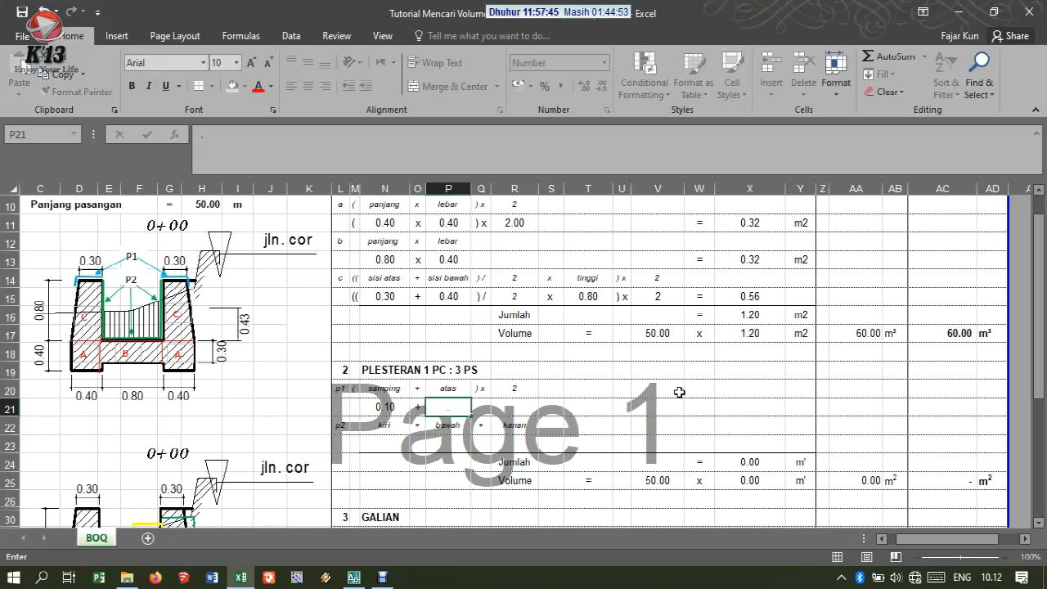
key("Tab")
Step: Add the opening parenthesis in M21, ") x" in Q21 and the multiplier 2 in R21
key("Left")
key("Left")
key("Left")
key("Left")
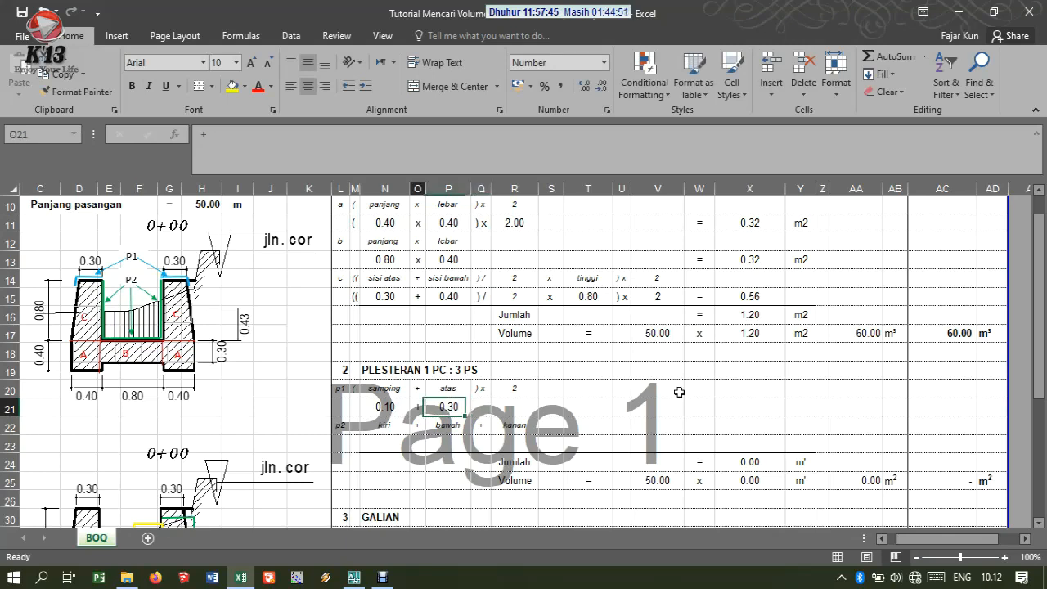
type("(")
key("Right")
key("Right")
key("Right")
key("Right")
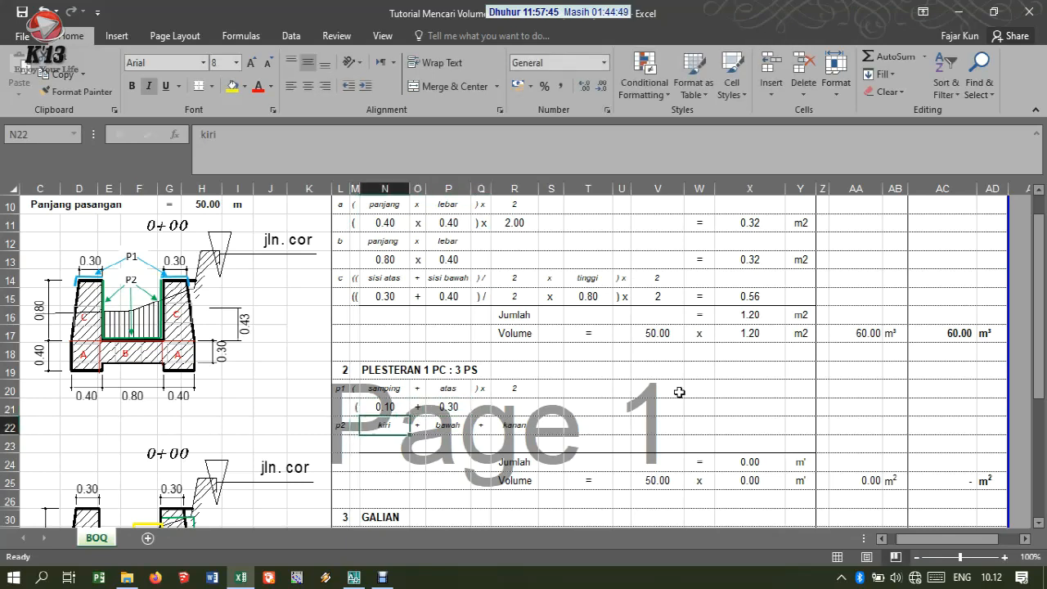
type(") x")
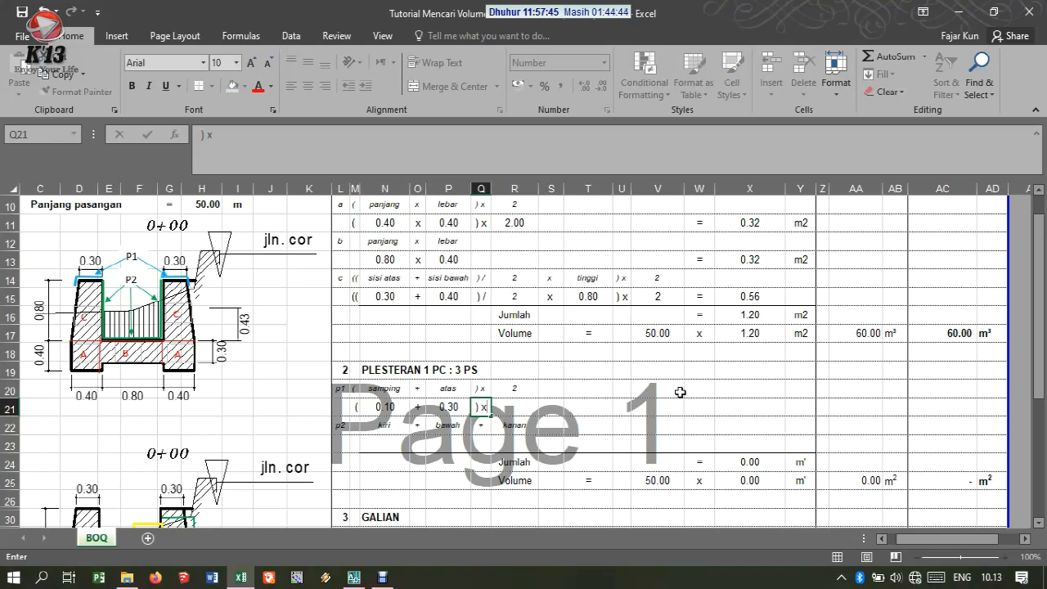
key("Right")
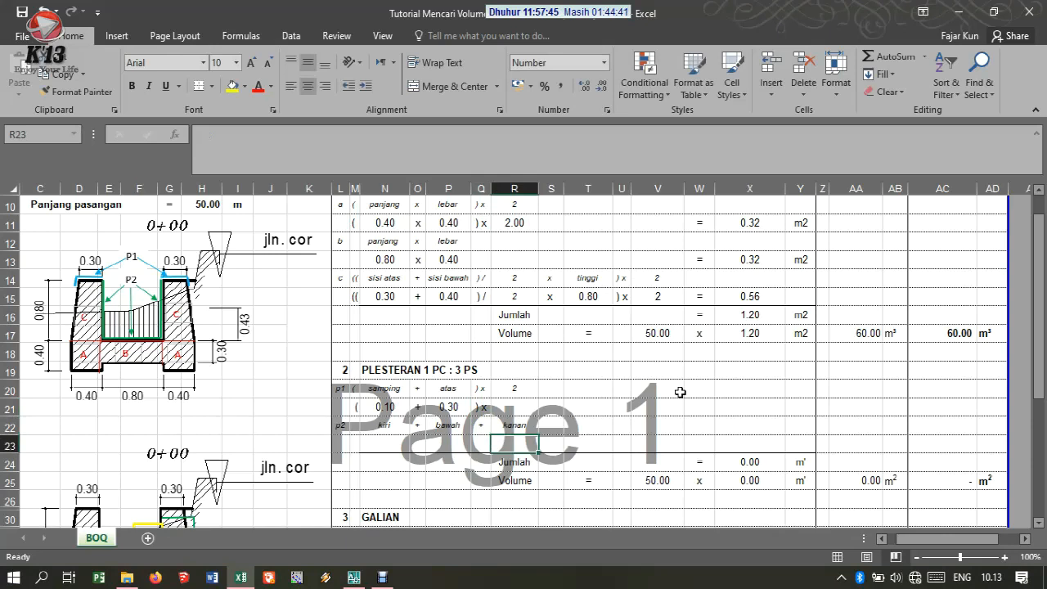
type("2")
Step: Copy the formatting of R20 onto the multiplier in R21 with Format Painter
key("Right")
key("Right")
key("Left")
key("Left")
key("Left")
key("Up")
key("Right")
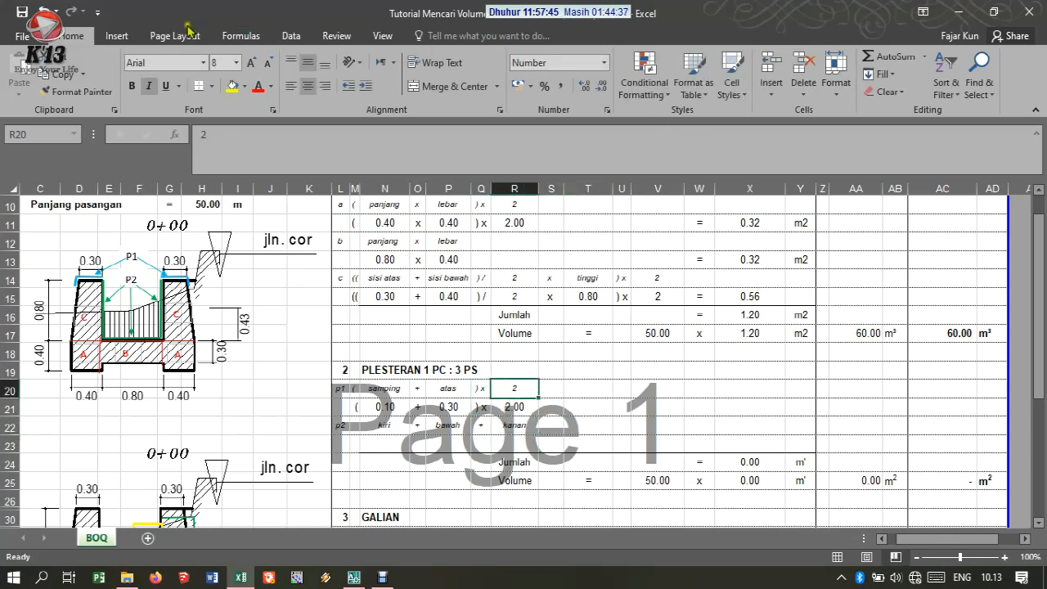
left_click(95, 90)
left_click(513, 407)
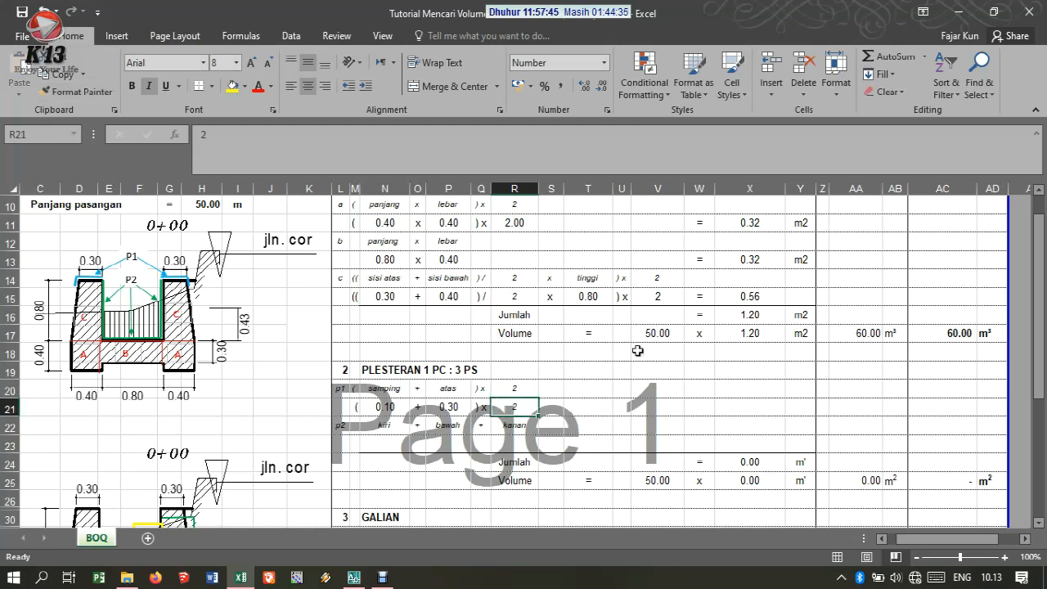
Step: Enter an equals sign in W21 for the p1 plastering row
left_click(700, 406)
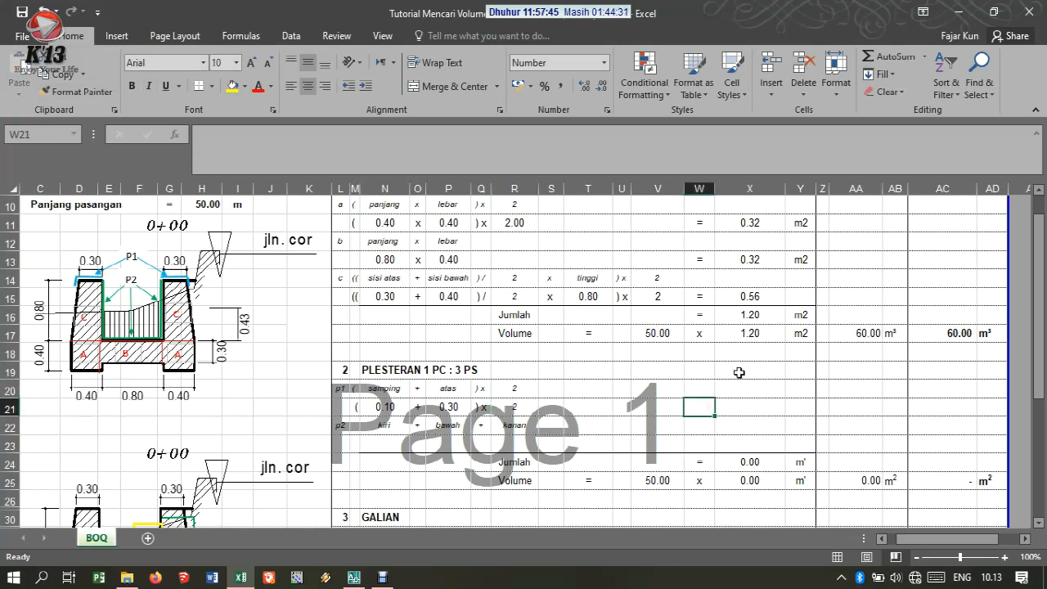
type("=")
key("Right")
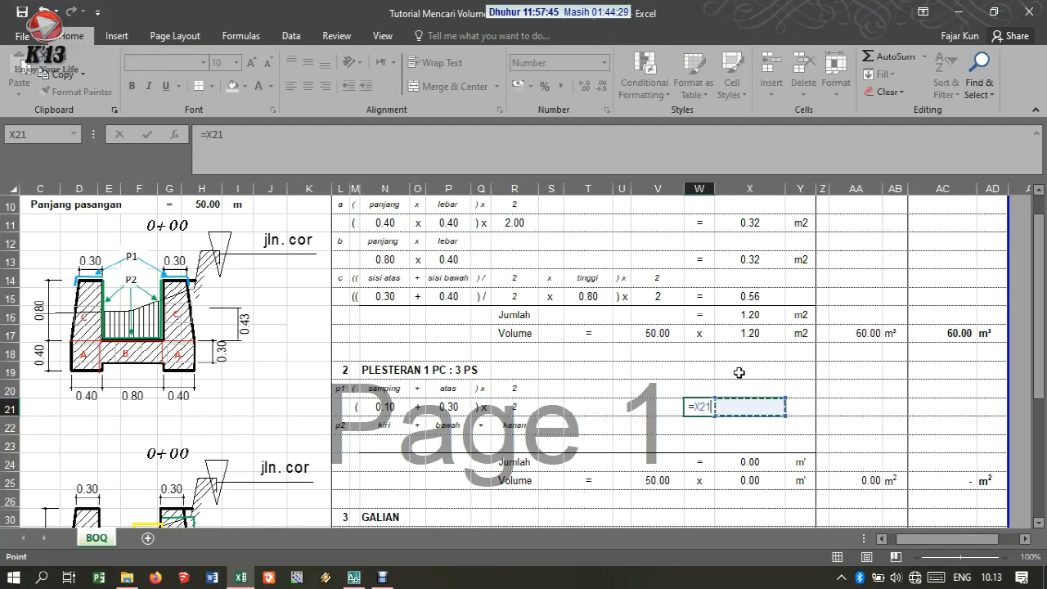
key("BackSpace")
key("BackSpace")
key("BackSpace")
key("Return")
key("Right")
key("Up")
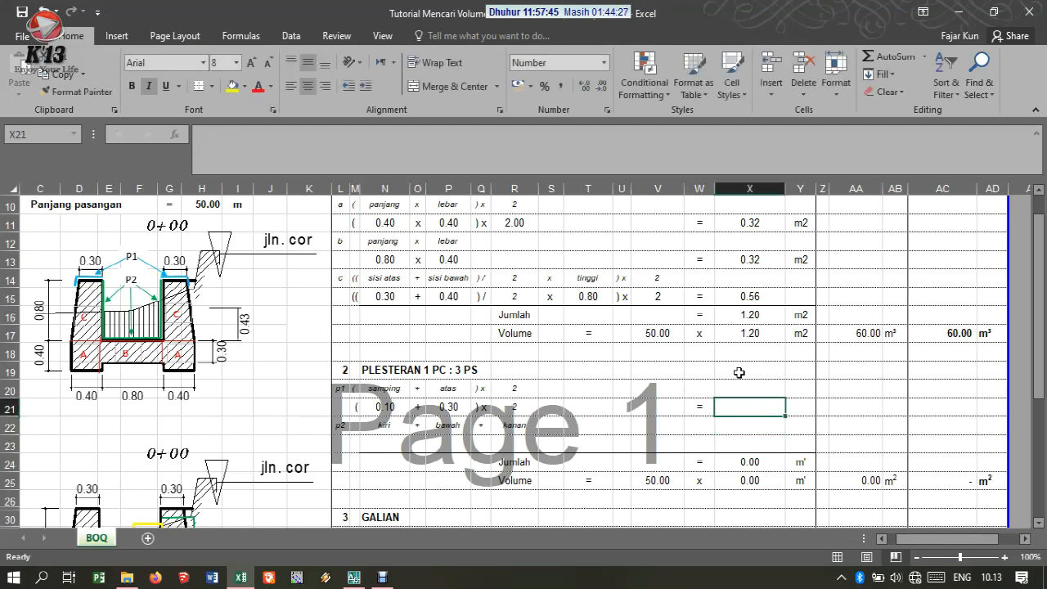
Step: Calculate the p1 length in X21 with the formula =(N21+P21)*R21
type("=")
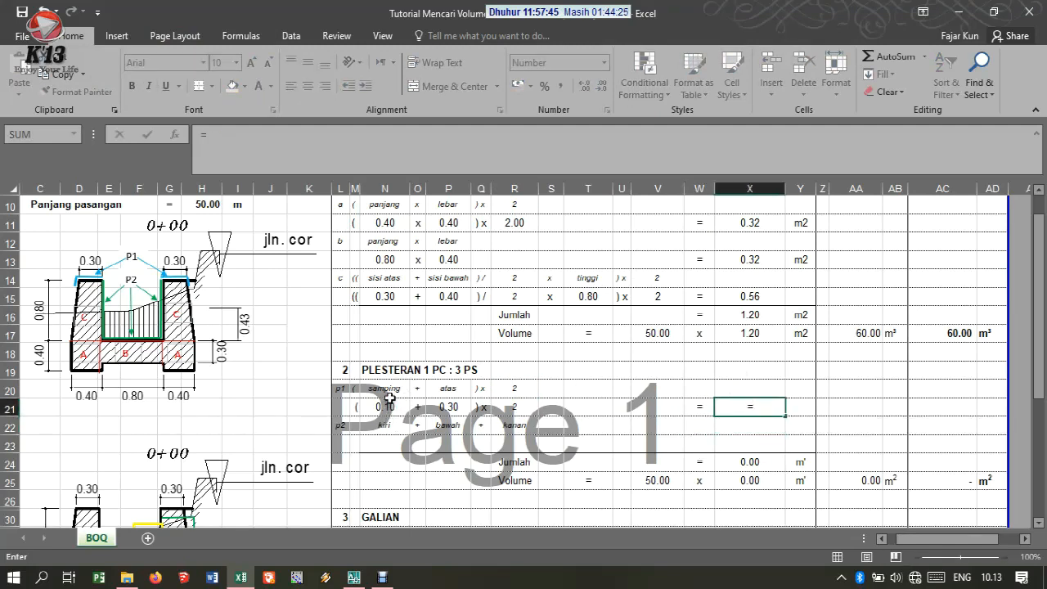
type("(")
left_click(385, 405)
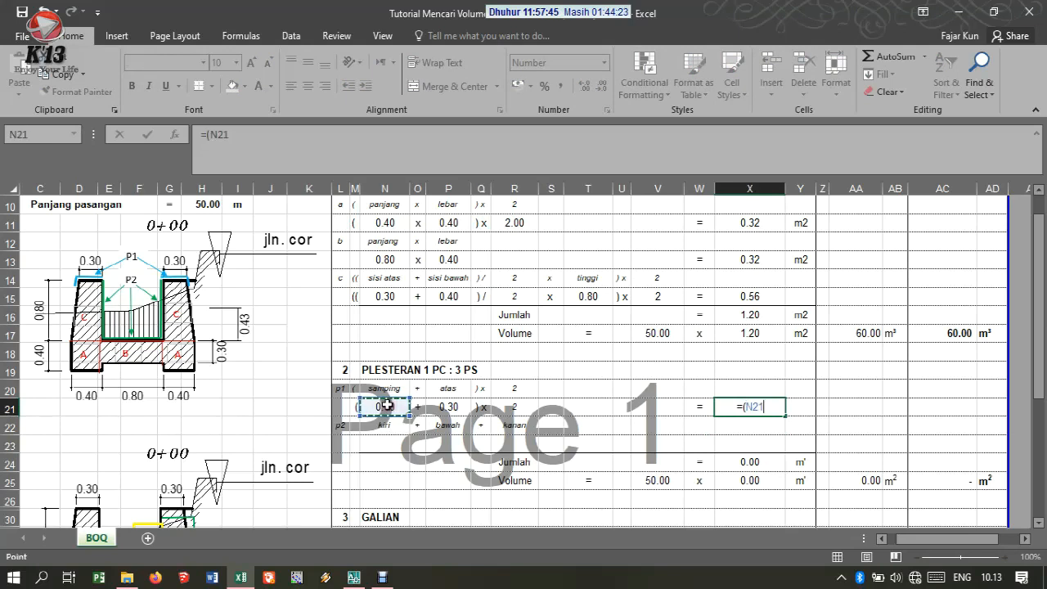
type("+")
left_click(445, 407)
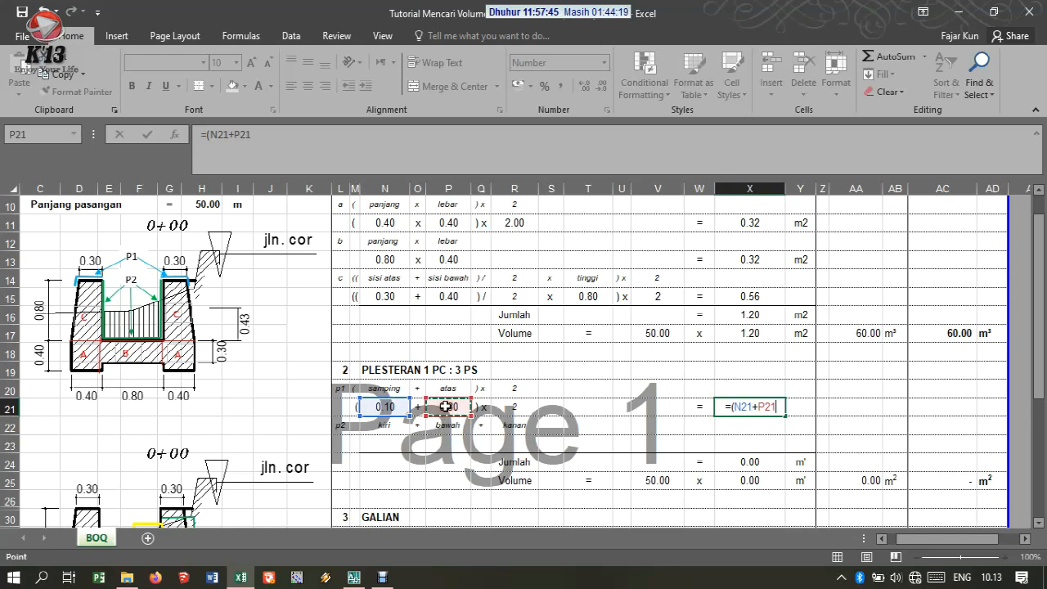
type(")*")
left_click(504, 412)
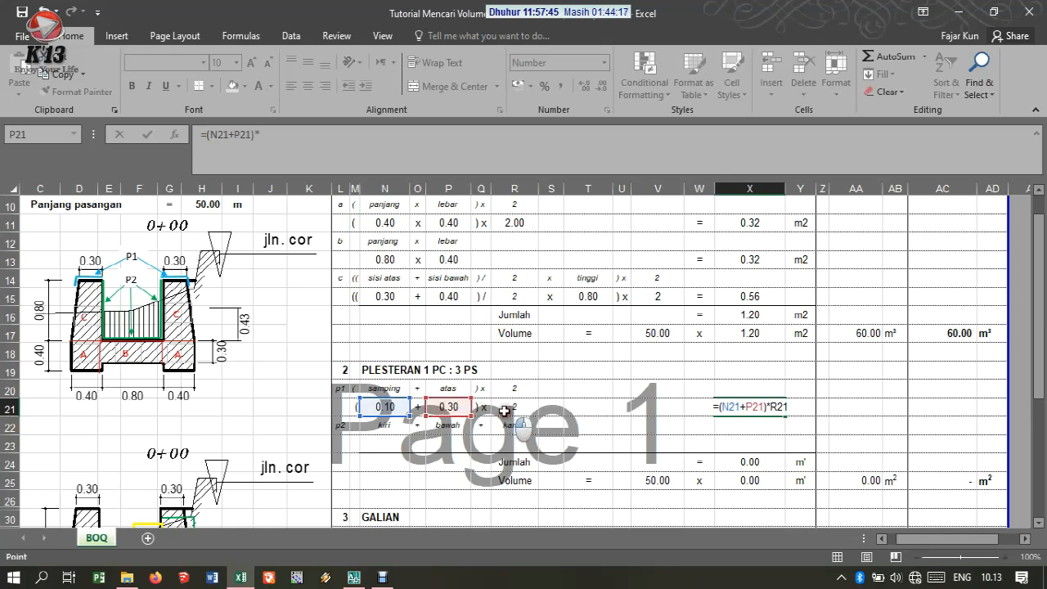
key("Return")
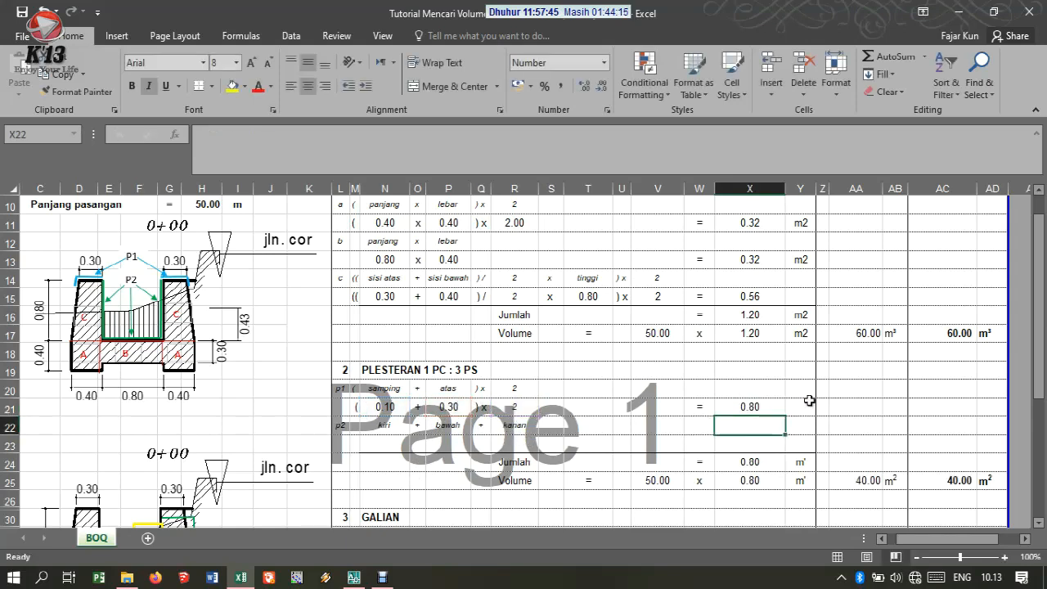
Step: Enter the unit m' in Y21 beside the p1 result
left_click(797, 413)
type("m'")
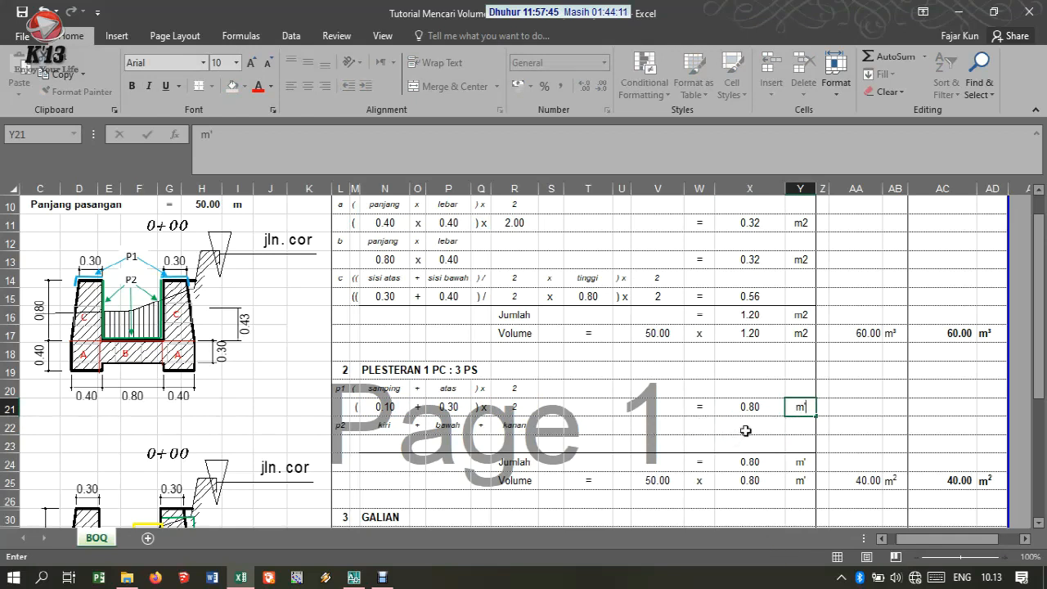
left_click(744, 431)
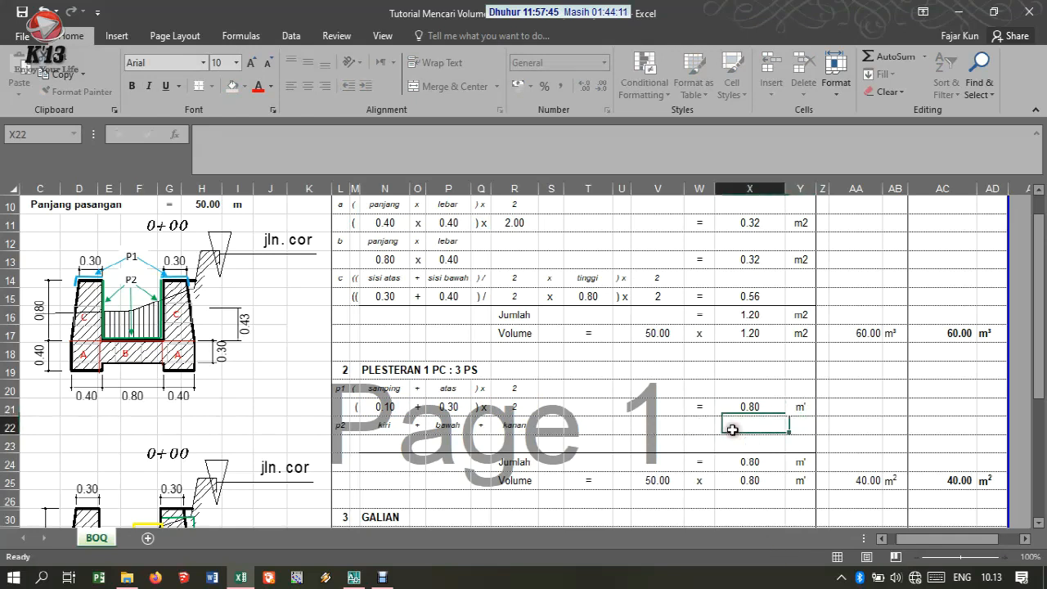
Step: Enter the p2 dimensions below their labels: 0.8 in N23, P23 and R23, with plus signs in O23 and Q23
left_click(399, 444)
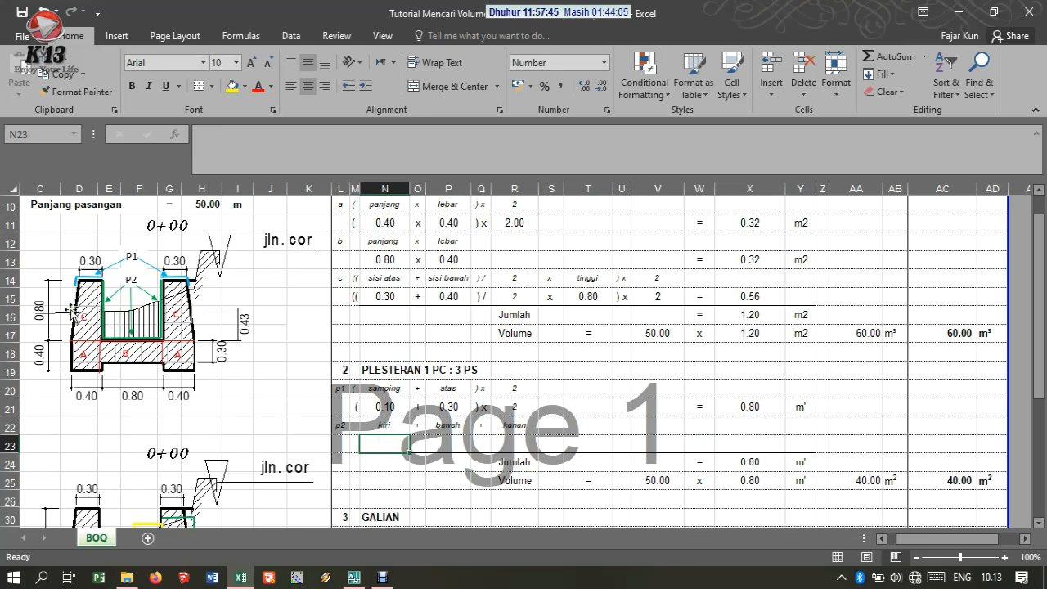
type("'8")
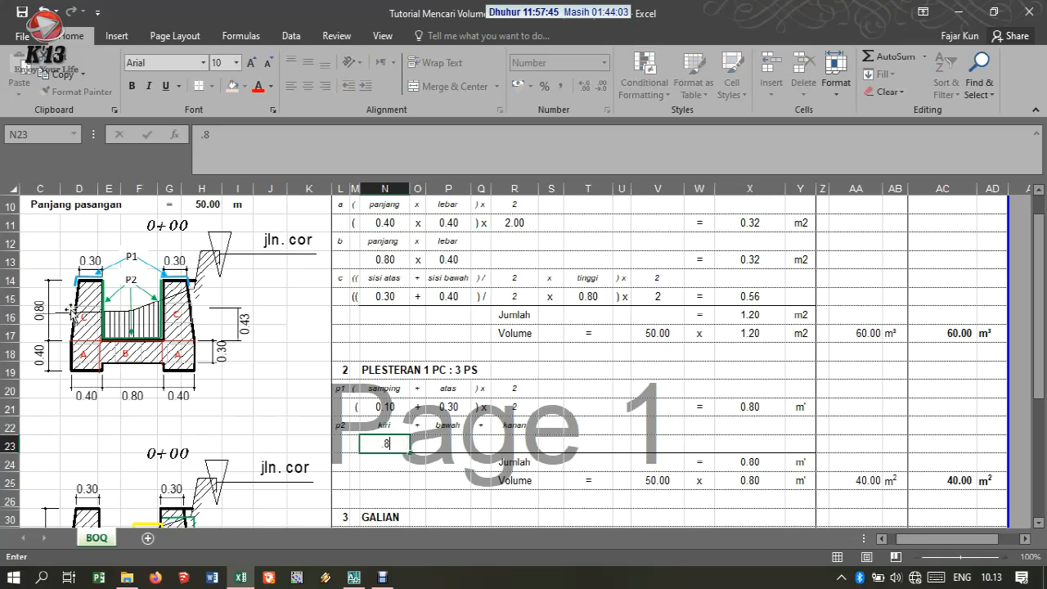
key("Tab")
type("+")
key("Right")
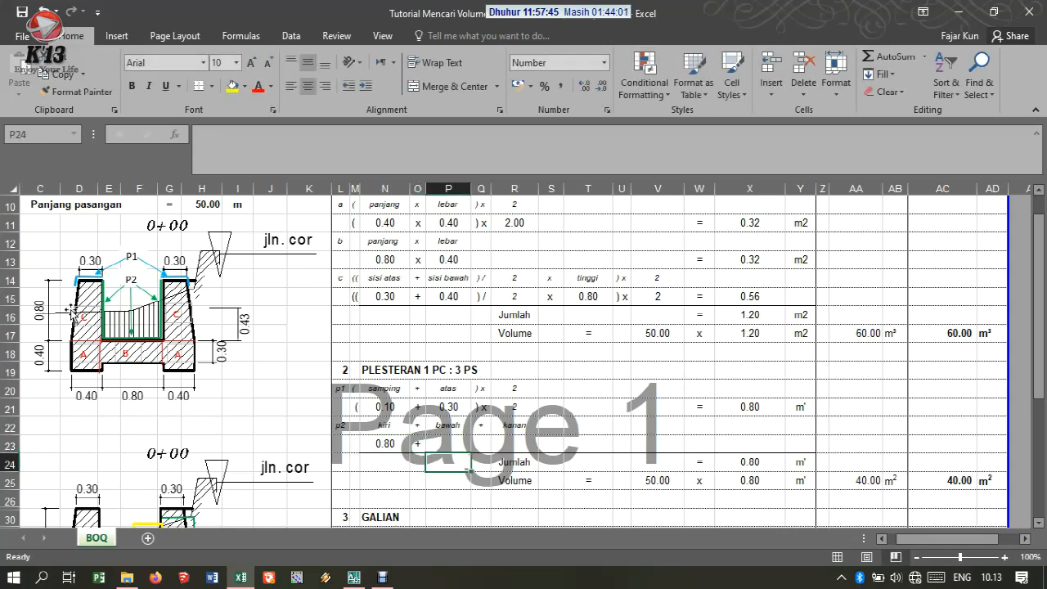
key("Up")
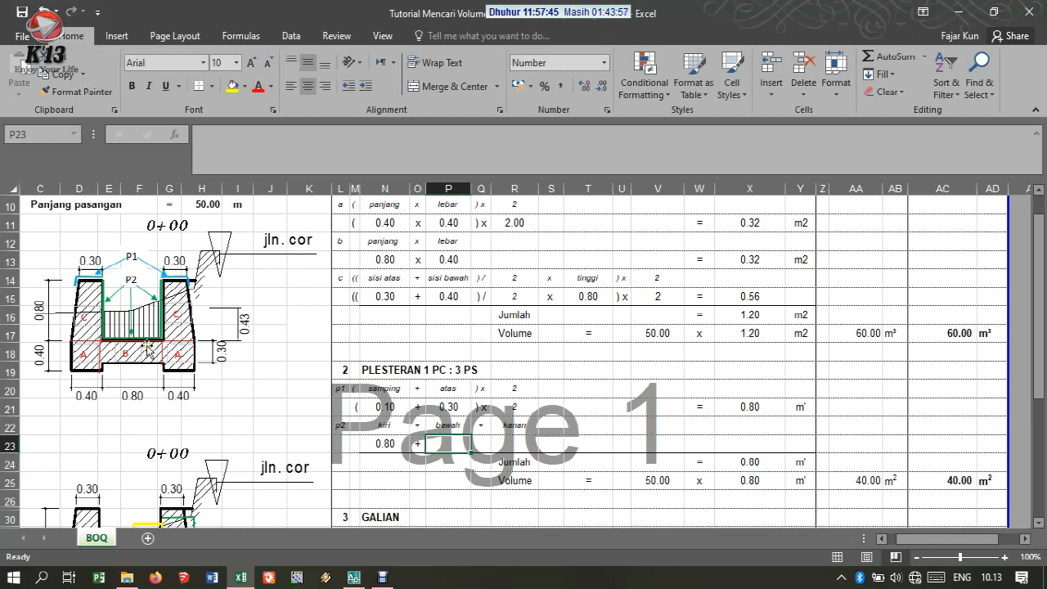
type(".8")
key("Tab")
type("+")
key("Tab")
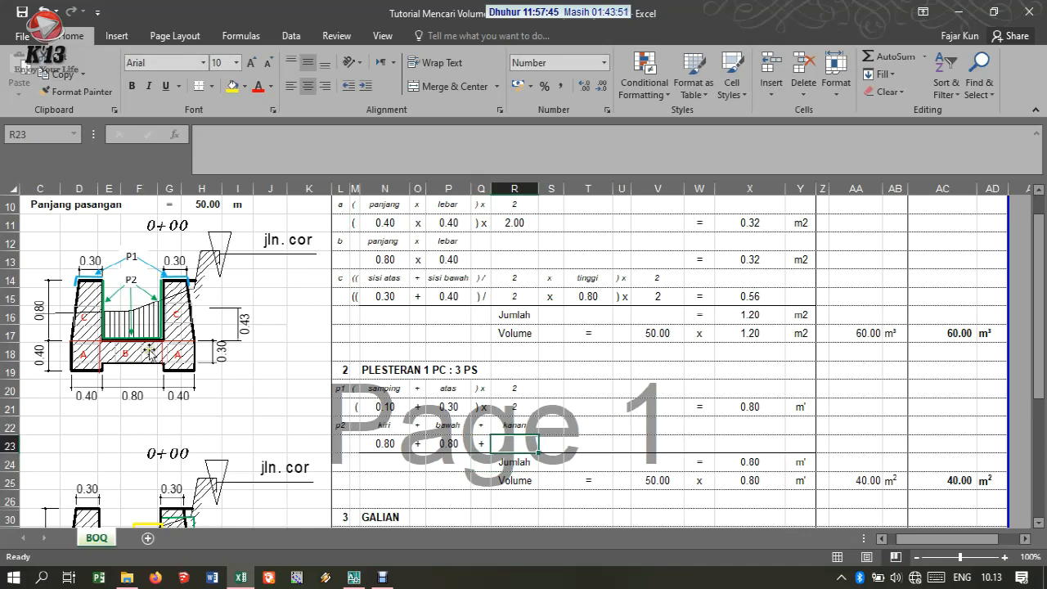
type(".")
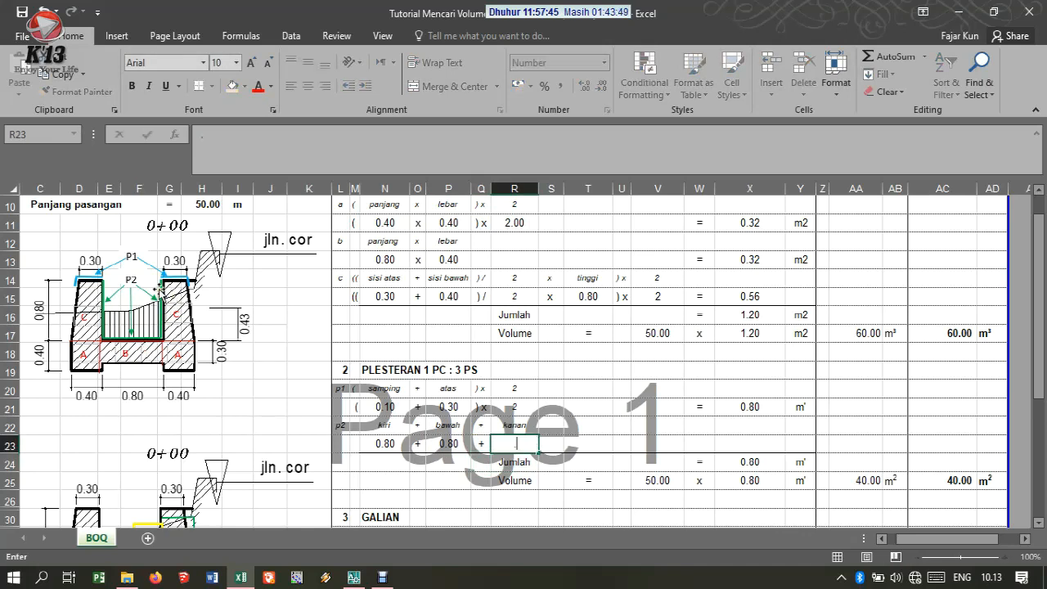
type("8")
Step: Enter an equals sign in W23 for the p2 plastering row
key("Tab")
key("Tab")
key("Tab")
key("Tab")
key("Tab")
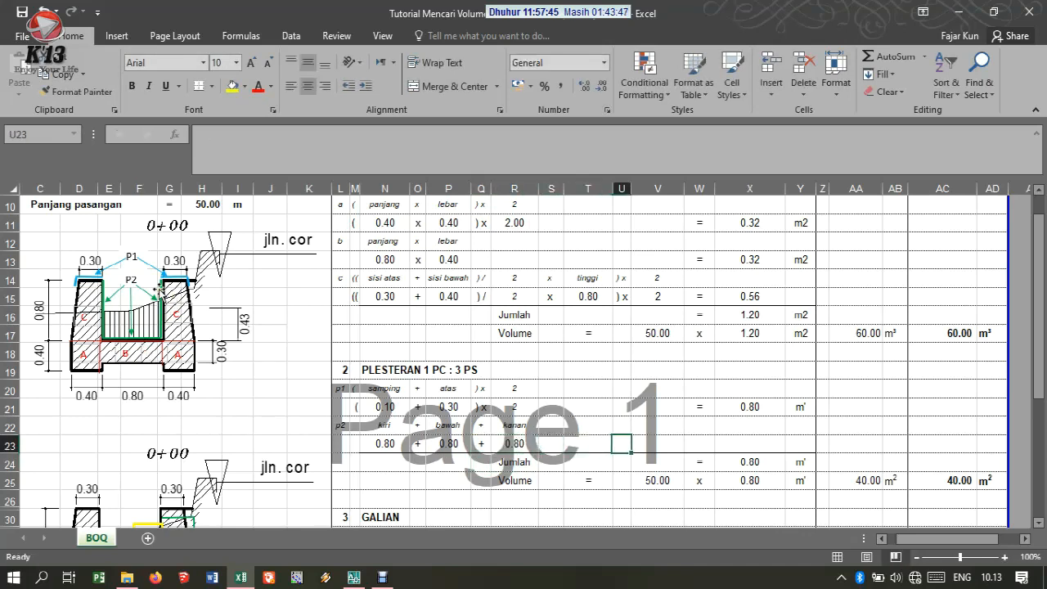
type("=")
key("Tab")
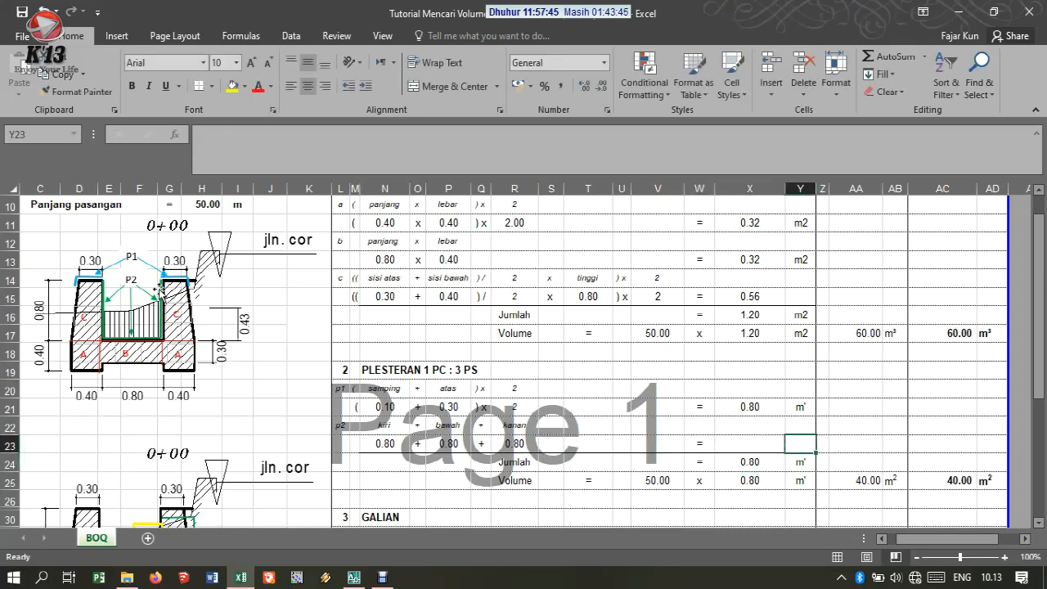
Step: Calculate the p2 length in X23 with the formula =N23+P23+R23
type("=")
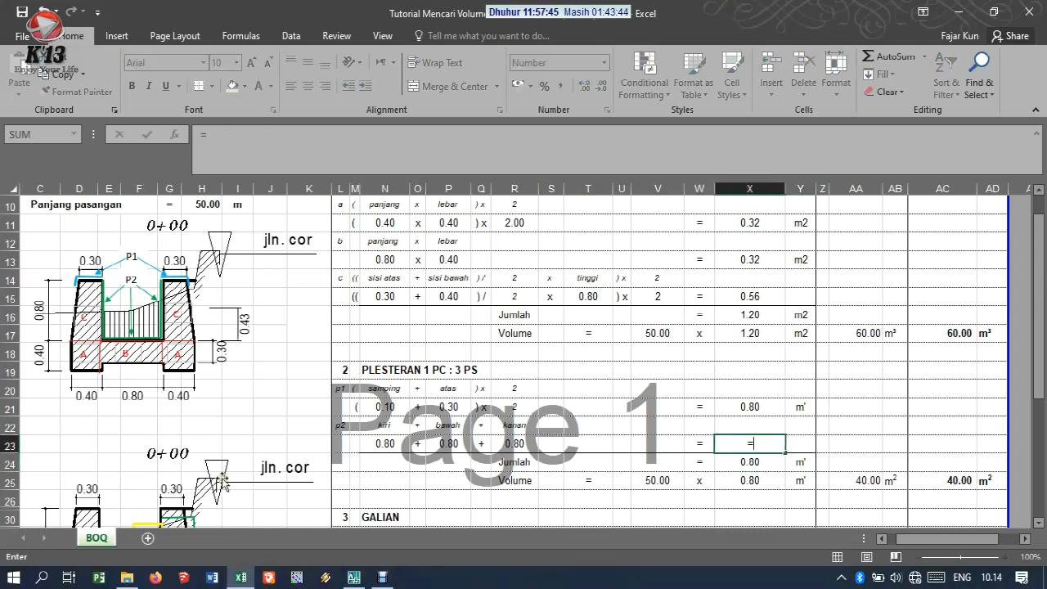
left_click(378, 443)
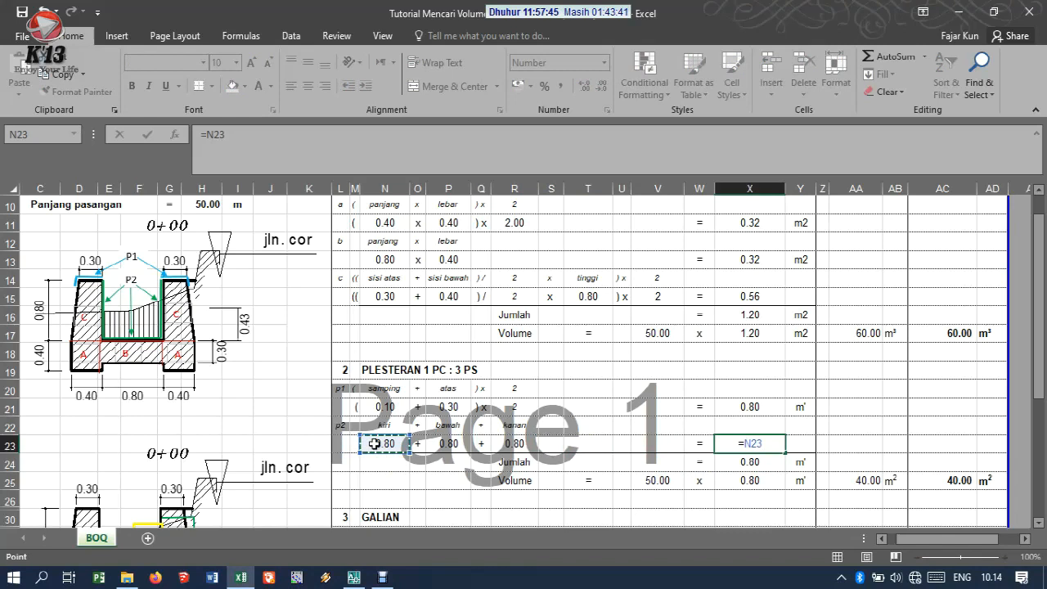
type("+")
left_click(448, 444)
type("+")
left_click(515, 443)
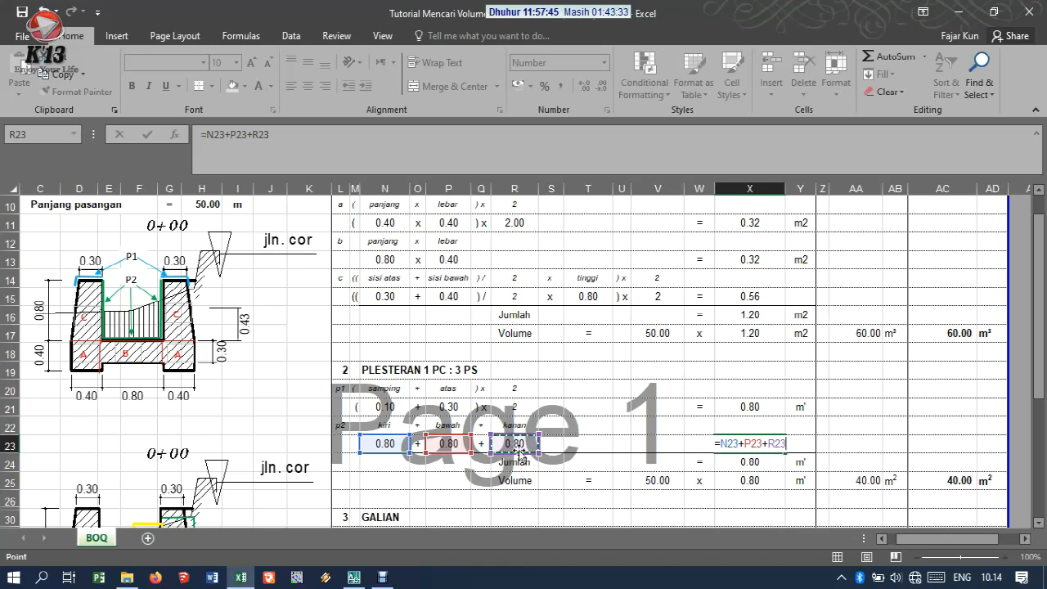
key("Return")
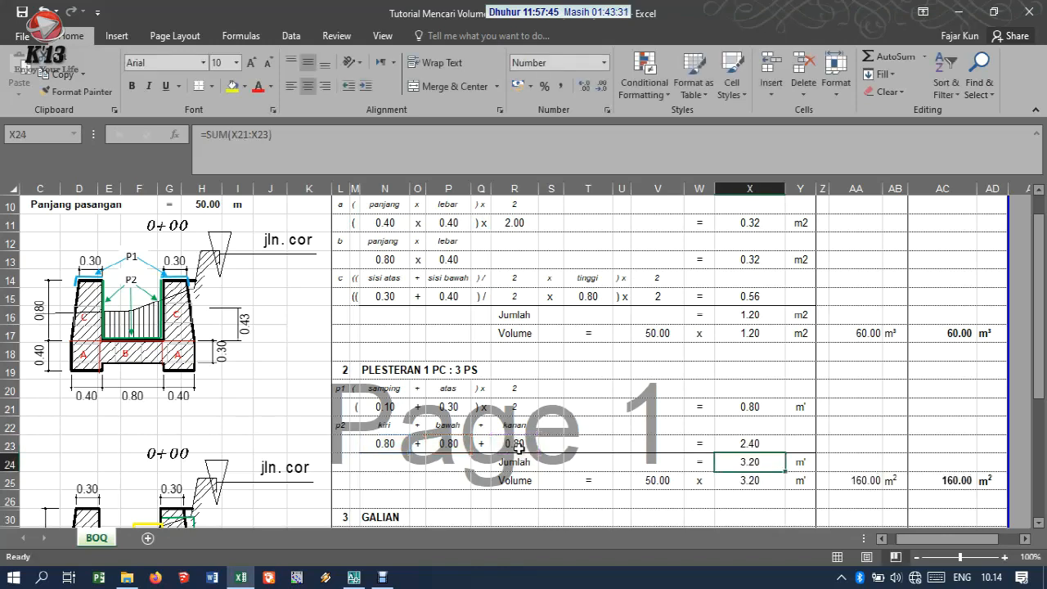
Step: Enter the unit m' in Y23 beside the p2 result
left_click(798, 446)
type("m'")
key("Return")
Step: Check the formulas behind the plastering Jumlah in X24 and the Volume row cells V25 and AA25
double_click(751, 463)
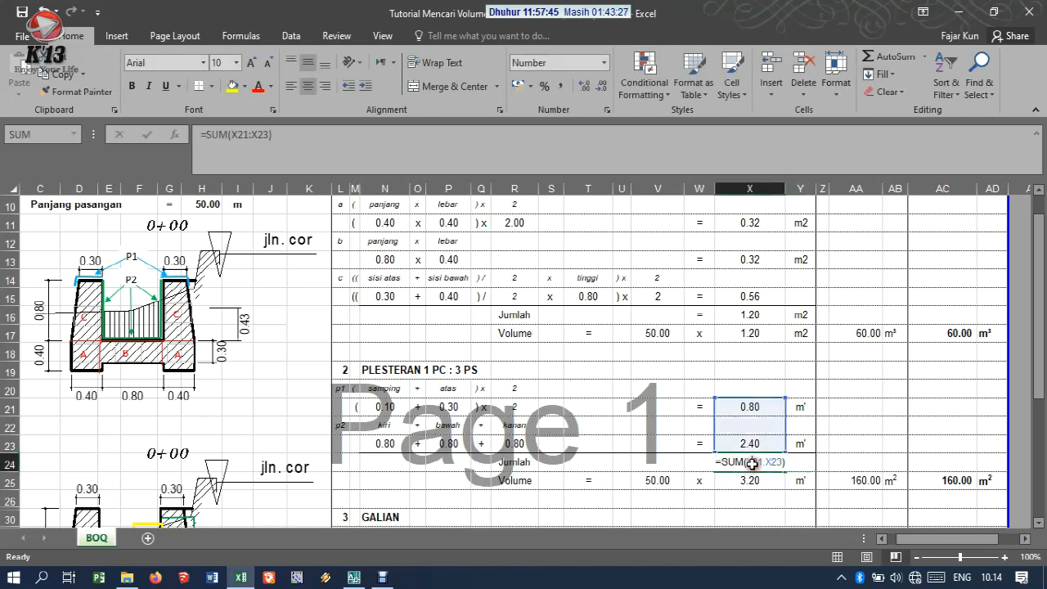
key("Escape")
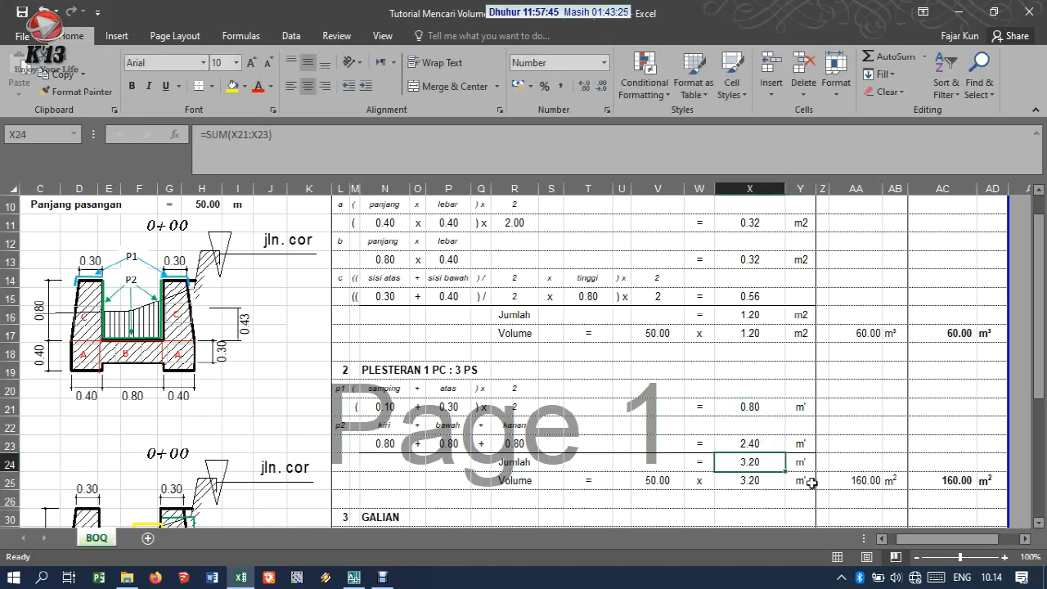
left_click(659, 482)
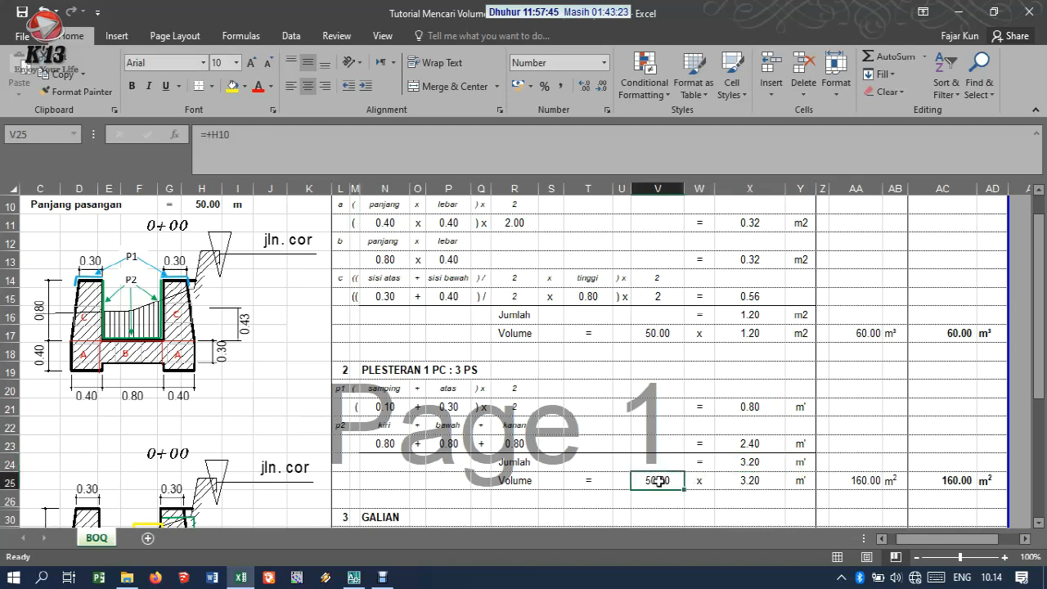
left_click(532, 483)
left_click(773, 489)
left_click(872, 480)
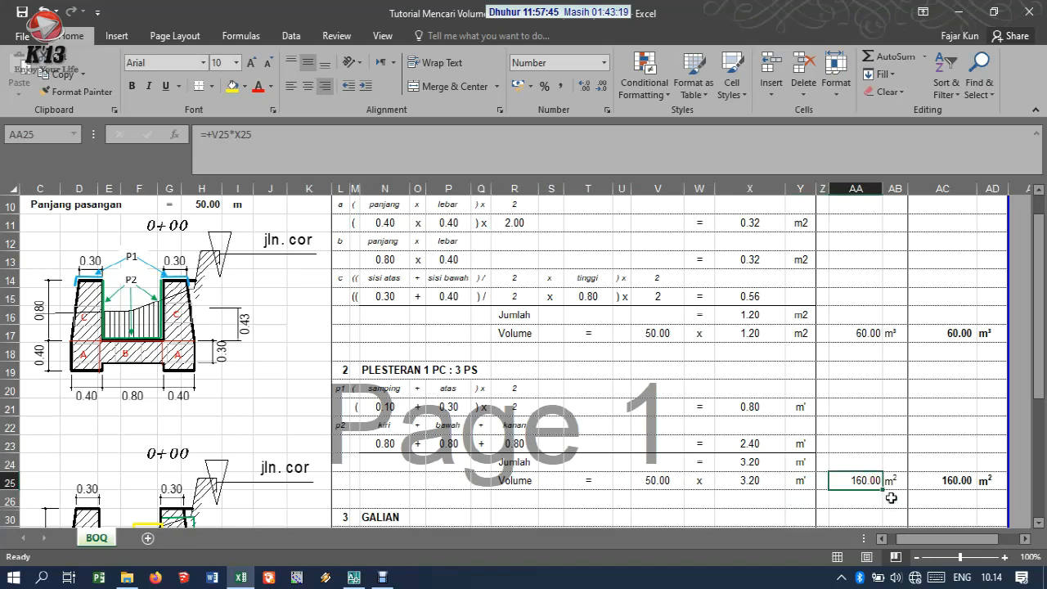
Step: Label the first row of the GALIAN section "g1" in L31, matching the excavation sketch
scroll(888, 479, "down", 2)
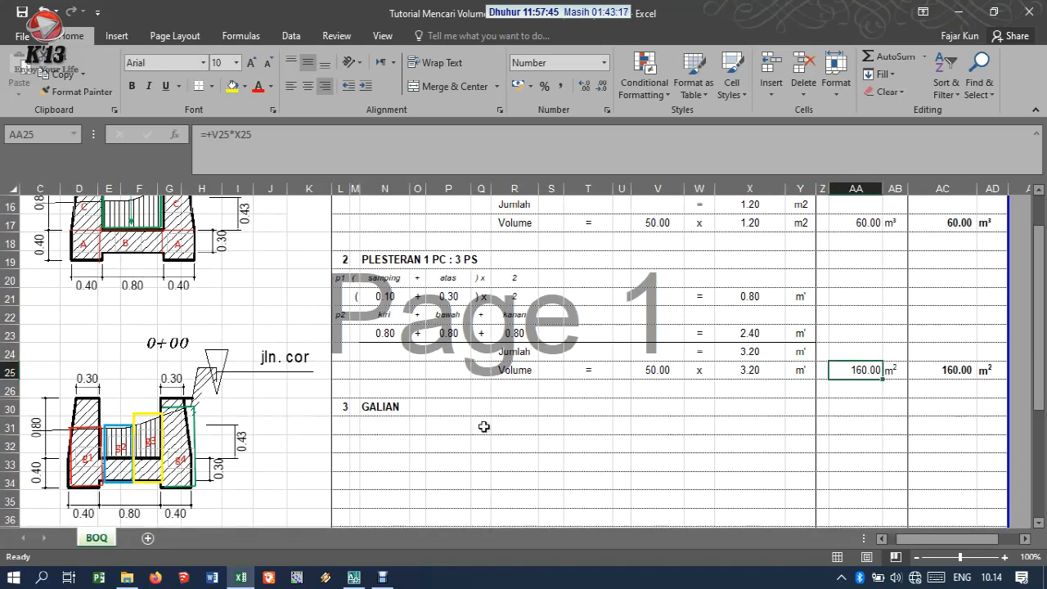
scroll(279, 393, "down", 3)
scroll(276, 398, "up", 2)
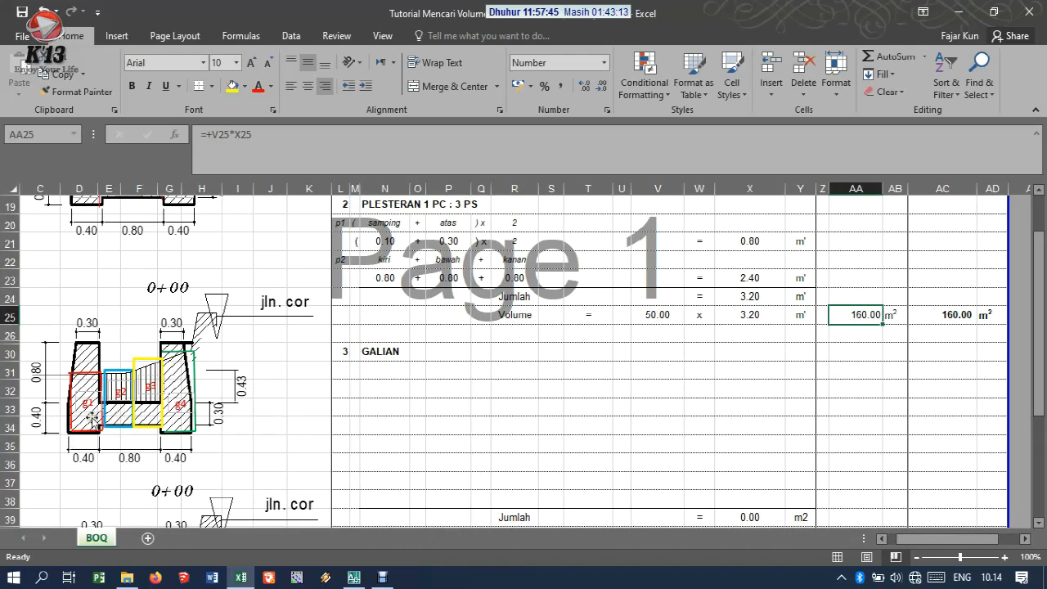
left_click(347, 371)
type("g1")
key("Tab")
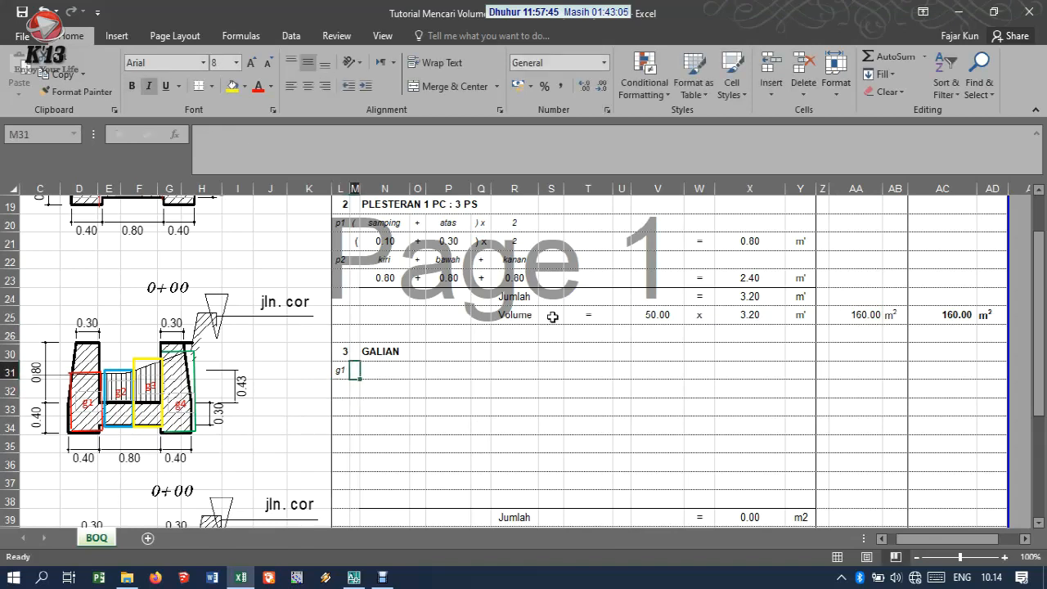
left_click(277, 342)
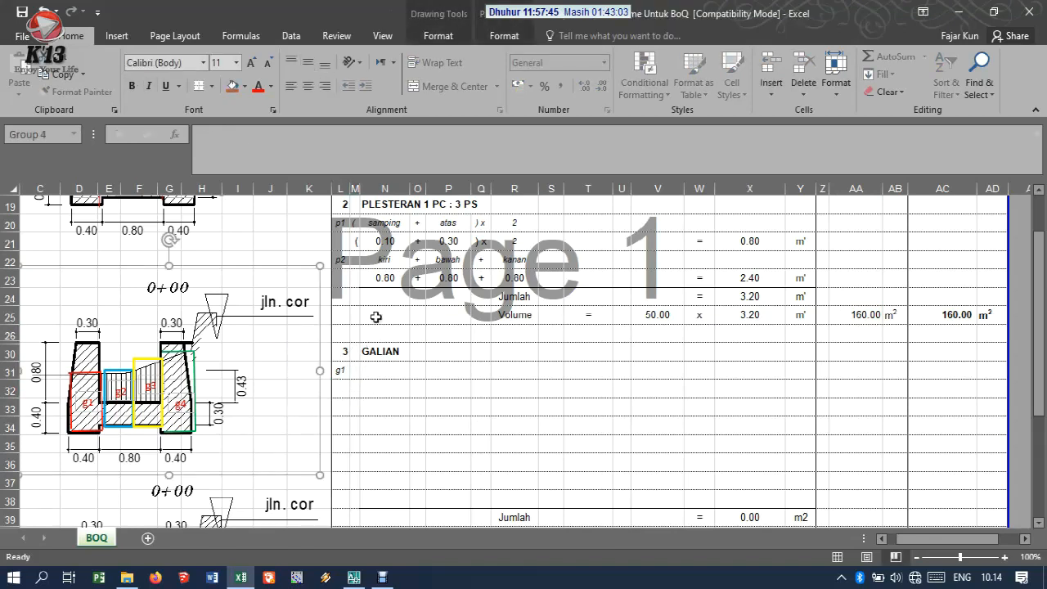
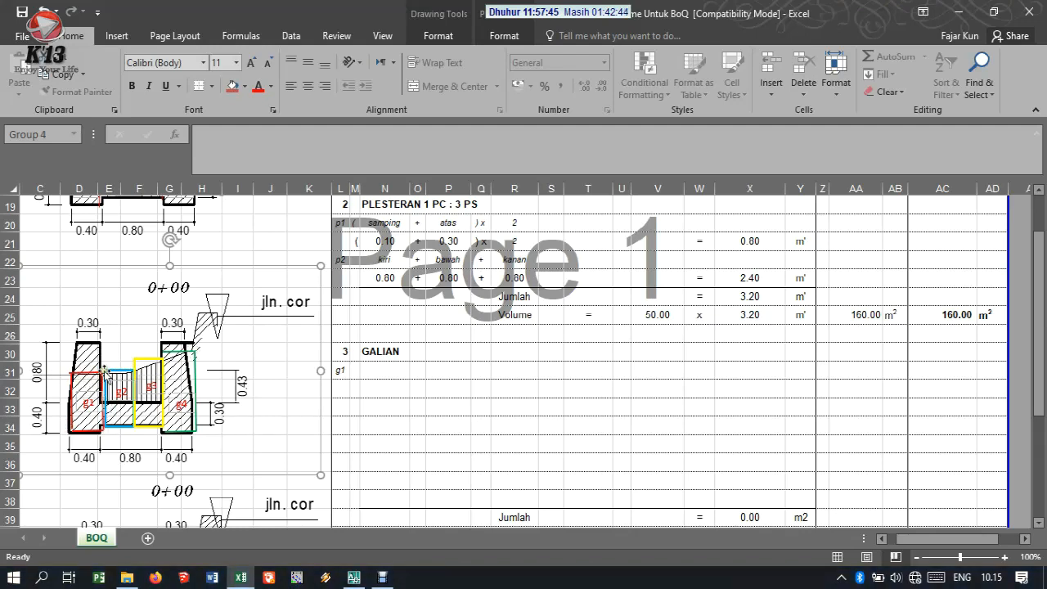
Step: Add the g1 dimension labels: "panjang" in N31, "x" in O31 and "lebar" in P31
left_click(366, 373)
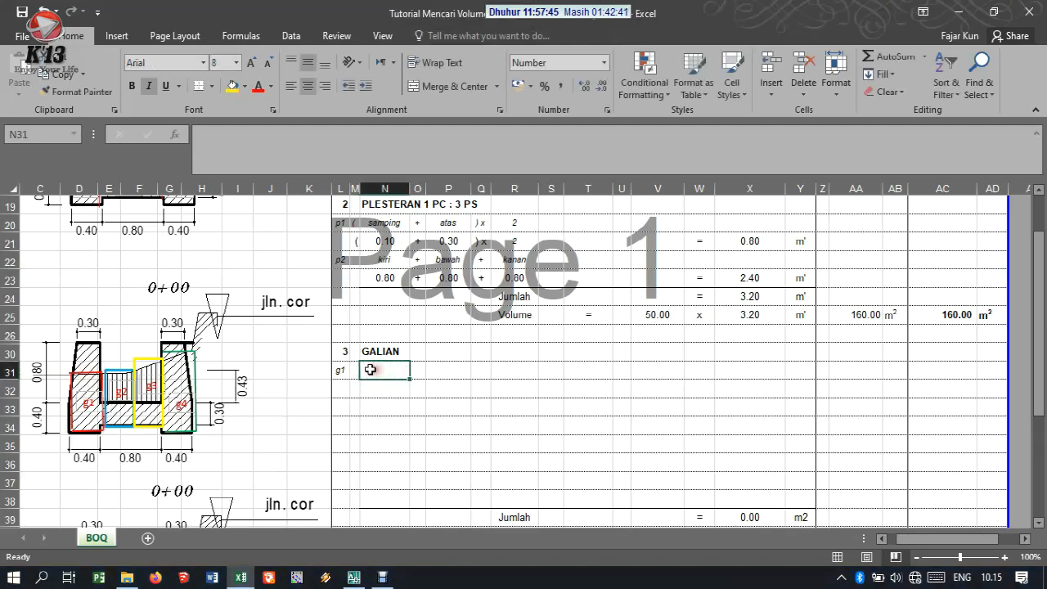
type("p")
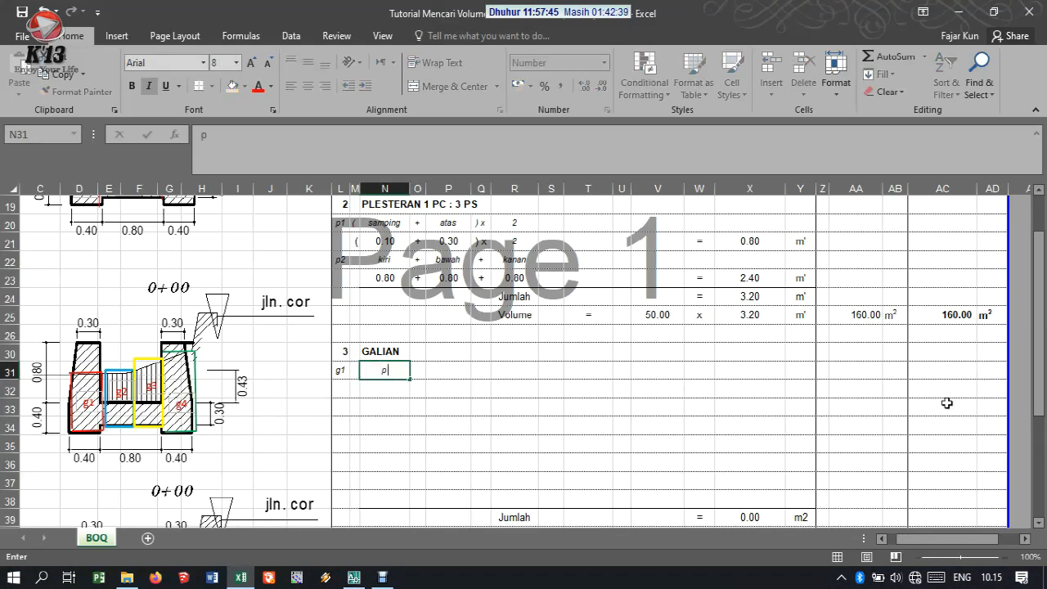
type("anjang")
key("Tab")
type("x")
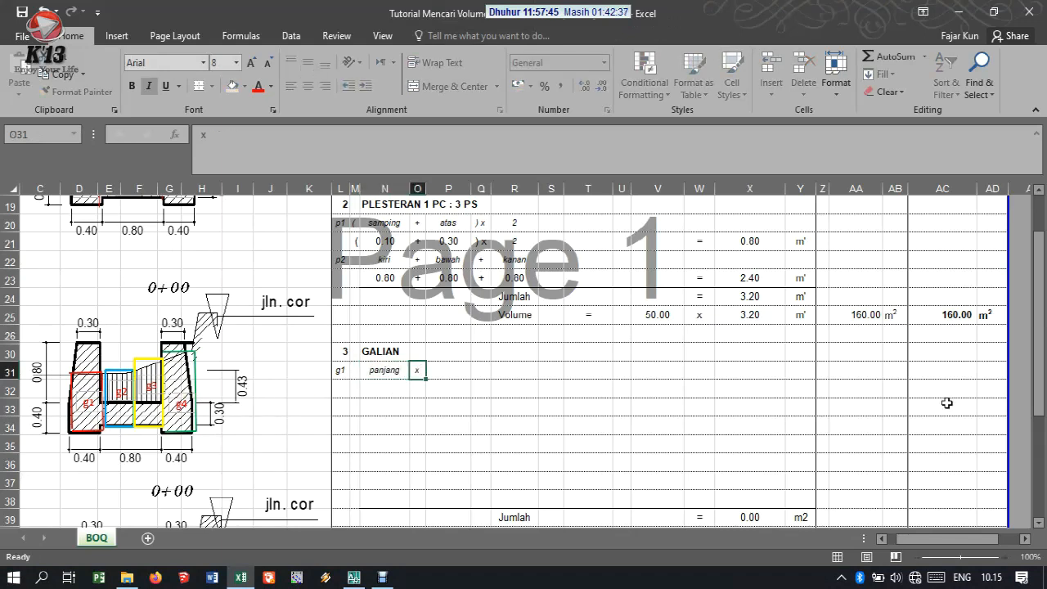
key("Tab")
type("le")
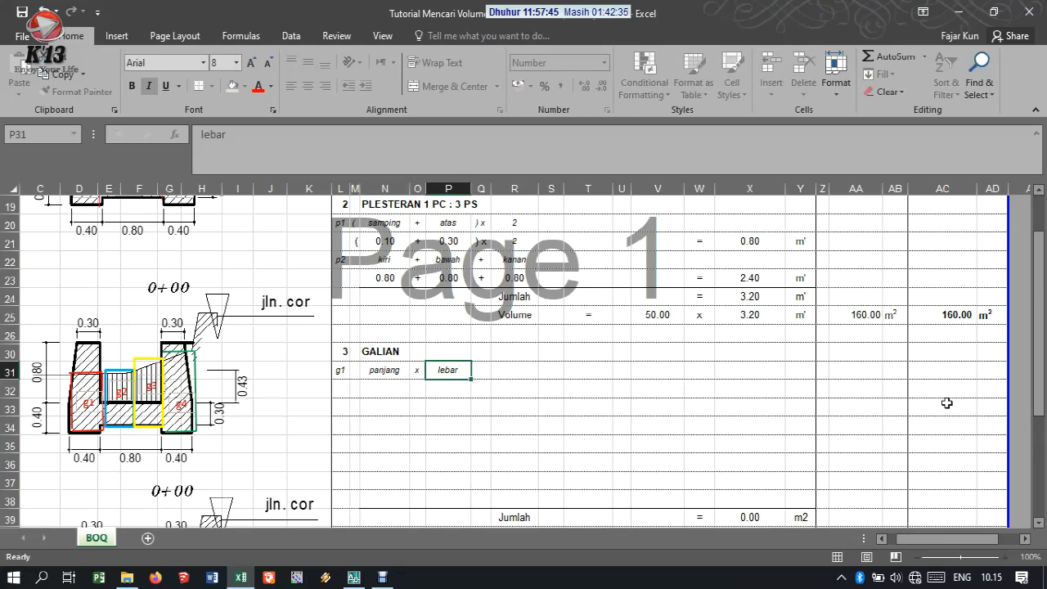
Step: Enter the g1 length 0.83 in N32 under "panjang" and remove its bold formatting
key("Right")
key("Right")
key("Left")
key("Left")
key("Left")
key("Left")
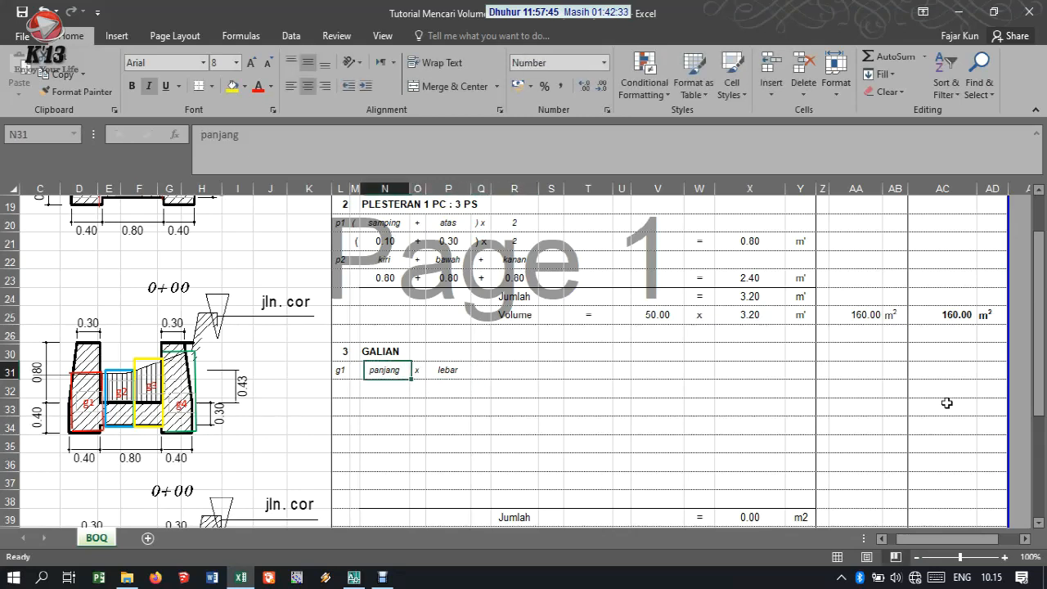
key("Down")
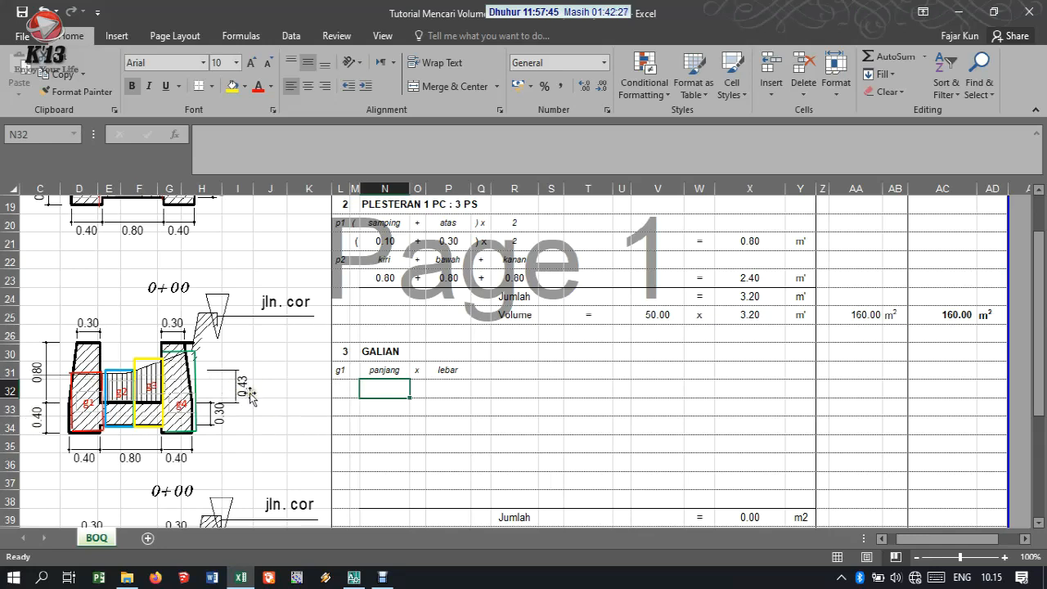
type(".8")
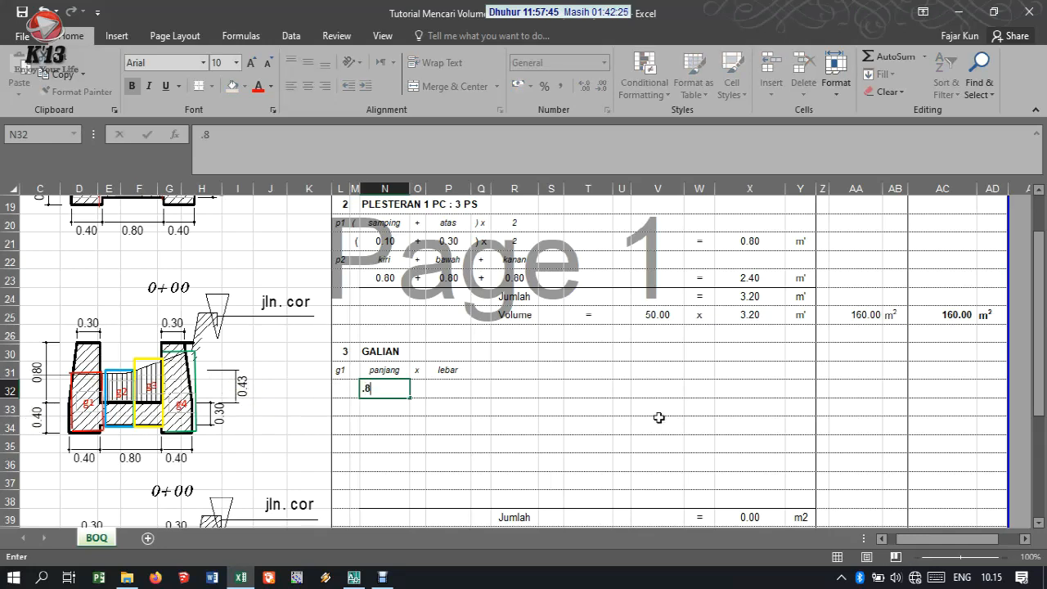
type("3")
key("ctrl+Return")
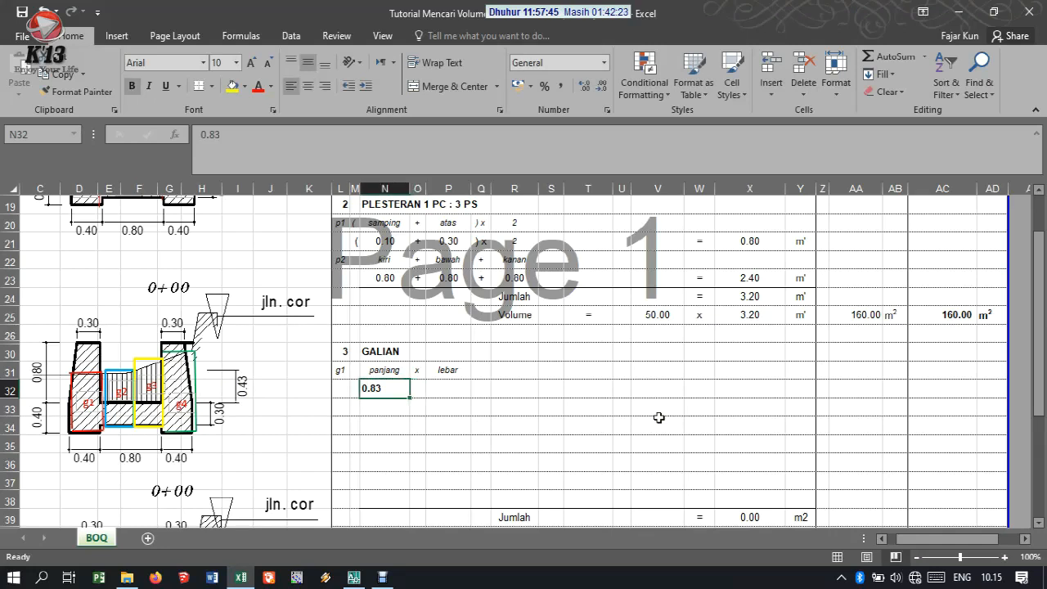
key("ctrl+b")
key("Tab")
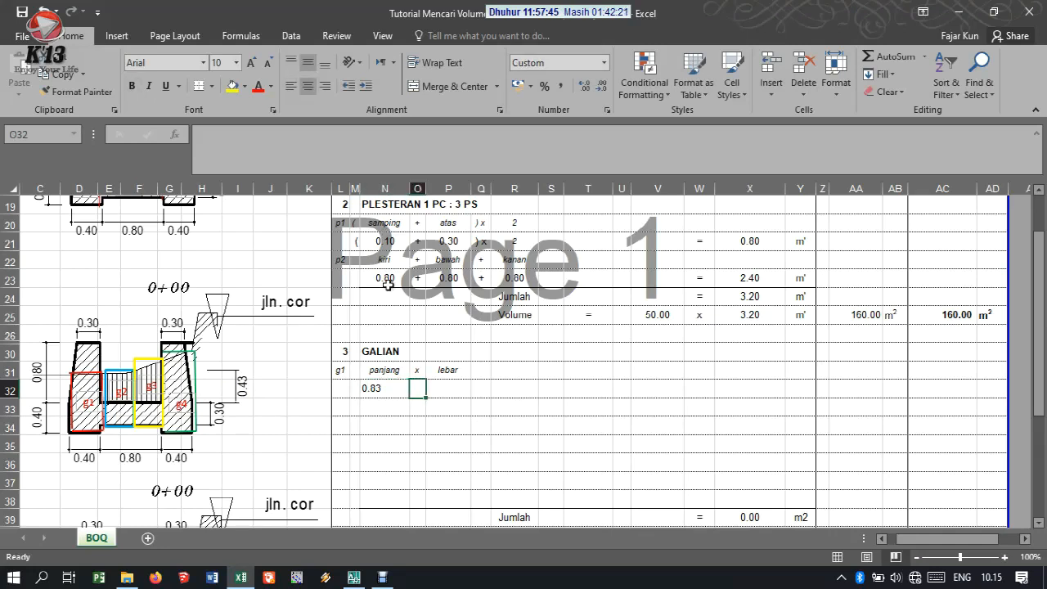
Step: Copy the cell formatting of N21 onto the g1 length in N32
left_click(404, 239)
left_click(76, 90)
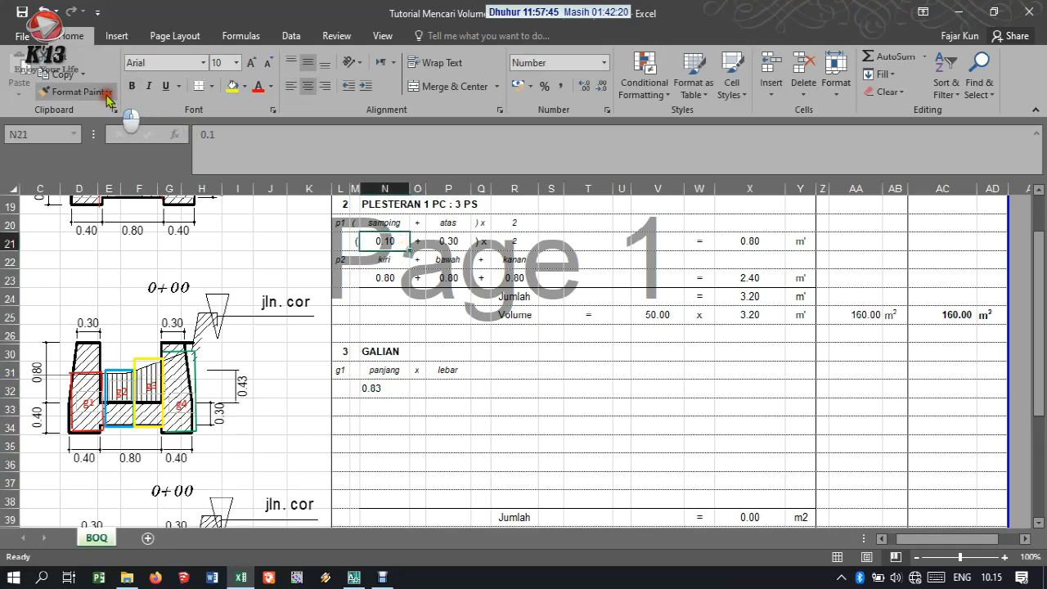
left_click(397, 390)
Step: Complete the g1 dimension row with "x" in O32, width 0.40 in P32 and "=" in W32
left_click(422, 389)
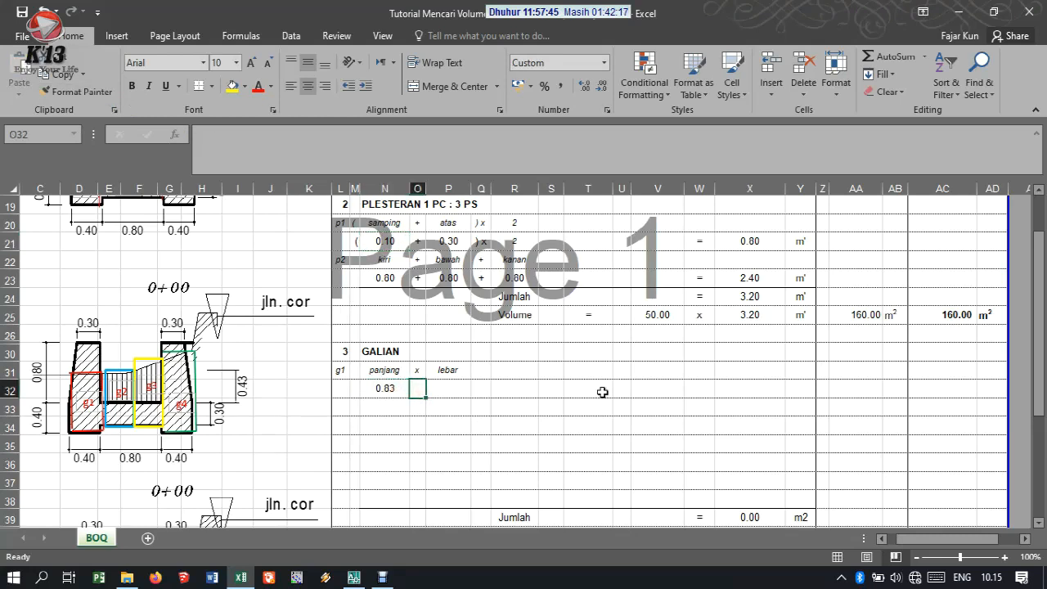
type("x")
key("Tab")
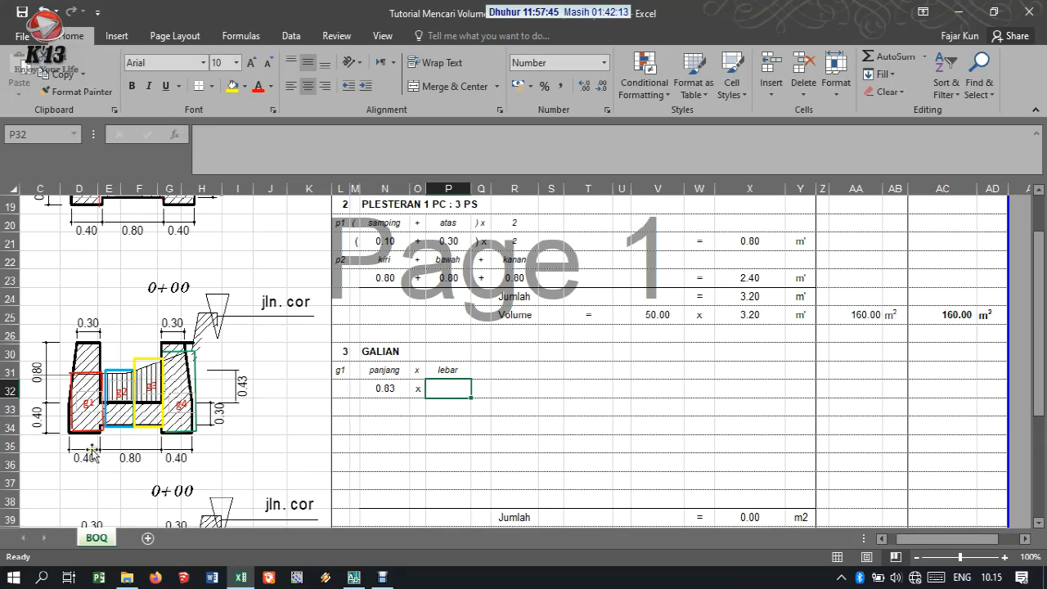
type(".4")
key("Tab")
key("Tab")
key("Tab")
key("Tab")
key("Tab")
key("Tab")
key("Tab")
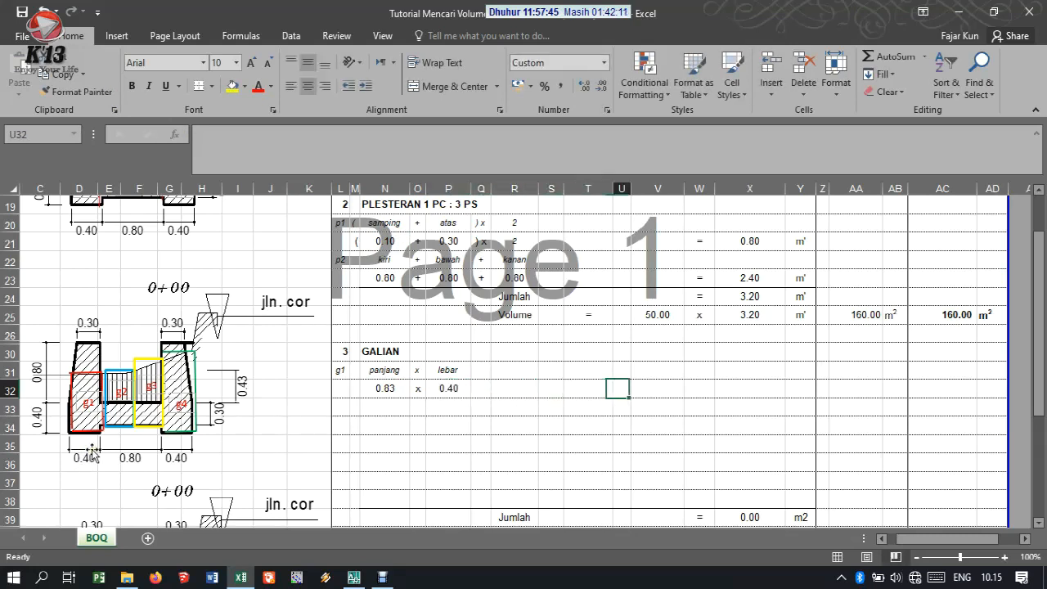
type("=")
key("Tab")
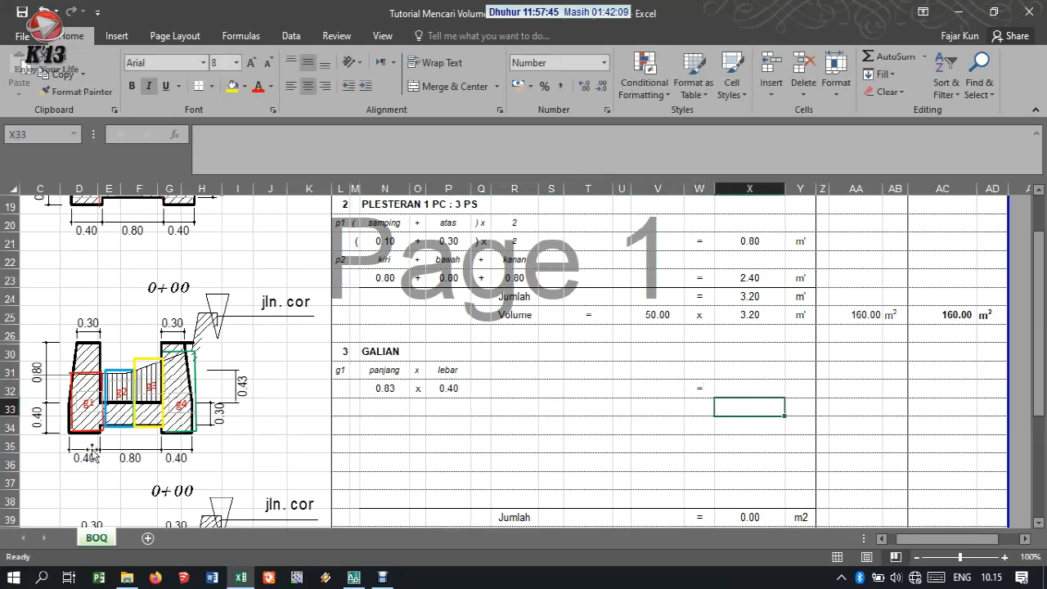
Step: Calculate the g1 area in X32 with =N32*P32 and enter the unit m2 in Y32
type("=")
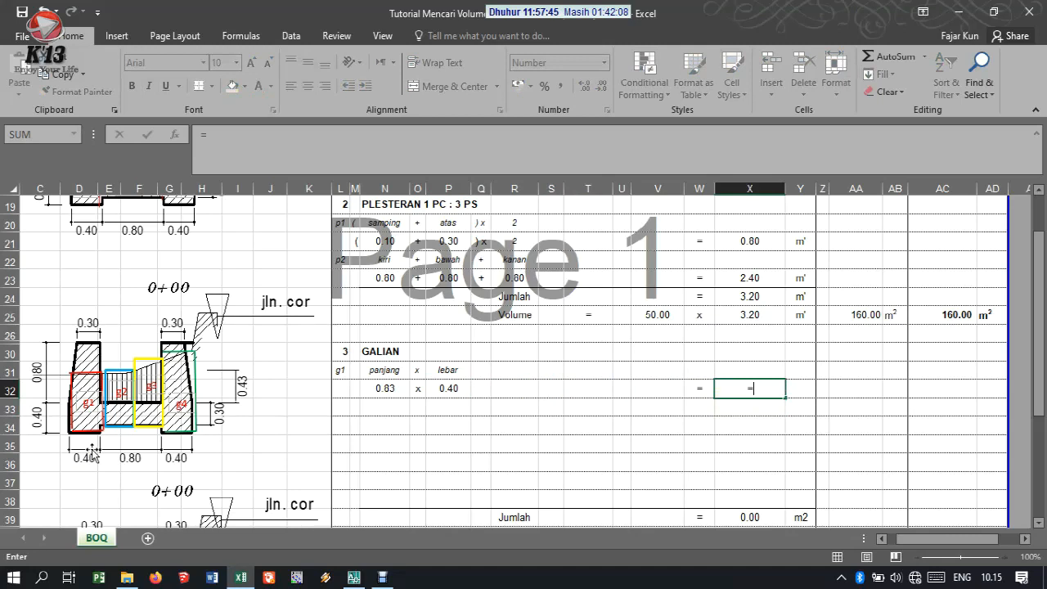
left_click(385, 389)
type("*")
left_click(449, 388)
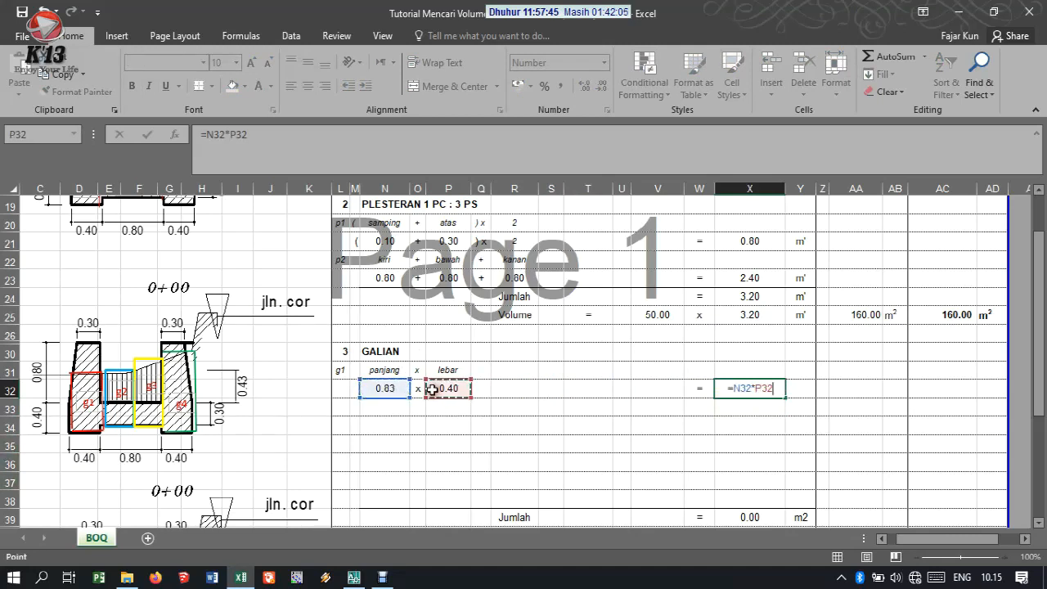
key("Return")
left_click(798, 388)
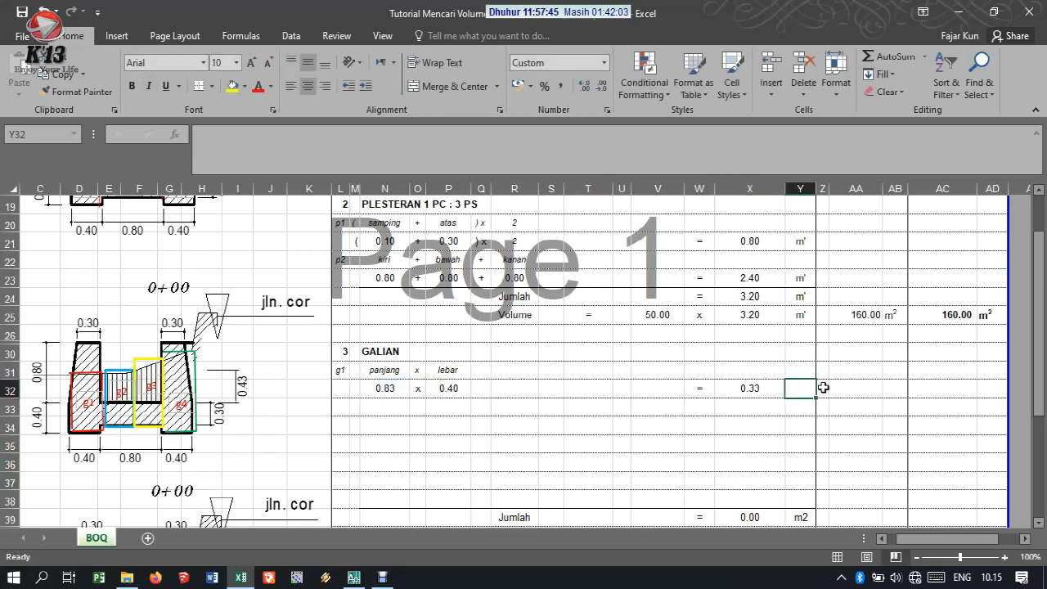
type("m2")
key("Return")
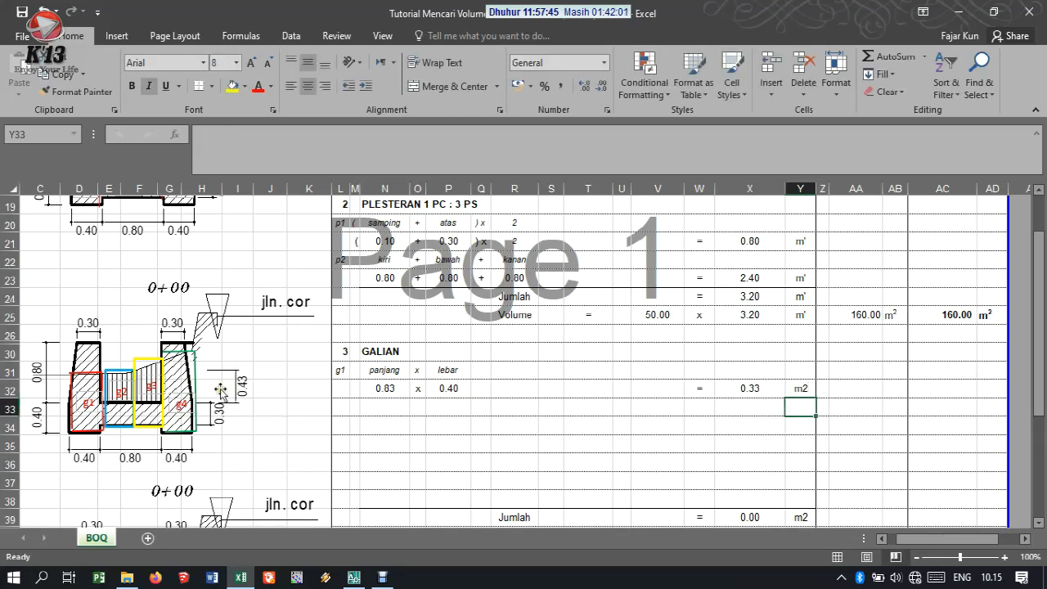
Step: Label L33 "g2" and copy the "panjang x lebar" labels from N31:P31 to N33:P33
left_click(342, 406)
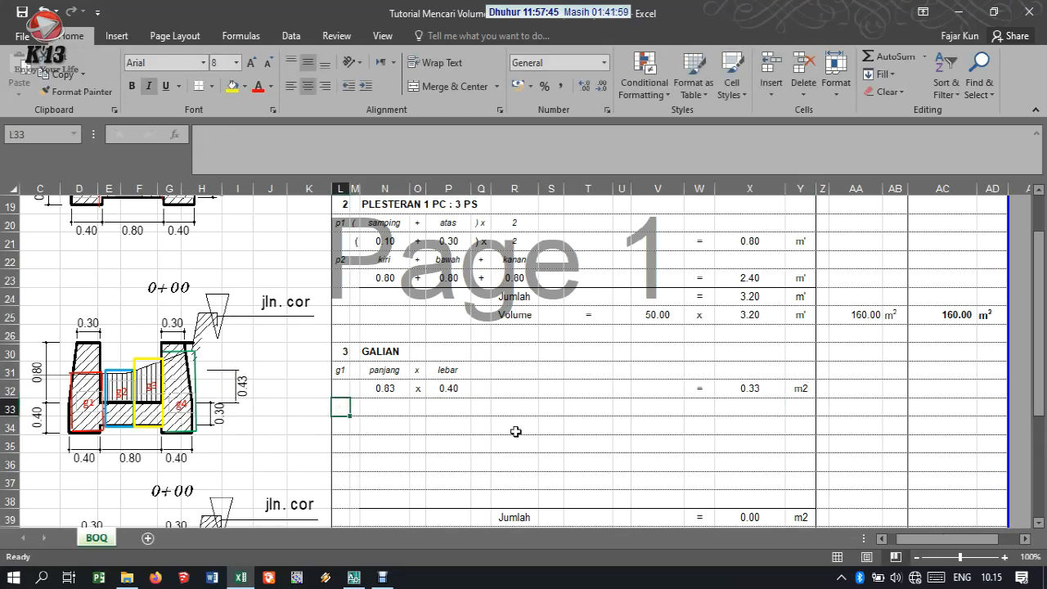
type("g2")
left_click(384, 388)
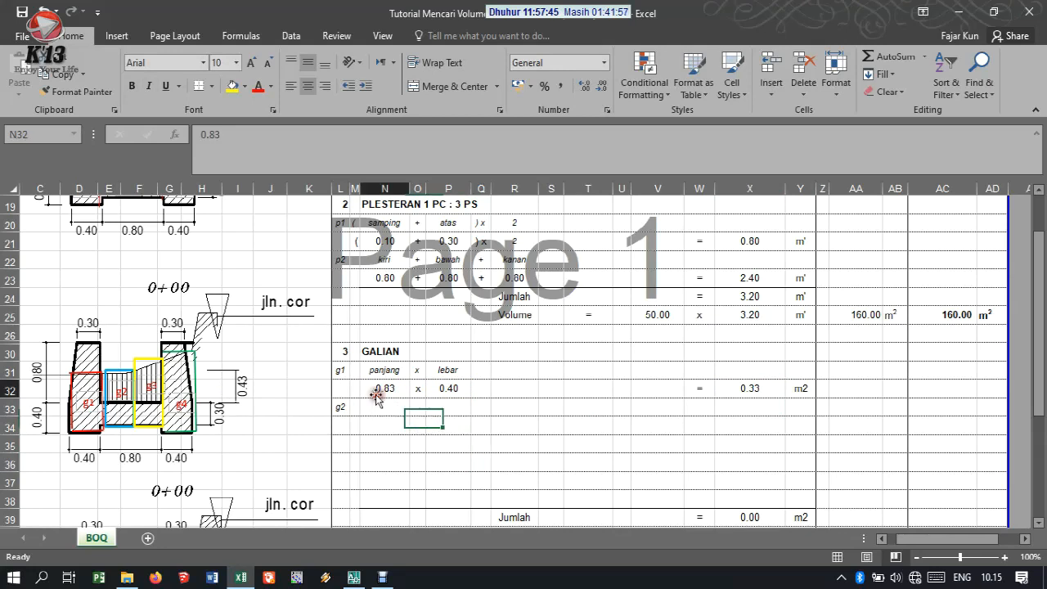
left_click(394, 369)
left_click_drag(394, 369, 444, 369)
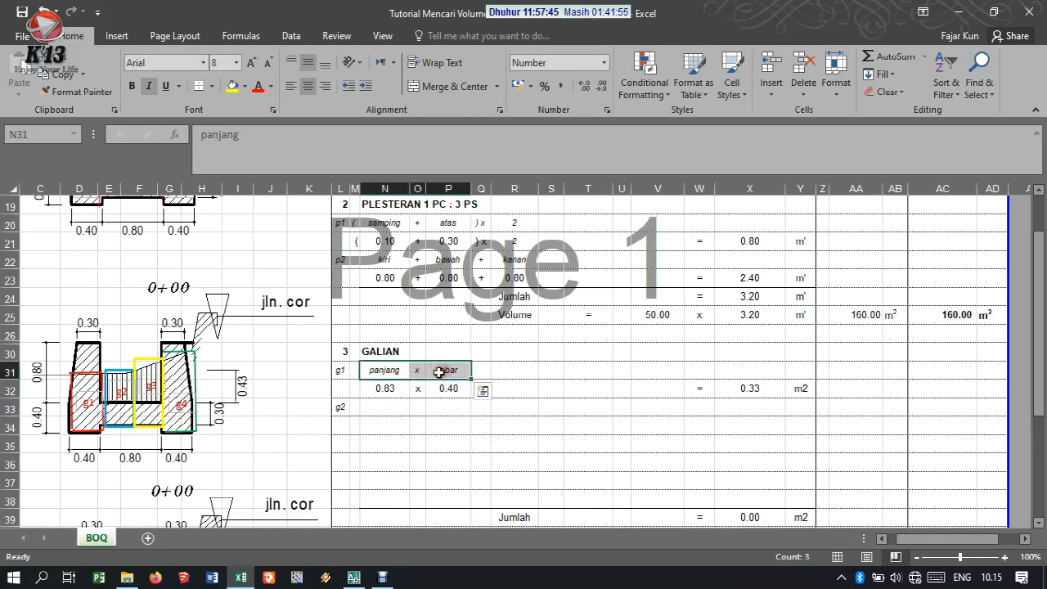
key("ctrl+c")
left_click(381, 409)
key("ctrl+v")
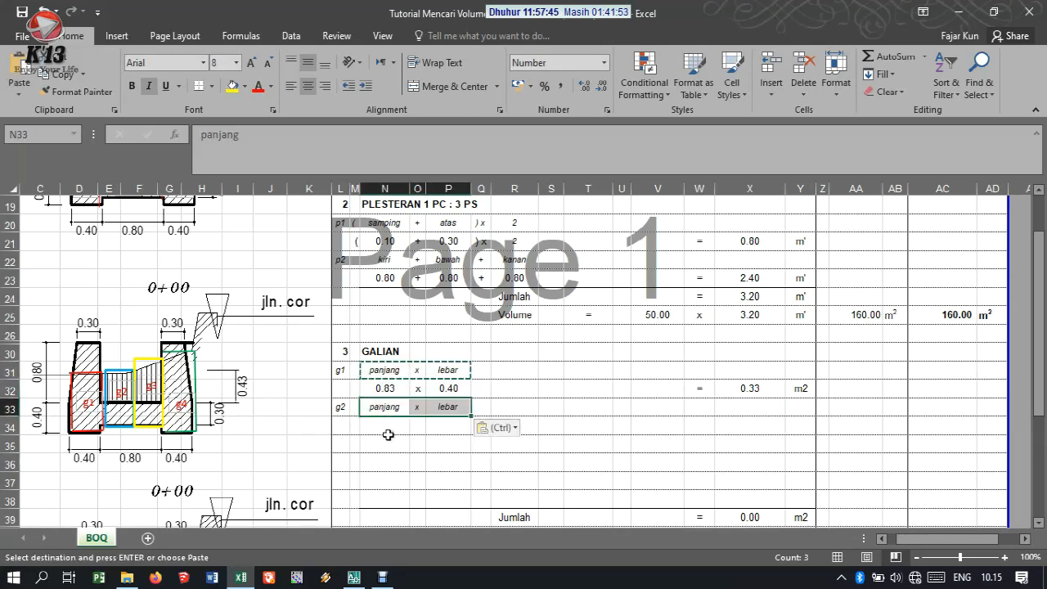
key("Escape")
Step: Enter the g2 length 0.73 in N34 and apply the cell formatting of N32 to it
left_click(389, 435)
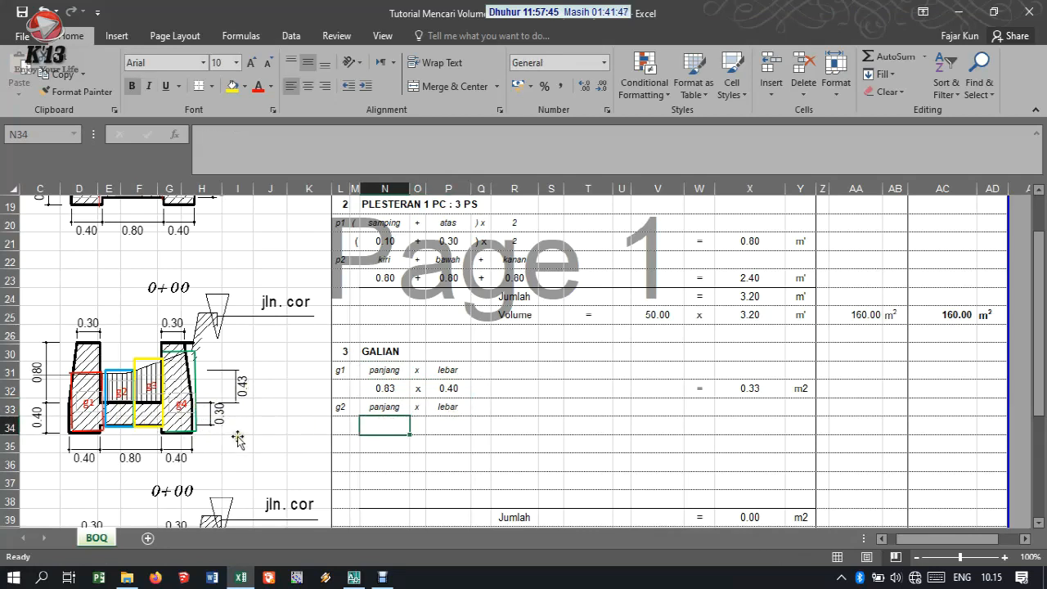
type(".73")
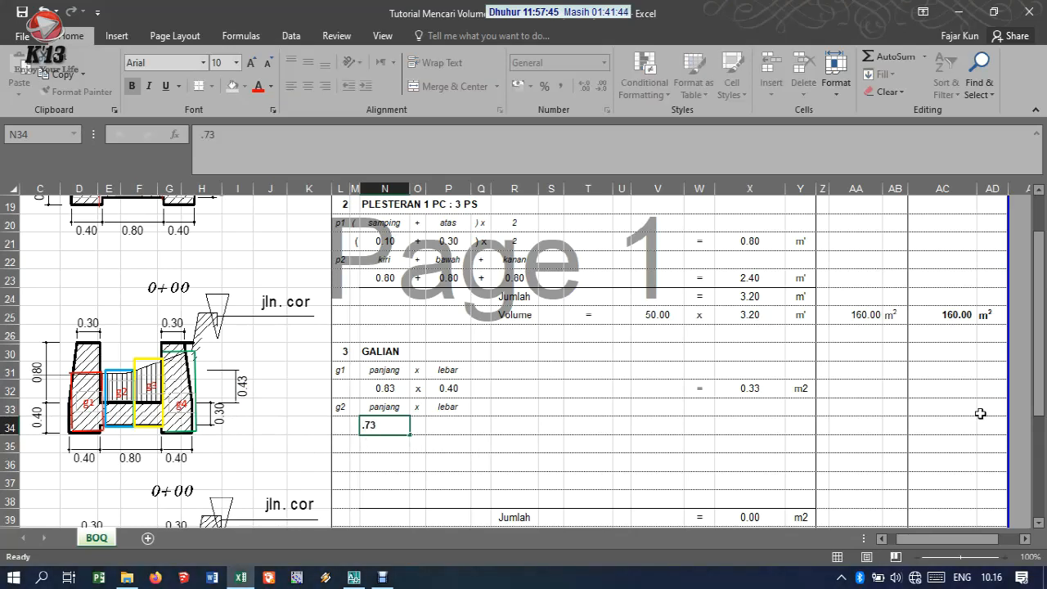
key("Tab")
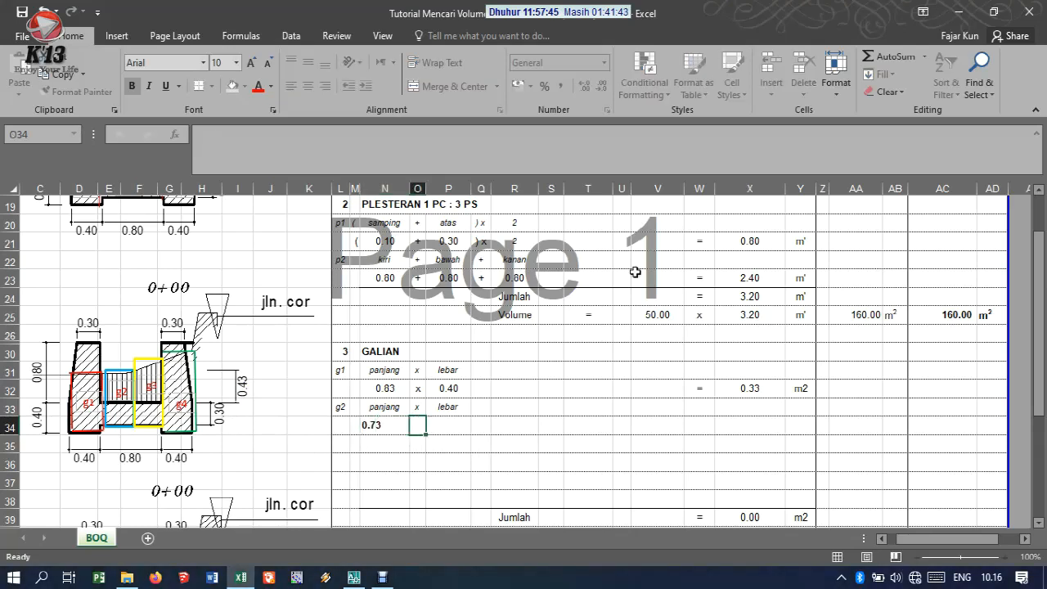
left_click(386, 387)
left_click(78, 91)
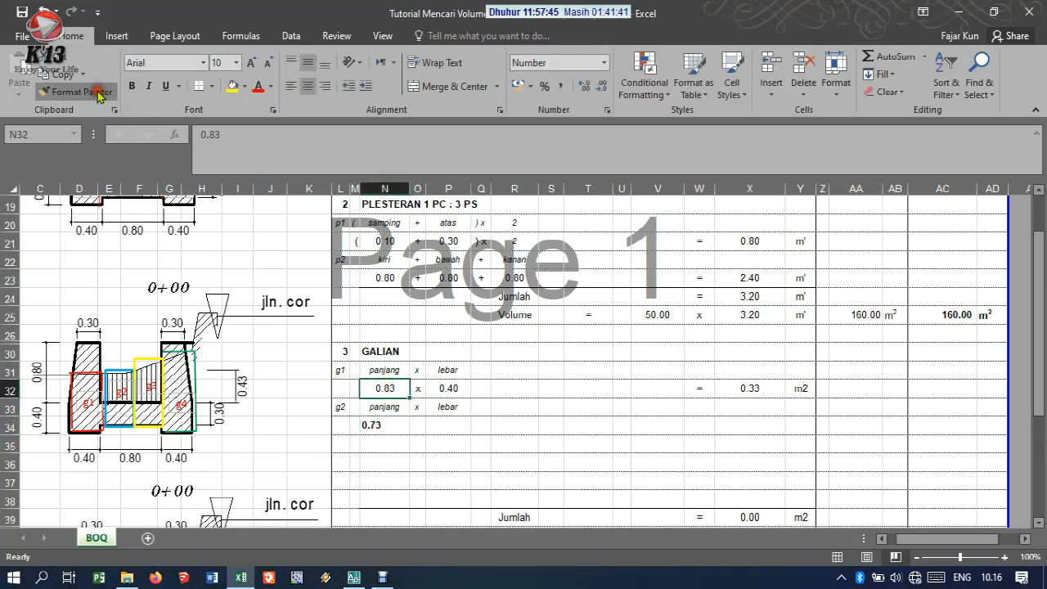
left_click(381, 424)
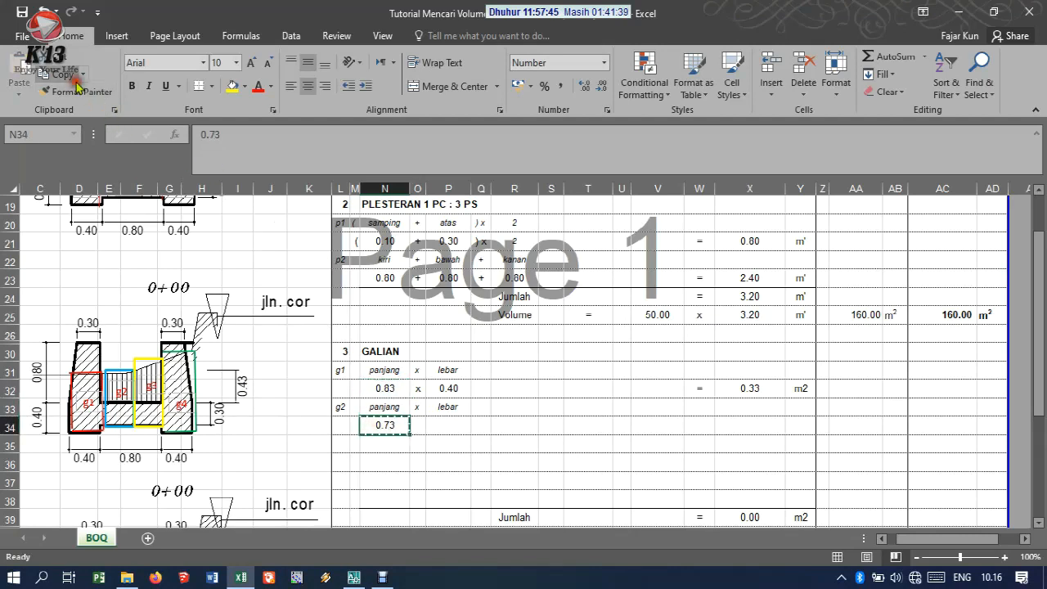
Step: Enter "x" in O34 and the g2 width 0.40 in P34
key("ctrl+c")
left_click(415, 424)
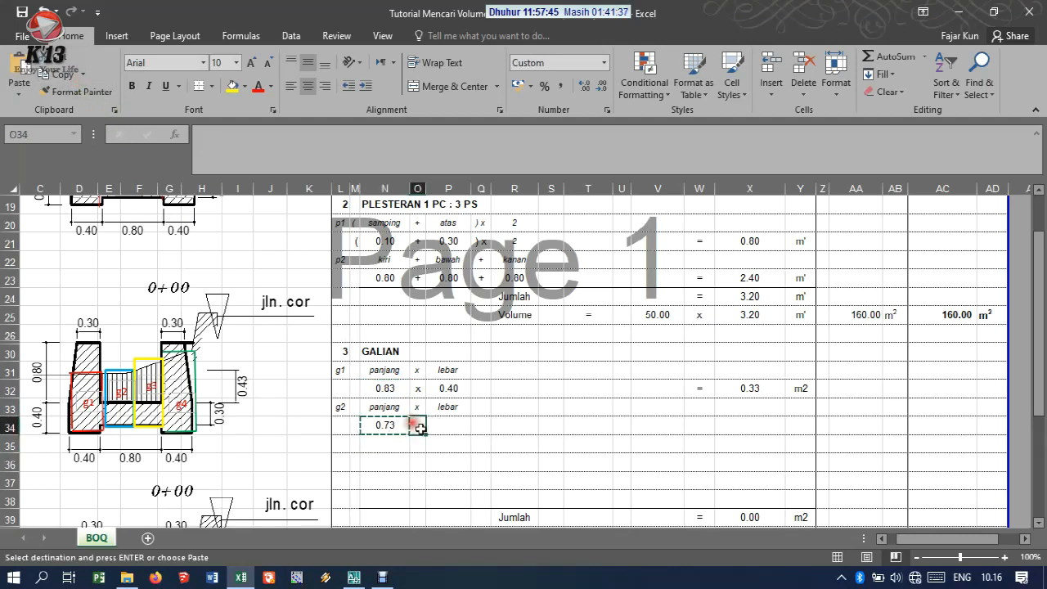
key("Escape")
type("x")
left_click(454, 431)
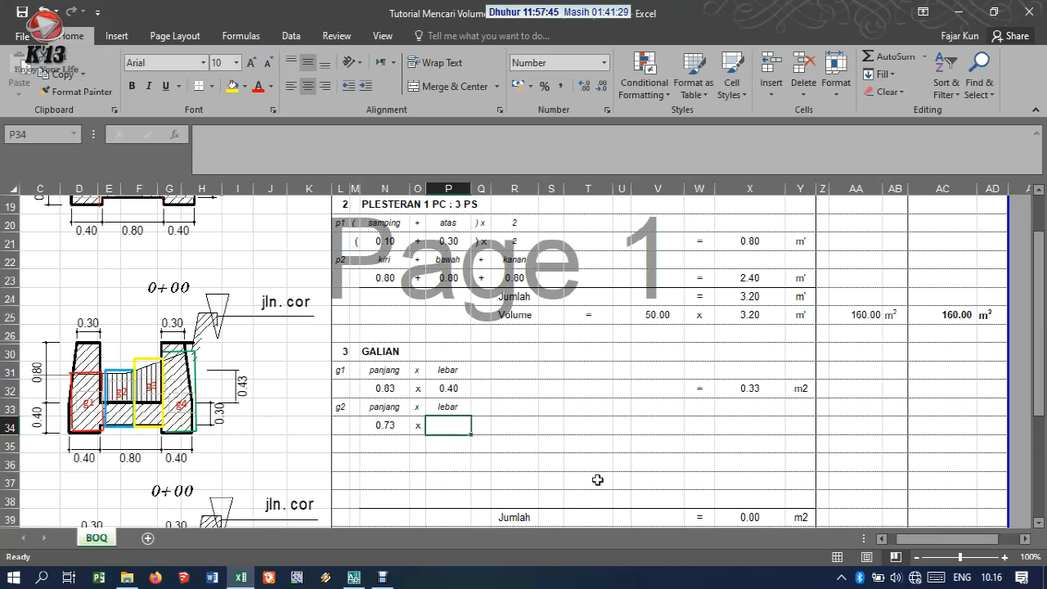
type(".4")
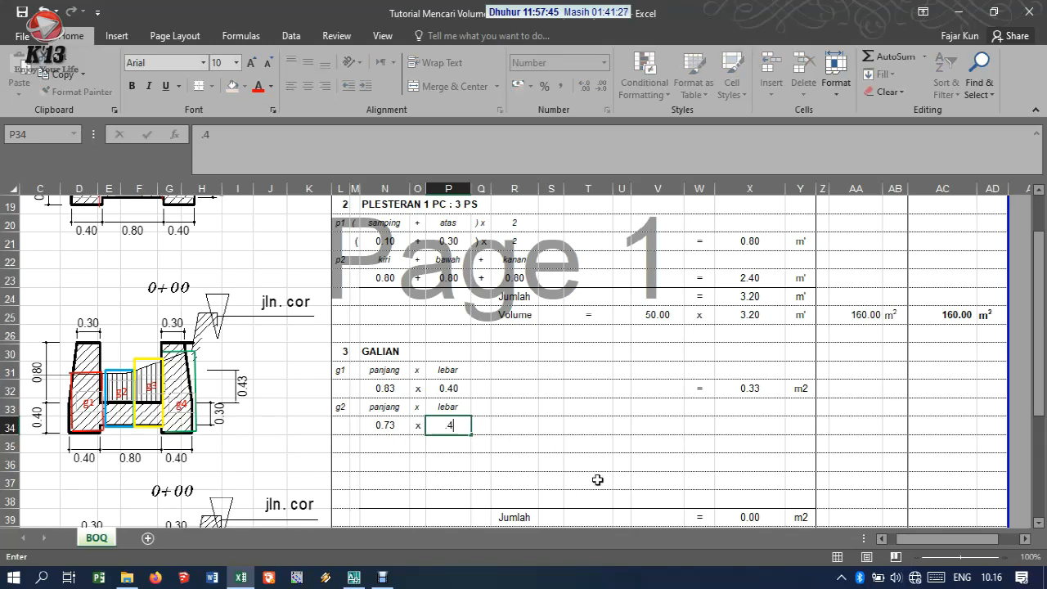
left_click(598, 480)
Step: Copy the equals sign, area formula and unit from W32:Y32 to W34:Y34 for g2, and check the formula in X34
left_click_drag(697, 389, 793, 388)
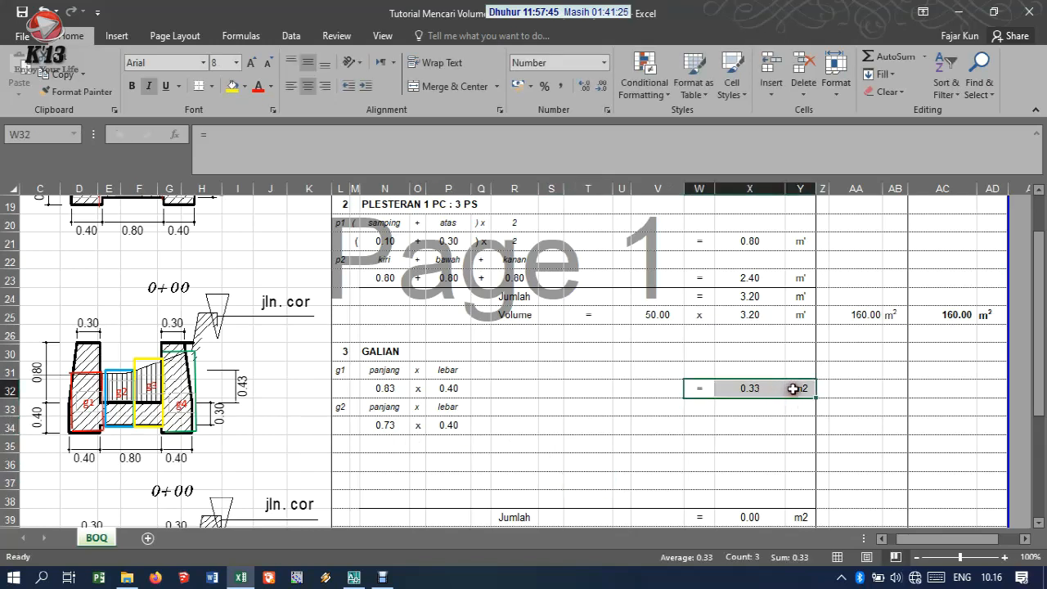
key("ctrl+c")
left_click(701, 423)
key("ctrl+v")
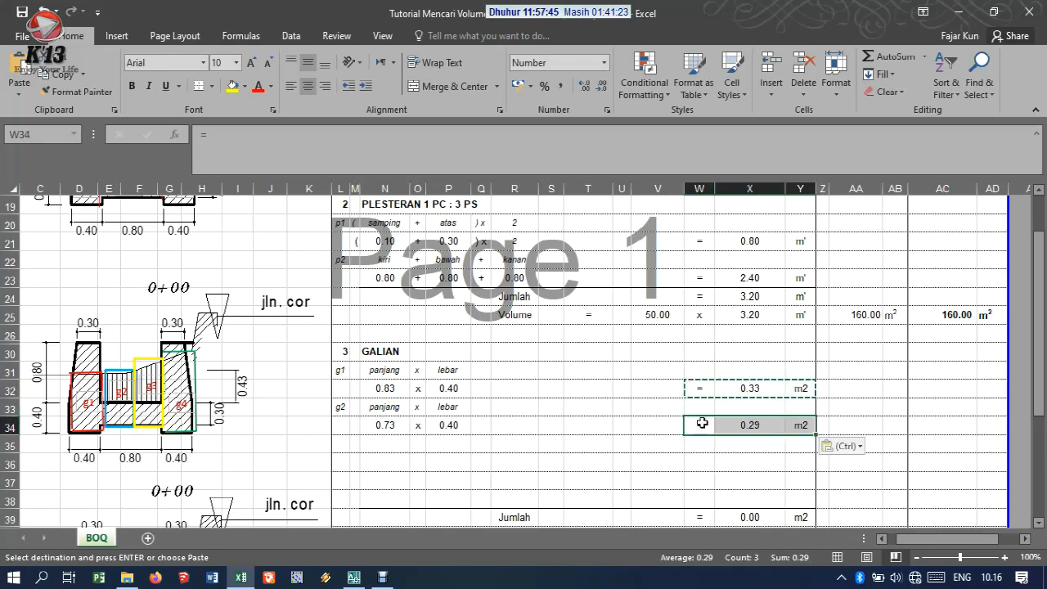
key("Escape")
double_click(740, 424)
key("Escape")
Step: Label the third excavation part "g3" in L35
left_click(341, 443)
type("g3")
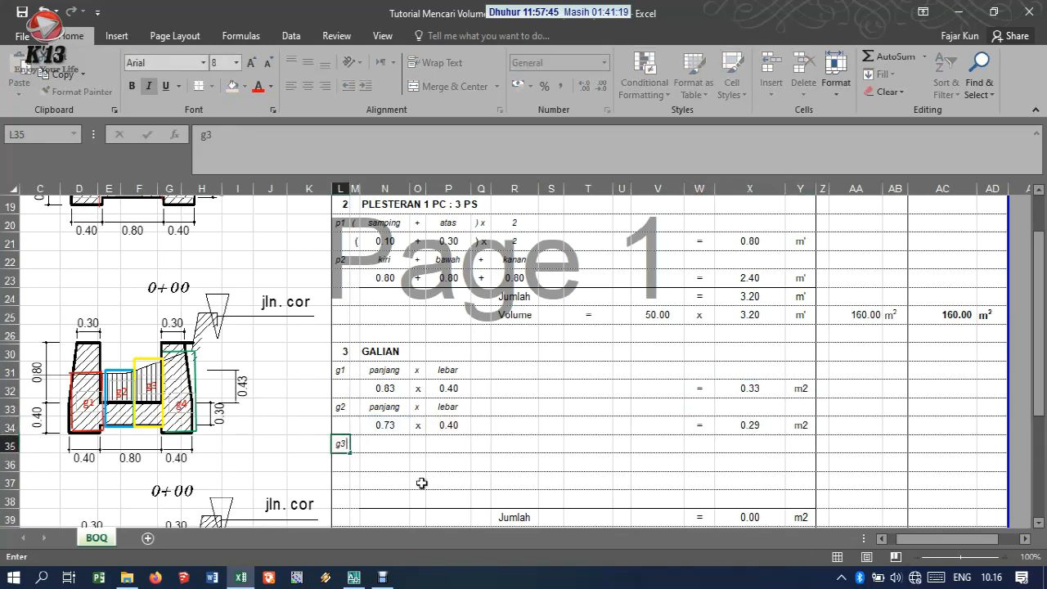
left_click(422, 483)
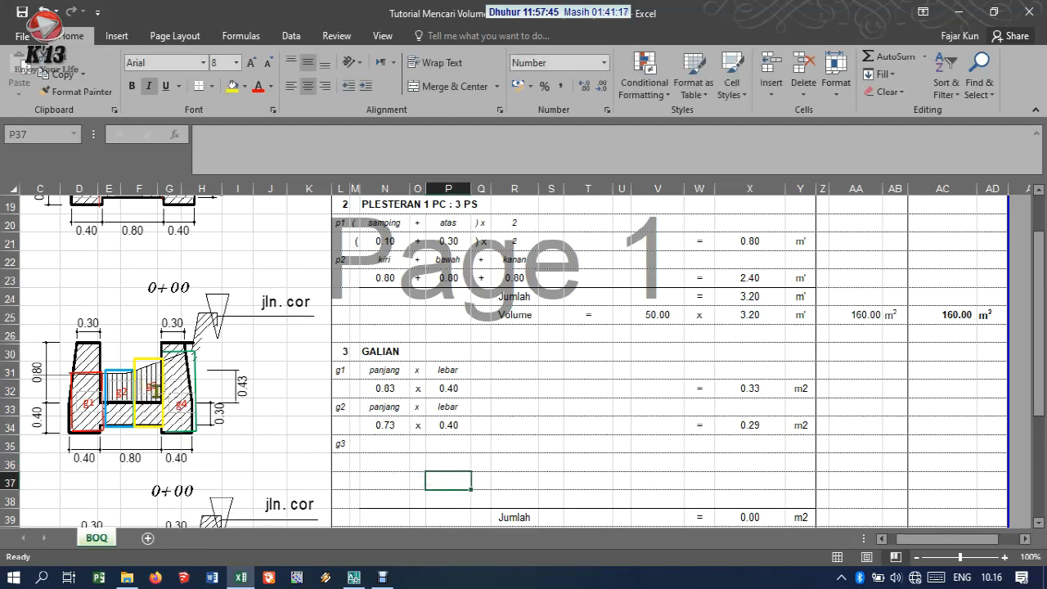
left_click(381, 405)
type("C")
left_click(382, 445)
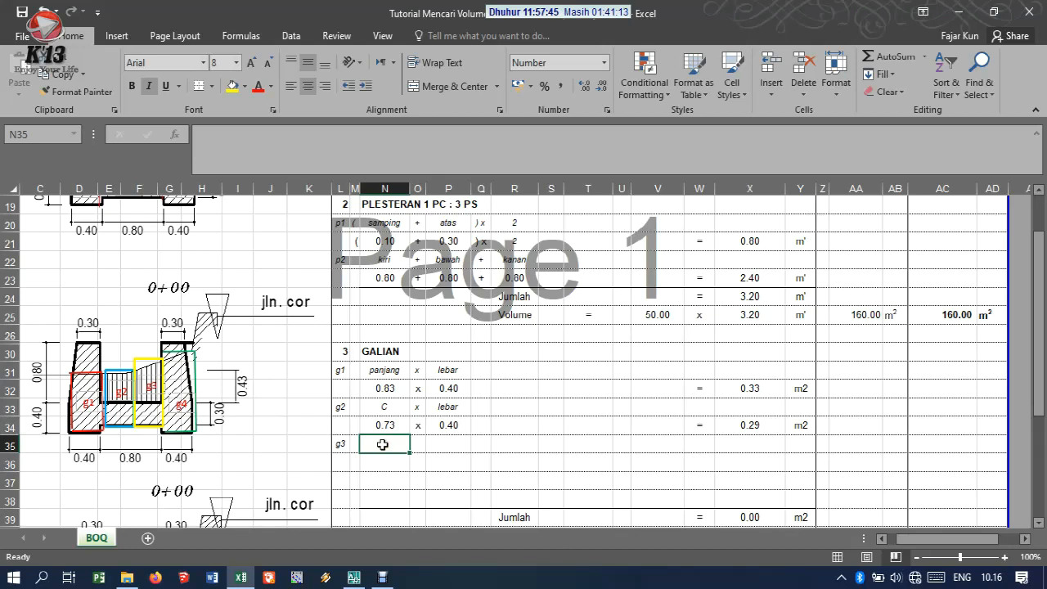
left_click(443, 445)
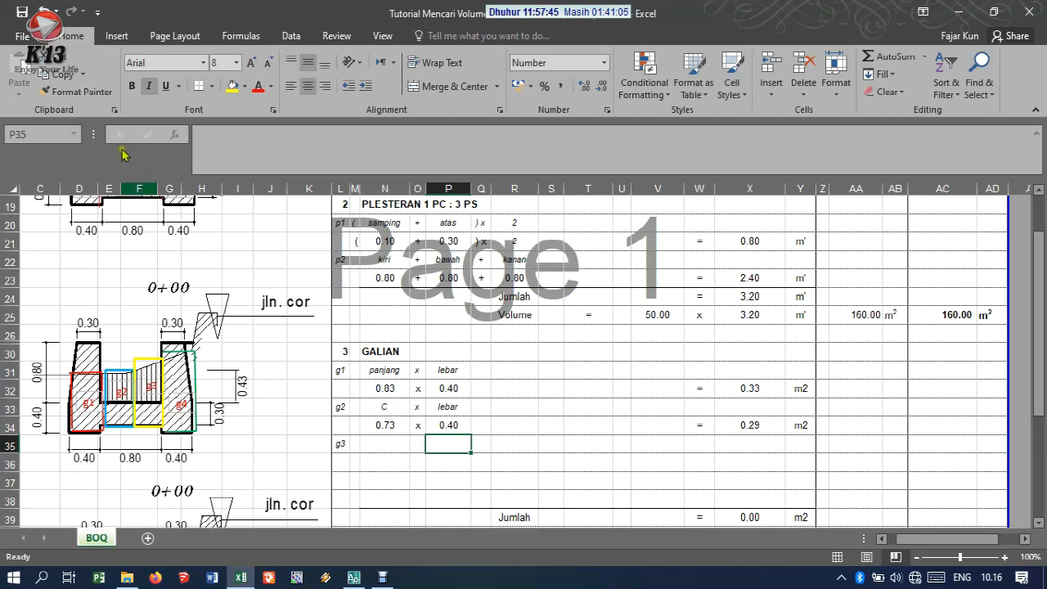
left_click(44, 11)
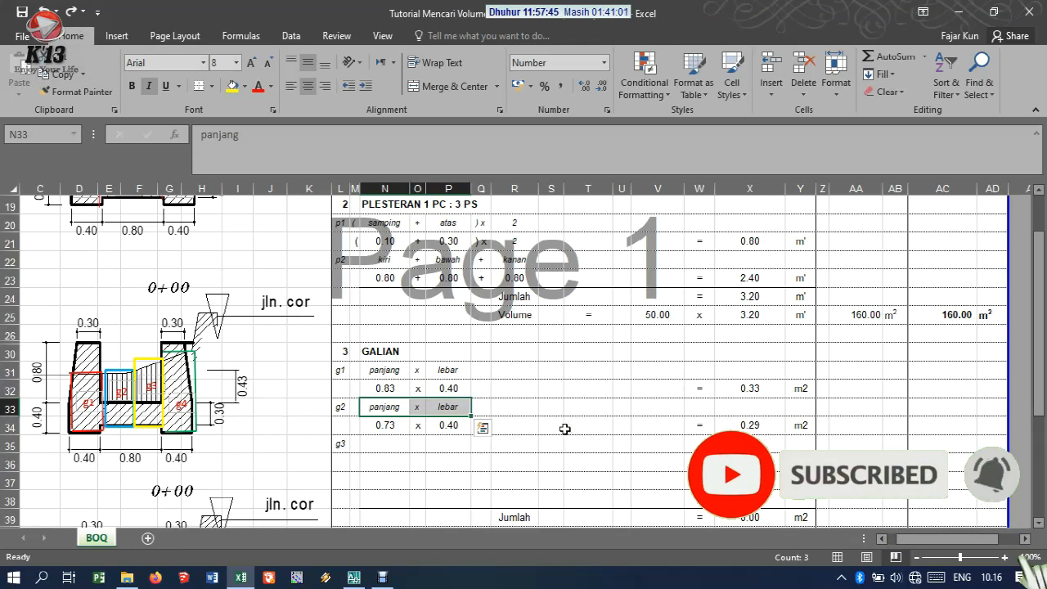
Step: Copy the "panjang x lebar" header from N33:P33 to N35:P35 for g3 and select N36 for its length
key("ctrl+c")
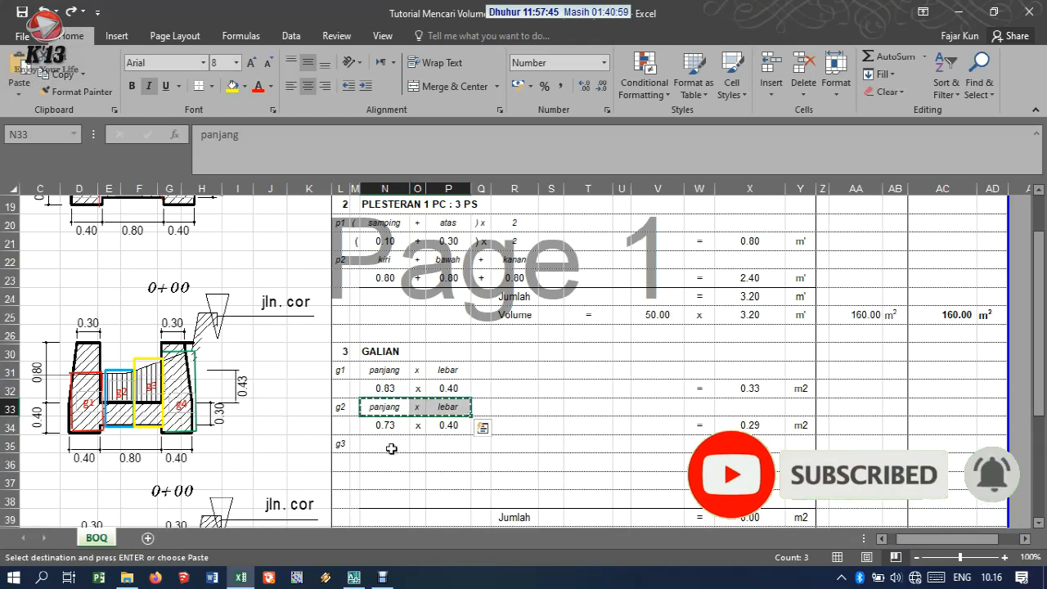
left_click(386, 446)
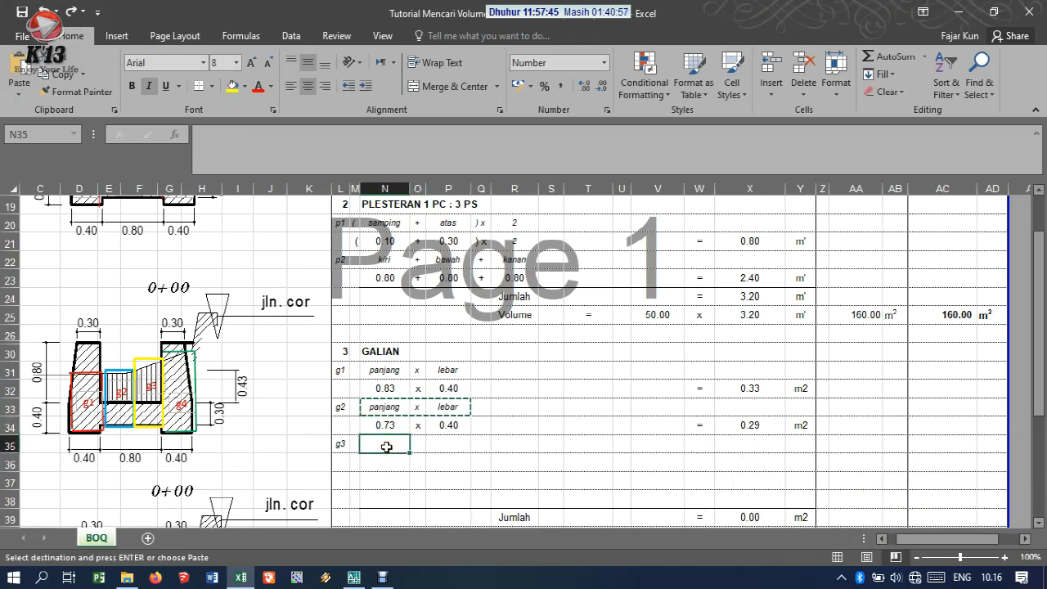
key("ctrl+v")
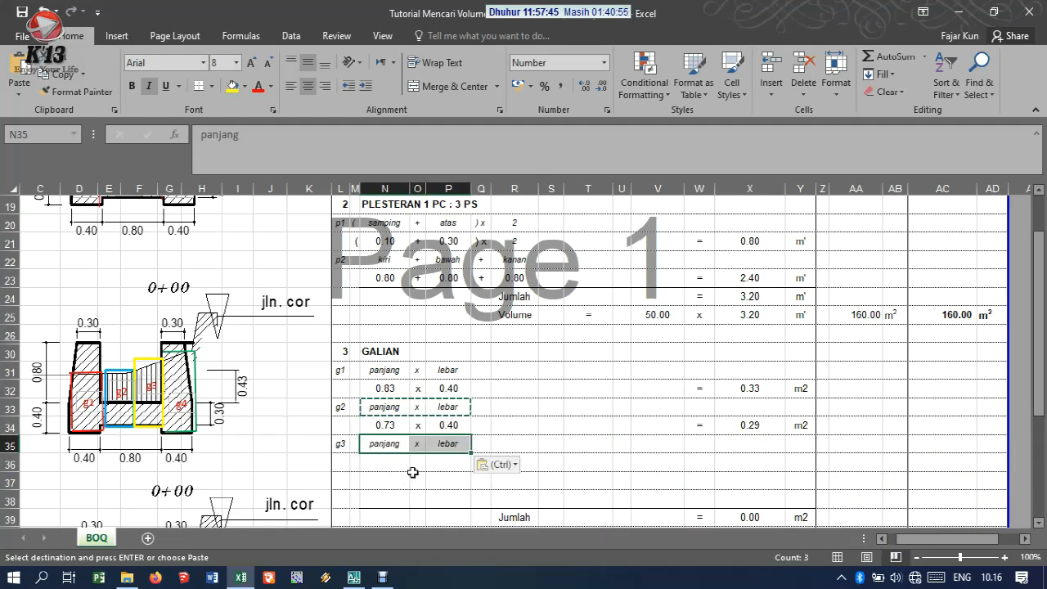
key("Escape")
left_click(382, 473)
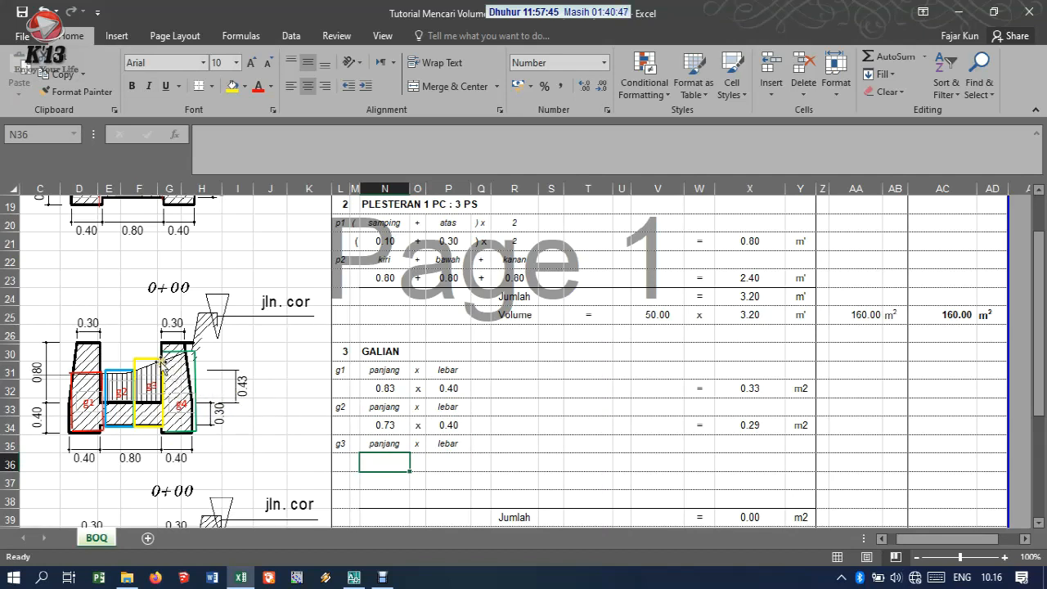
Step: Switch to the AutoCAD drawing and undo the recent operations back to the dimensioned 0+00 cross-section
left_click(353, 577)
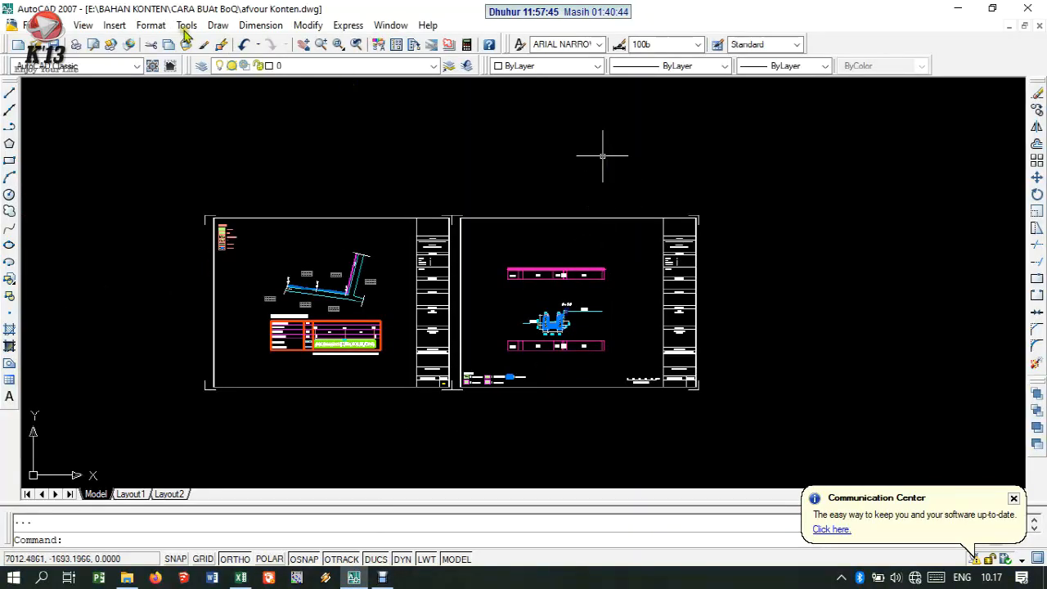
scroll(599, 154, "up", 6)
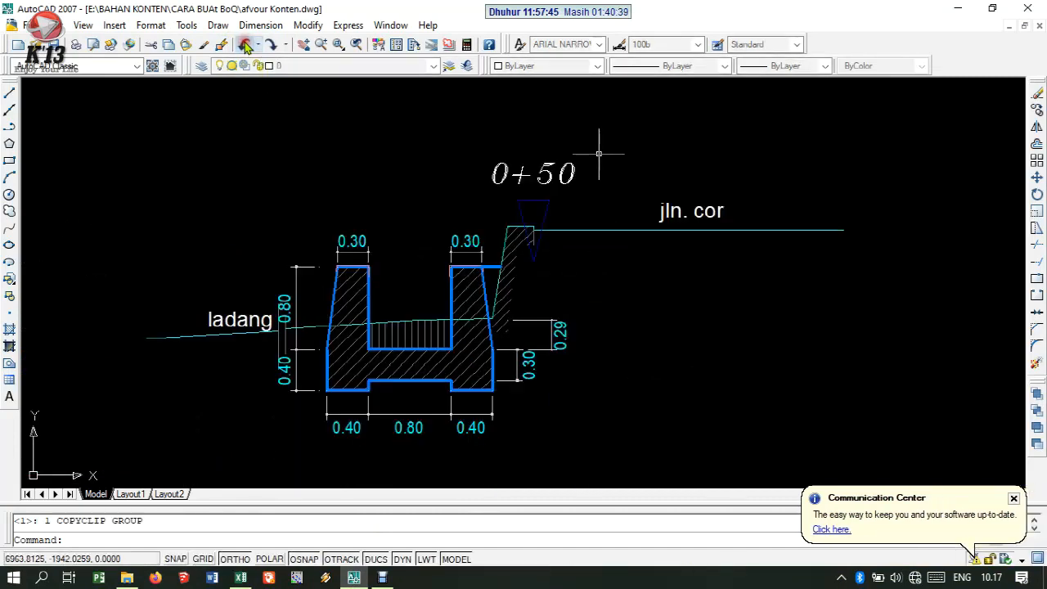
left_click(247, 48)
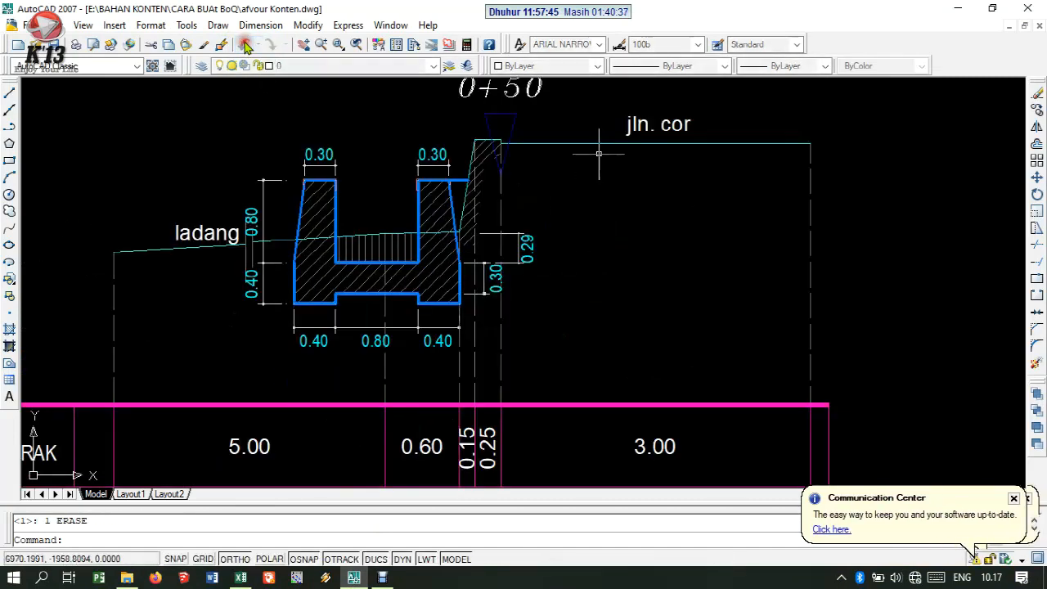
left_click(246, 46)
left_click(246, 47)
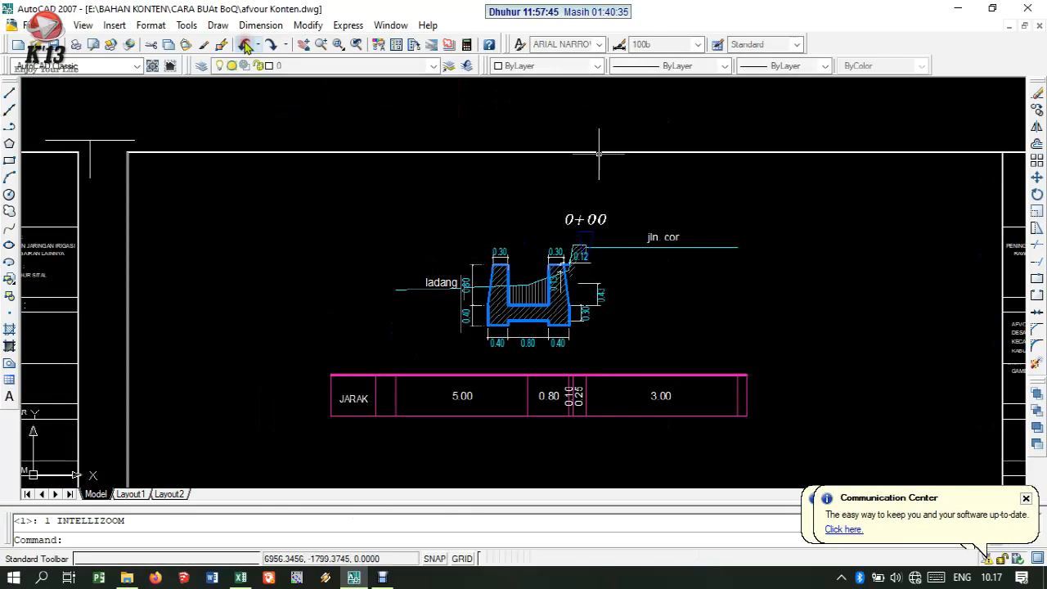
Step: Check g3 in the Excel sketch and, in AutoCAD, dimension vertically from the base recess's right corner to the ground line at the right wall's inner face
scroll(565, 304, "up", 5)
scroll(527, 217, "up", 5)
left_click(241, 578)
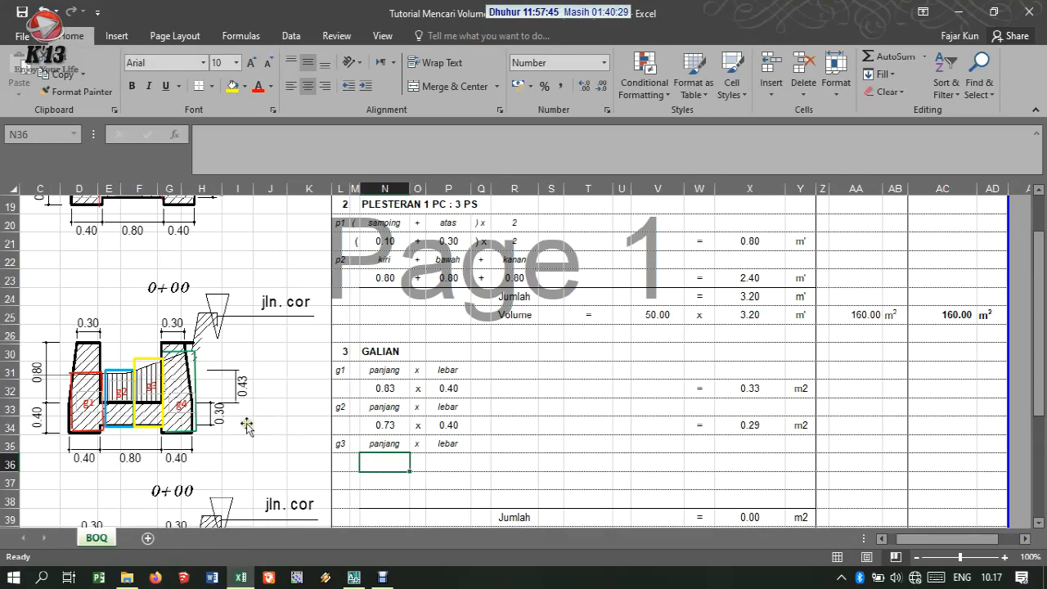
left_click(354, 578)
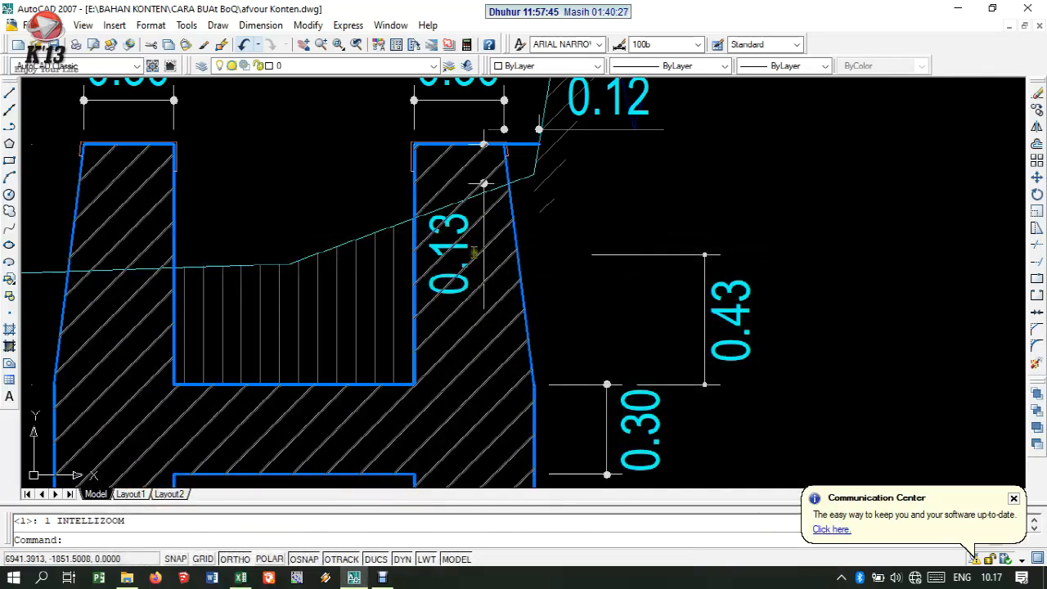
type("dli")
key("Return")
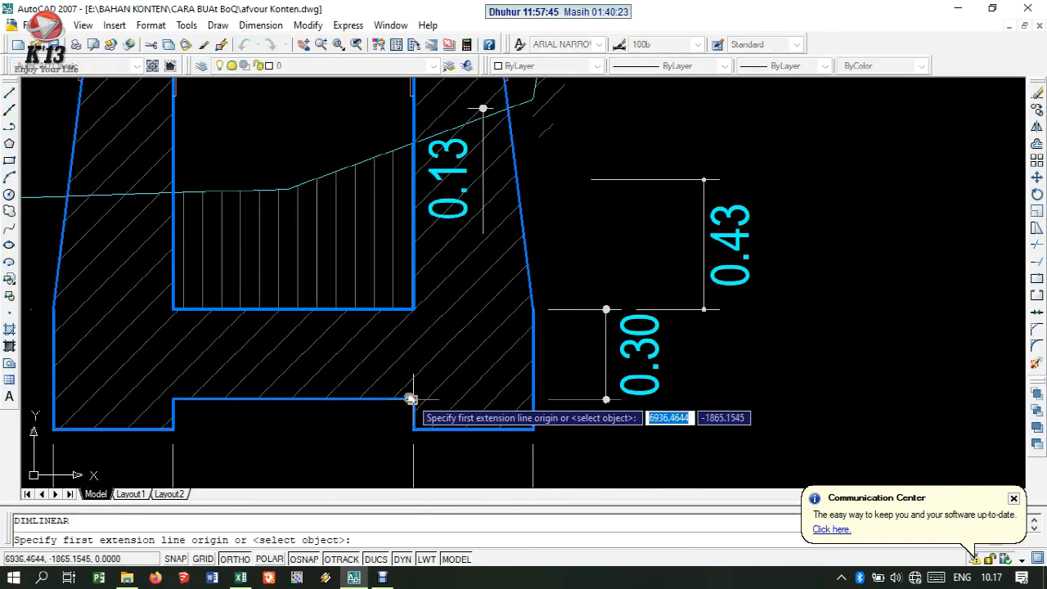
left_click(414, 400)
left_click(414, 143)
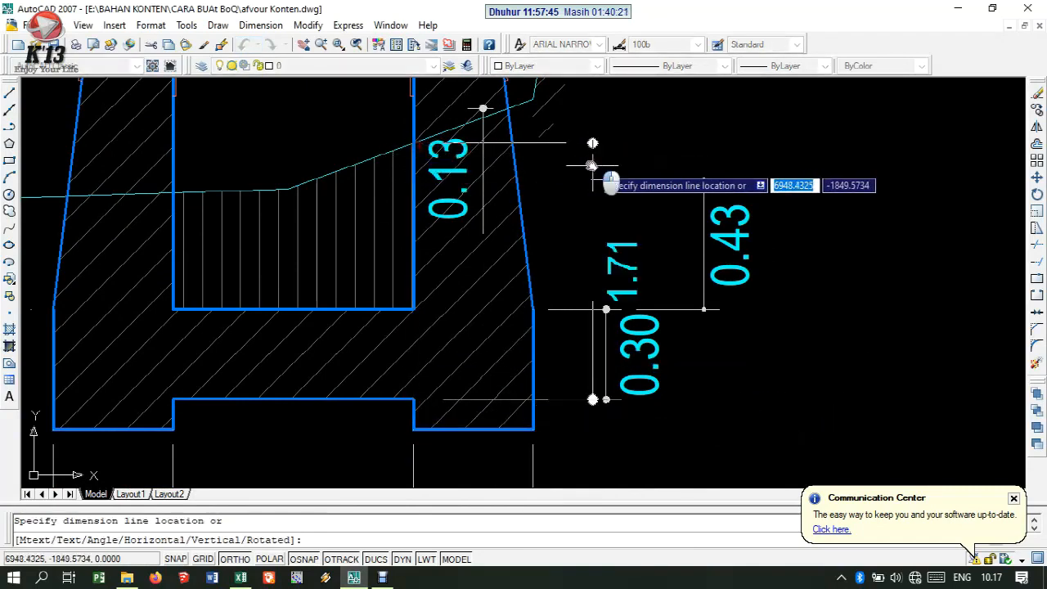
left_click(594, 156)
Step: Match the properties of the 0.43 dimension onto the new vertical dimension for g3
type("ma")
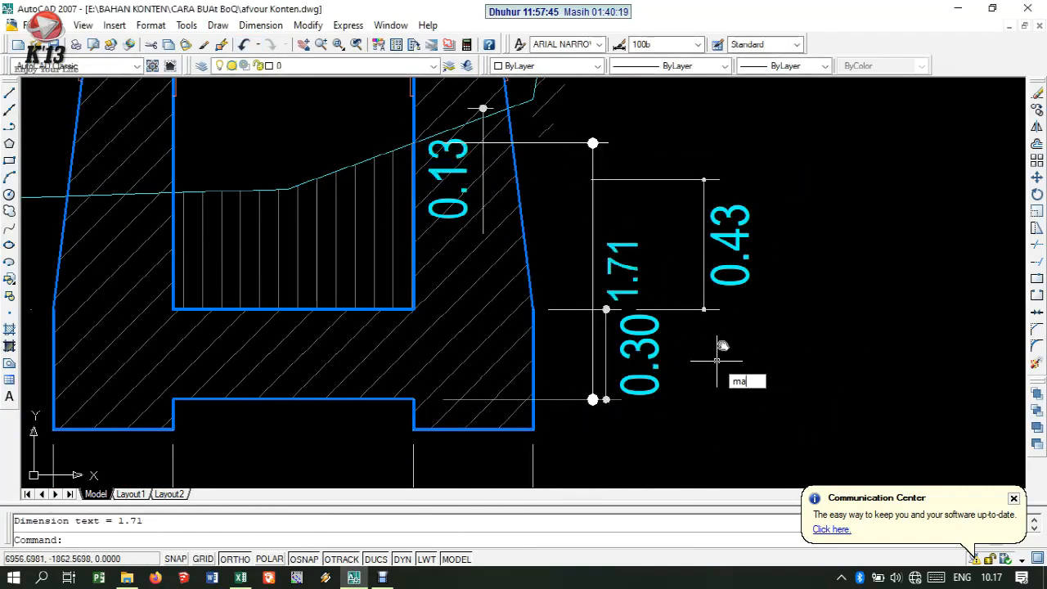
key("Return")
left_click(728, 253)
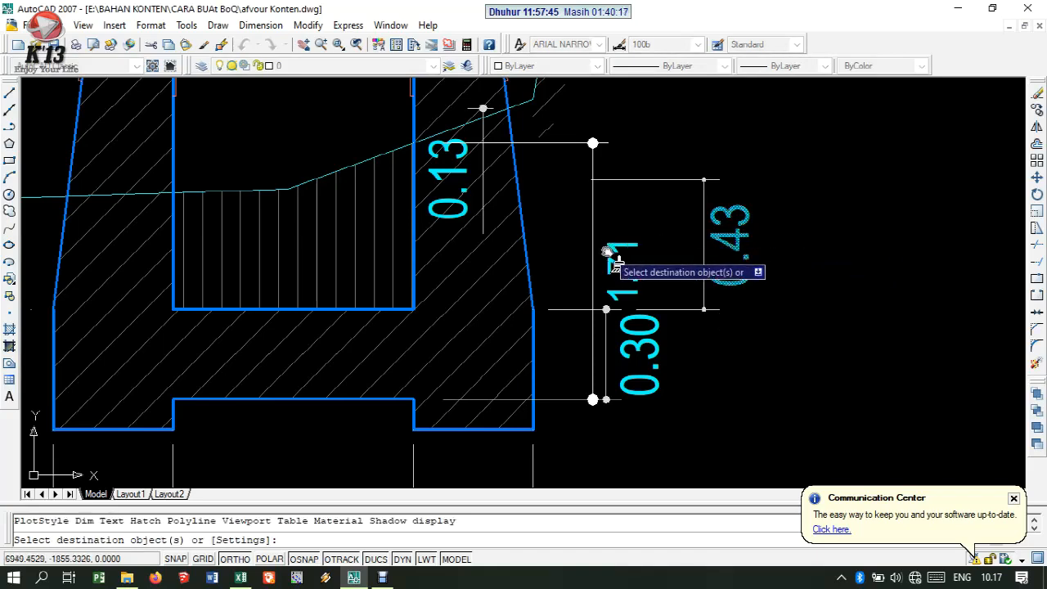
left_click(617, 260)
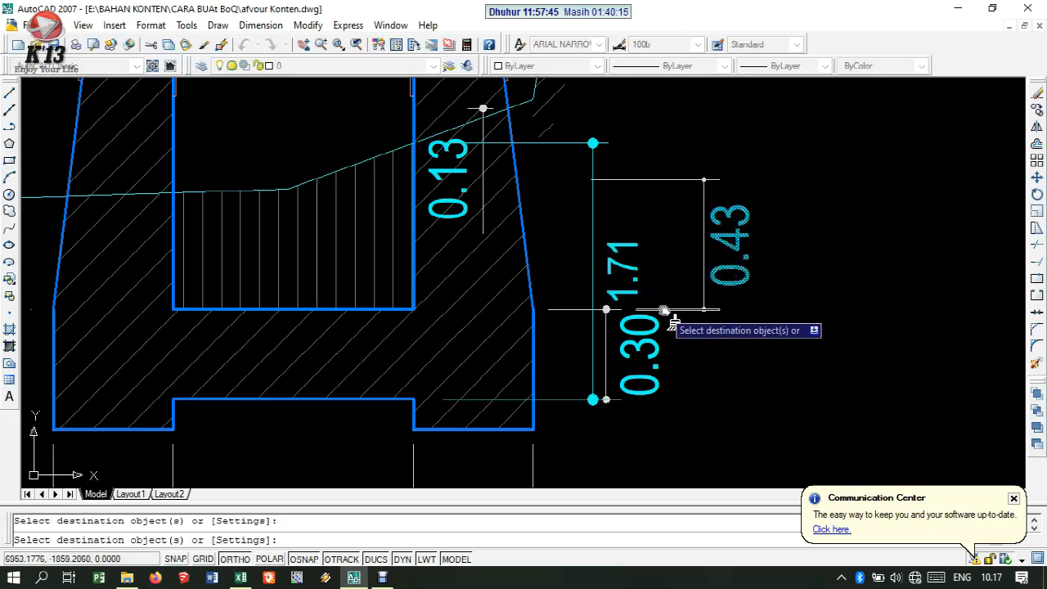
key("Escape")
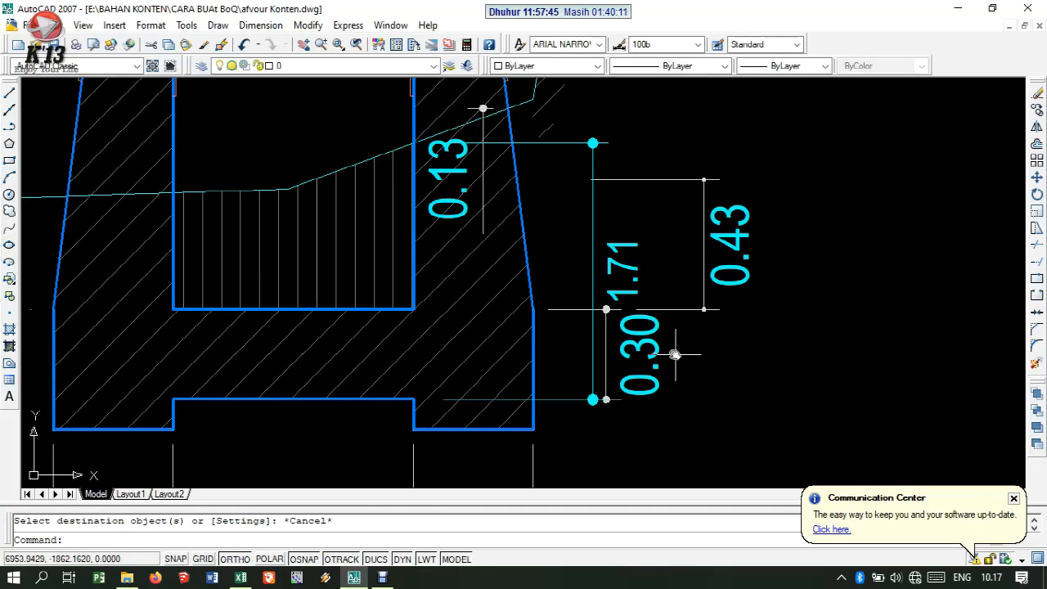
Step: Add a linear dimension spanning the 0.40 and 0.80 heights of the channel and place it beyond the "ladang" label
scroll(675, 354, "down", 4)
scroll(674, 295, "up", 2)
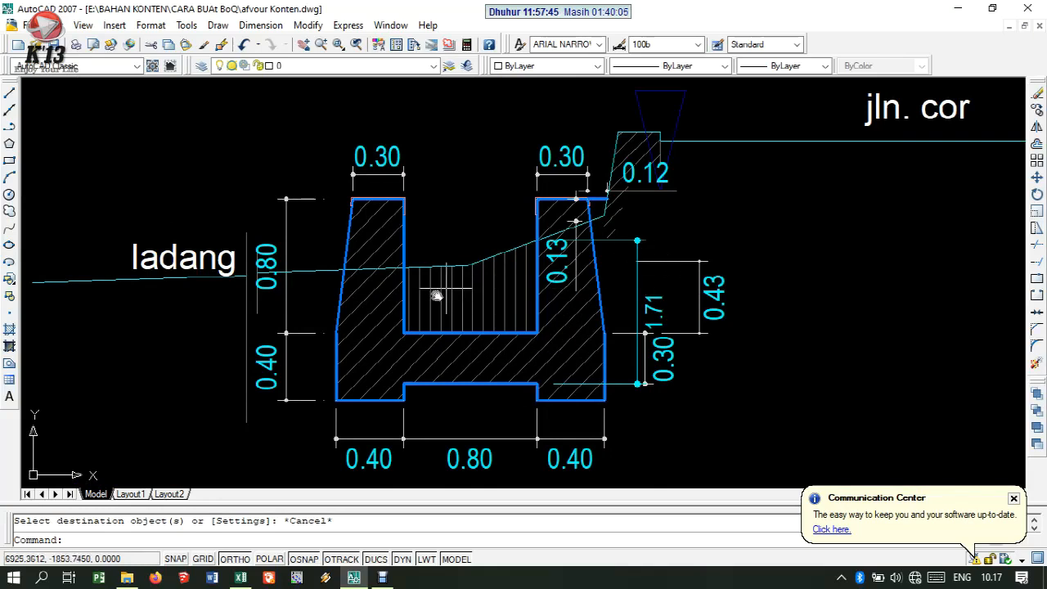
type("dli")
key("Return")
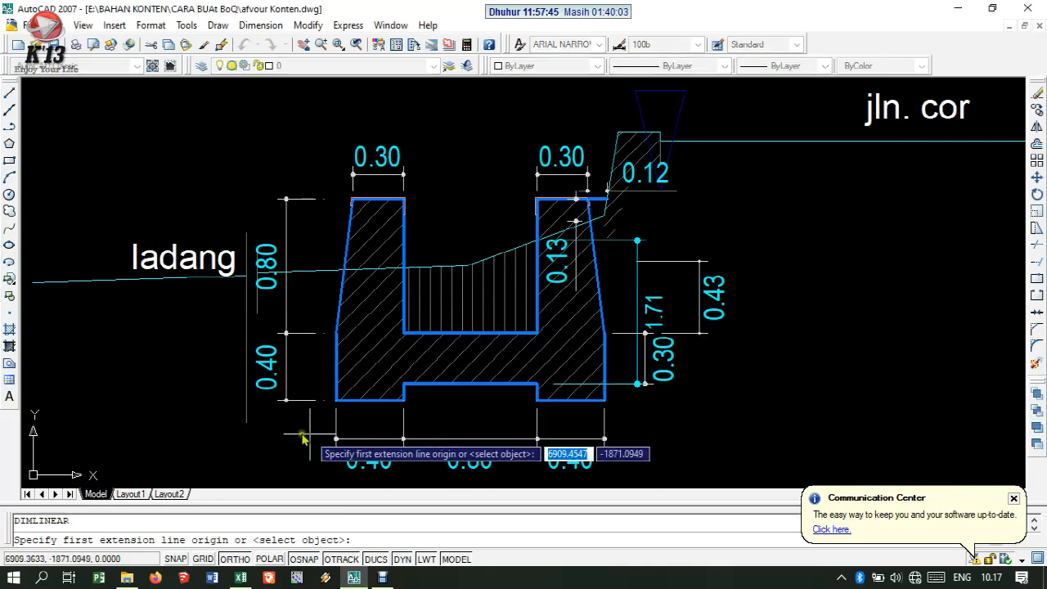
left_click(286, 400)
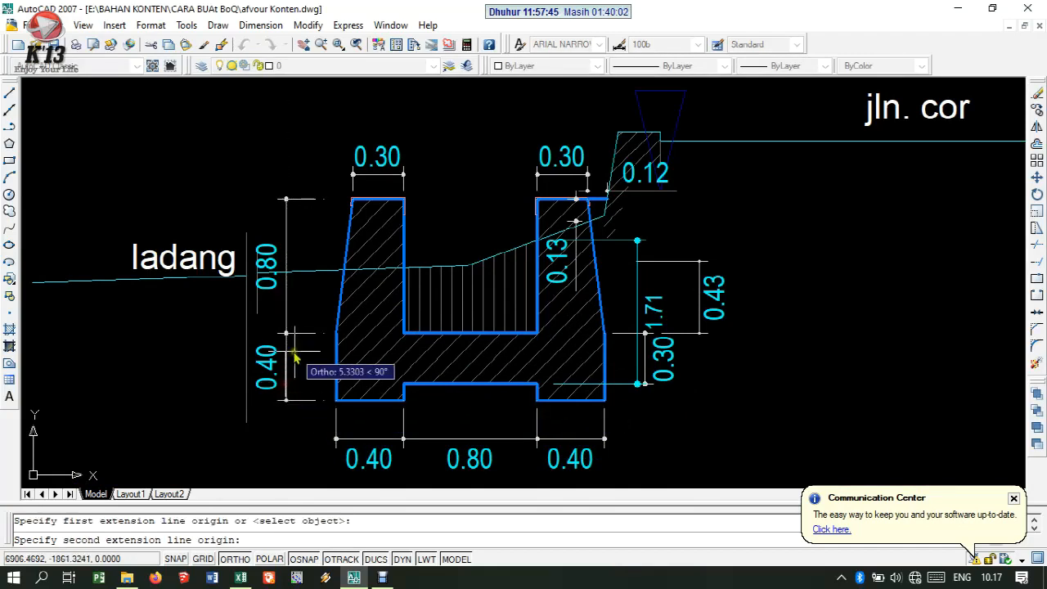
left_click(283, 200)
left_click(106, 204)
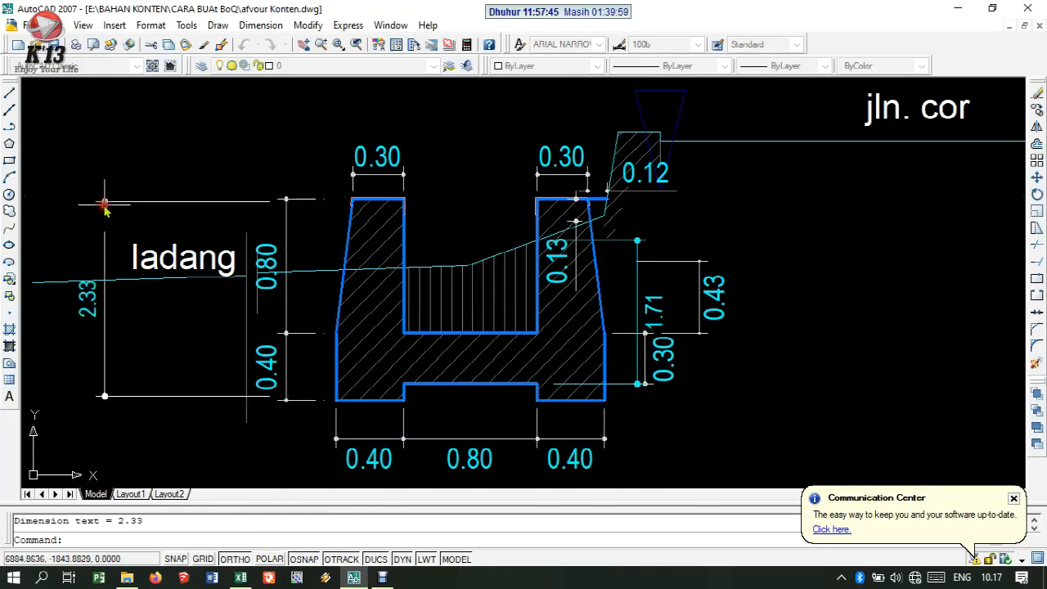
Step: Delete the 2.33 vertical dimension beside the "ladang" label of the channel section
left_click(105, 217)
left_click(117, 211)
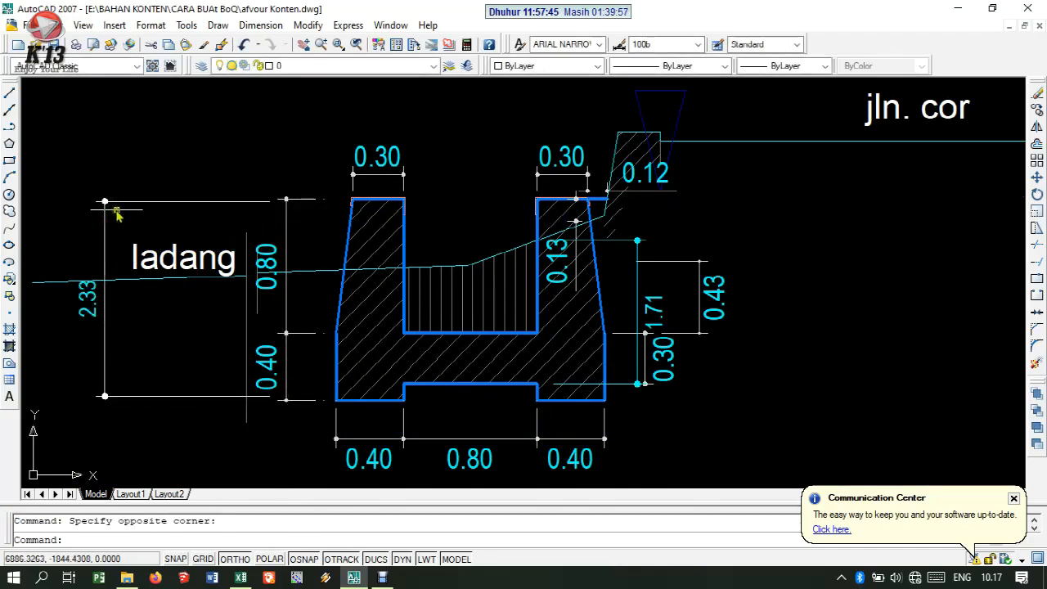
left_click(102, 219)
key("Delete")
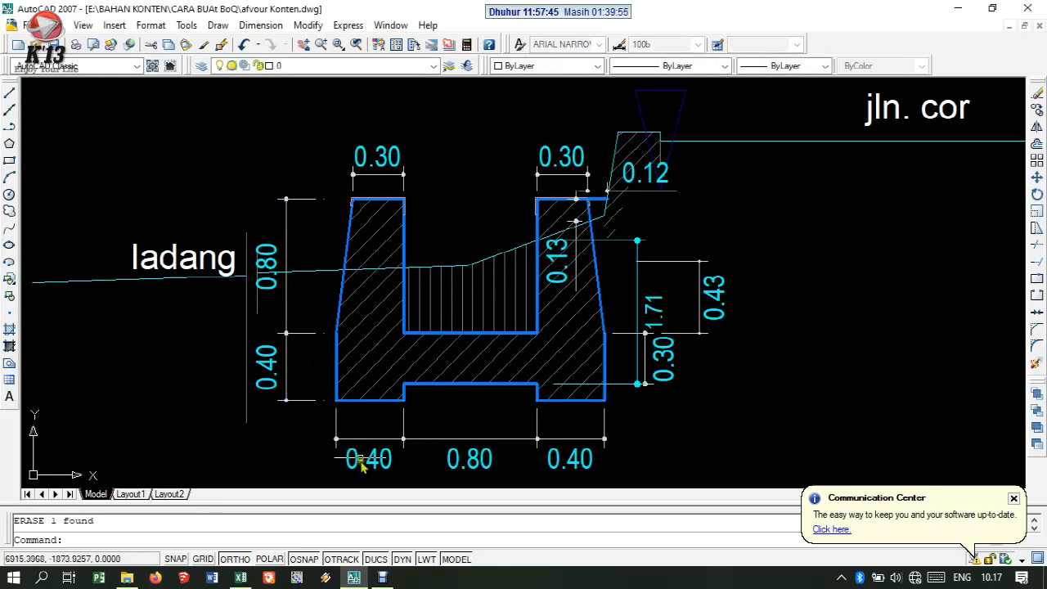
Step: Add a linear dimension across the bottom edge of the left footing, placed below the existing dimension row
type("dli")
key("Return")
scroll(337, 401, "up", 1)
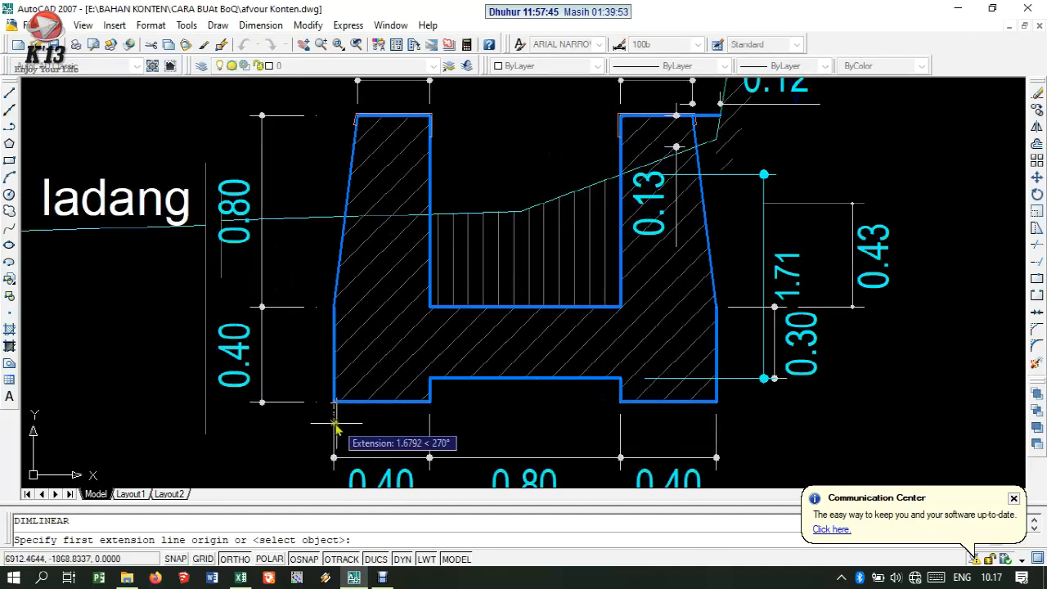
left_click(335, 402)
left_click(429, 401)
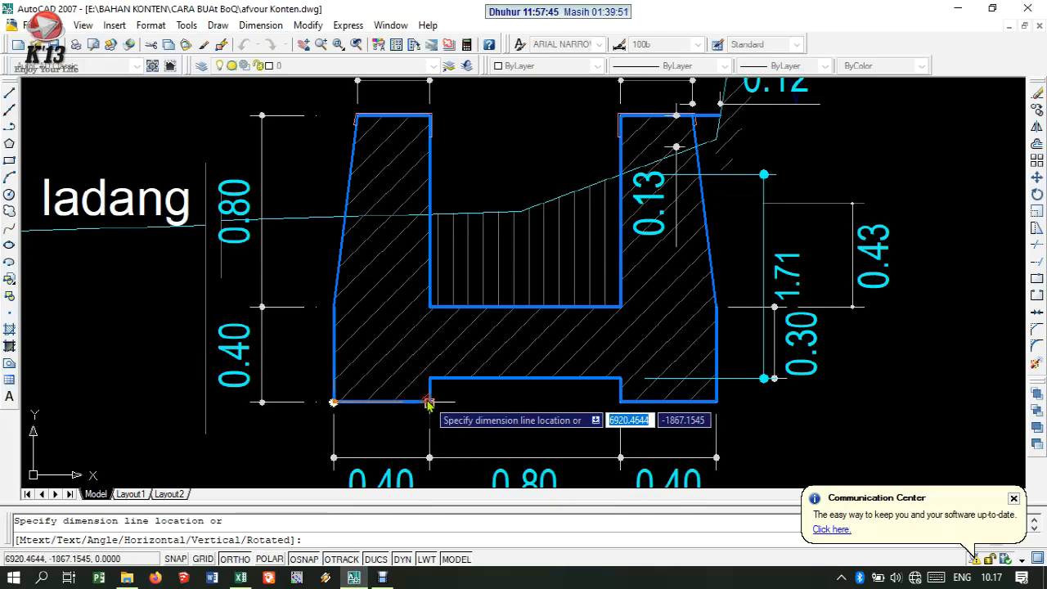
scroll(429, 402, "down", 1)
left_click(427, 474)
Step: Match the new bottom dimension's properties to the existing width dimension of the left footing
type("ma")
key("Return")
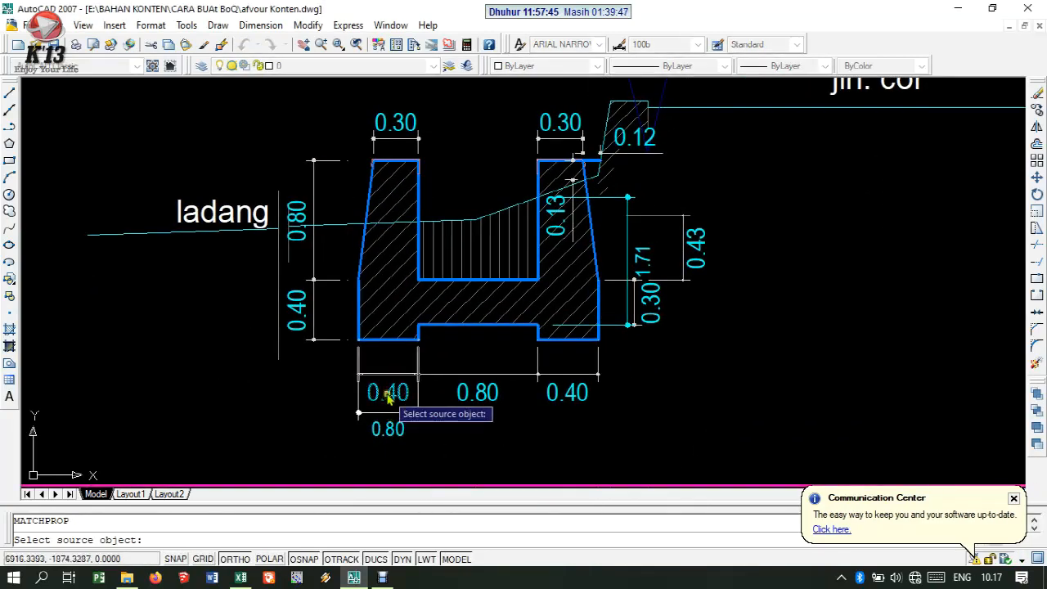
left_click(391, 394)
left_click(392, 431)
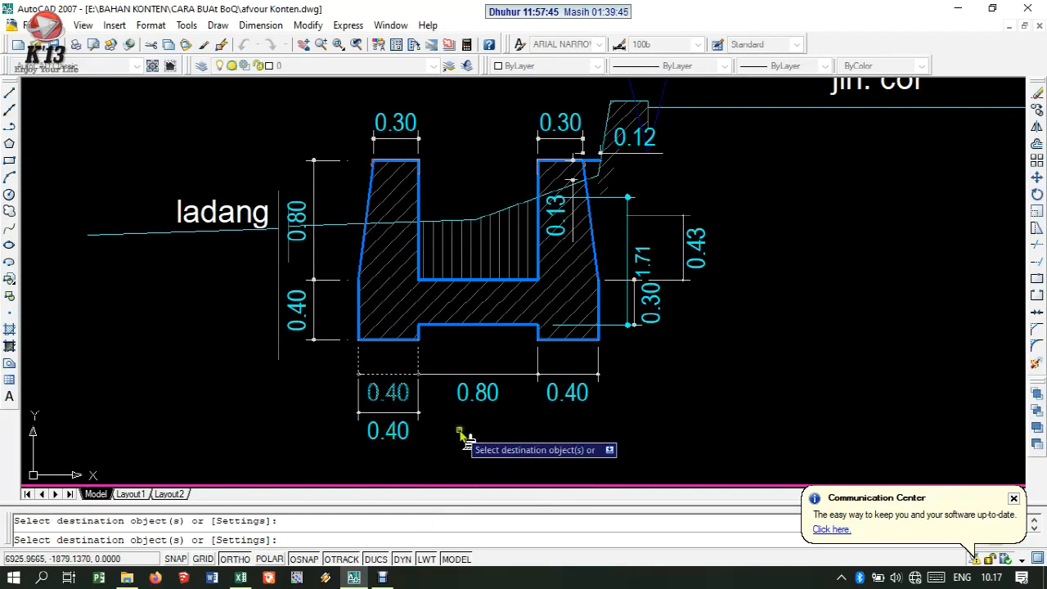
key("Escape")
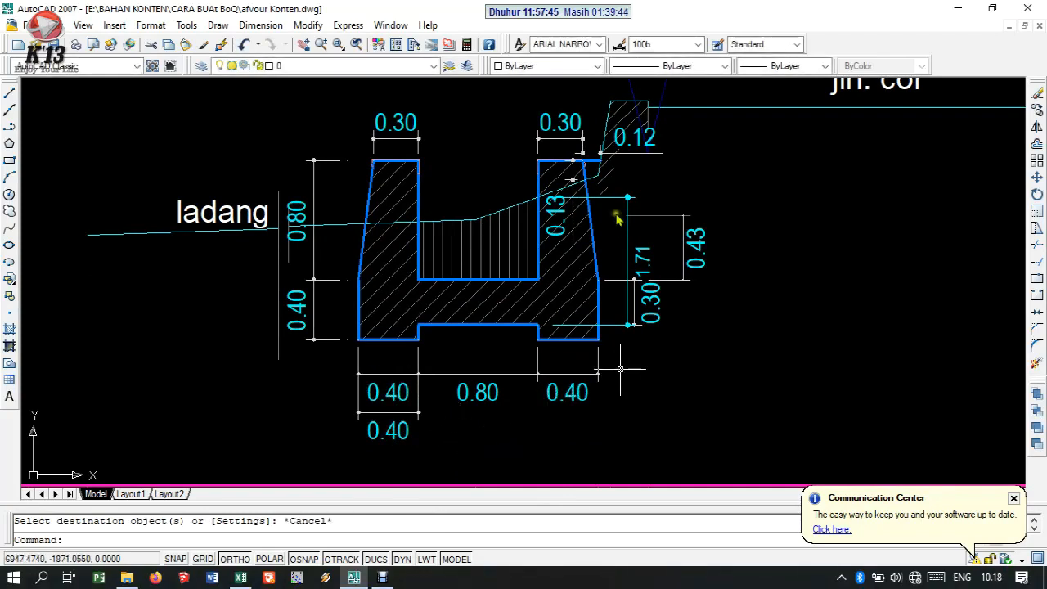
Step: Match the 1.71 vertical dimension beside the right wall to the properties of the left footing's width dimension
key("Return")
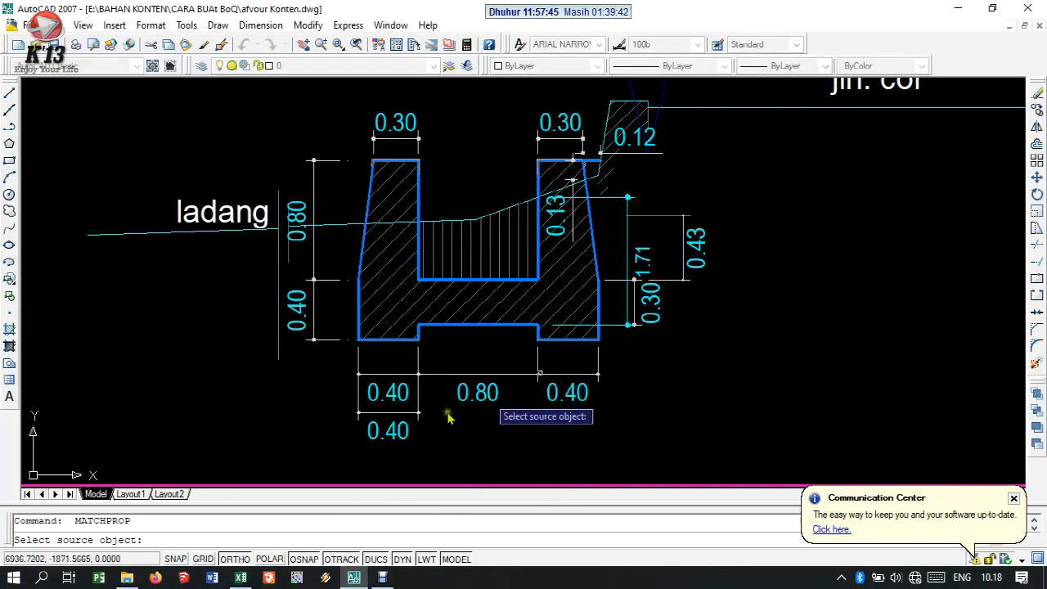
left_click(393, 396)
left_click(644, 255)
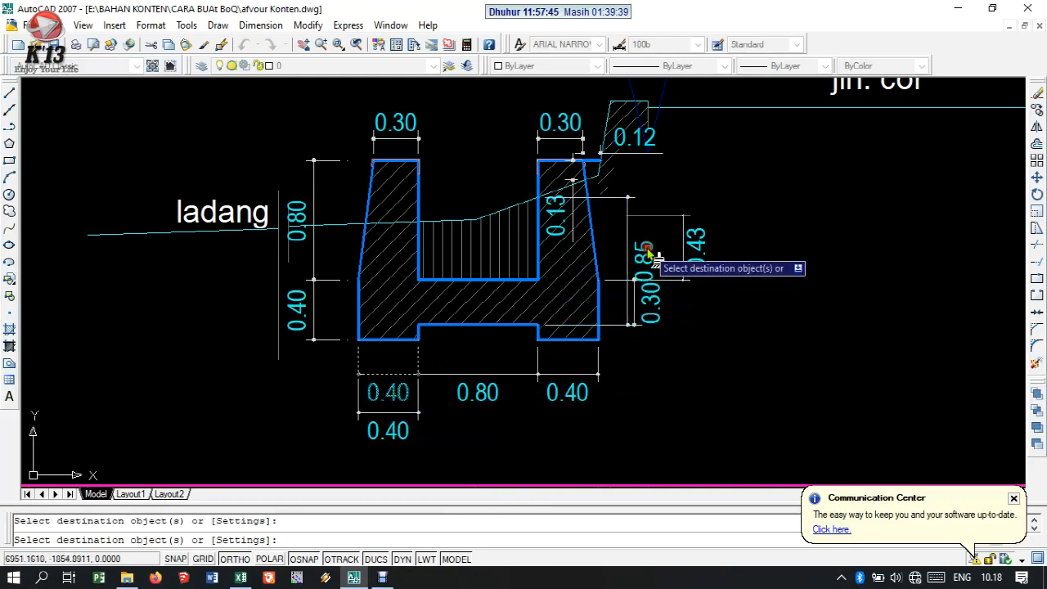
key("Escape")
Step: Erase the restyled vertical dimension beside the right wall and the extra dimension below the left footing
left_click(646, 262)
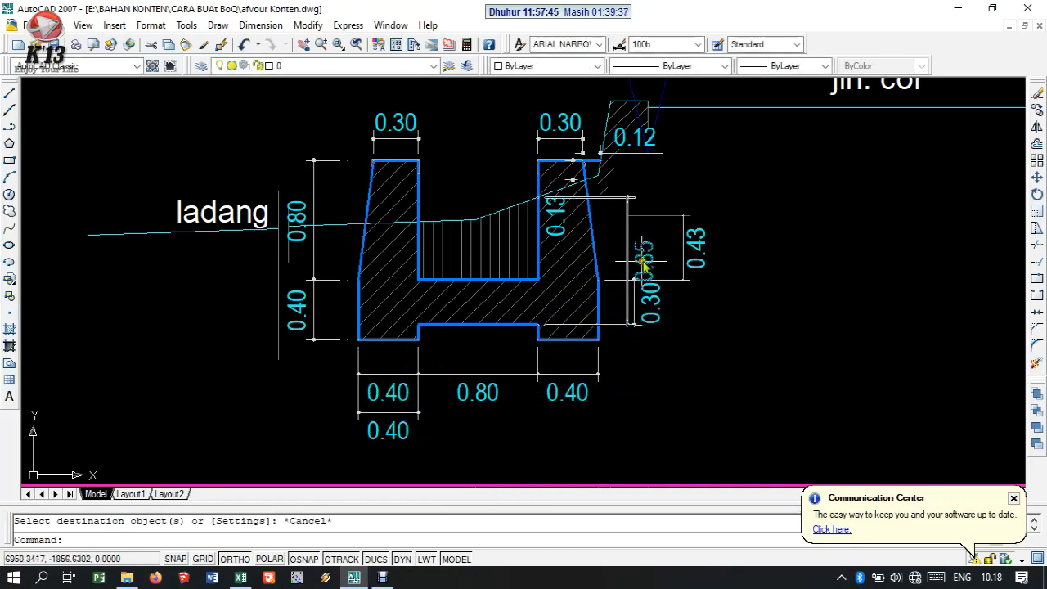
type("e")
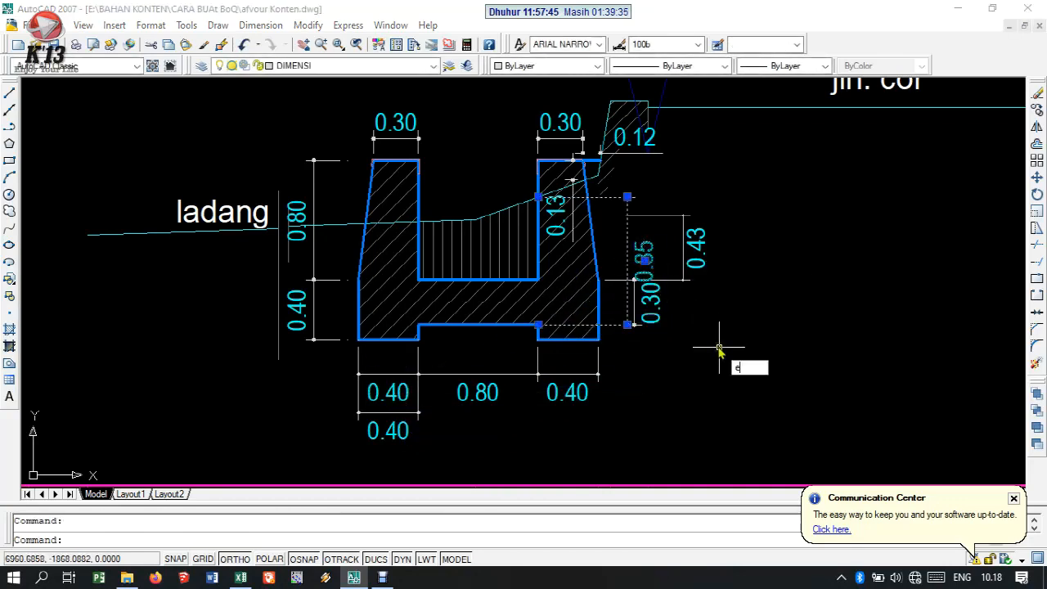
key("Return")
left_click(402, 428)
type("e")
key("Return")
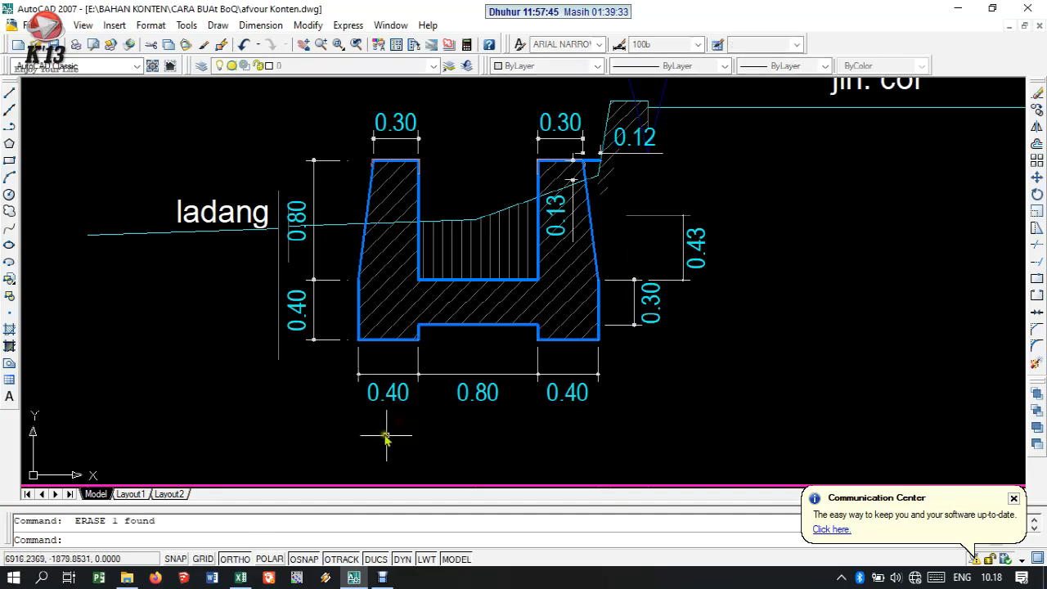
Step: Switch to the Excel BOQ sheet and enter the g3 excavation calculation in row 36 as 0.85 x 0.40
left_click(239, 579)
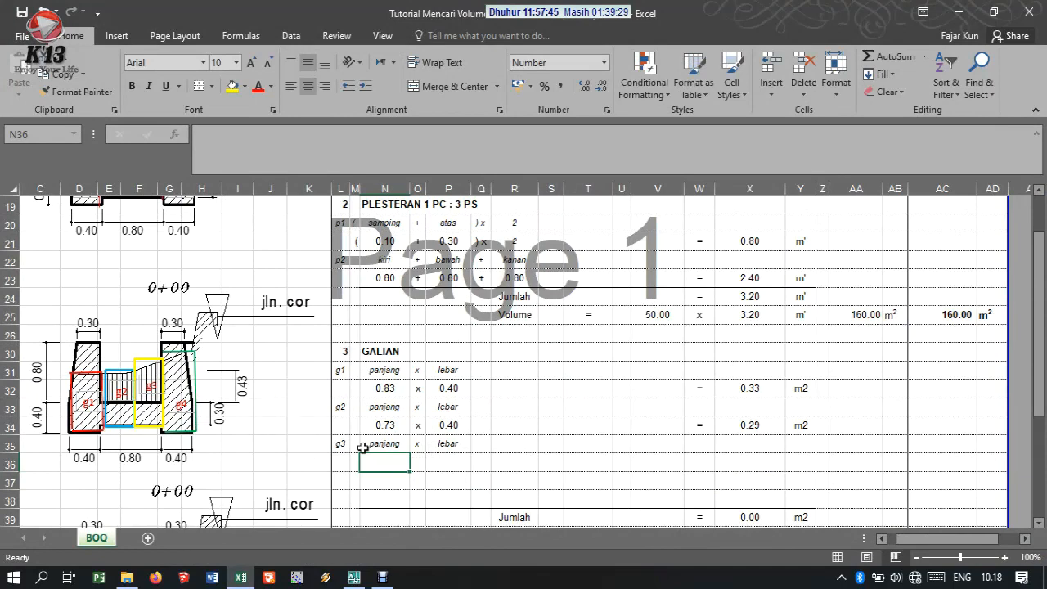
type(".85")
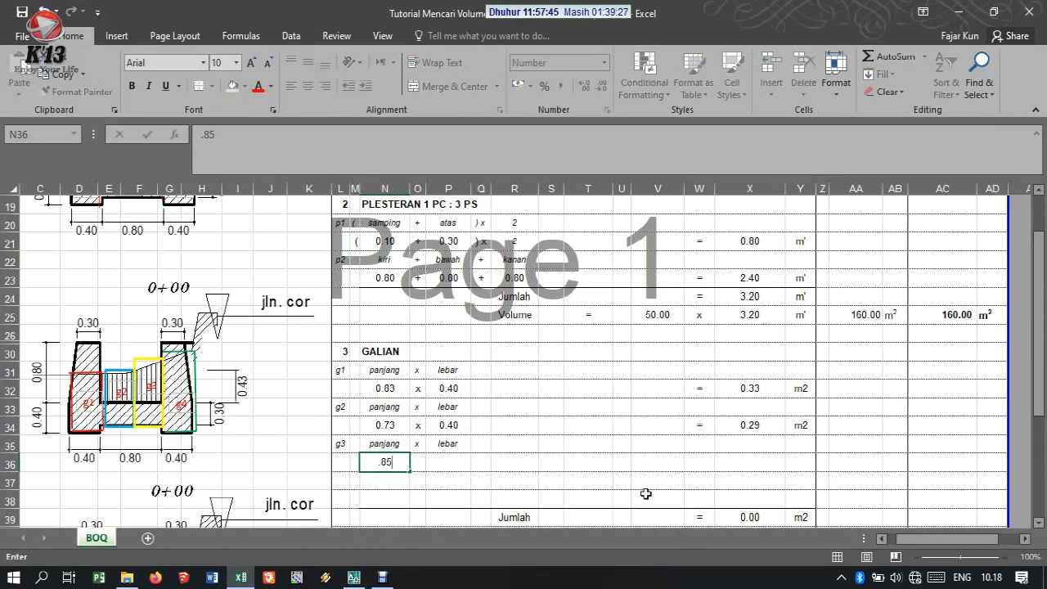
key("Tab")
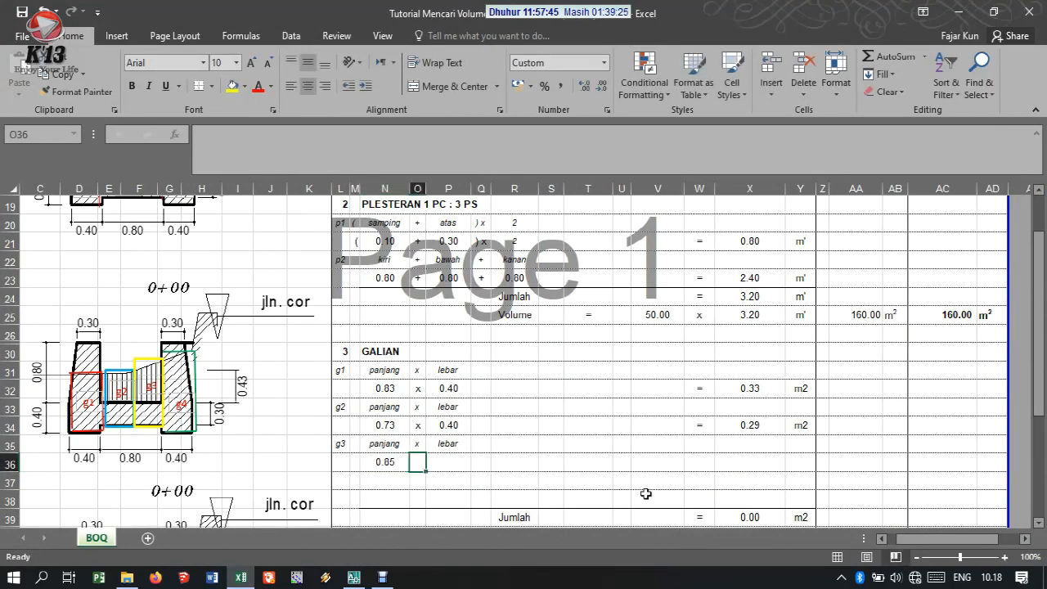
type("x")
key("Tab")
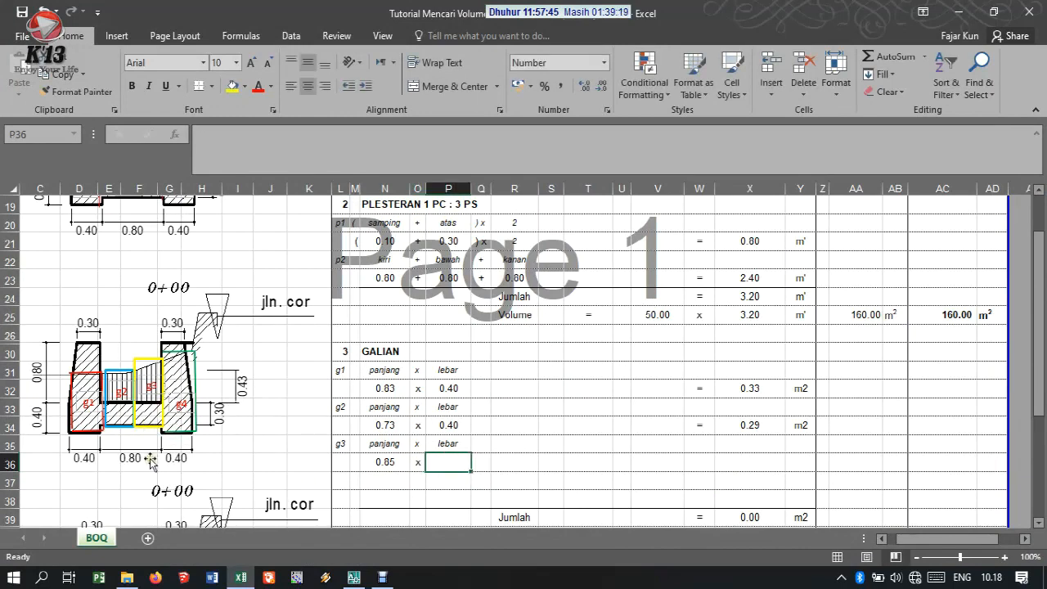
type(".")
left_click(254, 448)
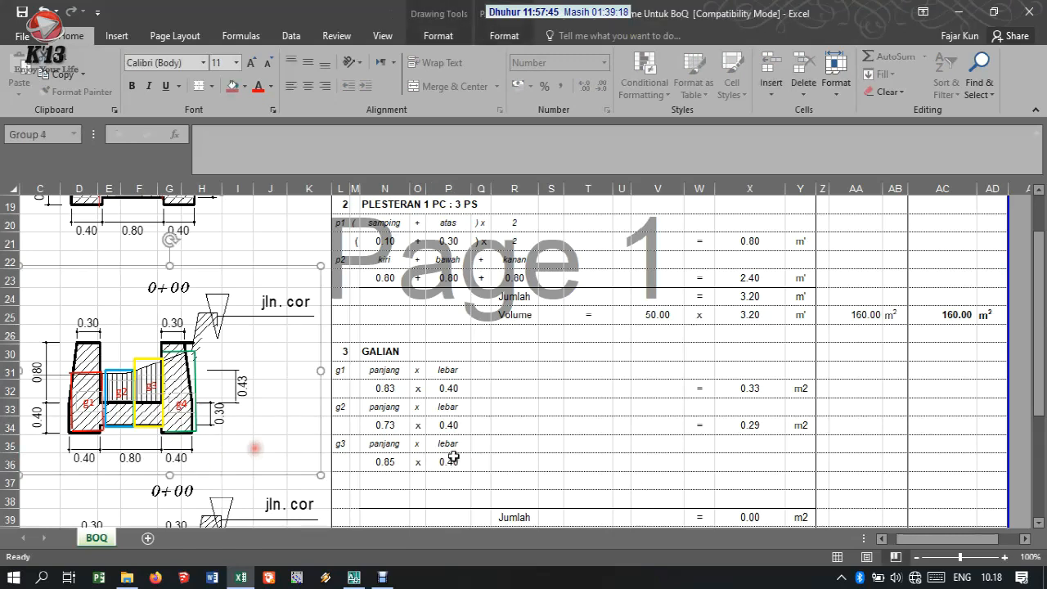
Step: Copy the g2 result cells W34:Y34 to W36:Y36 for g3, clearing the misplaced copy in row 37
left_click(748, 425)
left_click_drag(704, 425, 794, 426)
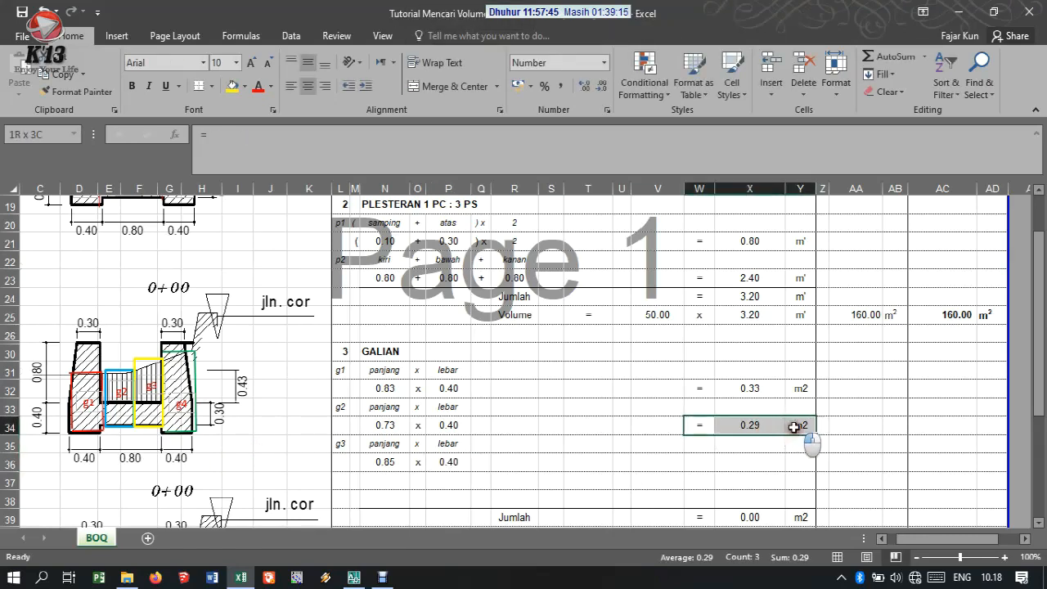
key("ctrl+c")
left_click(685, 474)
key("ctrl+v")
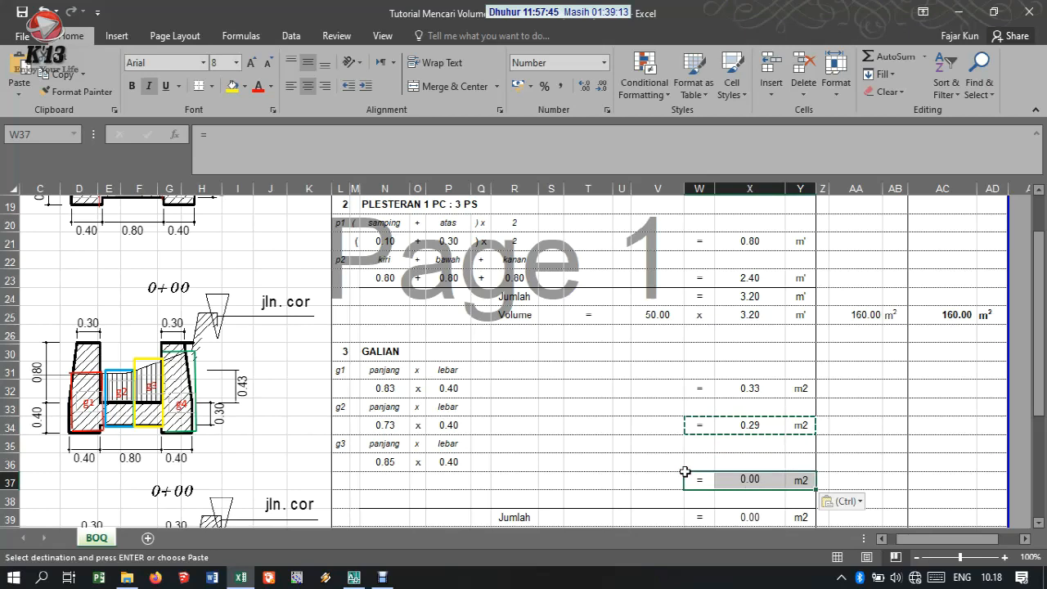
key("ctrl")
key("ctrl")
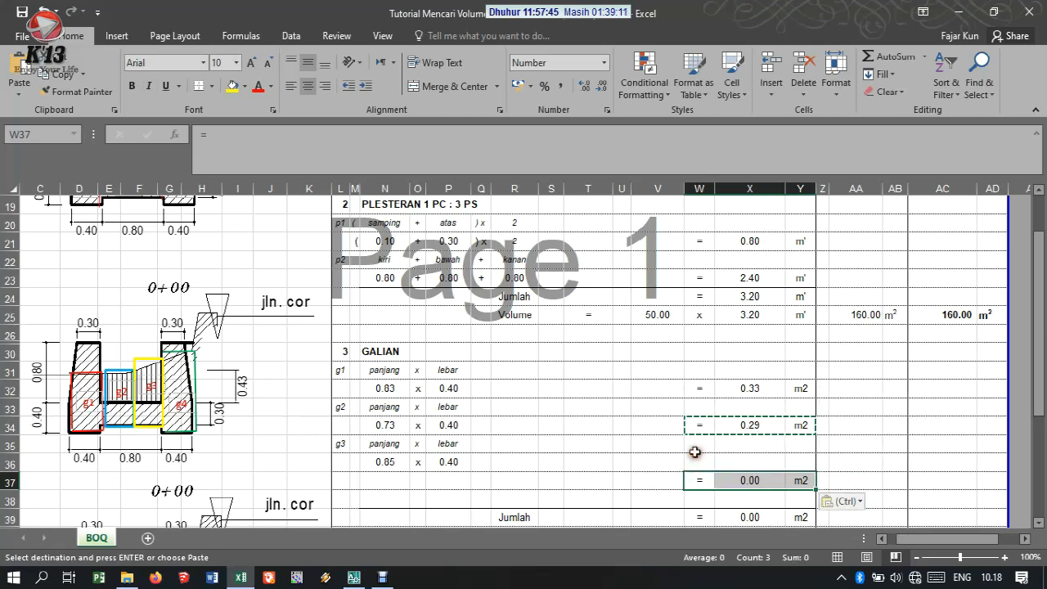
left_click(694, 460)
key("ctrl+v")
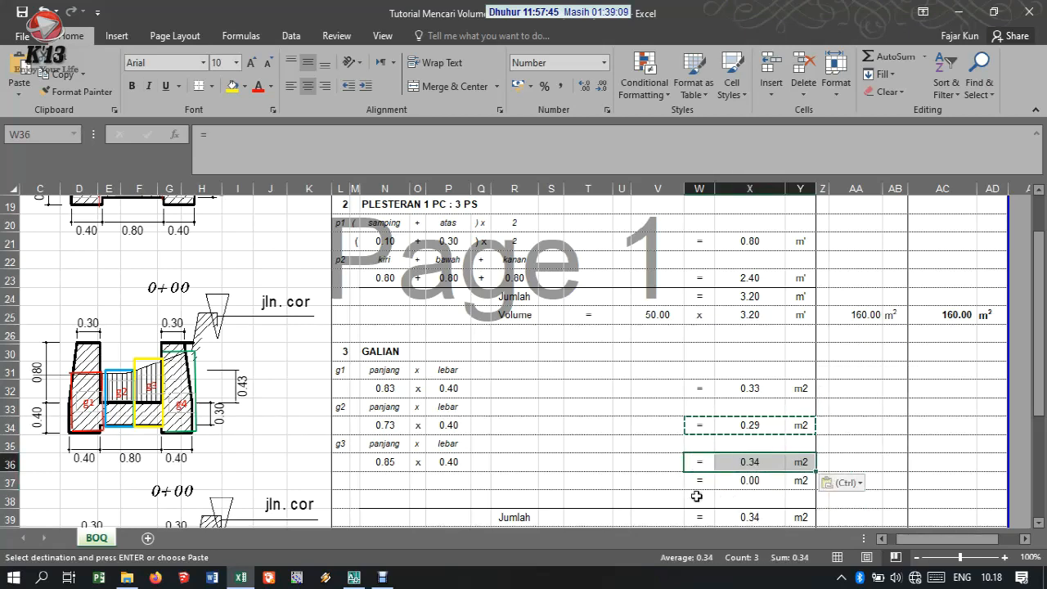
left_click_drag(696, 487, 784, 475)
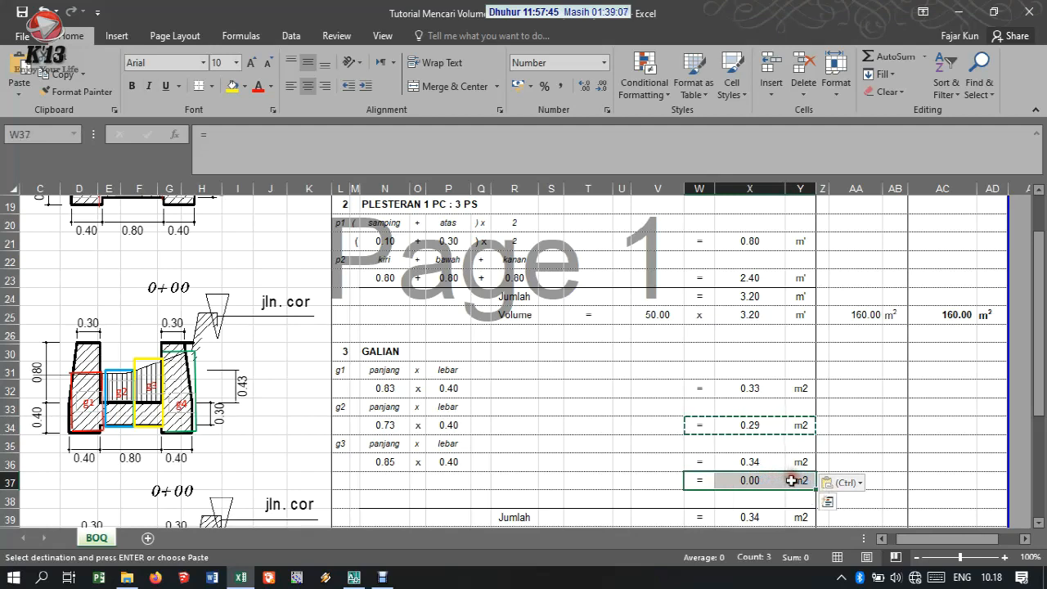
key("Delete")
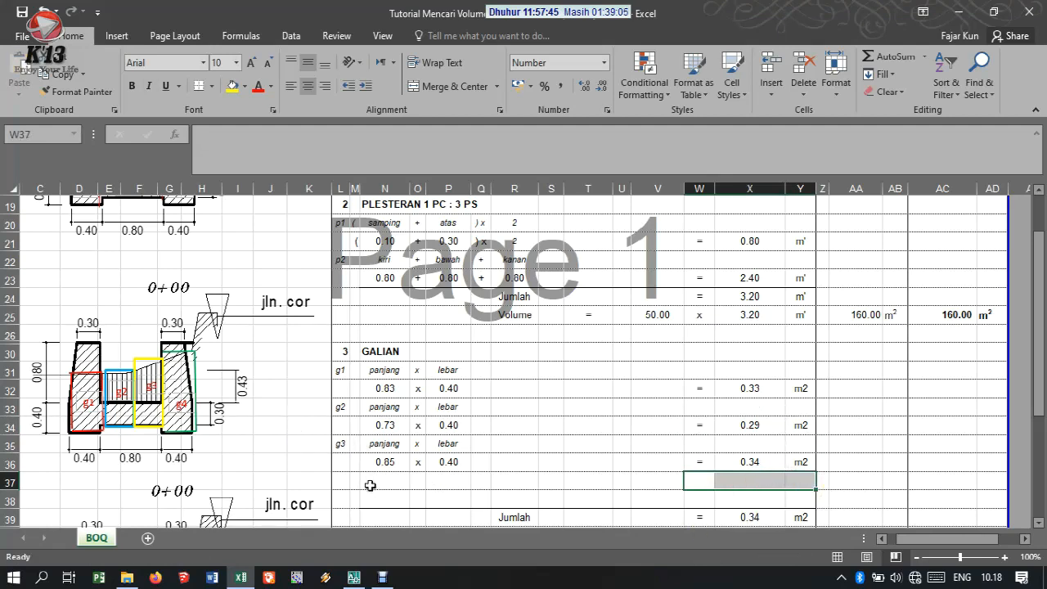
Step: Label row 37 as g4 and copy the "panjang x lebar" headings from the g3 row into N37:P37
left_click(344, 480)
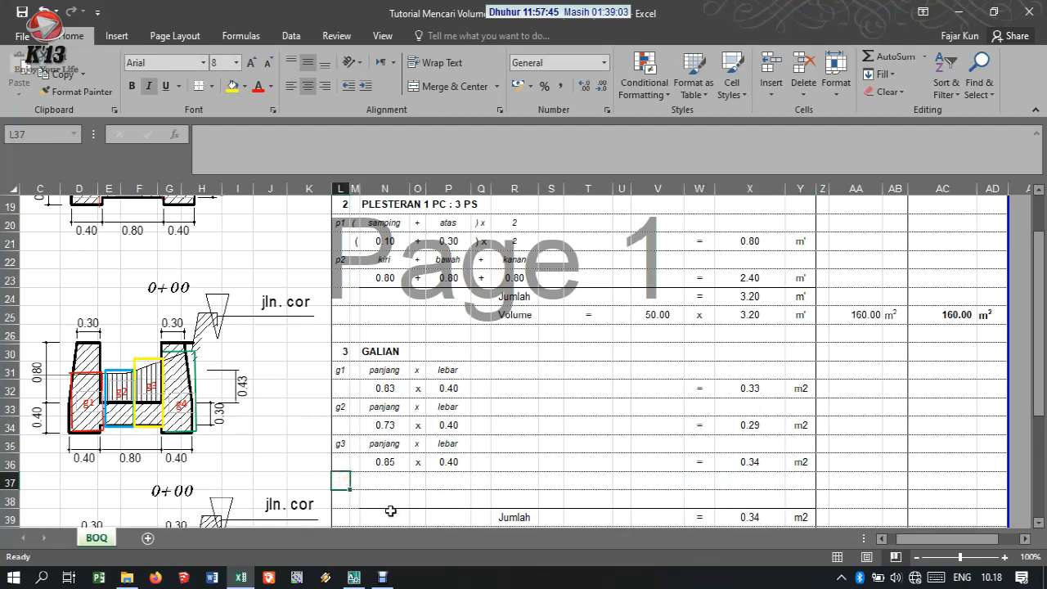
type("g4")
left_click(417, 498)
left_click_drag(392, 443, 448, 446)
key("ctrl+c")
left_click(392, 483)
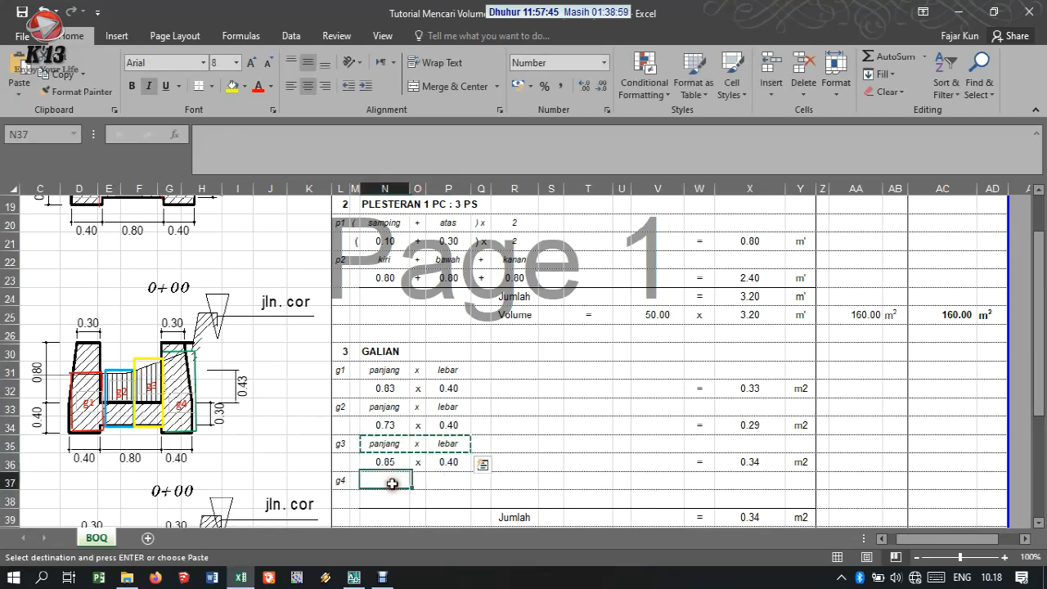
key("ctrl+v")
key("Escape")
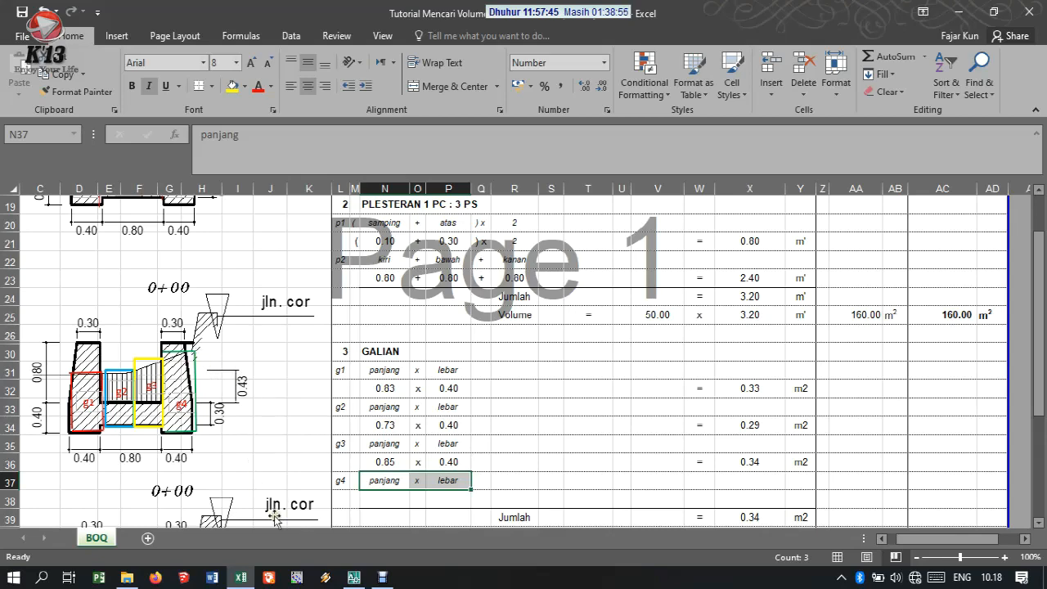
Step: Switch to AutoCAD and dimension the vertical distance from the ground line at the right wall's outer face to its footing's bottom corner
left_click(354, 578)
type("dli")
key("Return")
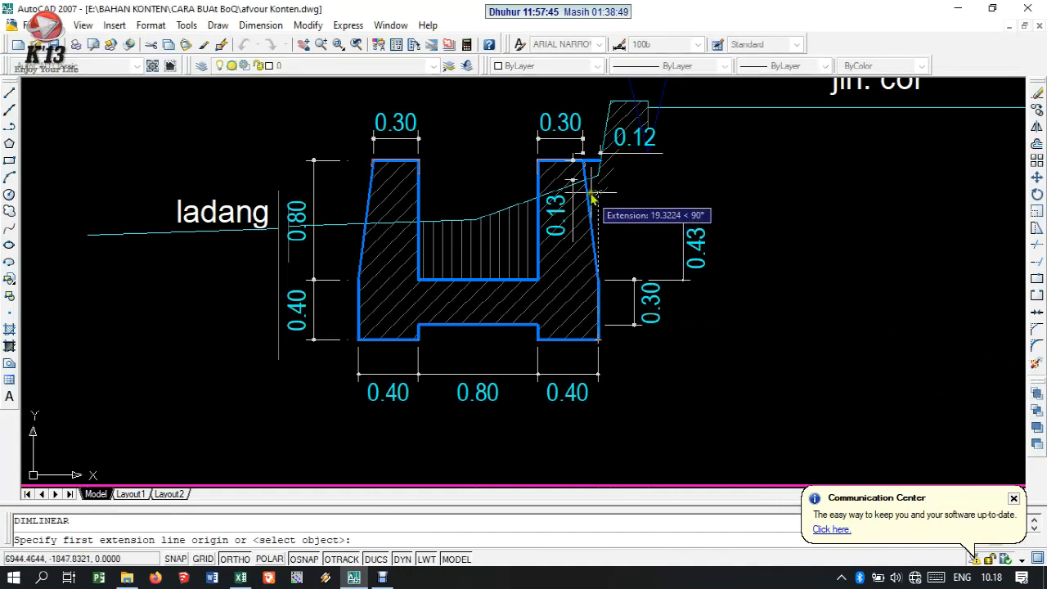
left_click(584, 187)
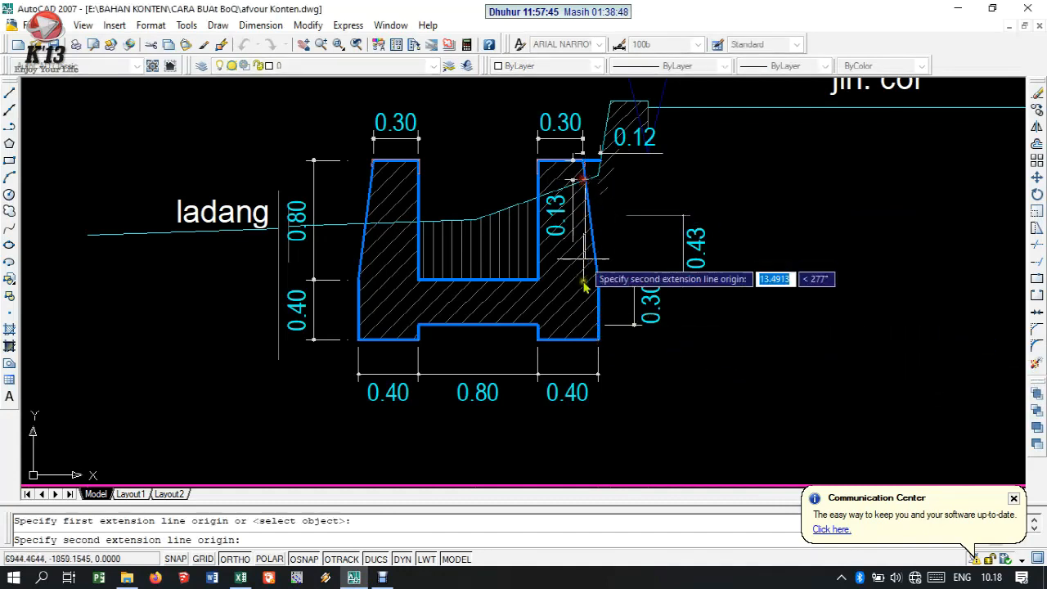
left_click(597, 339)
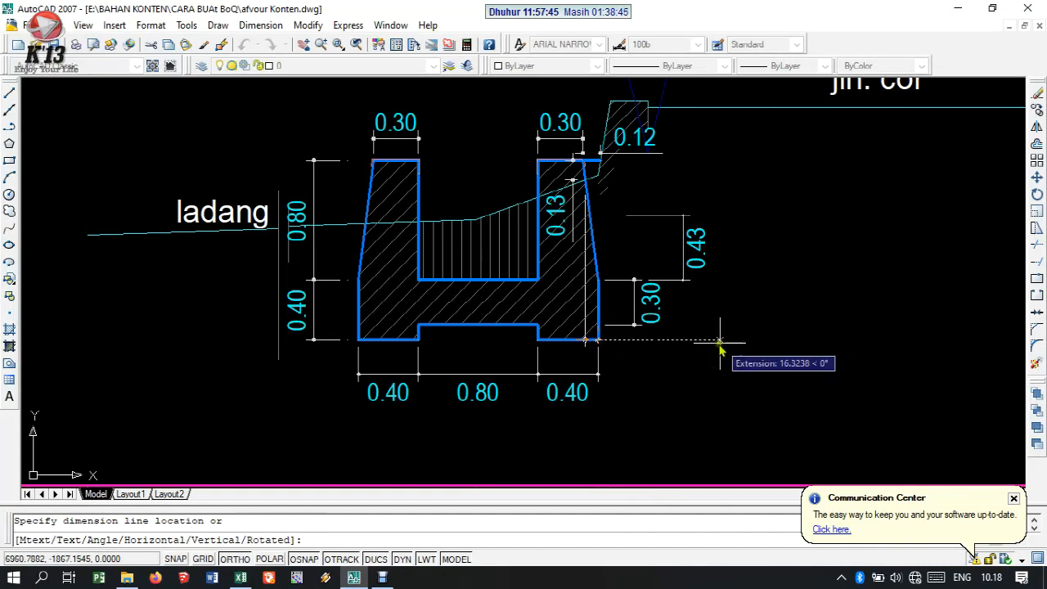
left_click(736, 302)
Step: Match the new vertical dimension's properties to the left footing's width dimension
type("m")
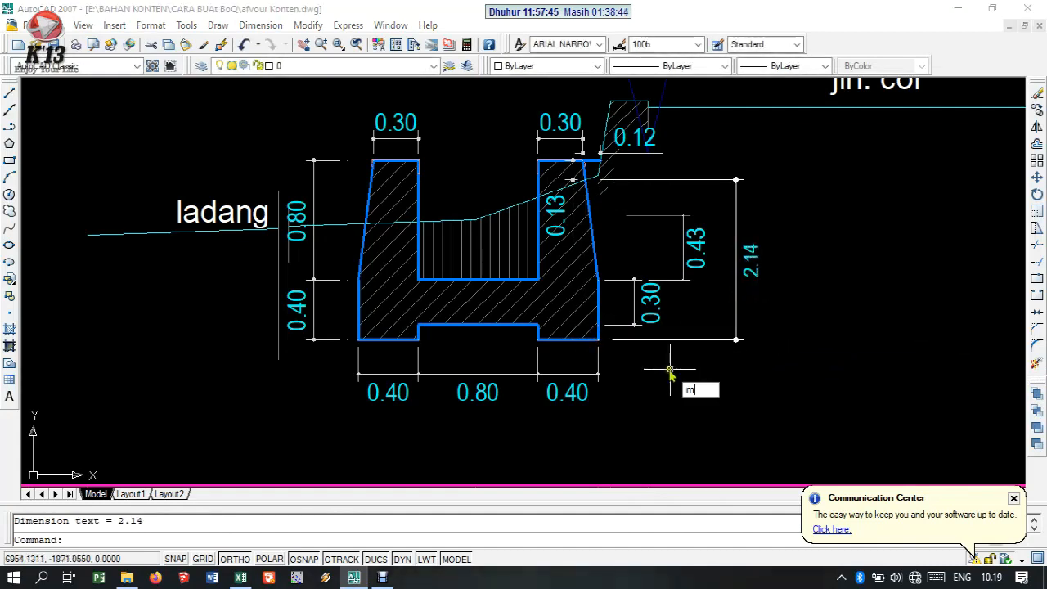
type("a")
key("Return")
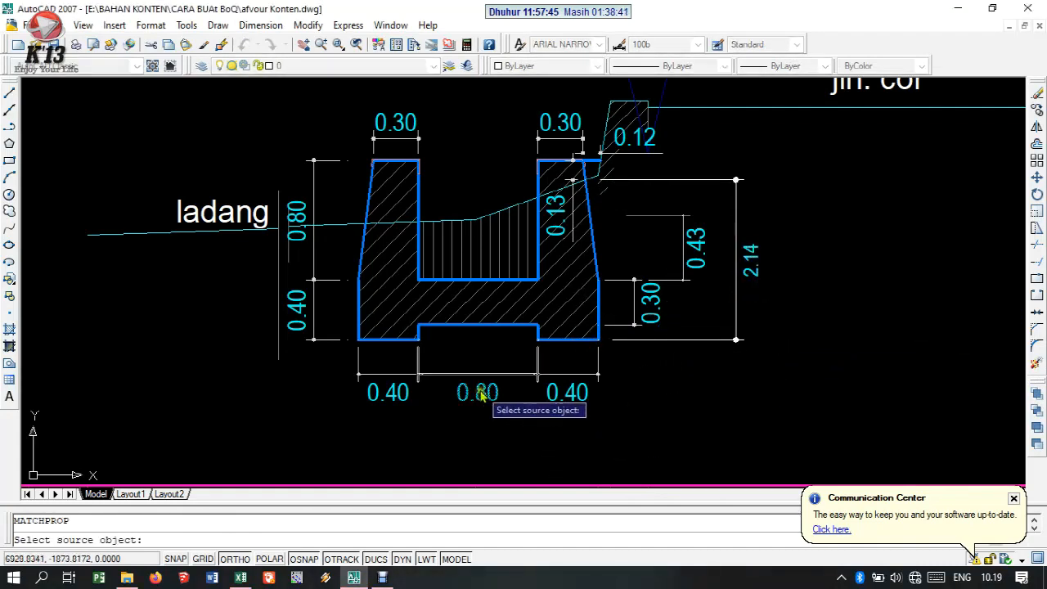
left_click(402, 393)
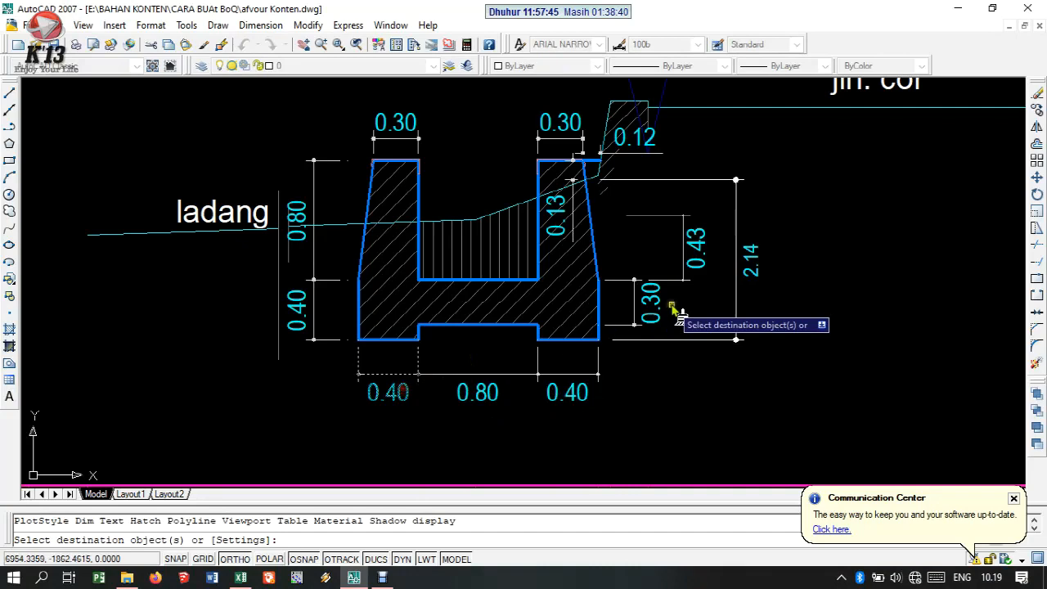
left_click(754, 259)
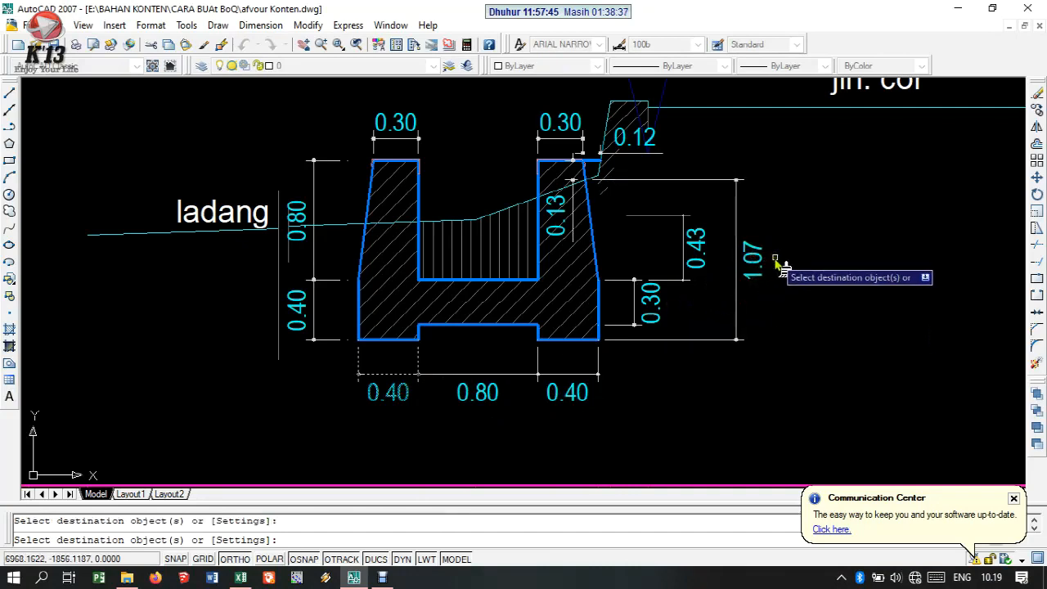
key("Escape")
Step: Erase the vertical dimension measuring the g4 height and switch back to the Excel BOQ sheet
left_click(779, 270)
left_click(739, 285)
type("e")
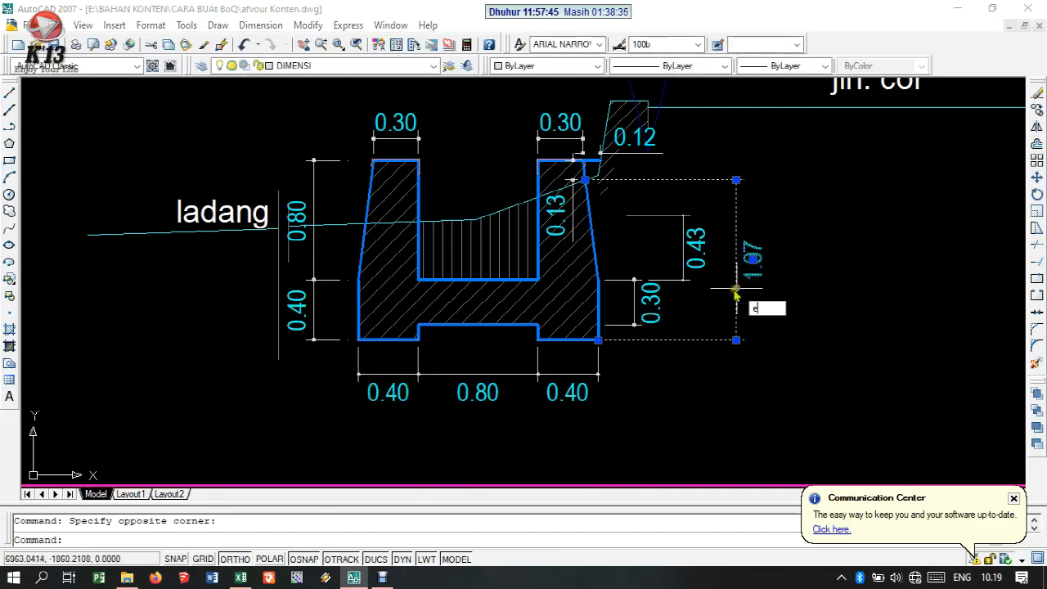
key("Return")
left_click(361, 582)
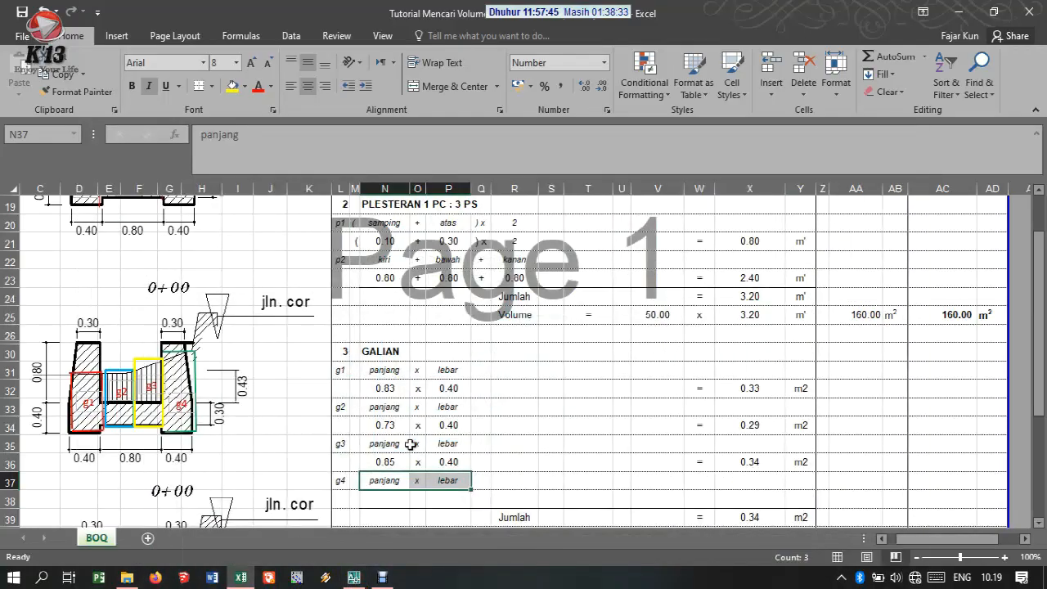
Step: Enter the g4 dimensions in row 38 as 1.07 x 0.40, in cells N38 to P38
left_click(393, 500)
type("1.")
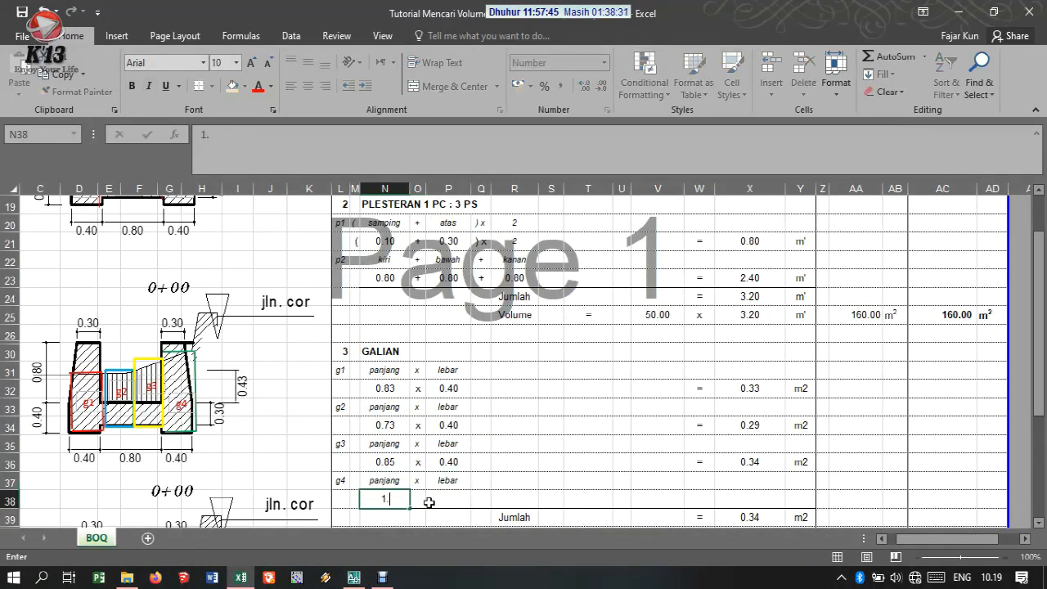
key("Tab")
type("x")
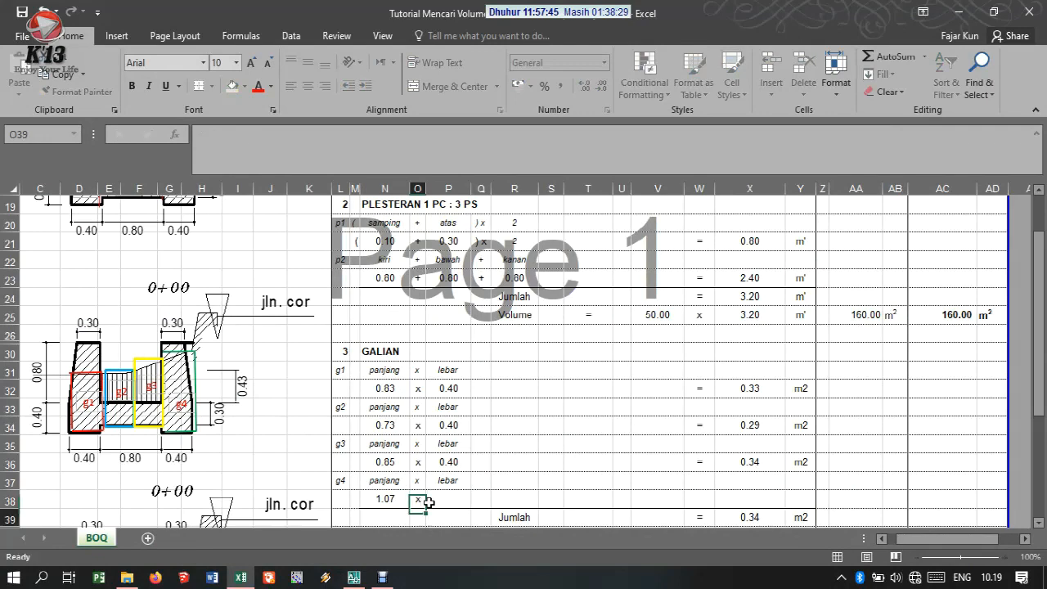
key("Right")
key("Down")
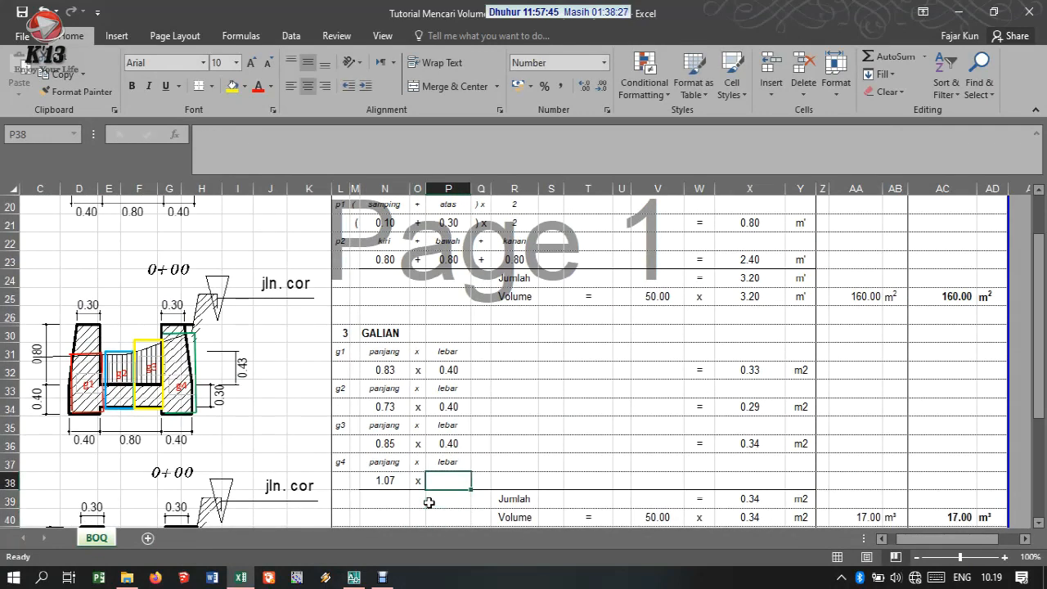
type(".")
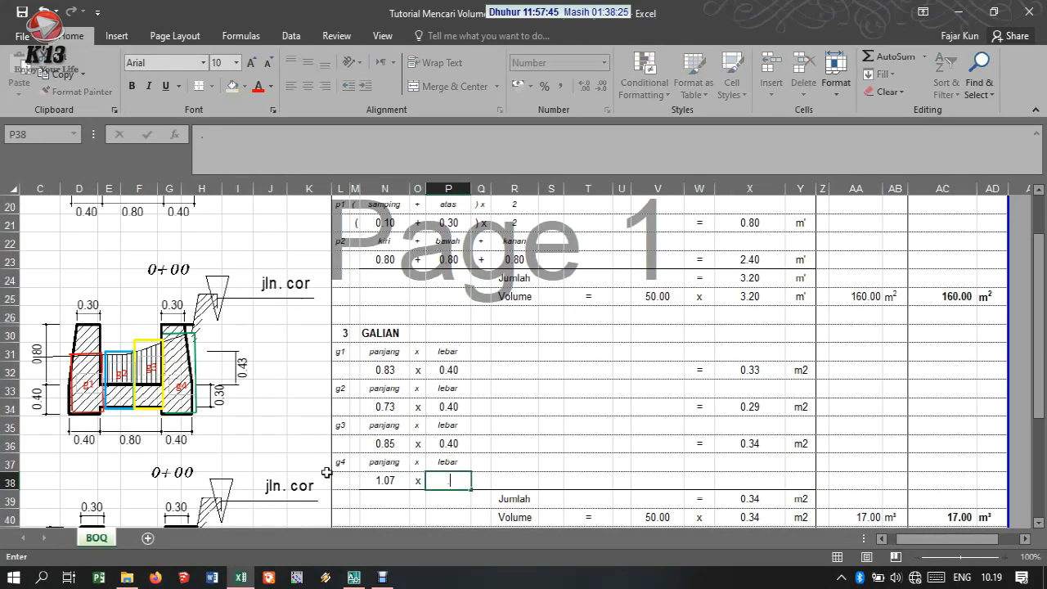
left_click(586, 464)
Step: Copy the g3 result cells W36:Y36 to row 38 to calculate the g4 area in m2
left_click_drag(699, 438, 786, 445)
key("ctrl+c")
key("ctrl+q")
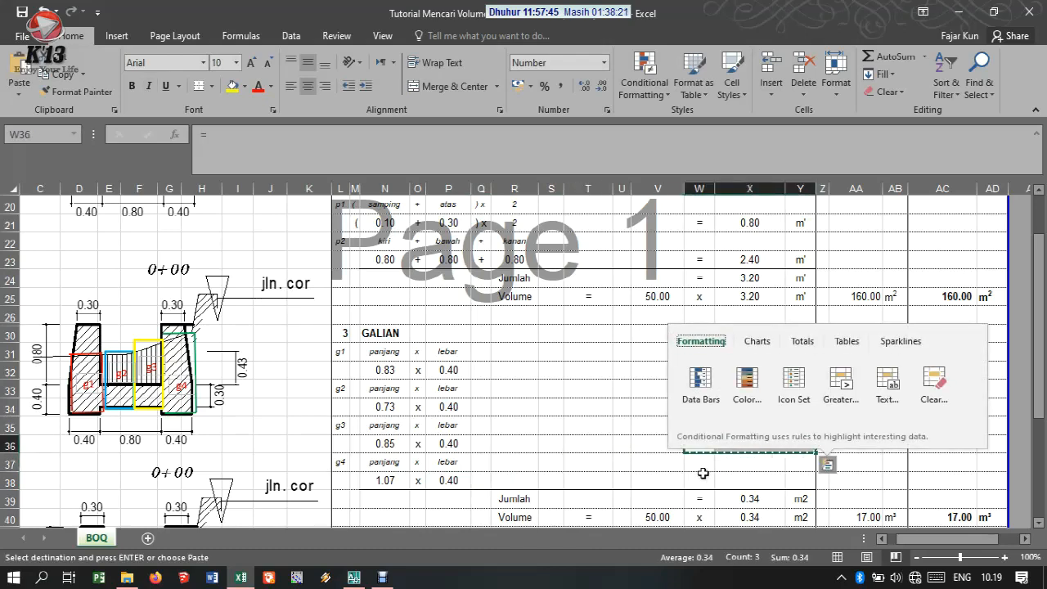
left_click(700, 478)
key("ctrl+v")
left_click(868, 419)
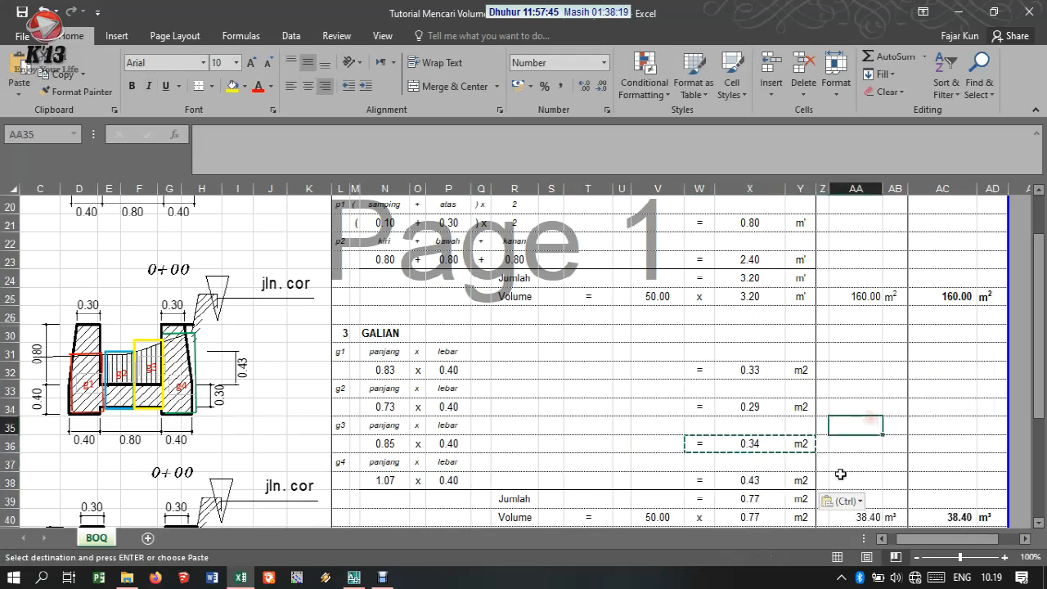
Step: Examine the galian Jumlah formula in X39 and the TIMBUNAN TANAH KEMBALI section with its t1 sketch
scroll(781, 424, "down", 2)
left_click(774, 389)
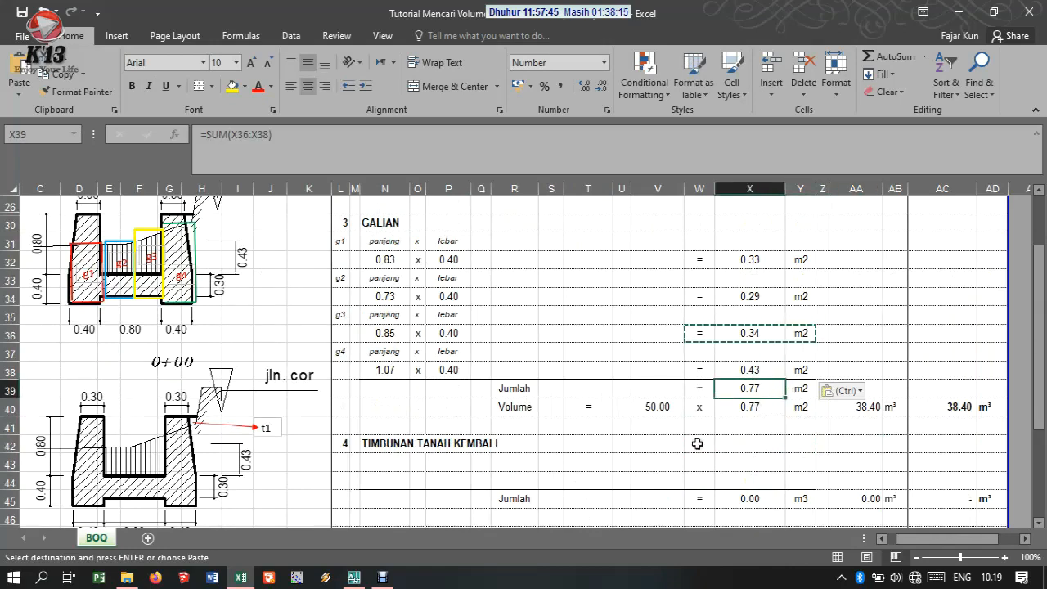
key("Escape")
scroll(516, 442, "up", 2)
scroll(450, 388, "down", 3)
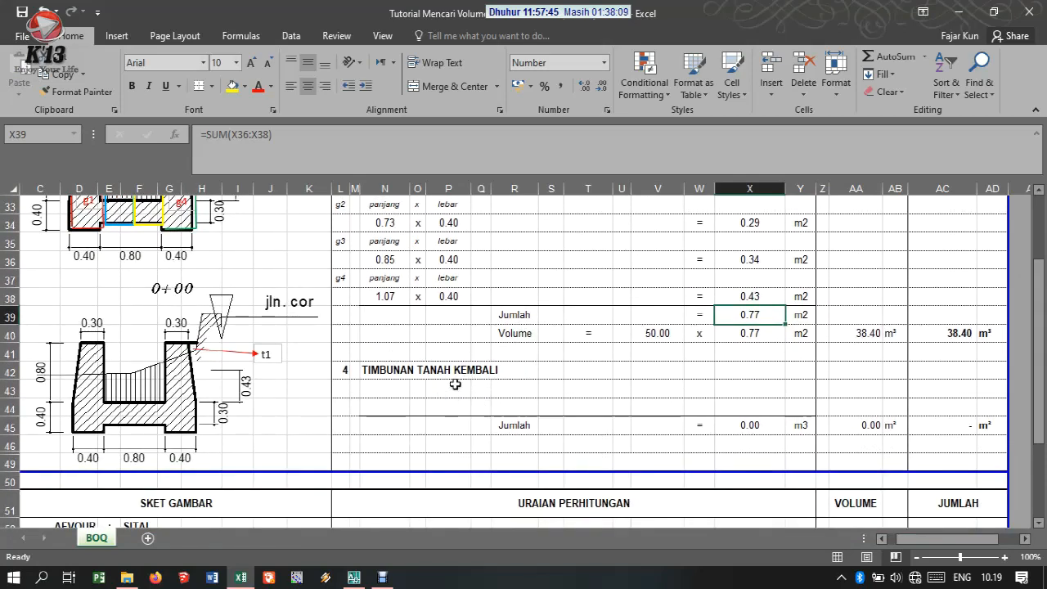
left_click(399, 371)
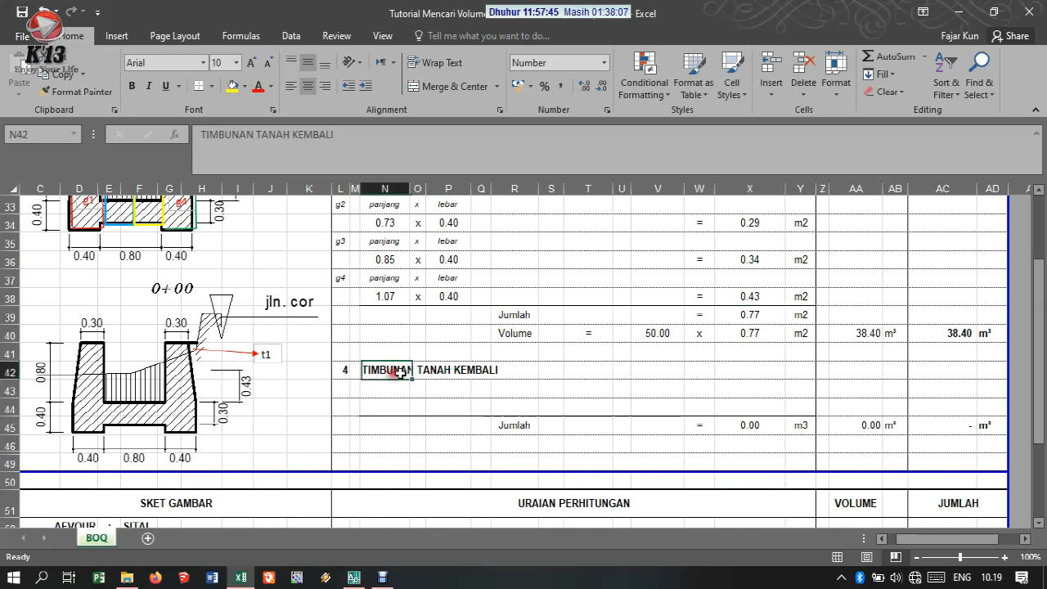
left_click(466, 370)
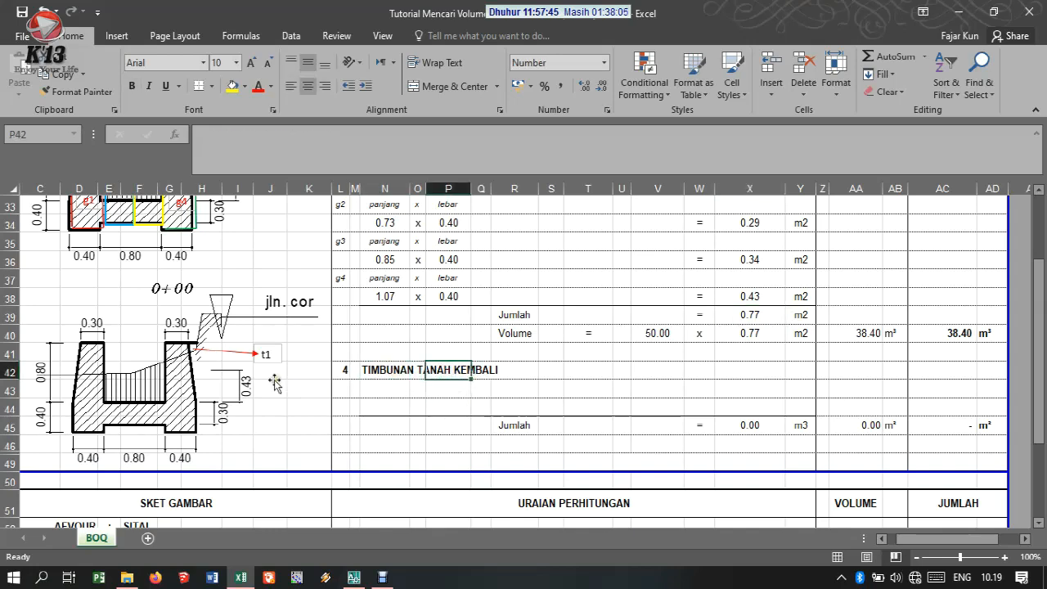
scroll(196, 349, "up", 1)
scroll(241, 476, "down", 1)
Step: Switch to AutoCAD and dimension the horizontal distance from the right wall's top outer corner to the slope line
left_click(354, 577)
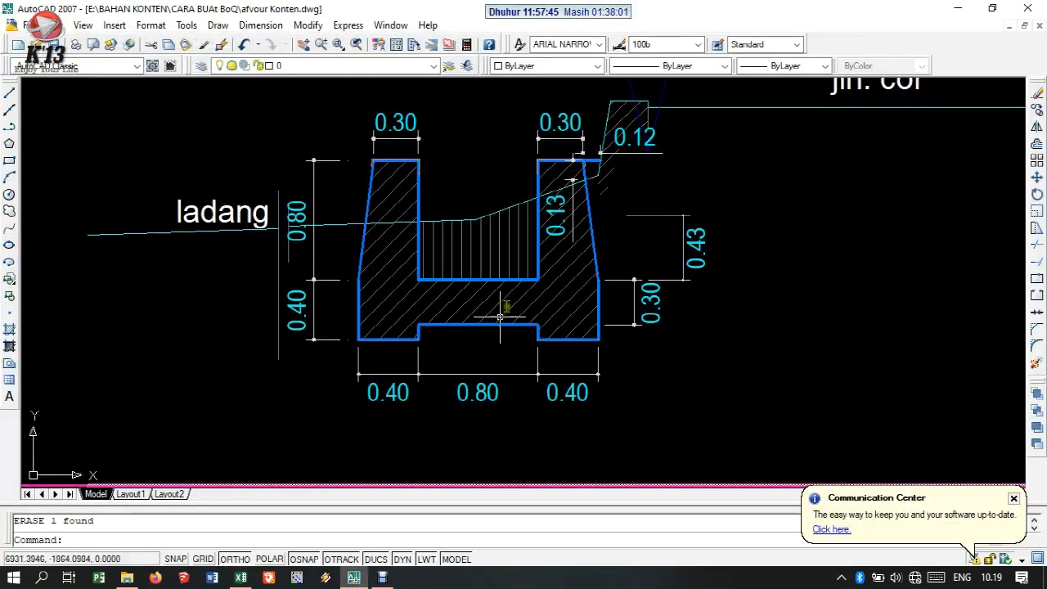
scroll(609, 148, "up", 2)
scroll(609, 147, "up", 2)
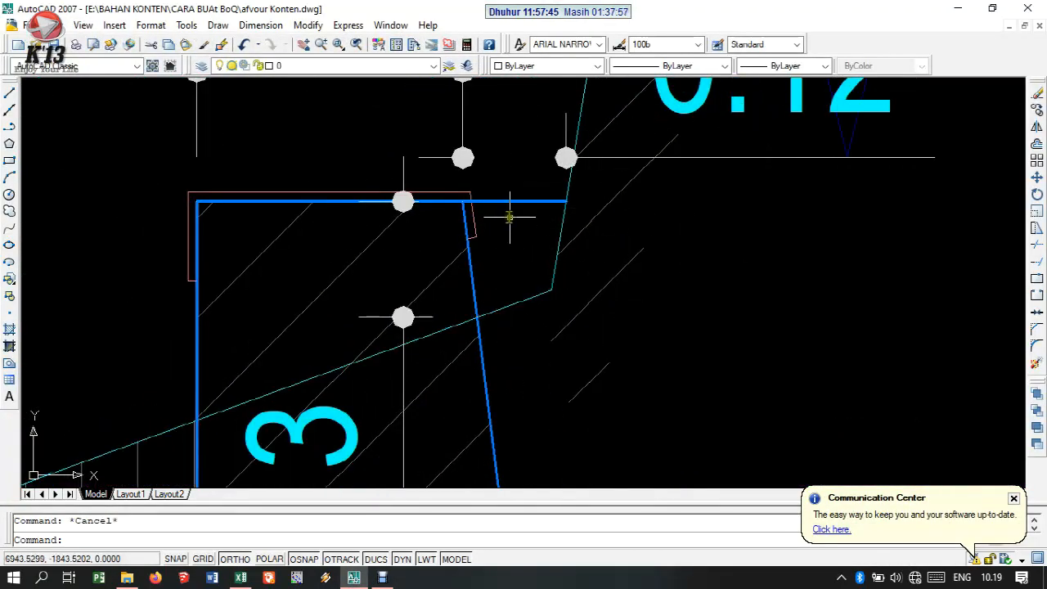
type("dli")
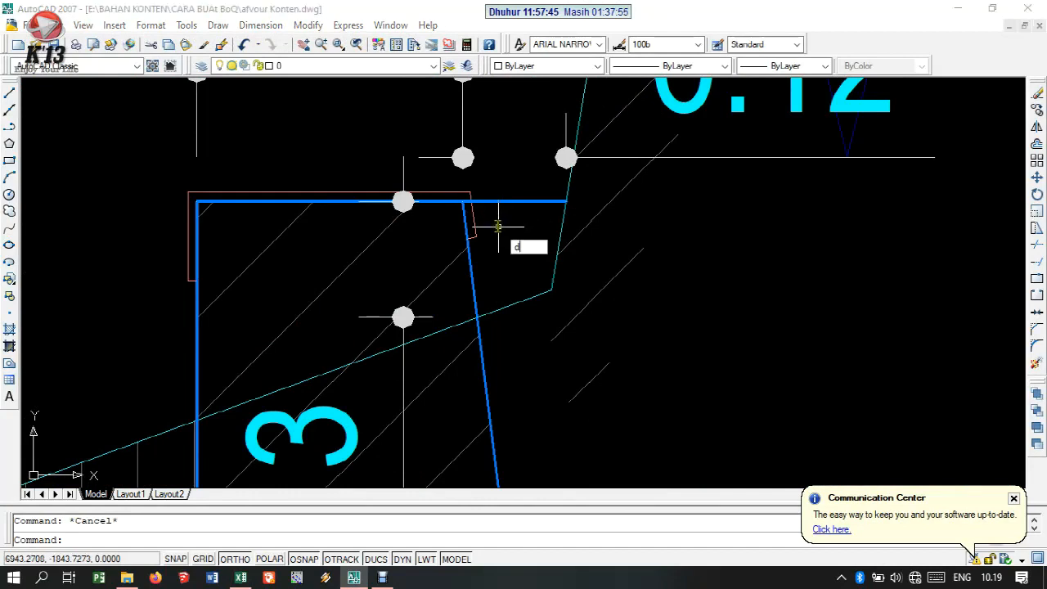
key("Return")
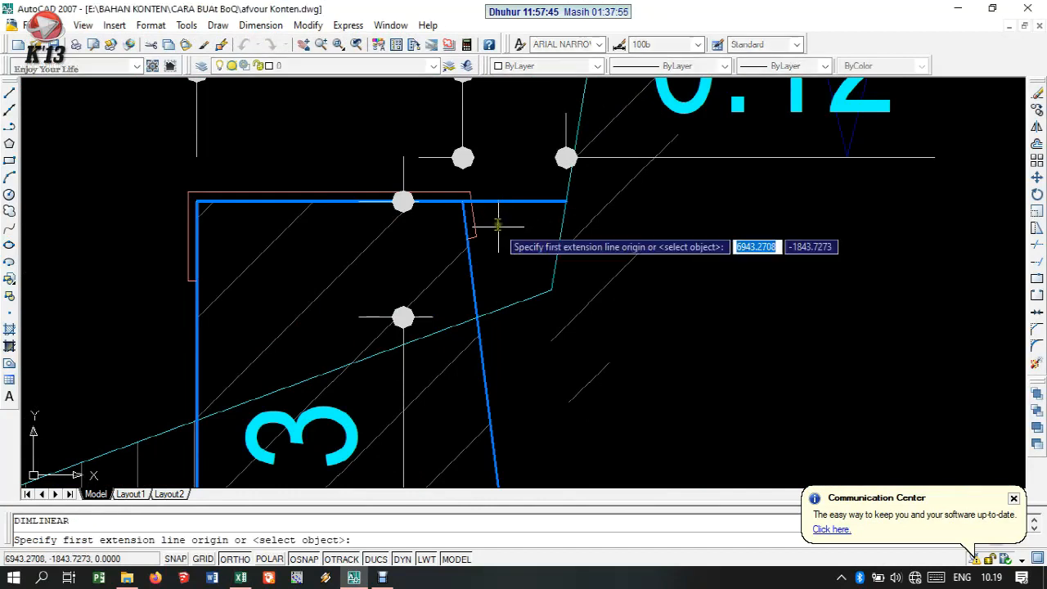
left_click(461, 202)
left_click(565, 200)
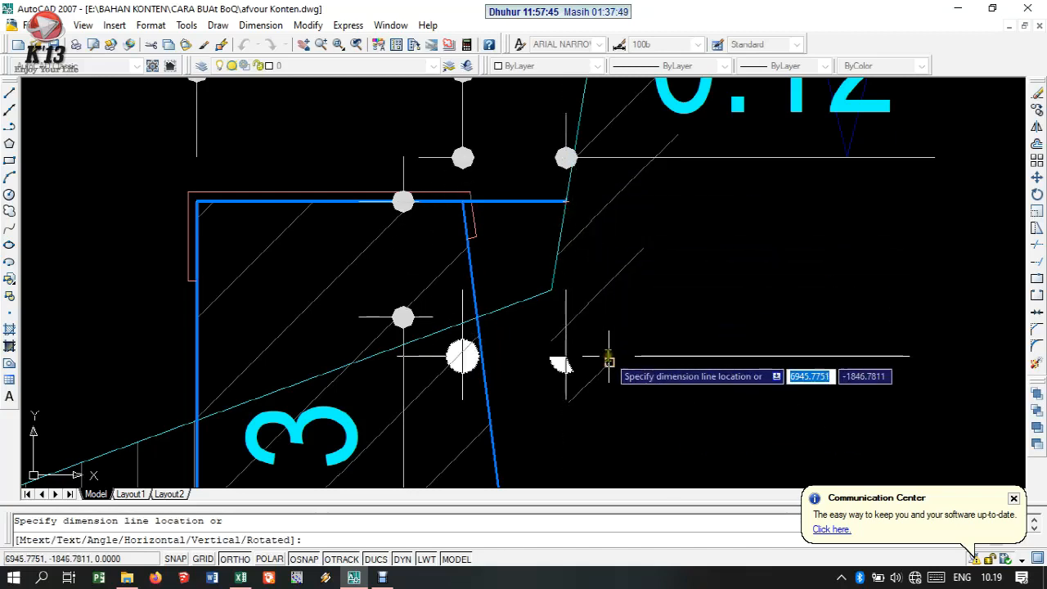
scroll(589, 328, "down", 2)
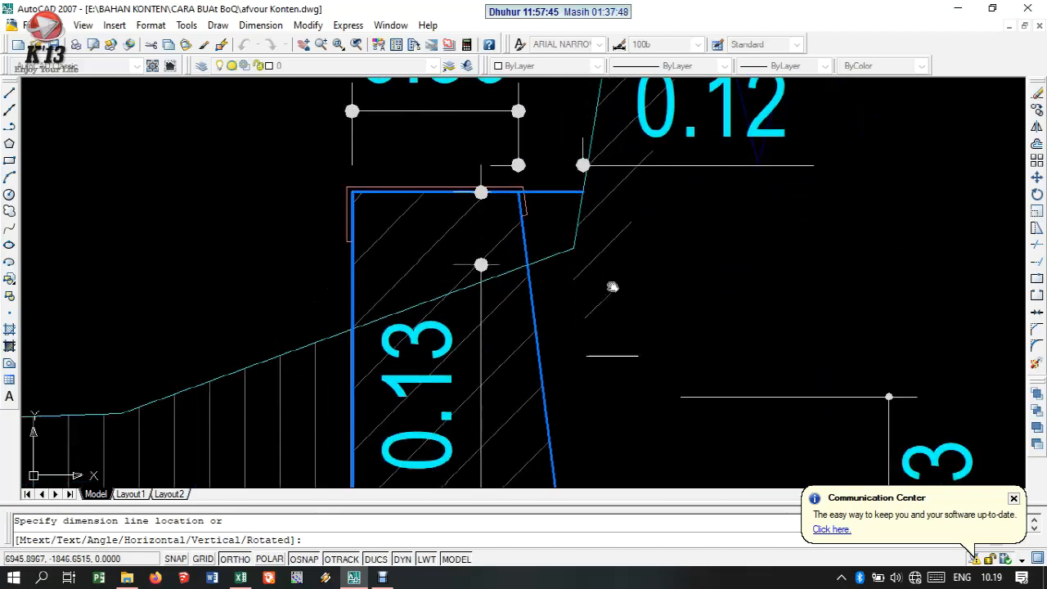
left_click(626, 352)
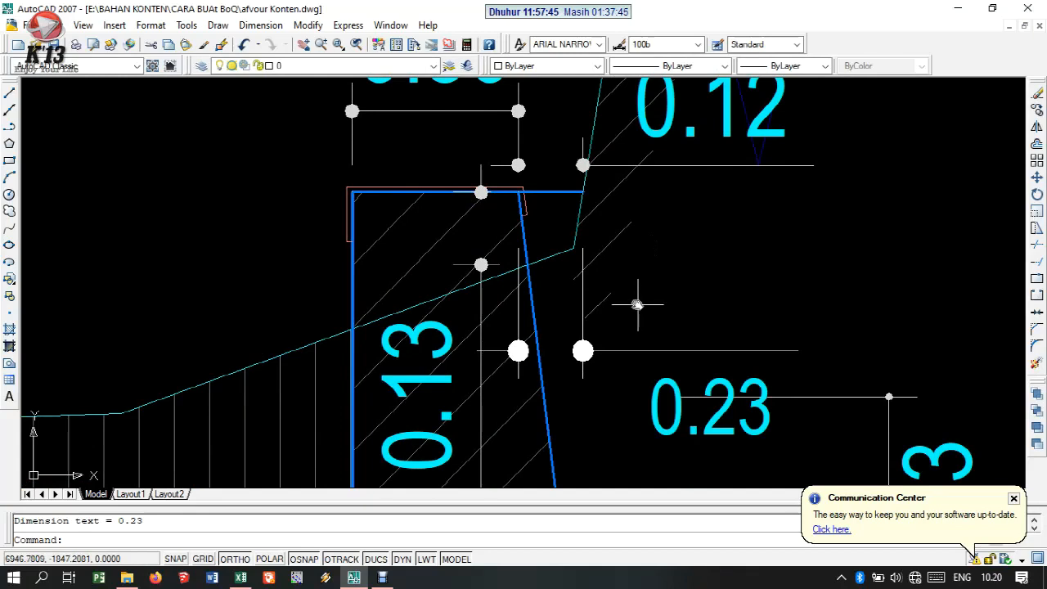
Step: Dimension the vertical distance from the right wall's top outer corner to where the ground line meets its outer face
type("dli")
key("Return")
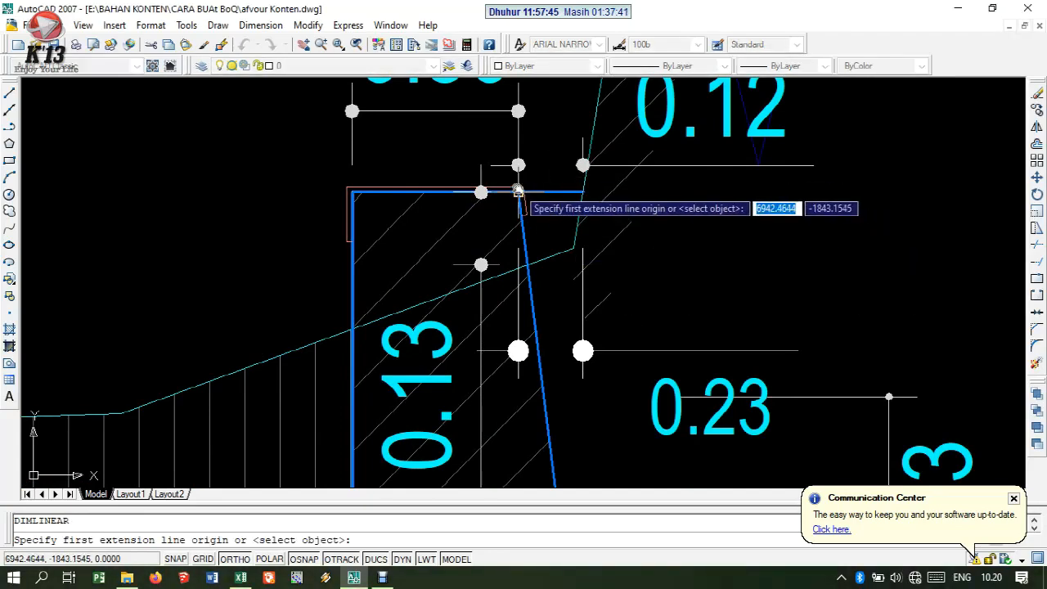
left_click(518, 192)
left_click(522, 264)
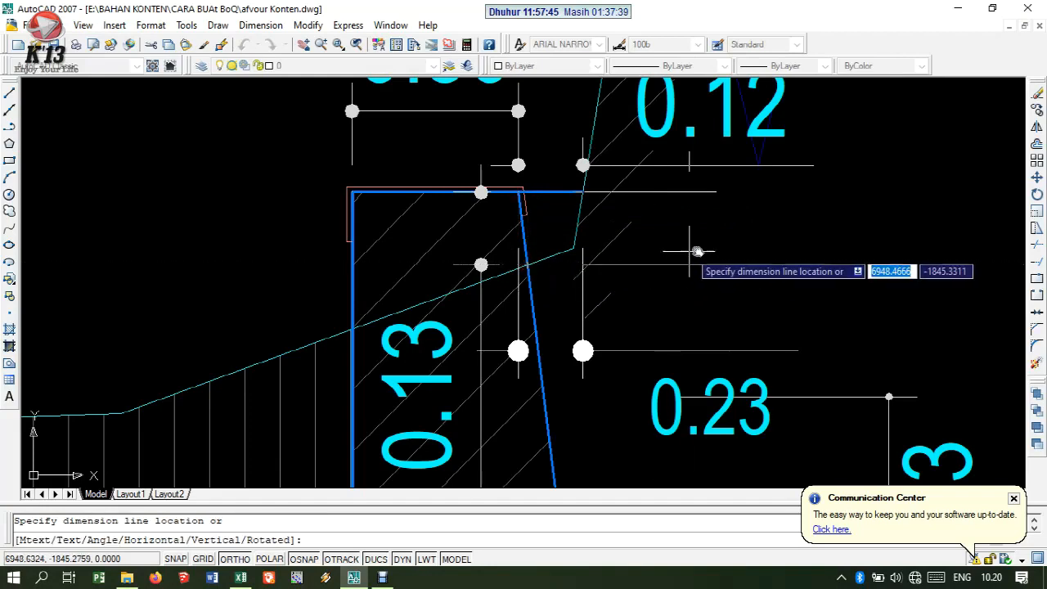
left_click(709, 266)
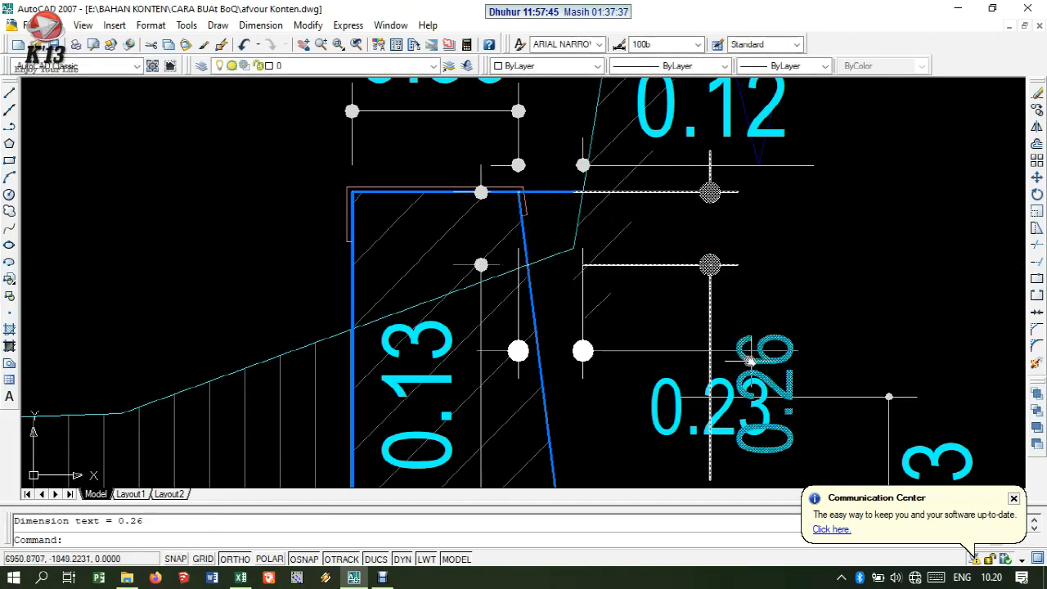
Step: Match the properties of the two new dimensions to the right wall's 0.30 top width dimension
type("ma")
key("Return")
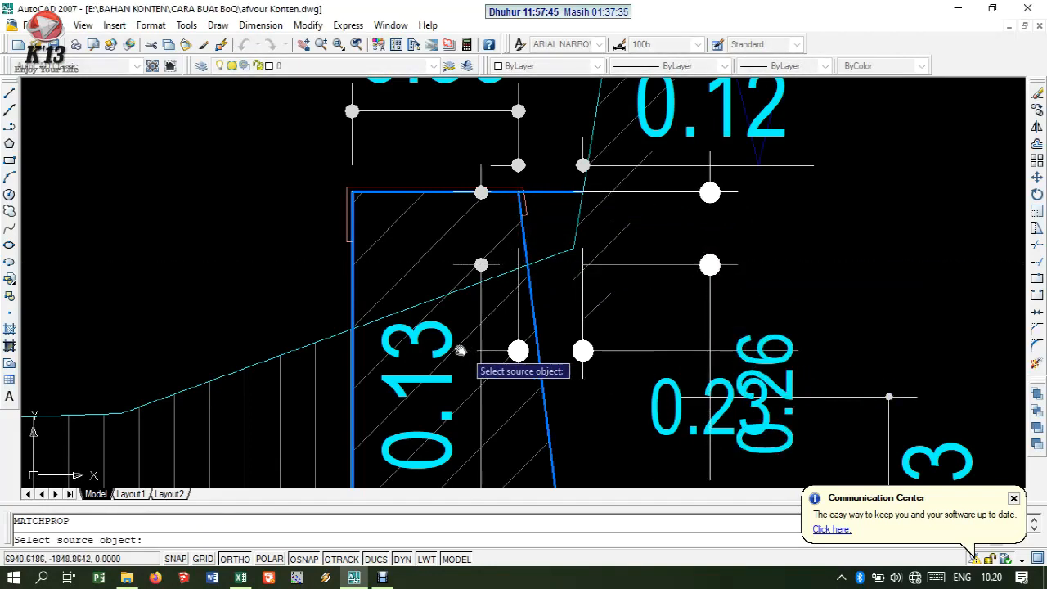
scroll(518, 324, "down", 2)
left_click(487, 239)
scroll(491, 319, "up", 3)
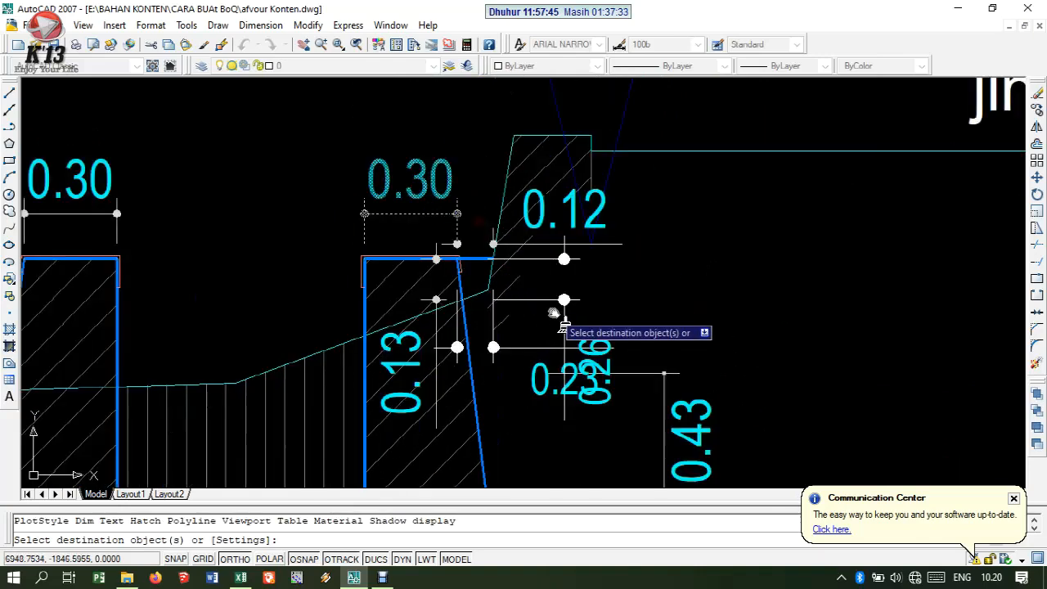
left_click(551, 428)
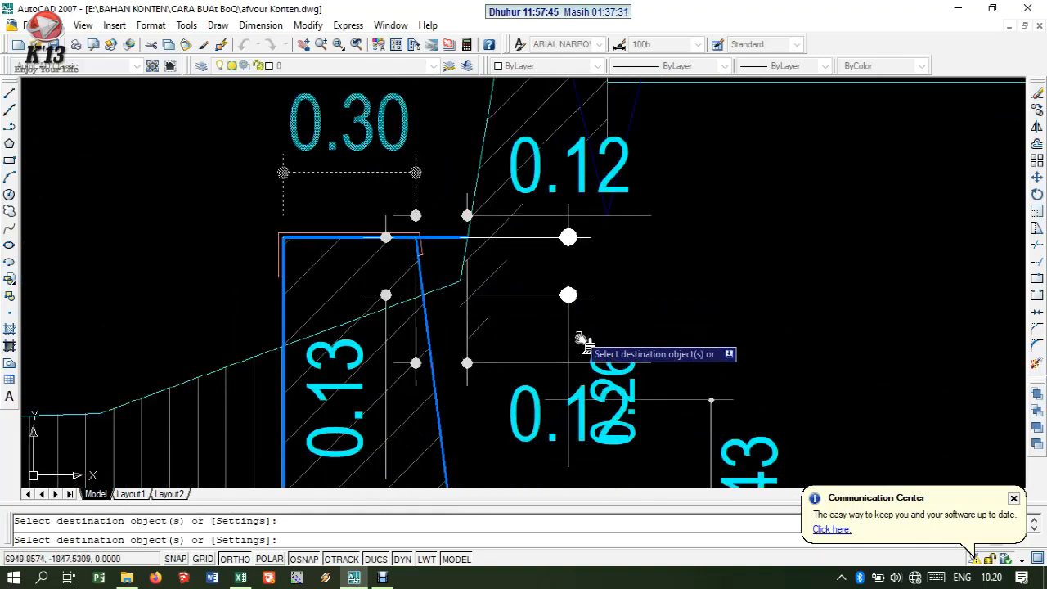
left_click(601, 360)
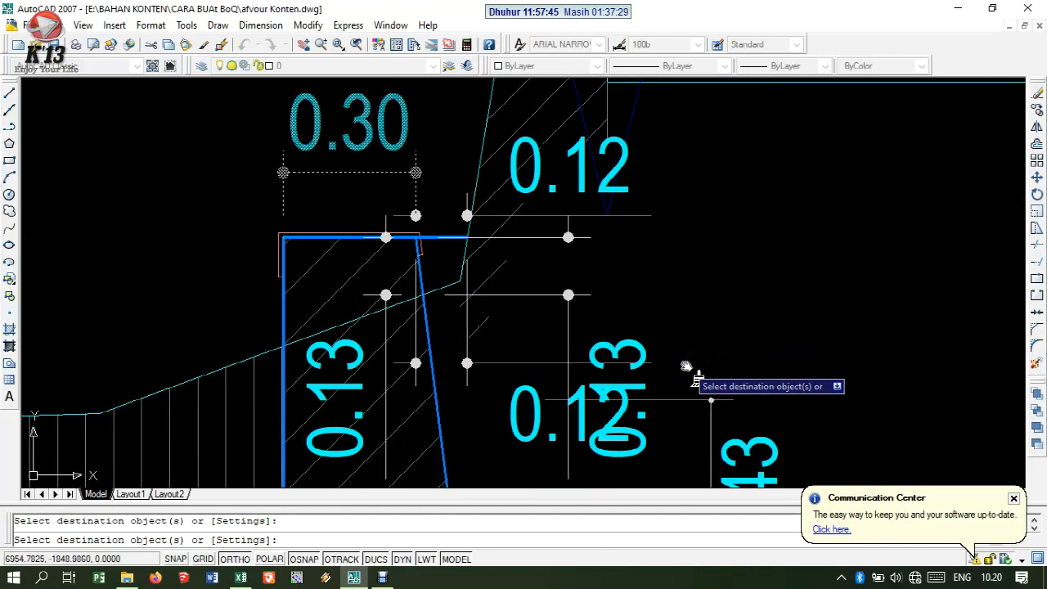
key("Escape")
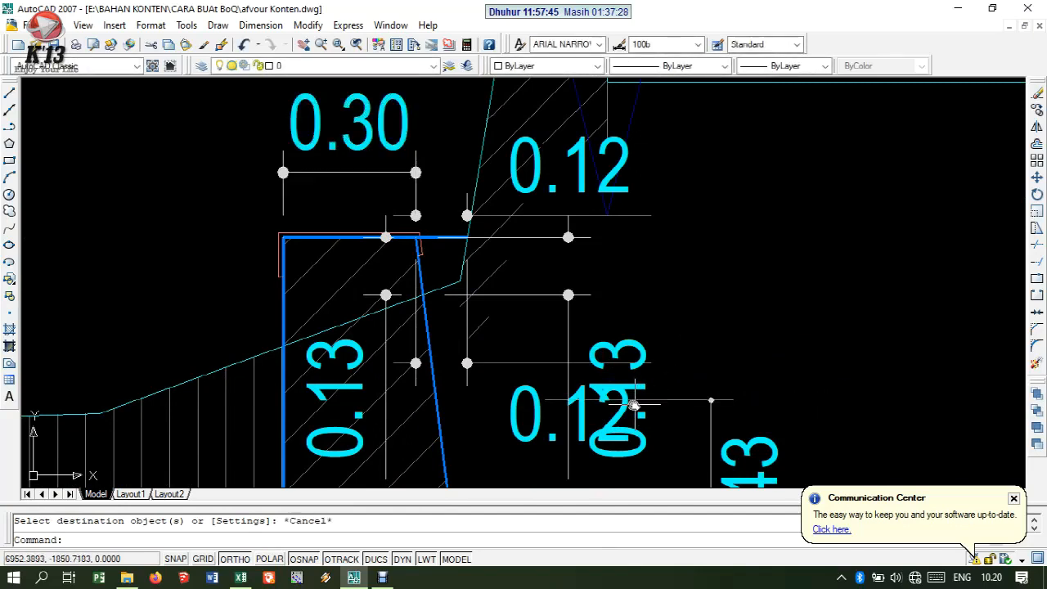
Step: Try erasing the two new dimensions beside the right wall, and undo both erasures
left_click(635, 348)
key("Delete")
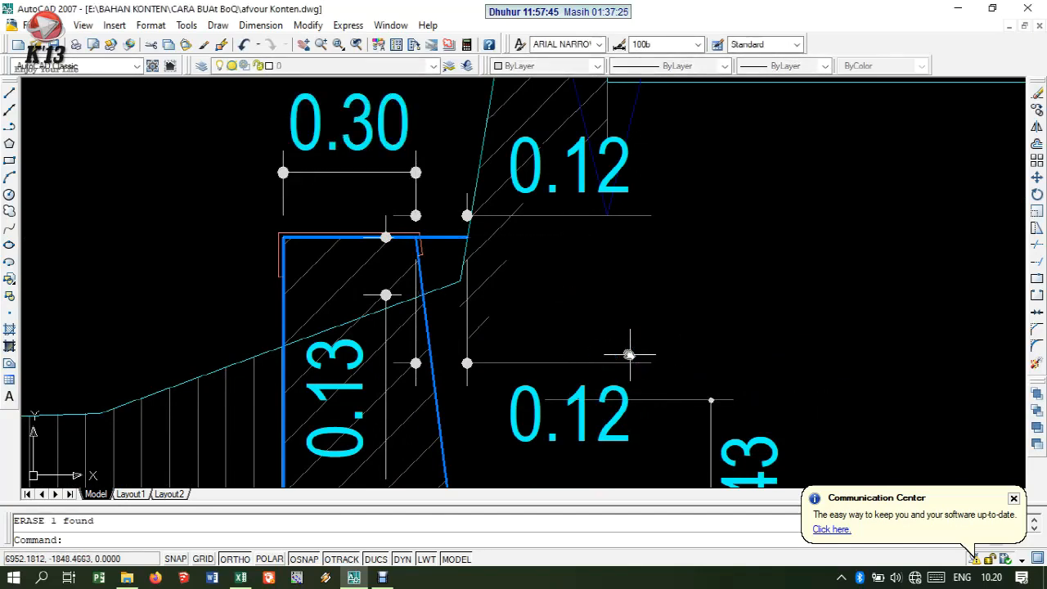
left_click(514, 362)
left_click(509, 356)
key("Delete")
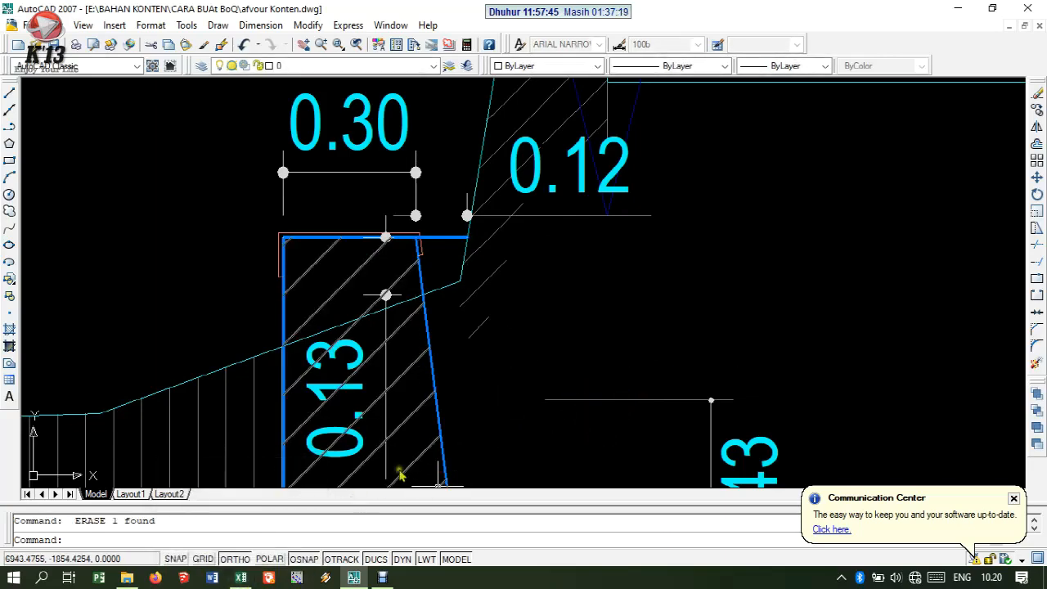
left_click(247, 45)
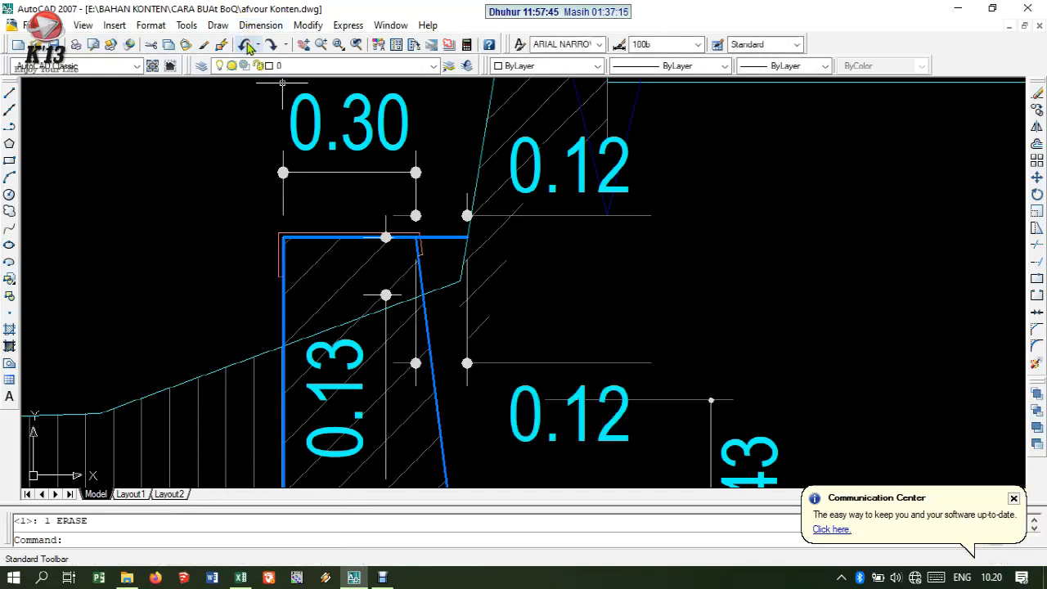
left_click(248, 46)
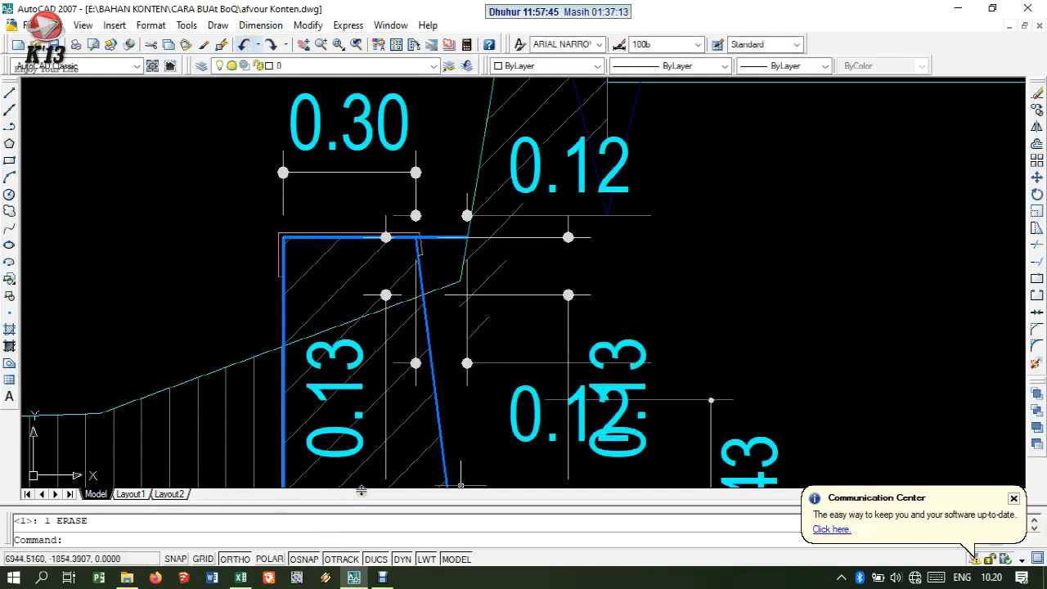
Step: Shift the new vertical dimension line farther outward from the right wall, clear of the other dimension texts
left_click(569, 325)
left_click(569, 294)
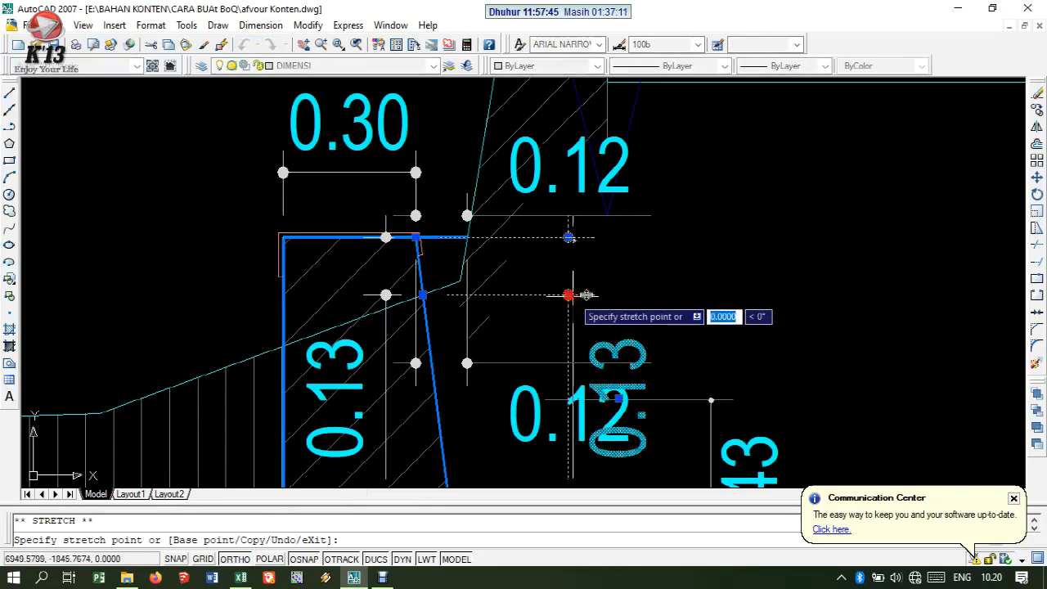
left_click(672, 295)
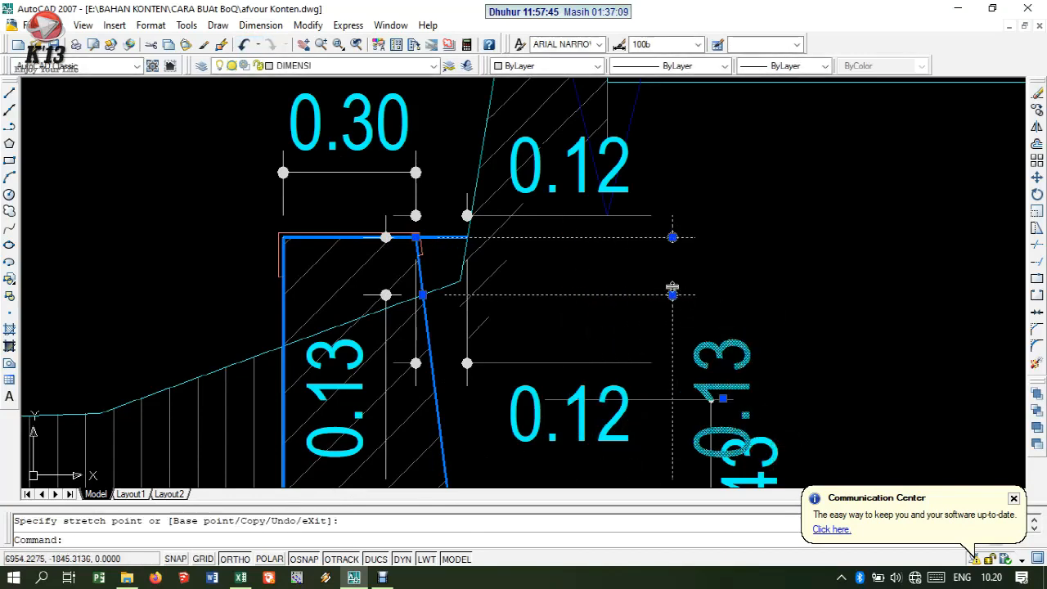
left_click(672, 295)
left_click(810, 295)
key("Escape")
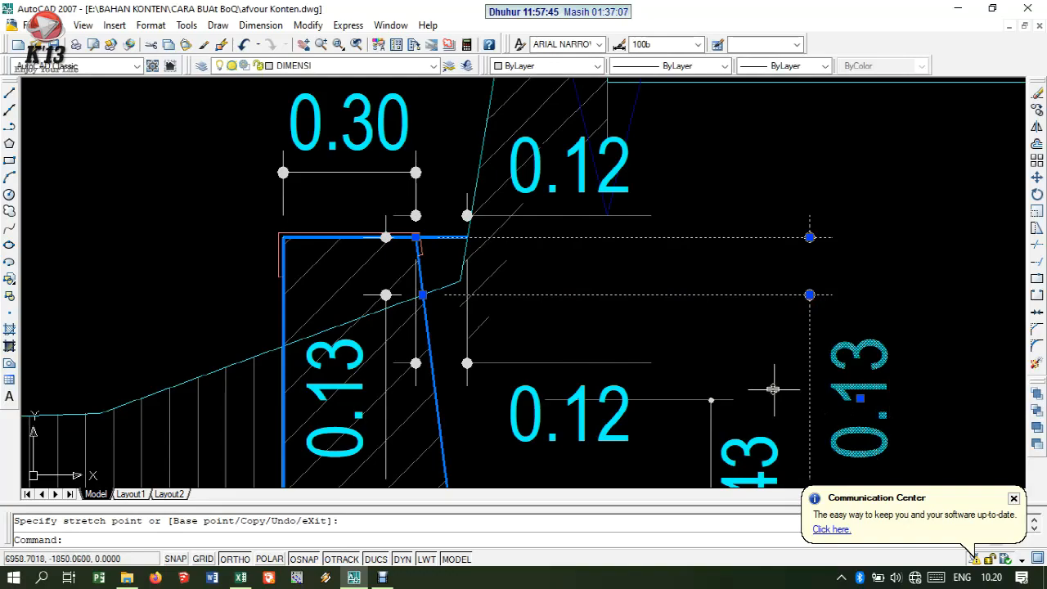
Step: Switch to the Excel BOQ sheet and enter the labels sisi, x and sisi in N43:P43 under TIMBUNAN TANAH KEMBALI
left_click(241, 578)
left_click(393, 384)
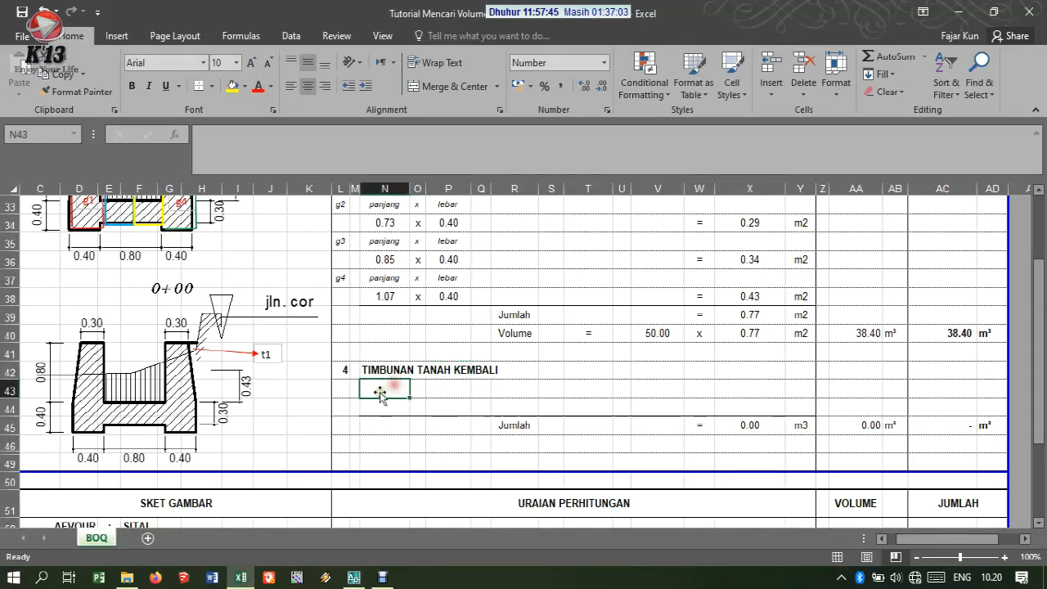
left_click(355, 387)
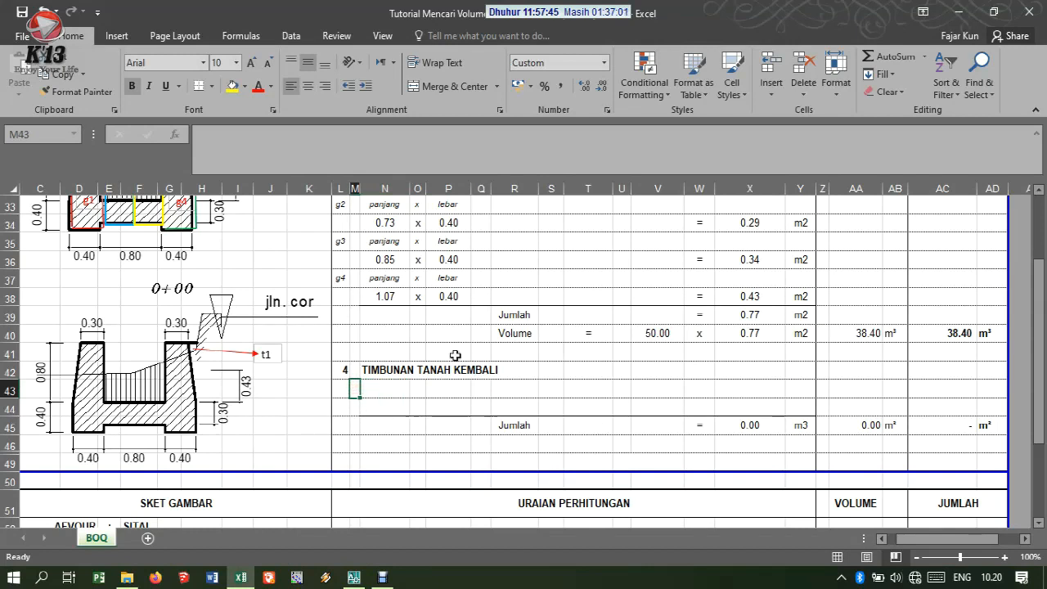
left_click(394, 391)
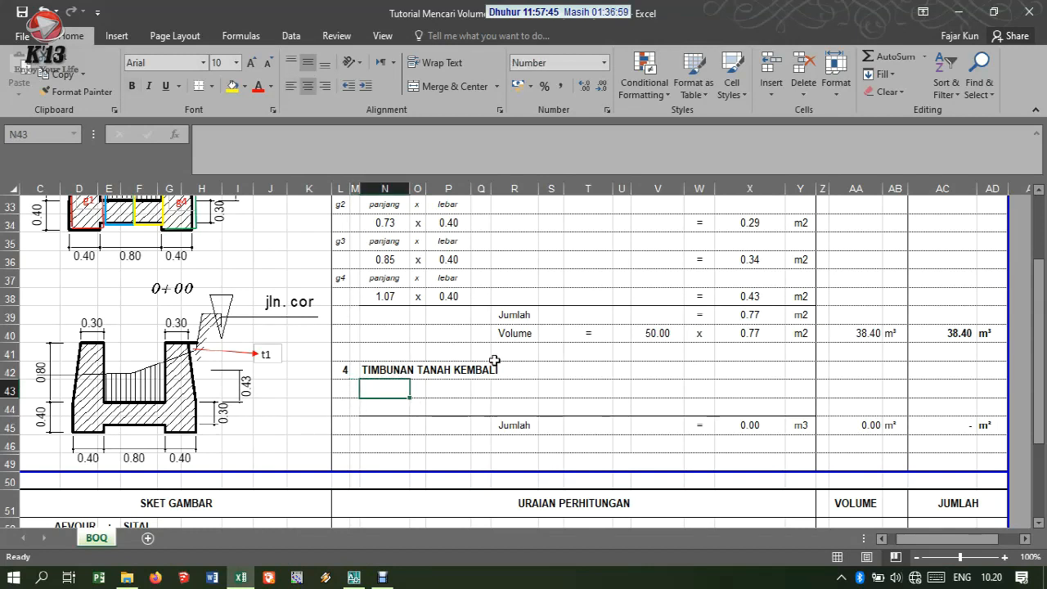
type("sisi")
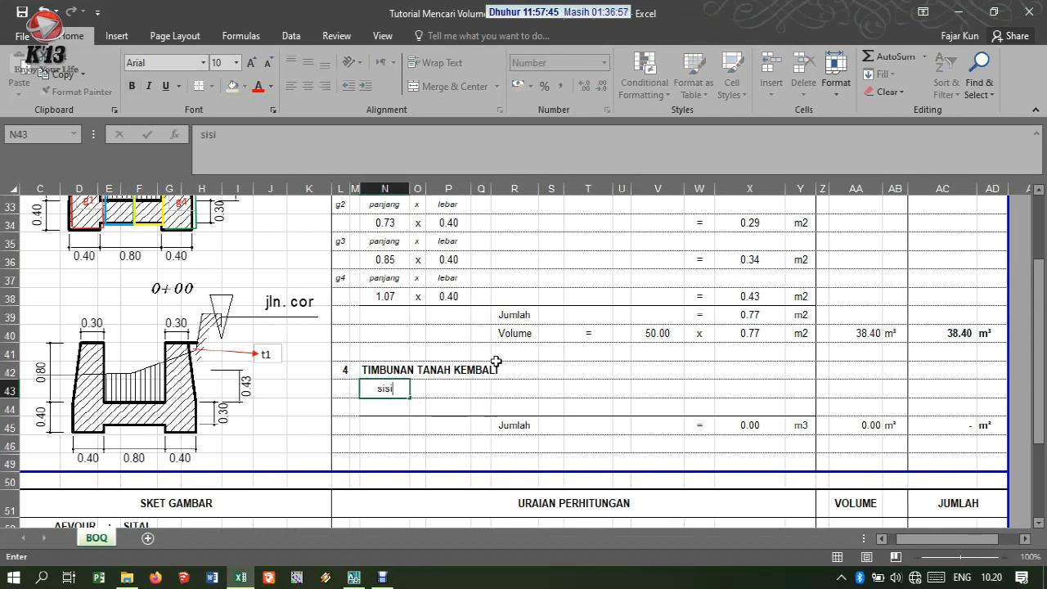
key("Tab")
type("x")
key("Tab")
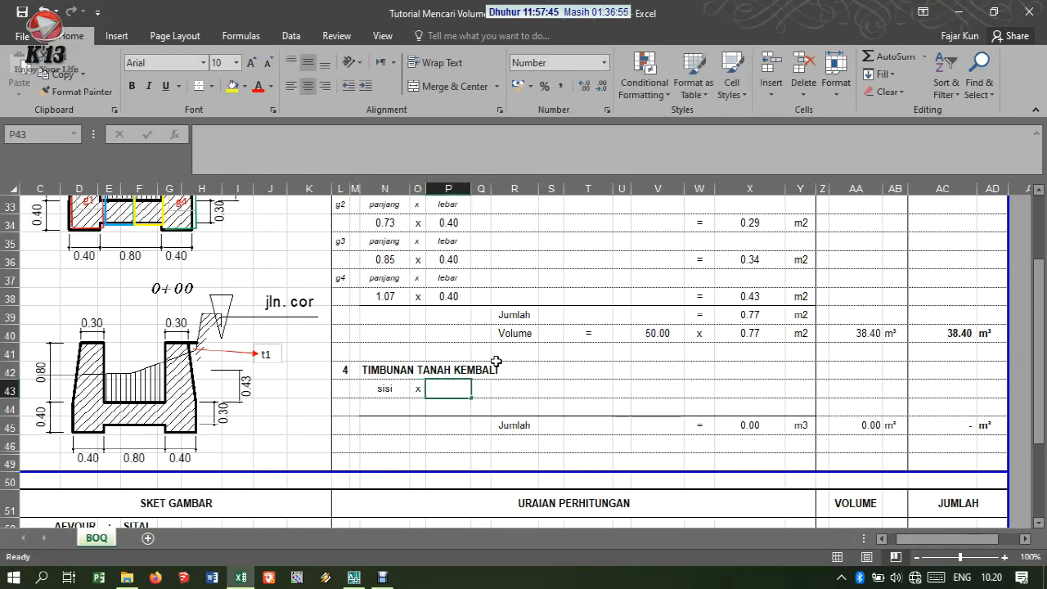
type("sisi")
key("Return")
key("Left")
Step: Relabel both dimensions of part a under PASANGAN BATU KALI, cells N10 and P10, as sisi
scroll(556, 296, "up", 10)
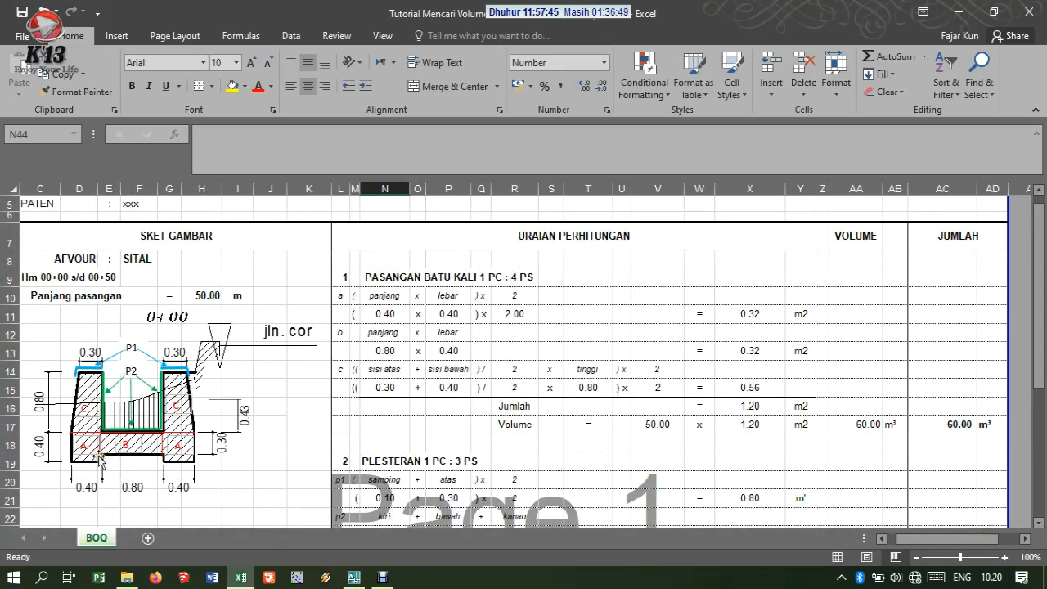
left_click(391, 295)
type("sisi")
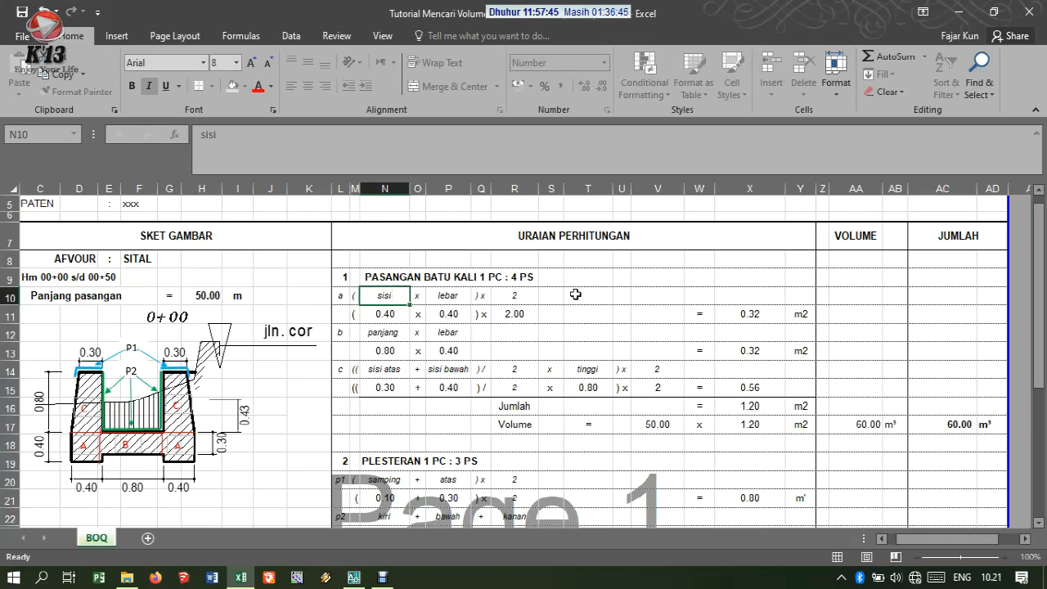
key("Tab")
key("Tab")
type("s")
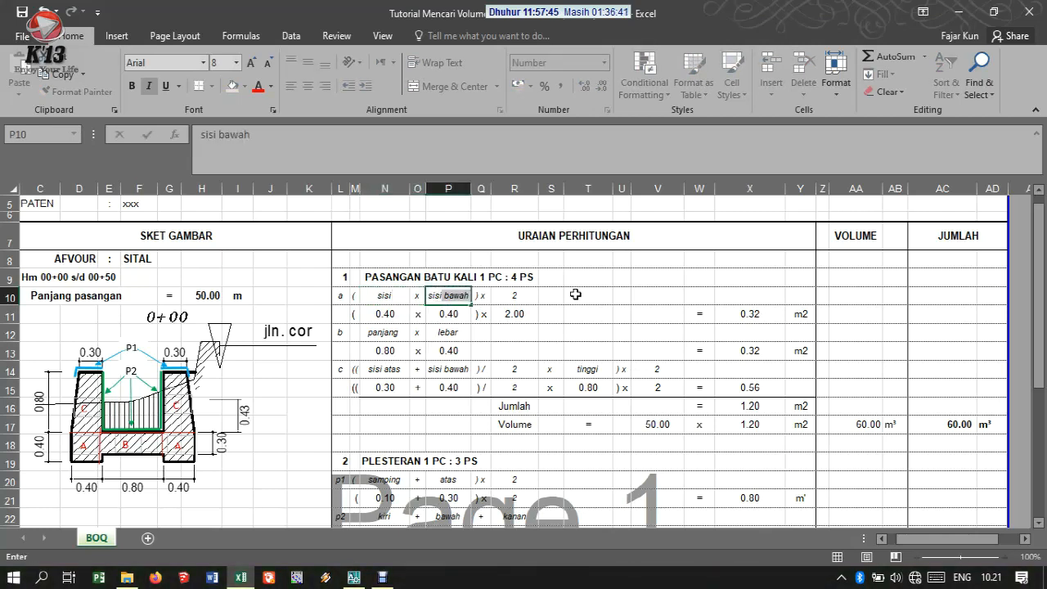
type("isi")
key("Delete")
key("Return")
Step: Enter the backfill dimensions 0.13 x 0.13 in N44:P44, below the sisi labels of TIMBUNAN TANAH KEMBALI
scroll(511, 332, "down", 9)
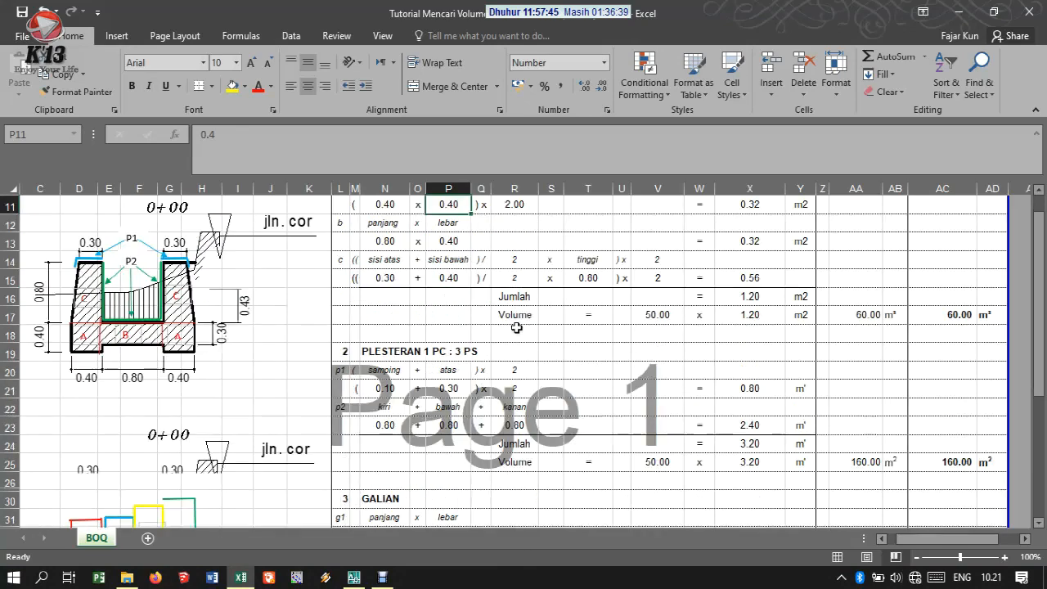
scroll(510, 332, "down", 2)
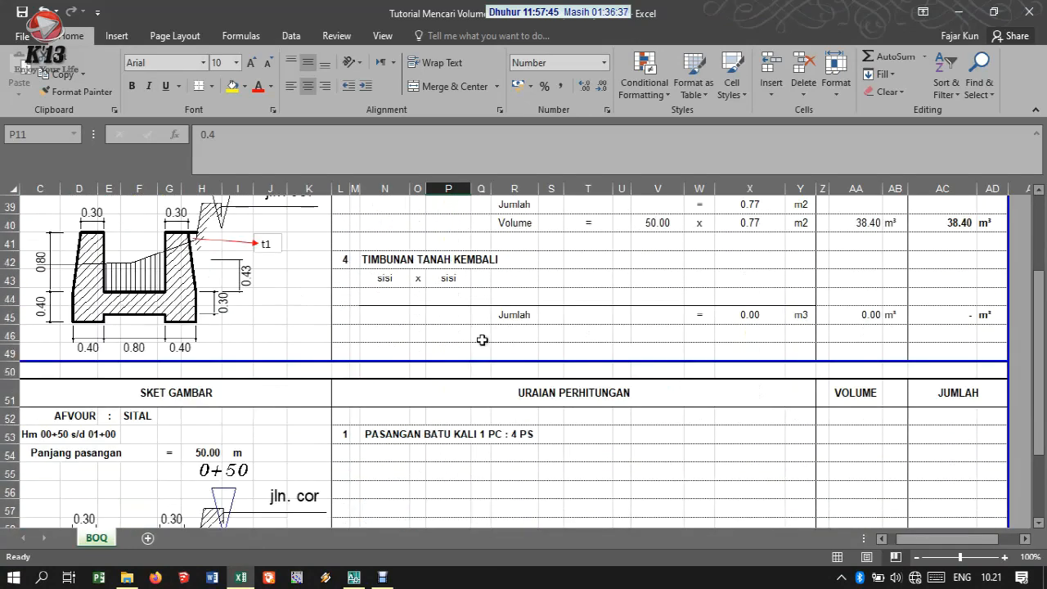
scroll(479, 339, "up", 1)
left_click(386, 351)
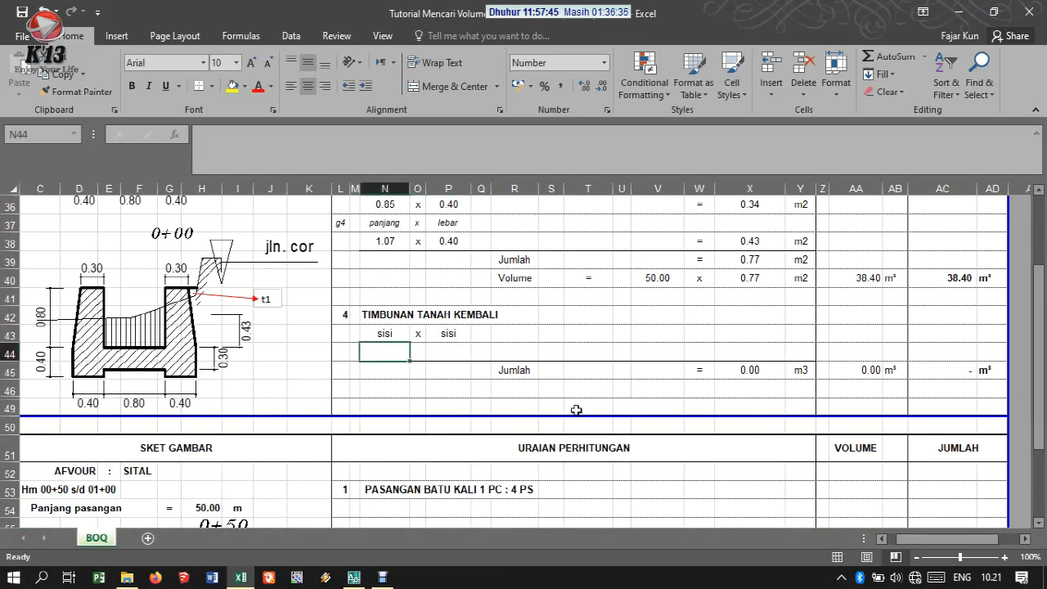
type(".13")
key("Tab")
type("x")
key("Tab")
type(".13")
Step: Put an equals sign in W44 and calculate the backfill area in X44 as N44*P44
key("Tab")
key("Tab")
key("Tab")
key("Tab")
key("Tab")
key("Tab")
key("Tab")
key("Tab")
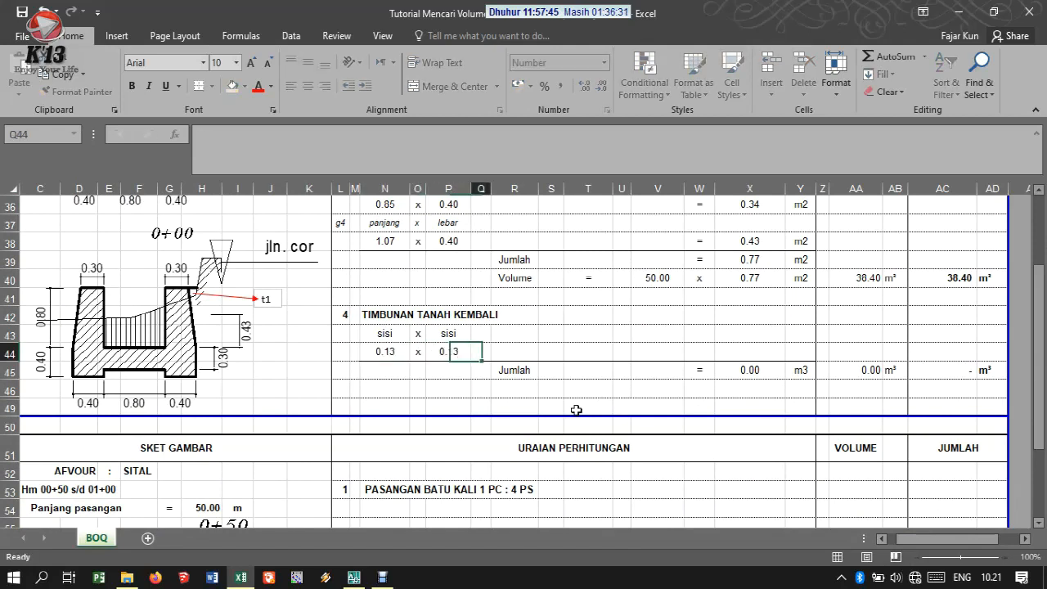
key("Left")
type("=")
key("Return")
key("Right")
key("Up")
type("=")
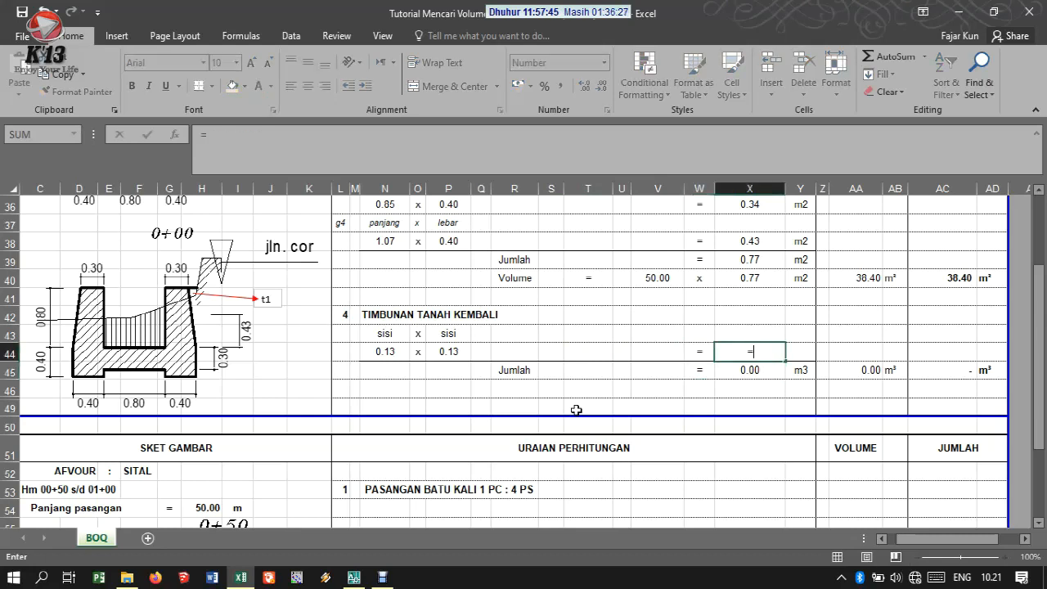
left_click(390, 352)
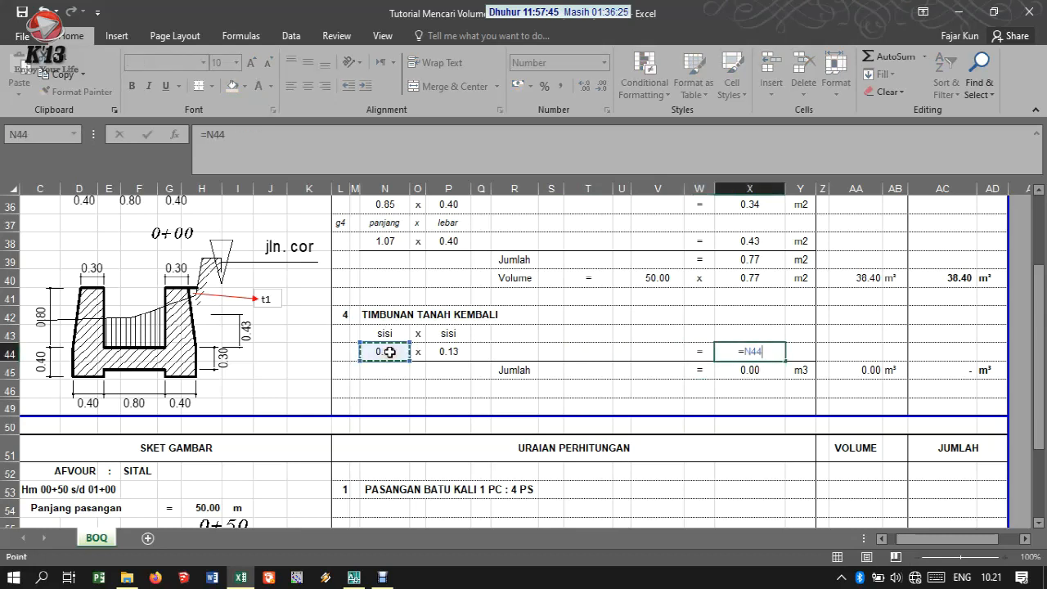
type("*")
left_click(456, 351)
key("Return")
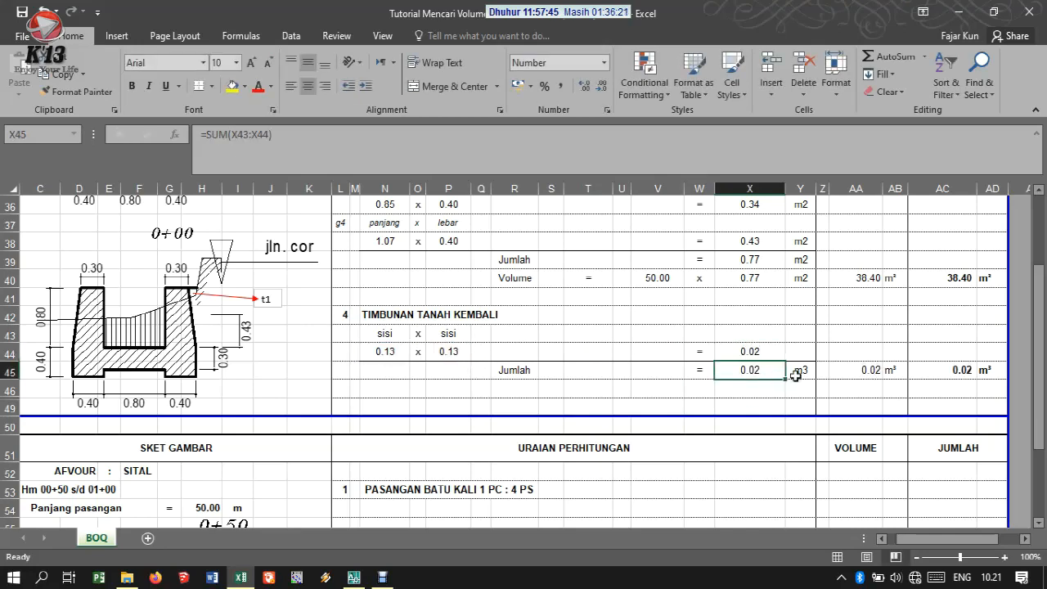
Step: Add an equals sign in T45 of the backfill Jumlah row and link V45 to the 50.00 m Panjang pasangan value
left_click(840, 364)
scroll(679, 335, "up", 2)
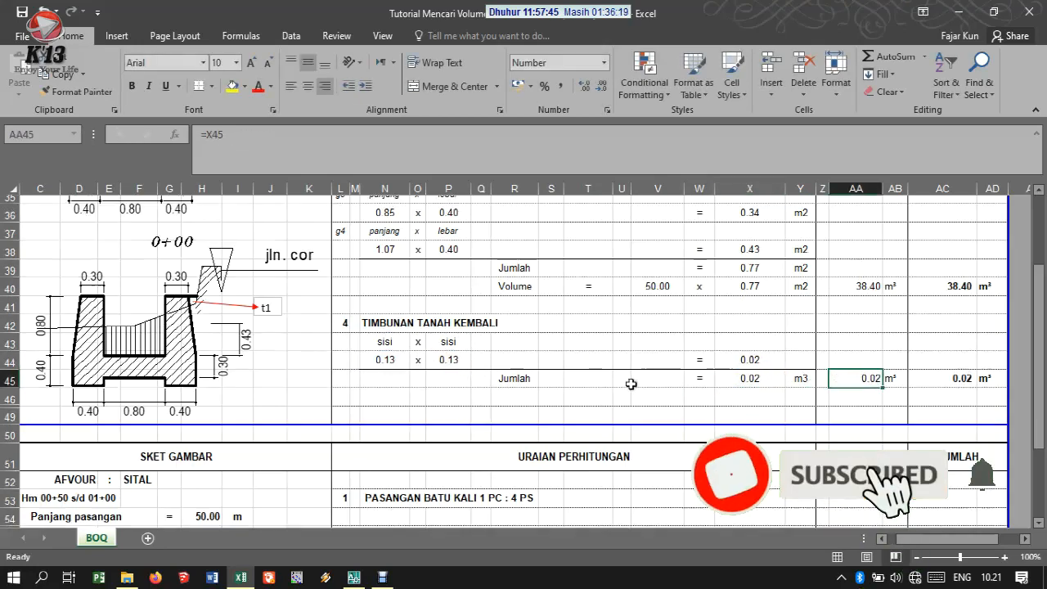
scroll(630, 384, "down", 1)
left_click(586, 425)
type("=")
key("Return")
left_click(645, 426)
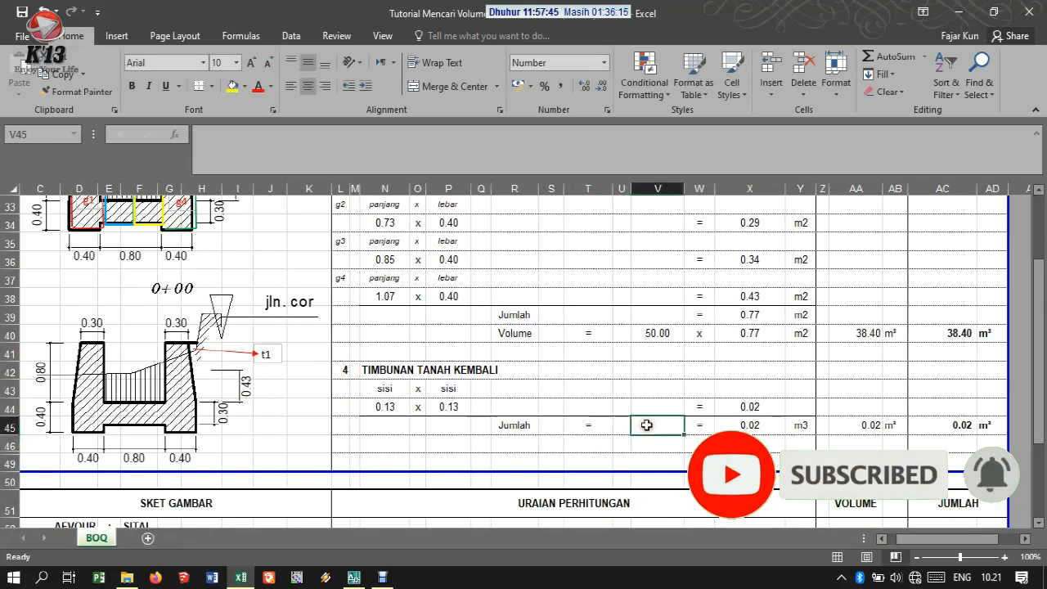
type("=")
scroll(565, 400, "up", 10)
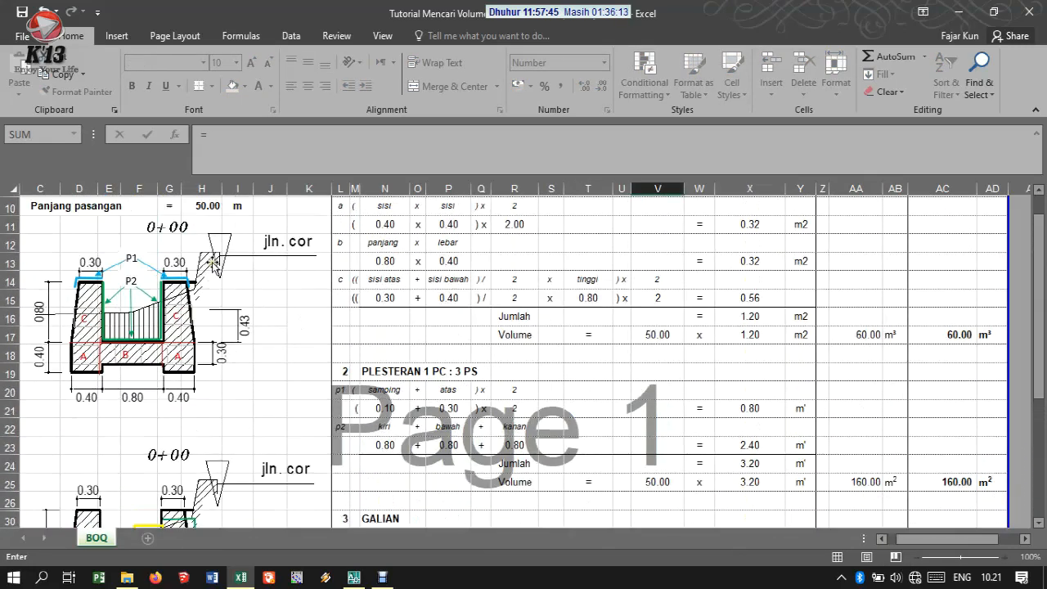
left_click(203, 350)
key("Return")
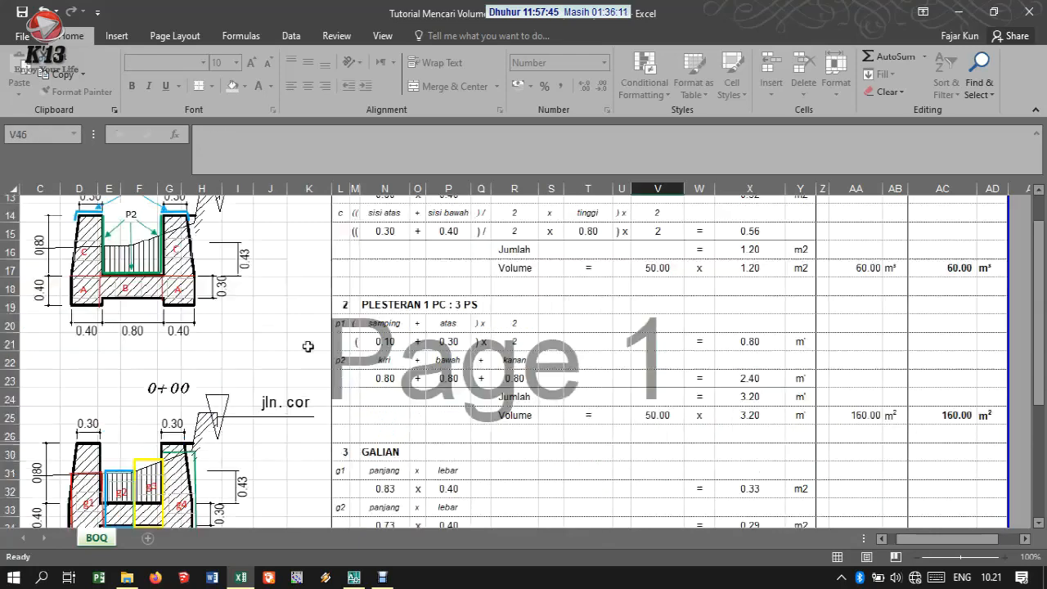
Step: Extend the backfill volume formula in AA45 to multiply X45 by the length in V45
left_click(856, 425)
type("=")
key("Left")
key("Left")
key("Left")
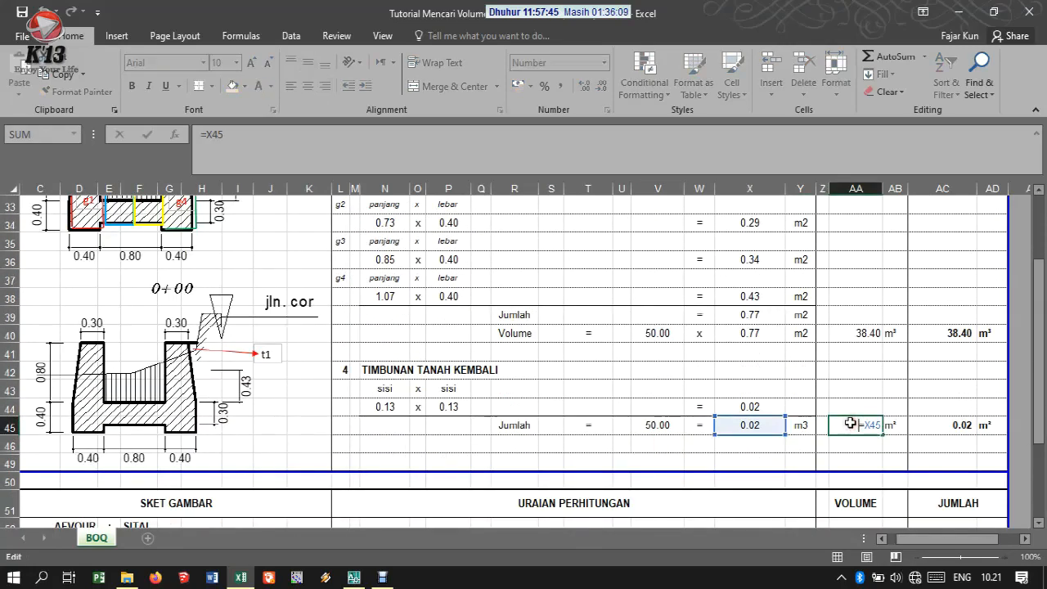
left_click(575, 146)
type("*")
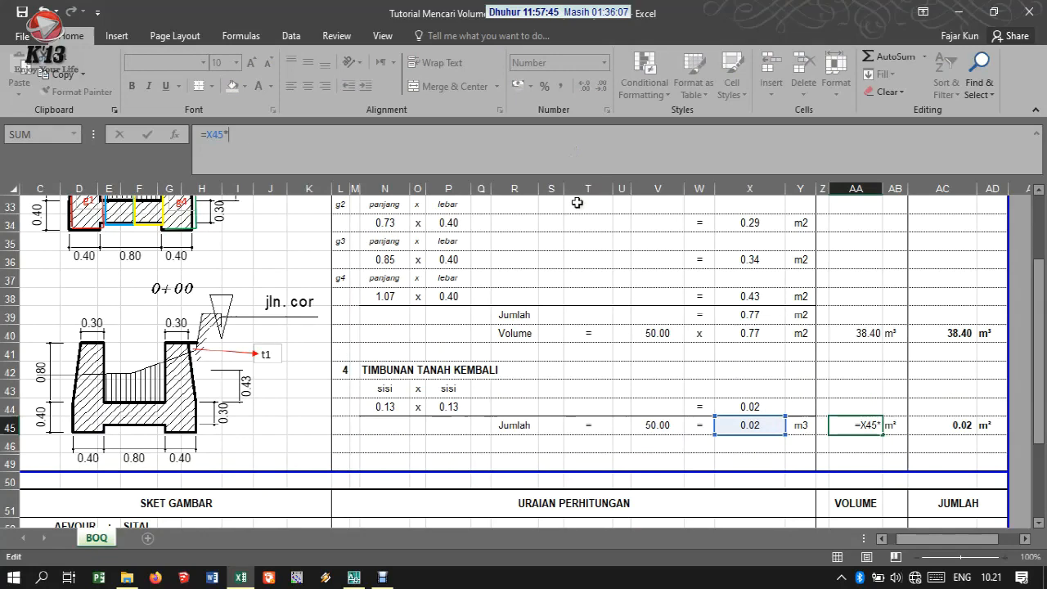
left_click(647, 425)
key("Return")
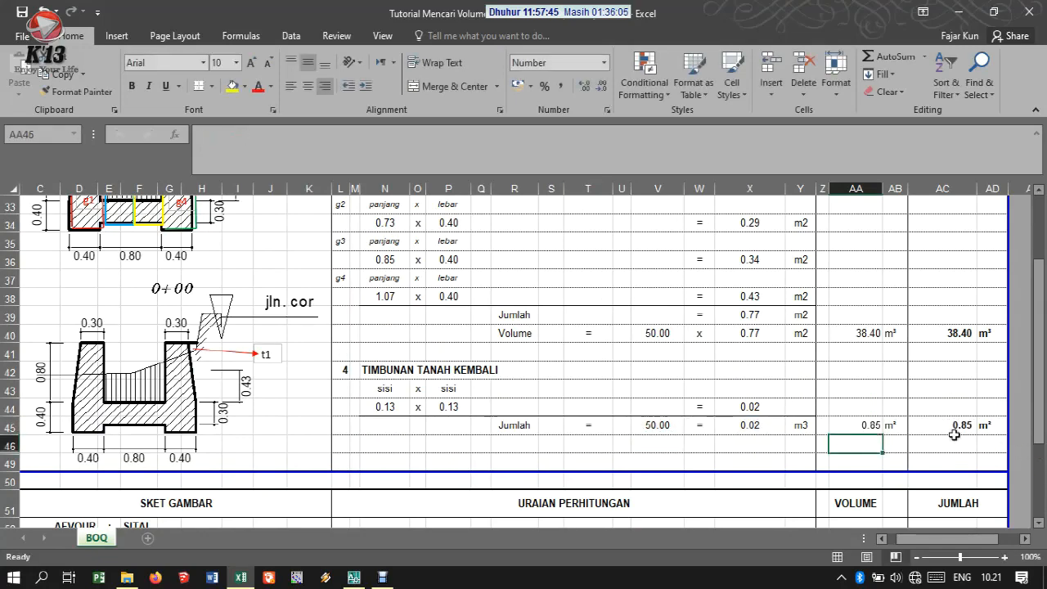
Step: Examine the Hm 00+50 s/d 01+00 section's sketches and calculation rows, comparing them with the first section's layout
scroll(720, 458, "down", 3)
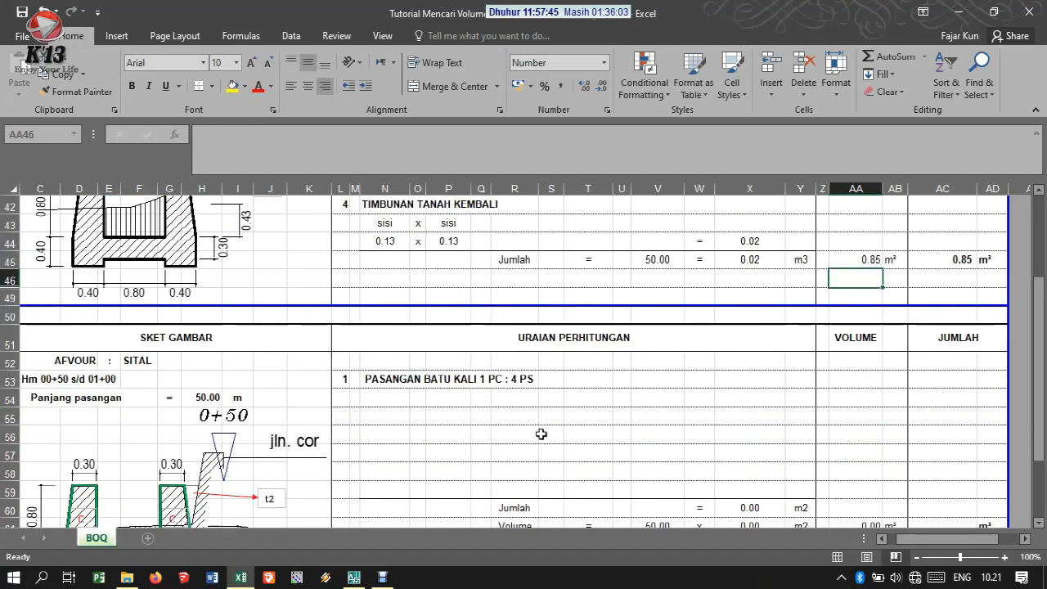
scroll(543, 433, "down", 2)
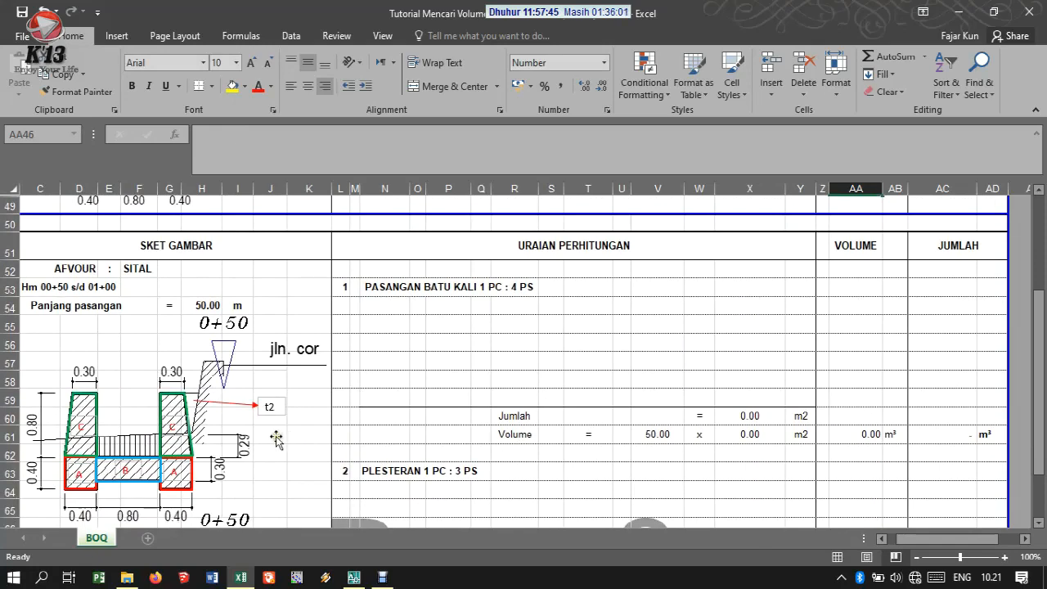
scroll(246, 421, "up", 2)
scroll(205, 393, "down", 1)
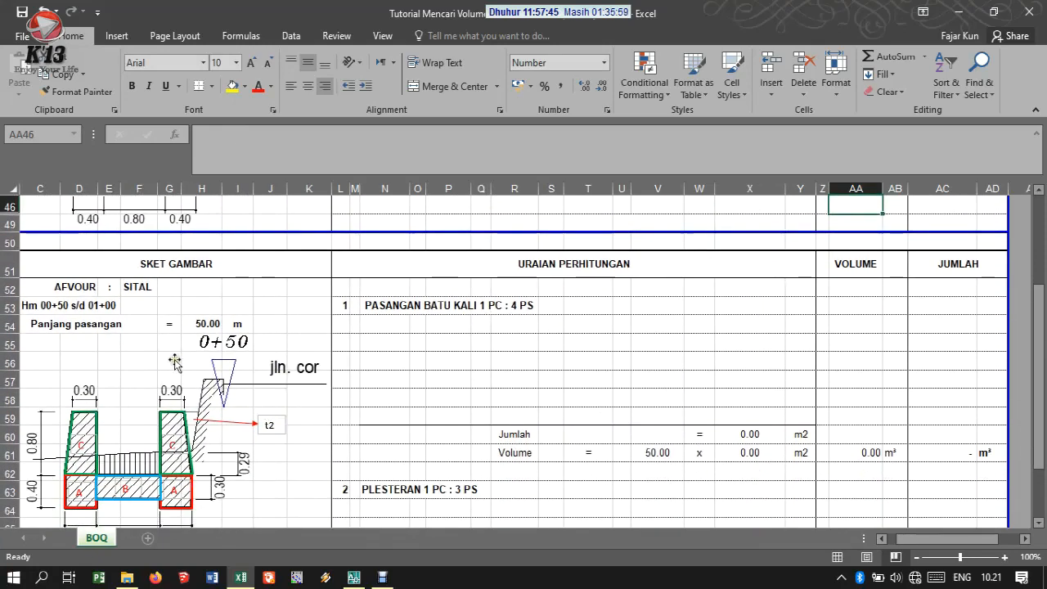
scroll(233, 348, "down", 1)
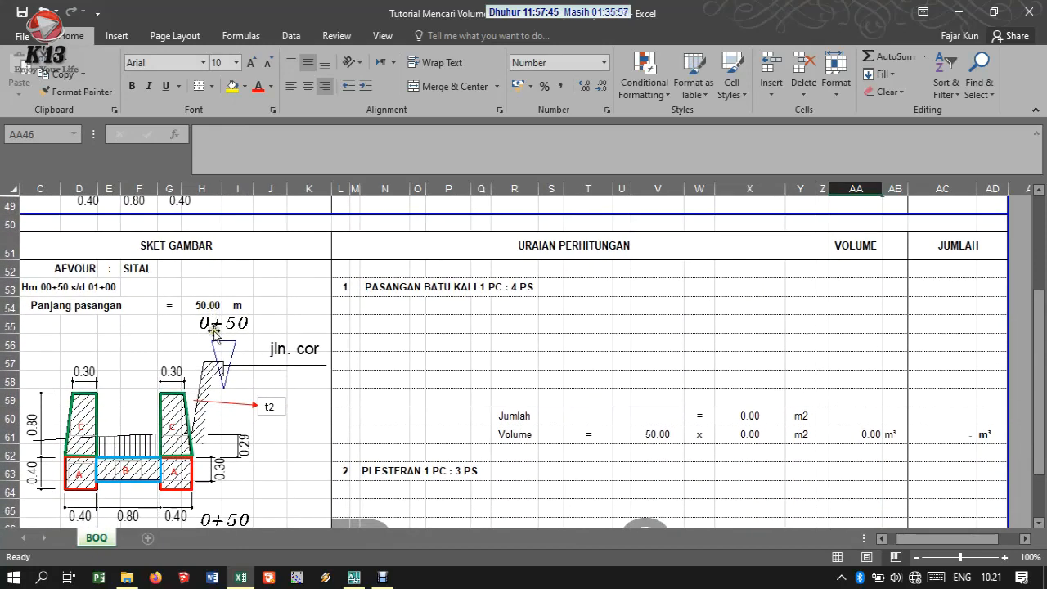
scroll(233, 372, "down", 5)
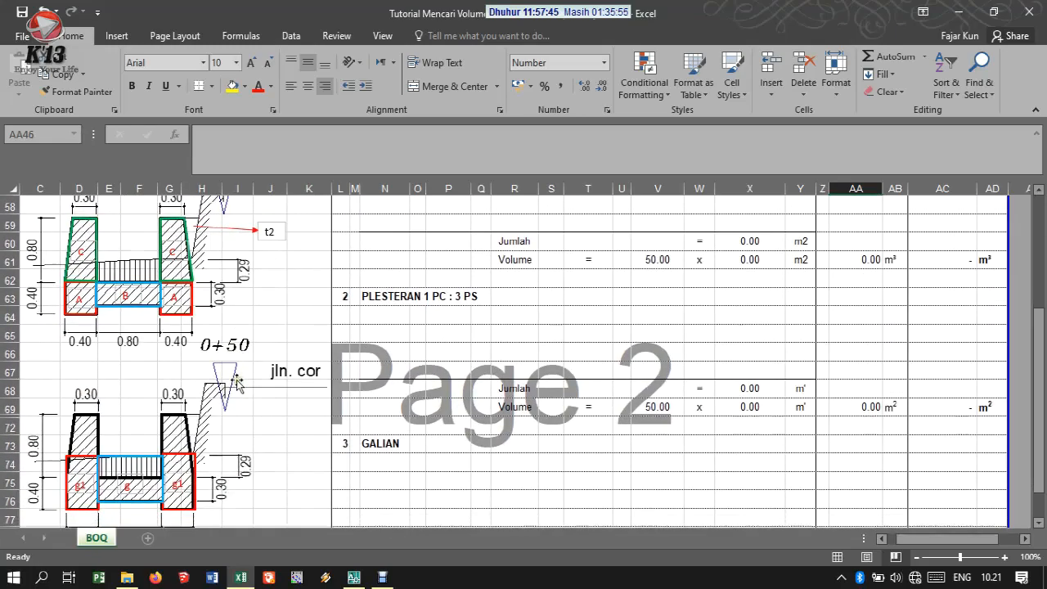
scroll(238, 385, "up", 15)
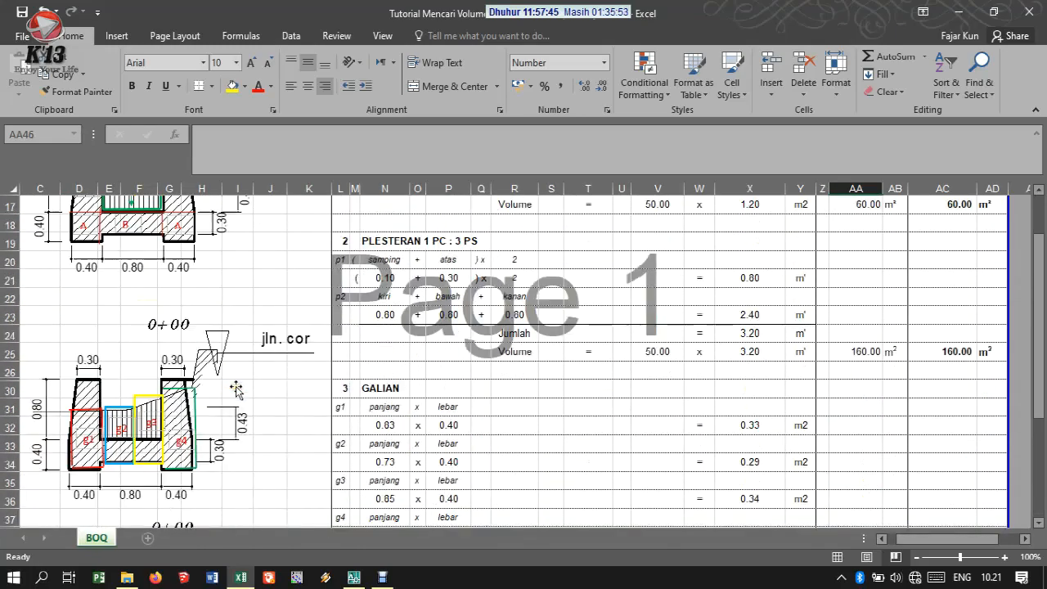
scroll(236, 389, "down", 12)
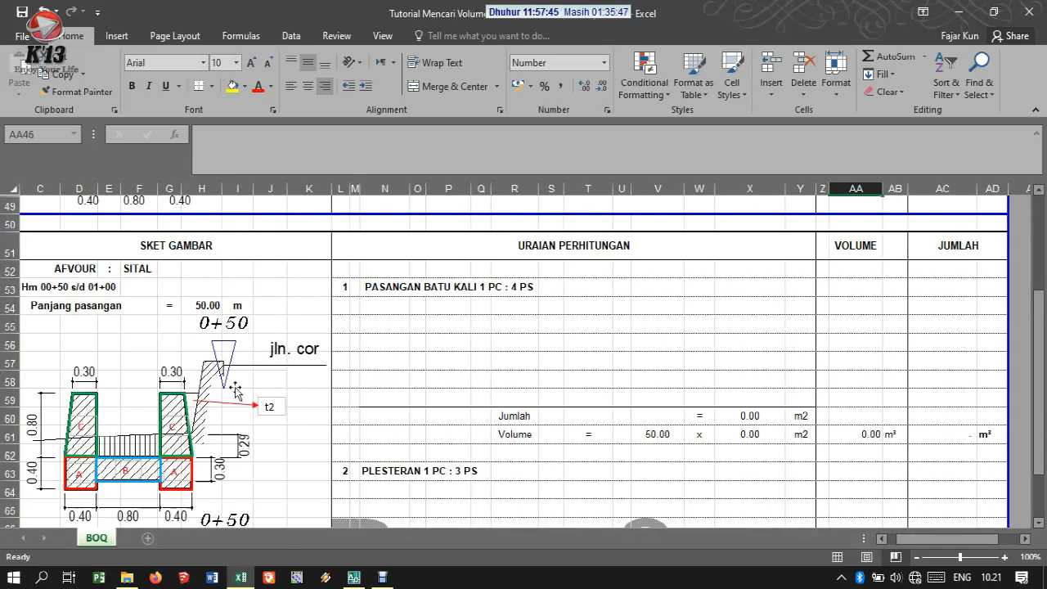
scroll(236, 389, "down", 1)
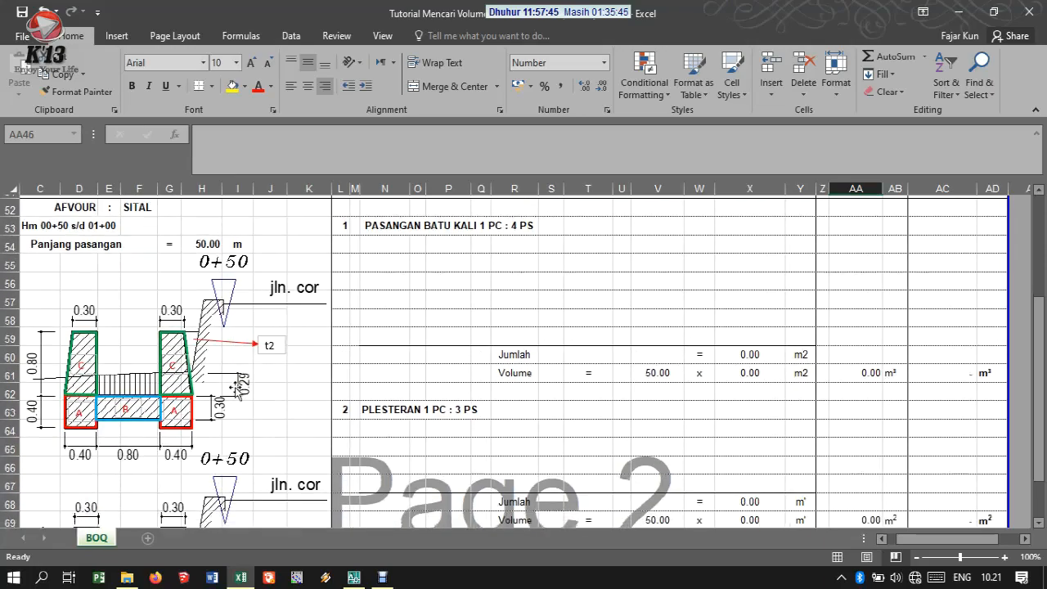
scroll(235, 390, "up", 1)
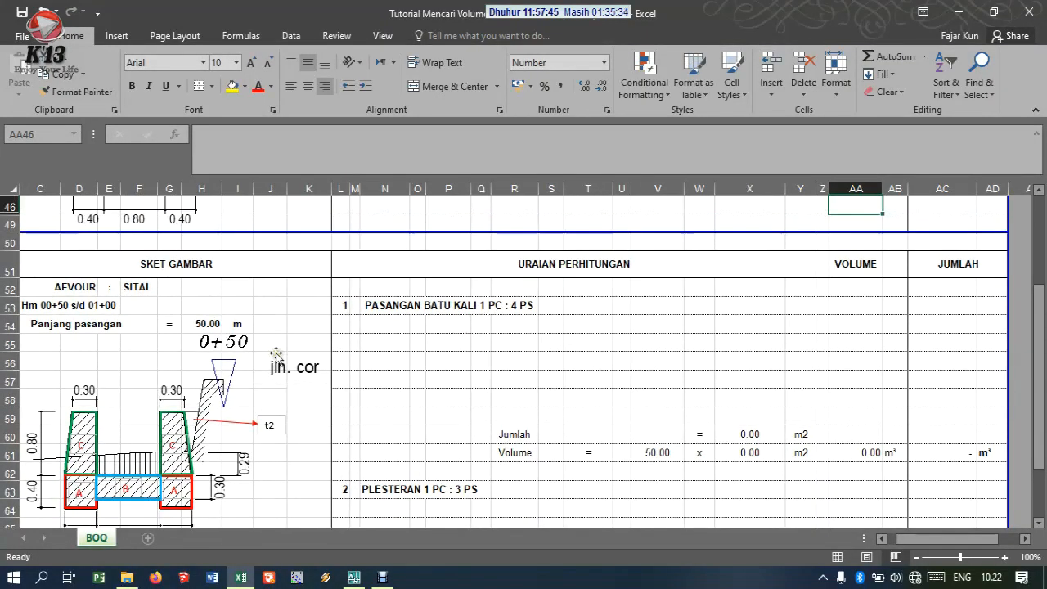
scroll(115, 394, "down", 4)
scroll(140, 395, "up", 2)
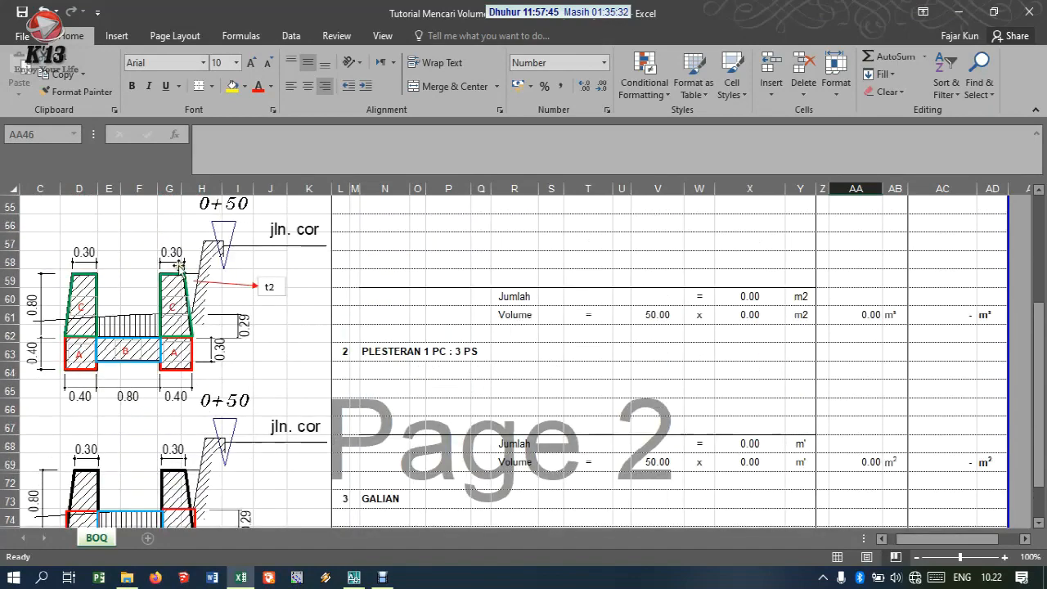
scroll(157, 360, "down", 3)
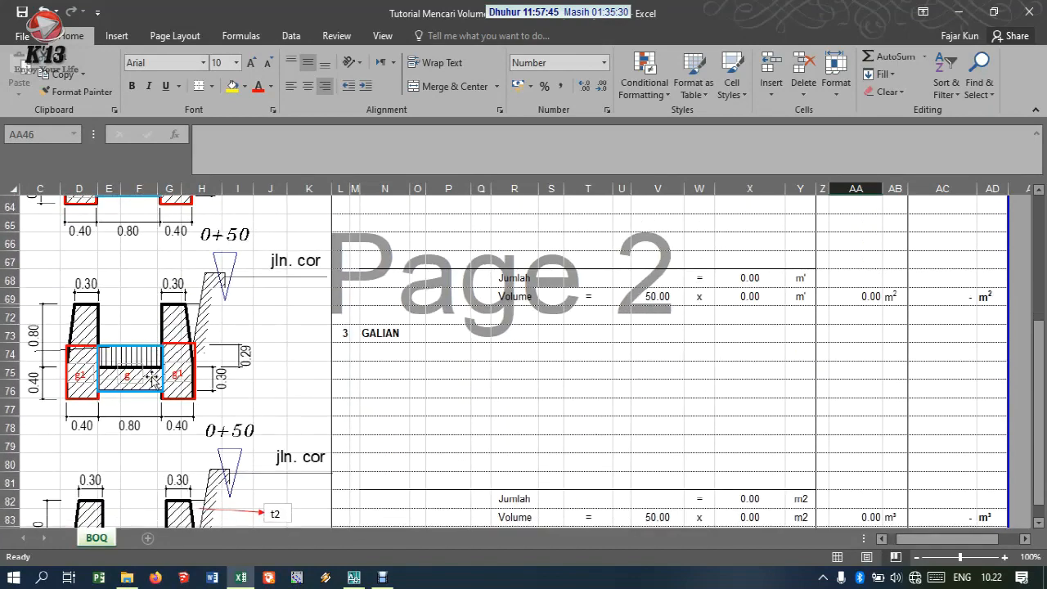
scroll(139, 413, "down", 3)
scroll(327, 381, "up", 2)
scroll(364, 368, "up", 3)
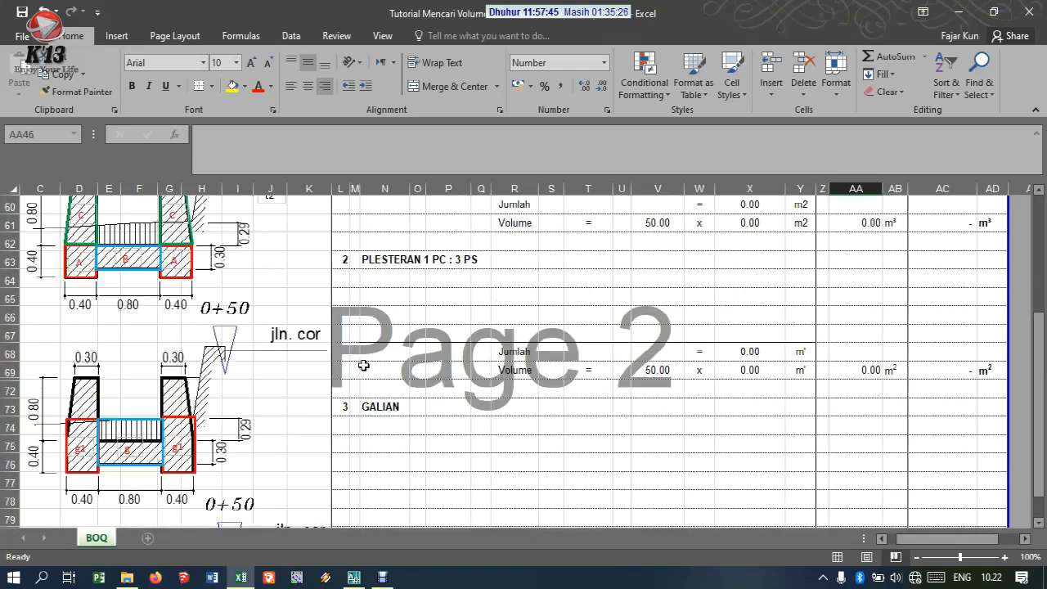
scroll(364, 365, "up", 2)
scroll(364, 358, "up", 13)
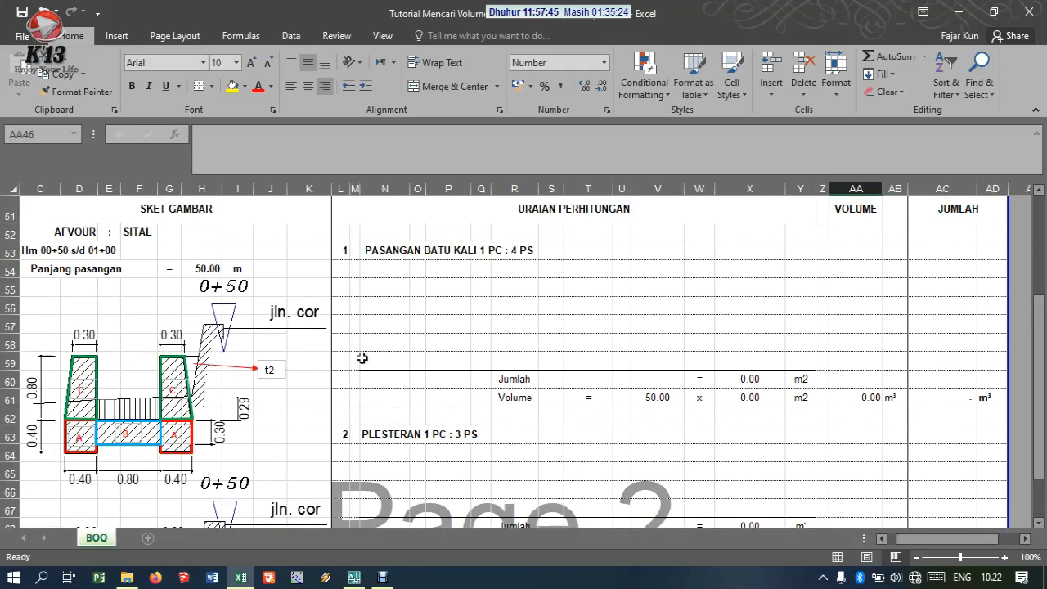
Step: Copy the first section's Pasangan Batu Kali calculation rows L10:AD17 into the Hm 00+50 s/d 01+00 section starting at L54
scroll(367, 322, "up", 2)
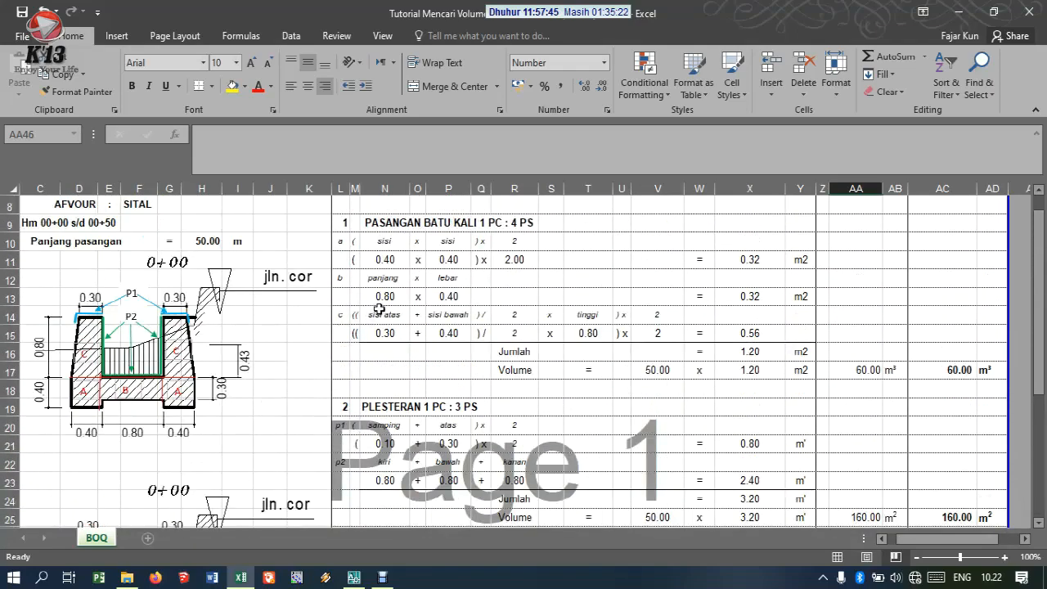
left_click_drag(338, 238, 986, 368)
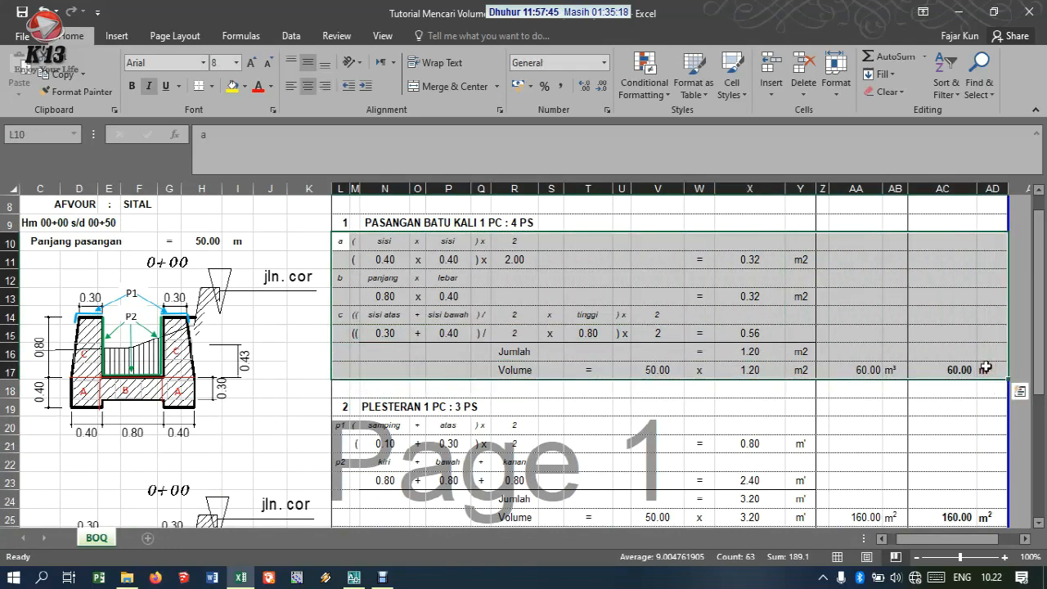
key("ctrl+c")
scroll(461, 411, "down", 12)
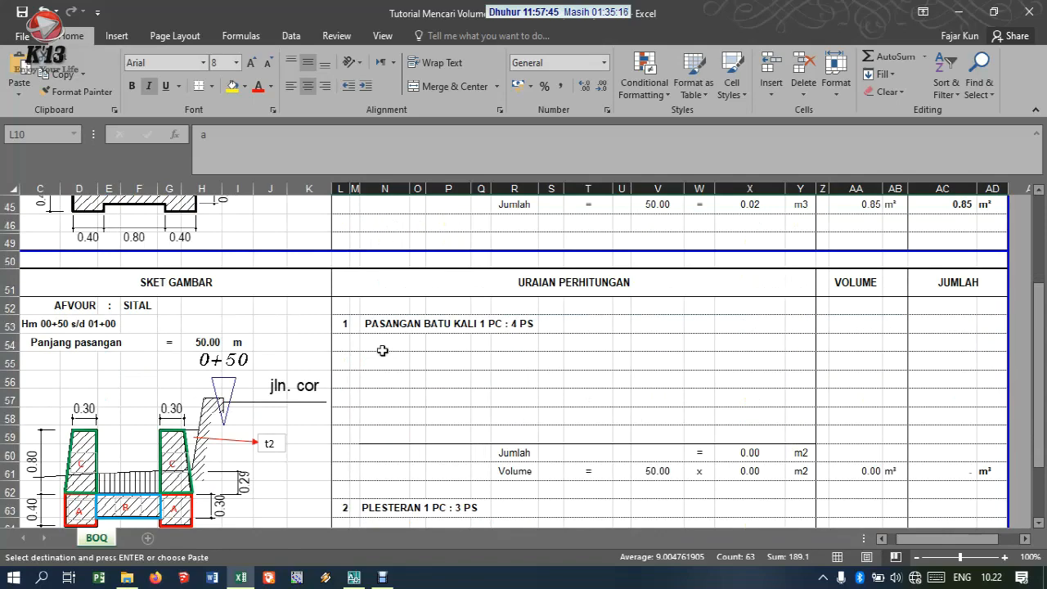
left_click(343, 338)
key("ctrl+v")
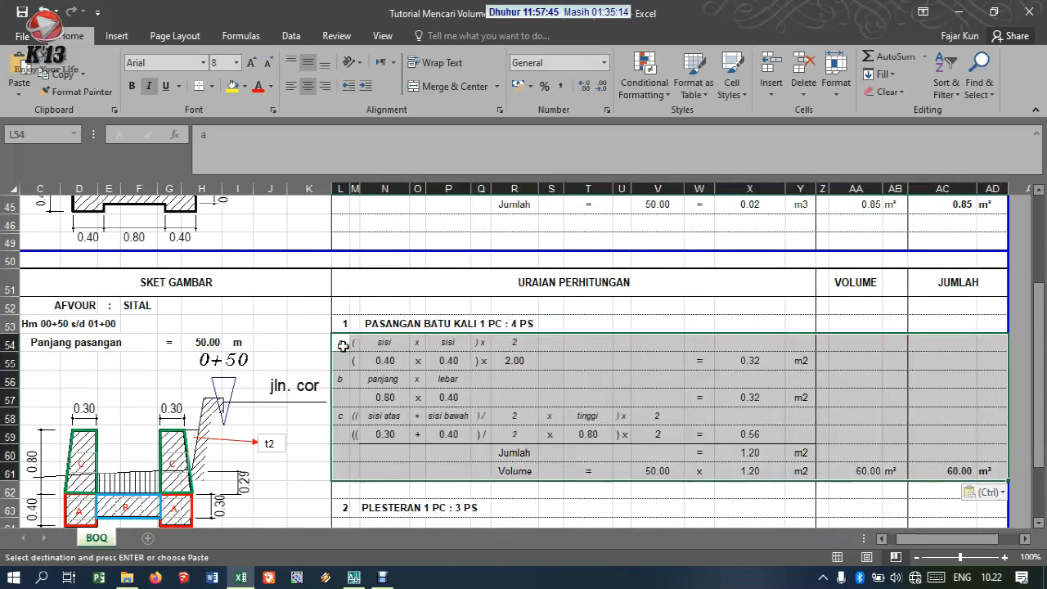
Step: Copy the first section's Plesteran calculation rows L20:AD25 into the second section starting at L64
scroll(455, 378, "up", 10)
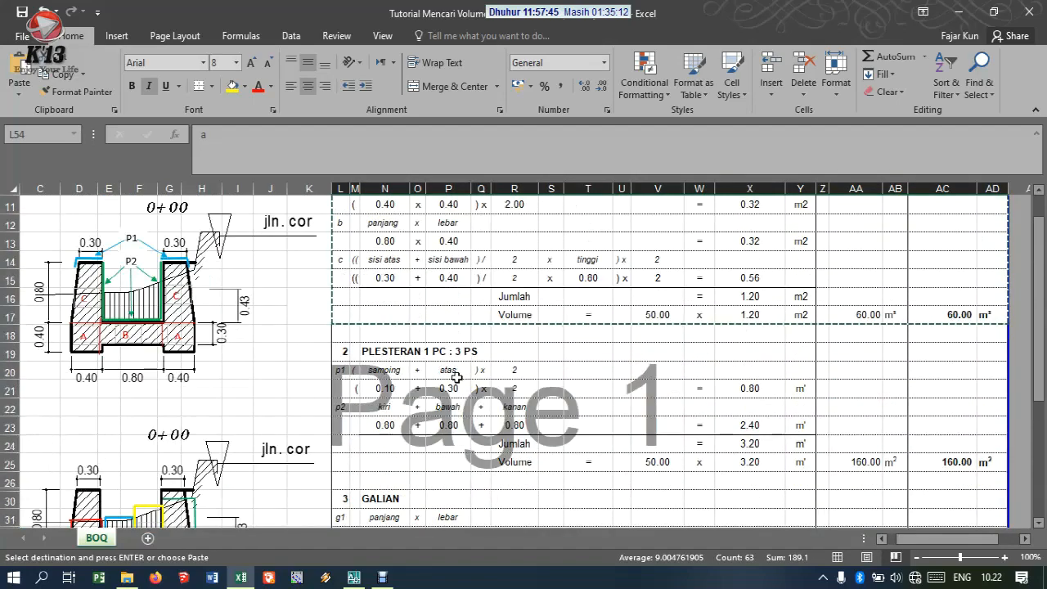
left_click_drag(344, 319, 990, 406)
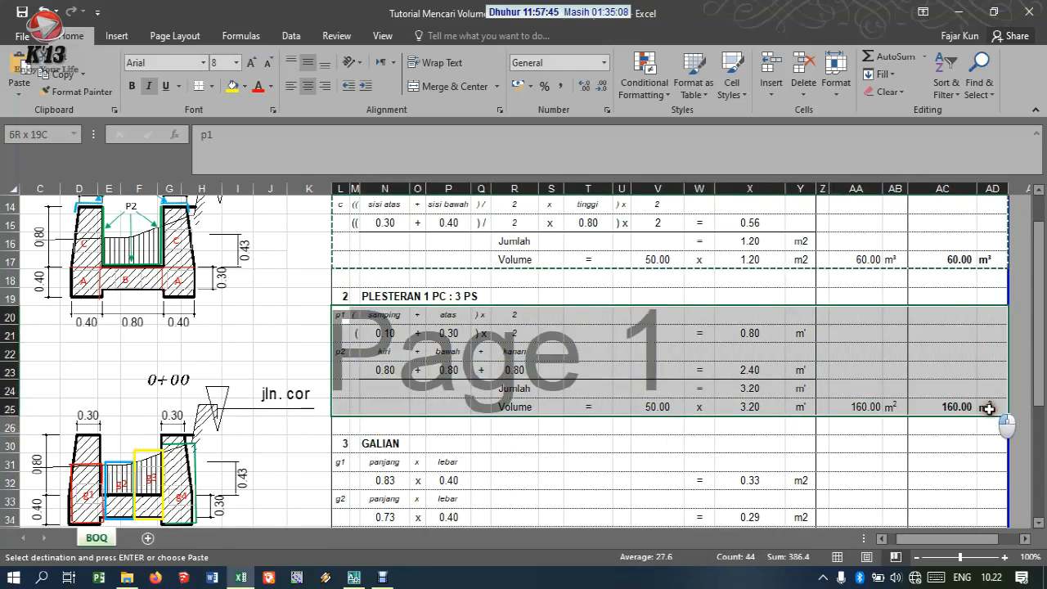
key("ctrl+c")
scroll(579, 396, "down", 14)
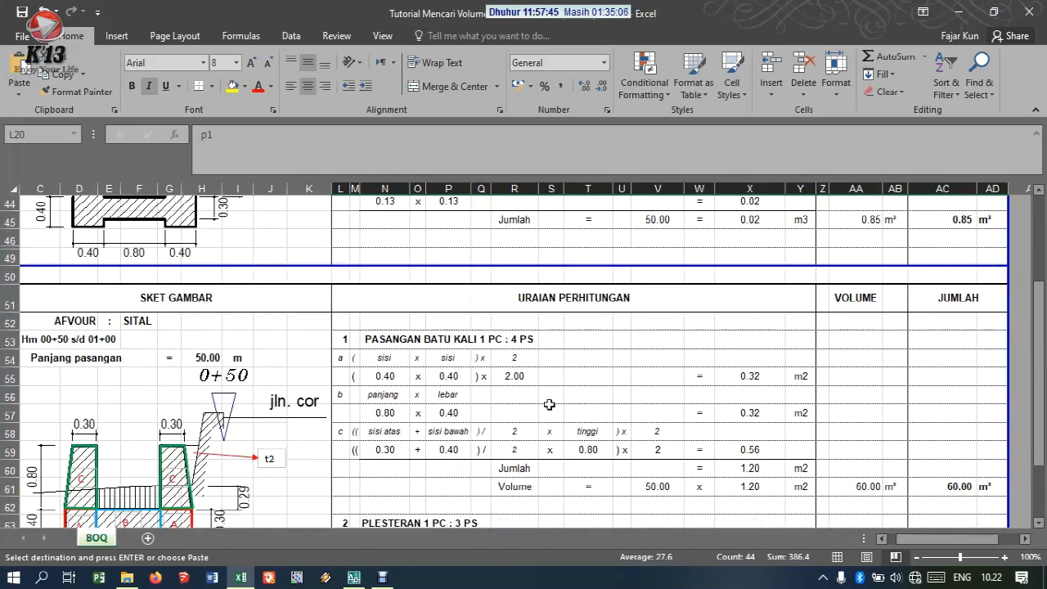
left_click(336, 370)
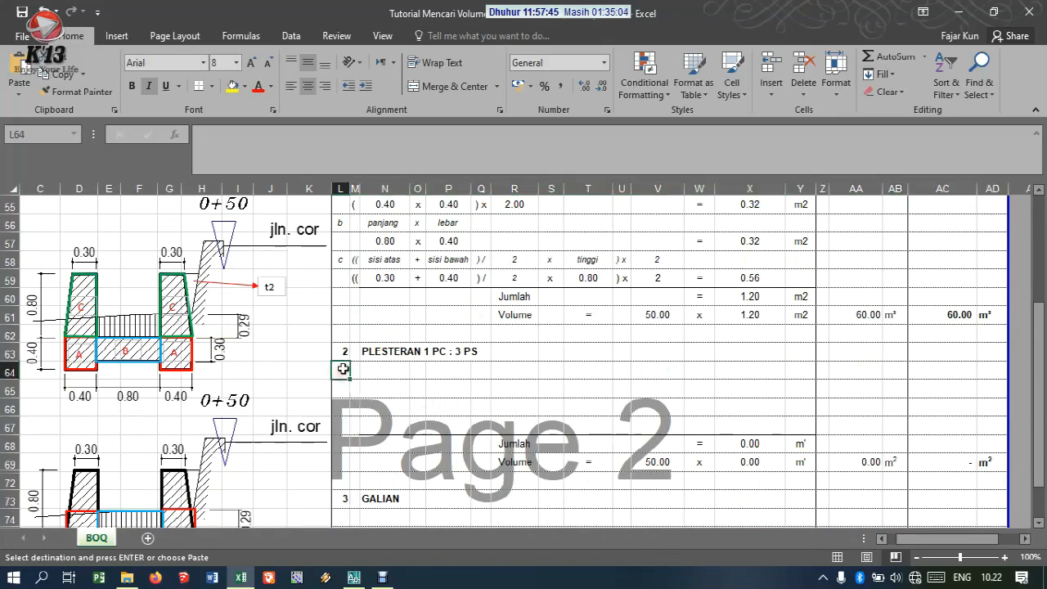
key("ctrl+v")
Step: Copy the first section's Galian calculation rows L31:AD40 into the second section starting at L74
scroll(622, 408, "up", 9)
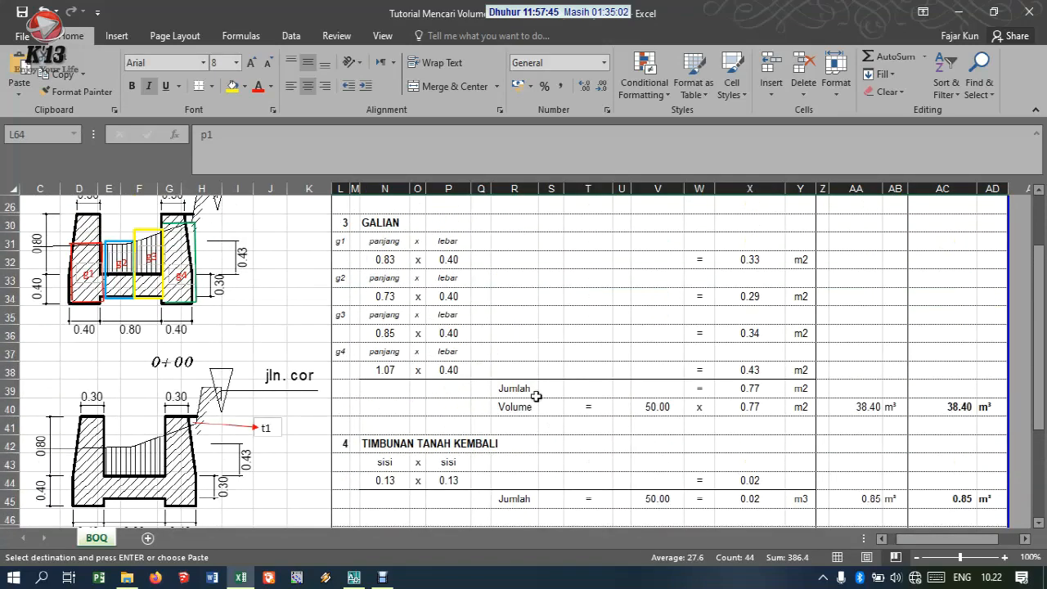
scroll(432, 339, "down", 15)
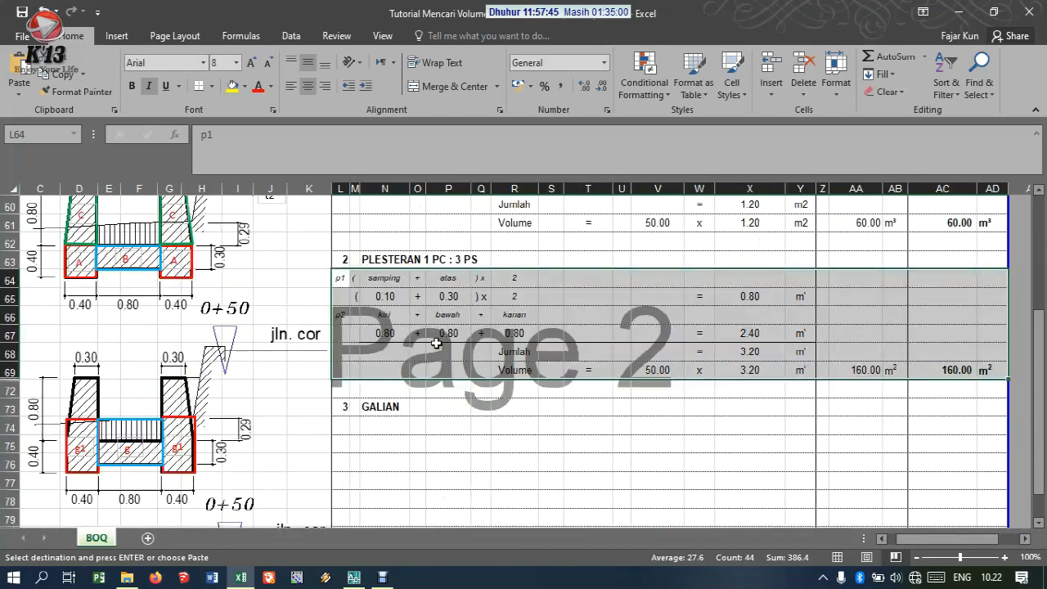
scroll(435, 342, "up", 4)
scroll(439, 344, "up", 11)
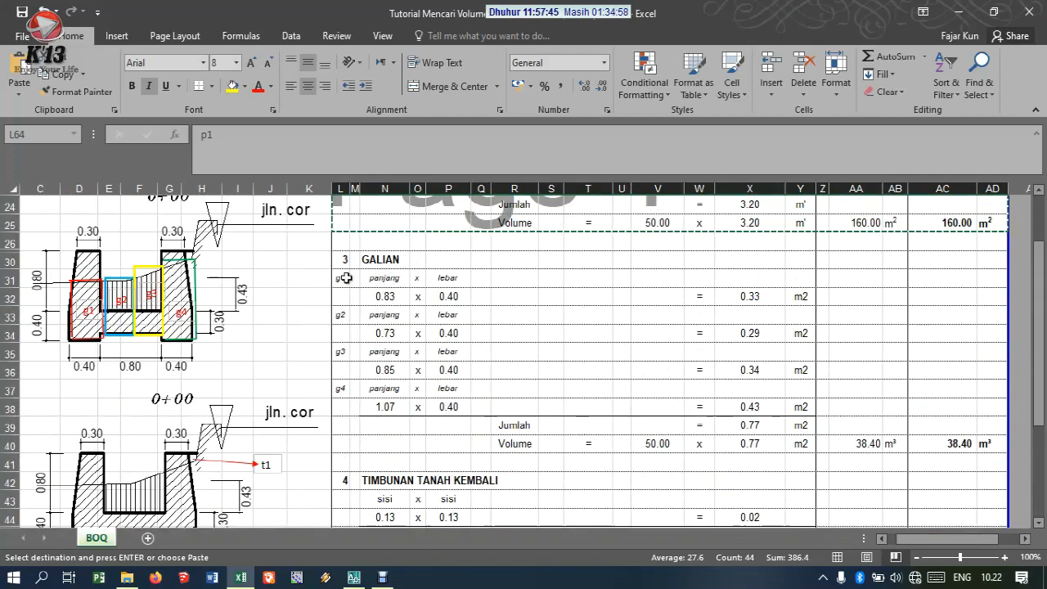
left_click_drag(342, 278, 983, 443)
scroll(612, 429, "down", 12)
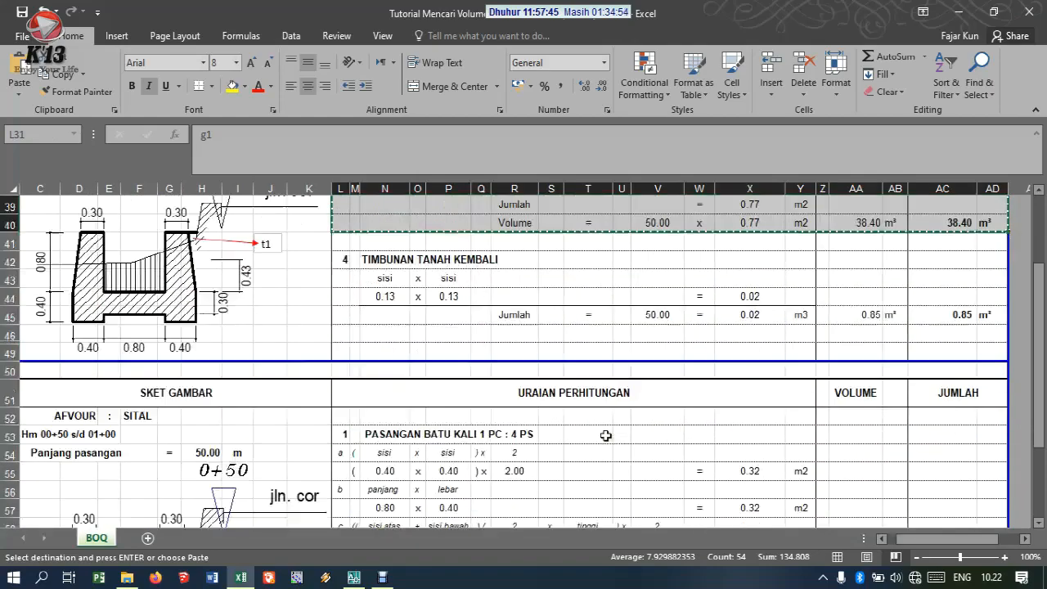
scroll(605, 435, "down", 2)
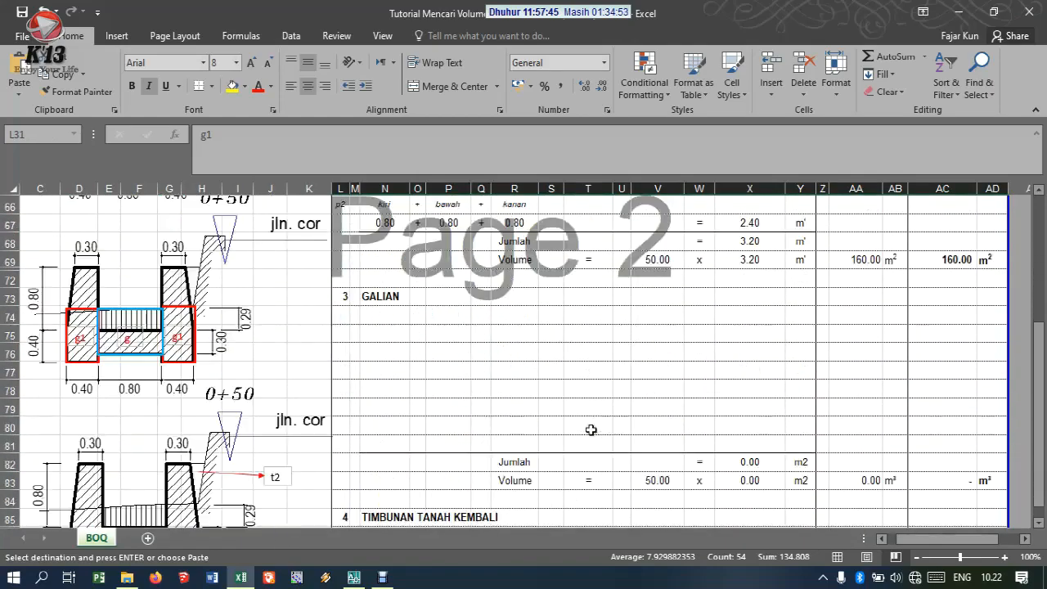
left_click(337, 312)
key("ctrl+v")
Step: Copy the first section's Timbunan Tanah Kembali rows L43:AD45 into the second section starting at L86
scroll(527, 333, "up", 1)
scroll(527, 333, "up", 8)
left_click_drag(339, 263, 984, 304)
key("ctrl+c")
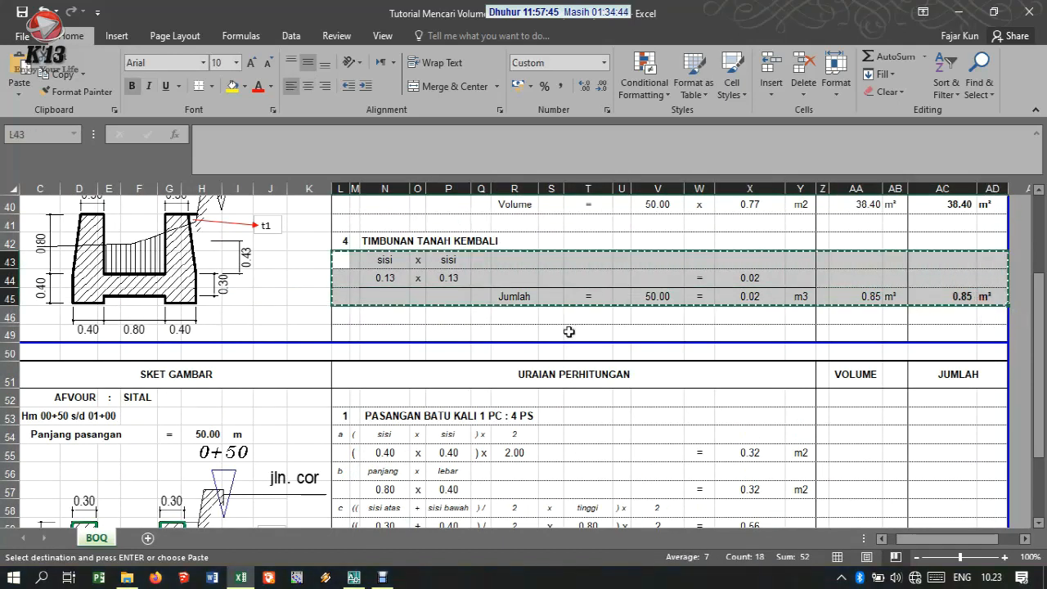
scroll(509, 384, "down", 7)
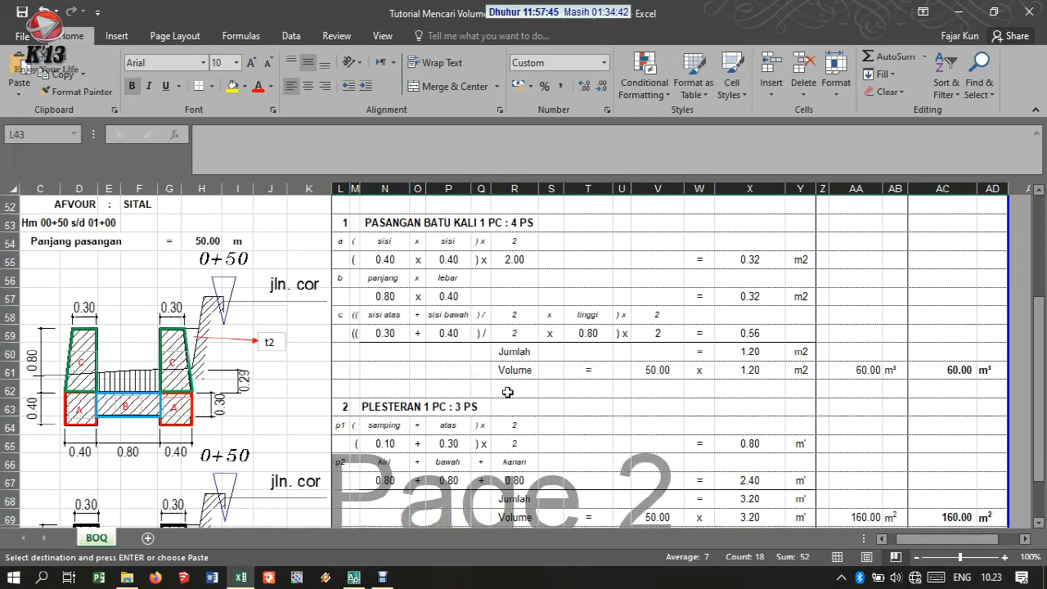
scroll(508, 390, "down", 5)
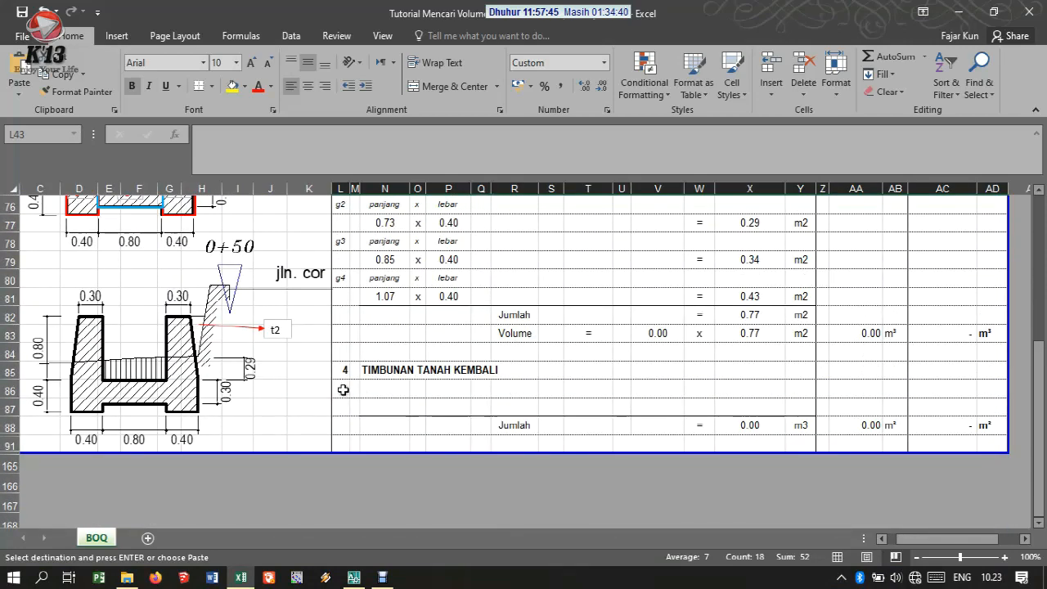
left_click(341, 388)
key("ctrl+v")
left_click(417, 401)
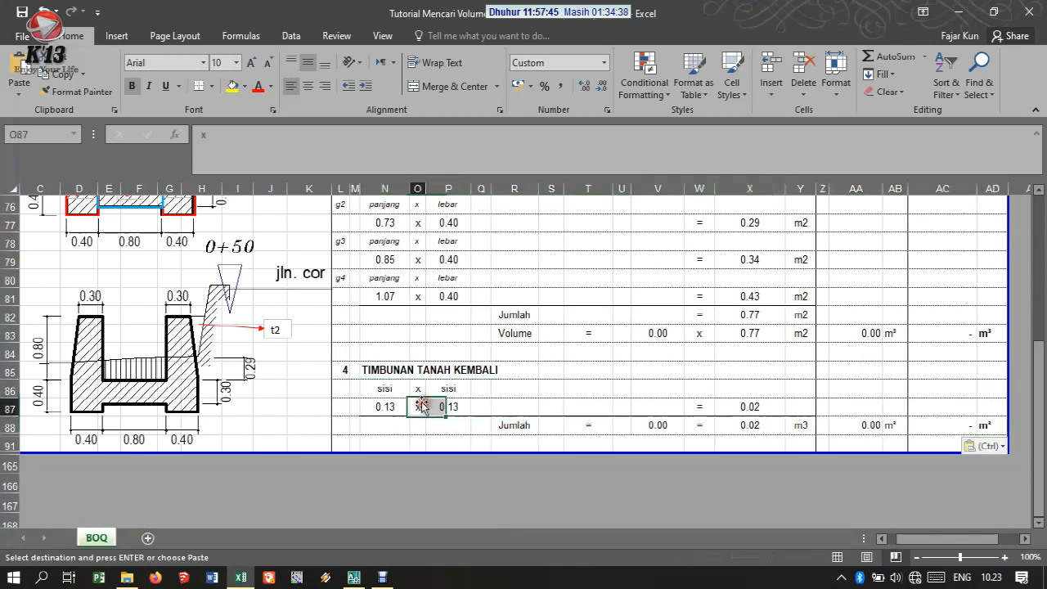
Step: Check the copied masonry, plaster and excavation rows against the 0+50 sketches of the second section
scroll(420, 377, "up", 12)
scroll(422, 356, "down", 2)
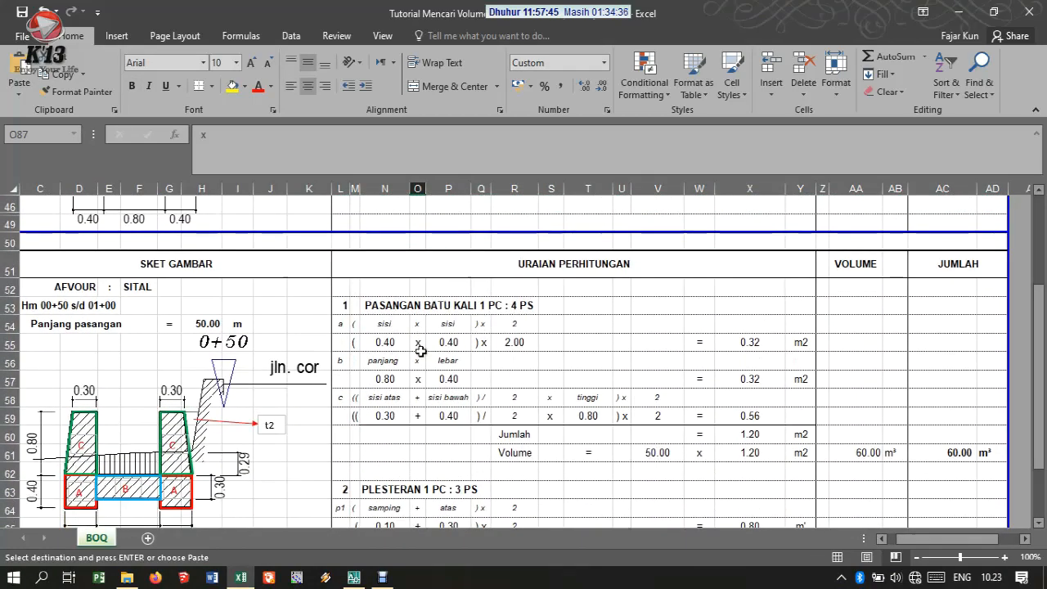
scroll(98, 486, "down", 1)
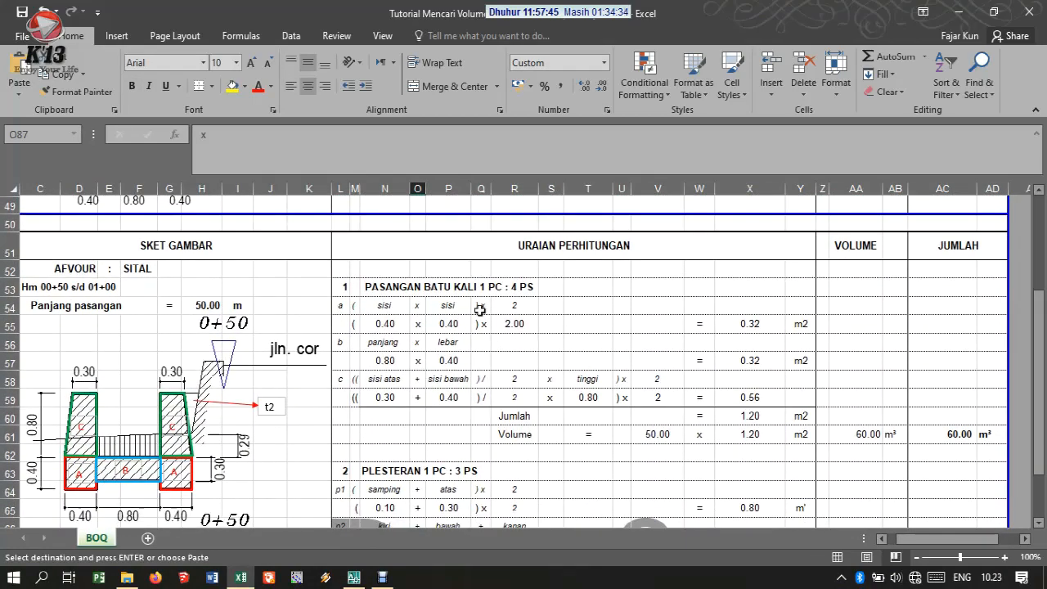
scroll(519, 360, "down", 2)
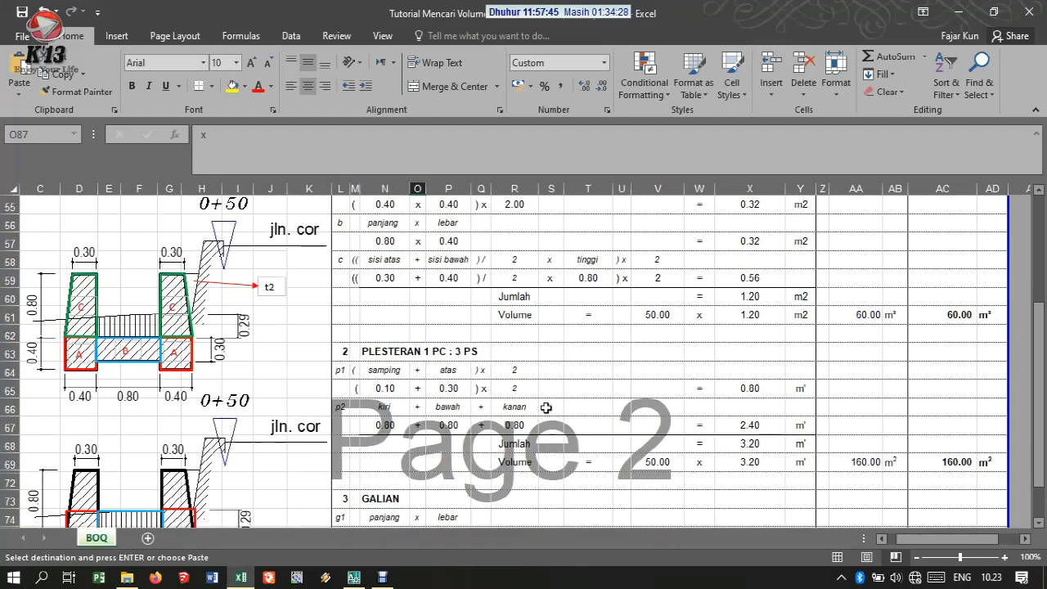
scroll(546, 407, "down", 1)
scroll(869, 358, "up", 4)
scroll(564, 332, "down", 4)
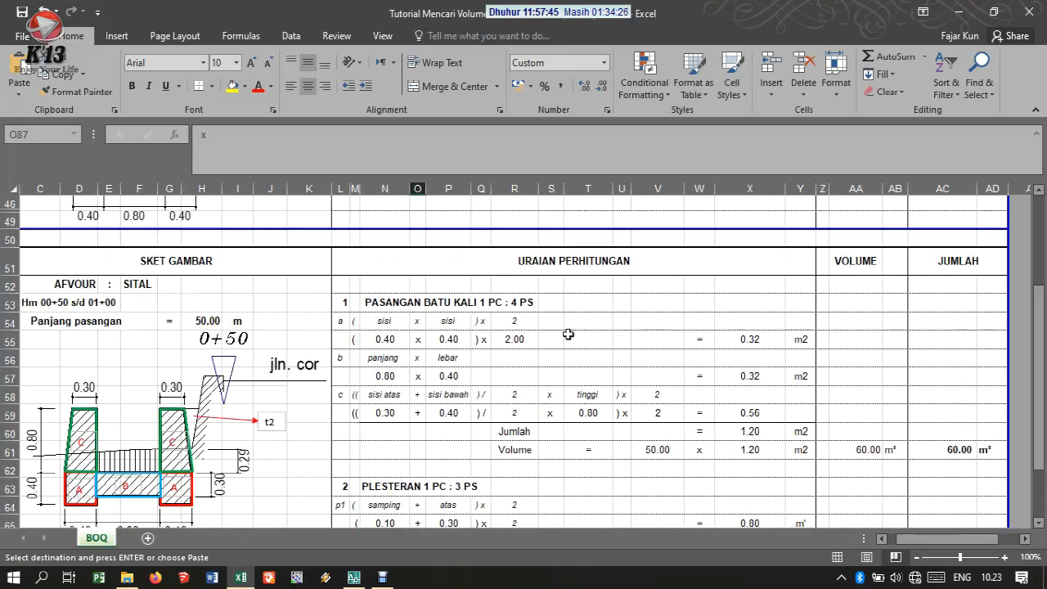
scroll(472, 364, "down", 2)
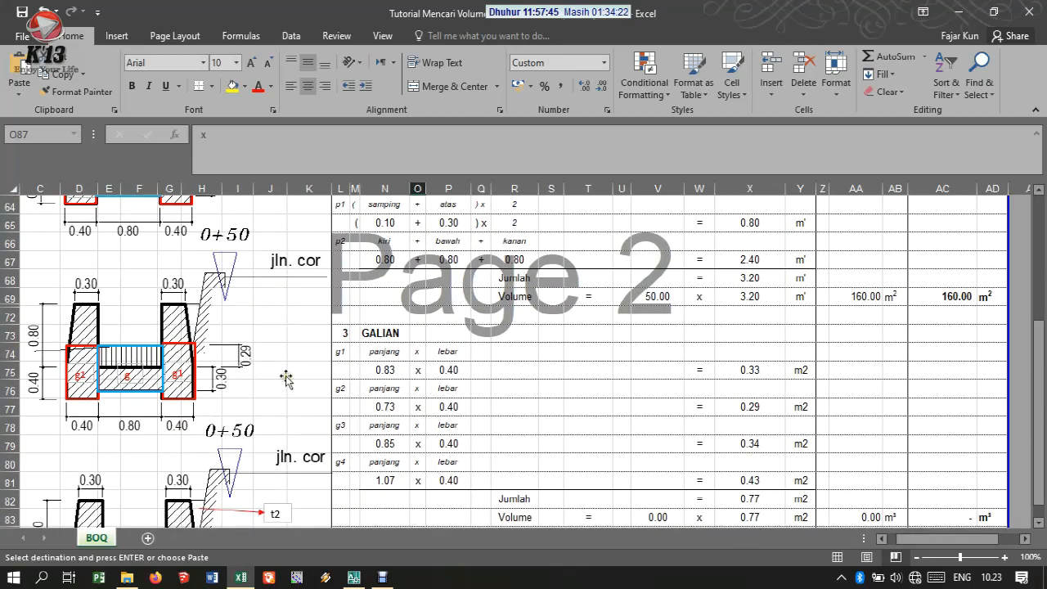
Step: Switch to AutoCAD and examine the 0+50 cross-section's channel profile, ground line and dimensions
left_click(353, 578)
scroll(593, 237, "down", 5)
left_click_drag(634, 433, 617, 194)
left_click_drag(666, 446, 665, 155)
left_click_drag(605, 485, 600, 327)
scroll(548, 325, "down", 5)
left_click_drag(660, 236, 626, 423)
mouse_move(579, 475)
left_mouse_down()
mouse_move(596, 344)
mouse_move(595, 160)
left_mouse_up()
scroll(595, 161, "up", 4)
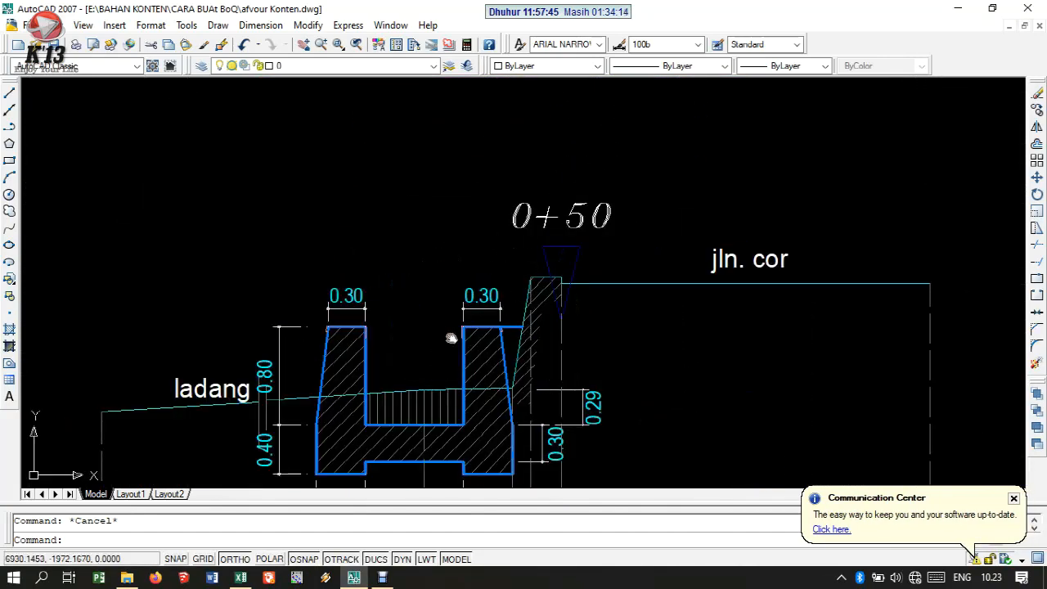
scroll(434, 290, "up", 2)
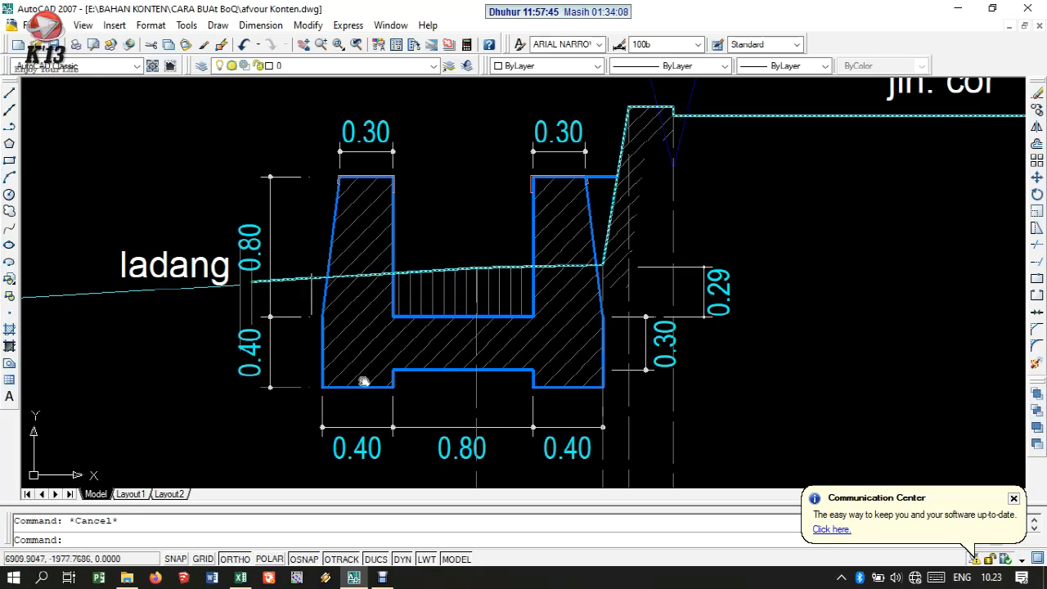
Step: Return to Excel, relabel the middle excavation area in the 0+50 Galian sketch as g2 and widen its text box
left_click(241, 578)
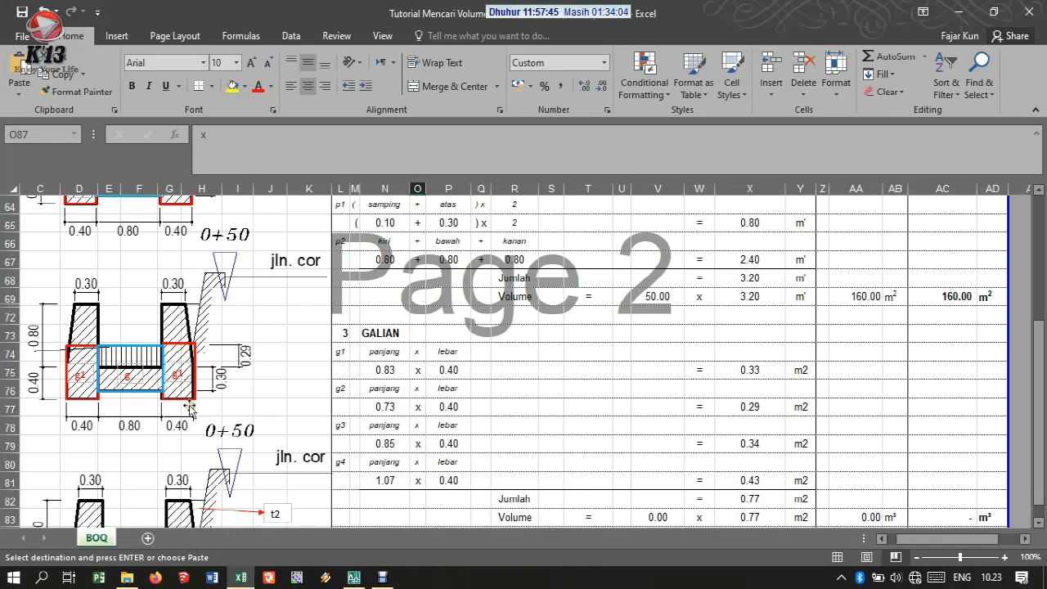
left_click(363, 357)
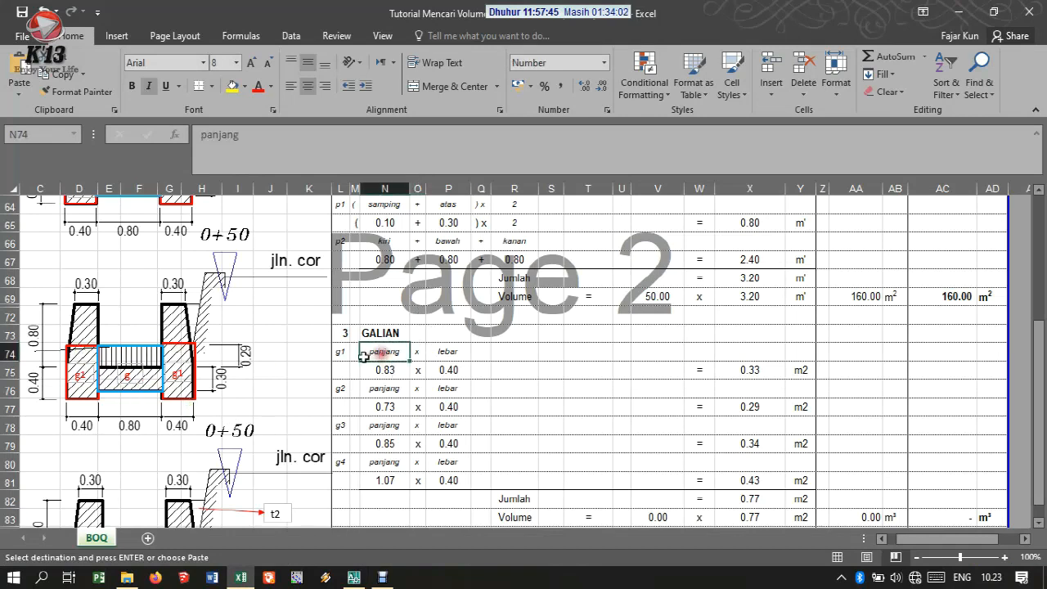
left_click(130, 379)
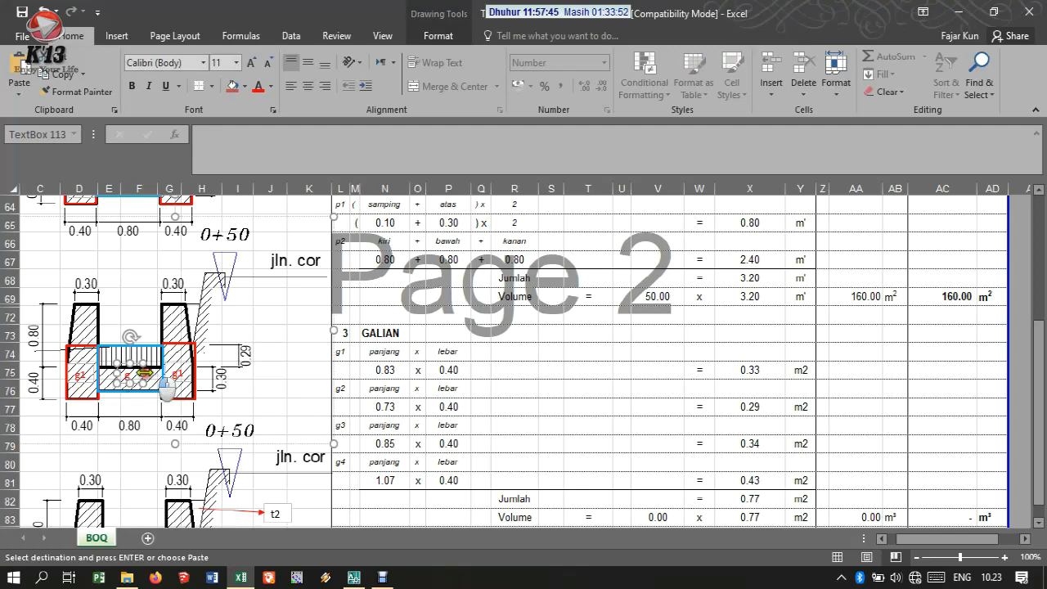
left_click_drag(143, 374, 150, 374)
left_click(309, 407)
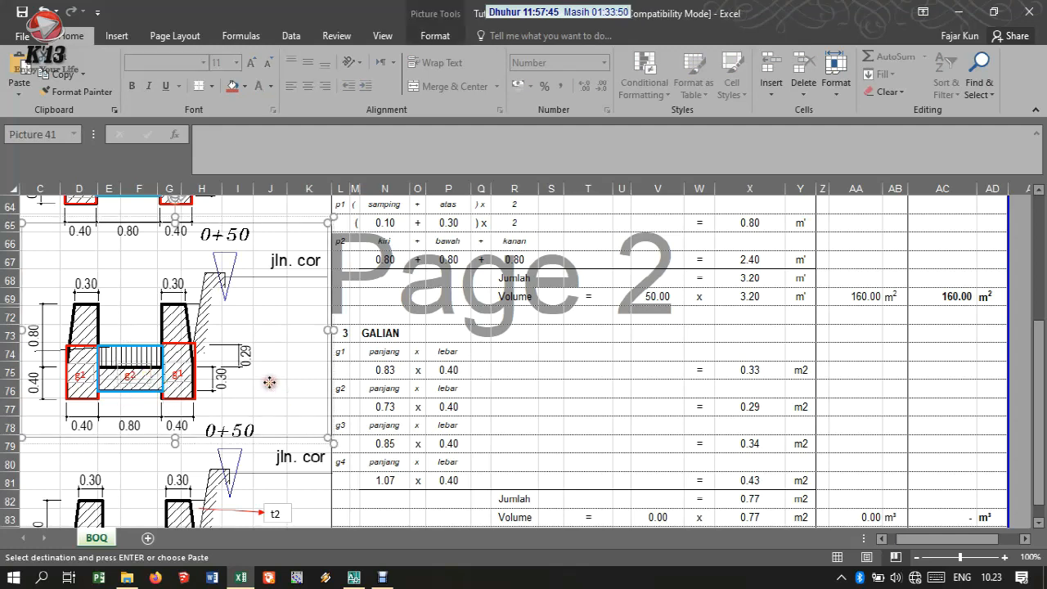
Step: Clear the g3 and g4 calculation rows L78:Y81 from the second section's Galian item
left_click(525, 392)
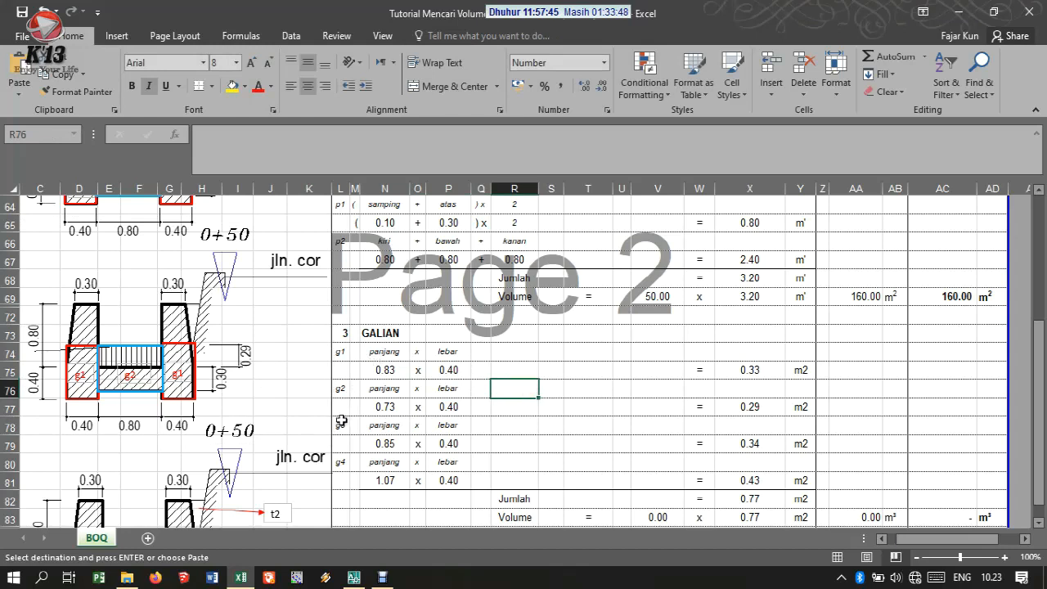
left_click_drag(340, 423, 798, 479)
key("Delete")
left_click(660, 479)
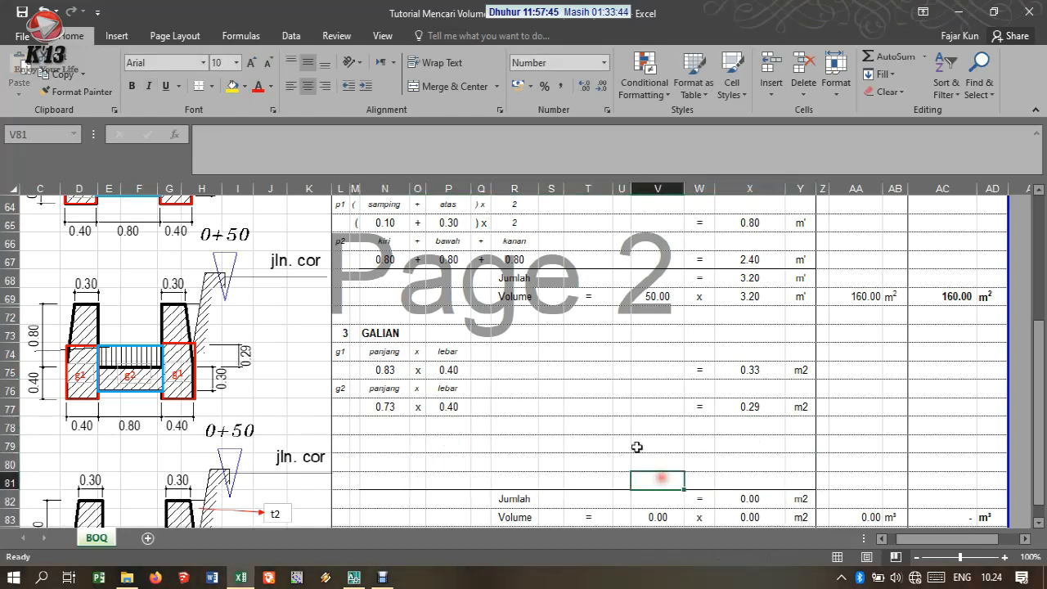
Step: Extend the Galian g1 heading in row 74 so it reads ( panjang x lebar ) x 2
scroll(388, 361, "down", 2)
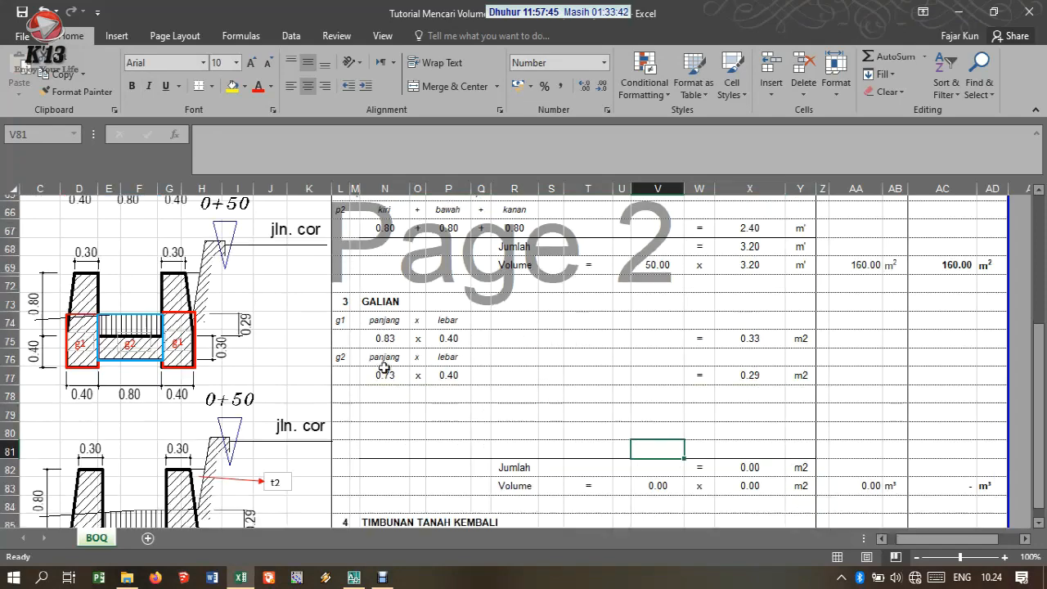
left_click(386, 369)
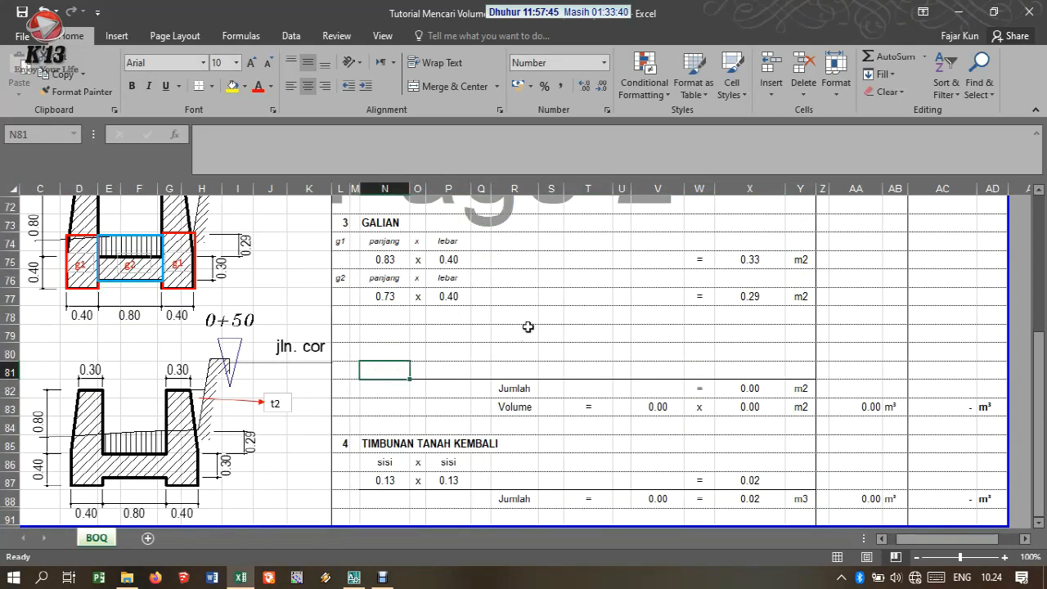
left_click(528, 316)
scroll(532, 323, "up", 3)
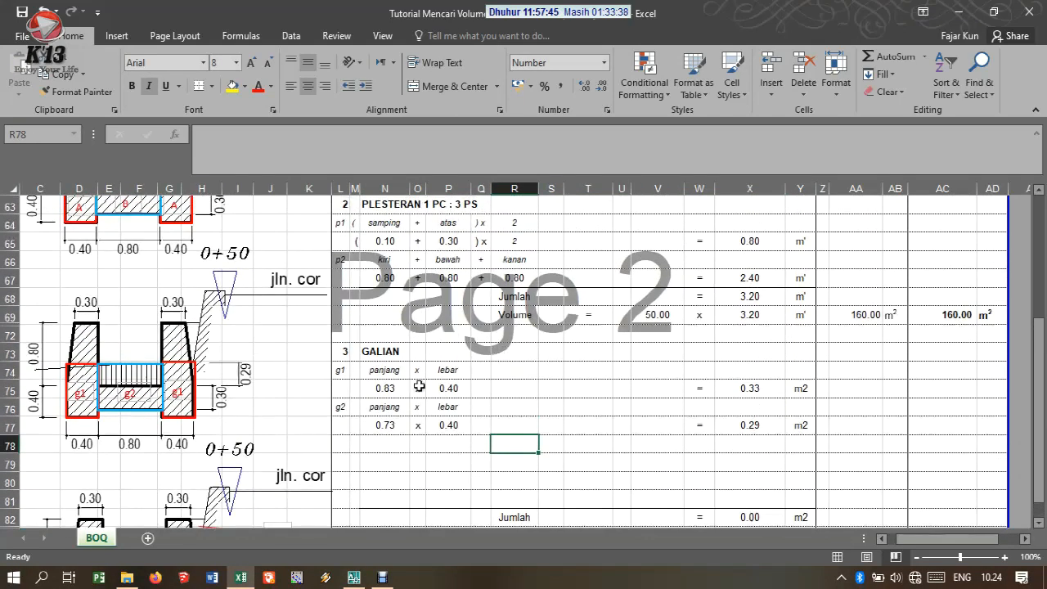
left_click(352, 370)
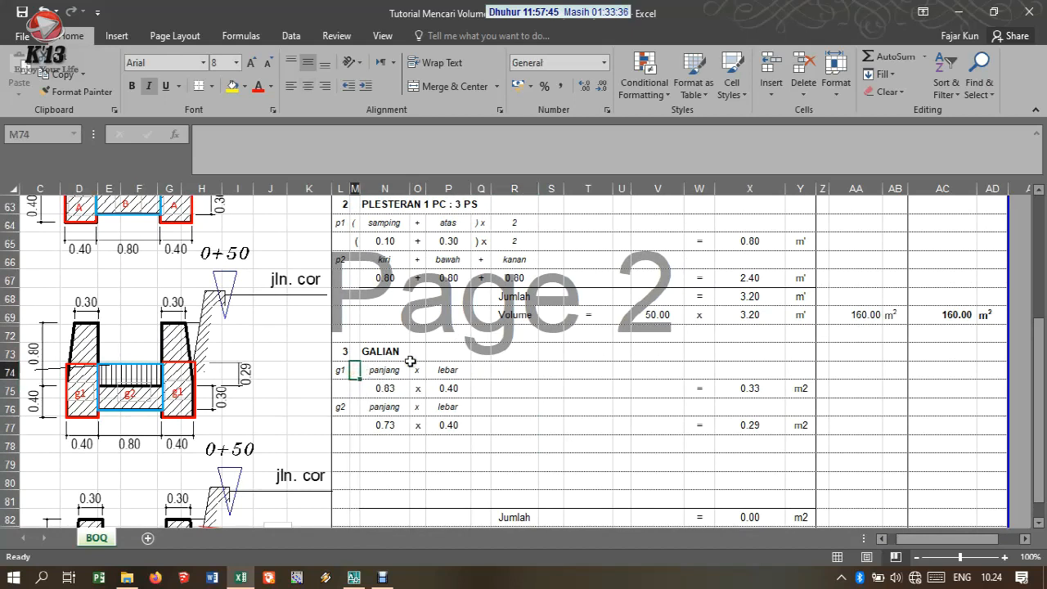
type(")")
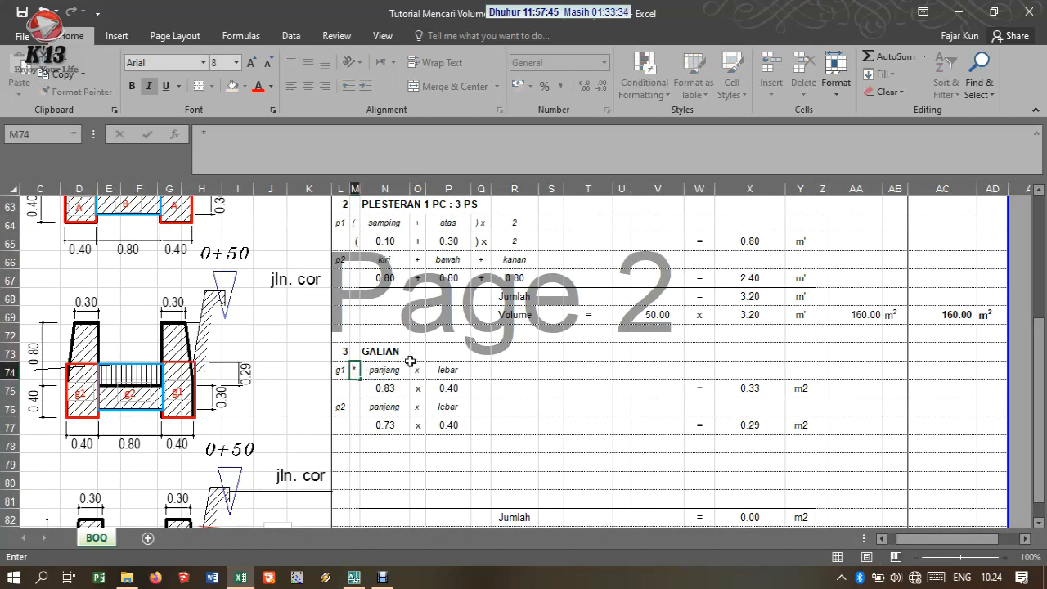
key("Right")
key("Right")
key("Right")
key("Right")
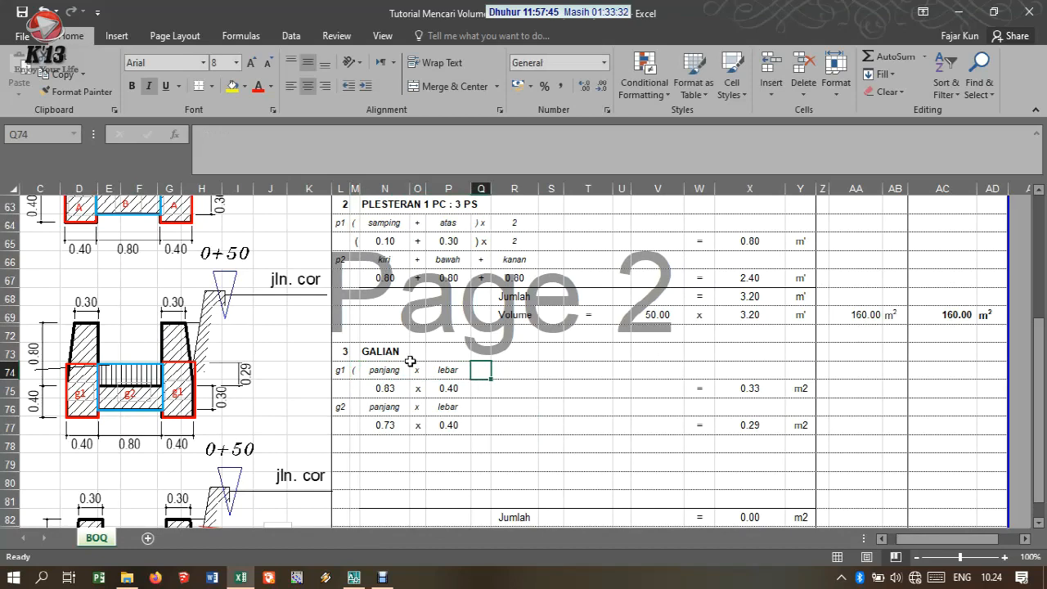
type(") x")
key("Right")
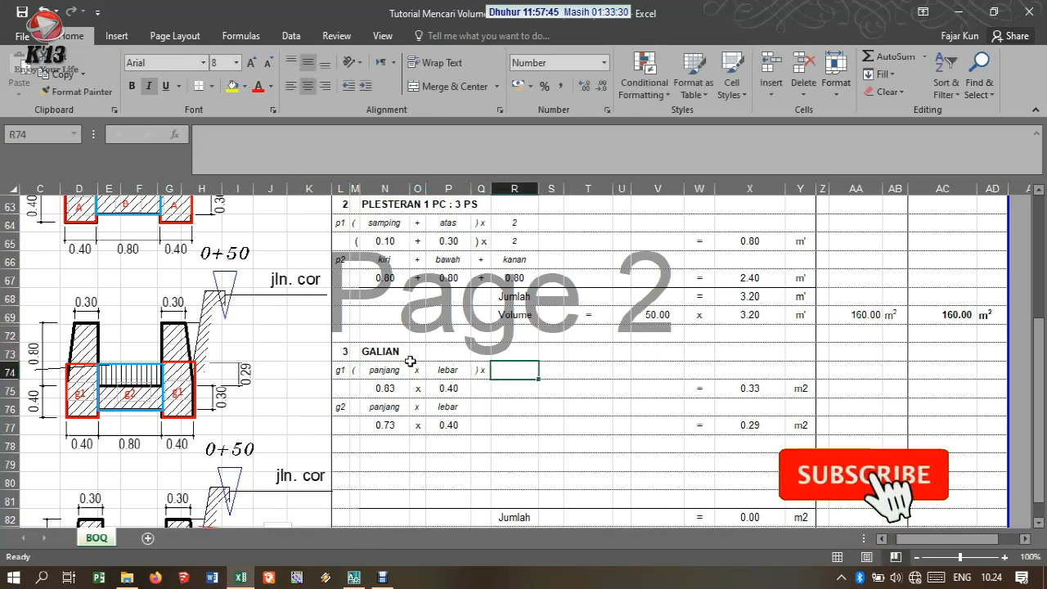
type("2")
key("Right")
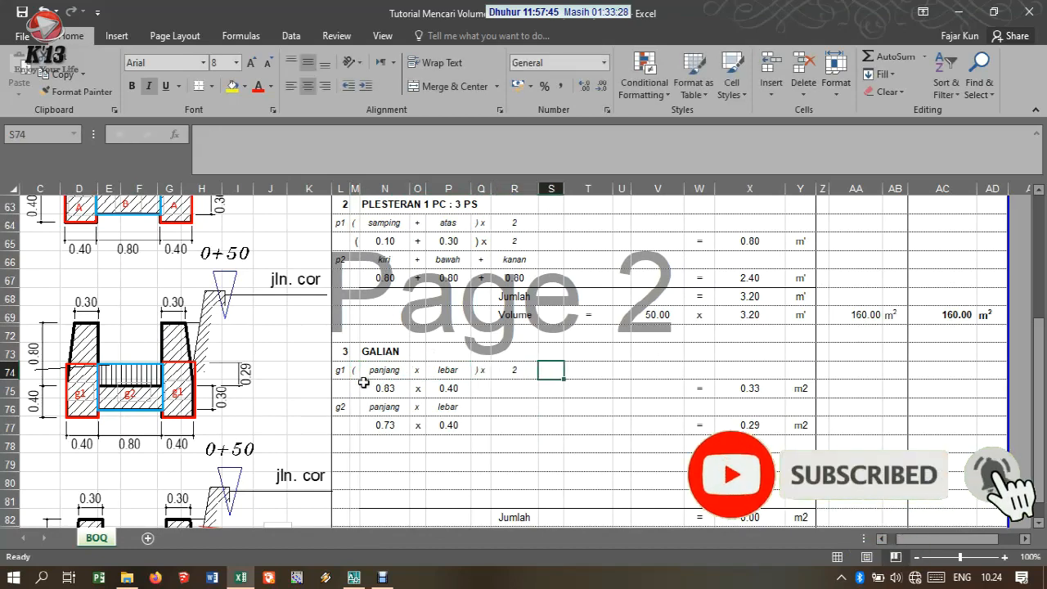
Step: Set the Galian g1 panjang in N75 to 0.59
left_click(386, 387)
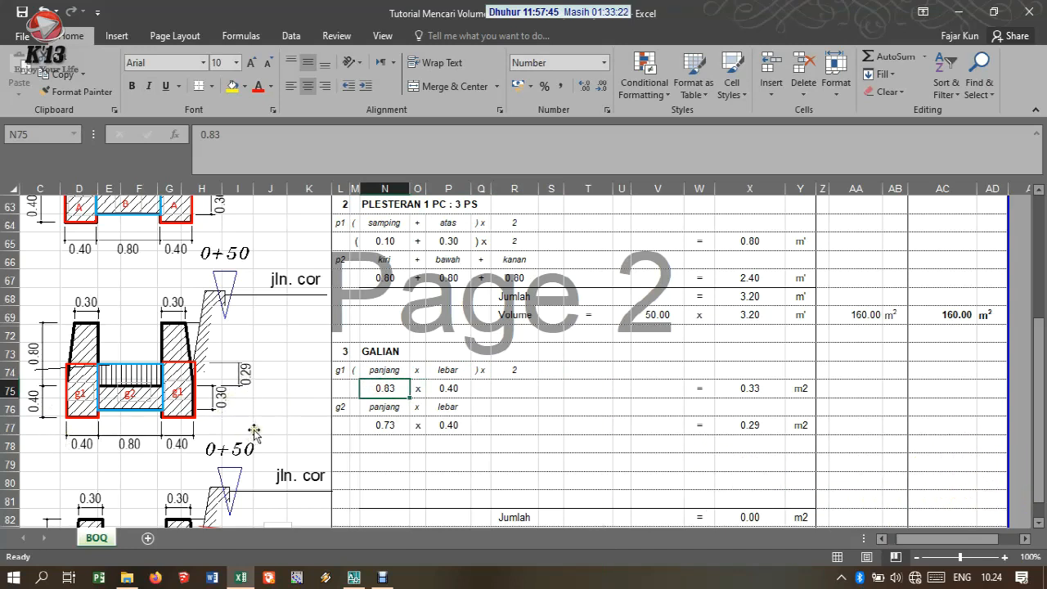
type(".59")
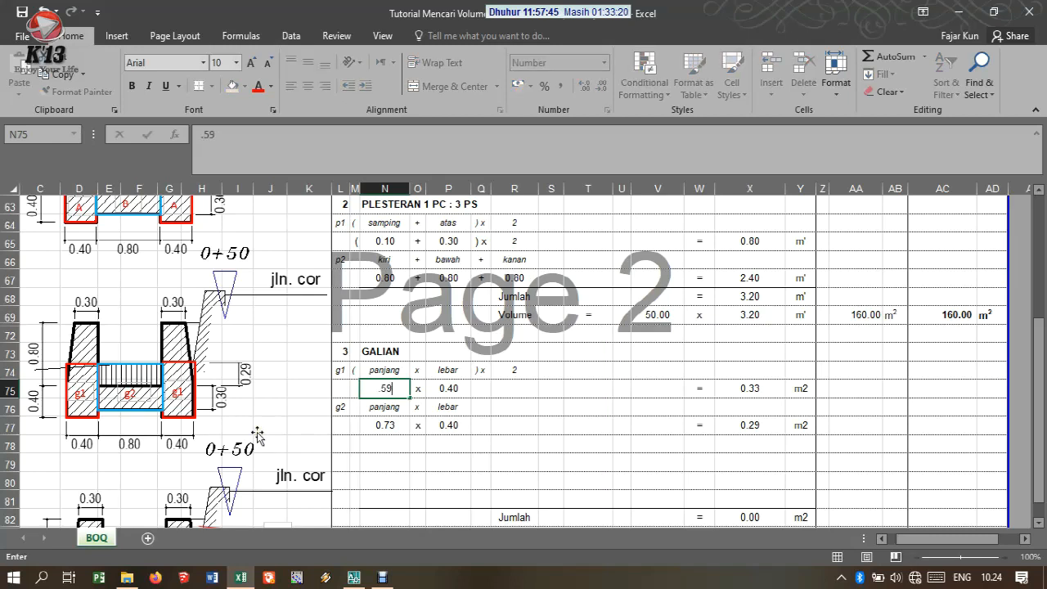
key("Tab")
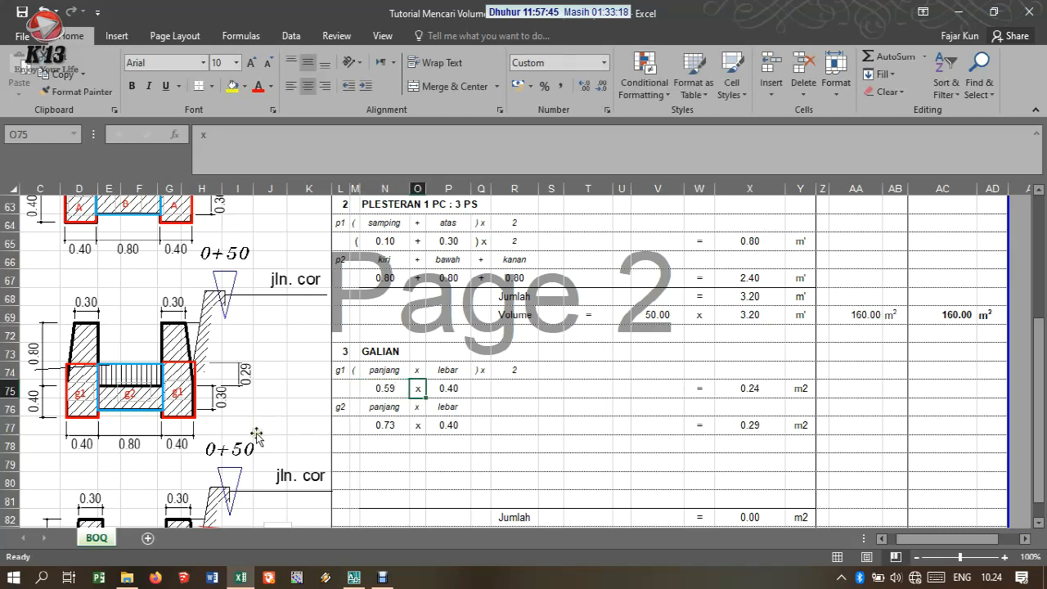
key("Tab")
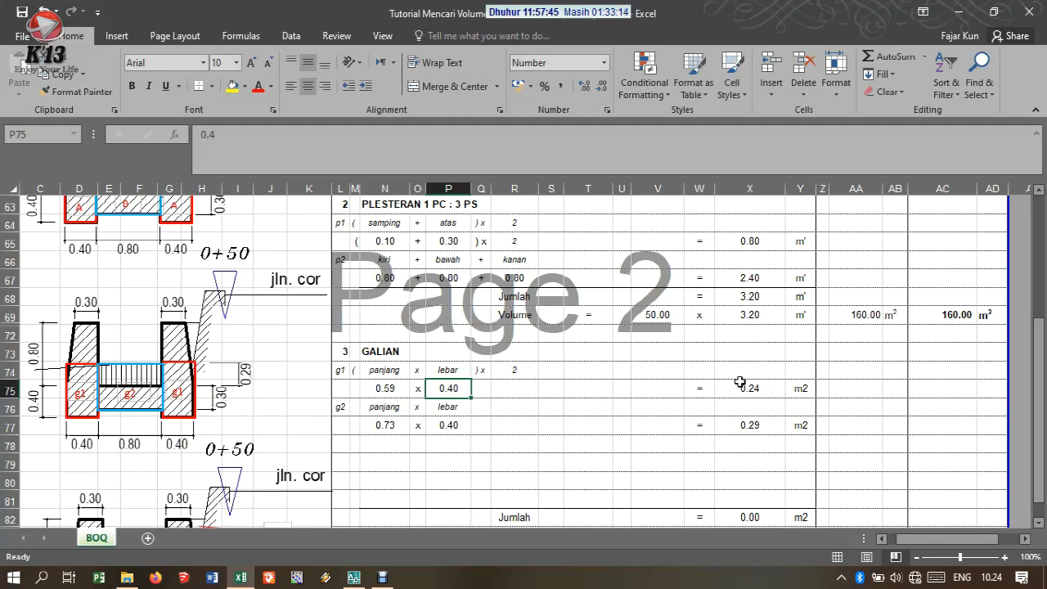
Step: Bracket the g1 dimensions in row 75 and add a multiplier of 2 in R75
left_click(476, 387)
type("x")
key("Tab")
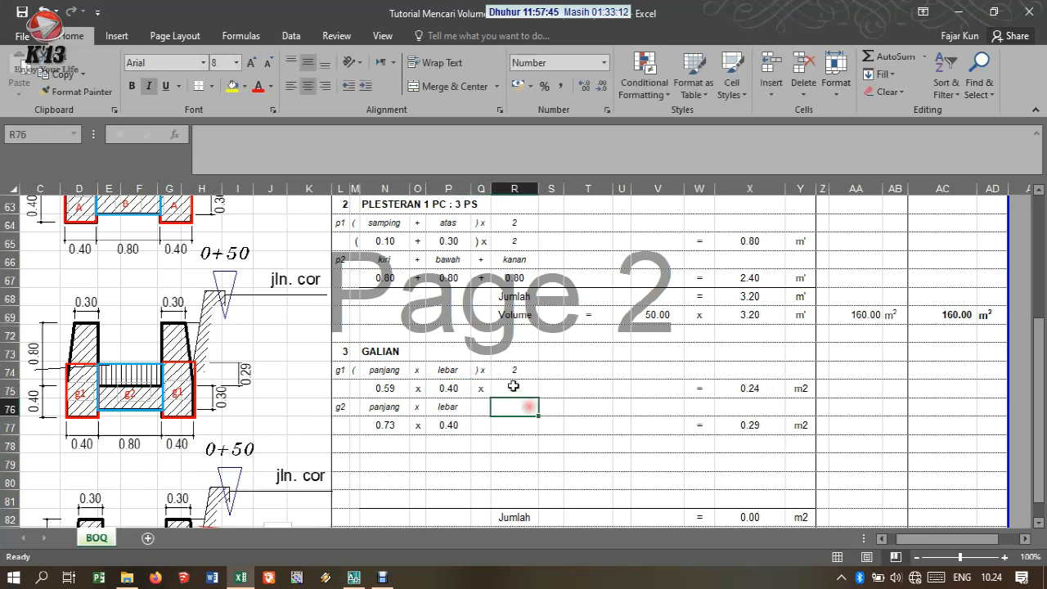
type("2")
left_click(517, 431)
left_click(478, 387)
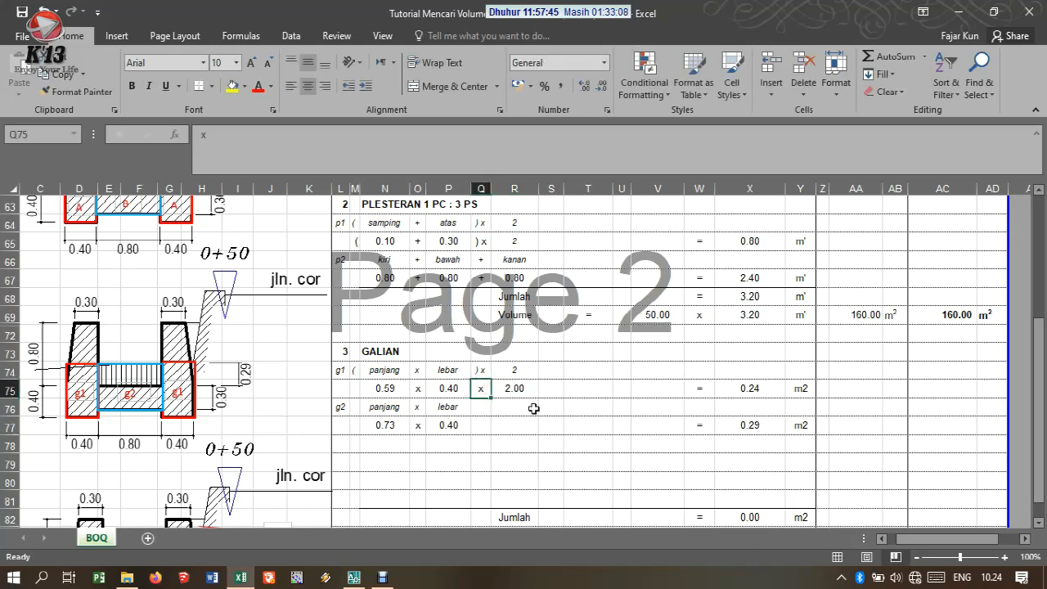
type(") x")
key("Left")
key("Left")
key("Left")
key("Left")
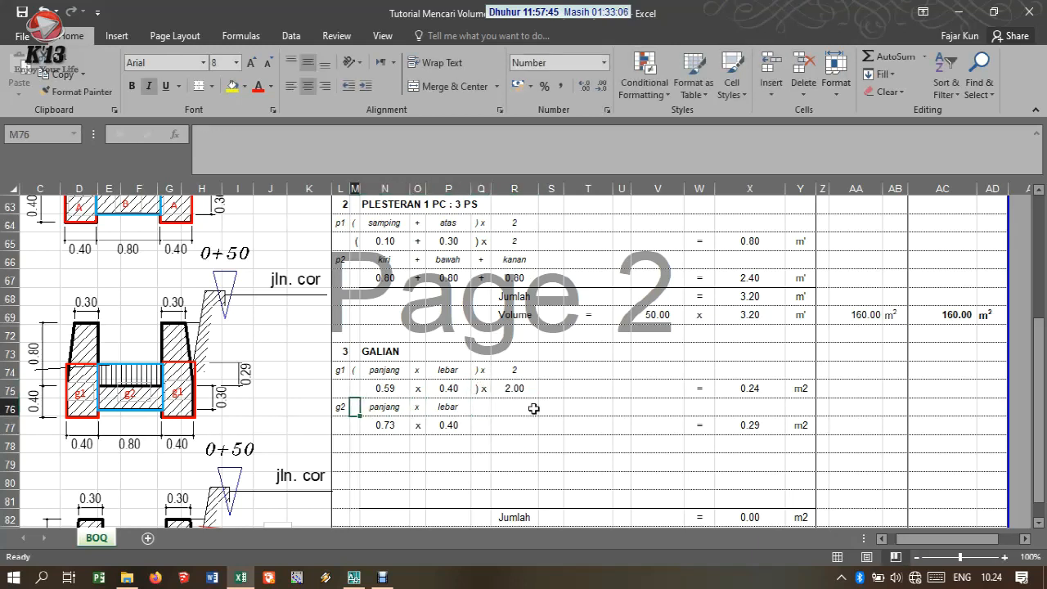
left_click(546, 407)
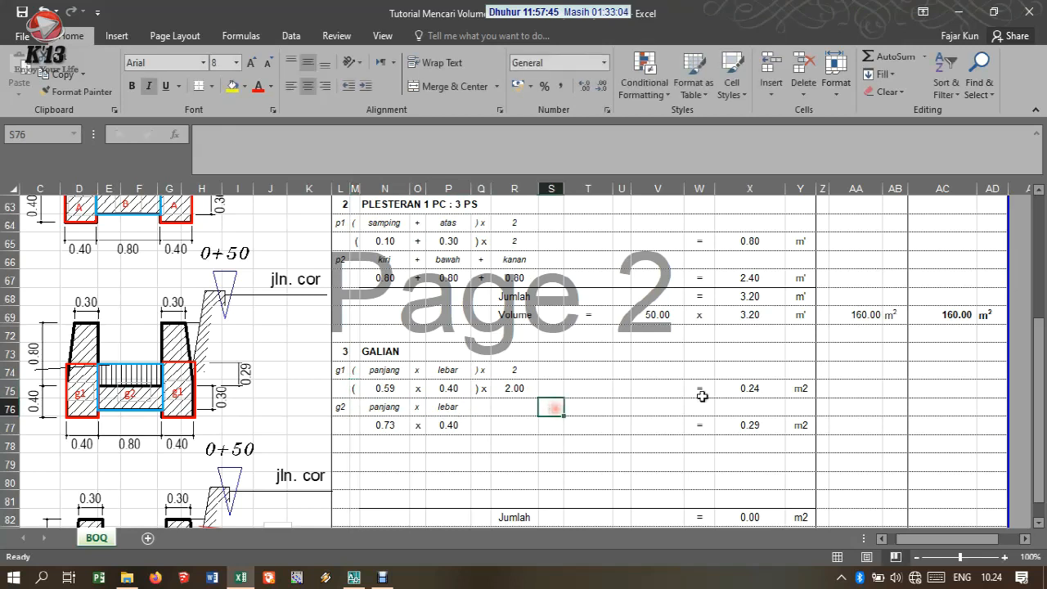
Step: Extend the g1 area formula in X75 to =N75*P75*R75
left_click(728, 389)
double_click(729, 389)
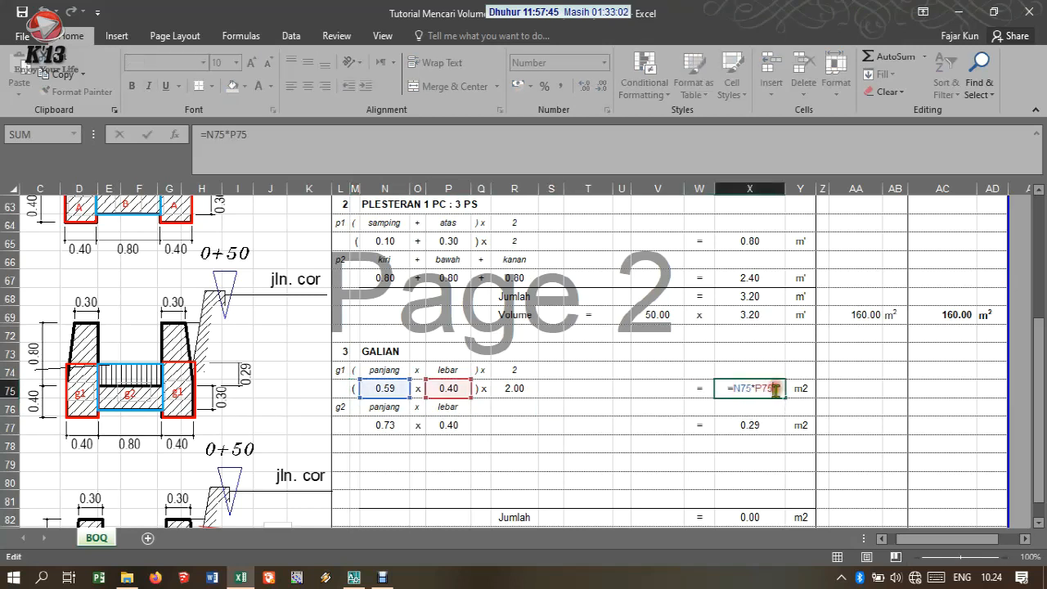
type("*")
left_click(521, 386)
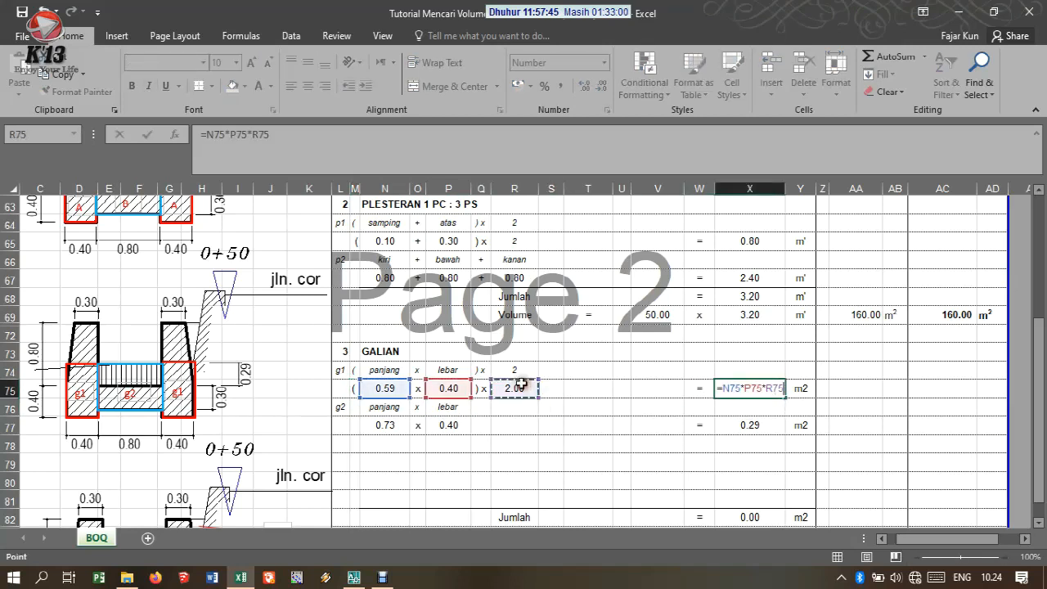
key("Return")
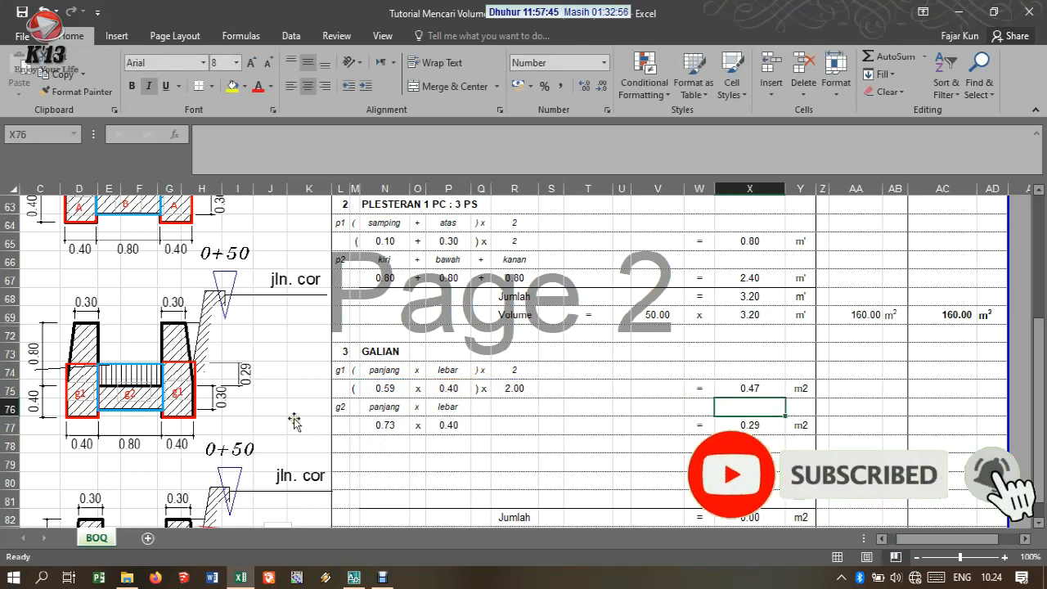
Step: Set the Galian g2 dimensions in row 77 to panjang 0.80 and lebar 0.30
left_click(372, 423)
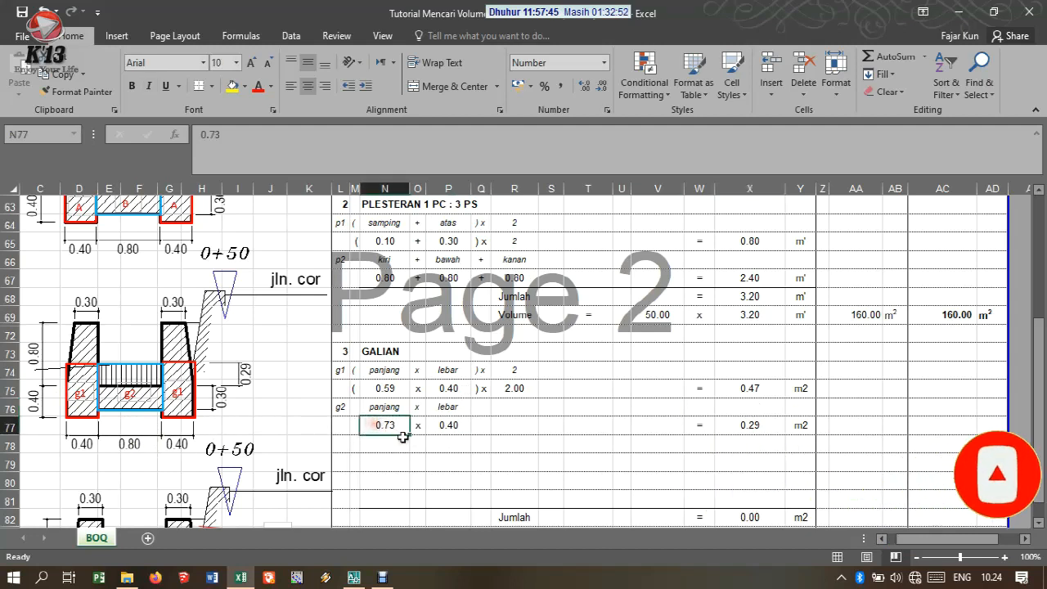
type(".8")
left_click(421, 455)
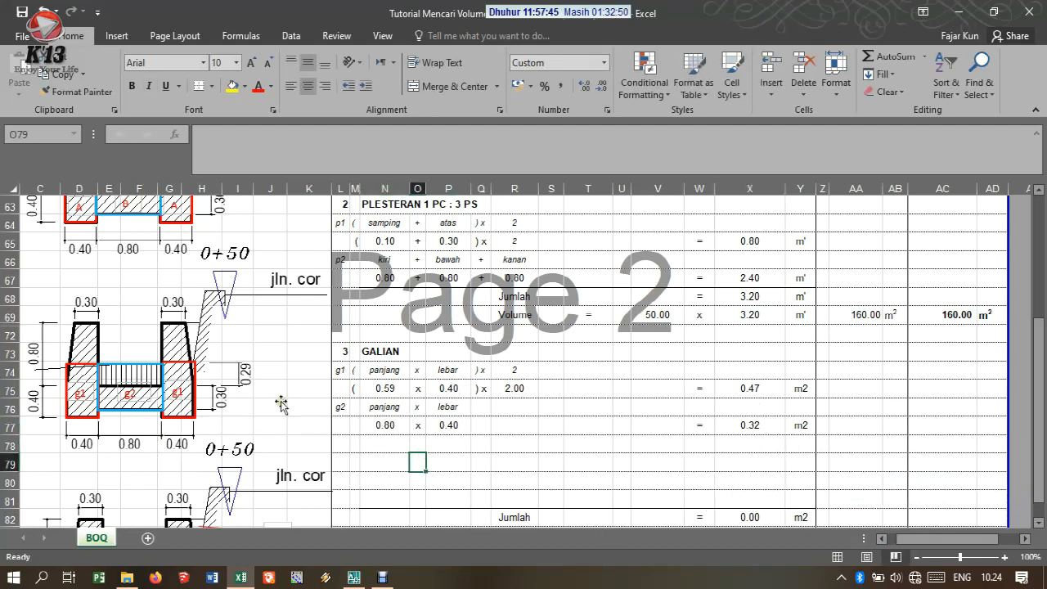
left_click(455, 424)
type(".3")
left_click(524, 442)
Step: Expand the Galian Jumlah formula in X82 to =SUM(X75:X81)
scroll(769, 454, "down", 2)
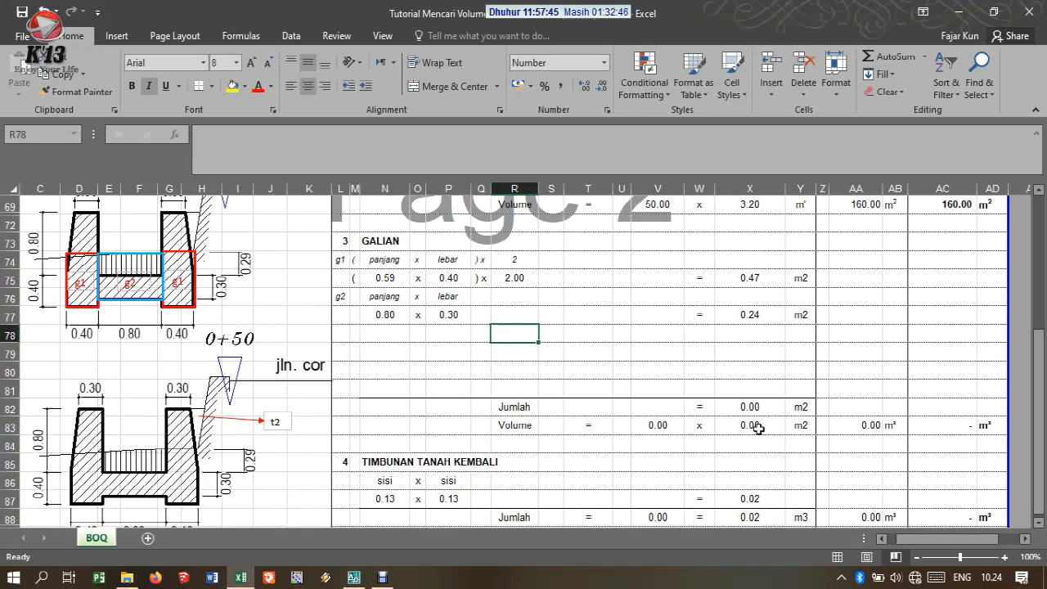
left_click(750, 409)
double_click(750, 409)
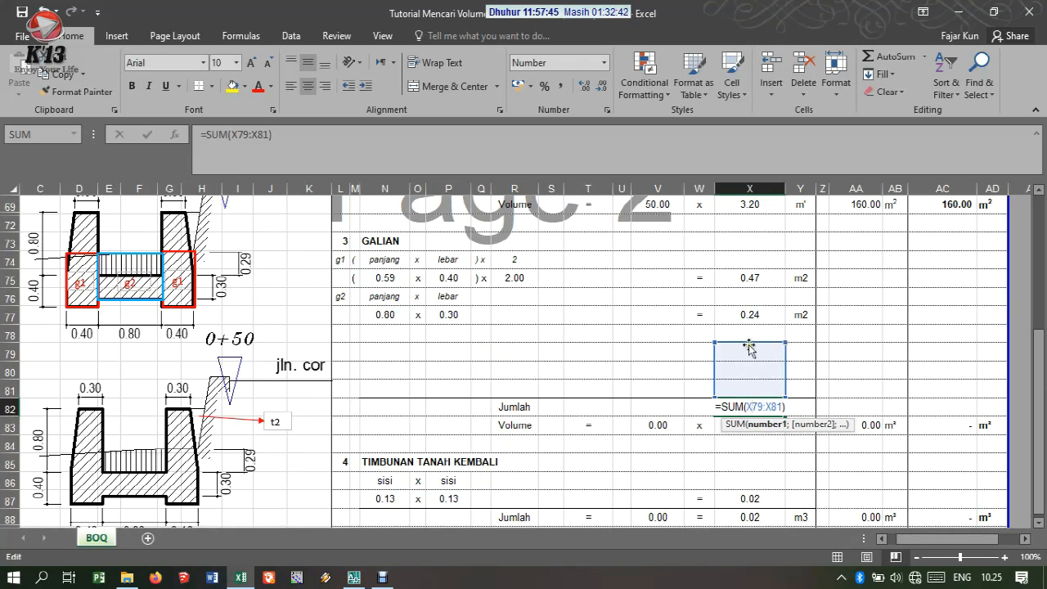
left_click_drag(785, 340, 792, 276)
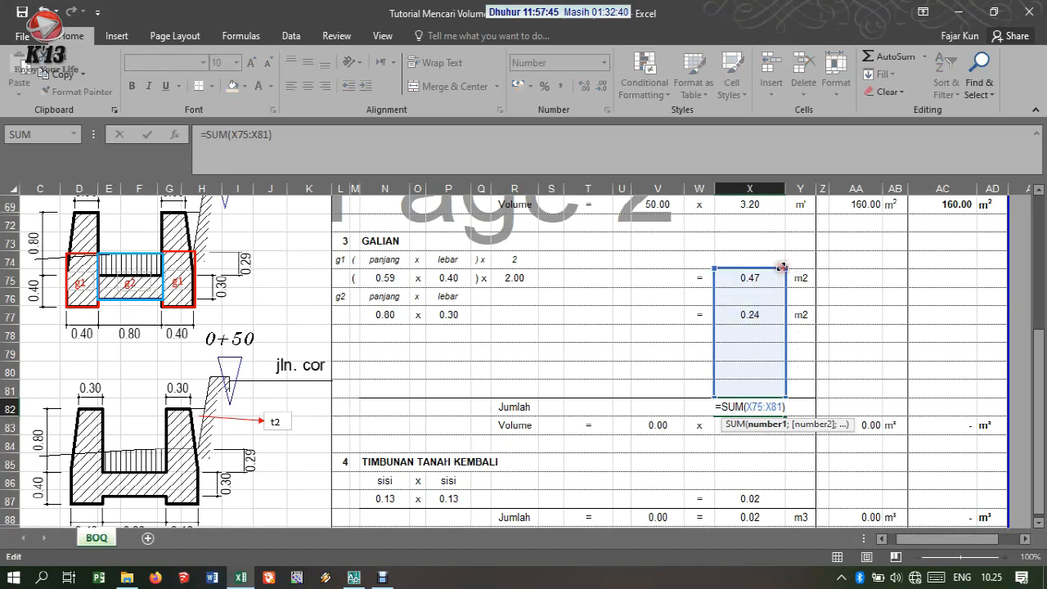
key("Return")
left_click(658, 426)
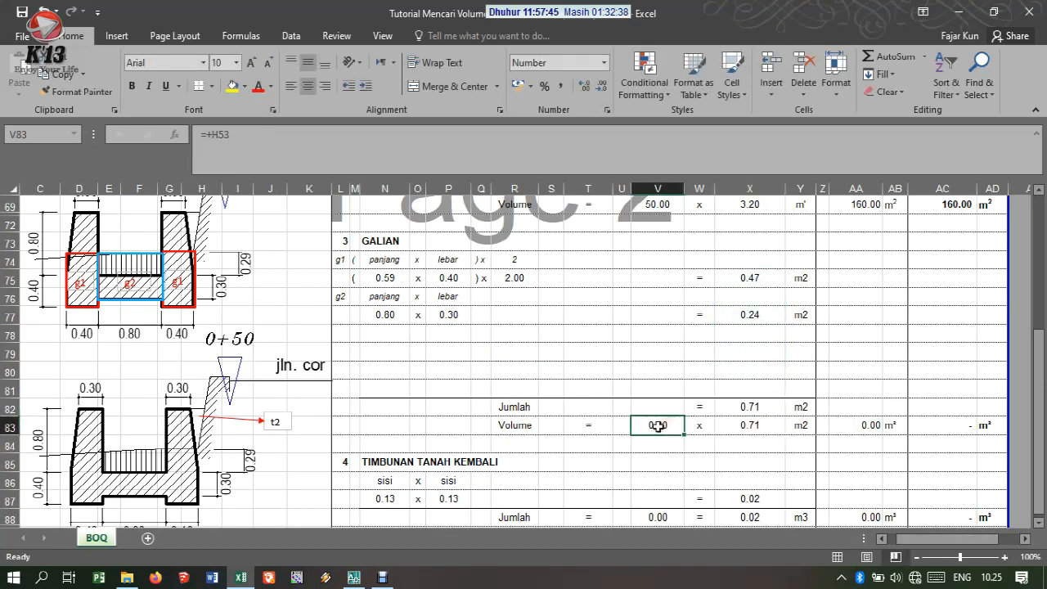
type("=")
scroll(602, 461, "up", 6)
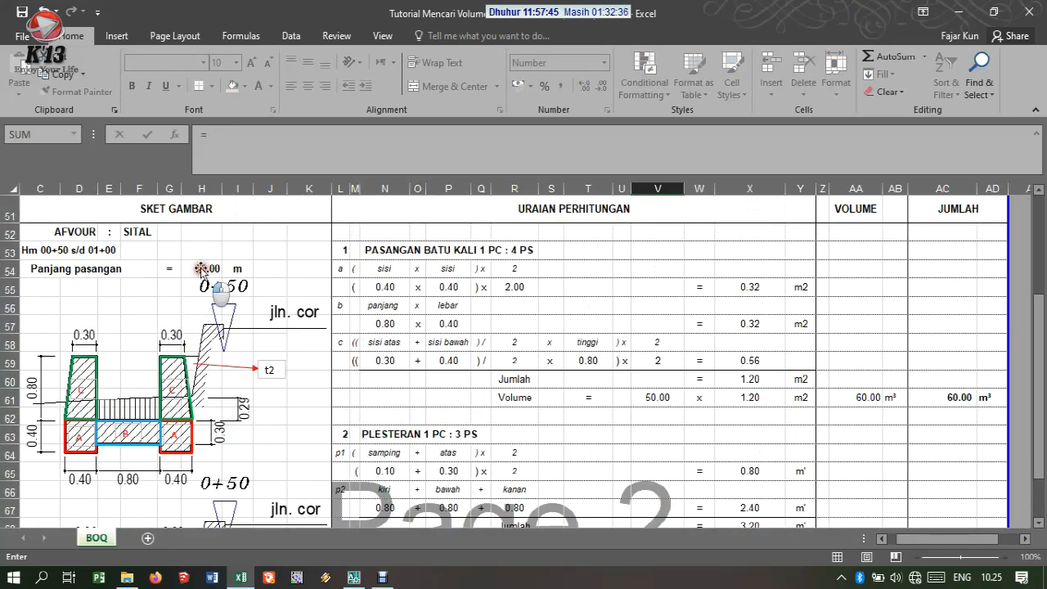
left_click(201, 269)
left_click(201, 253)
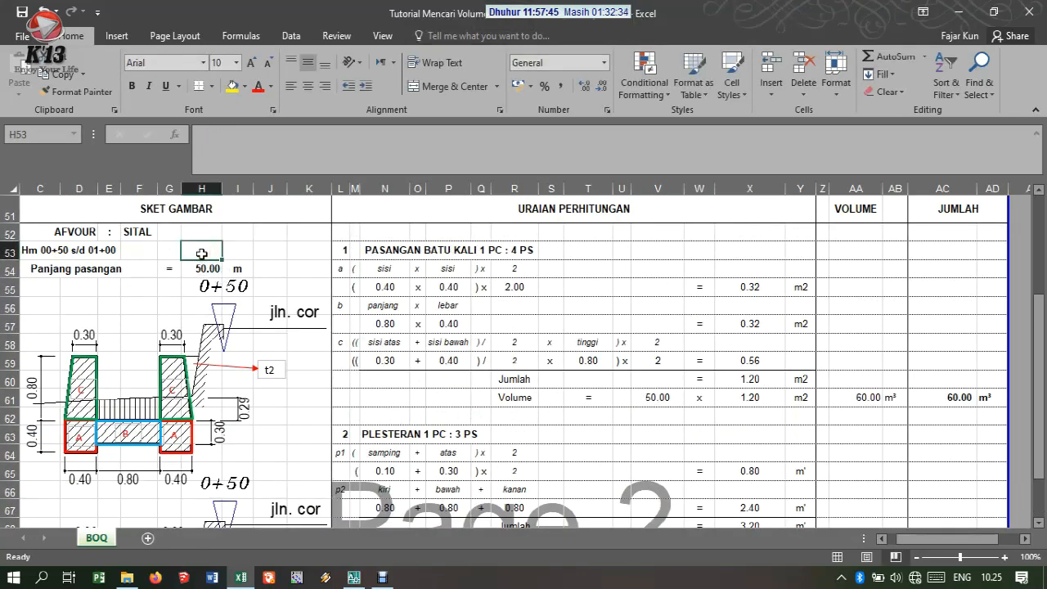
scroll(619, 357, "down", 8)
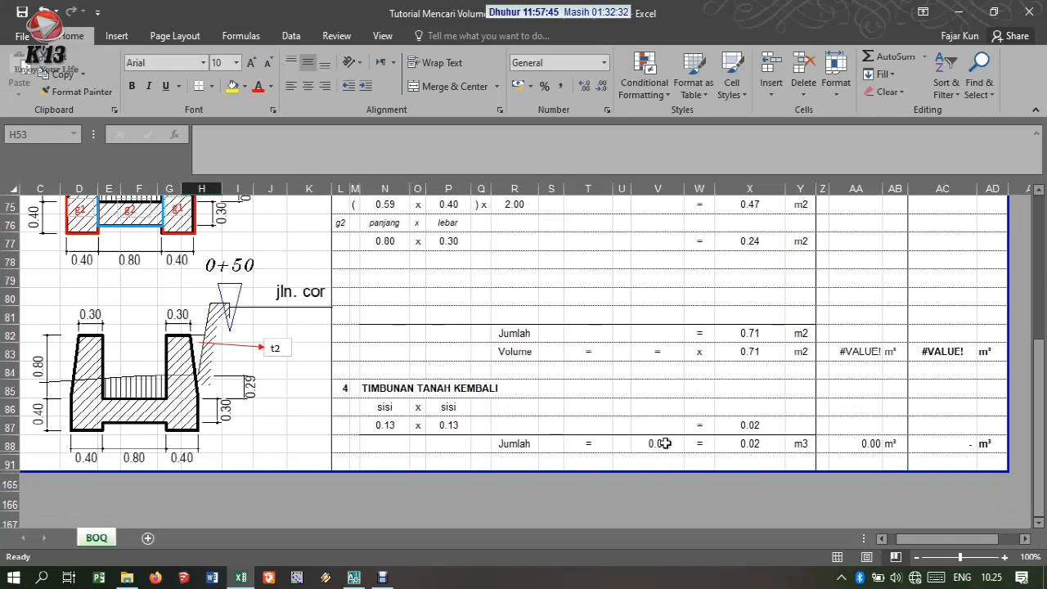
left_click(662, 443)
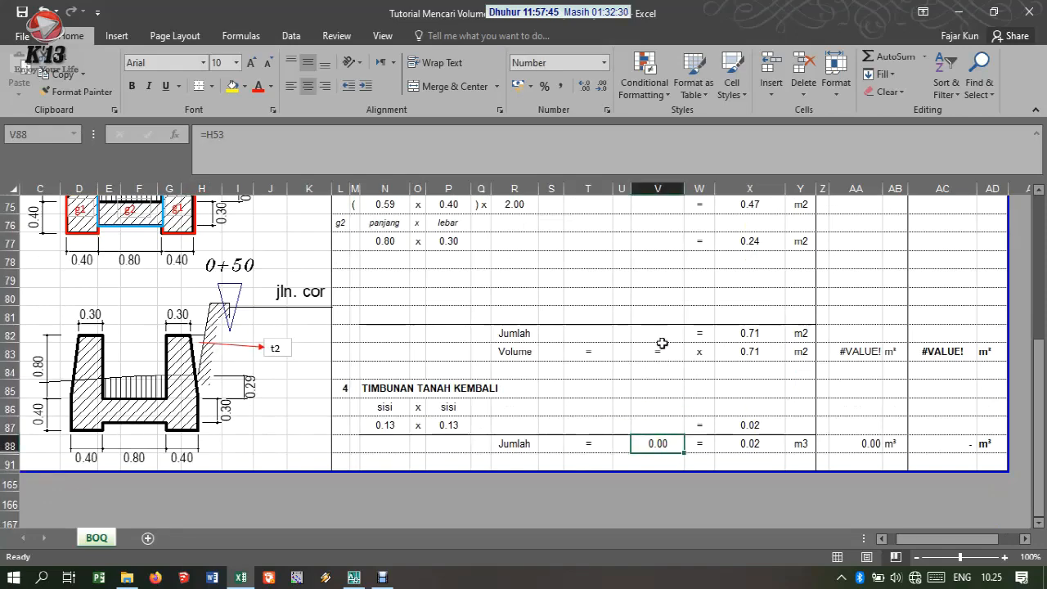
Step: Link the length in the Galian Volume row, V83, to the second section's Panjang pasangan value in H54
scroll(659, 373, "up", 1)
left_click(666, 407)
type("=")
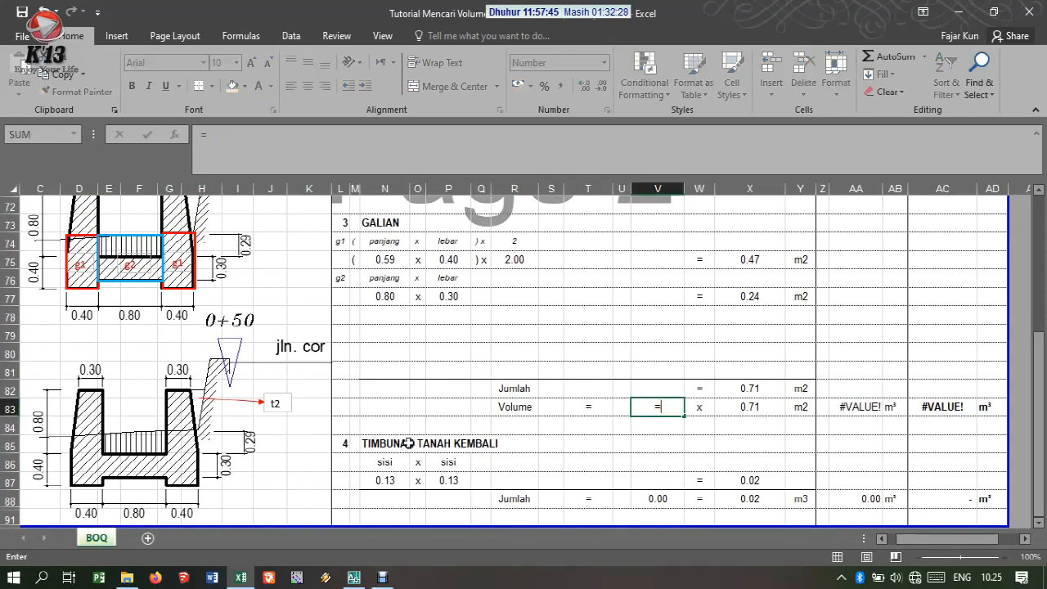
scroll(319, 385, "up", 10)
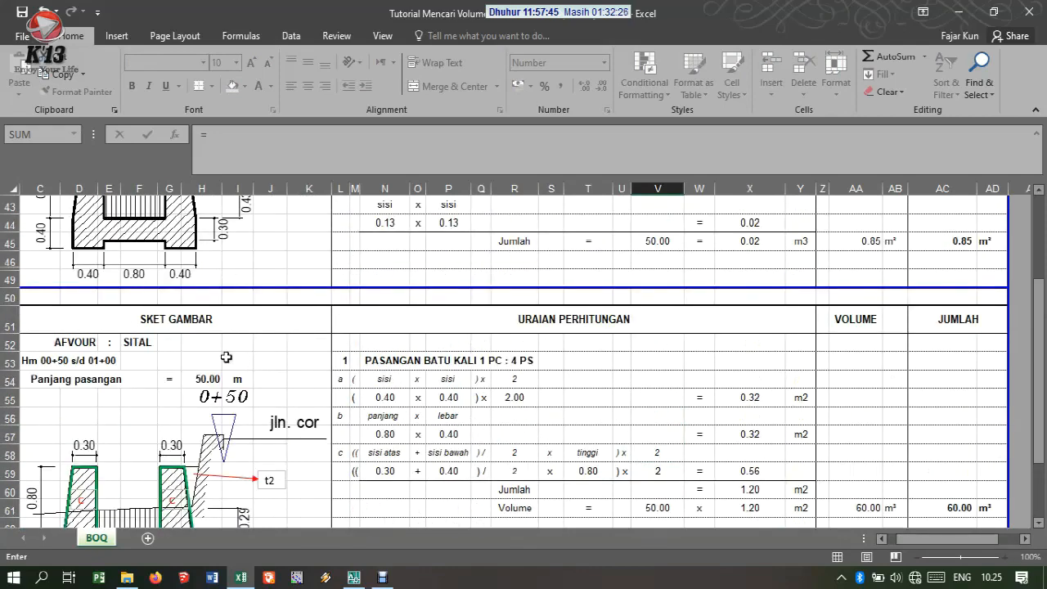
left_click(208, 357)
key("Down")
key("Return")
Step: Check the Galian Volume and Jumlah formulas in row 83 and review the 0+50 sketches beside them
scroll(545, 328, "down", 3)
left_click(760, 411)
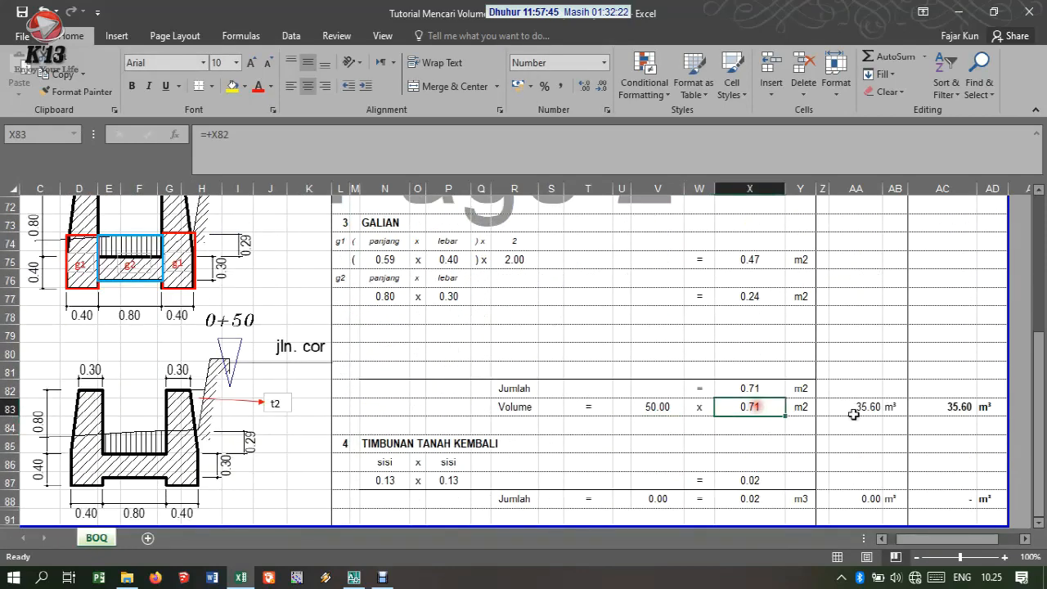
double_click(860, 406)
key("Escape")
left_click(953, 411)
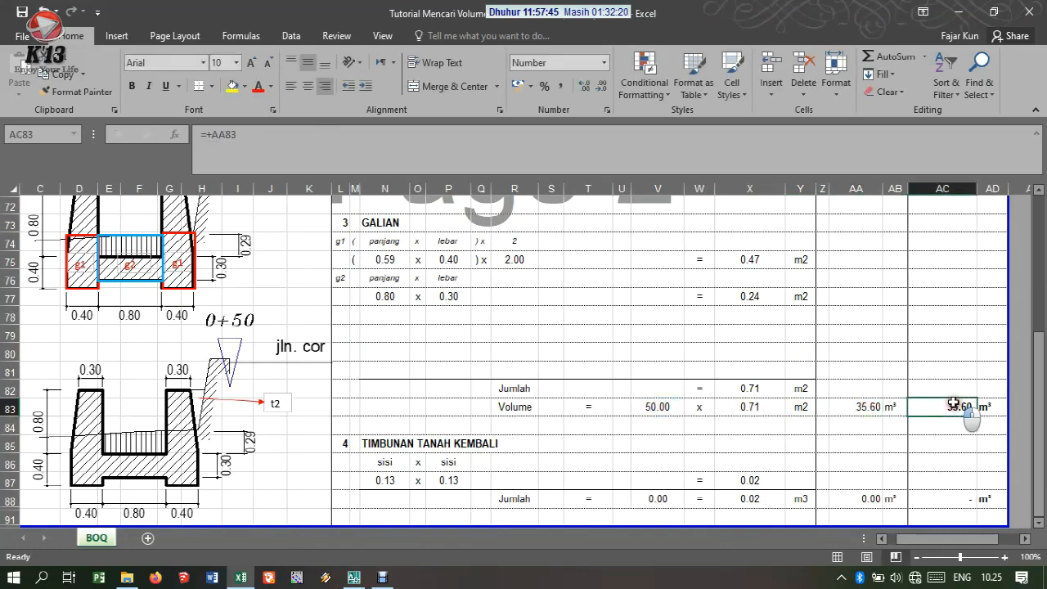
scroll(410, 398, "down", 1)
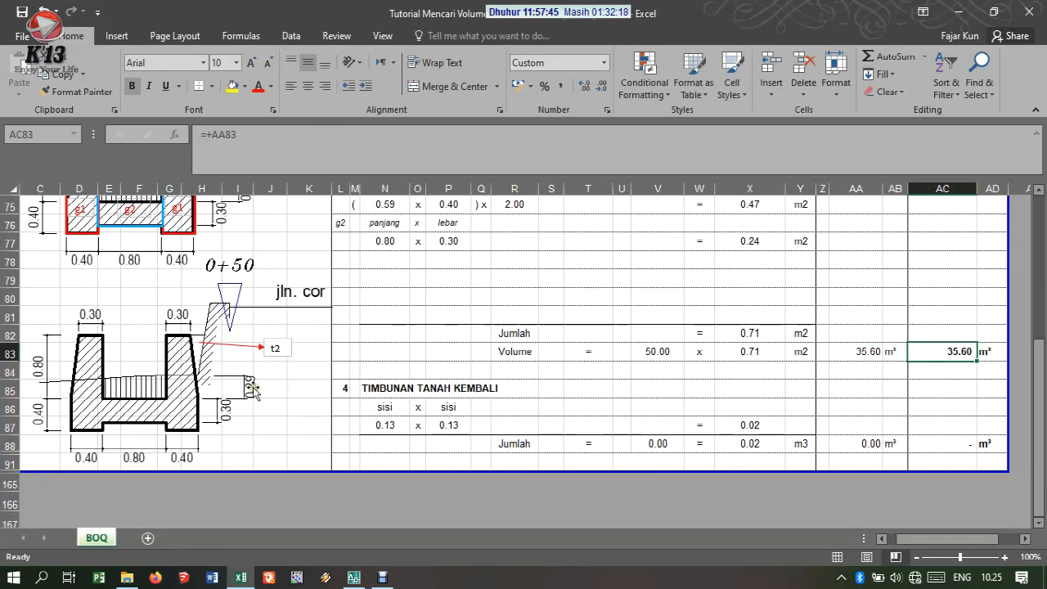
scroll(251, 384, "up", 1)
scroll(238, 433, "up", 5)
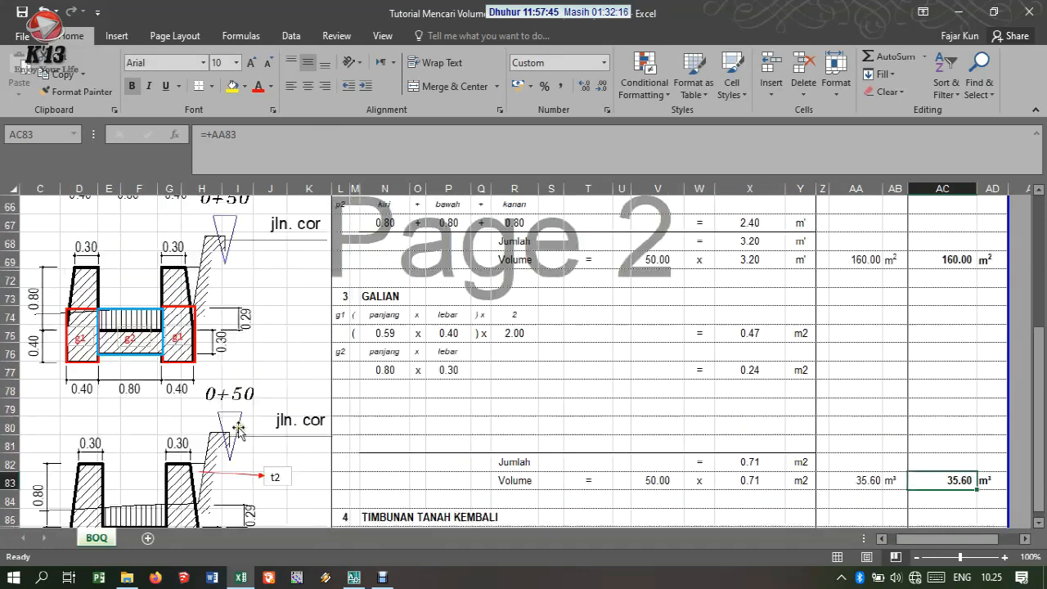
Step: Switch to the AutoCAD drawing and dimension the horizontal gap between the 0+50 channel wall's top outer corner and the sloped road edge
scroll(239, 424, "down", 6)
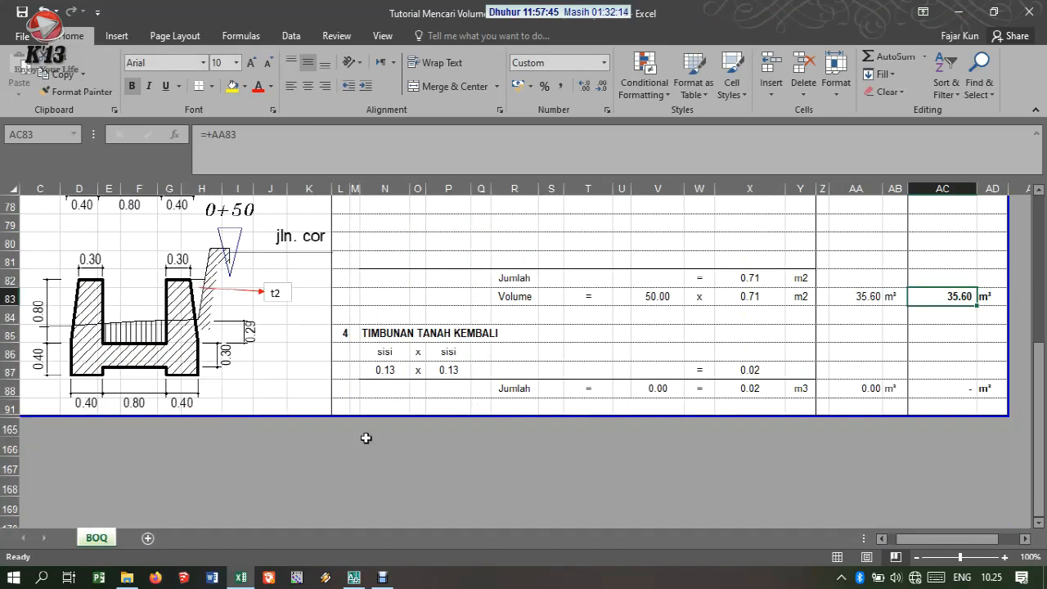
left_click(353, 578)
scroll(584, 351, "down", 5)
scroll(601, 399, "up", 10)
left_click_drag(533, 283, 486, 220)
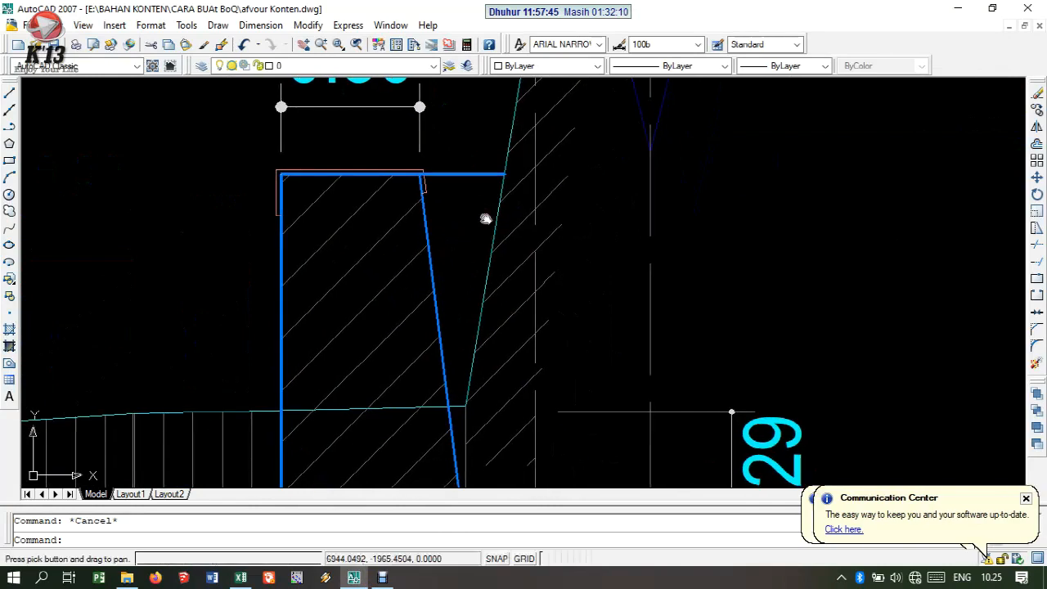
type("dli")
key("Return")
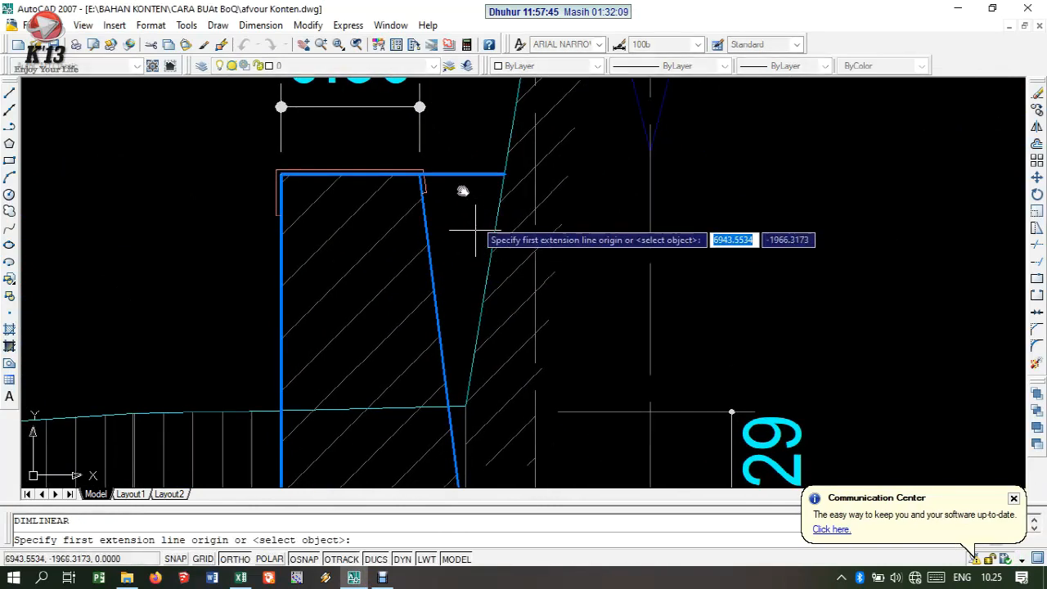
left_click(421, 173)
left_click(501, 174)
left_click(502, 147)
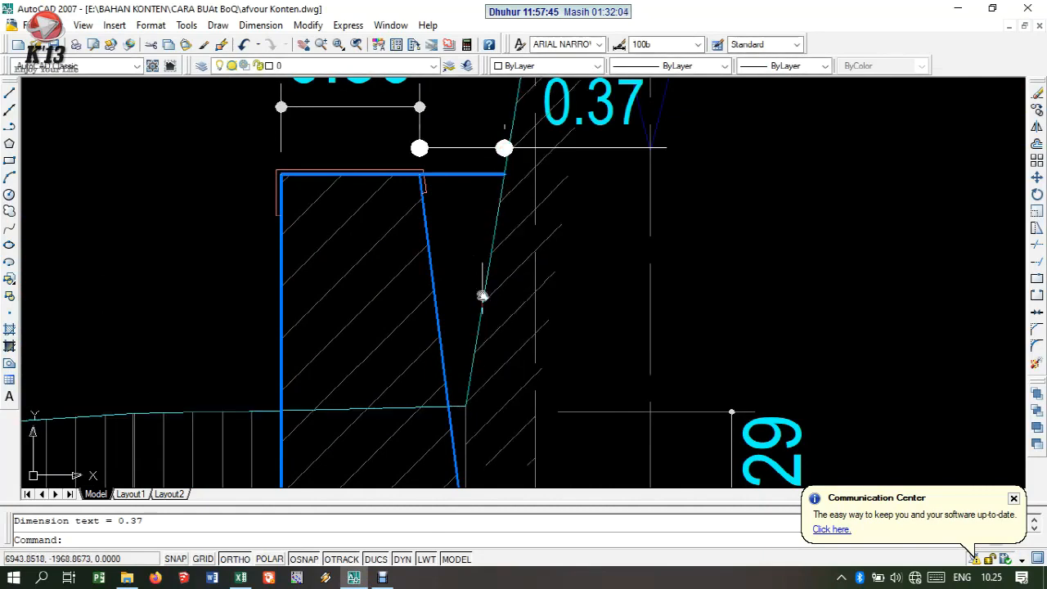
Step: Add a vertical linear dimension from the foot of the sloped road edge up to the wall's top level
key("Return")
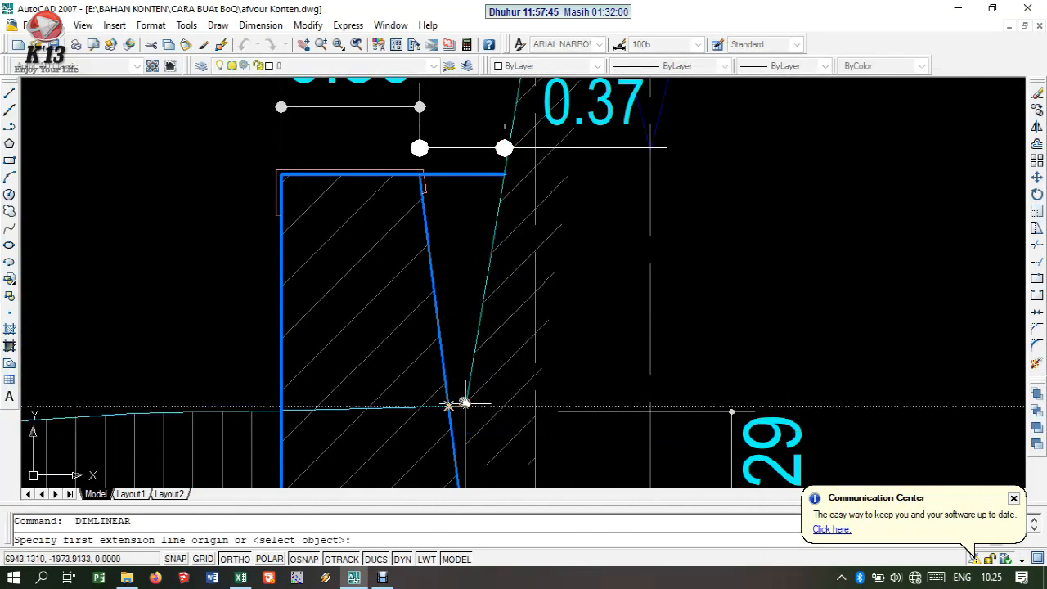
left_click(465, 405)
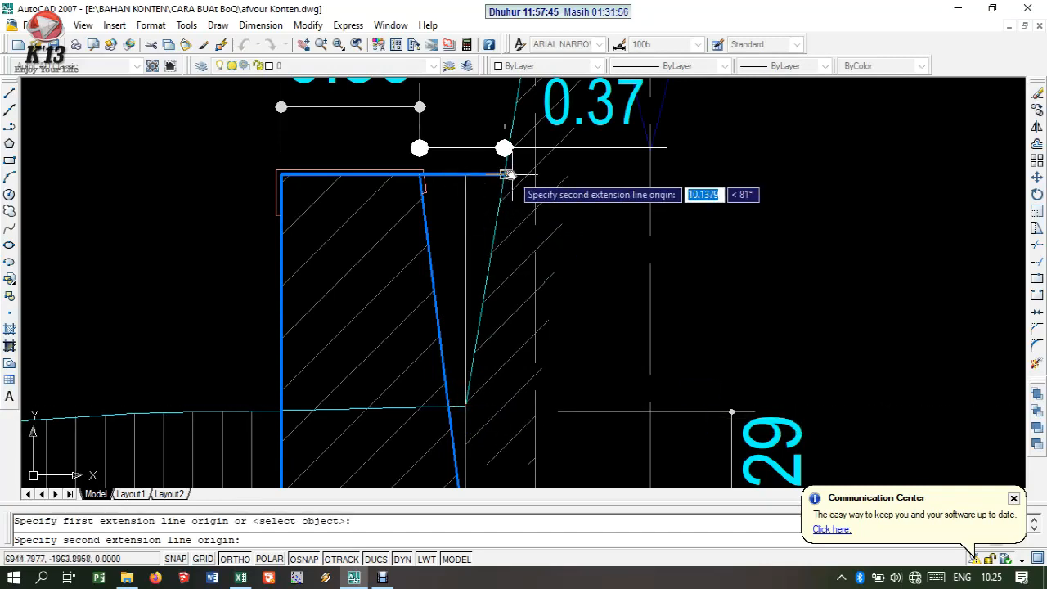
left_click(507, 175)
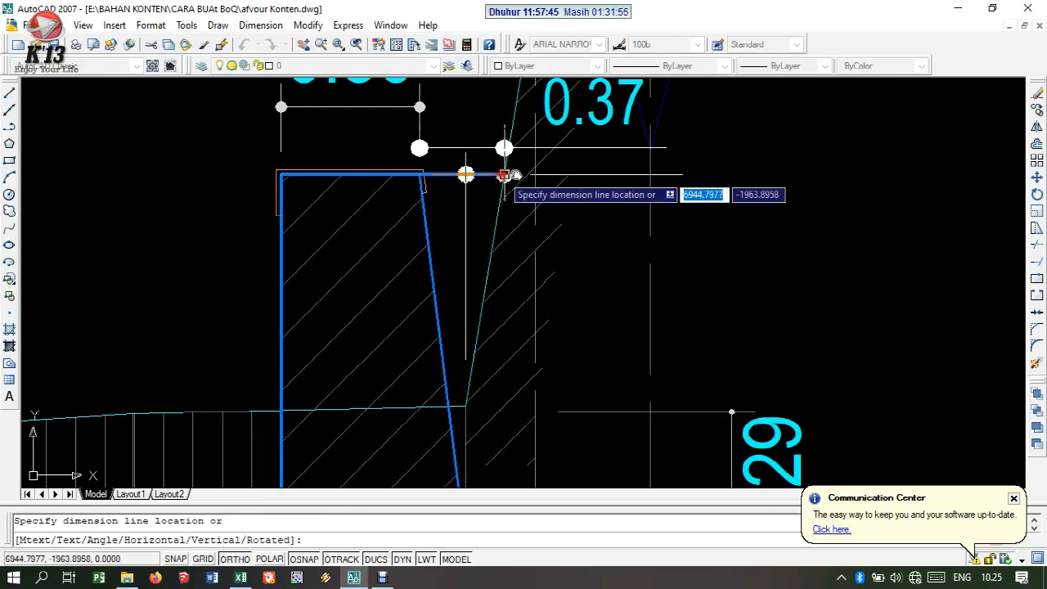
left_click(818, 225)
Step: Match the properties of the existing 0.29 dimension onto the new vertical and horizontal dimensions of the backfill triangle
type("m")
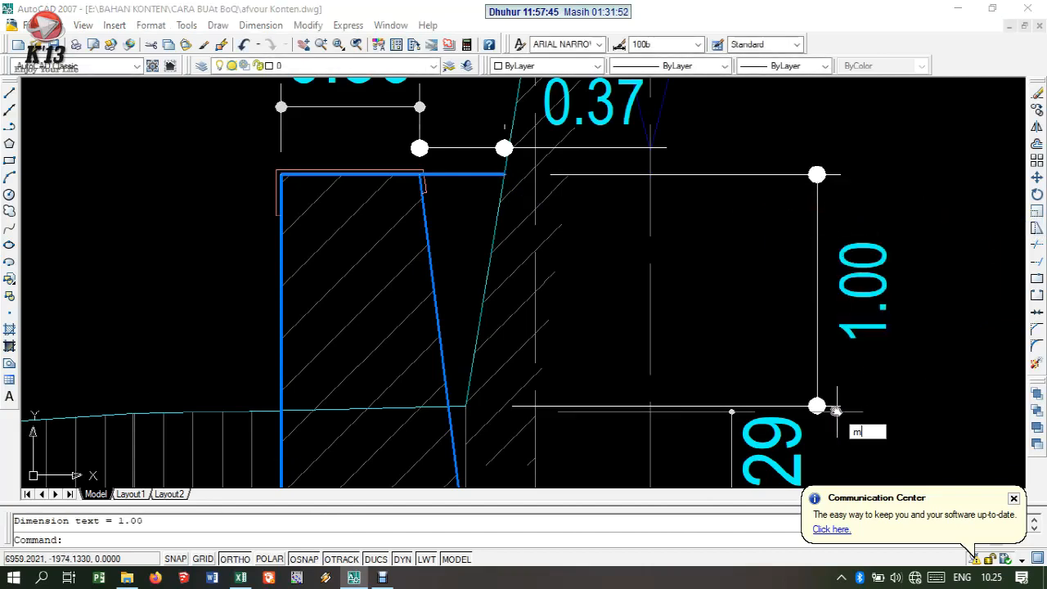
type("a")
key("Return")
left_click(806, 449)
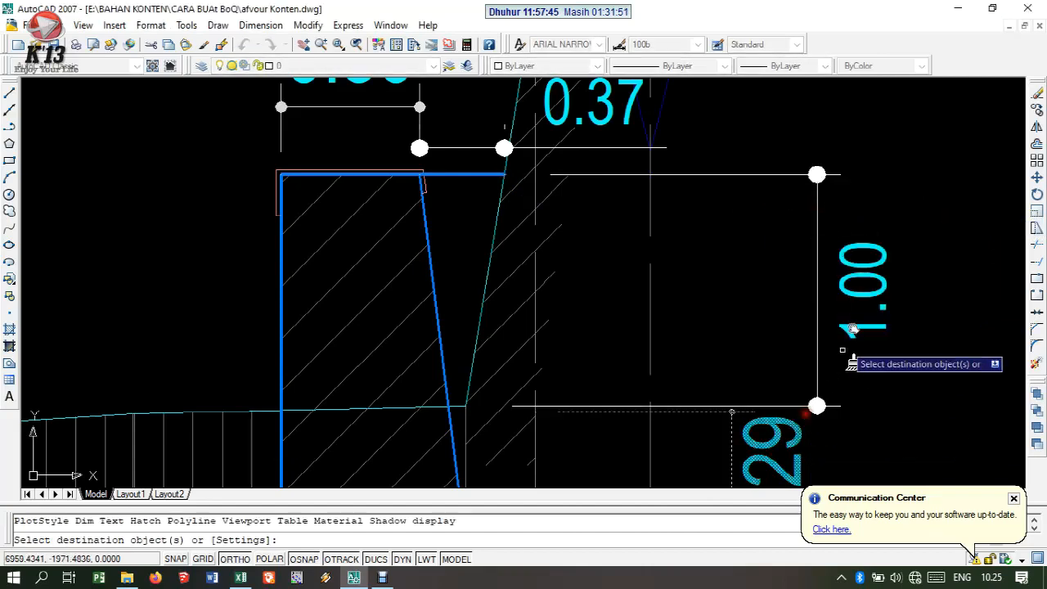
left_click(879, 307)
left_click_drag(603, 145, 600, 242)
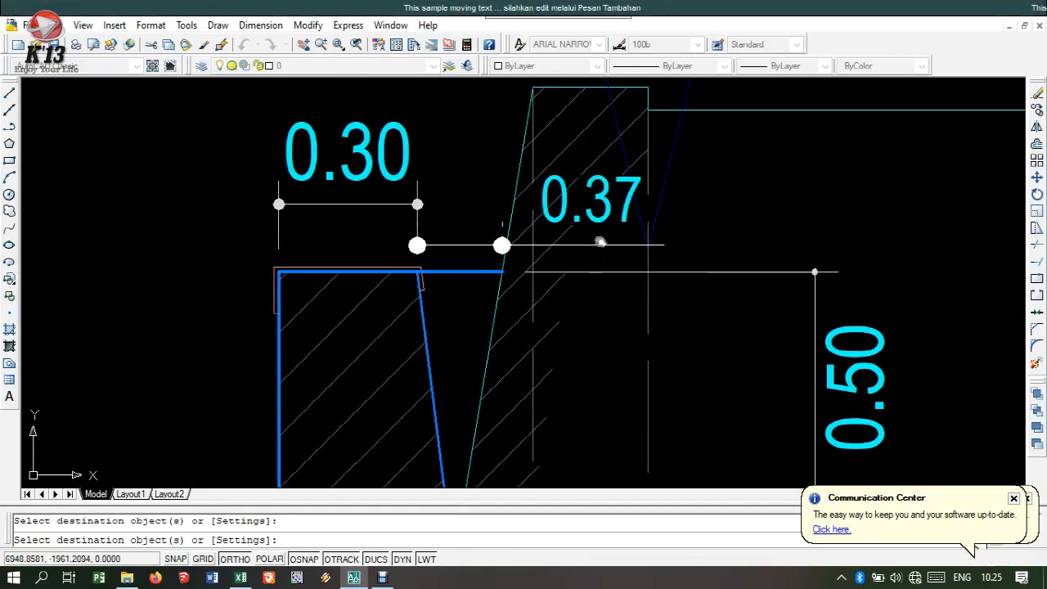
left_click(615, 219)
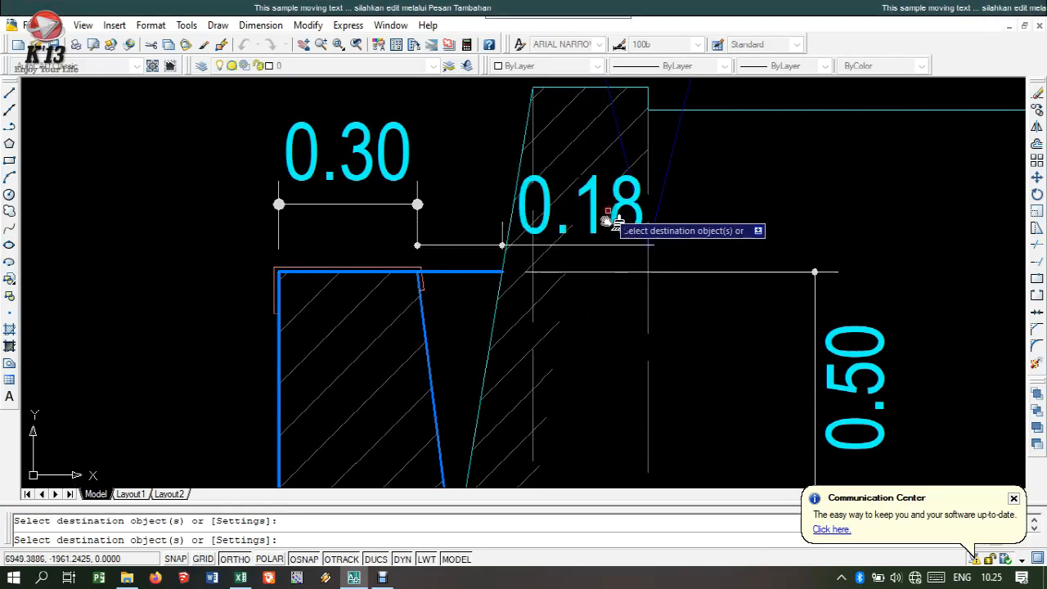
key("Escape")
Step: Dismiss the scrolling message banner overlaying the top of the drawing window
right_click(742, 3)
left_click(770, 12)
scroll(321, 486, "down", 4)
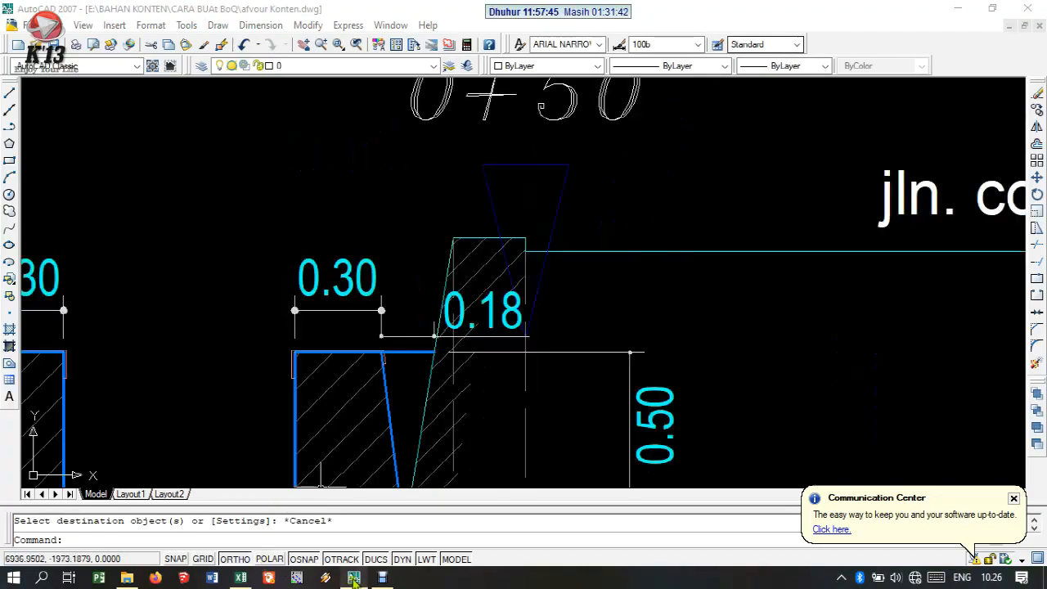
Step: Switch back to the Excel BOQ and enter an opening parenthesis in M86 and =1/2 in N86 under Timbunan Tanah Kembali
left_click(241, 578)
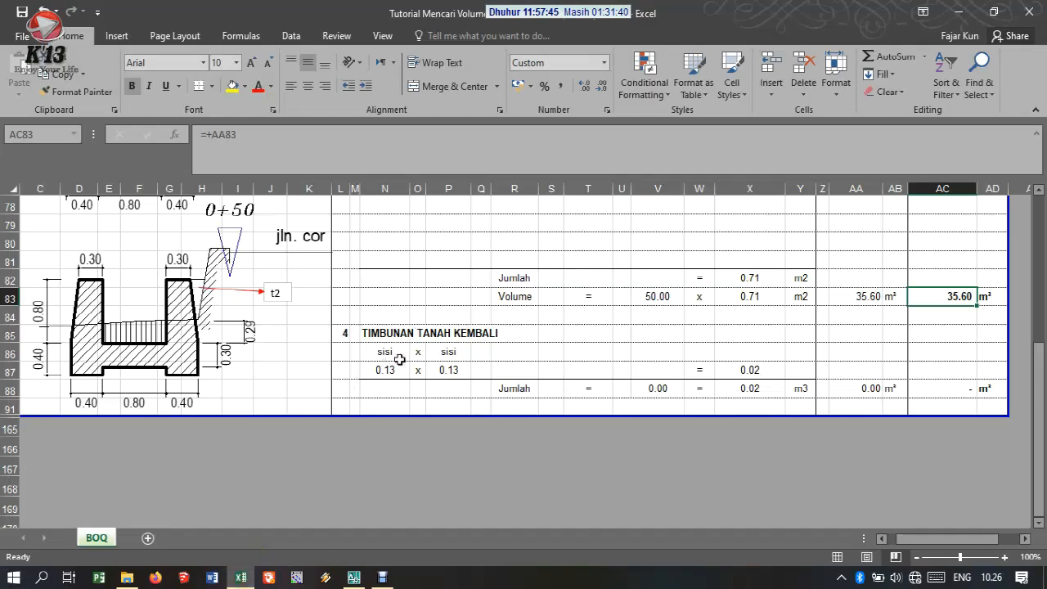
scroll(391, 360, "up", 1)
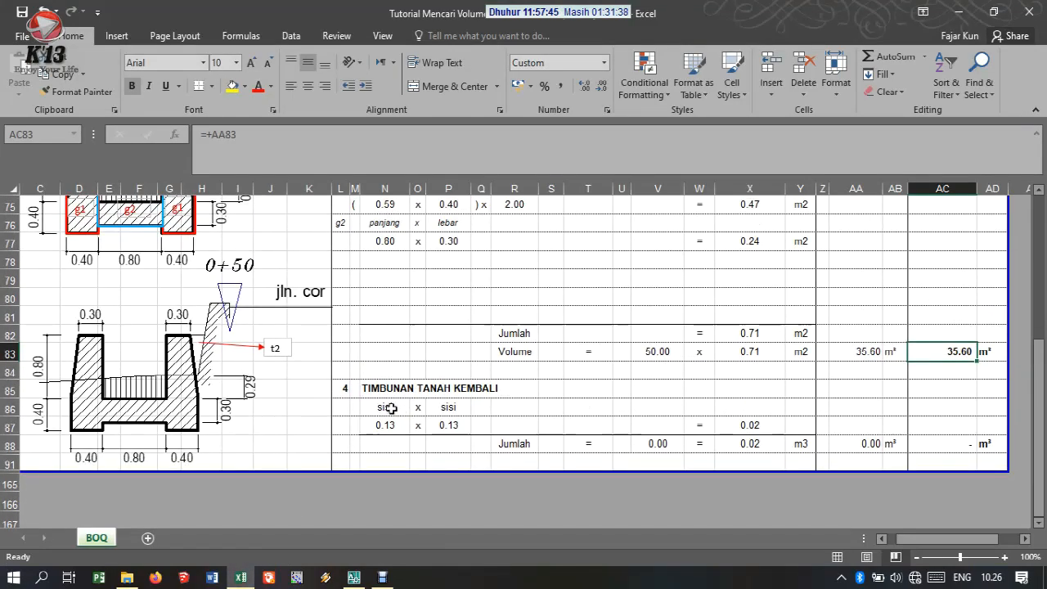
left_click(390, 404)
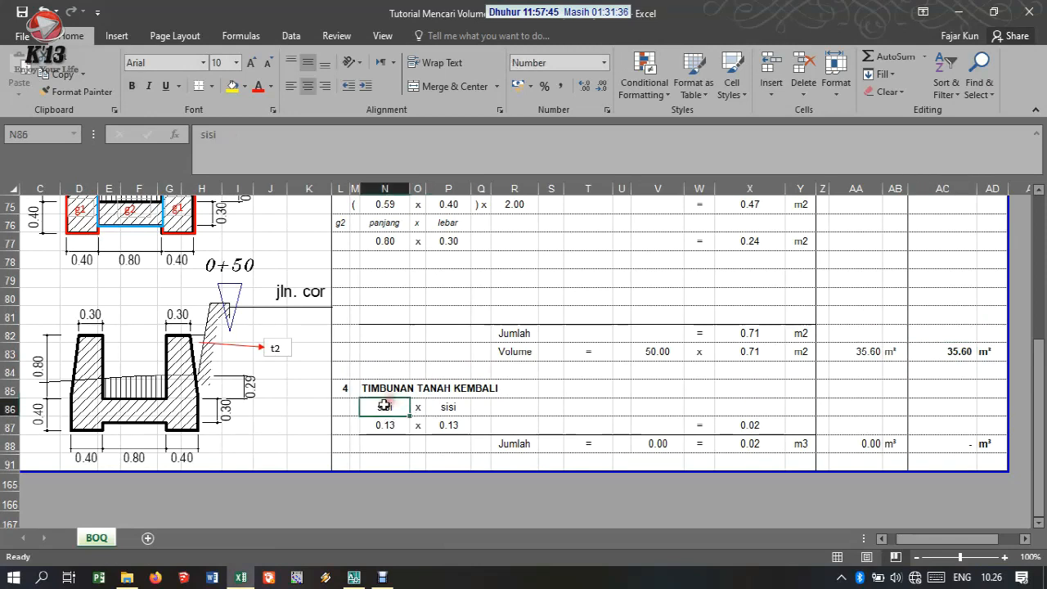
left_click(353, 408)
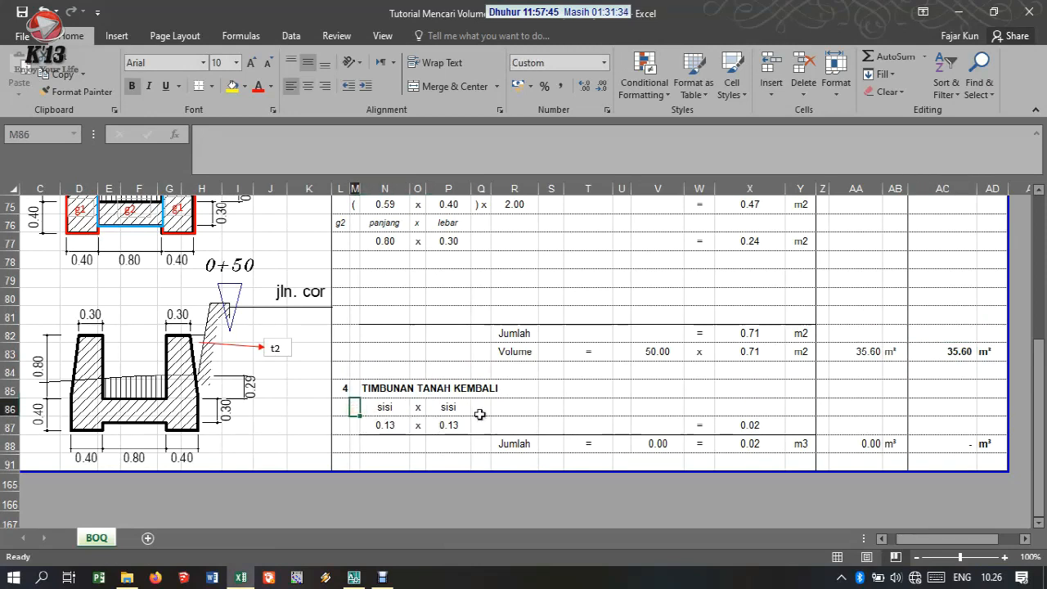
type("(")
key("Tab")
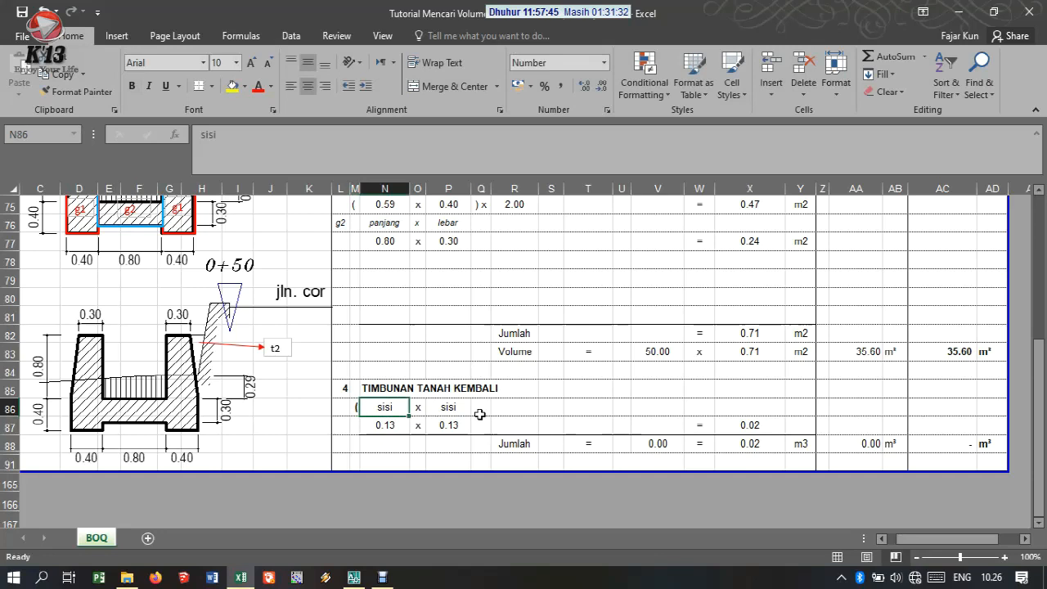
key("Left")
key("Right")
type("=")
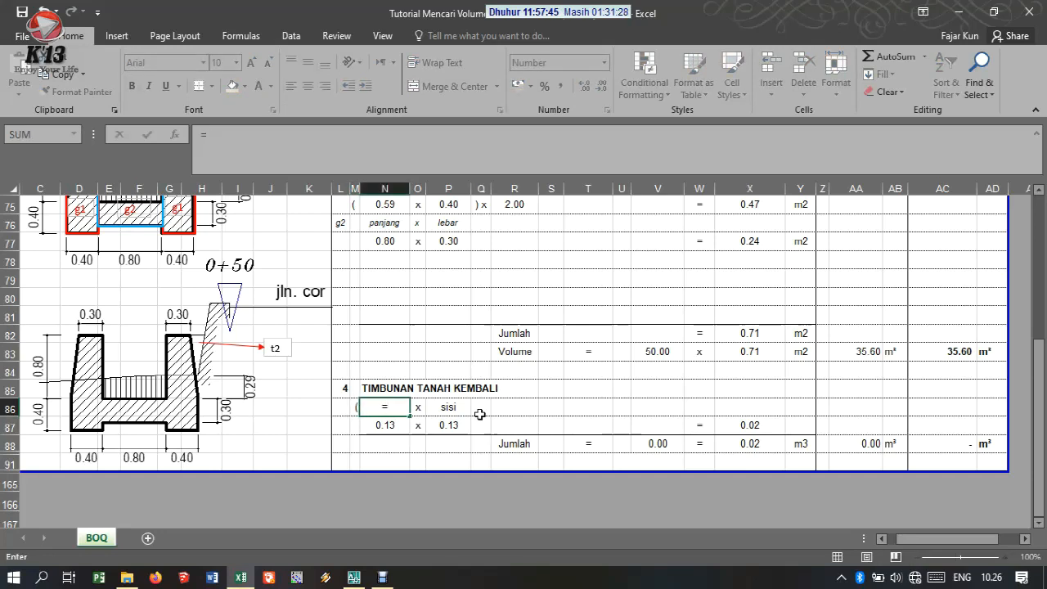
type("1/2")
key("Return")
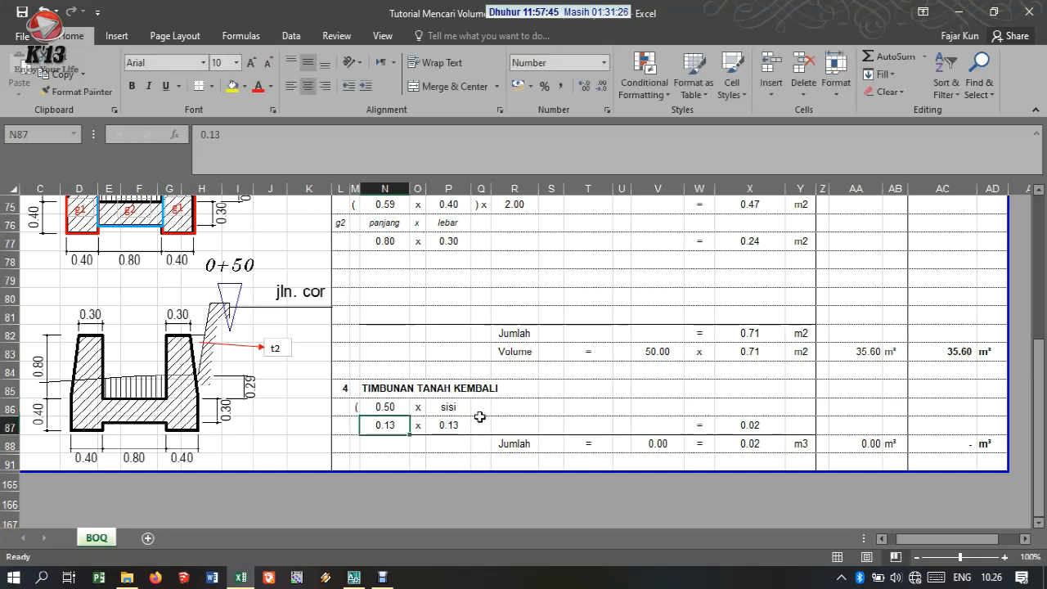
Step: Complete the Timbunan label row with alas in P86, x in Q86 and tinggi in R86, and clear the parenthesis in M86
key("Right")
key("Up")
key("Right")
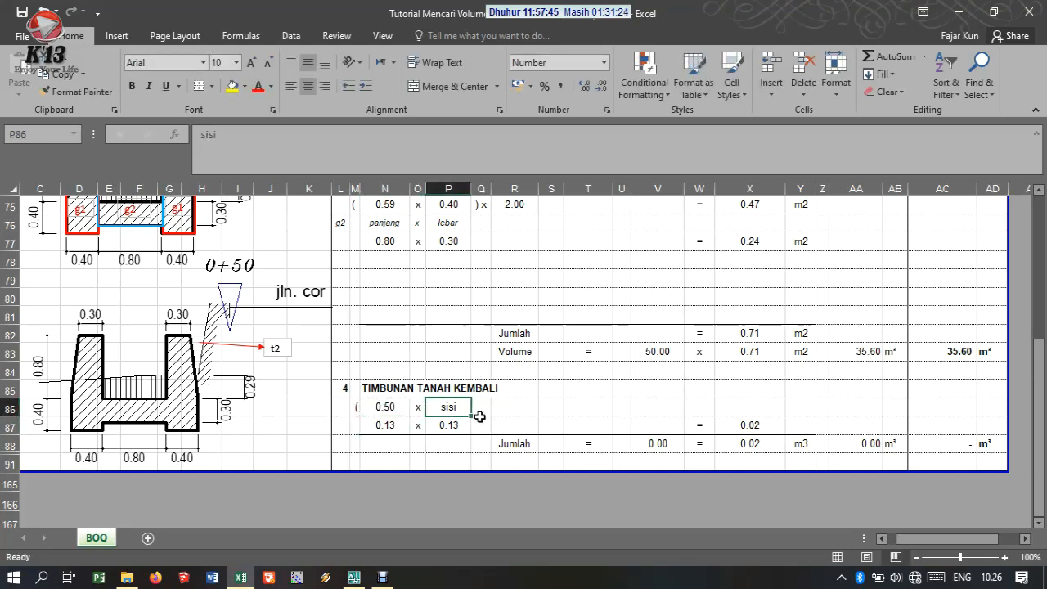
type("alas")
key("Right")
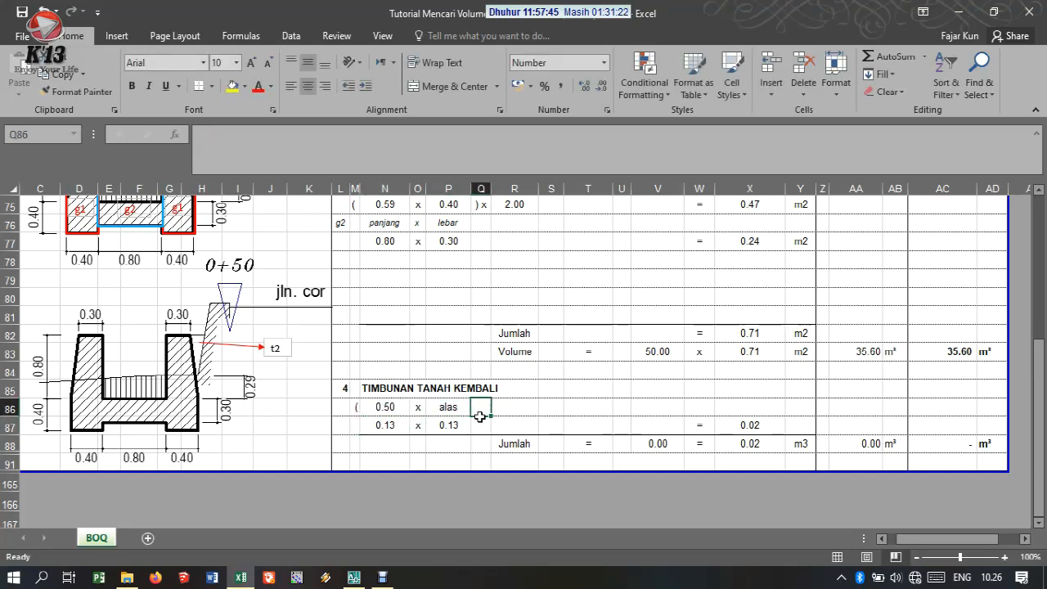
type("x")
key("Left")
key("Left")
key("Left")
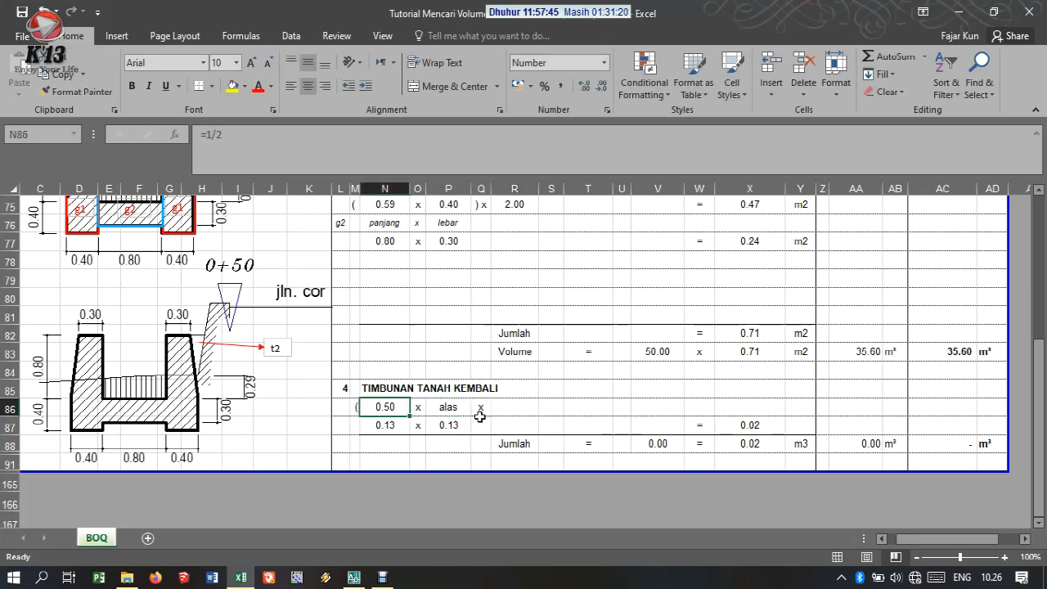
key("Left")
key("Right")
key("Right")
key("Right")
key("Right")
key("Right")
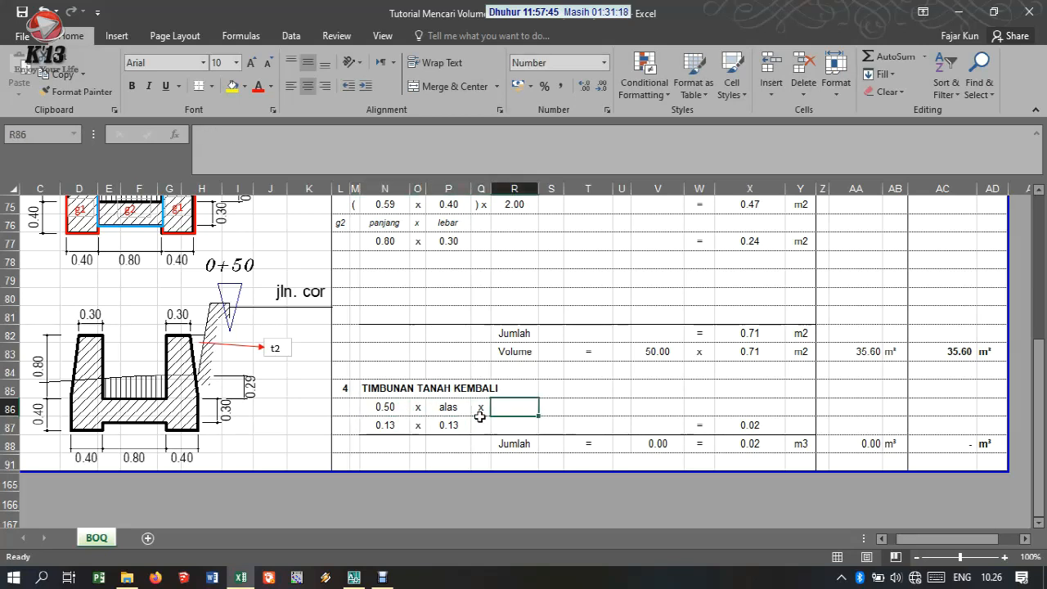
type("tinggi")
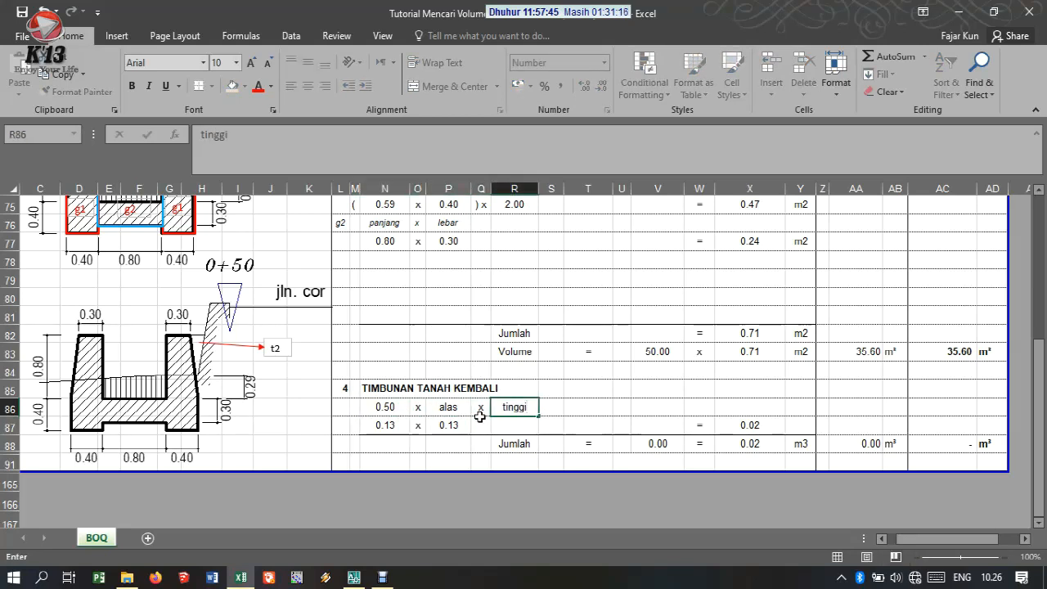
key("Return")
Step: Enter =1/2 as the first factor of the Timbunan calculation in N87
key("Left")
key("Left")
key("Left")
key("Left")
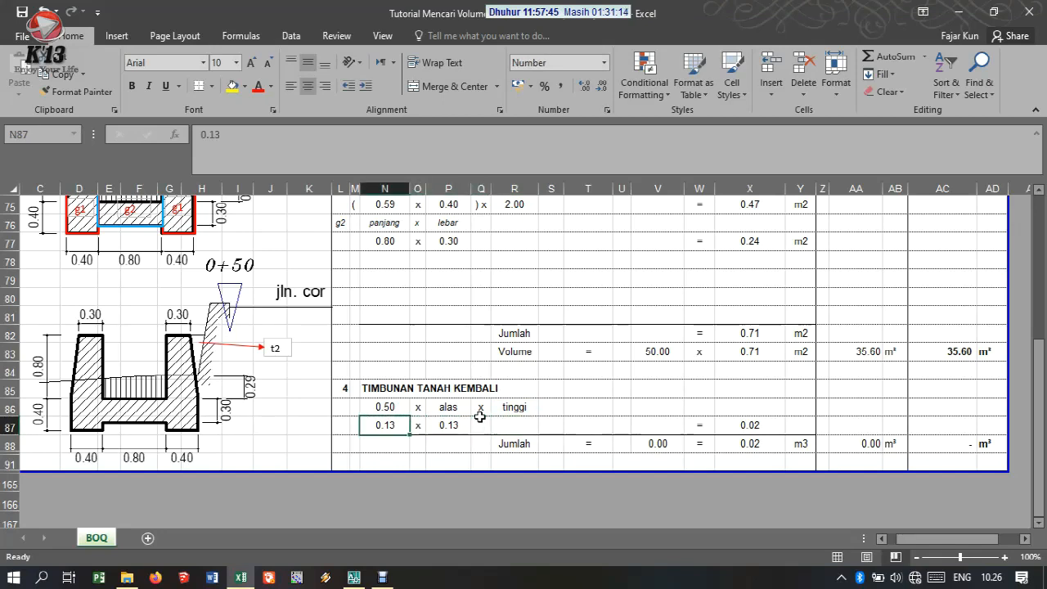
type("=1/2")
key("Right")
key("Right")
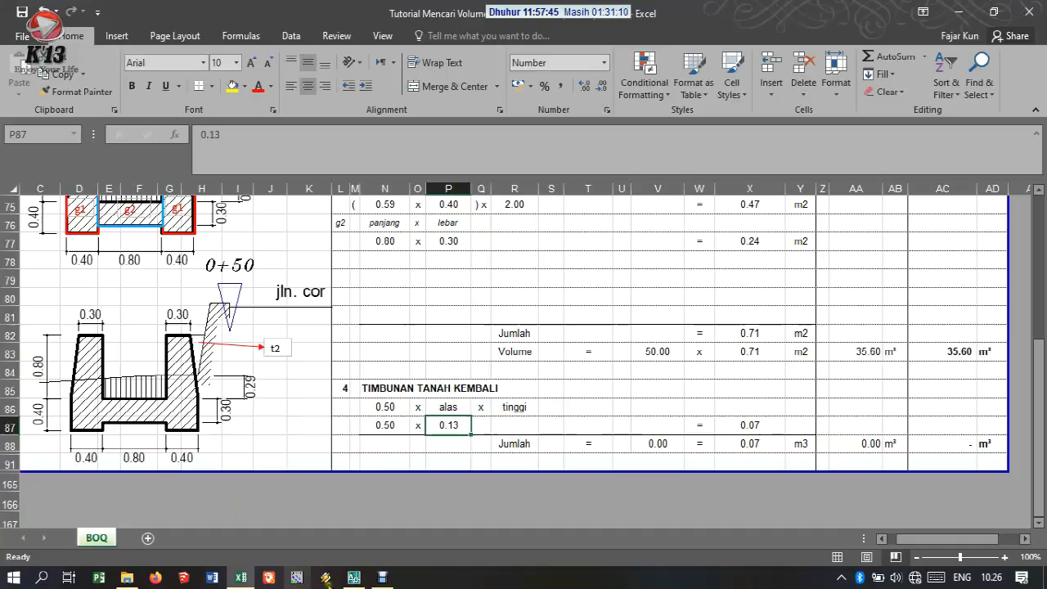
Step: Check the backfill width in the AutoCAD drawing and enter 0.18 as alas in P87, followed by x in Q87
left_click(353, 578)
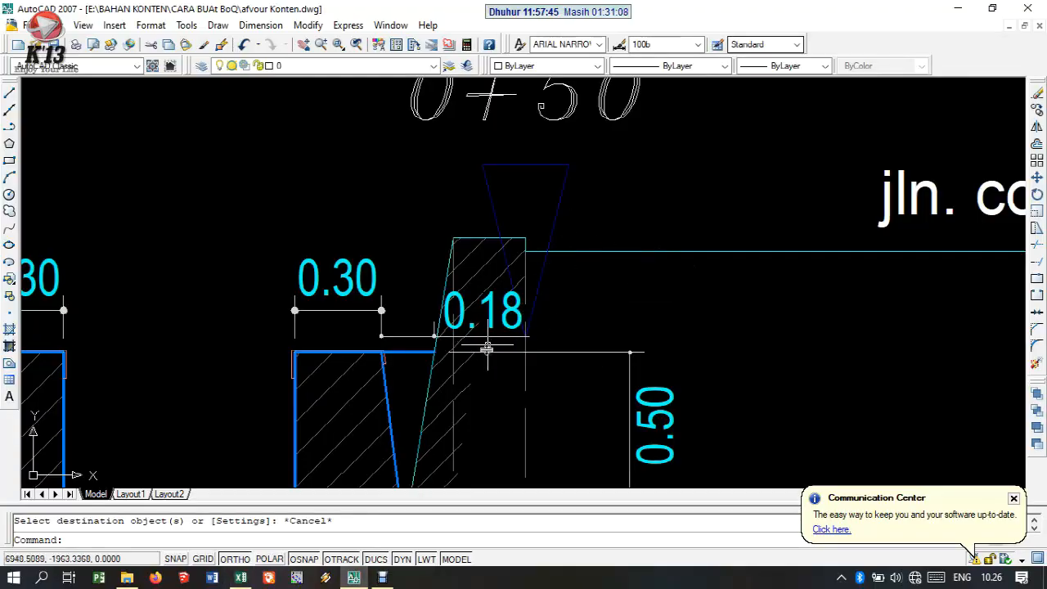
key("alt+Tab")
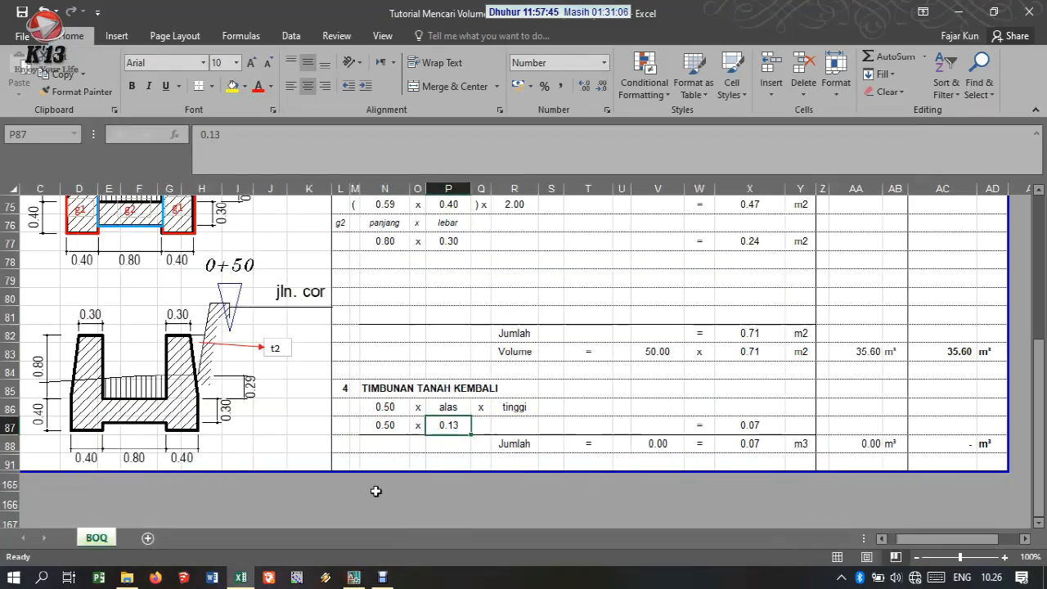
type(".1")
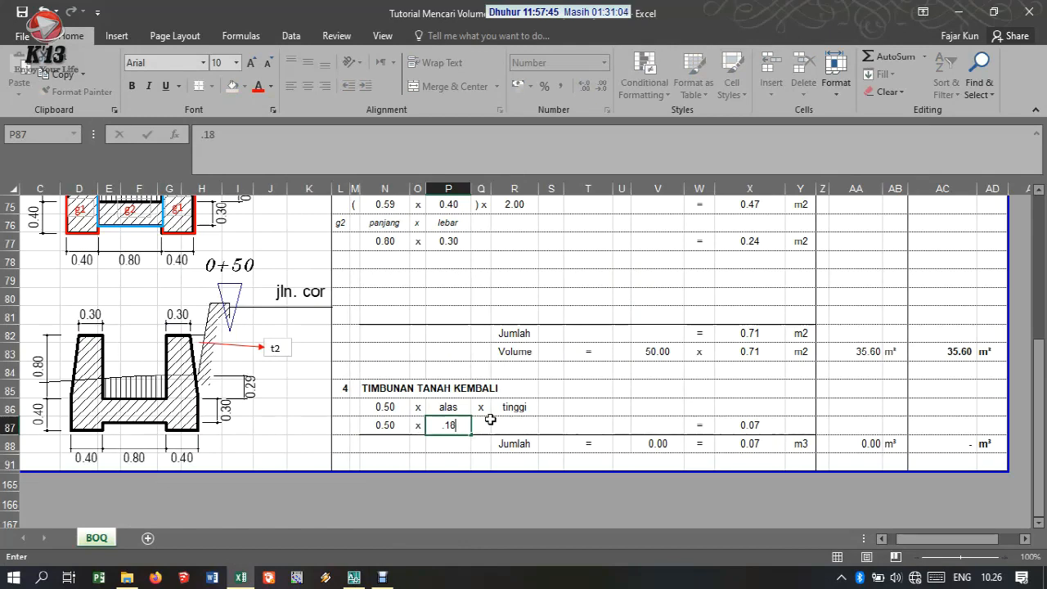
left_click(492, 422)
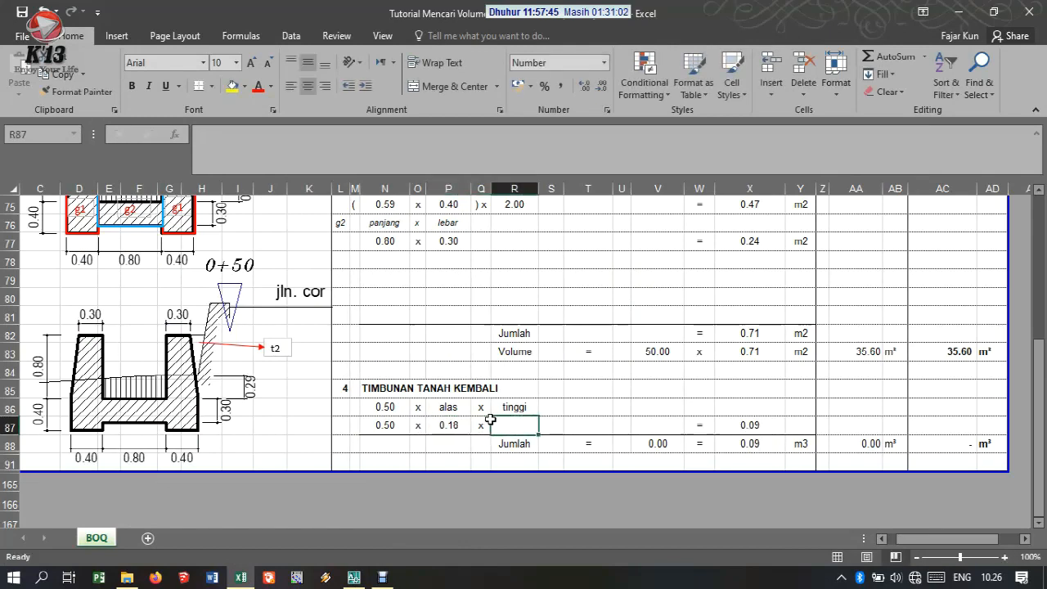
Step: Check the backfill height in the AutoCAD drawing and enter 0.50 as tinggi in R87 of the BOQ
key("alt+Tab")
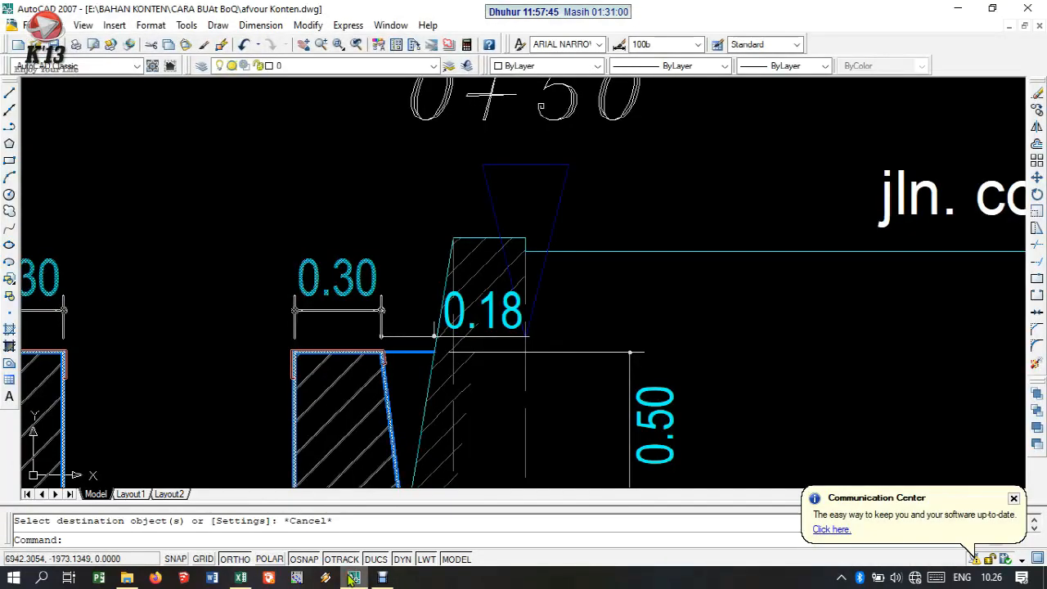
key("alt+Tab")
key("alt+Tab")
scroll(533, 346, "down", 3)
scroll(569, 320, "up", 3)
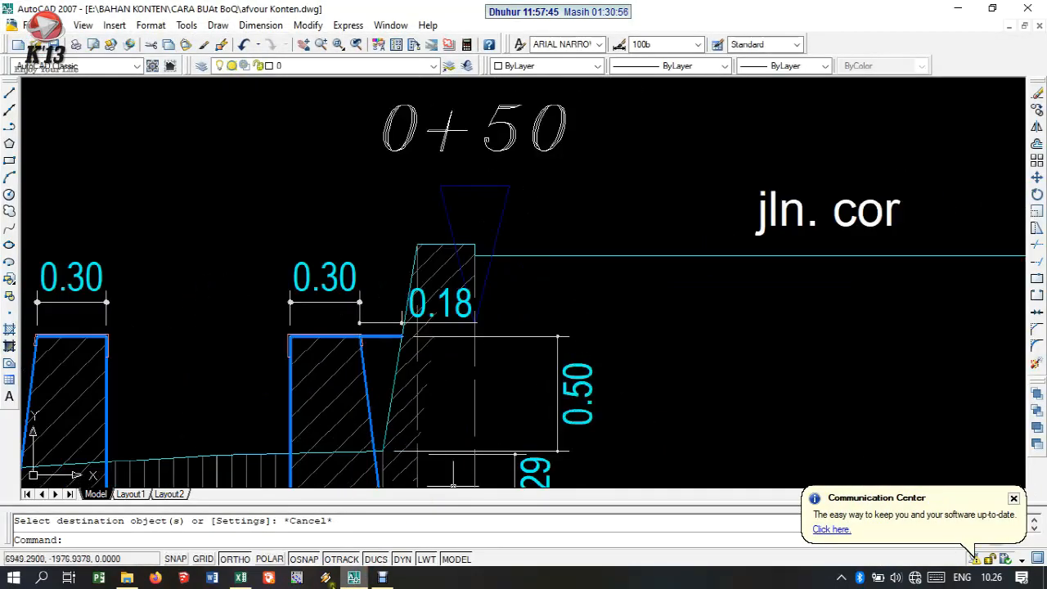
left_click(241, 577)
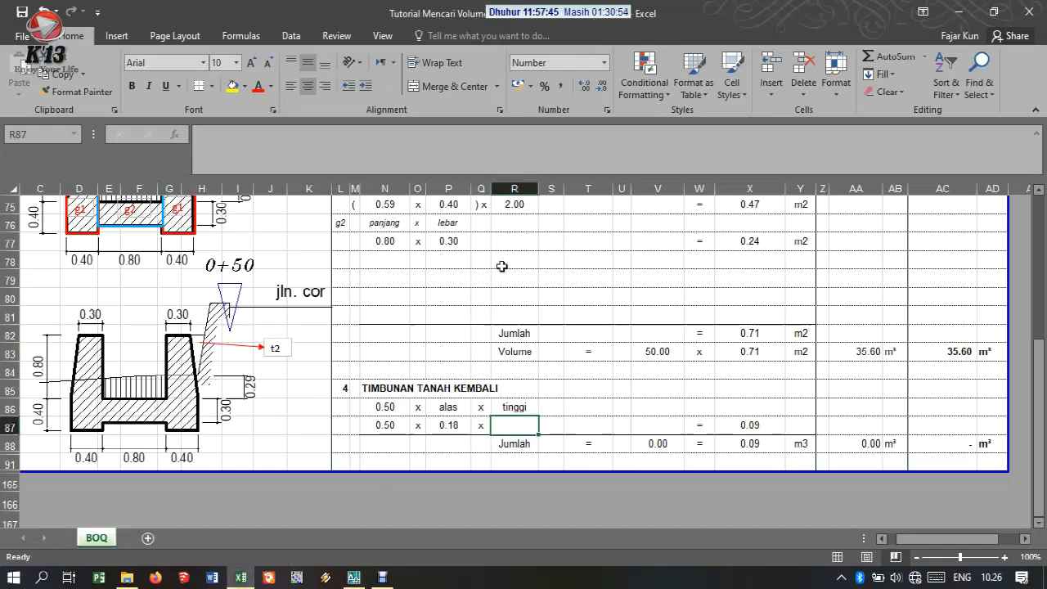
type(".")
key("Tab")
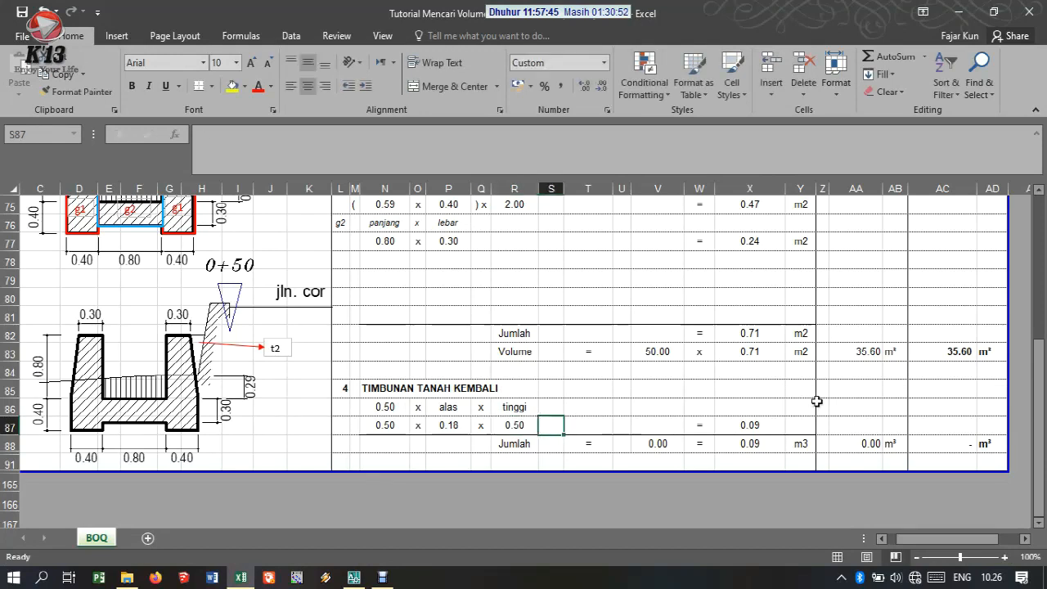
Step: Extend the Timbunan area formula in X87 to include tinggi, making it =N87*P87*R87
left_click(769, 424)
double_click(769, 421)
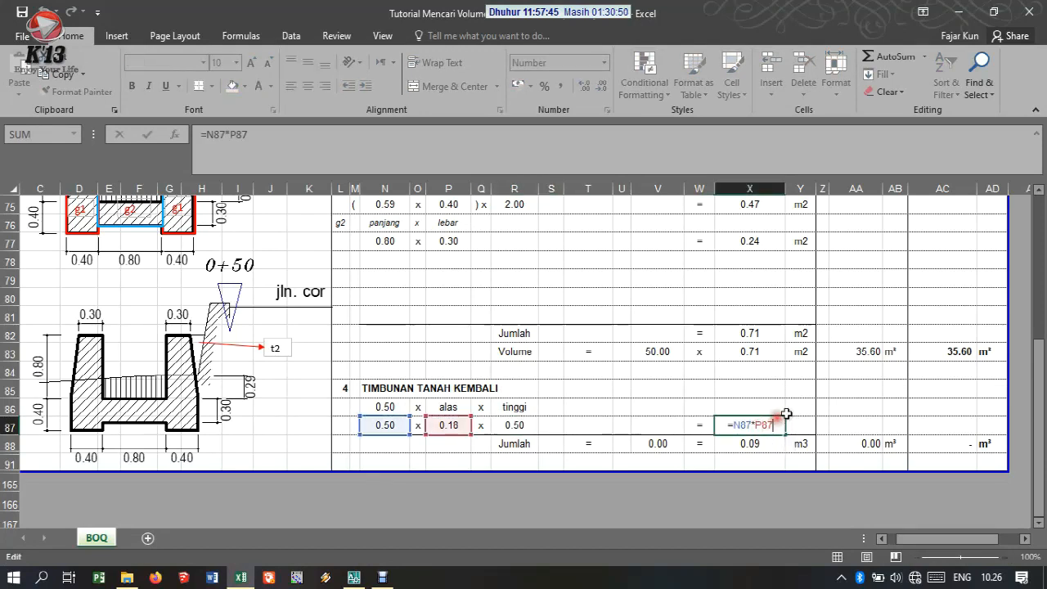
type("*")
left_click(522, 425)
key("Return")
Step: Total the Timbunan area in X88 with =SUM(X86:X87) and replace the equals sign in W88 with x
left_click(650, 443)
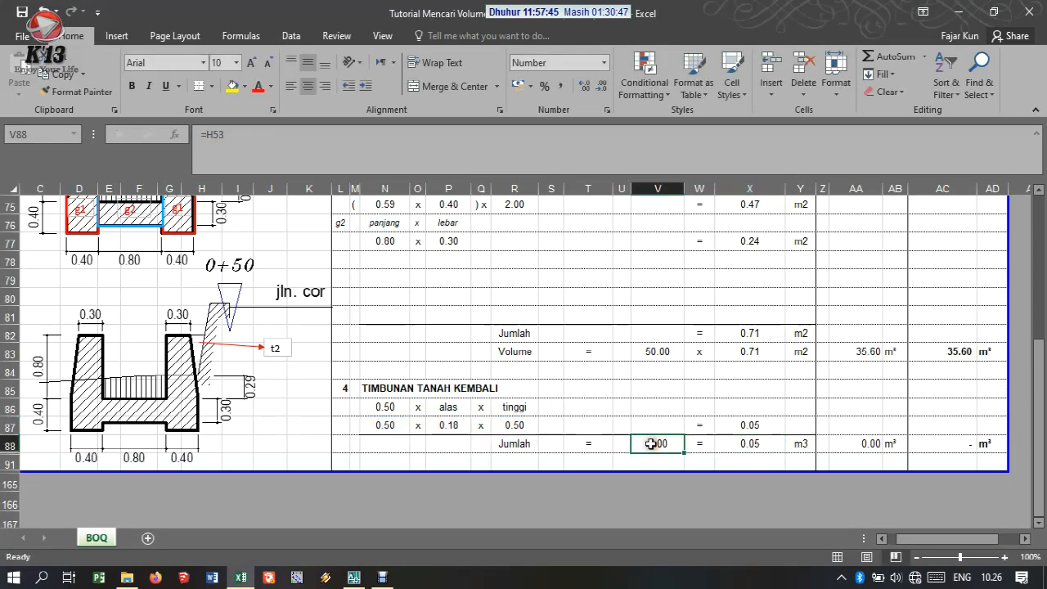
left_click(744, 442)
key("alt+equal")
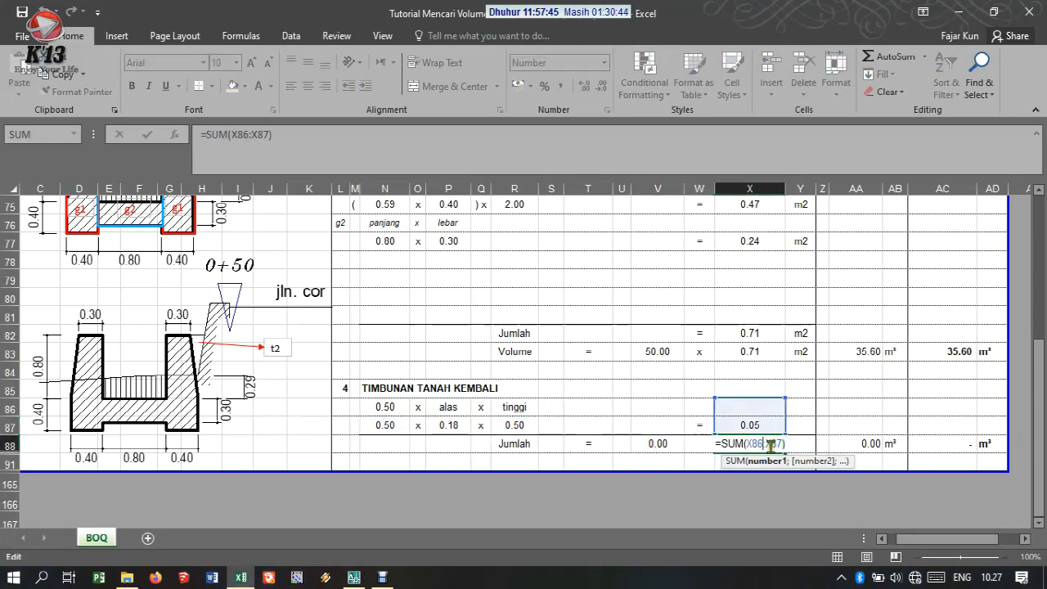
key("Return")
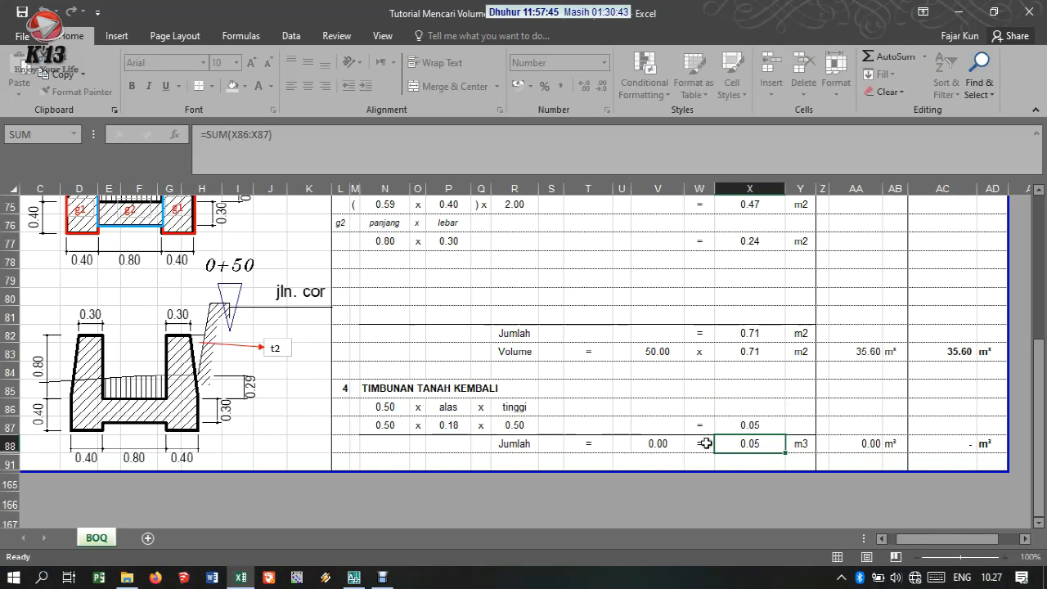
left_click(705, 444)
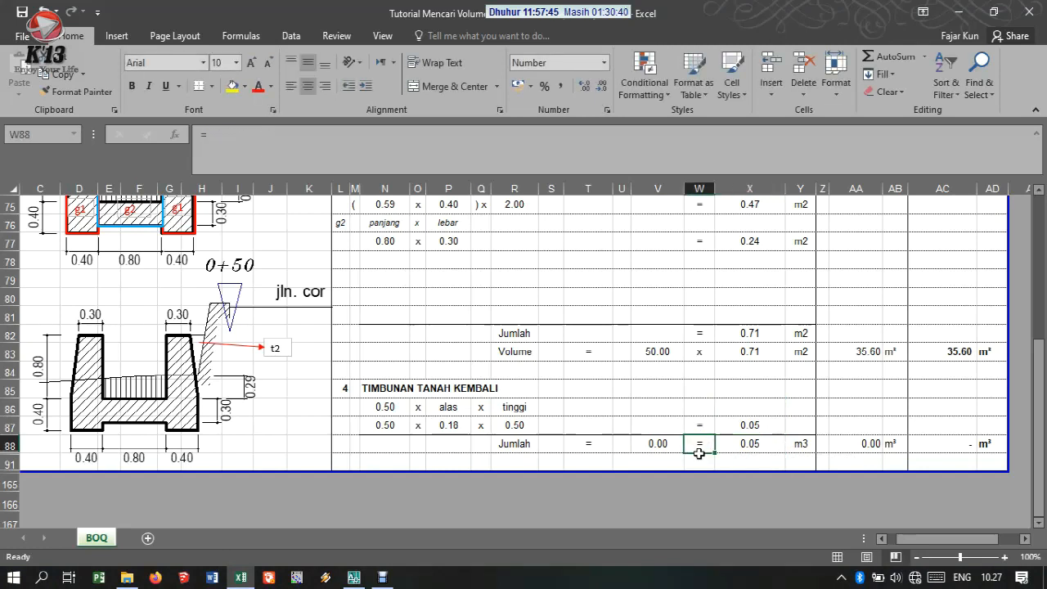
type("x")
left_click(687, 403)
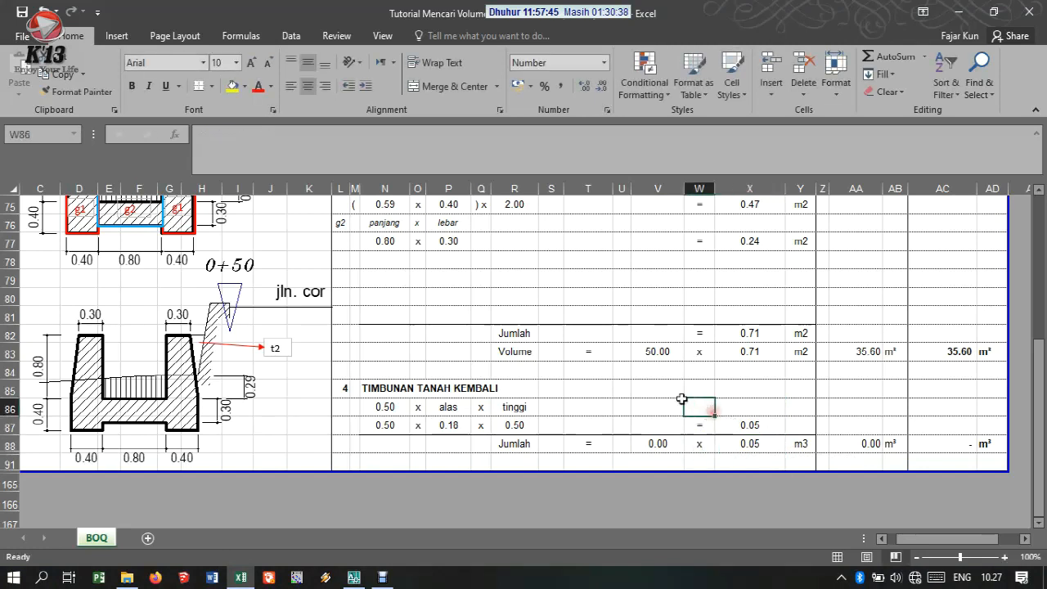
Step: Link V88 to the Panjang pasangan length of the Hm 00+50 s/d 01+00 section and check the volume formula in AA88
left_click(667, 439)
type("=")
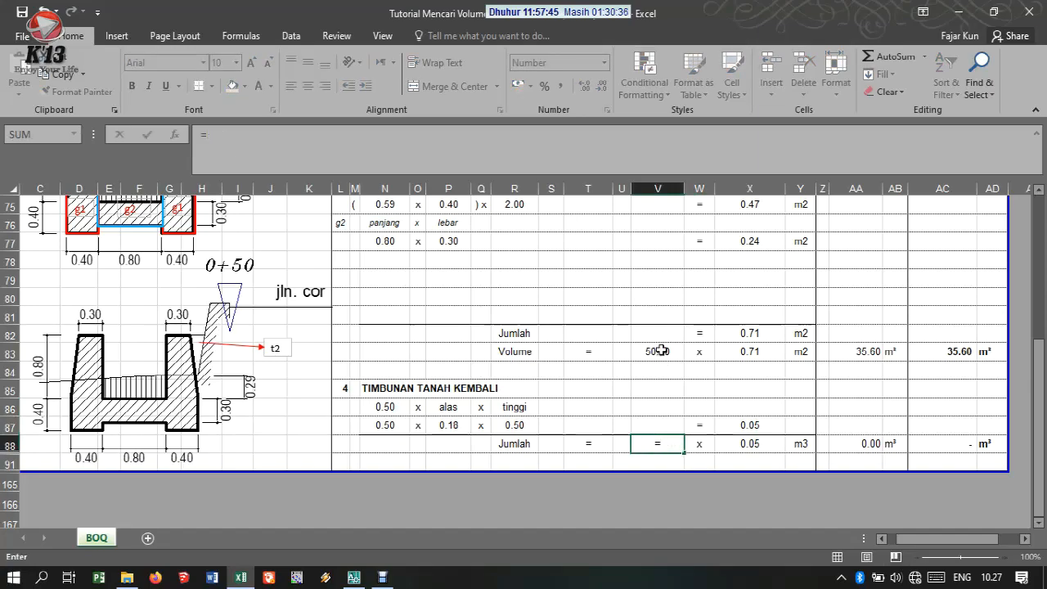
scroll(315, 338, "up", 5)
scroll(315, 338, "up", 6)
left_click(207, 397)
key("Return")
scroll(240, 377, "down", 6)
scroll(240, 377, "down", 6)
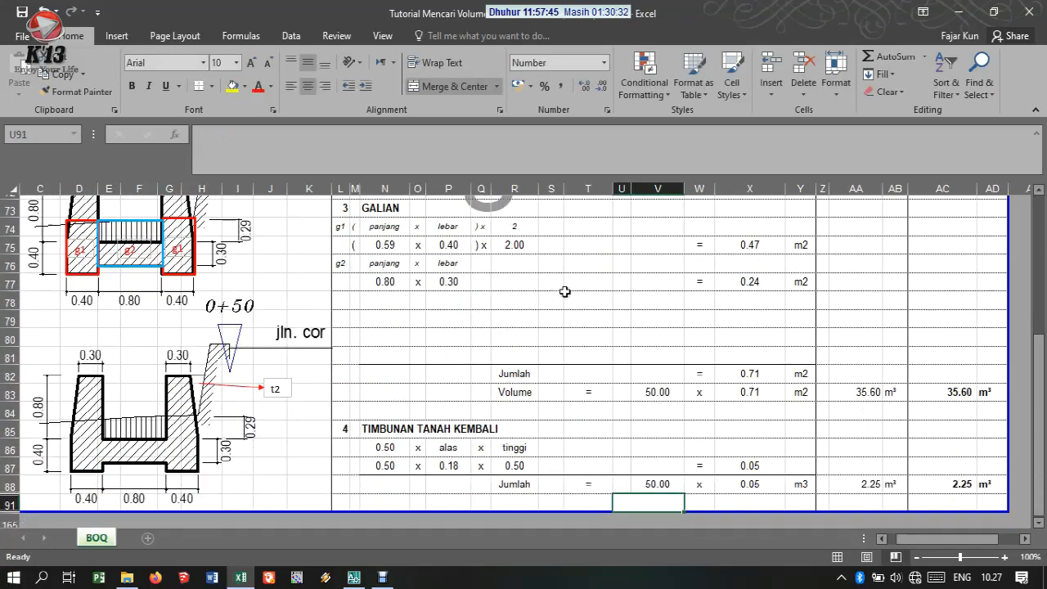
left_click(857, 390)
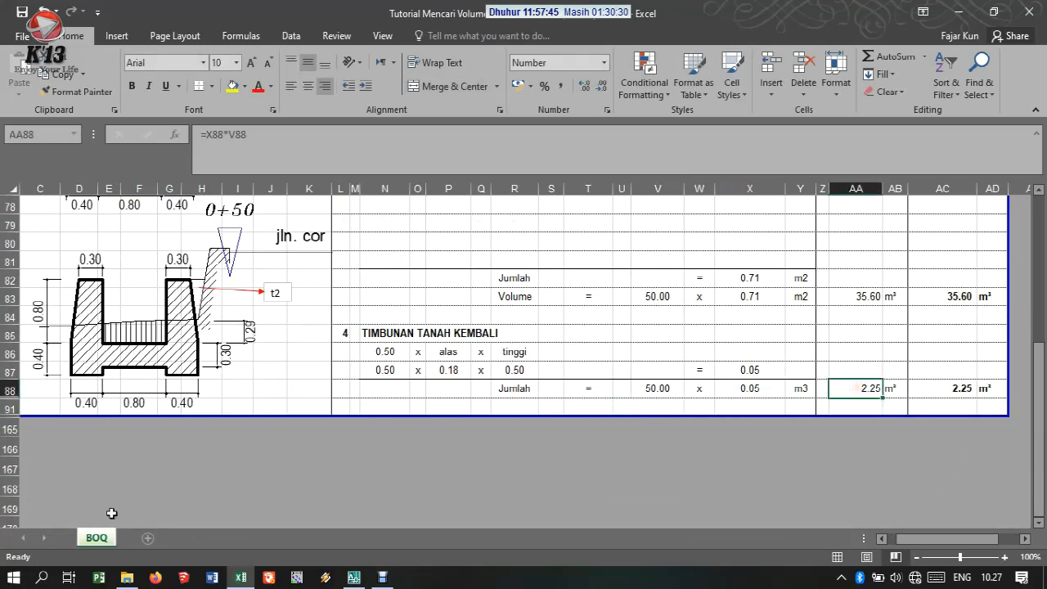
Step: Add a new worksheet after BOQ and rename it Rekap.. for the volume recapitulation
left_click(150, 539)
right_click(141, 539)
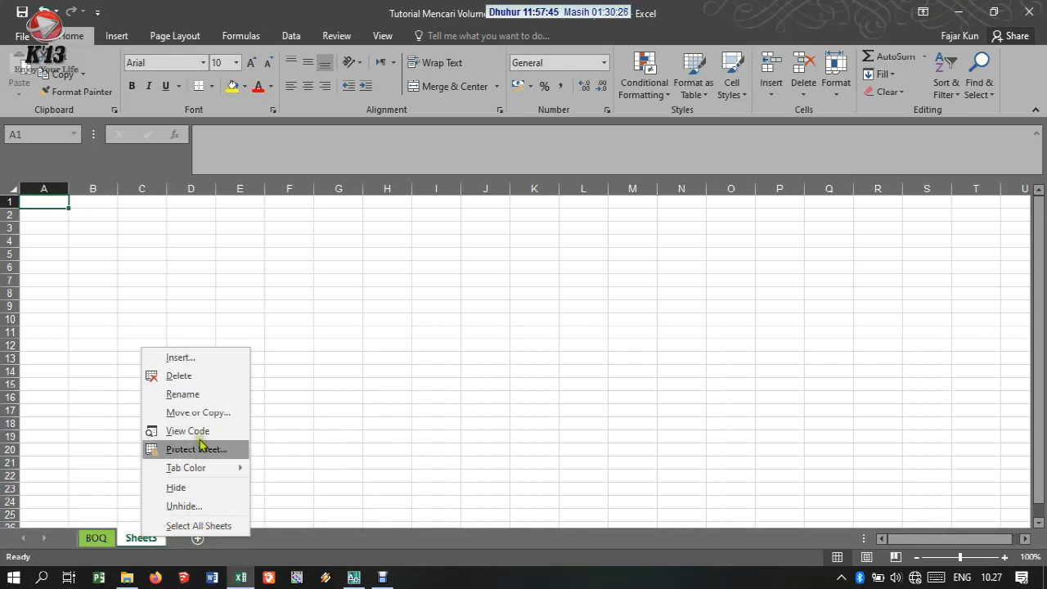
left_click(188, 395)
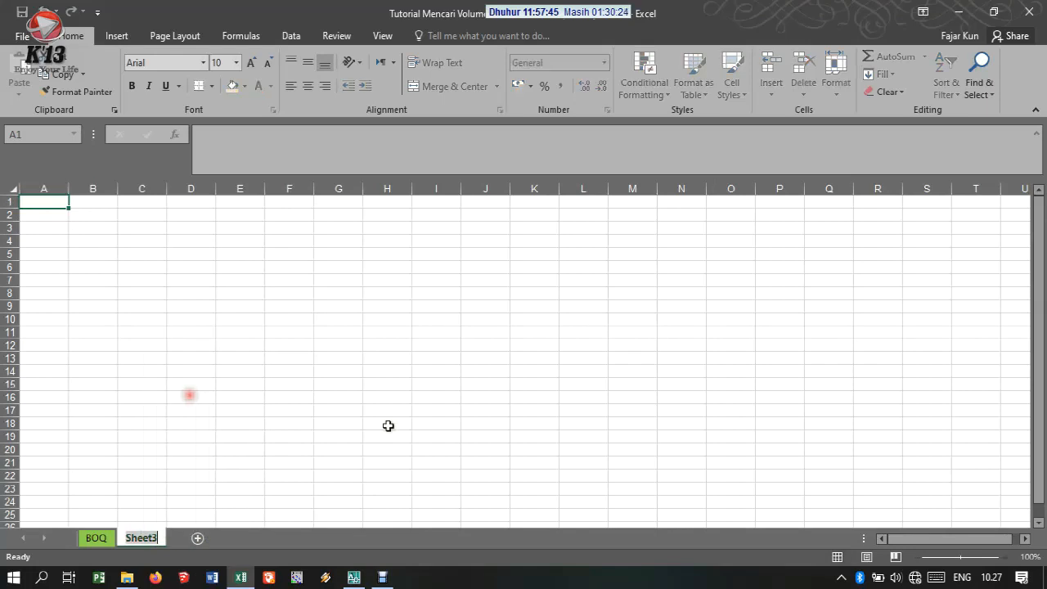
type("R")
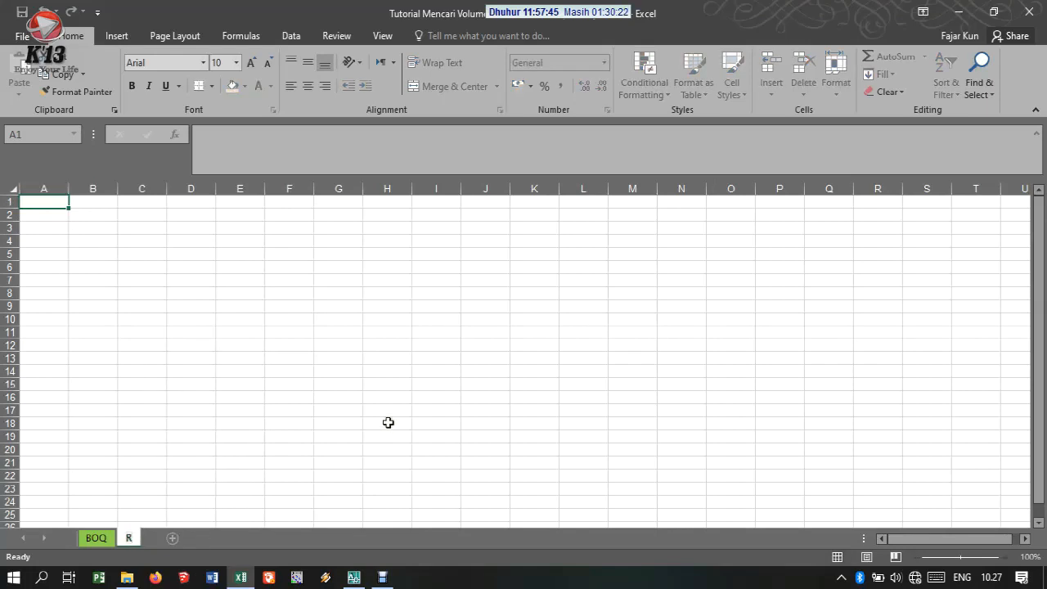
type("ekap..")
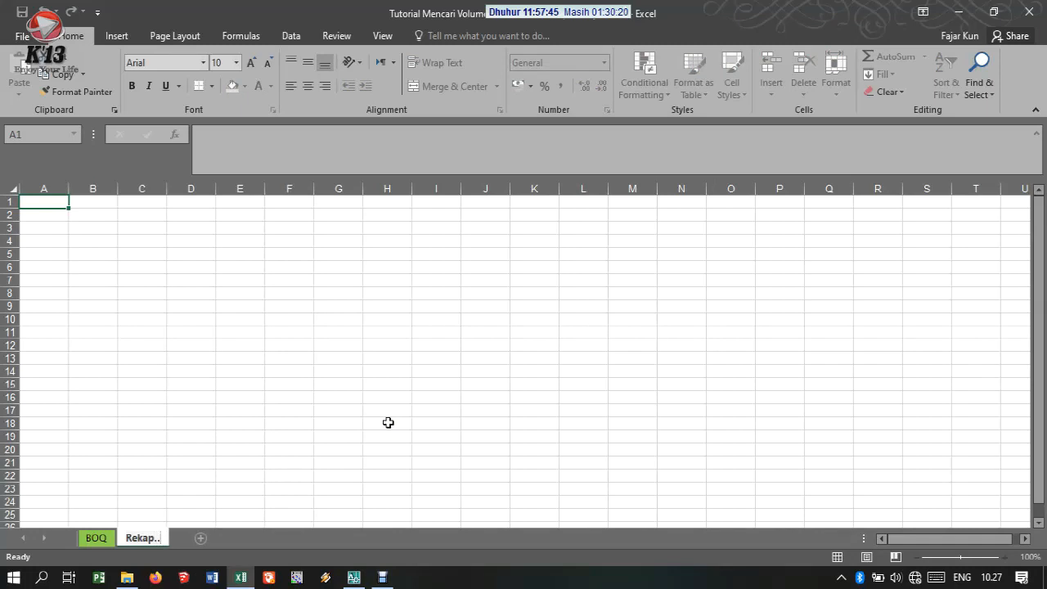
left_click(387, 422)
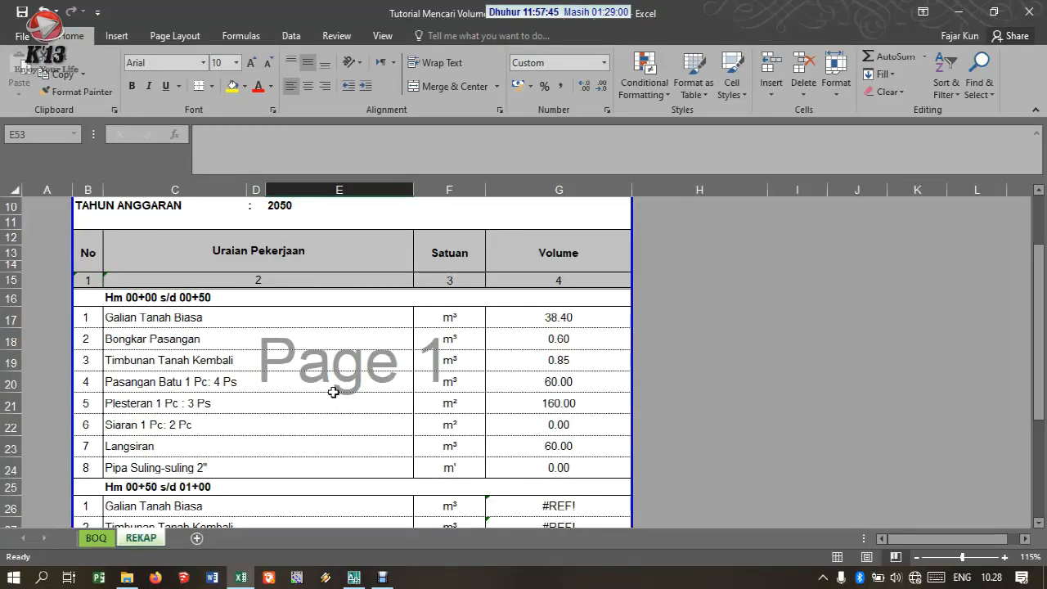
Step: Review the REKAP sheet's project header and the work items listed for both Hm sections, comparing with the BOQ sheet
scroll(336, 376, "up", 3)
left_click(401, 338)
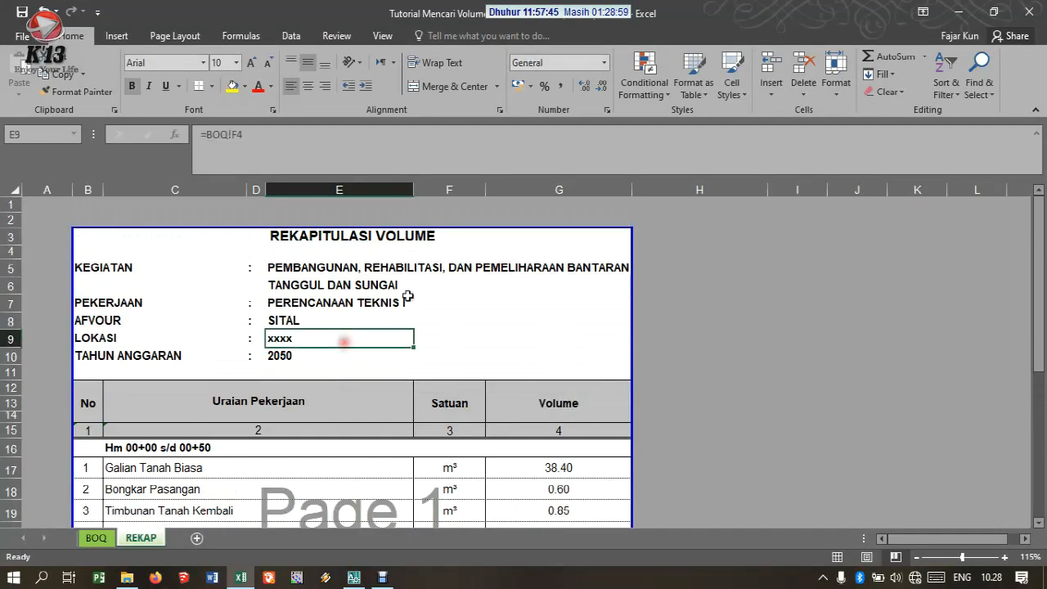
scroll(409, 311, "down", 2)
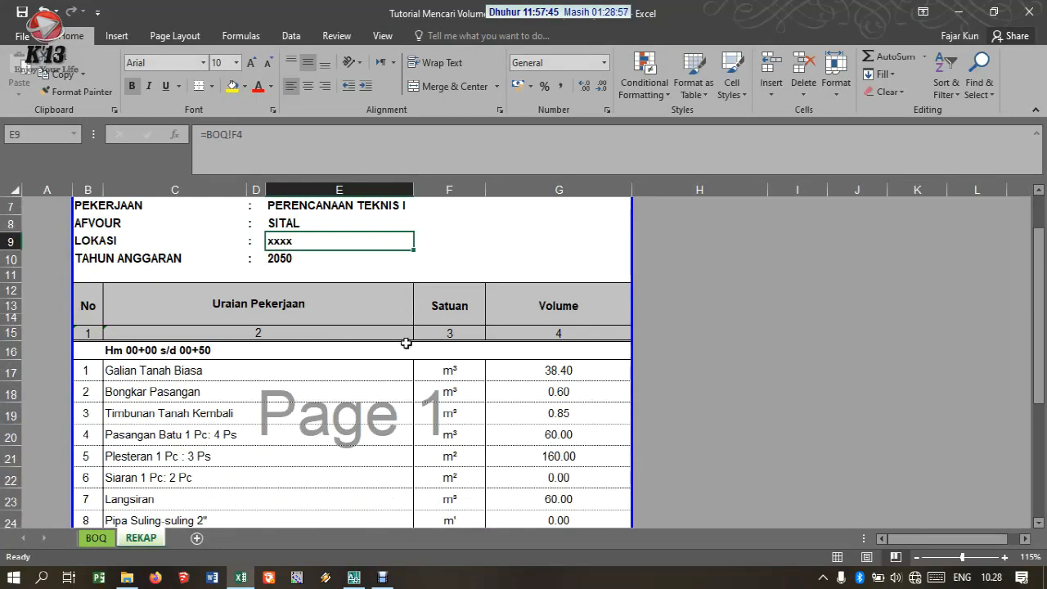
scroll(352, 335, "up", 2)
scroll(303, 330, "down", 6)
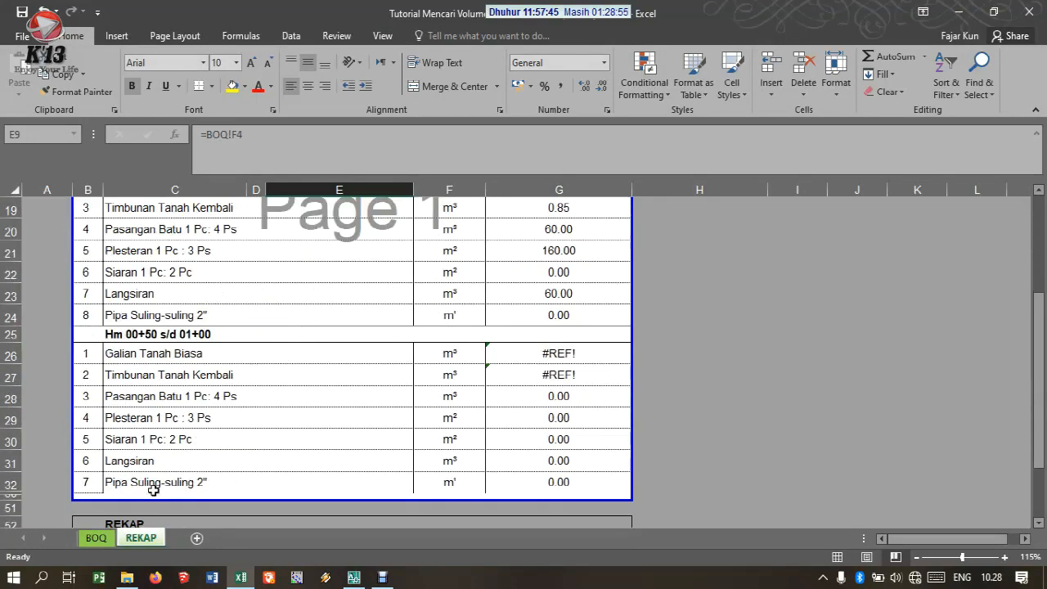
left_click(98, 537)
left_click(140, 537)
scroll(273, 428, "up", 6)
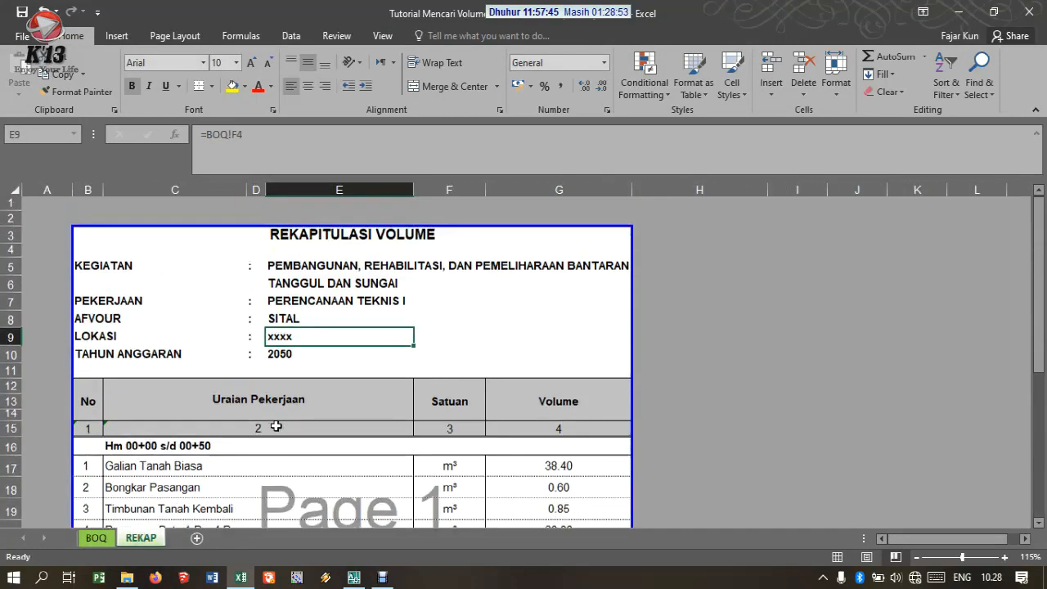
scroll(312, 375, "down", 4)
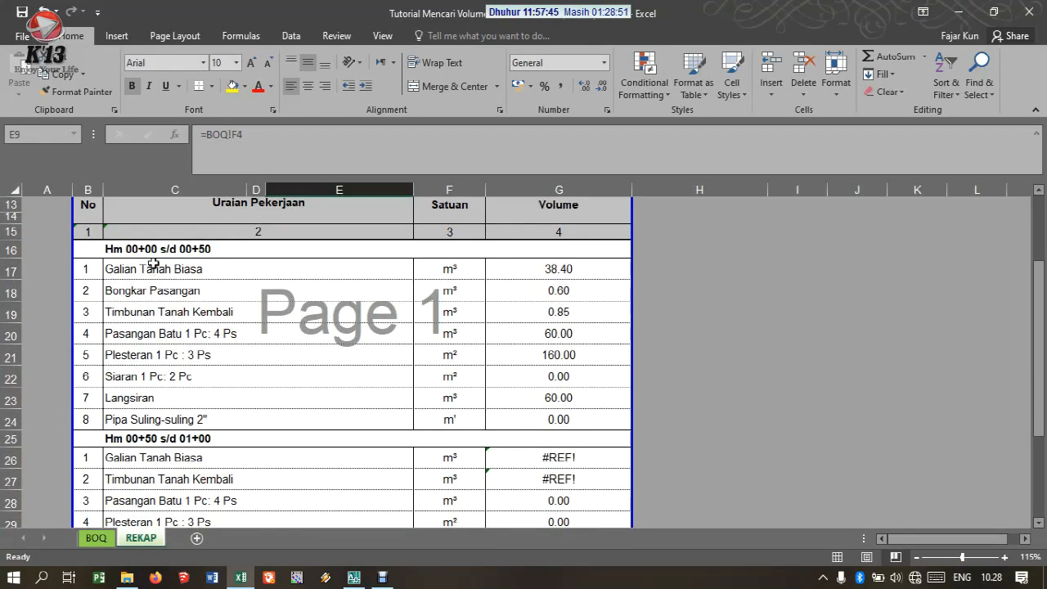
Step: Link the Galian Tanah Biasa volume in G17 of REKAP to the Galian total with =BOQ!AC40
left_click(561, 276)
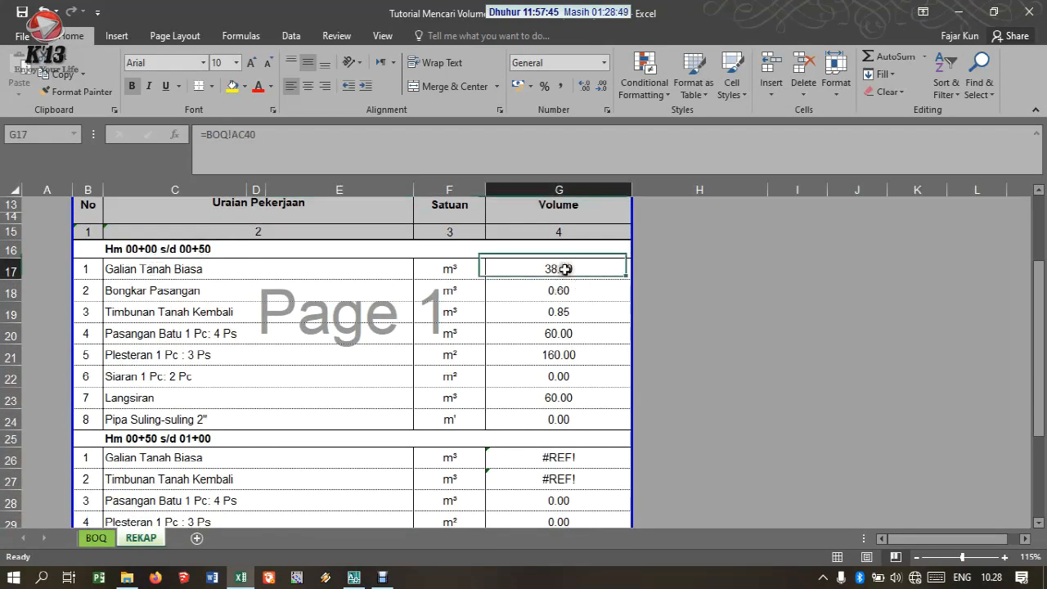
type("=")
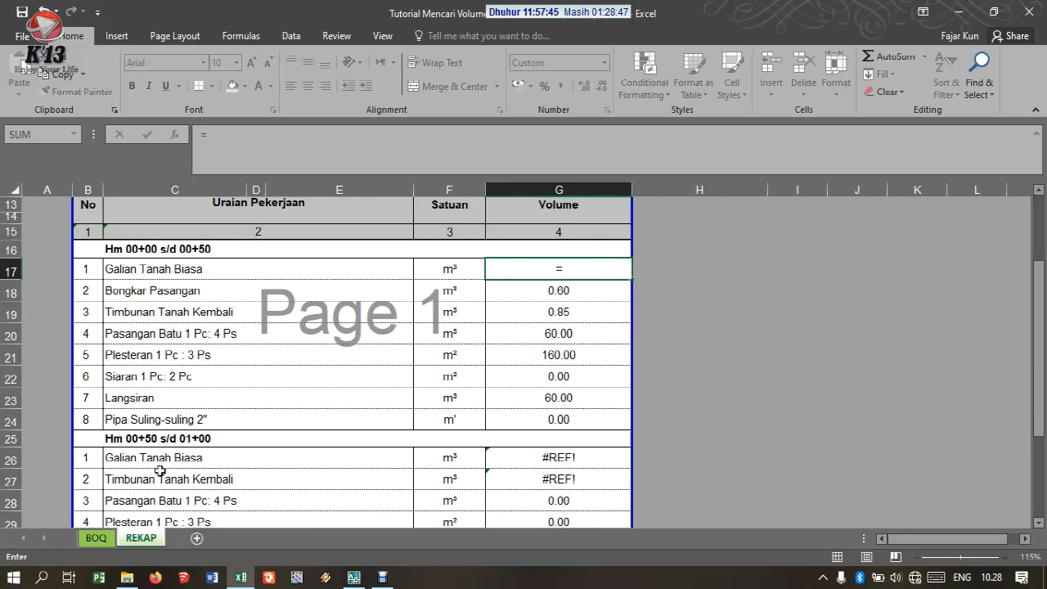
left_click(96, 538)
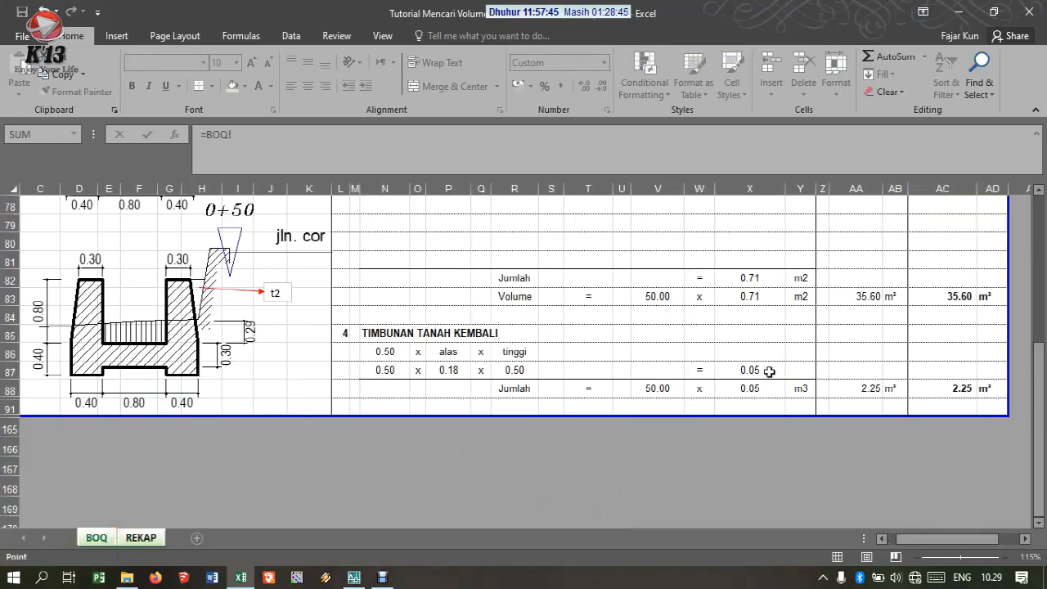
scroll(883, 385, "up", 20)
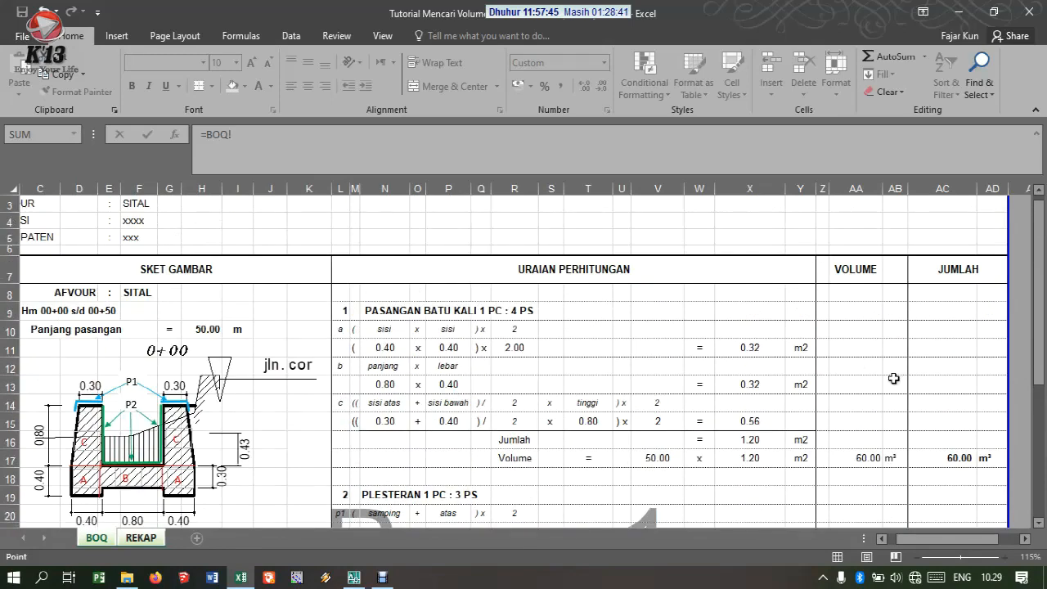
scroll(703, 397, "down", 5)
scroll(597, 364, "down", 2)
left_click(951, 443)
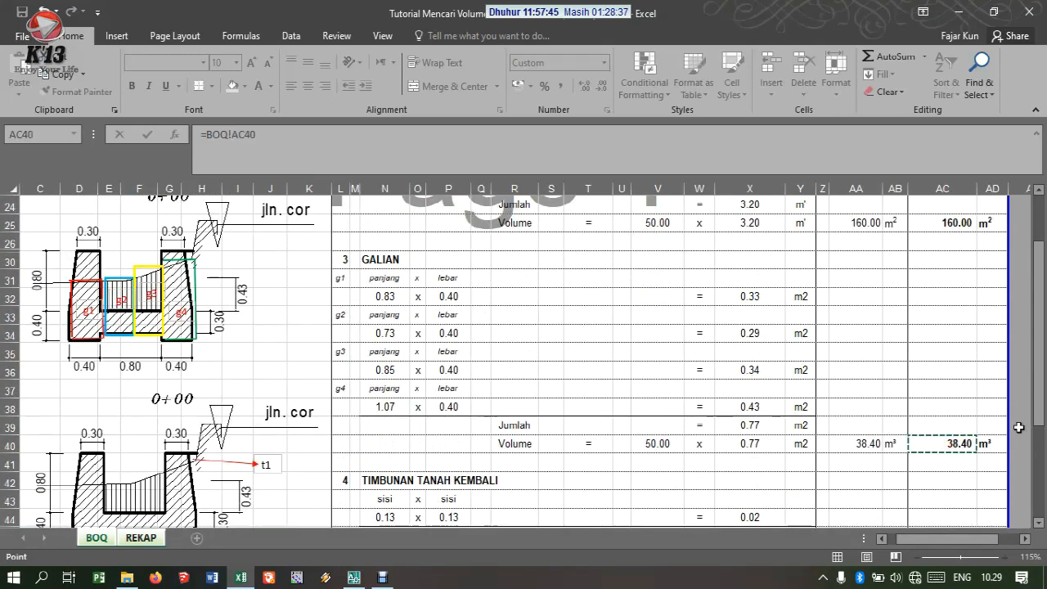
key("Return")
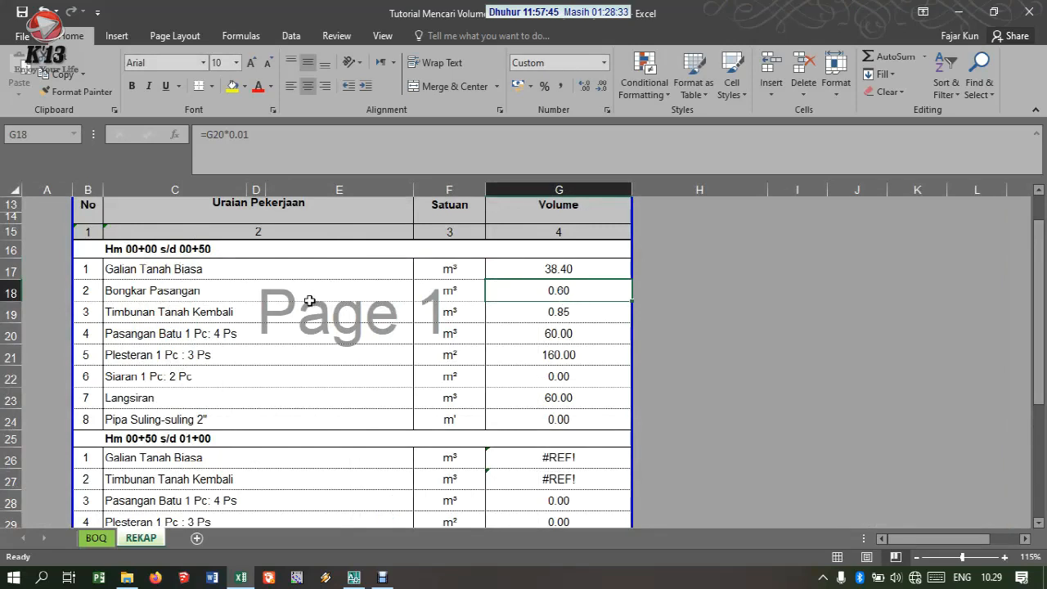
Step: Switch to AutoCAD to examine the Tabel Skop Pekerjaan in the plan drawing, and return to the REKAP sheet in Excel
left_click(353, 578)
scroll(599, 331, "down", 6)
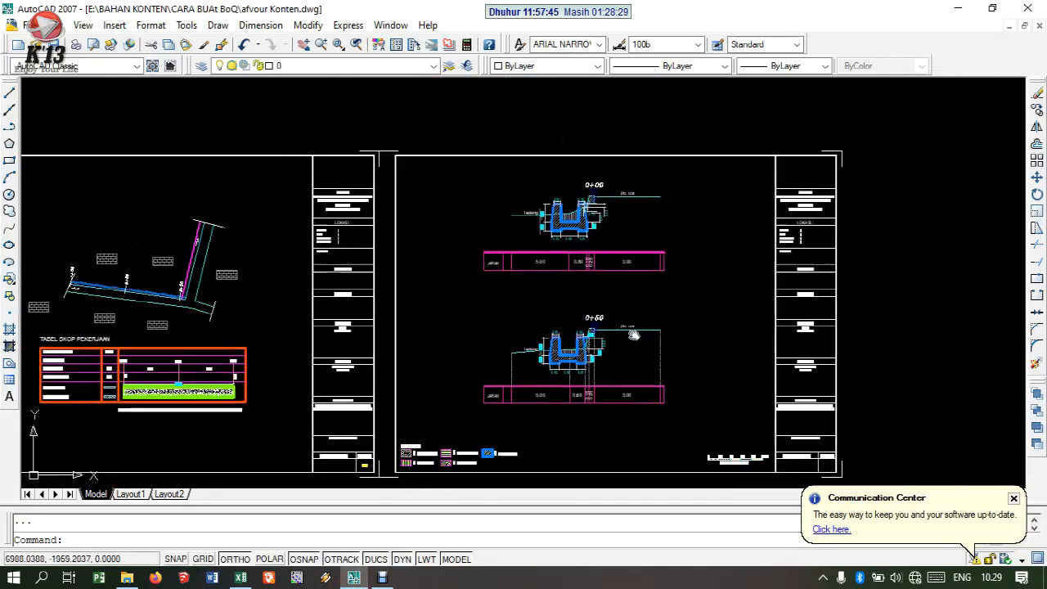
left_click_drag(147, 393, 422, 375)
scroll(422, 375, "up", 5)
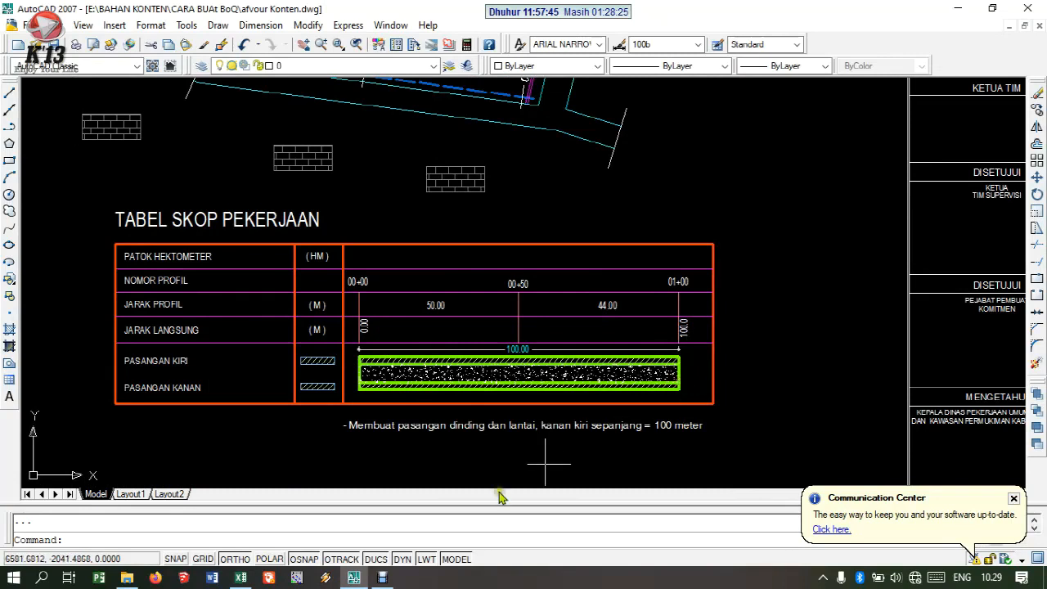
left_click(240, 578)
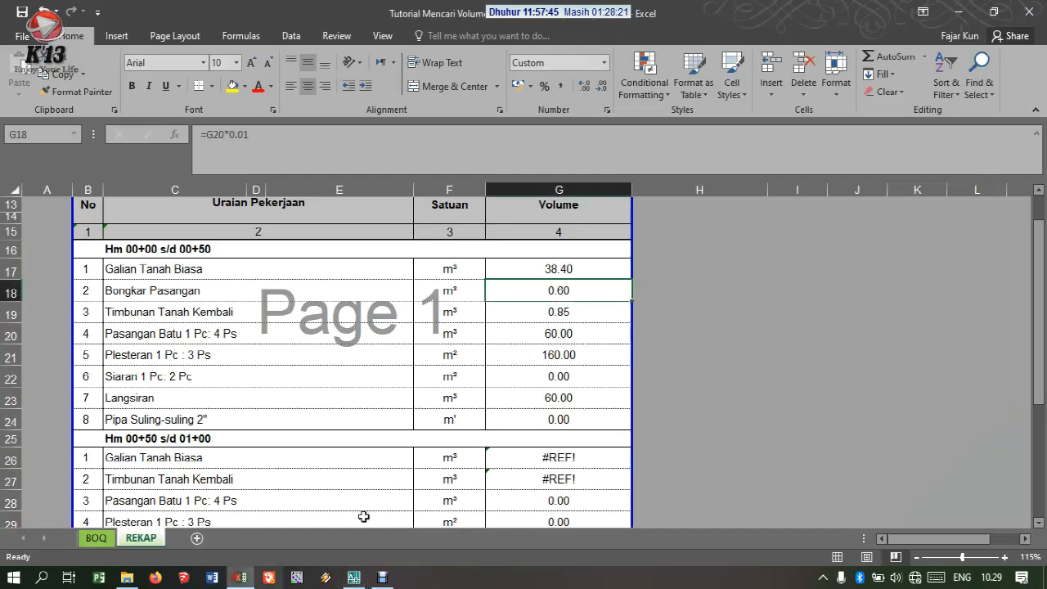
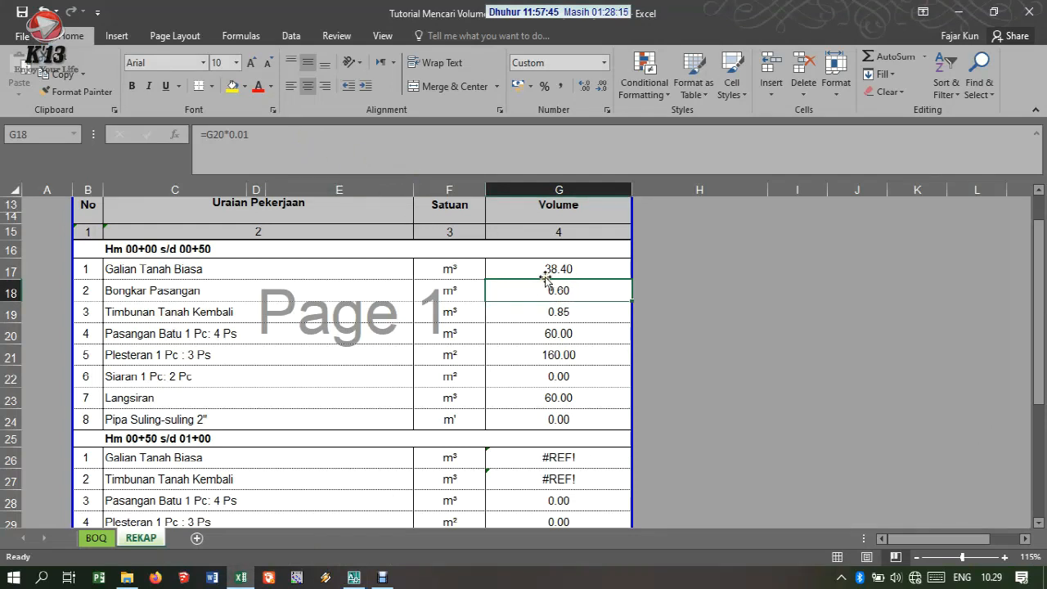
Step: Calculate =1/100 in the spare cell H18 as a scratch check and clear the cell
left_click(659, 291)
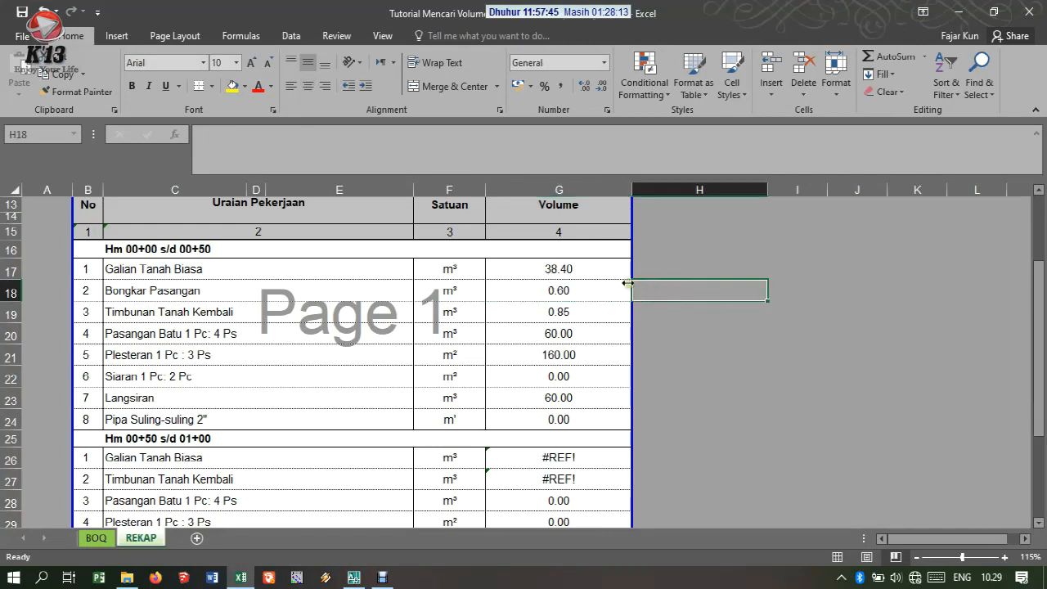
type("=1/")
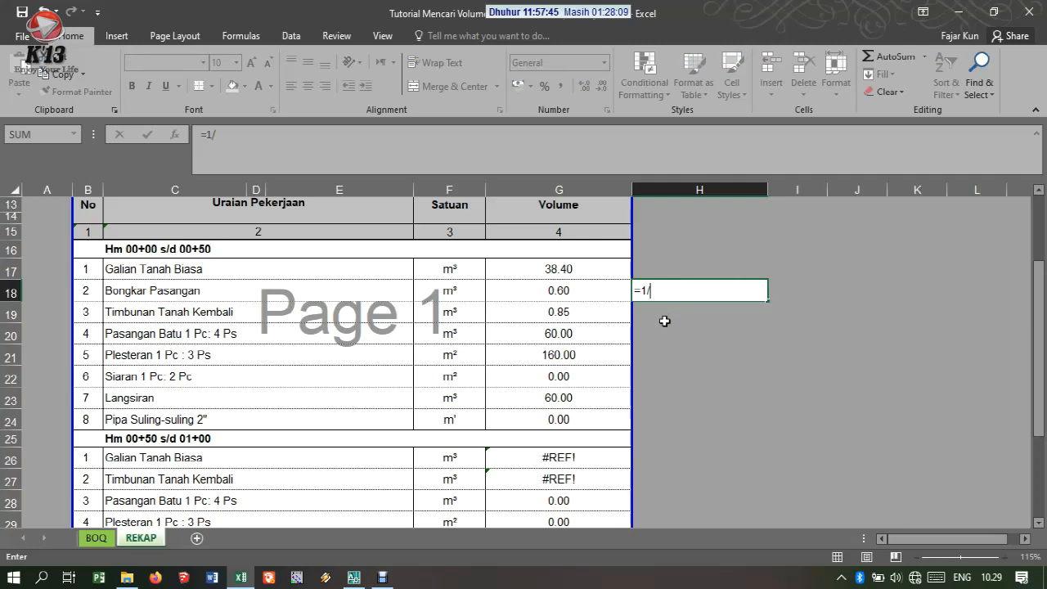
type("100")
key("Return")
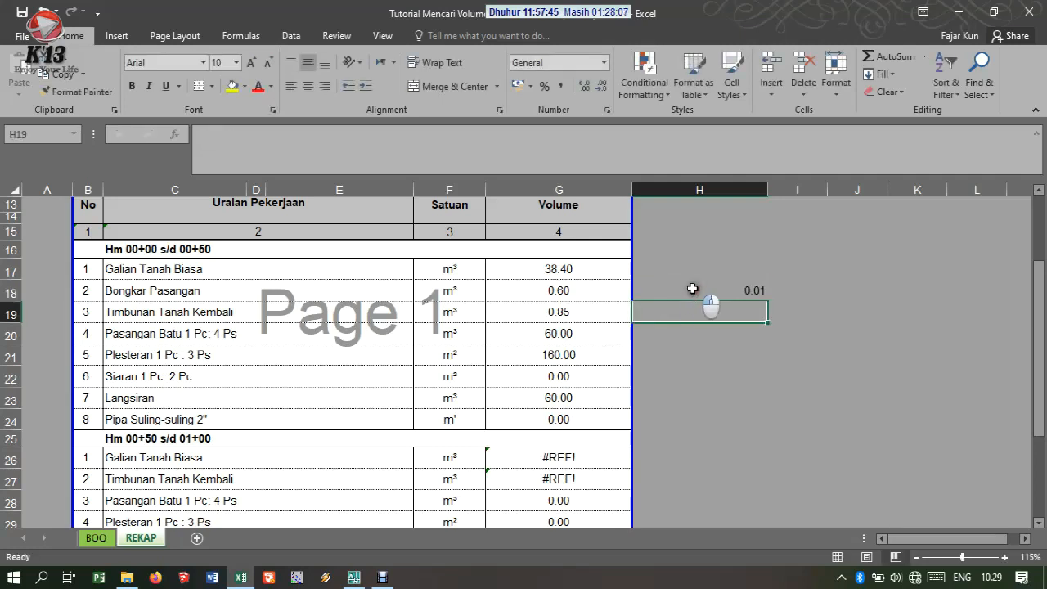
left_click(692, 291)
key("Delete")
Step: Inspect the Bongkar Pasangan volume formula in G18 and the Timbunan Tanah Kembali link in G19
left_click(577, 286)
left_click(580, 268)
left_click(584, 294)
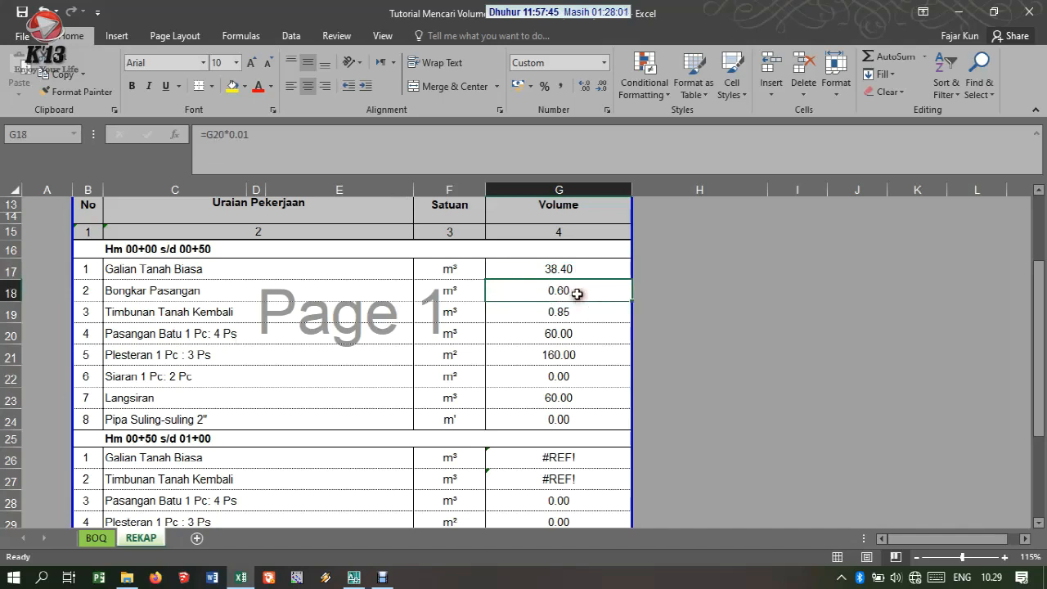
double_click(566, 296)
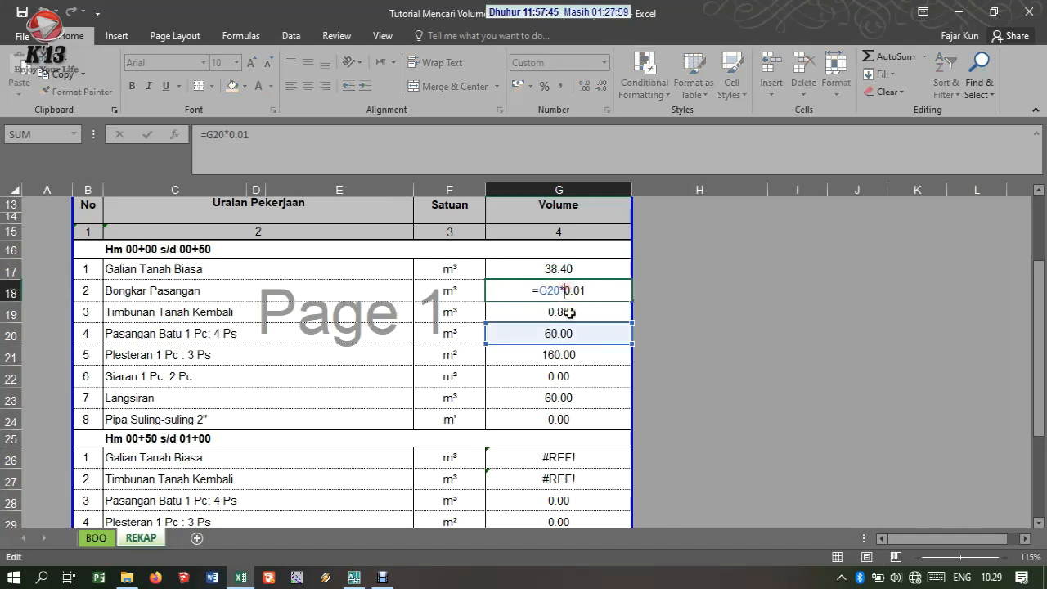
left_click(559, 313)
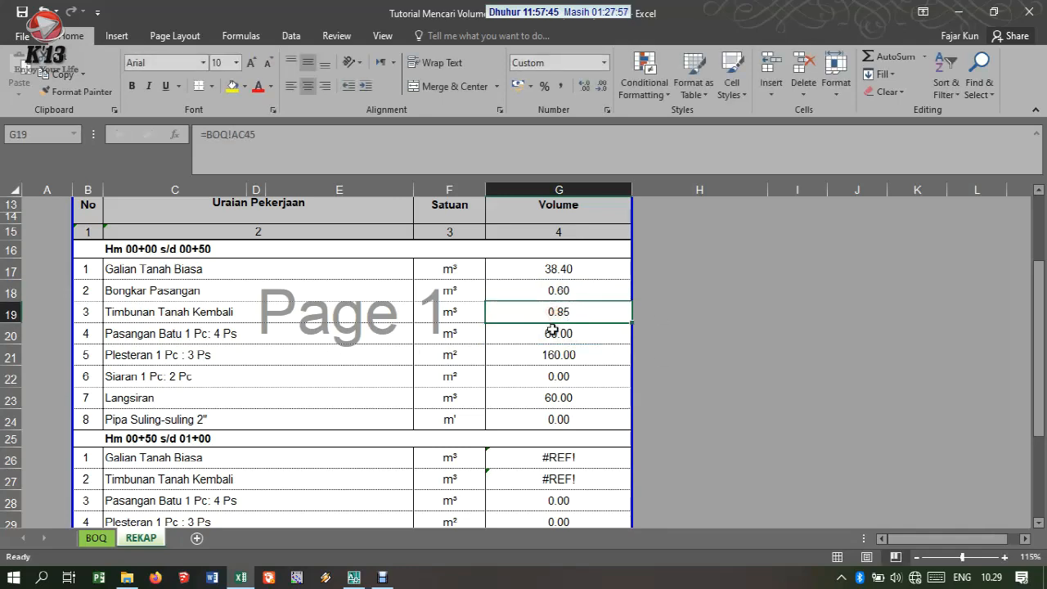
Step: Link the Timbunan Tanah Kembali volume in G19 of REKAP to the backfill total with =BOQ!AC45
type("=")
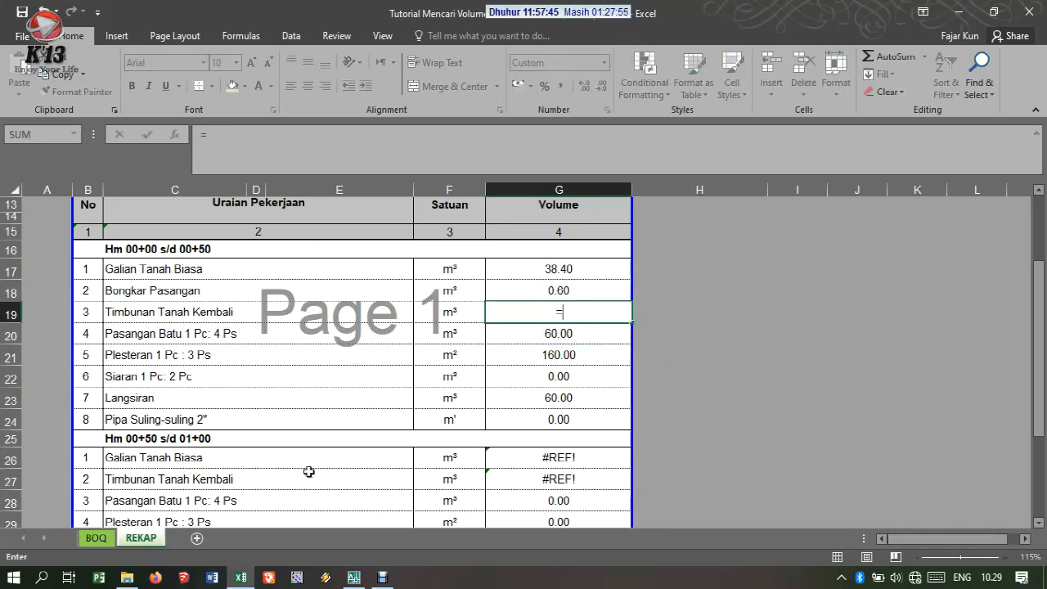
left_click(96, 537)
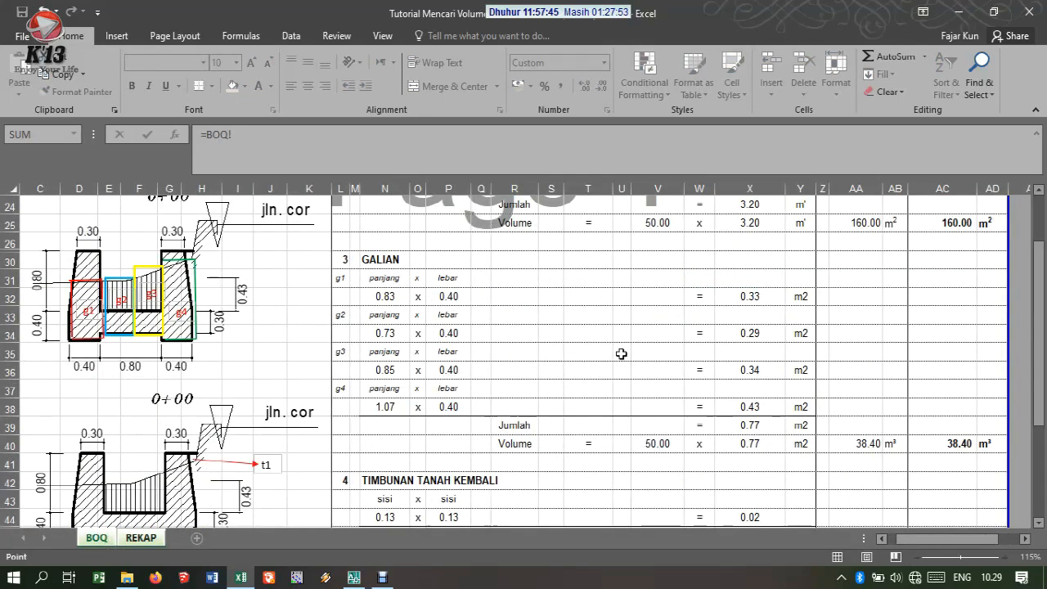
scroll(701, 421, "down", 2)
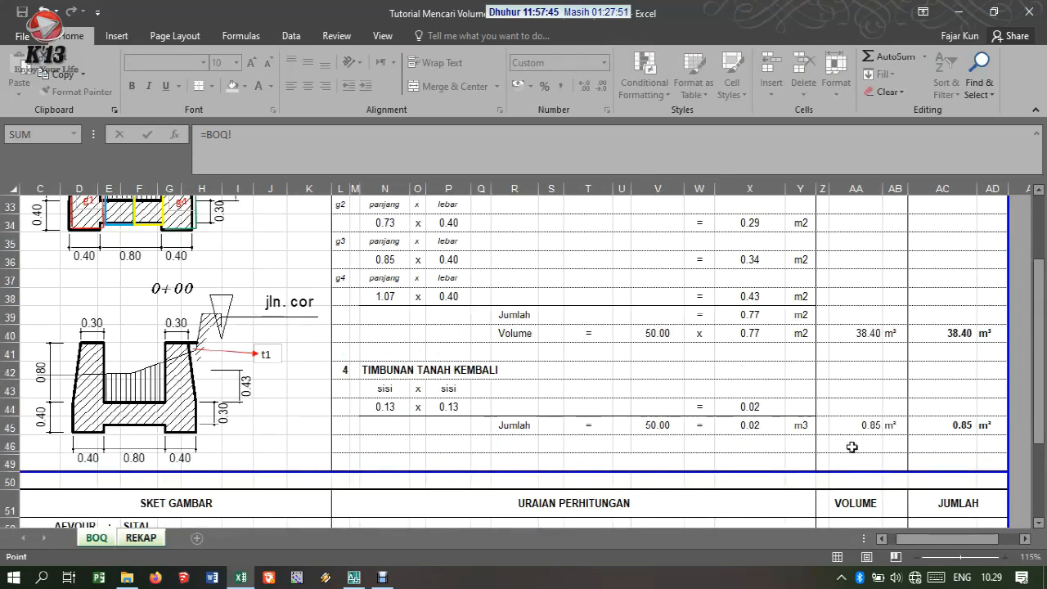
left_click(959, 423)
key("Return")
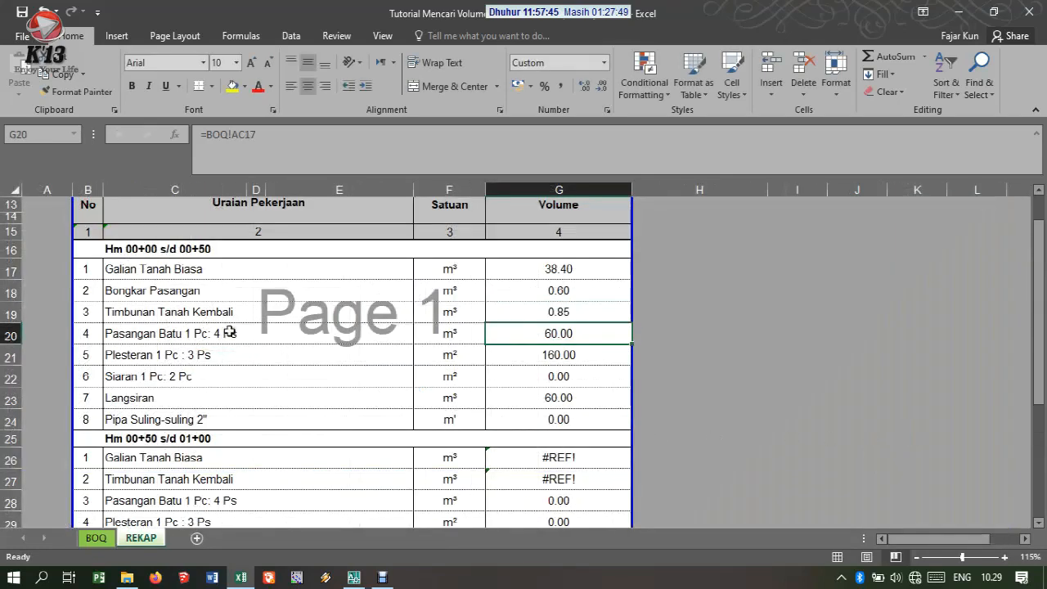
Step: Link the Pasangan Batu volume in G20 of REKAP to the masonry total with =BOQ!AC17, and dismiss the alarm notification
type("=")
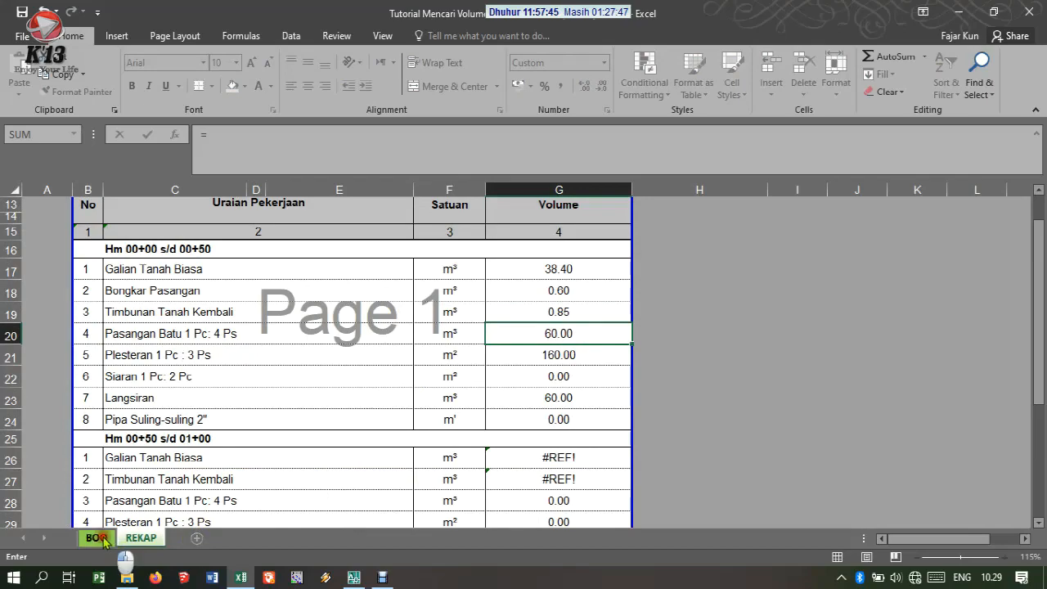
left_click(97, 537)
scroll(1042, 324, "up", 6)
scroll(1041, 325, "up", 1)
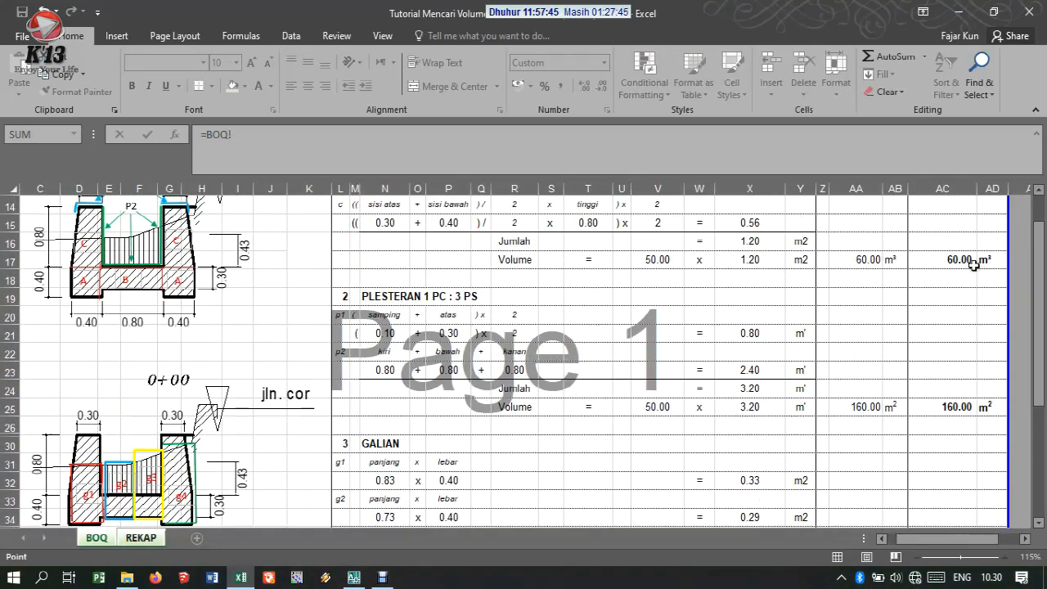
left_click(959, 260)
key("Return")
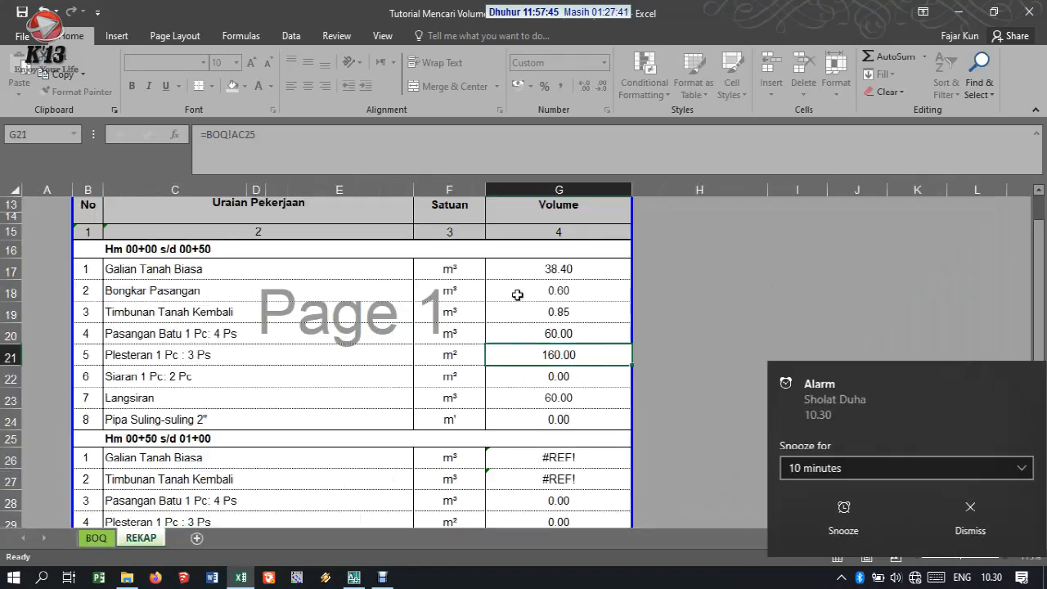
left_click(967, 527)
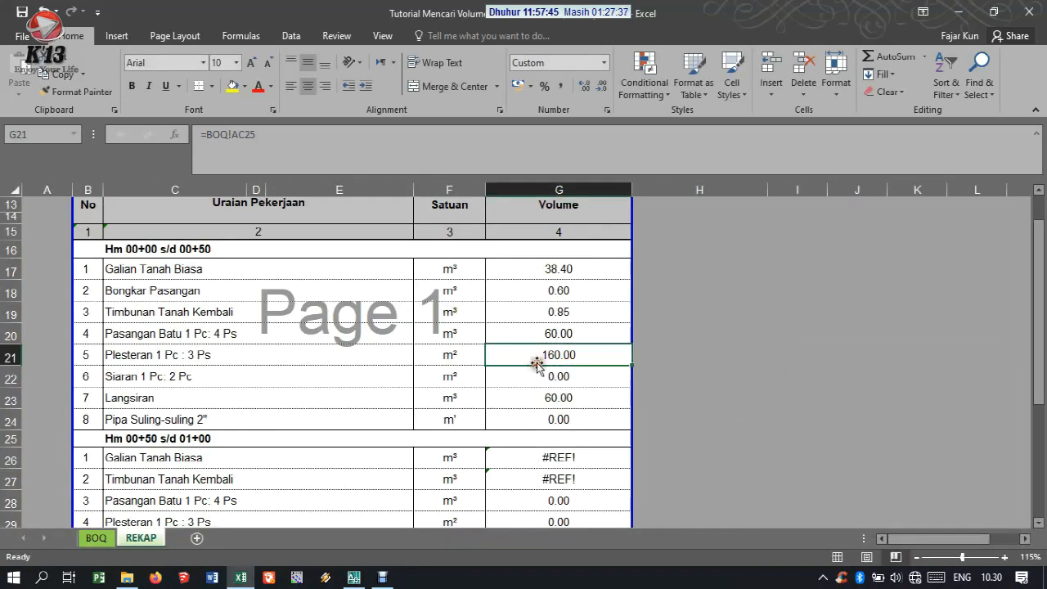
Step: Inspect the Siaran, Langsiran and Pipa Suling-suling formulas in G22 to G24 of REKAP, checking against the BOQ sheet
left_click(552, 377)
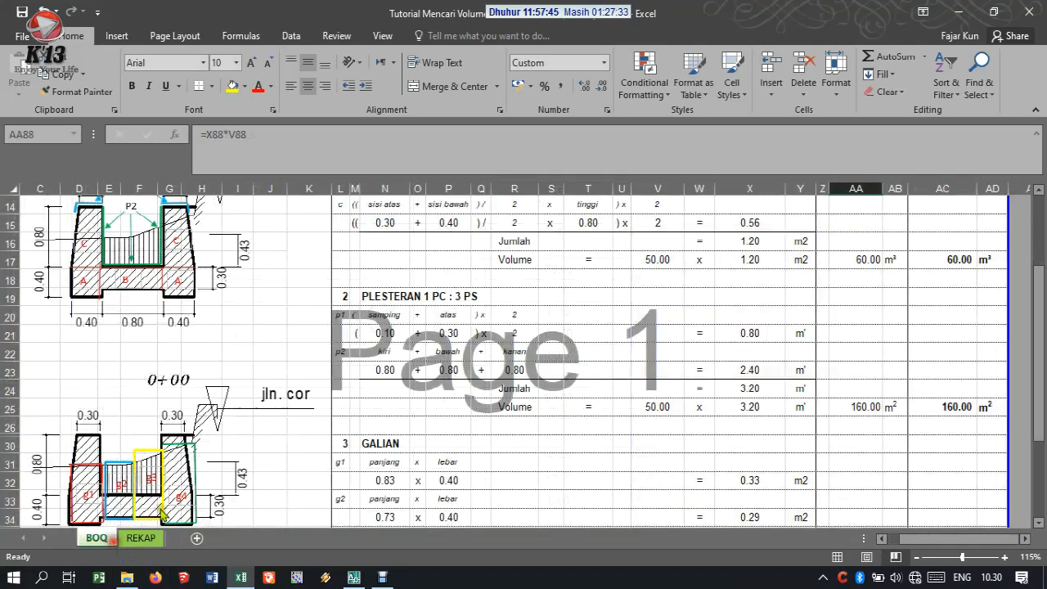
left_click(96, 538)
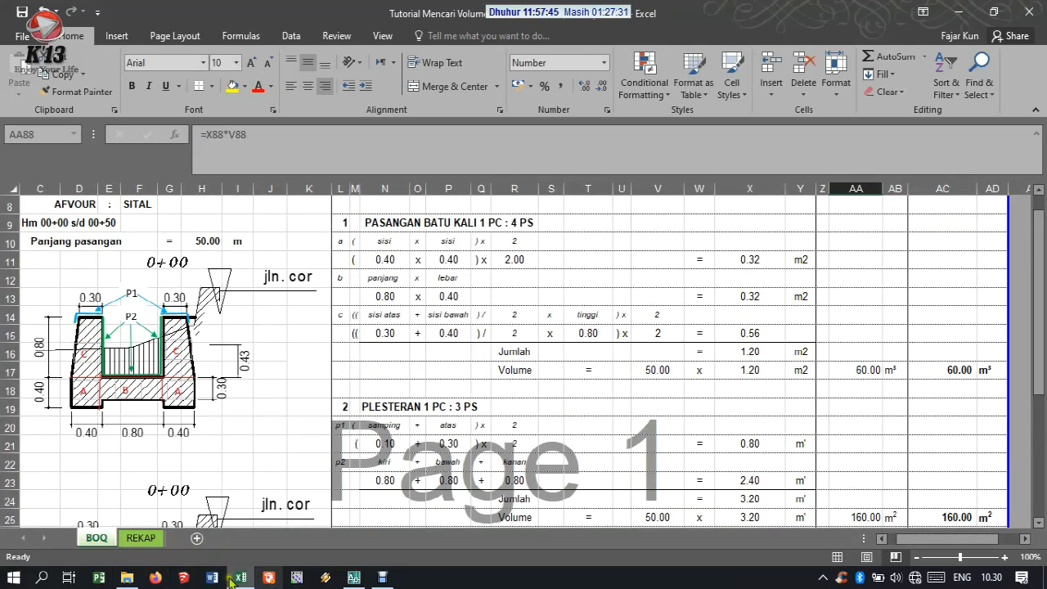
left_click(143, 538)
scroll(536, 381, "down", 2)
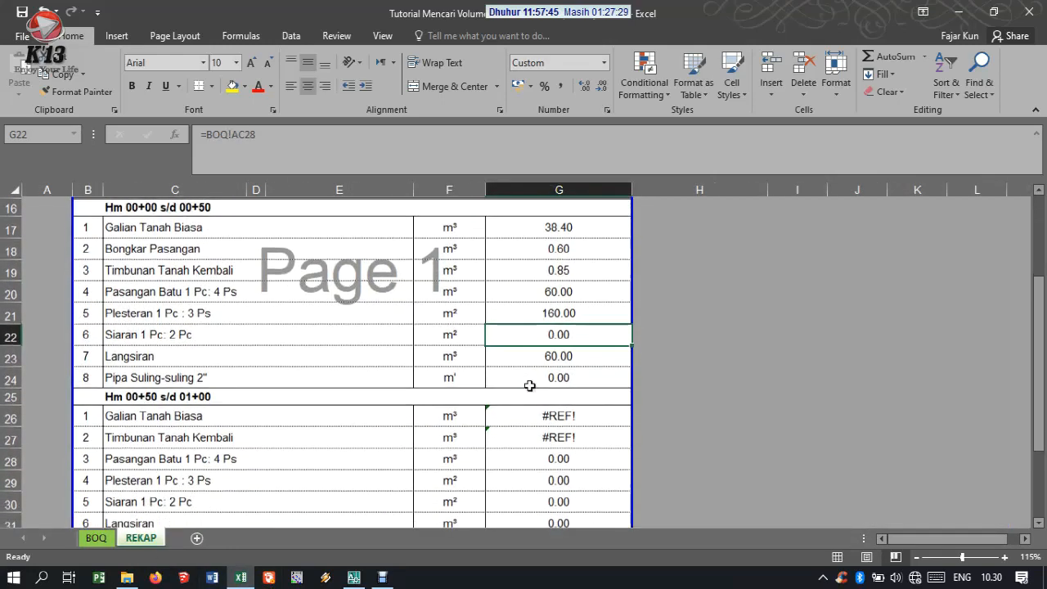
left_click(561, 356)
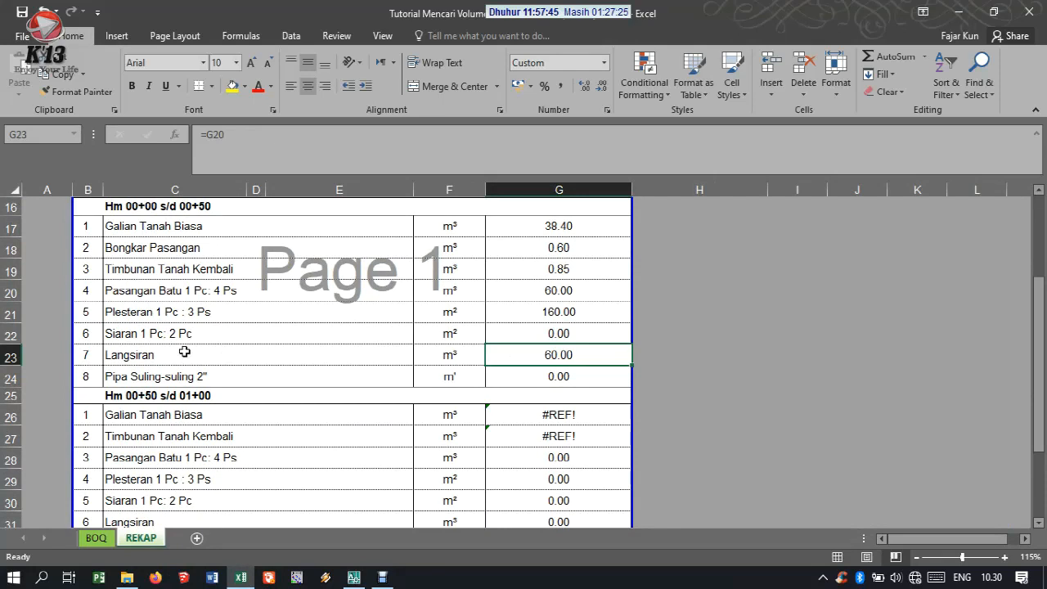
left_click(619, 356)
double_click(619, 353)
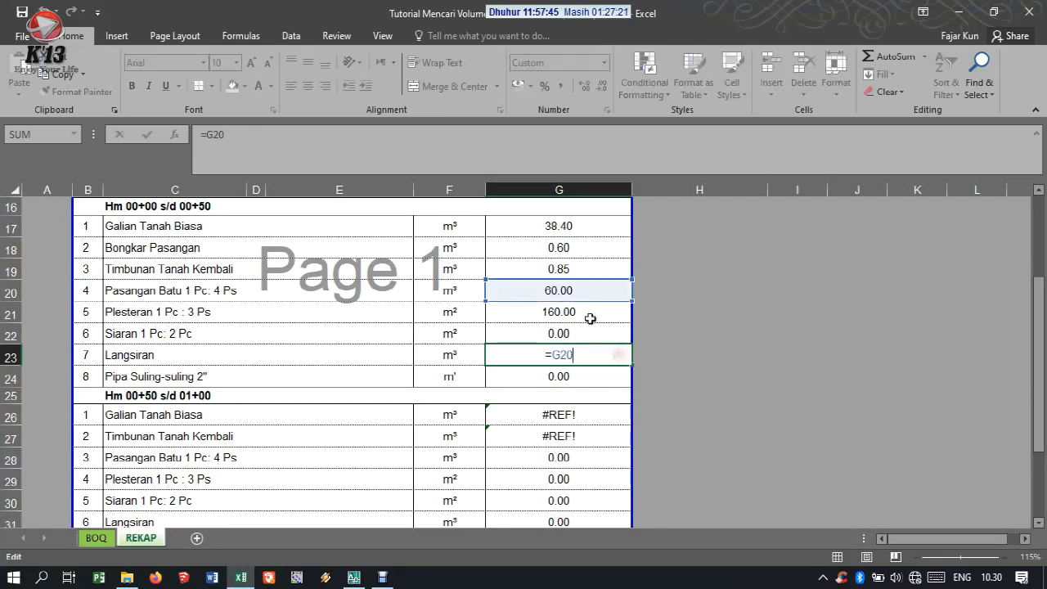
key("Escape")
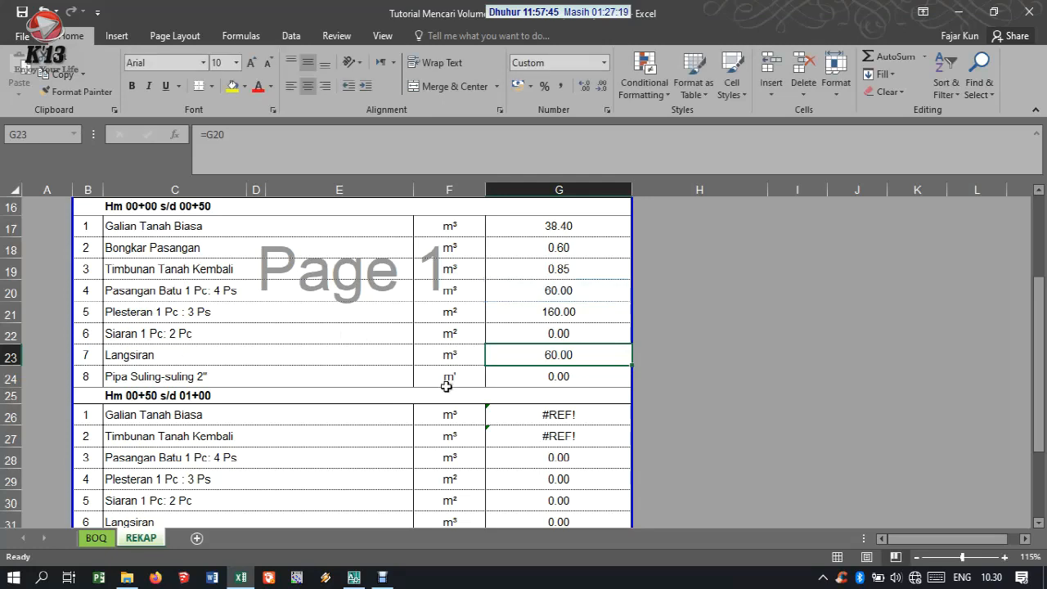
left_click(537, 375)
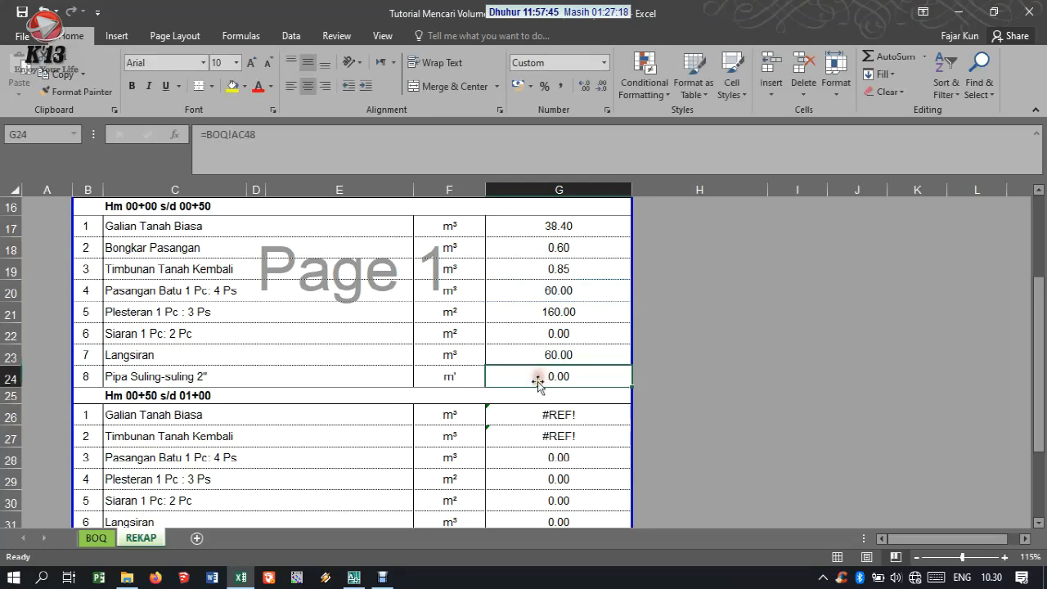
left_click(97, 538)
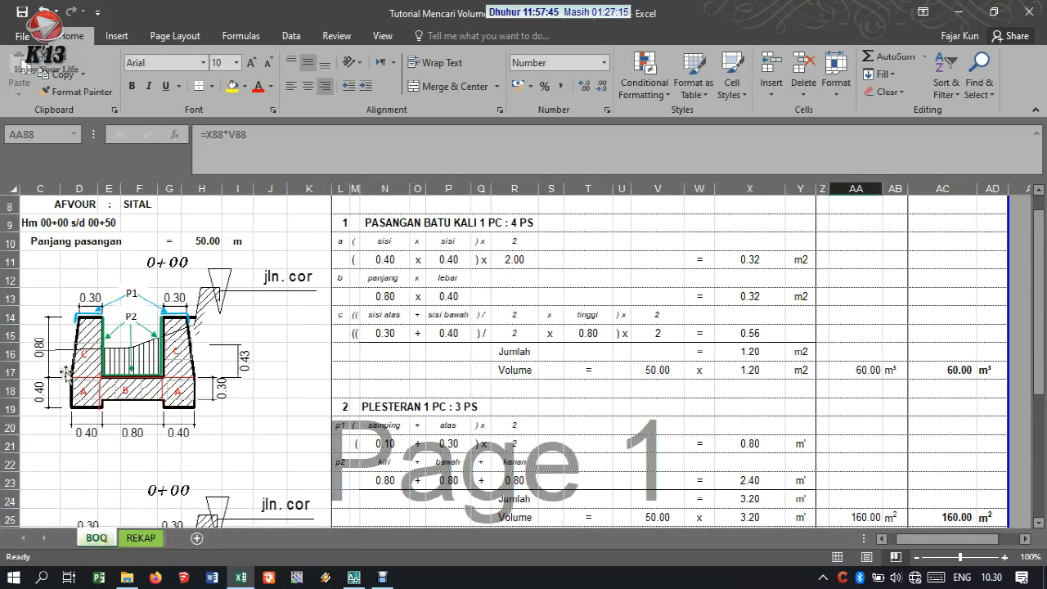
left_click(141, 538)
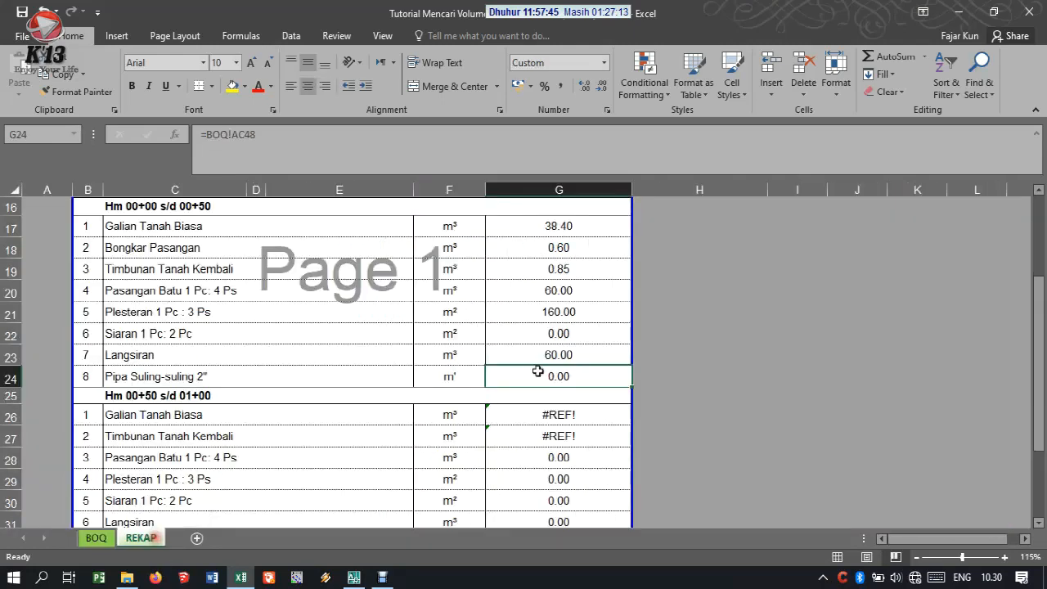
Step: Link the Hm 00+50 s/d 01+00 Galian Tanah Biasa volume in G26 to the second section's Galian total in BOQ!AC83
scroll(537, 368, "down", 2)
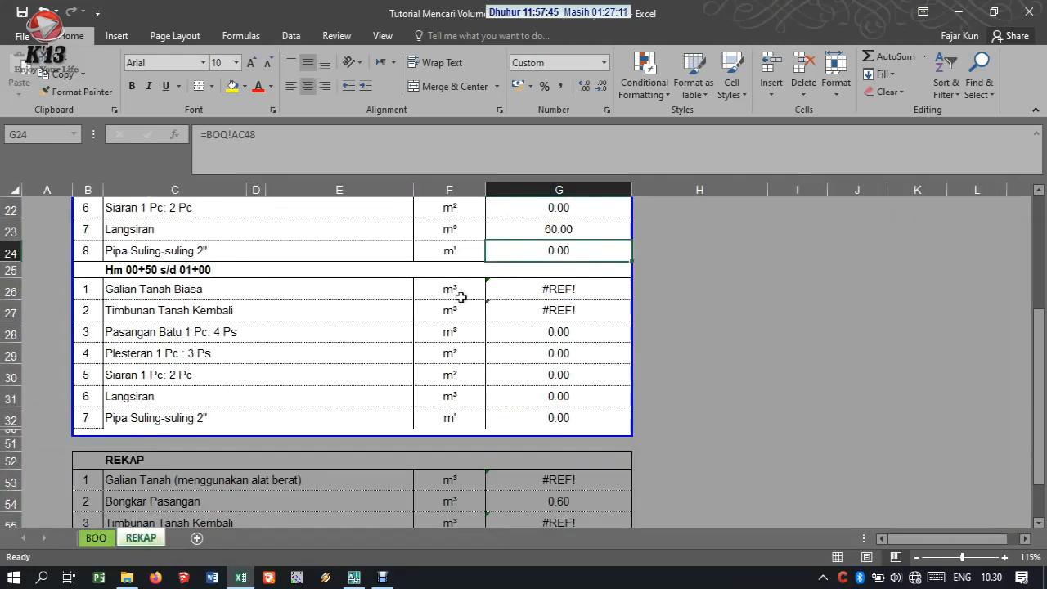
left_click(537, 292)
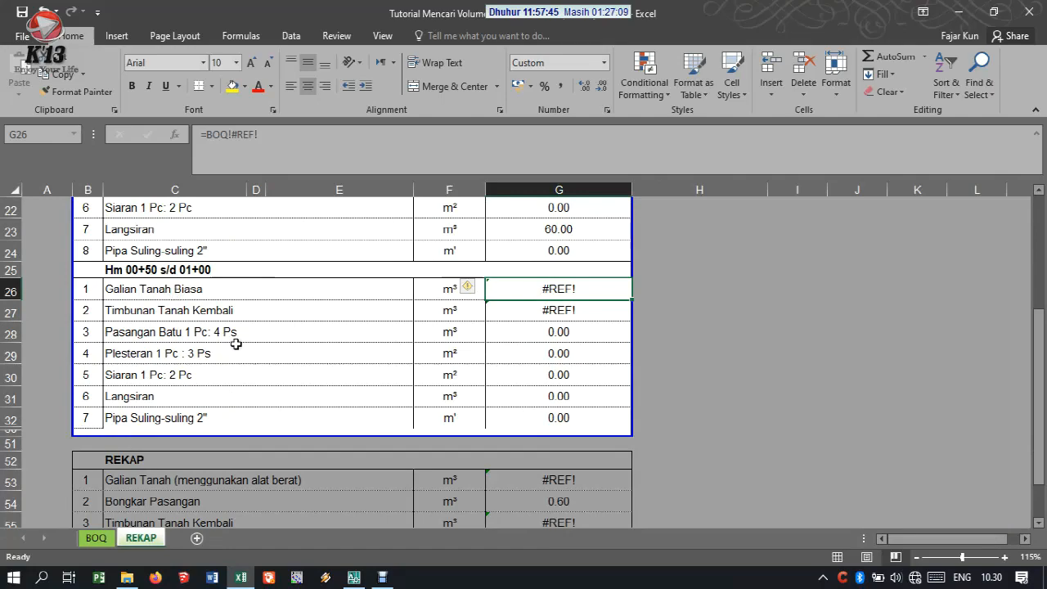
type("=")
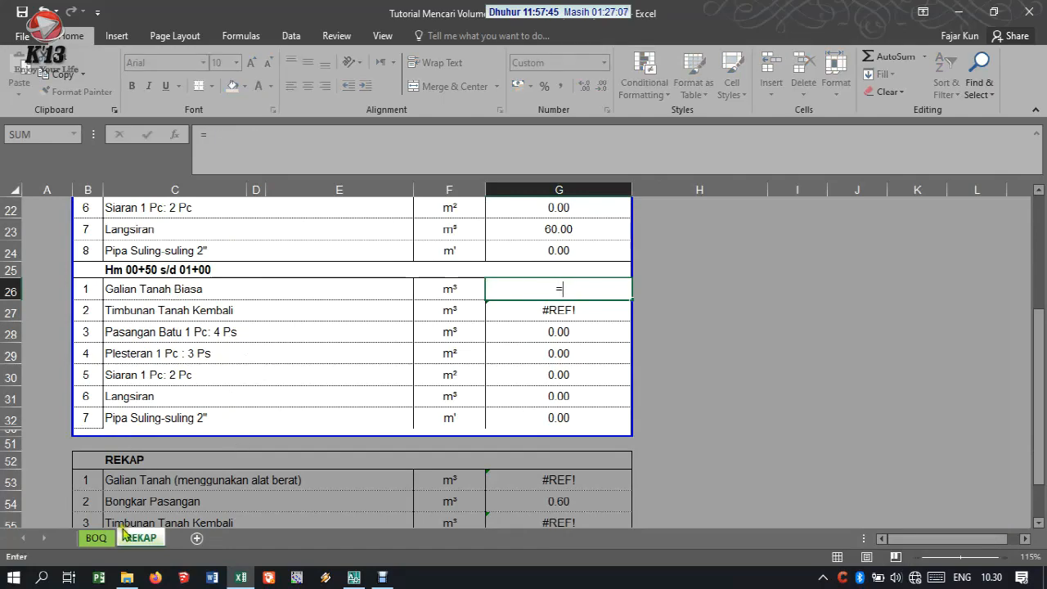
left_click(96, 537)
scroll(655, 385, "down", 10)
scroll(686, 378, "down", 6)
scroll(687, 379, "down", 1)
scroll(827, 370, "down", 5)
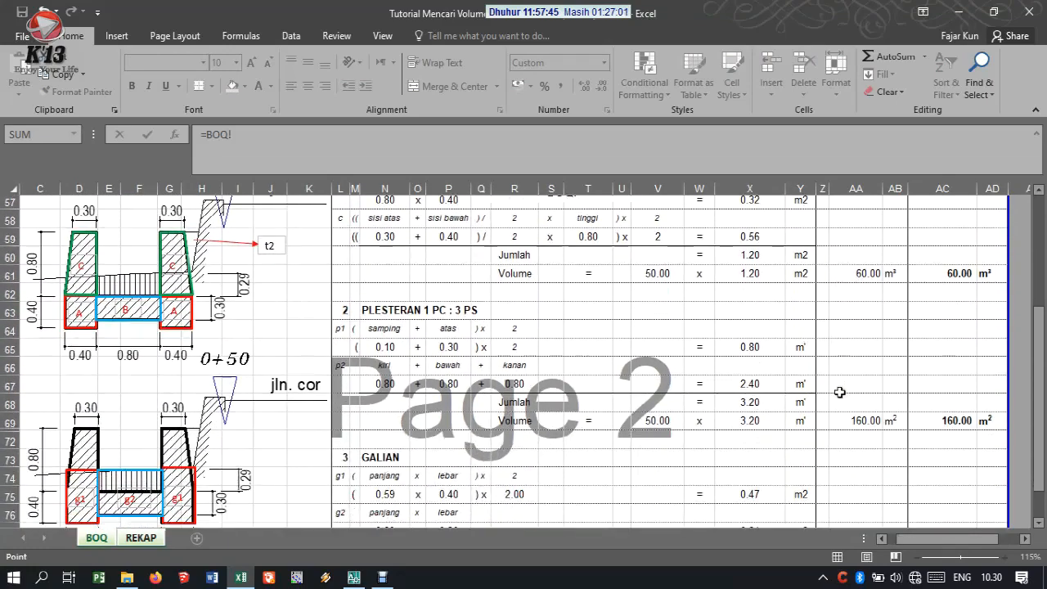
scroll(913, 441, "down", 1)
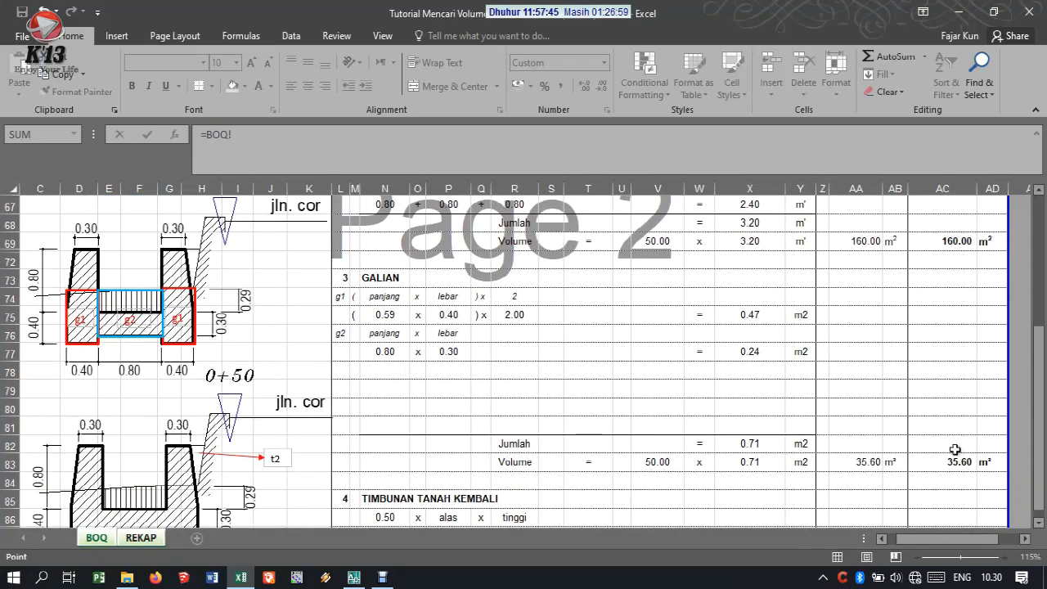
left_click(954, 460)
key("Return")
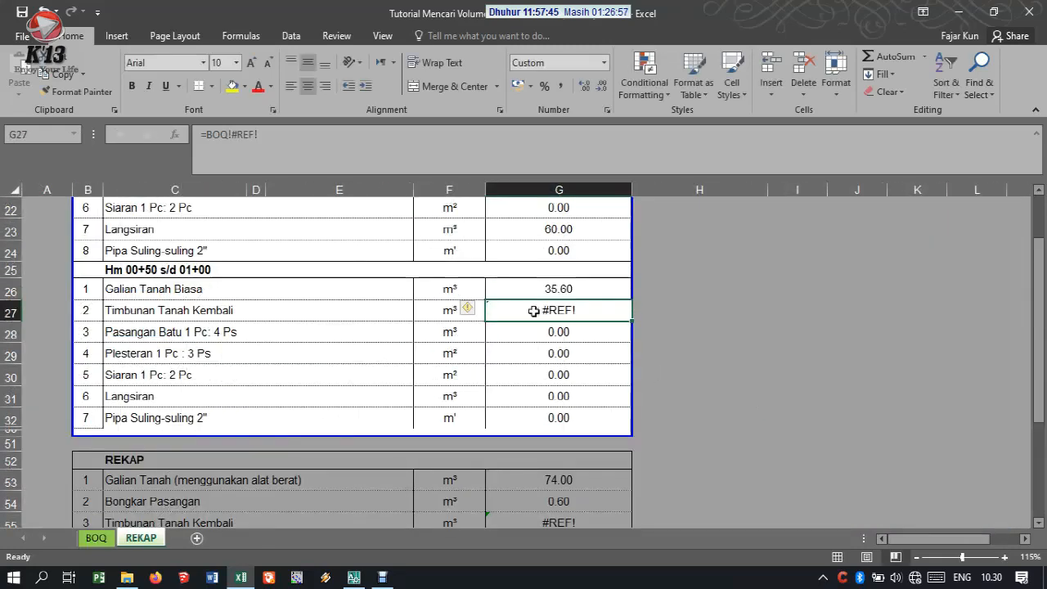
Step: Link the Timbunan Tanah Kembali volume in G27 to the second section's backfill total in the BOQ sheet
type("=")
left_click(96, 538)
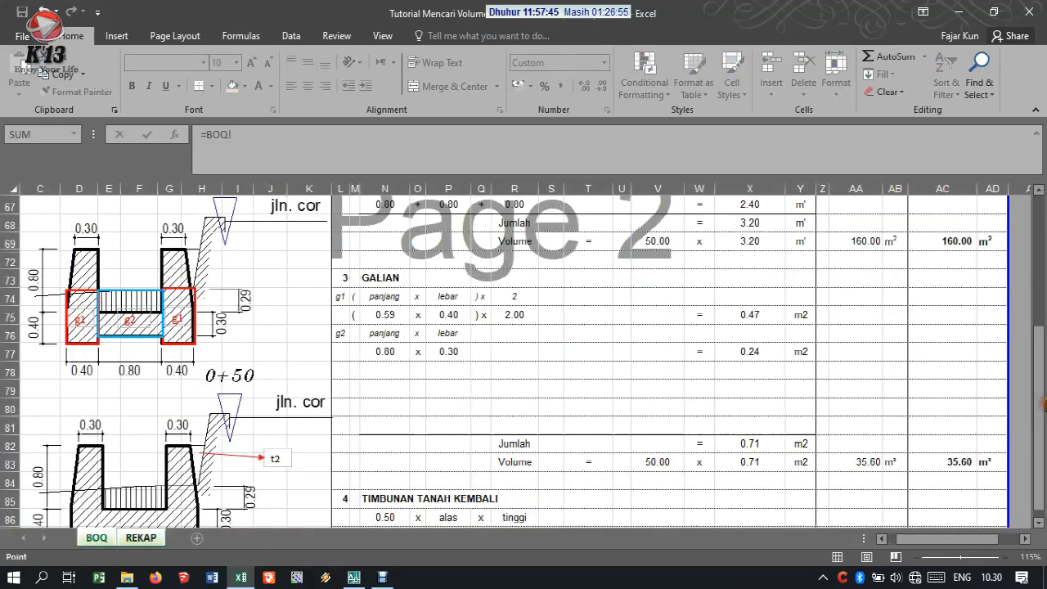
left_click(954, 442)
key("Return")
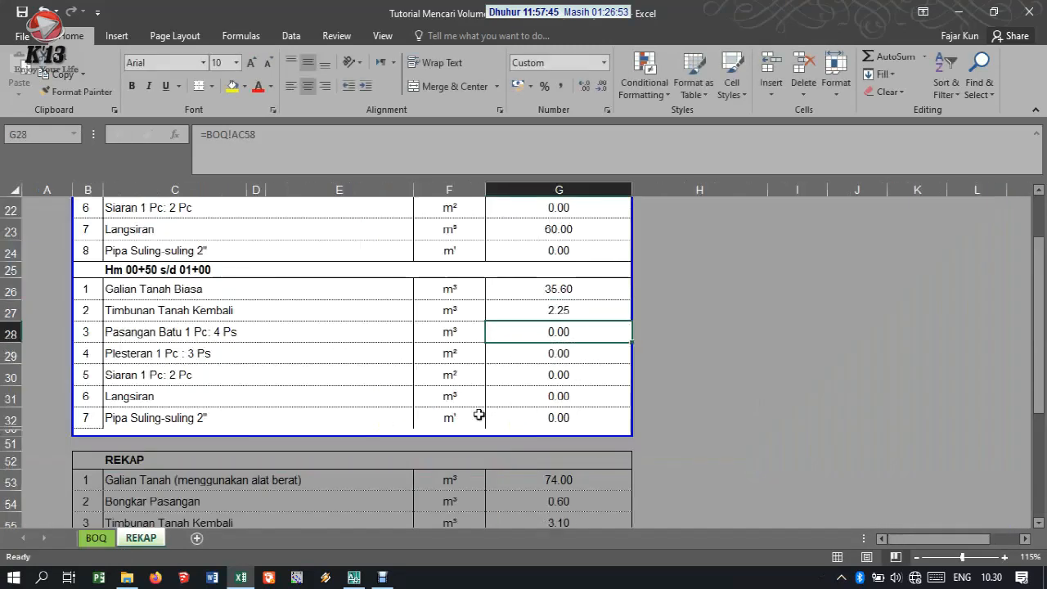
Step: Link the Pasangan Batu volume in G28 to the second section's masonry total in BOQ!AC61
type("=")
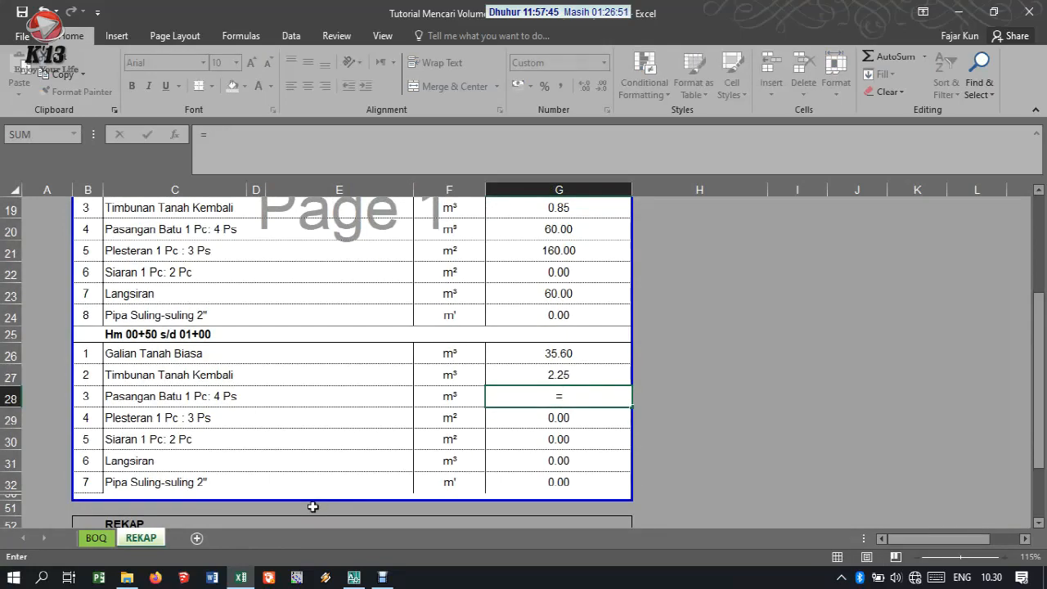
left_click(96, 538)
scroll(958, 389, "up", 4)
scroll(958, 390, "up", 7)
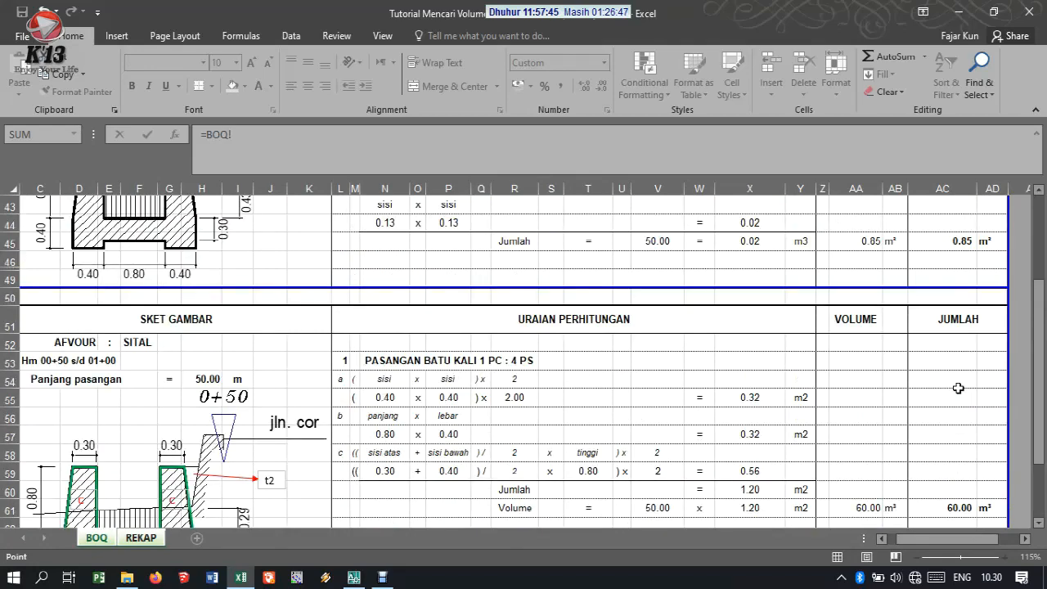
scroll(958, 388, "up", 4)
scroll(958, 387, "down", 2)
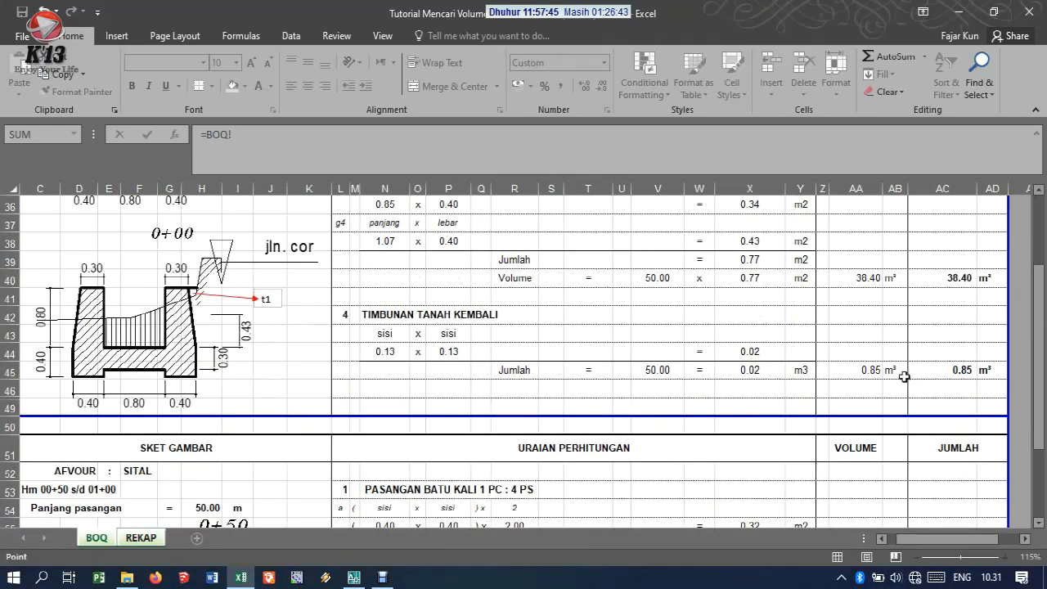
scroll(904, 377, "down", 5)
left_click(945, 370)
key("Return")
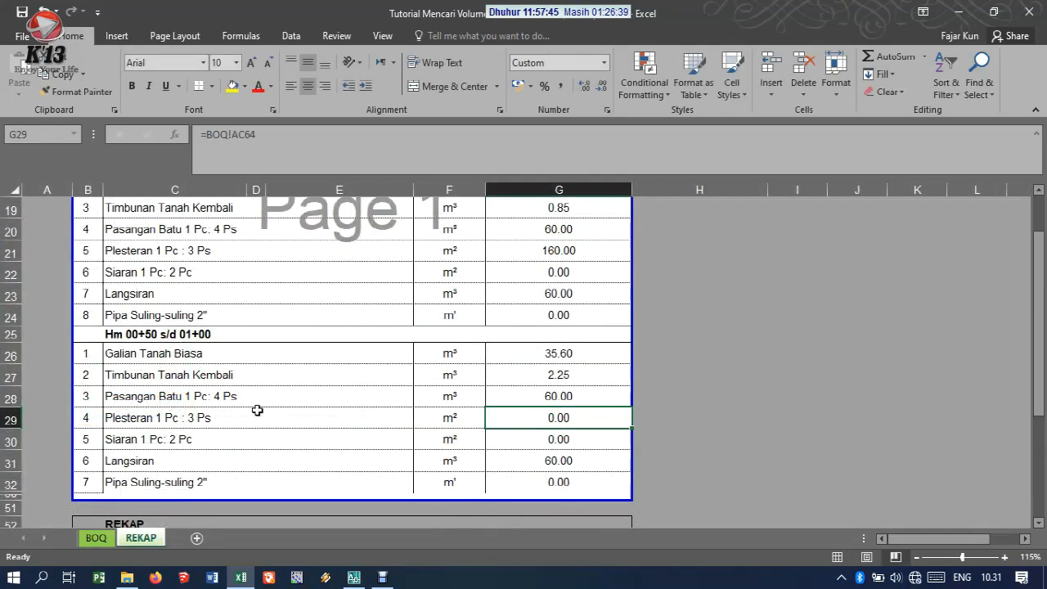
Step: Link the Plesteran volume in G29 to the second section's plastering total in BOQ!AC69
type("=")
left_click(96, 537)
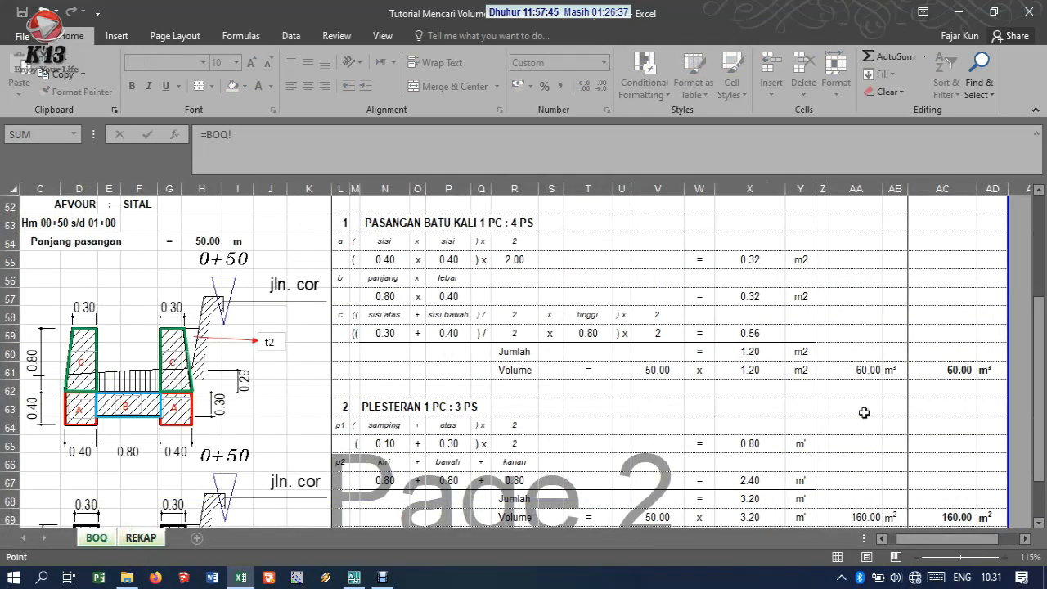
scroll(864, 412, "down", 2)
left_click(947, 404)
key("Return")
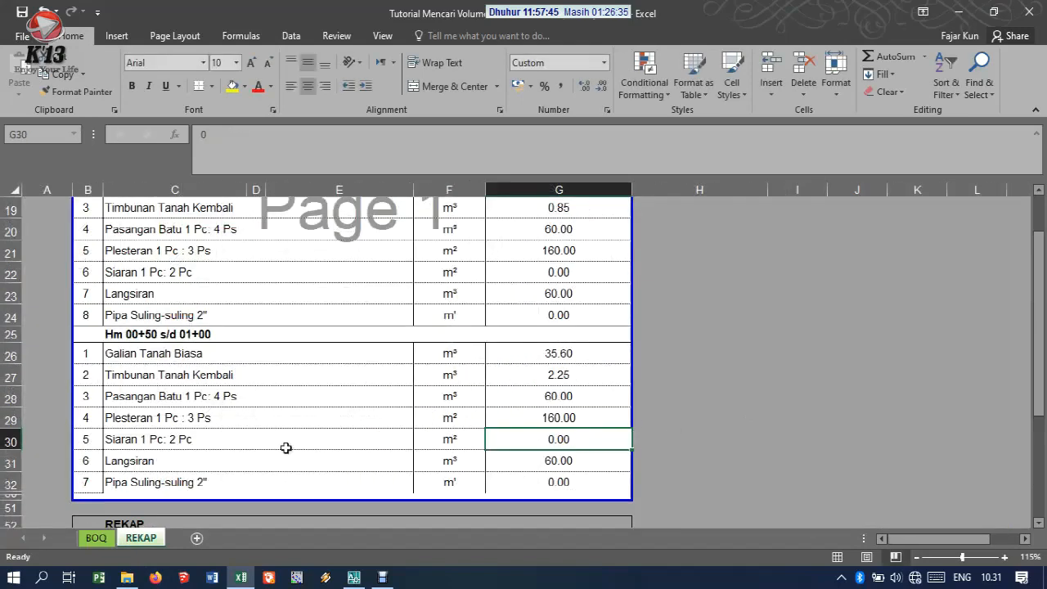
Step: Inspect the Langsiran and Pipa Suling-suling entries in G31 and G32, and review both sections' work items
left_click(539, 459)
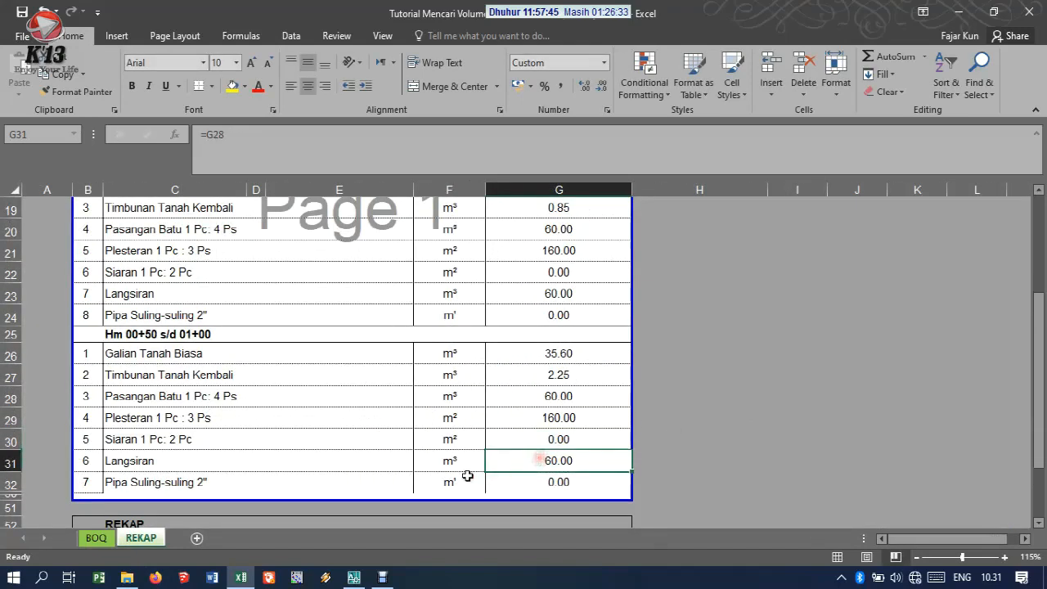
left_click(574, 485)
scroll(302, 398, "up", 3)
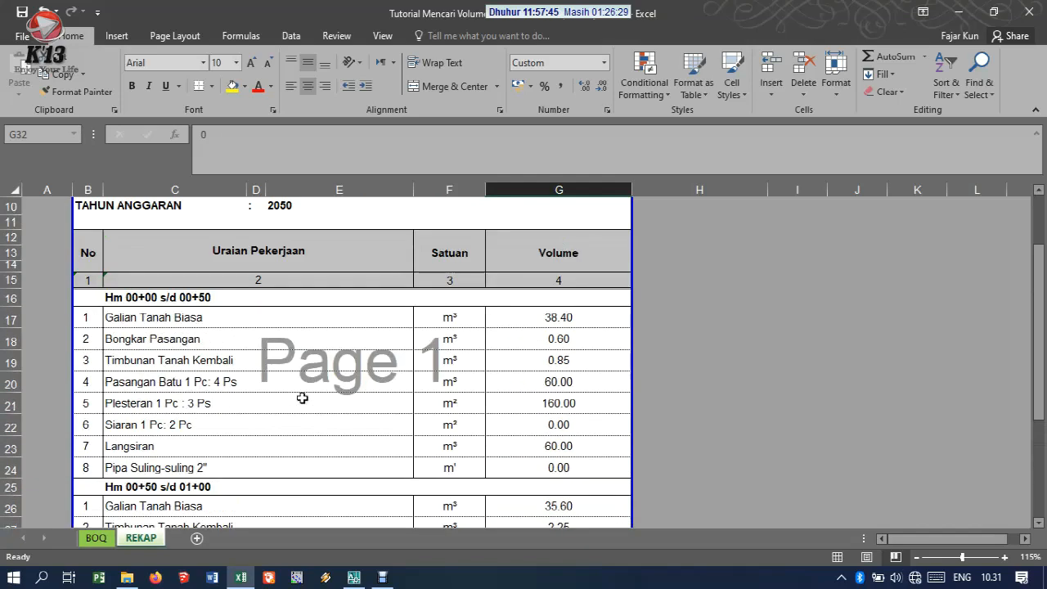
scroll(157, 356, "down", 2)
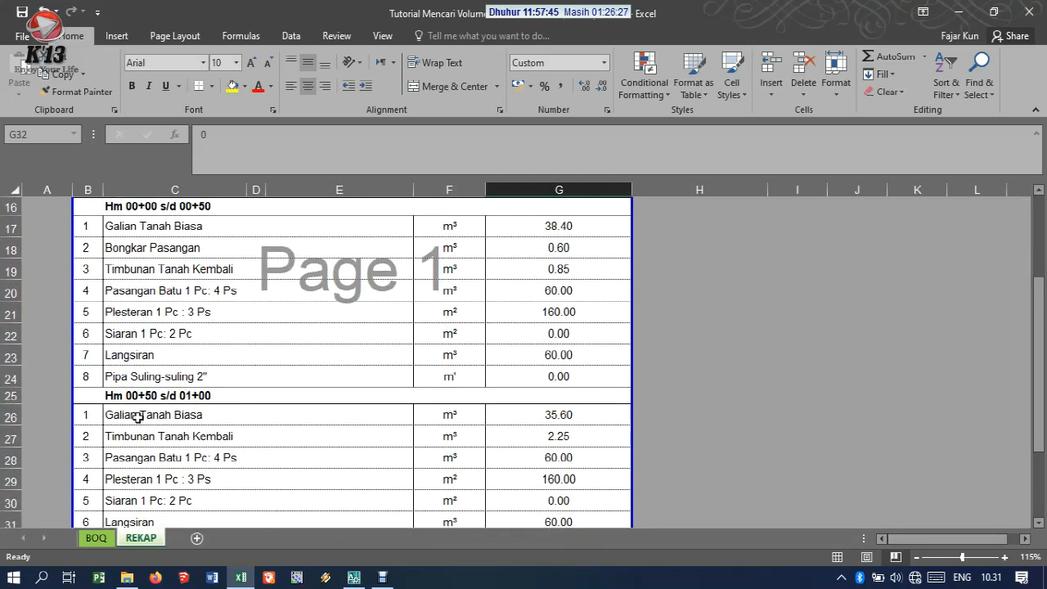
Step: Insert a blank row 27 above Timbunan Tanah Kembali in the Hm 00+50 s/d 01+00 section
left_click(7, 439)
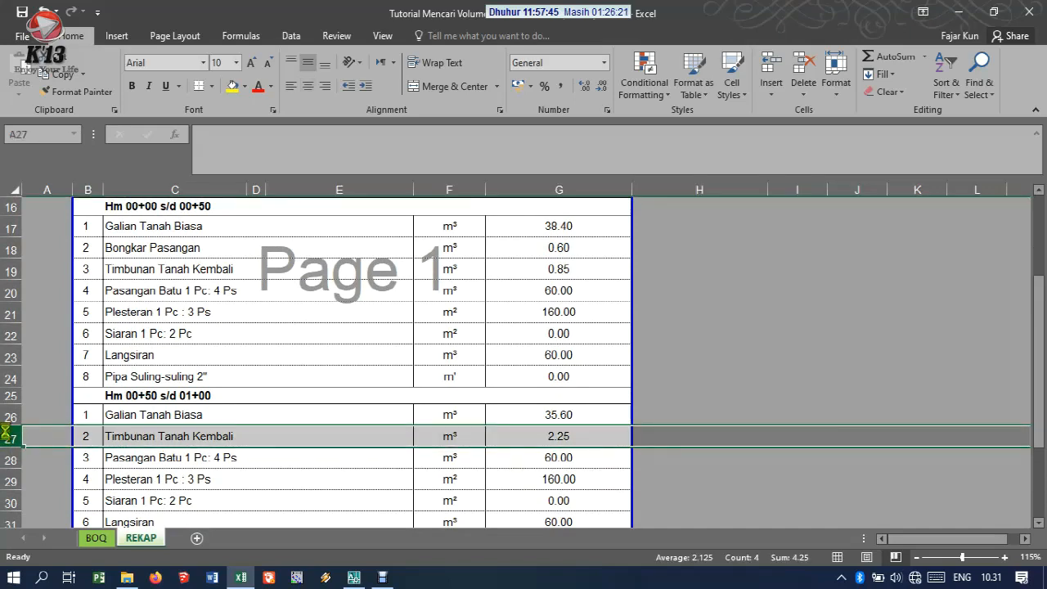
key("ctrl+plus")
left_click(117, 442)
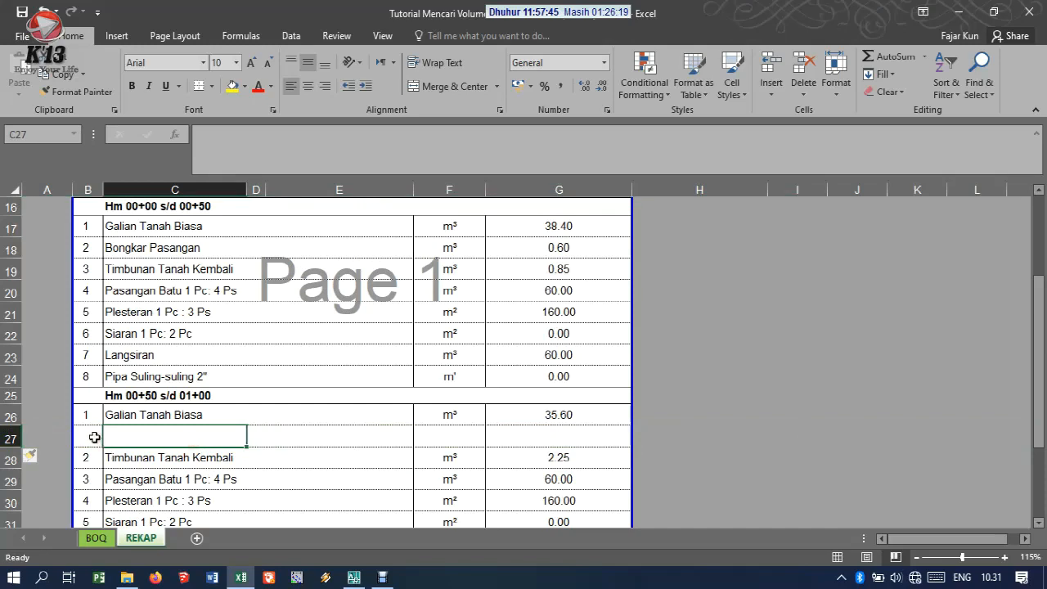
Step: Number the new row 2 in B27 and renumber the following item in B28 with =B27+1
left_click(90, 431)
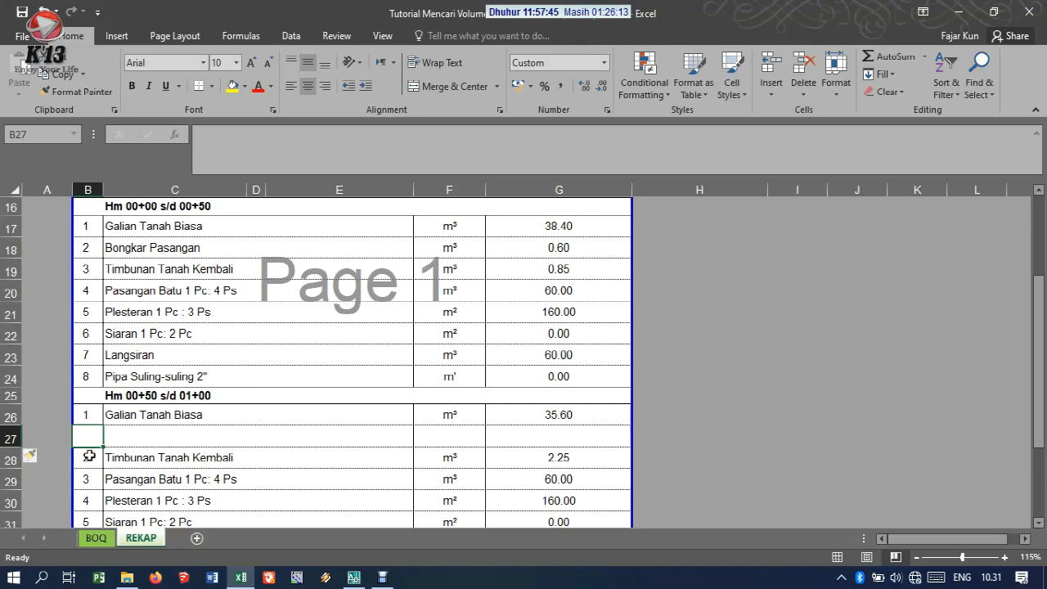
type("=B26+1")
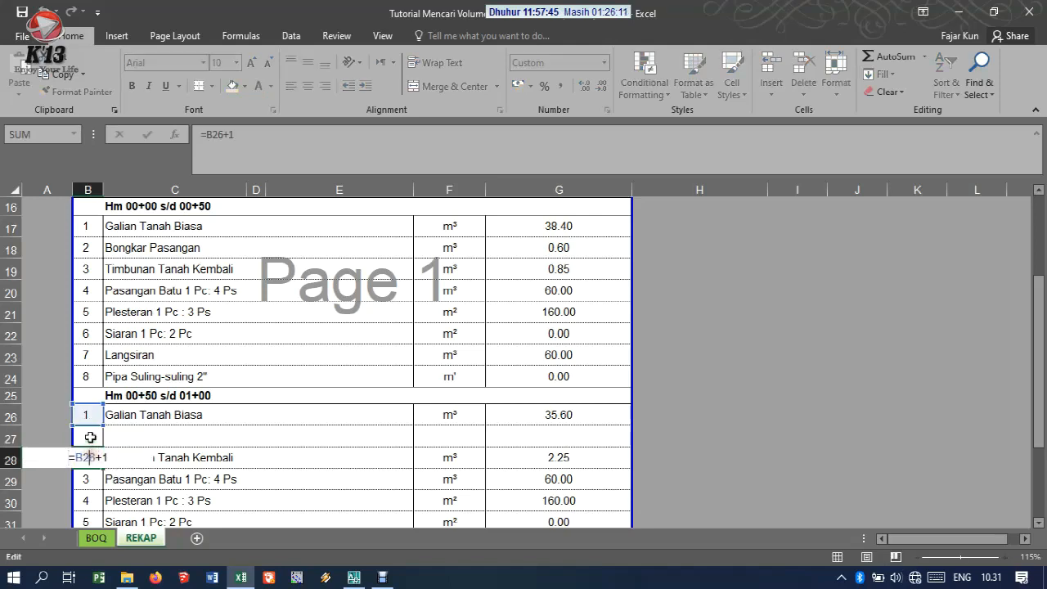
left_click_drag(90, 425, 90, 431)
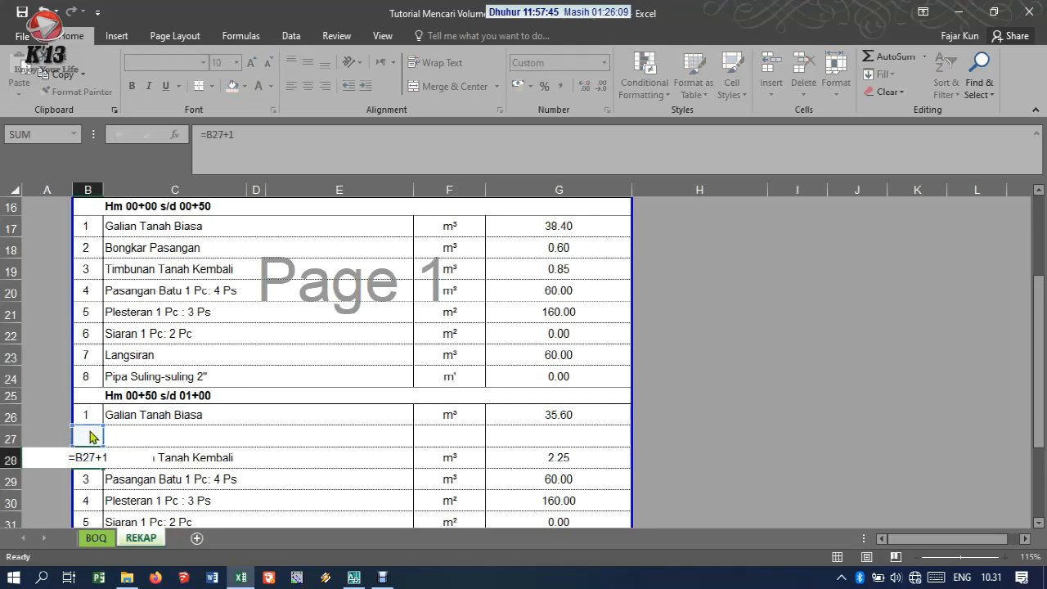
key("Return")
left_click(90, 432)
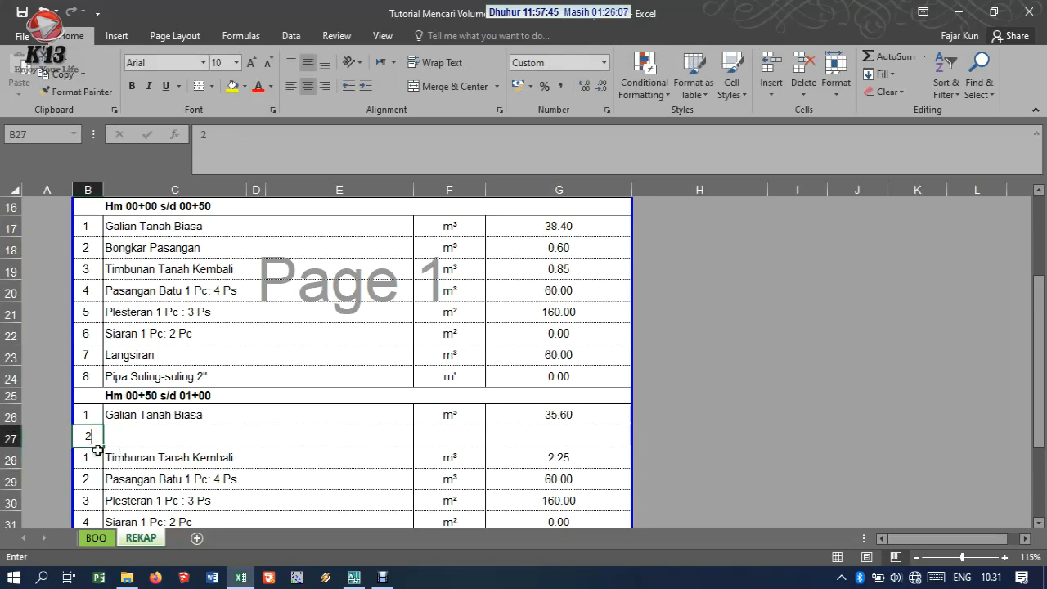
left_click(133, 432)
Step: Copy the Bongkar Pasangan description from C18 into C27, and select its unit and volume cells F18:G18
left_click(152, 247)
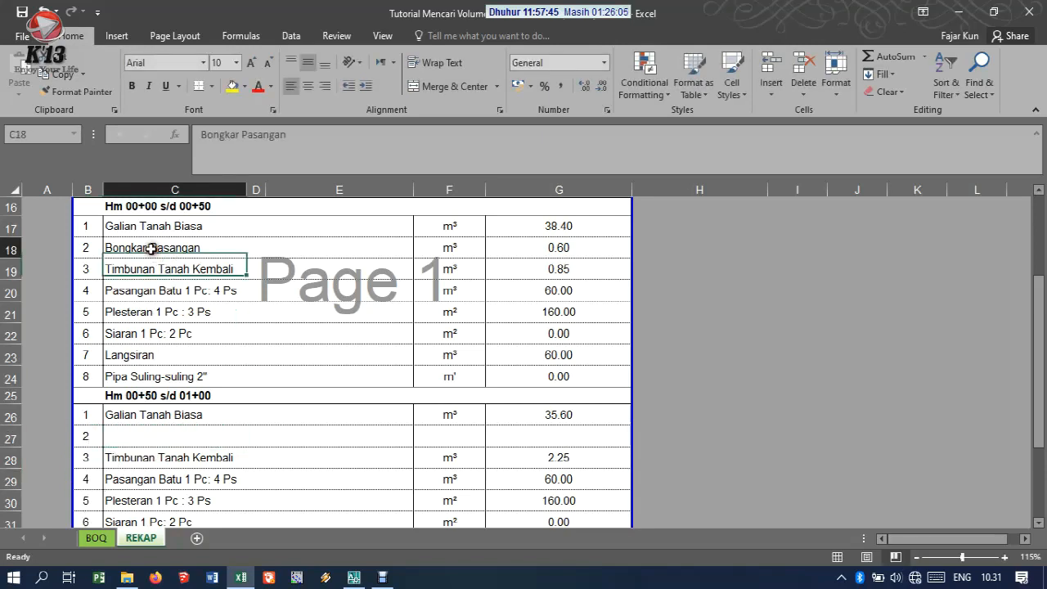
key("ctrl+c")
left_click(132, 430)
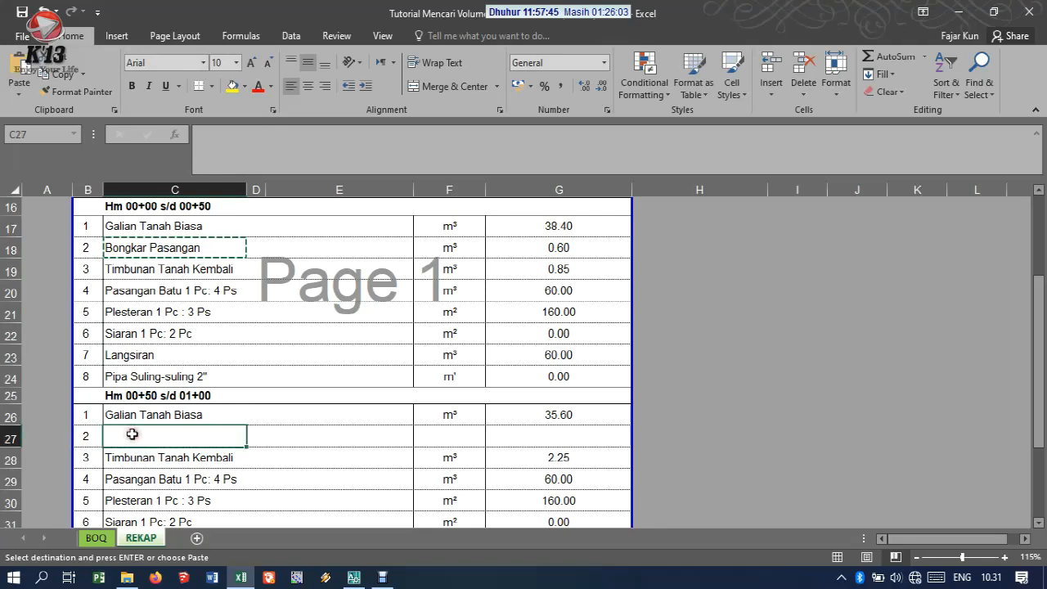
key("ctrl+v")
left_click(444, 243)
left_click_drag(444, 243, 612, 240)
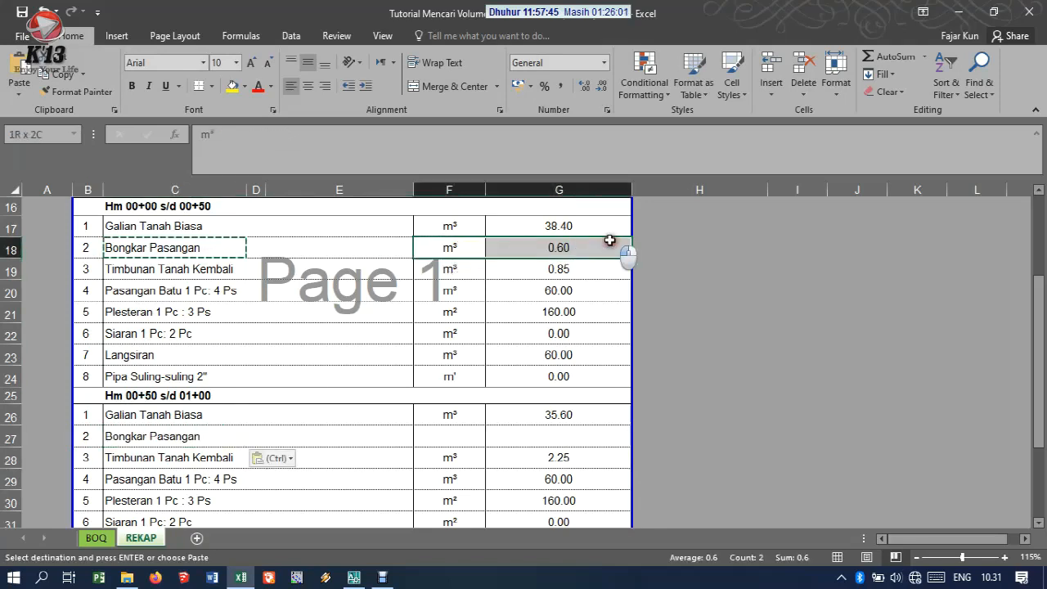
key("ctrl+v")
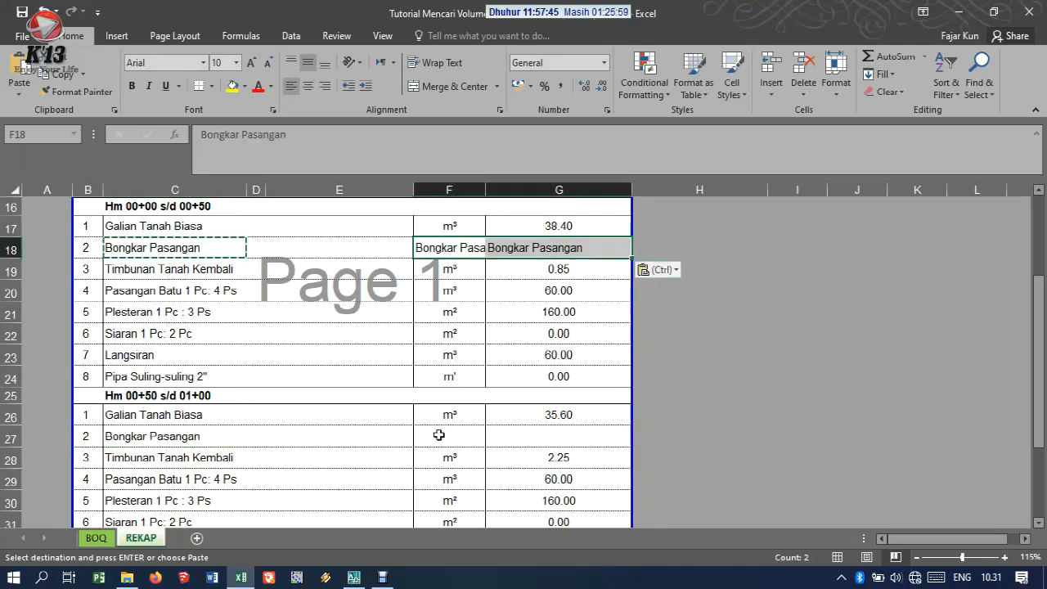
key("ctrl")
key("Escape")
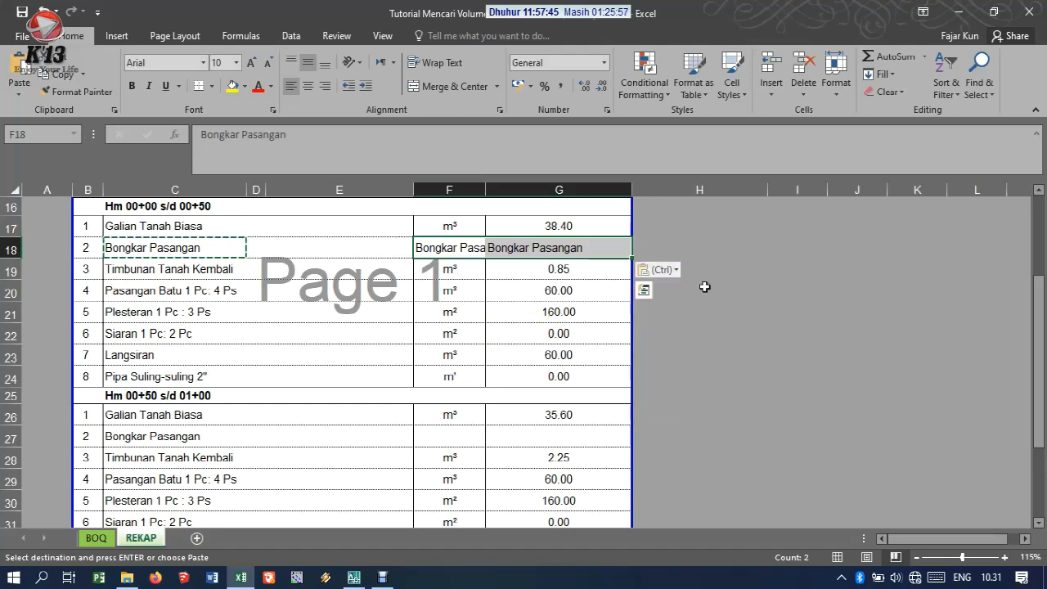
key("Escape")
key("ctrl+z")
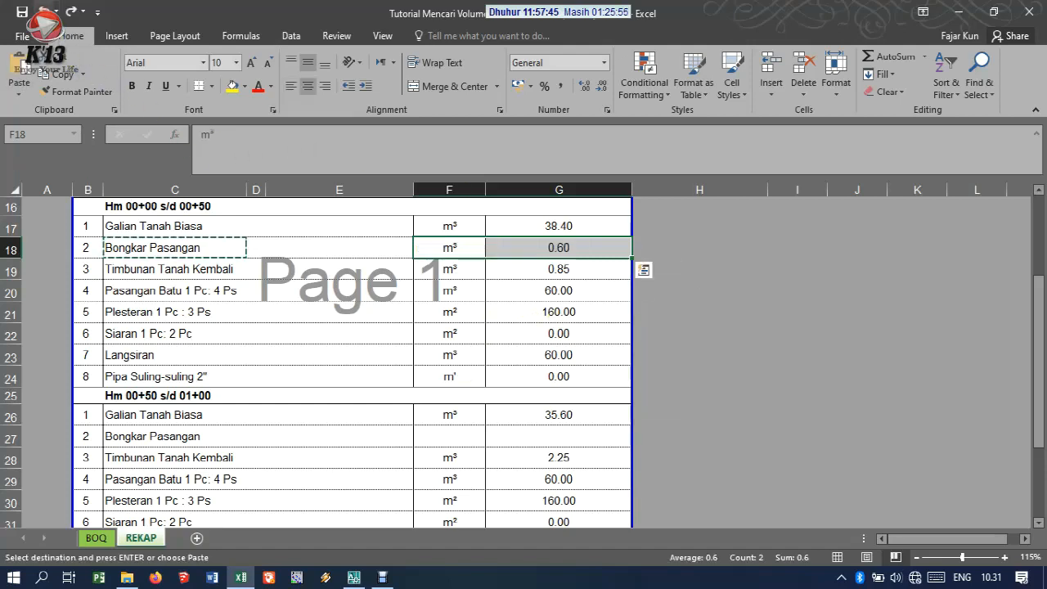
Step: Copy the selected Bongkar Pasangan unit and volume from F18:G18 into F27:G27
key("ctrl+c")
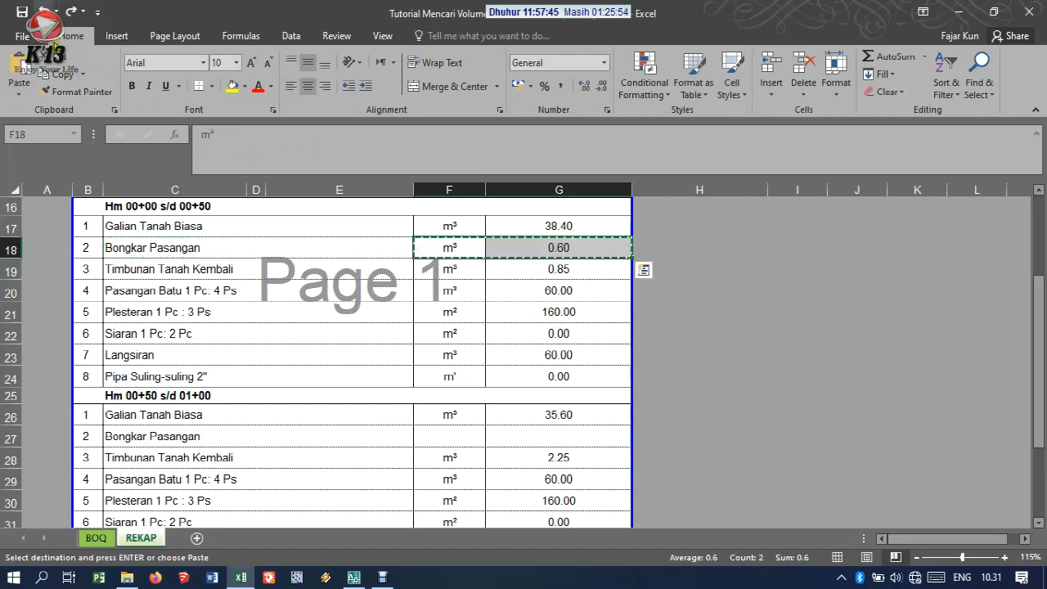
left_click(424, 426)
key("ctrl+v")
Step: Review the section volumes and the REKAP summary table against the calculations in the BOQ sheet
left_click(580, 374)
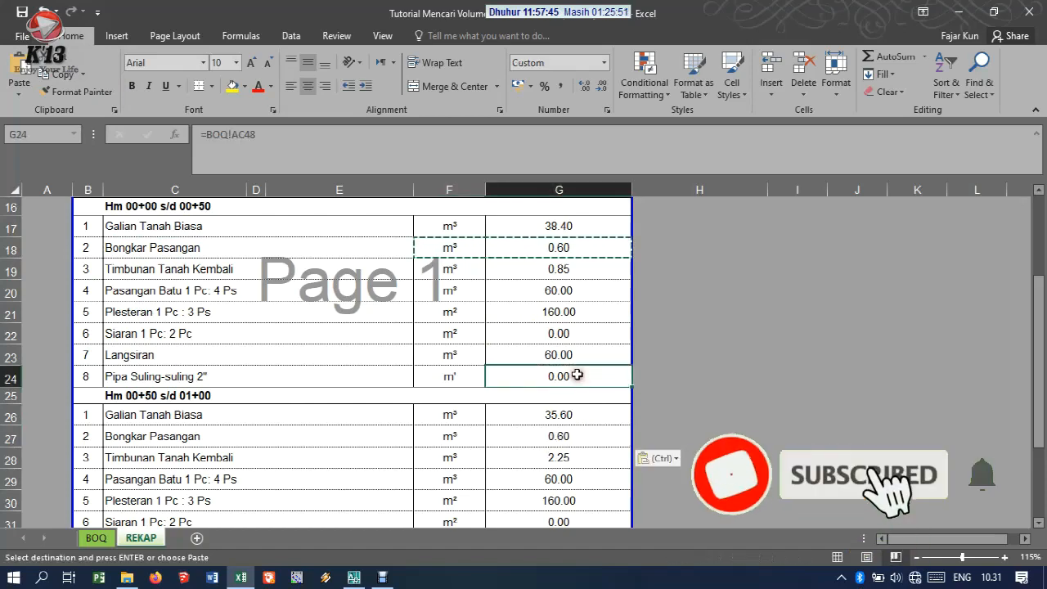
scroll(577, 374, "down", 2)
scroll(573, 372, "down", 3)
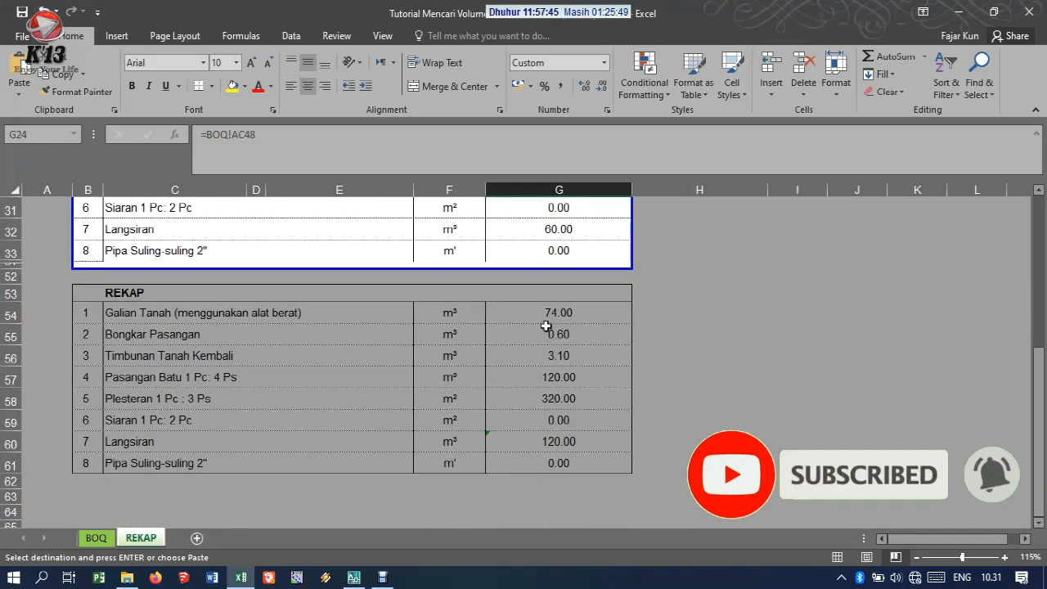
scroll(393, 325, "up", 6)
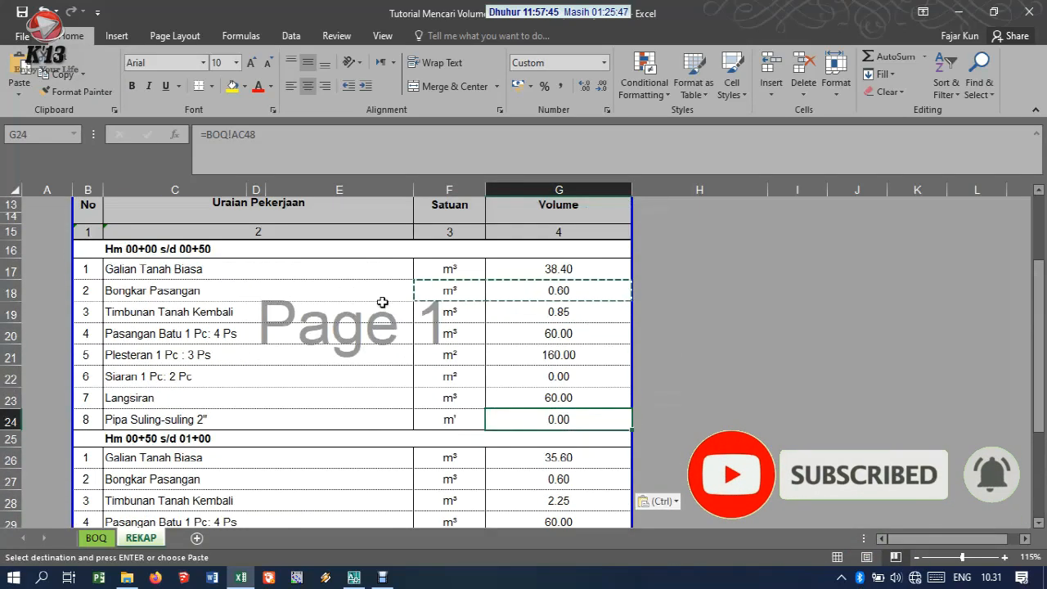
left_click(95, 537)
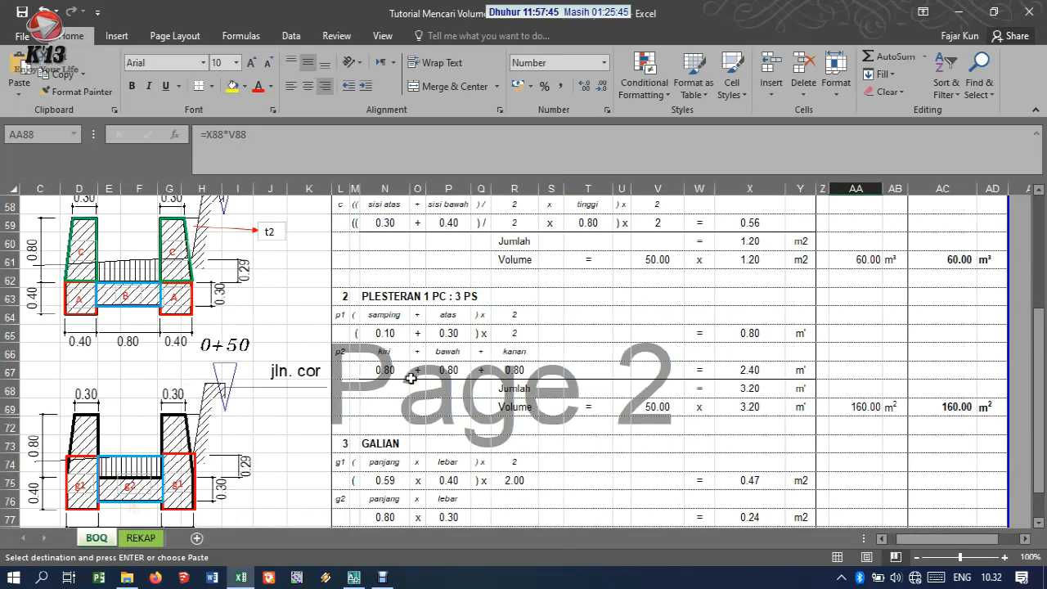
scroll(413, 379, "up", 3)
scroll(413, 376, "up", 1)
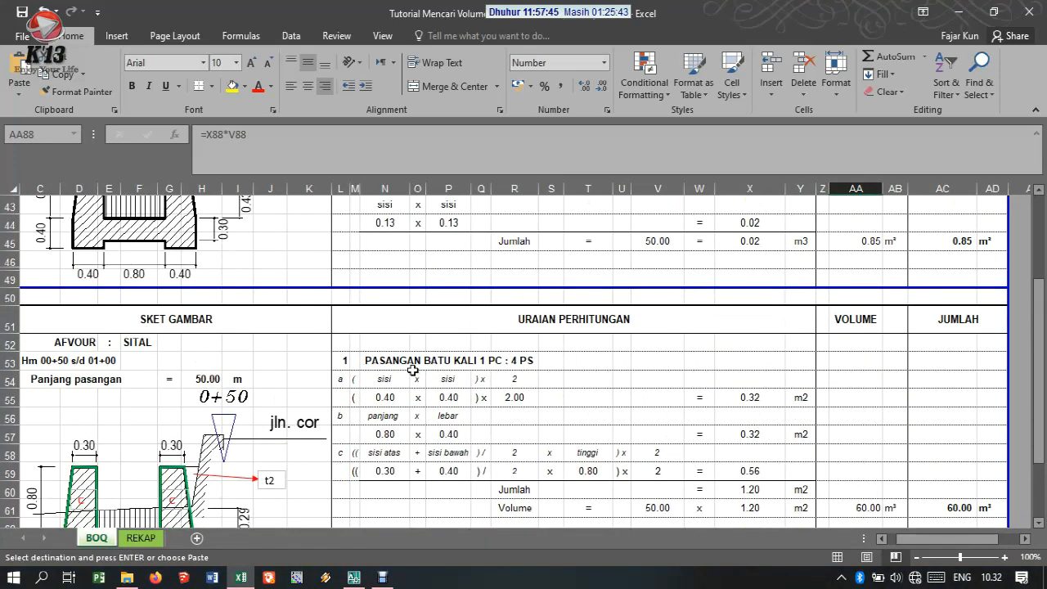
scroll(413, 370, "up", 10)
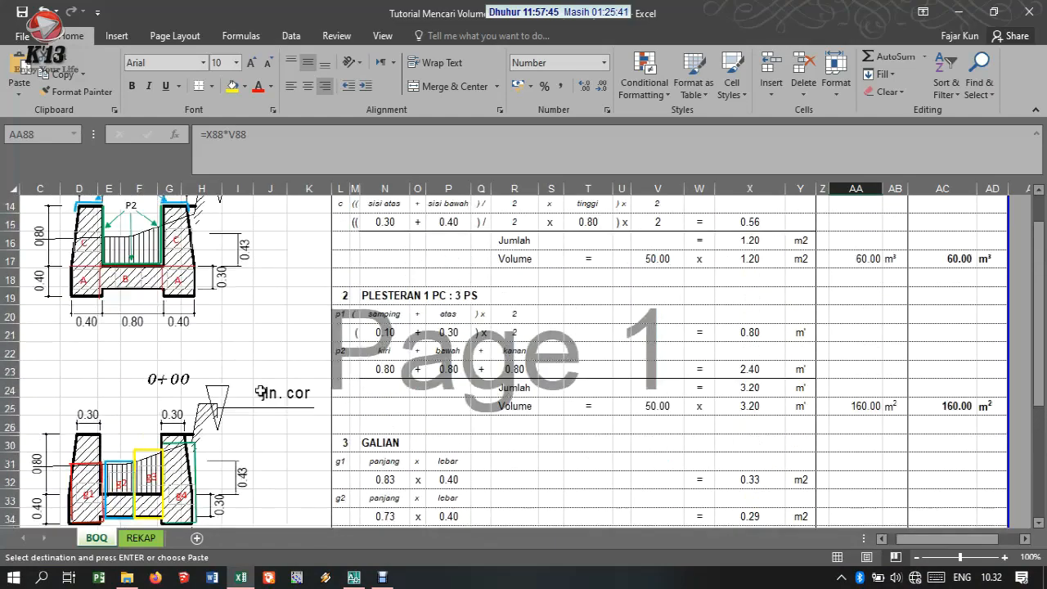
left_click(141, 540)
Step: Extend the REKAP sheet's print area down to row 62 to include the summary table
scroll(341, 369, "down", 12)
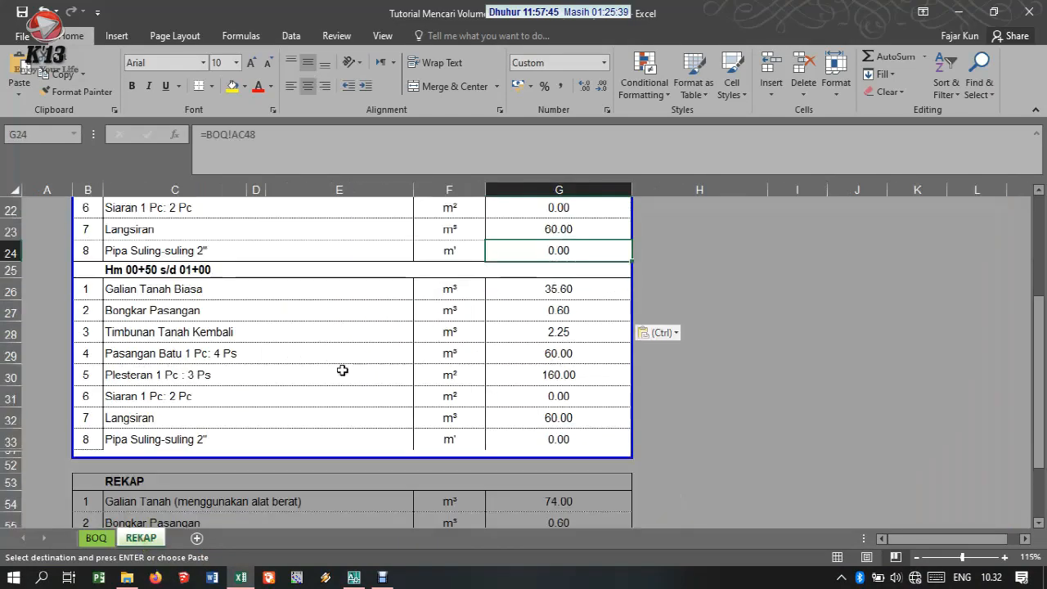
scroll(452, 302, "up", 1)
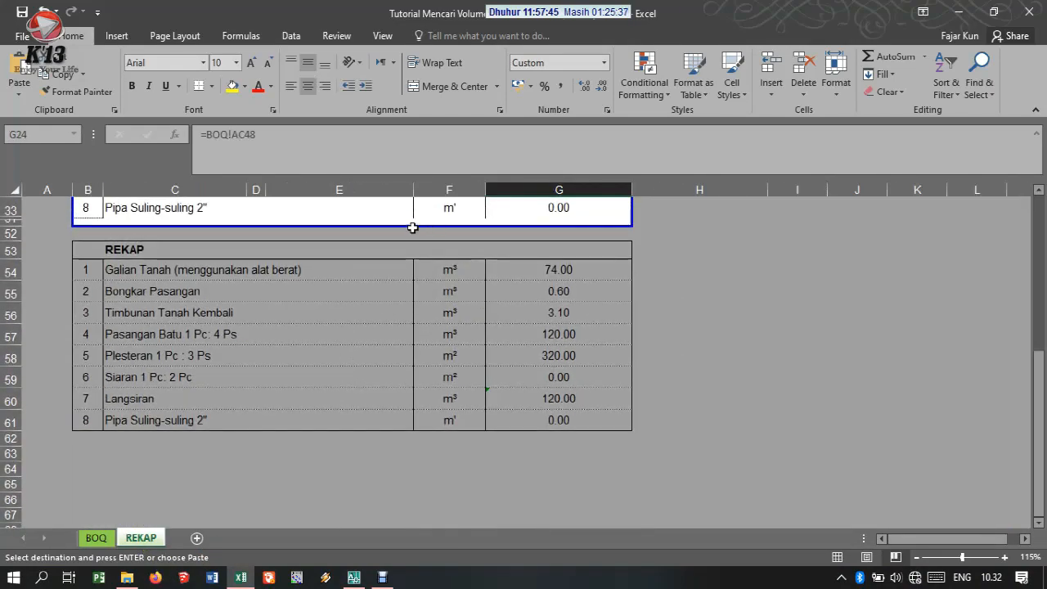
left_click_drag(410, 231, 400, 439)
scroll(370, 393, "down", 5)
Step: Replace the Galian Tanah total in G54 with =G17+G26 to add both sections' excavation volumes
left_click(180, 299)
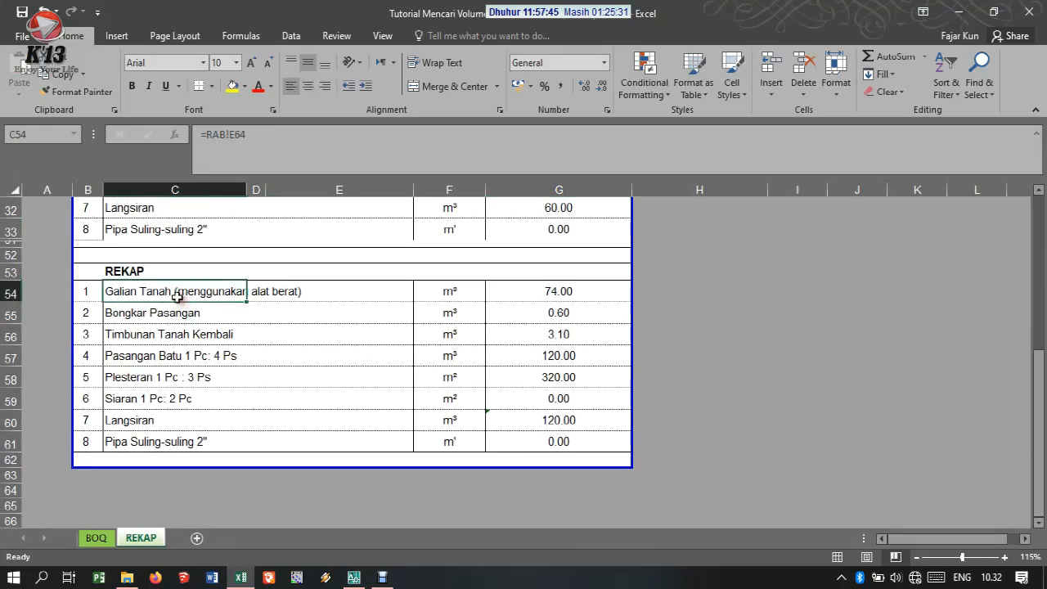
double_click(570, 296)
scroll(652, 349, "up", 3)
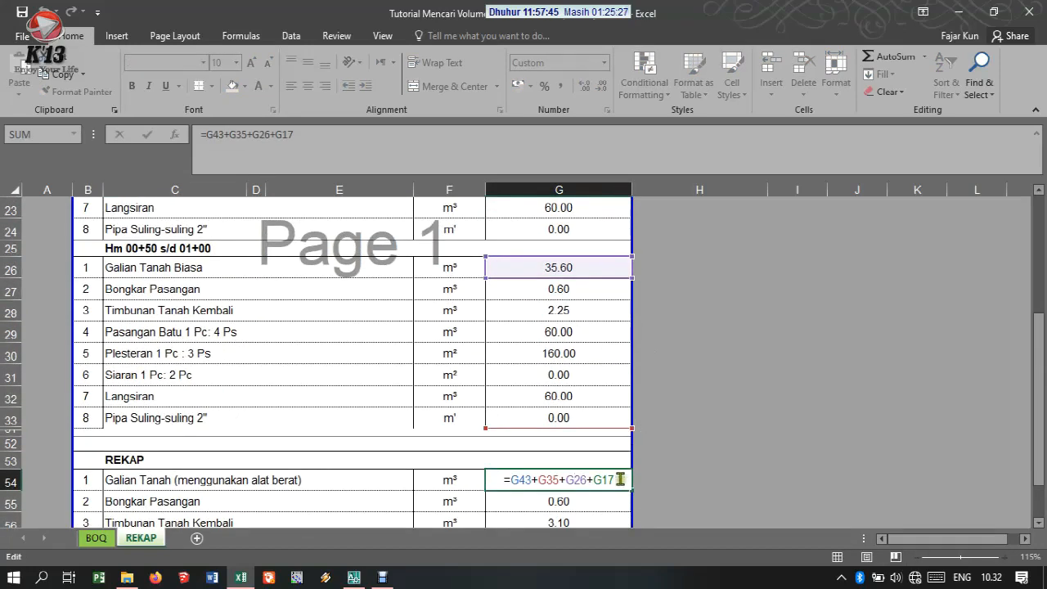
key("Escape")
type("=")
scroll(590, 368, "up", 3)
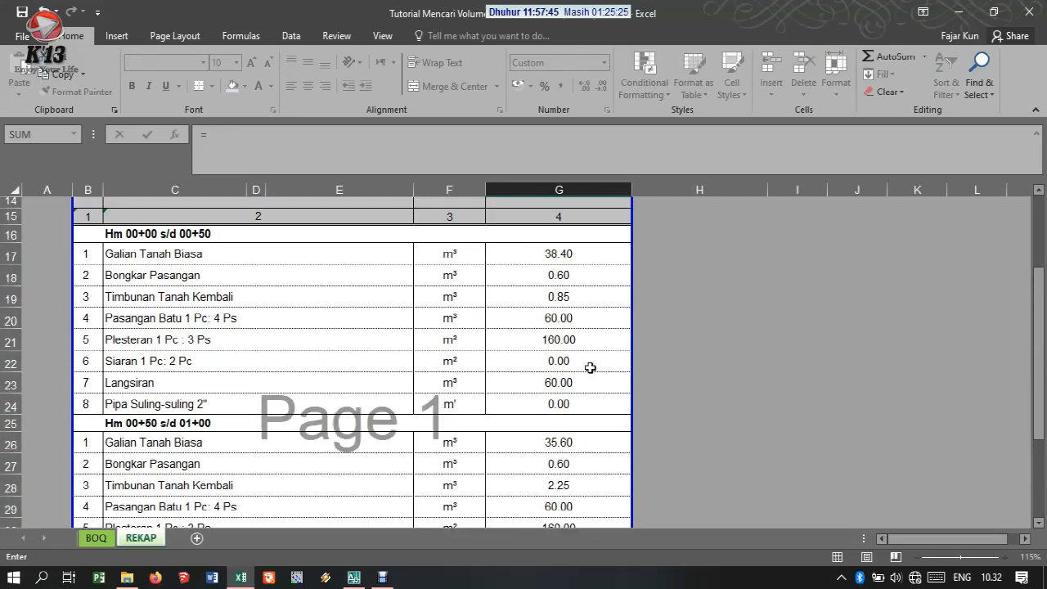
left_click(575, 256)
type("+")
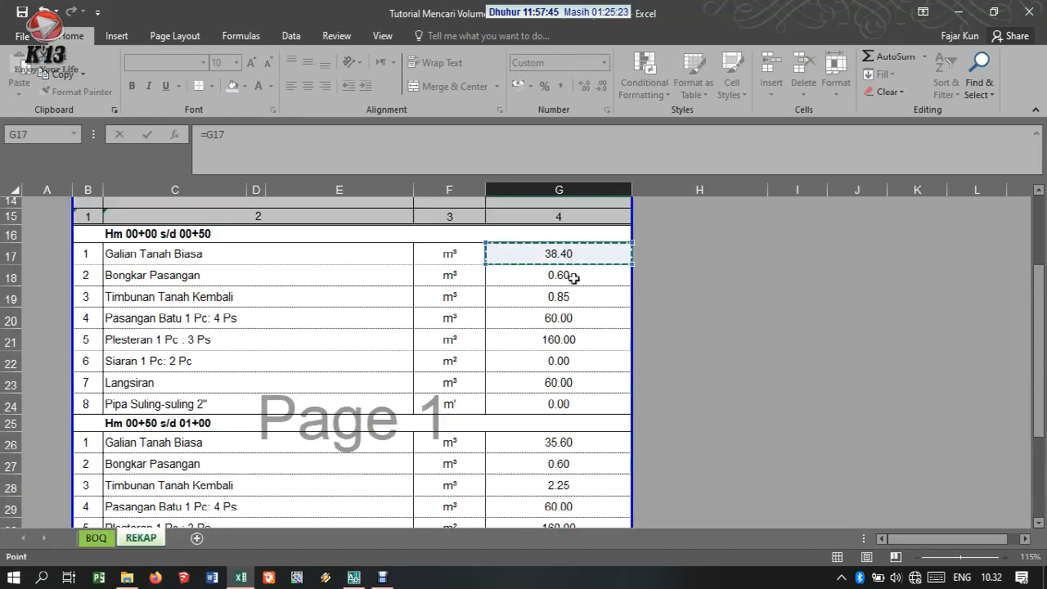
scroll(621, 385, "down", 1)
left_click(612, 399)
key("Return")
Step: Replace the Bongkar Pasangan total in G55 with =G18+G27 to add both sections' demolition volumes
scroll(612, 392, "down", 2)
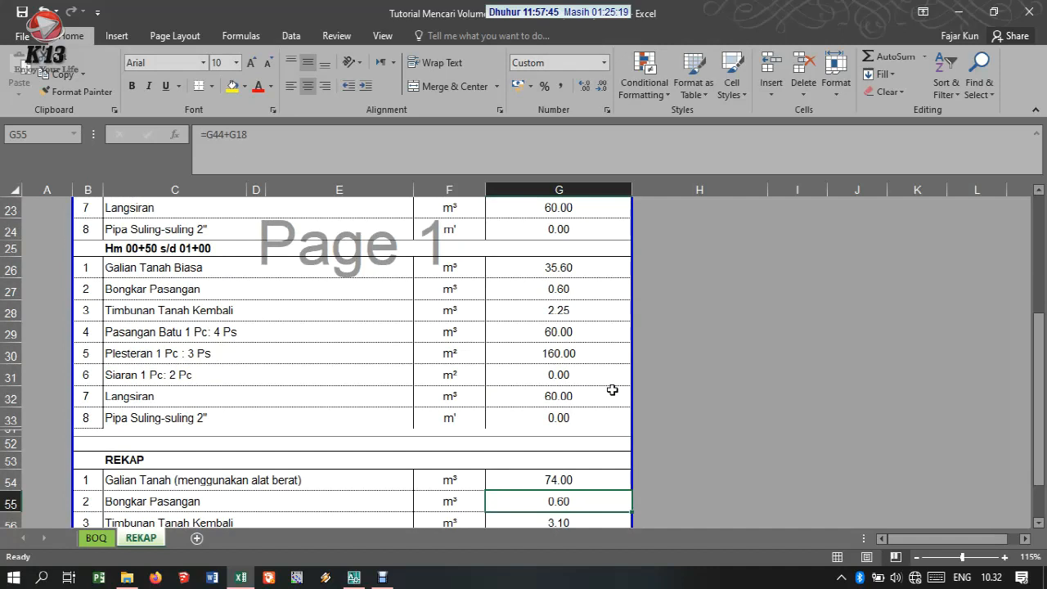
double_click(596, 503)
key("Escape")
type("=")
scroll(598, 473, "up", 4)
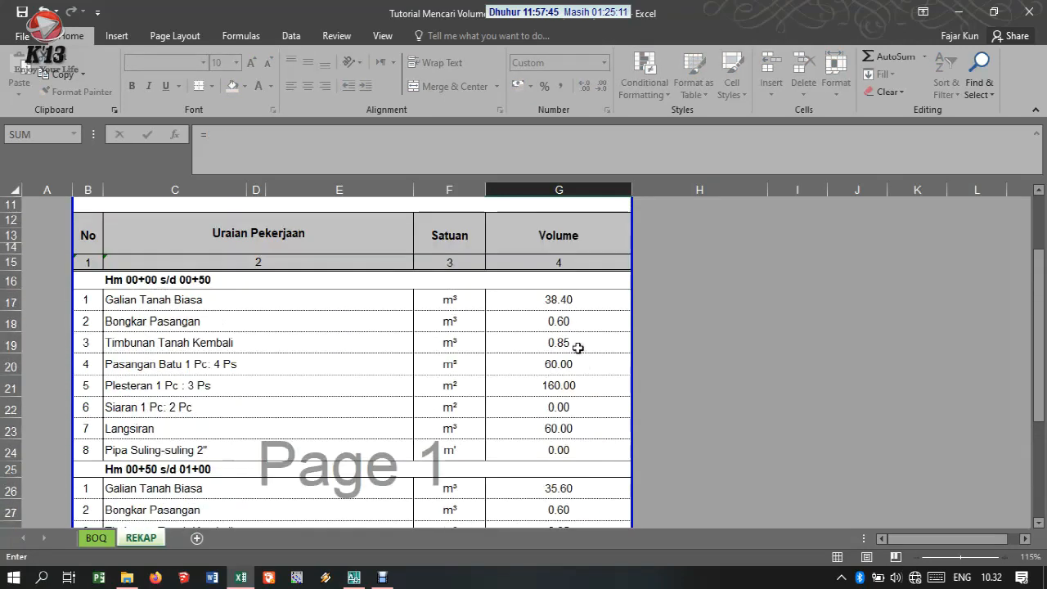
left_click(570, 321)
type("+")
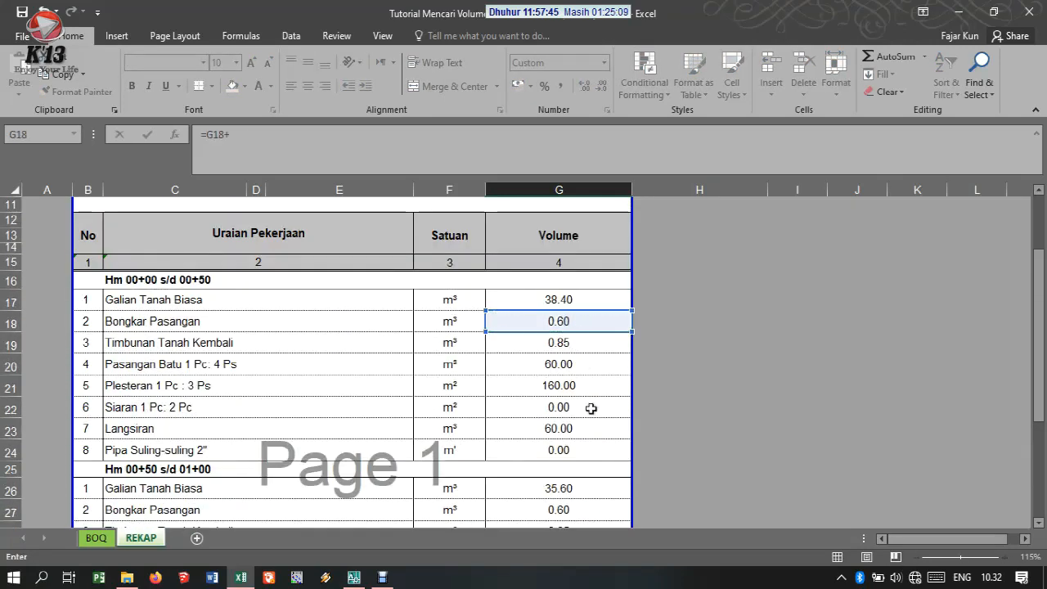
scroll(598, 424, "down", 2)
scroll(598, 424, "down", 2)
left_click(590, 290)
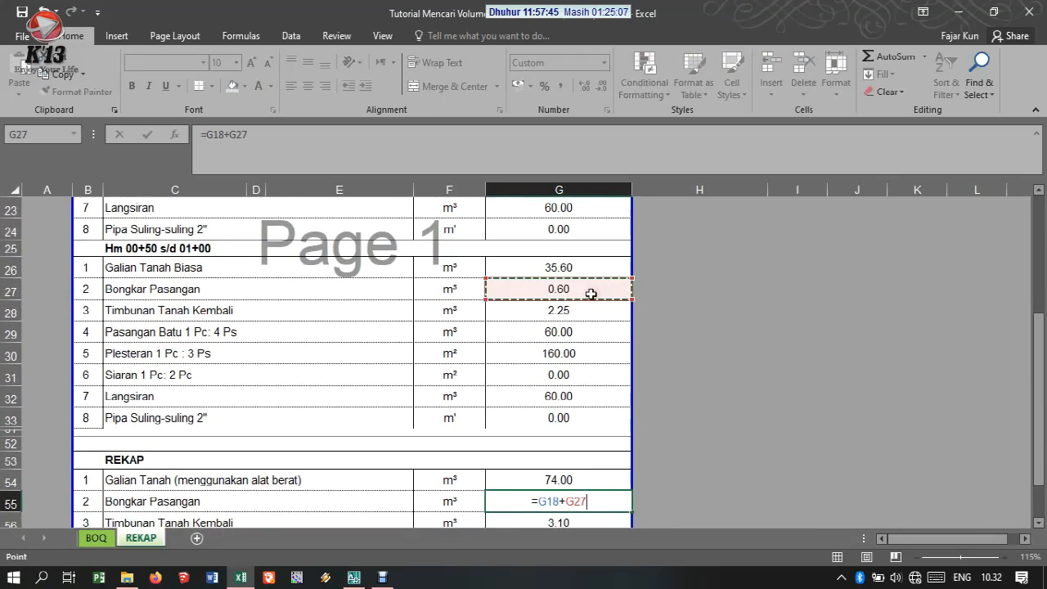
key("Return")
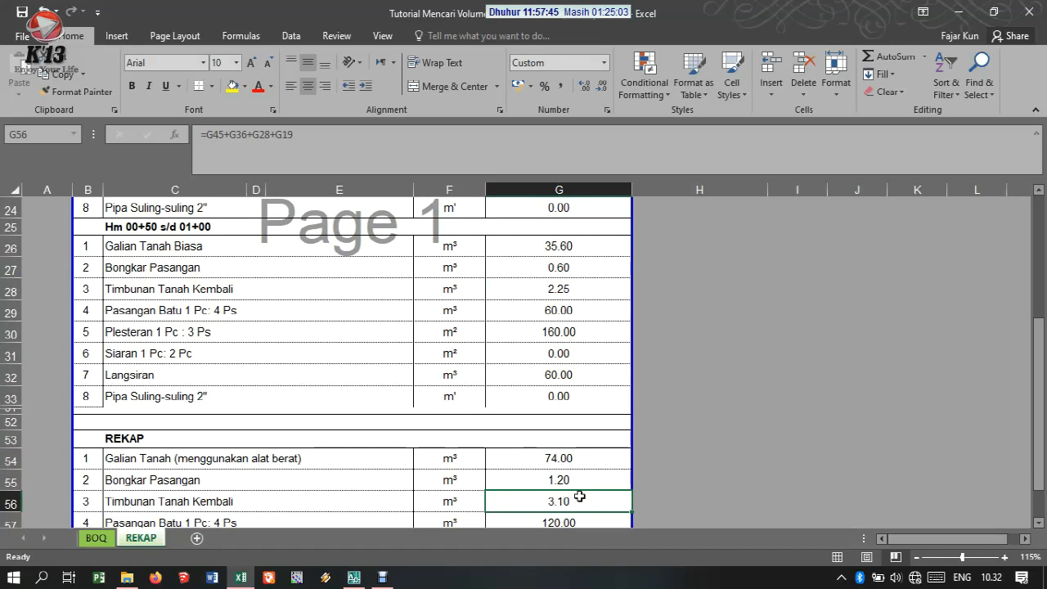
Step: Replace the Timbunan Tanah Kembali total in G56 with =G19+G28 to add both sections' backfill volumes
type("=")
scroll(568, 400, "up", 5)
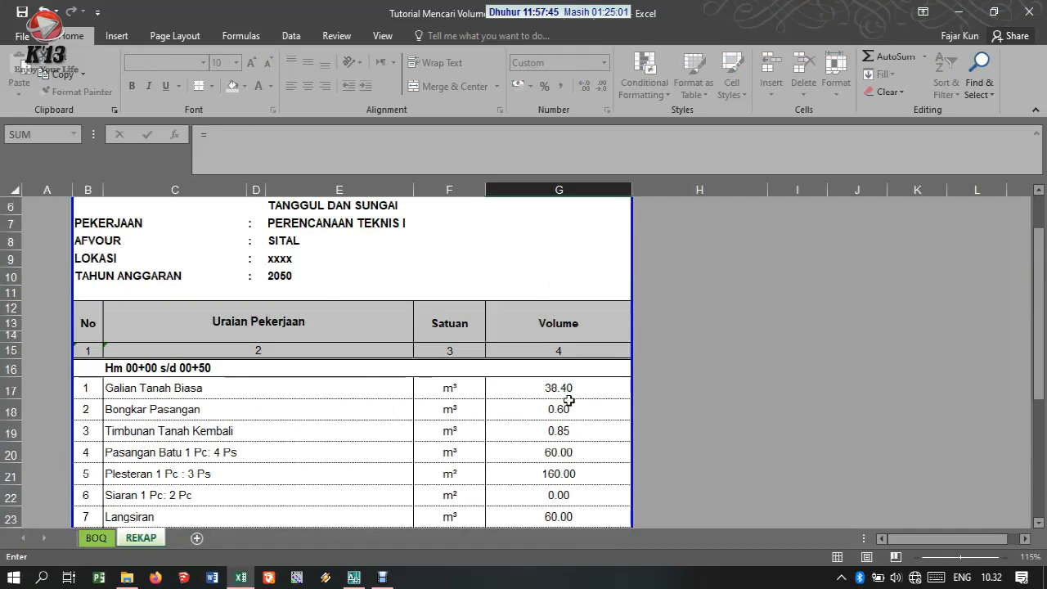
left_click(567, 330)
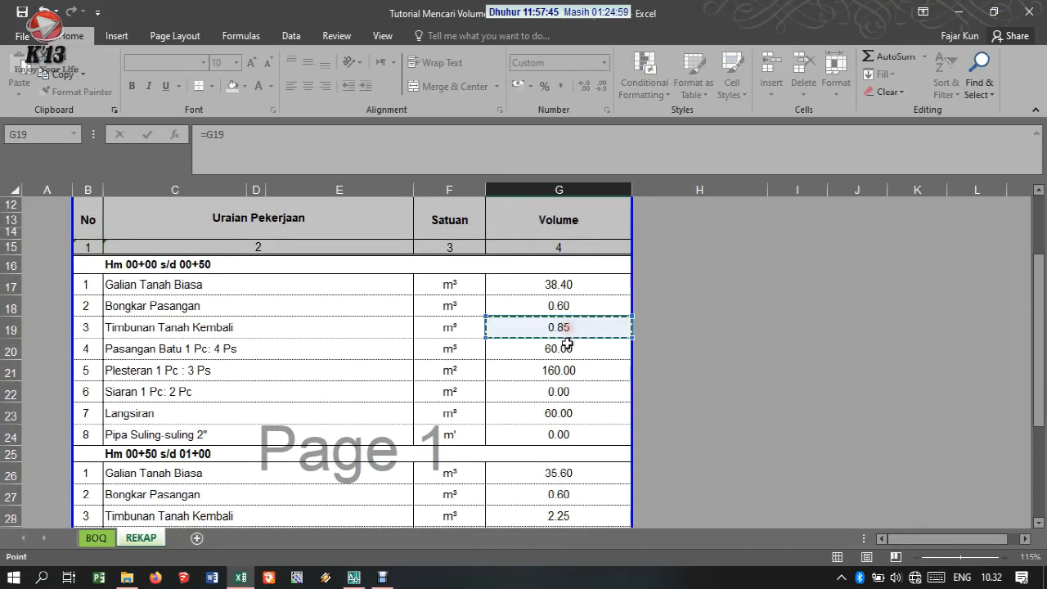
type("+")
scroll(568, 393, "down", 2)
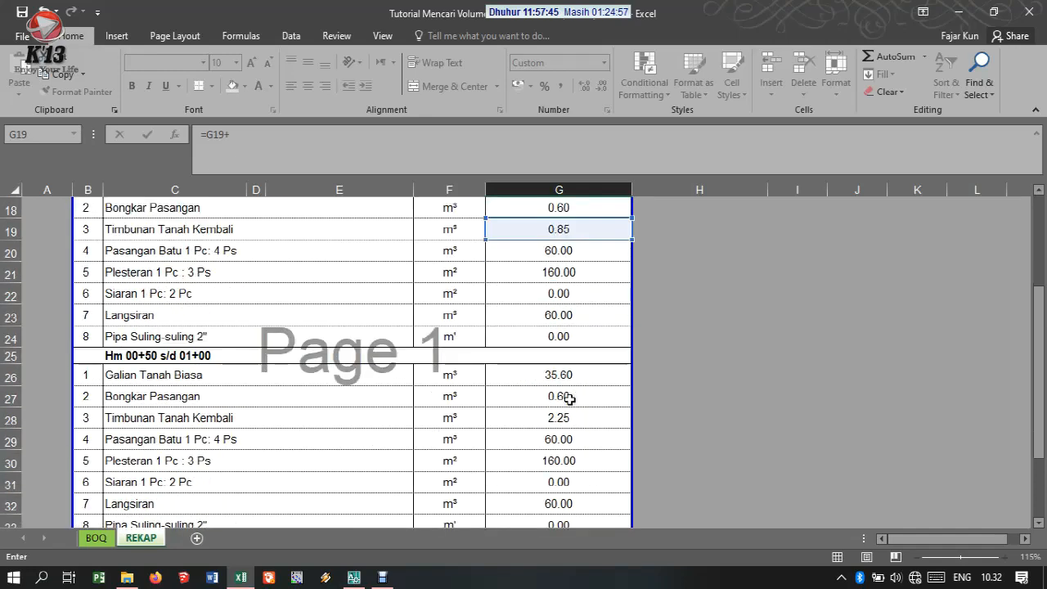
left_click(568, 415)
key("Return")
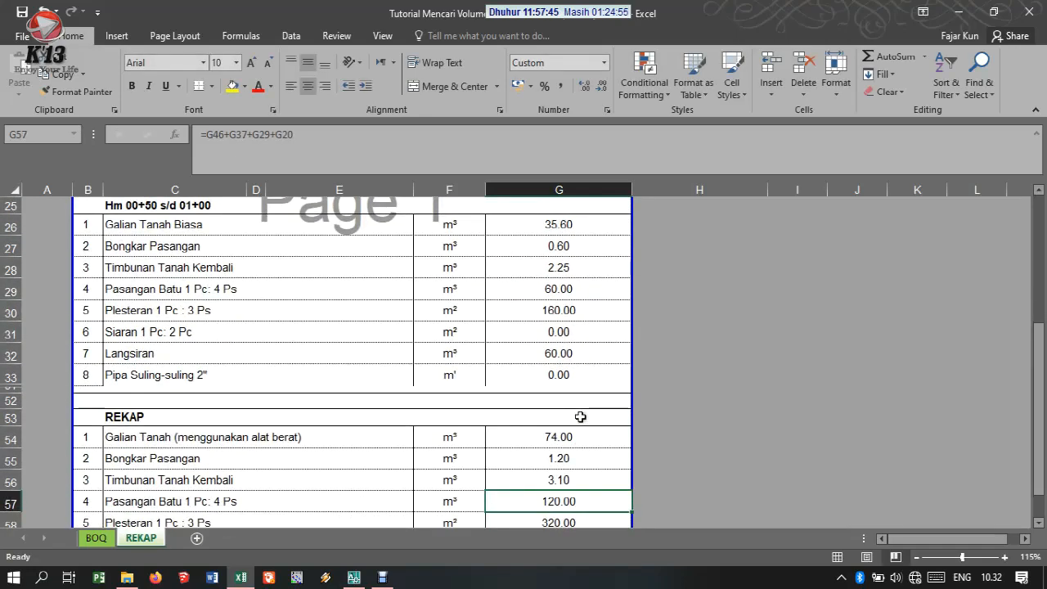
scroll(580, 417, "down", 1)
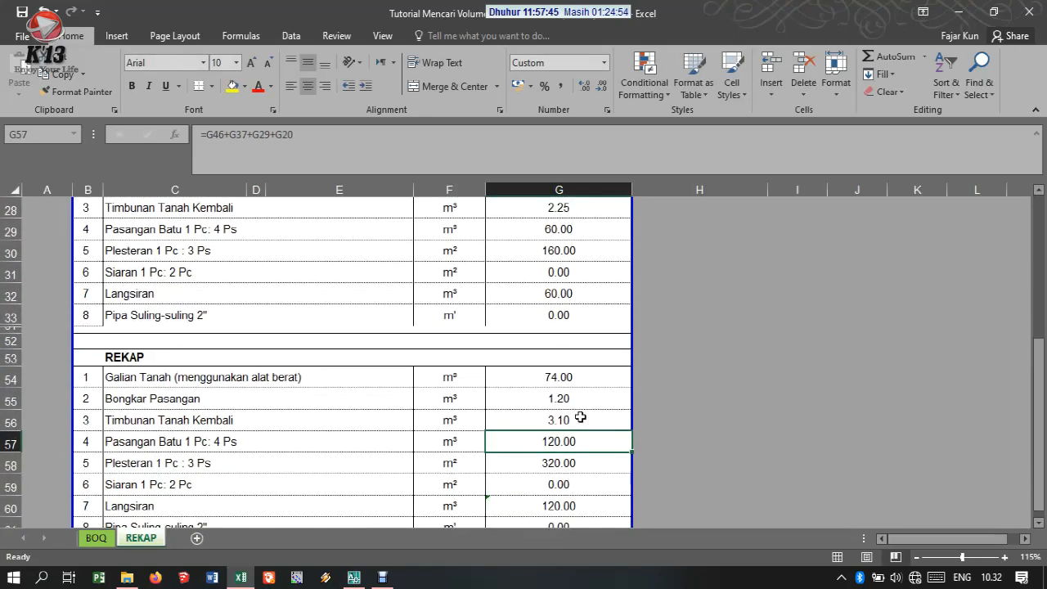
Step: Replace the Plesteran total in G58 with =G21+G30 to add both sections' plaster areas
left_click(570, 464)
type("=")
scroll(578, 463, "up", 5)
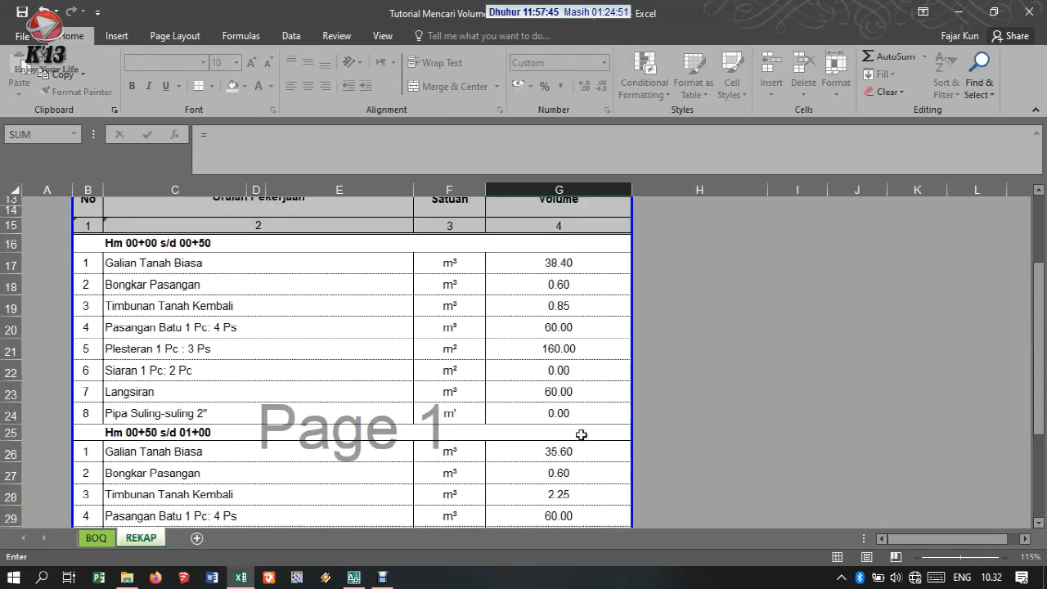
left_click(564, 355)
type("+")
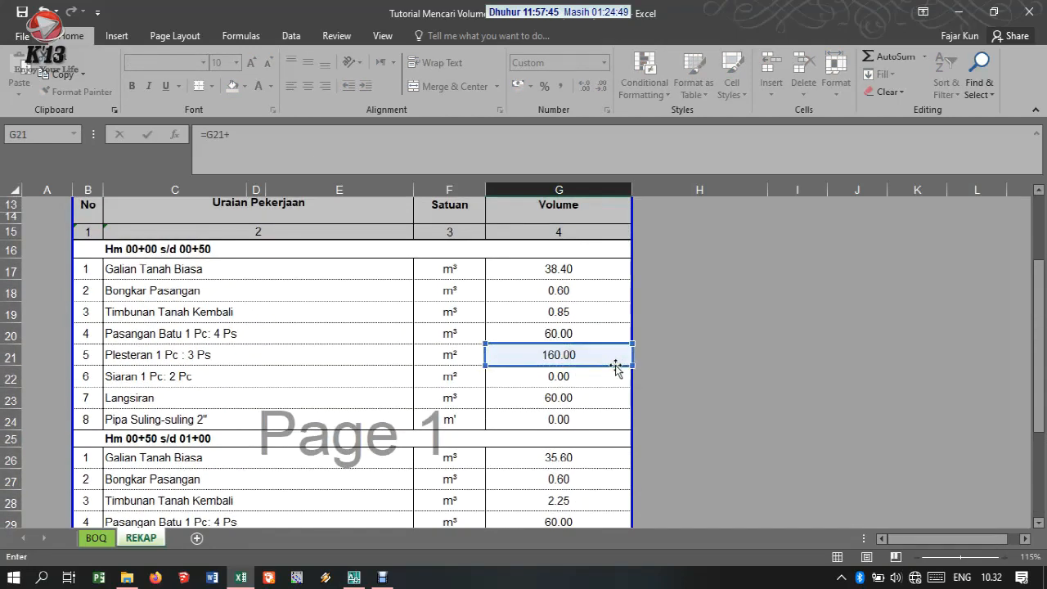
scroll(601, 398, "down", 3)
left_click(583, 375)
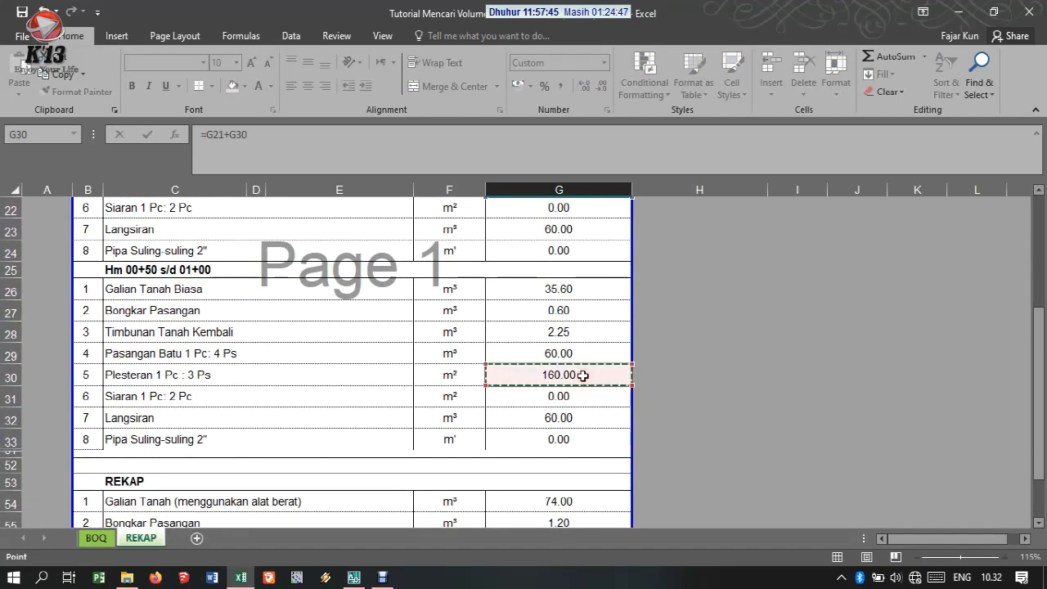
key("Return")
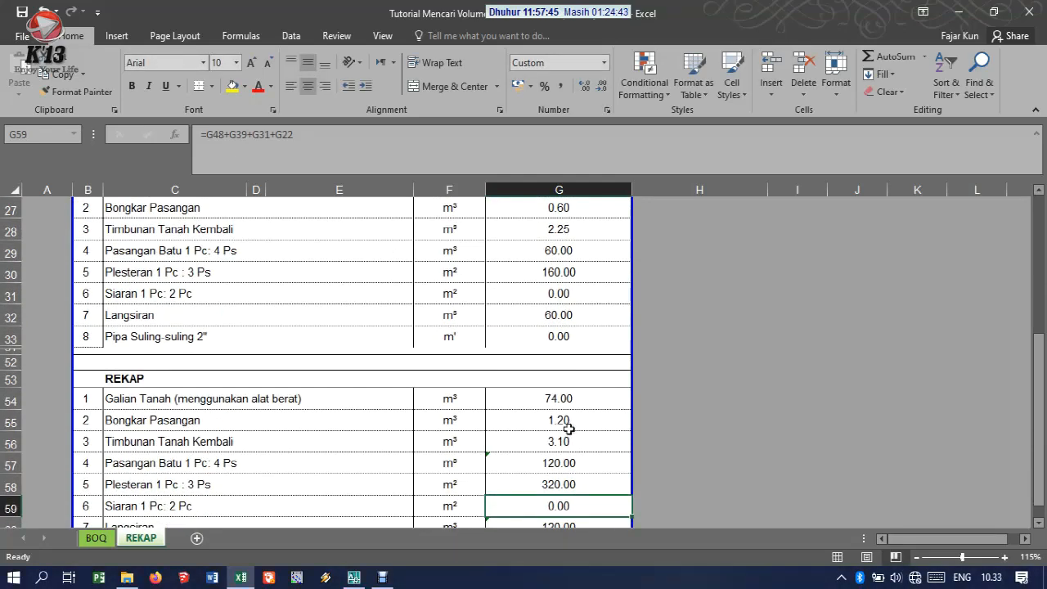
Step: Replace the Siaran total in G59 with =G22+G31 to add both sections' pointing areas
scroll(574, 471, "down", 2)
type("=")
scroll(586, 389, "up", 4)
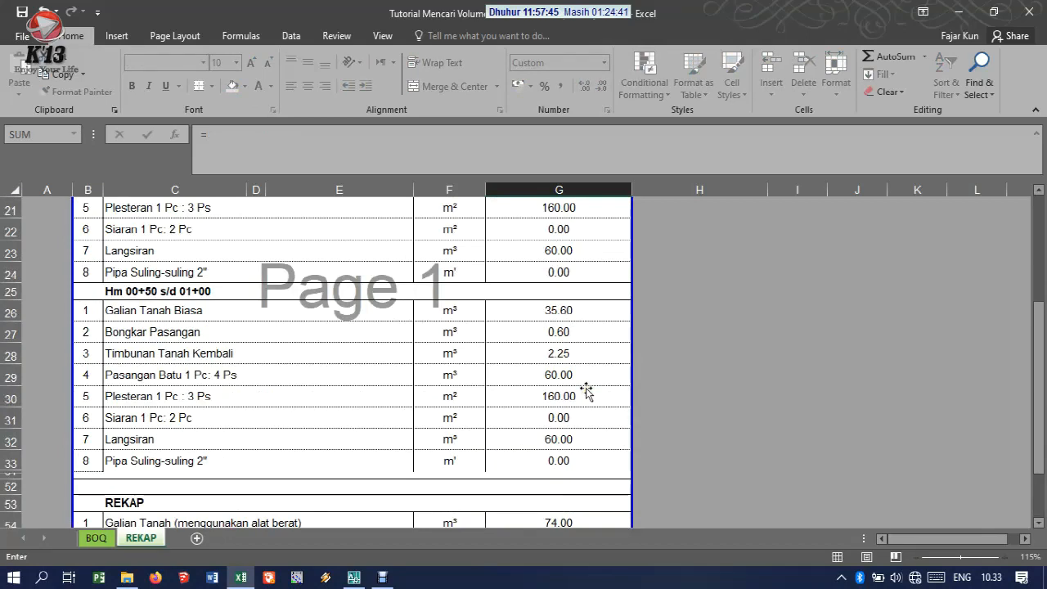
left_click(582, 411)
scroll(597, 417, "up", 1)
left_click(571, 311)
left_click(568, 295)
type("+")
scroll(587, 458, "down", 1)
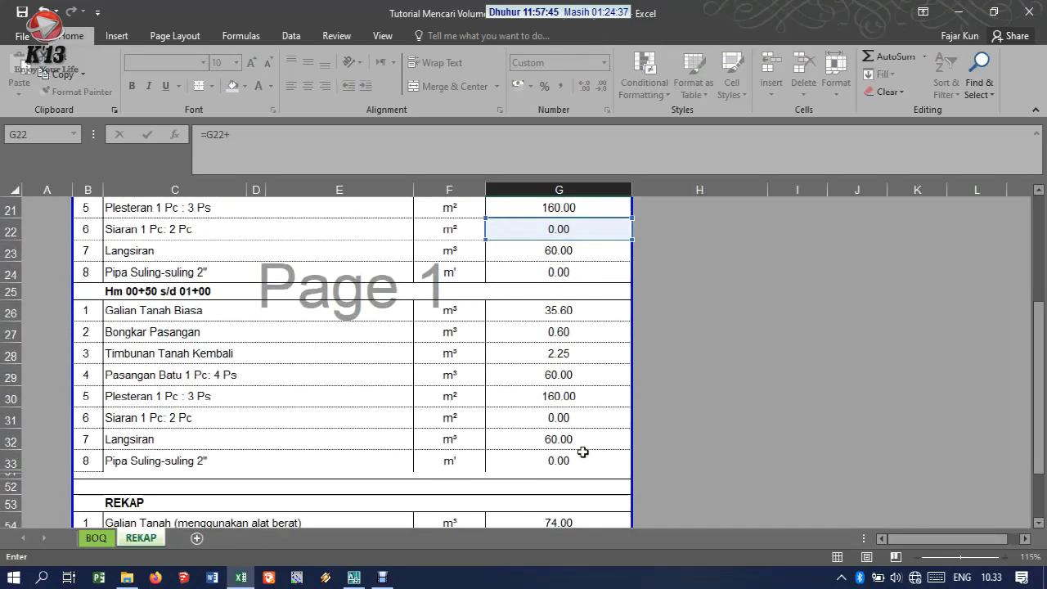
left_click(577, 418)
key("Return")
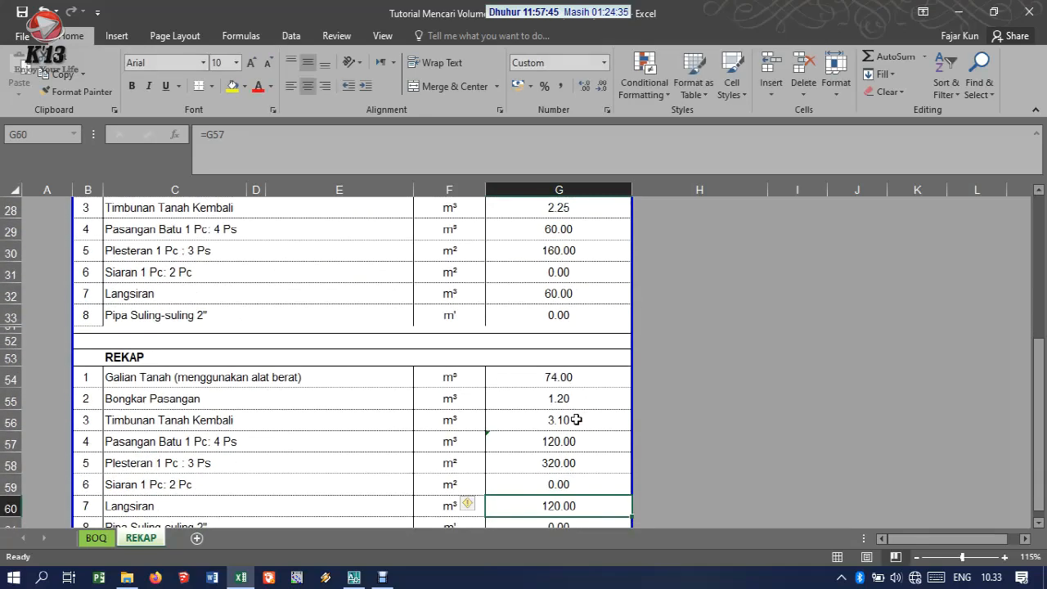
Step: Replace the Langsiran total in G60 with =G23+G32 to add both sections' hauling volumes
type("=")
scroll(580, 405, "up", 3)
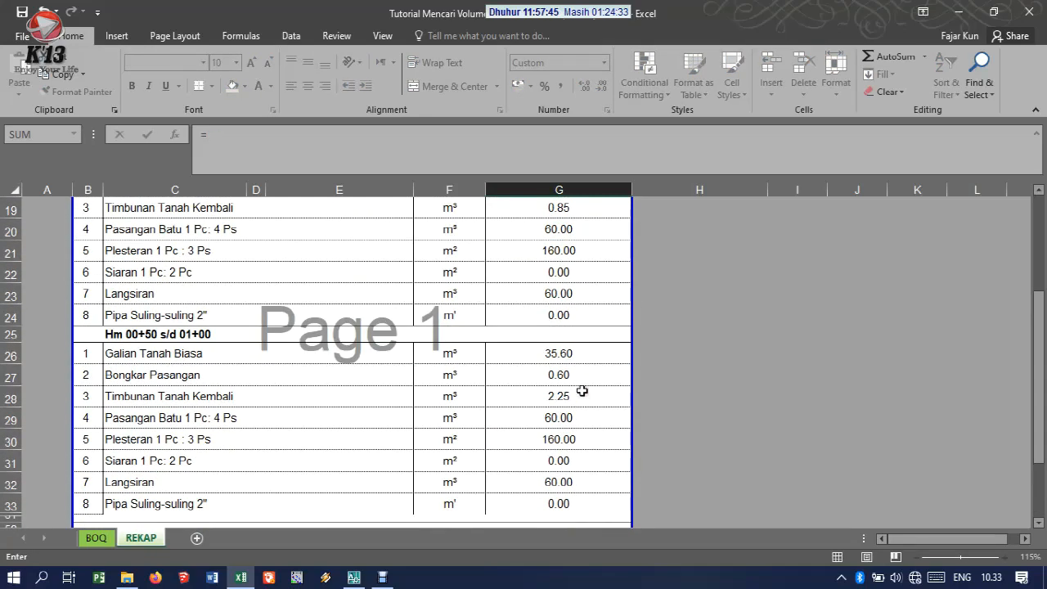
left_click(579, 293)
type("+")
scroll(563, 375, "down", 2)
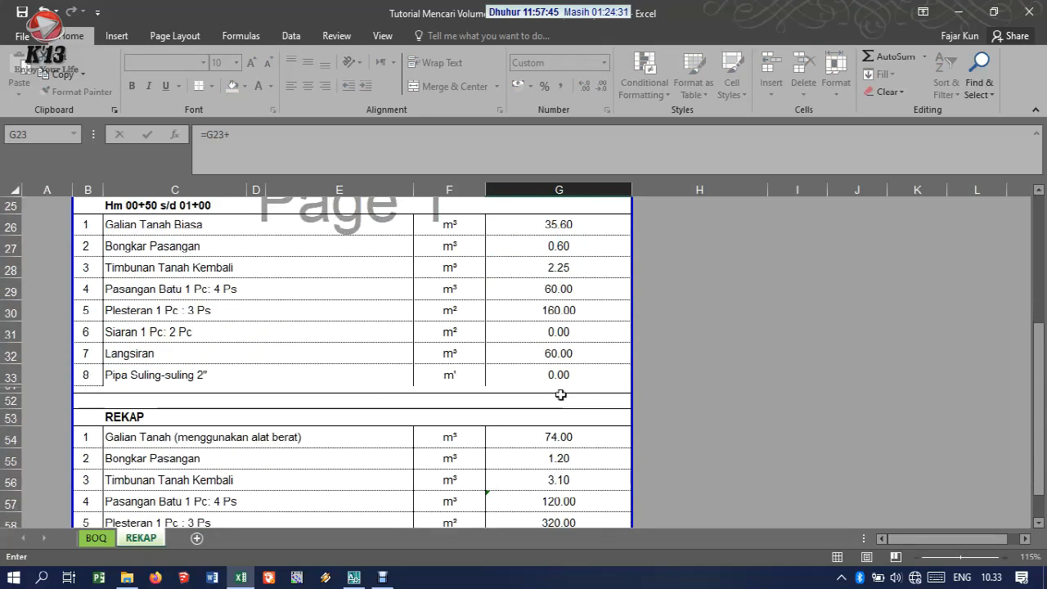
left_click(582, 349)
key("Return")
Step: Replace the Pipa Suling-suling total in G61 with =G24+G33 to add both sections' pipe lengths
type("=")
scroll(590, 303, "up", 2)
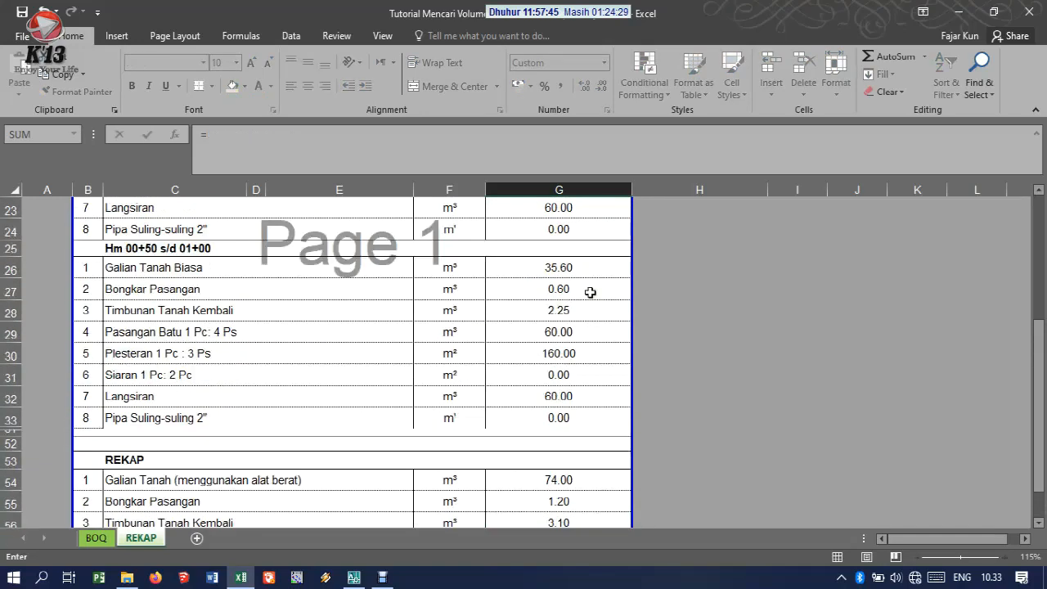
scroll(590, 292, "up", 1)
left_click(589, 290)
scroll(589, 332, "down", 2)
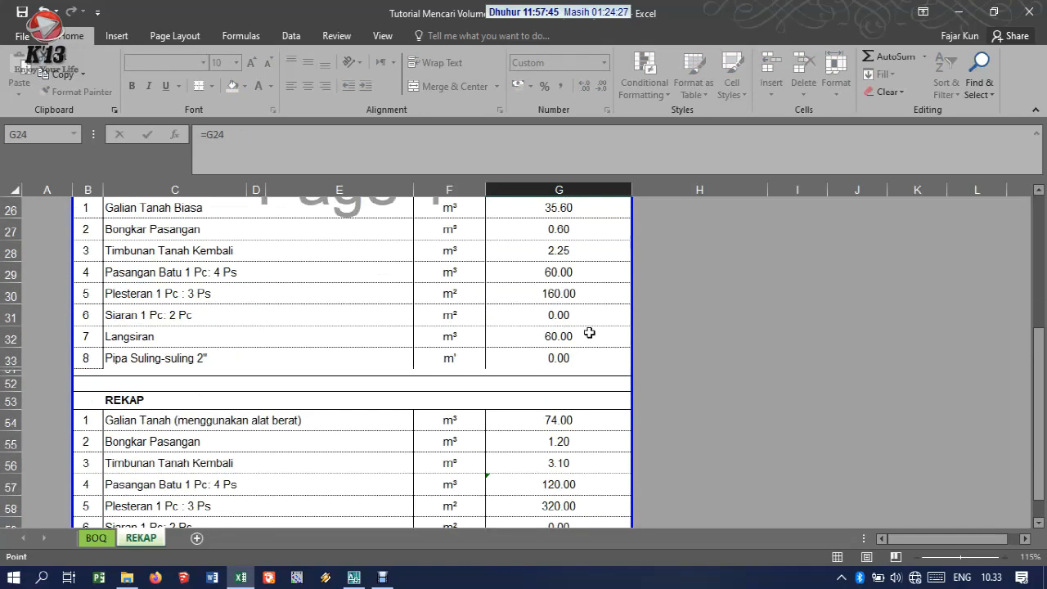
type("+")
left_click(595, 359)
key("Return")
scroll(590, 339, "down", 3)
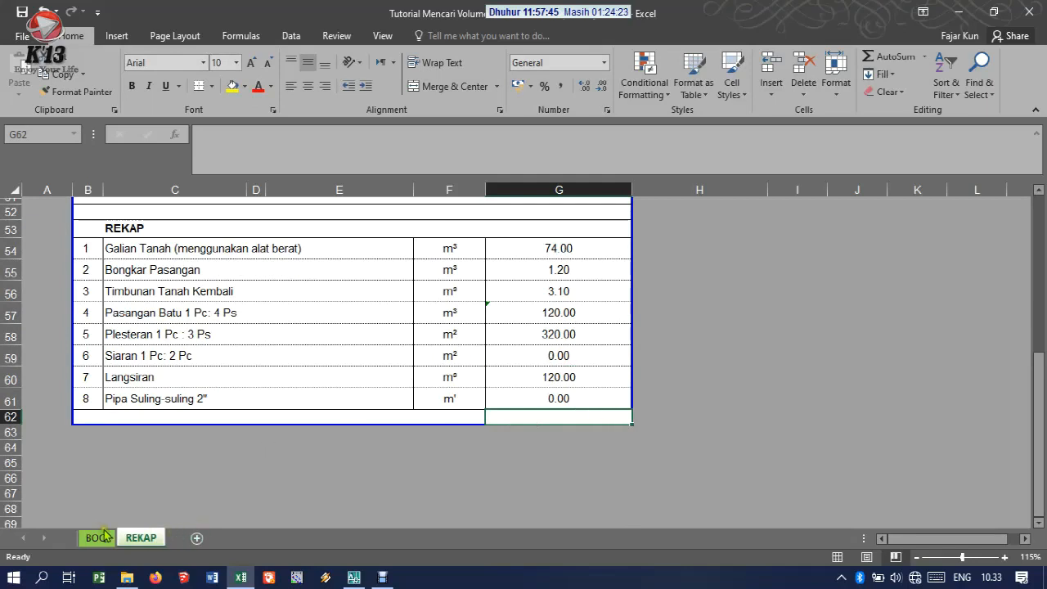
Step: Switch to AutoCAD and examine the lengths and masonry note in the TABEL SKOP PEKERJAAN table
left_click(353, 577)
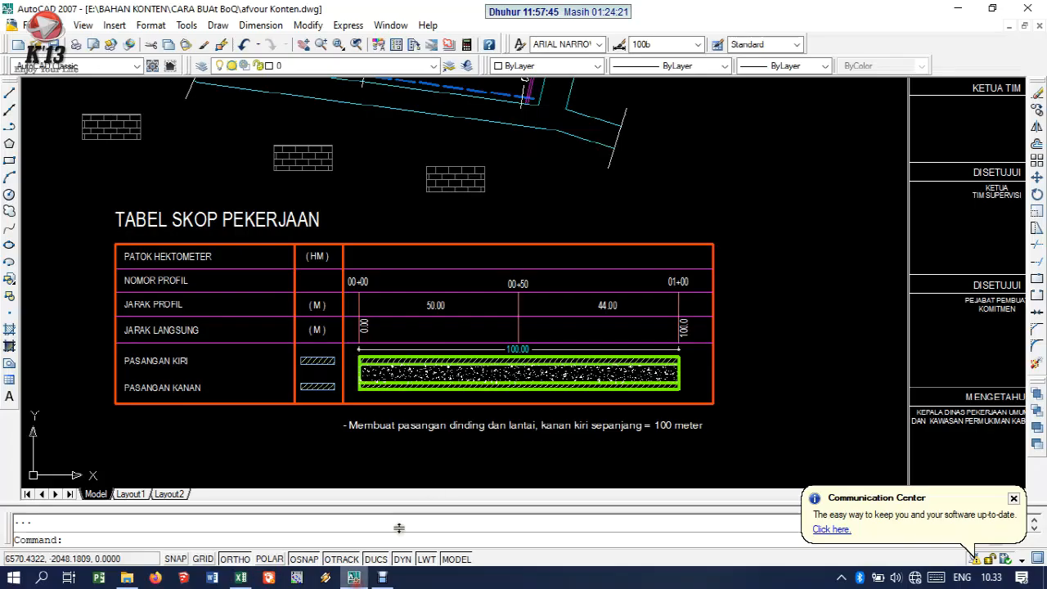
scroll(493, 278, "down", 2)
mouse_move(757, 159)
left_mouse_down()
mouse_move(378, 279)
mouse_move(608, 148)
left_mouse_up()
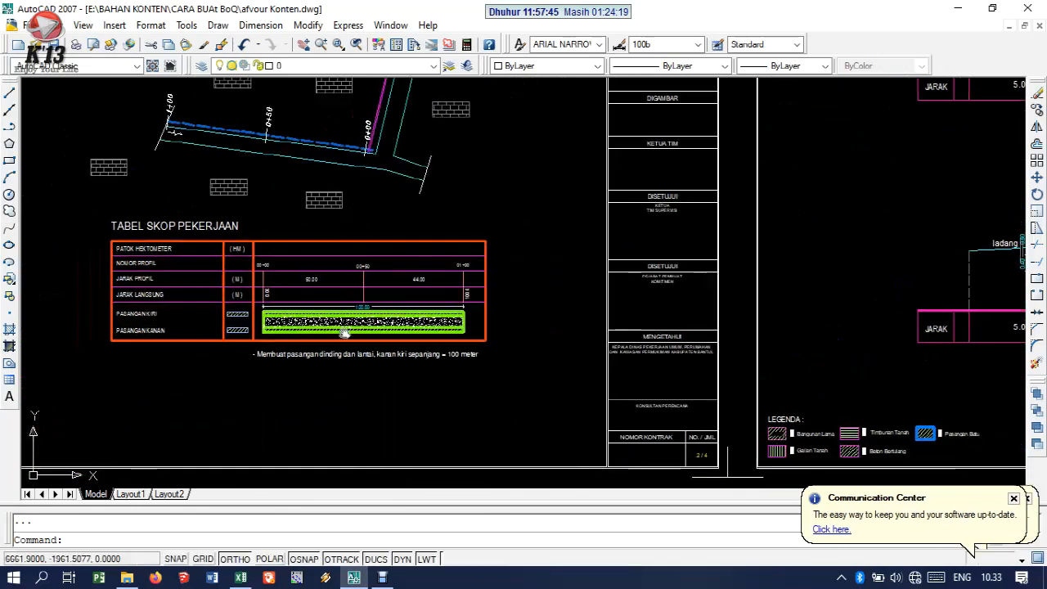
scroll(317, 342, "up", 3)
scroll(339, 297, "down", 3)
scroll(522, 235, "up", 5)
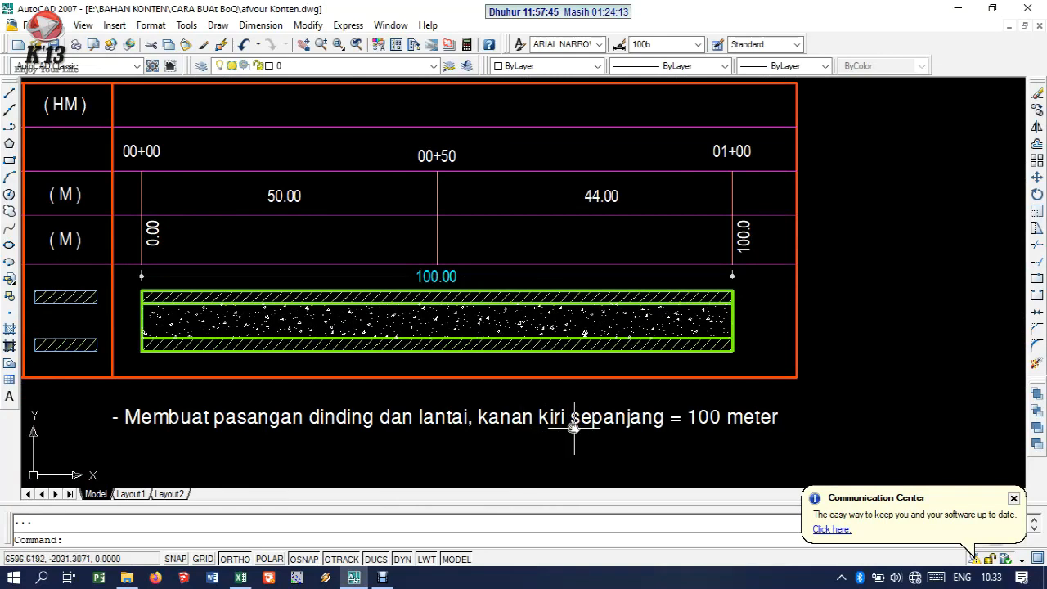
Step: Switch back to Excel and review the REKAP sheet's section volumes and combined totals alongside the BOQ sheet
left_click(242, 579)
scroll(369, 390, "down", 2)
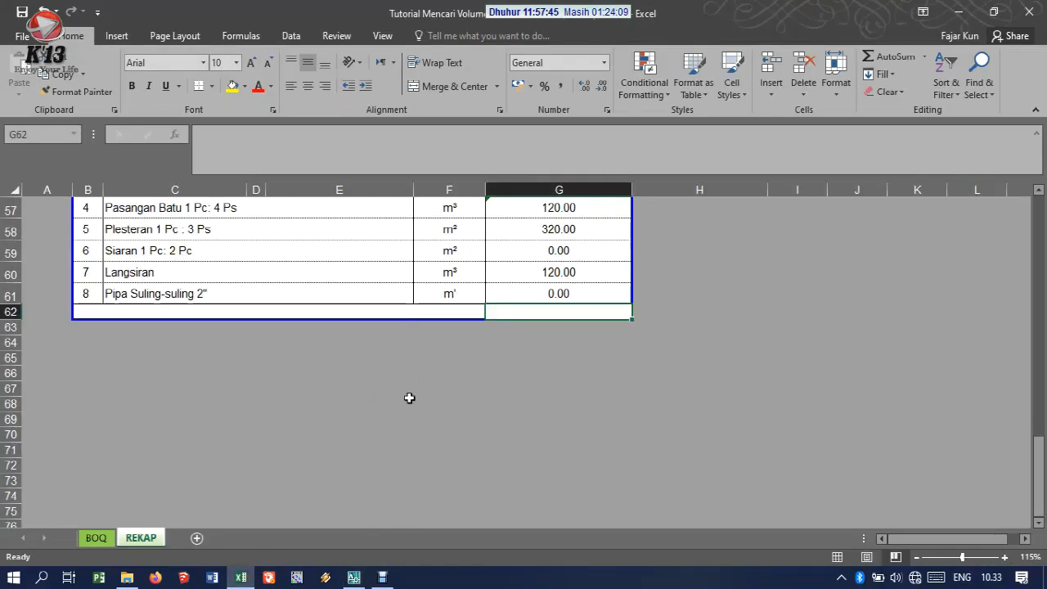
scroll(416, 386, "up", 2)
scroll(402, 393, "up", 5)
scroll(415, 373, "down", 2)
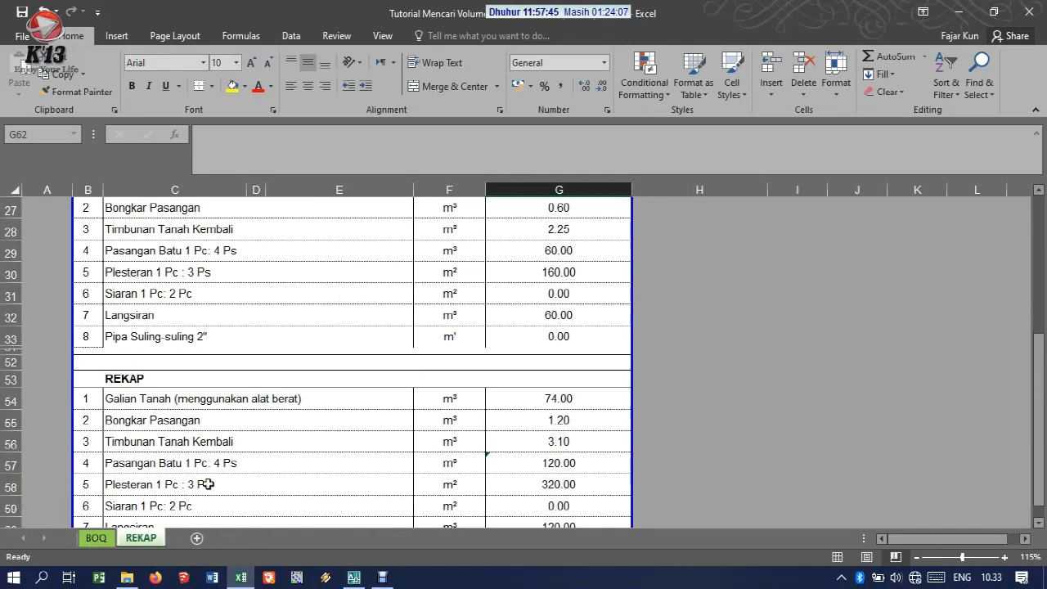
left_click(97, 537)
scroll(409, 368, "up", 3)
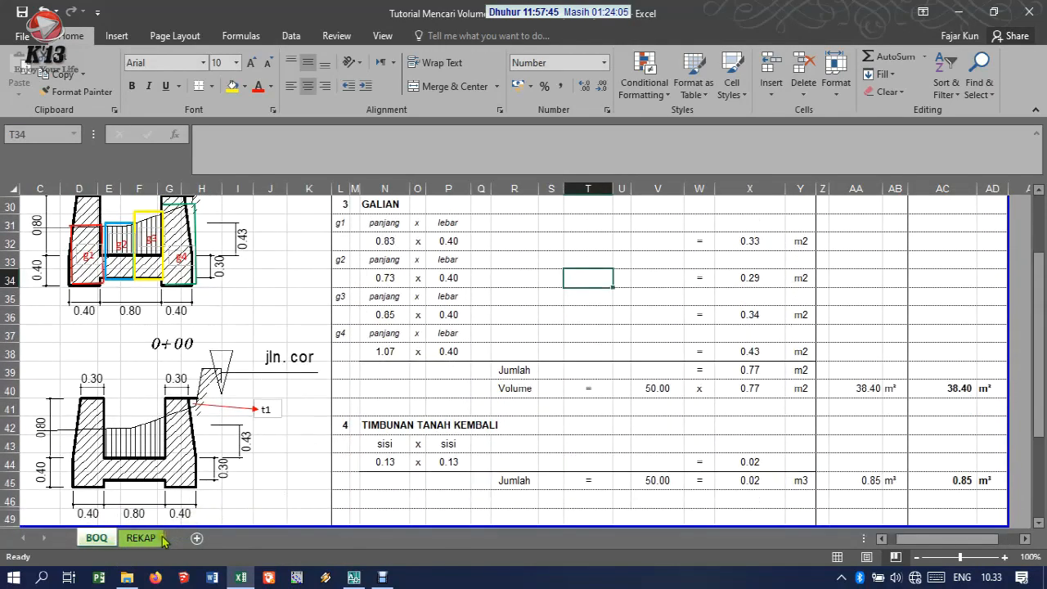
left_click(141, 538)
scroll(214, 508, "down", 1)
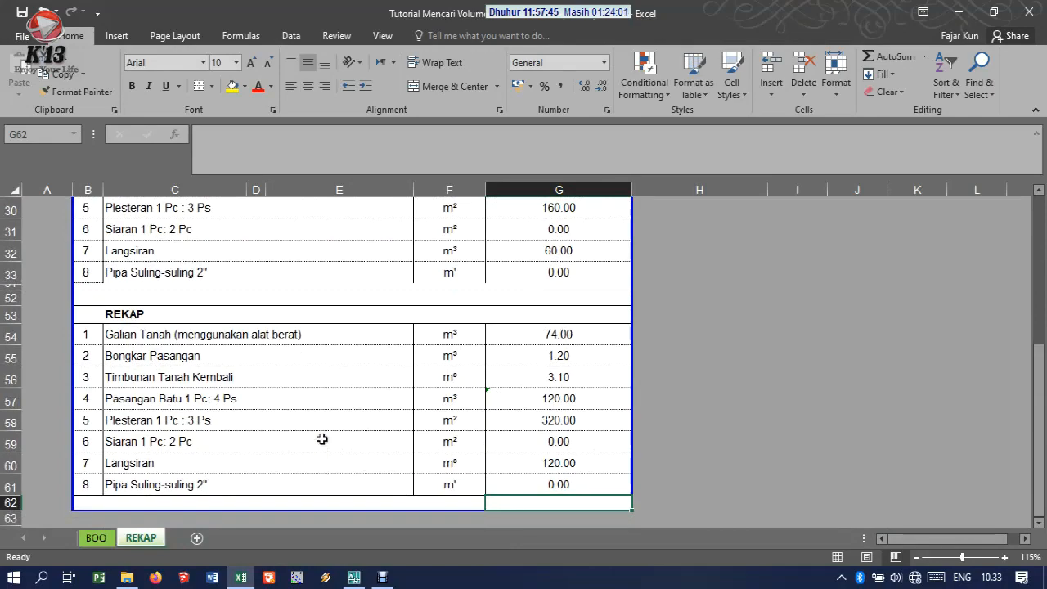
scroll(323, 437, "up", 7)
Step: Review the BOQ sheet's masonry, plaster, excavation and backfill calculations for section Hm 00+00 s/d 00+50
left_click(106, 538)
scroll(627, 428, "up", 10)
scroll(609, 372, "up", 1)
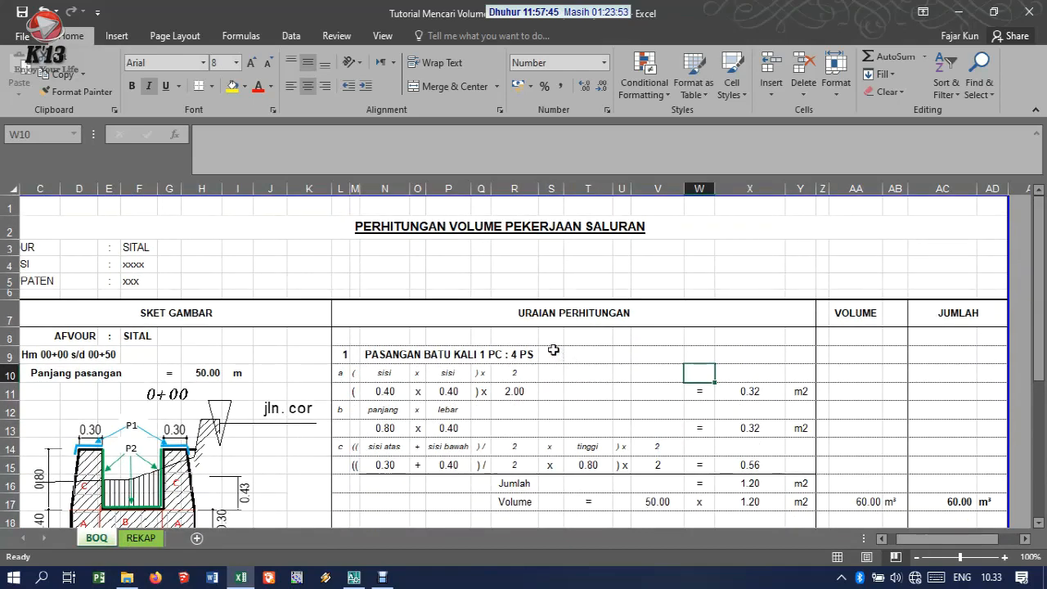
left_click(604, 366)
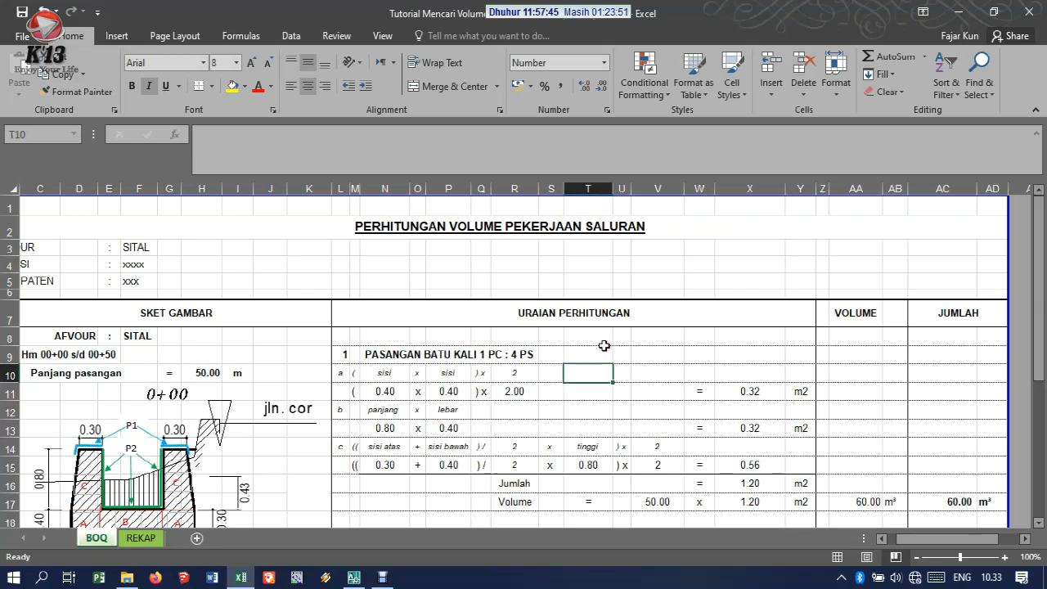
scroll(599, 349, "down", 1)
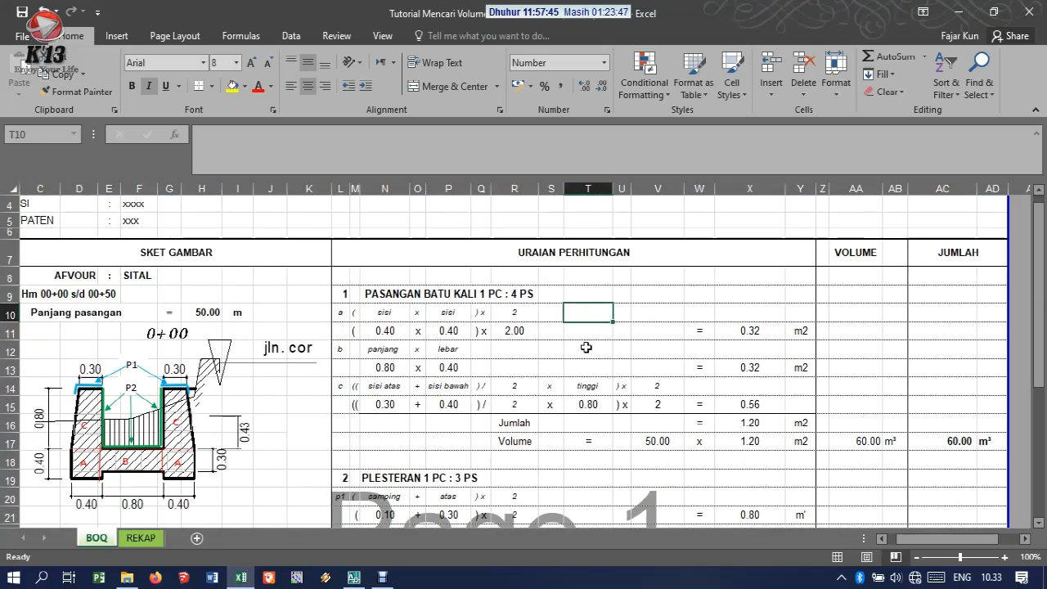
scroll(591, 348, "down", 2)
left_click(833, 371)
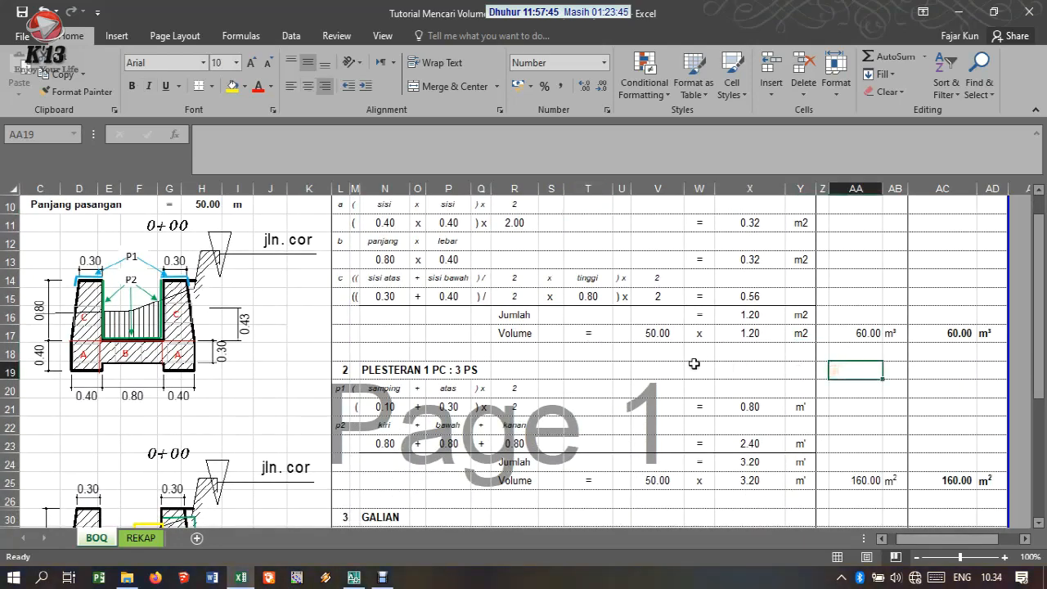
scroll(694, 362, "down", 2)
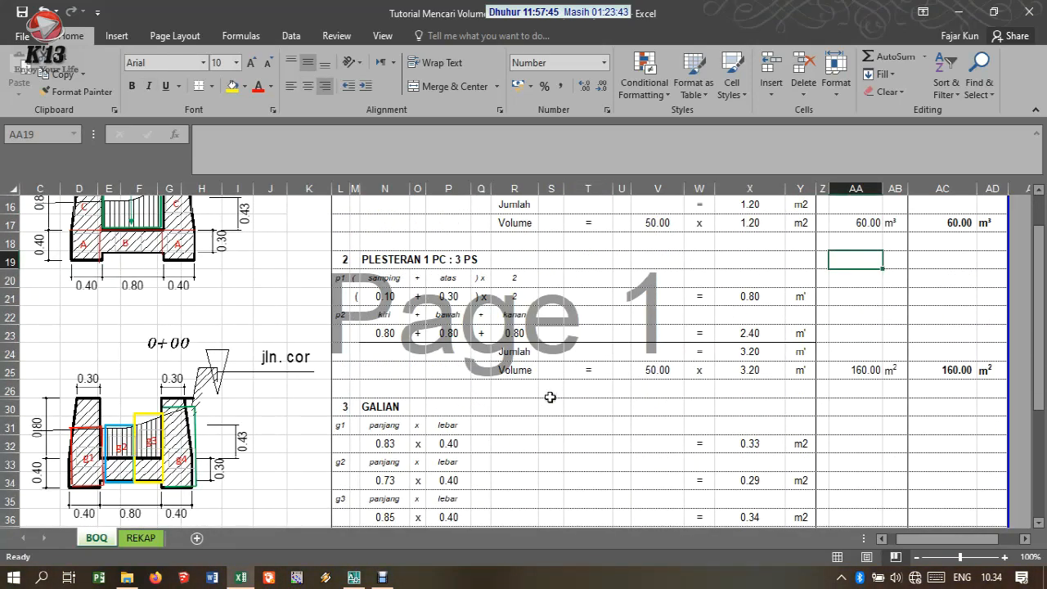
scroll(523, 427, "down", 1)
left_click(519, 419)
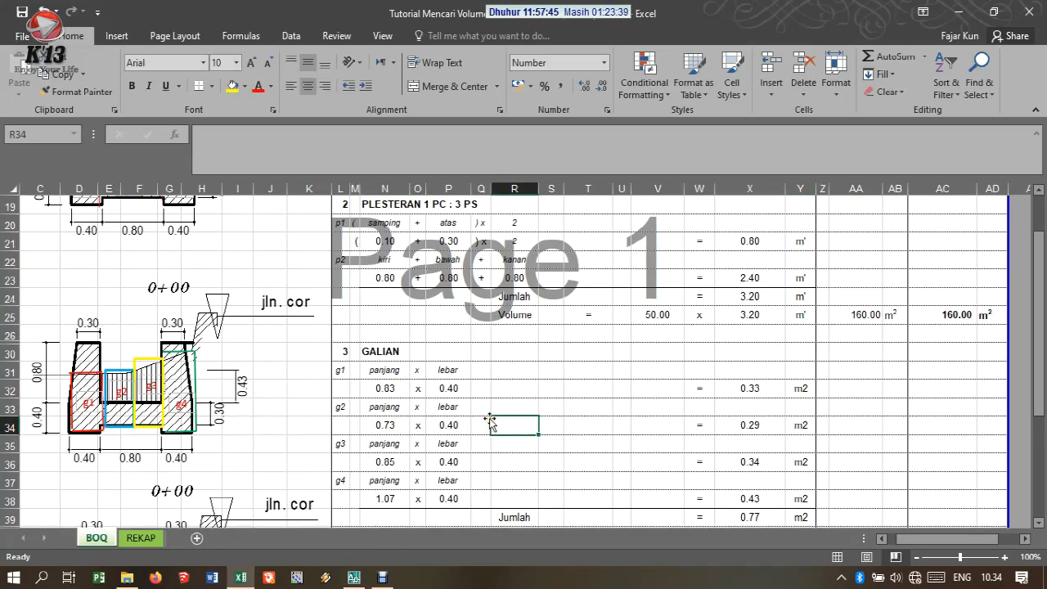
scroll(490, 420, "down", 2)
left_click(566, 455)
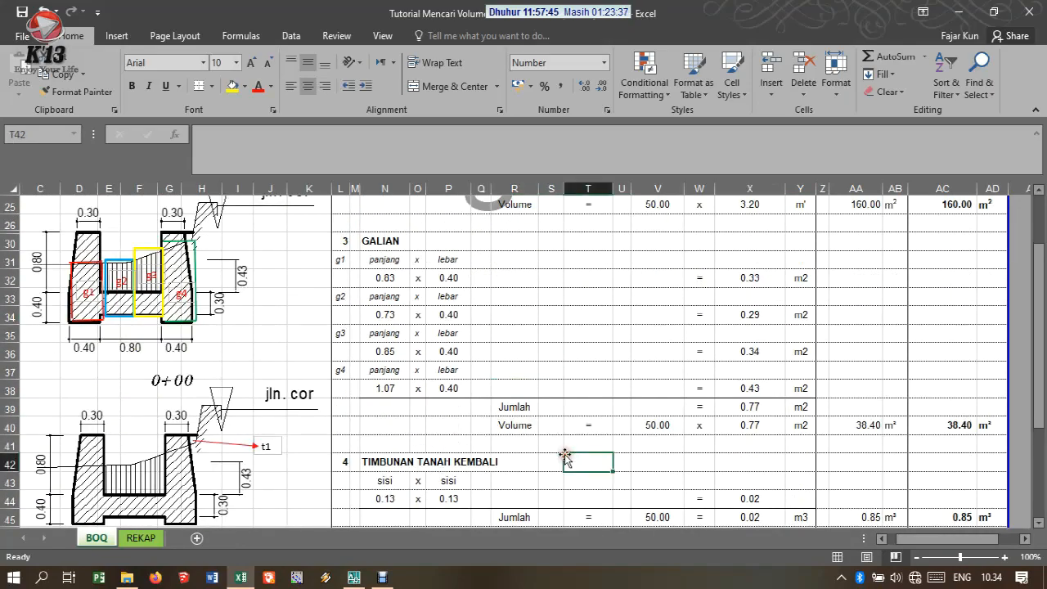